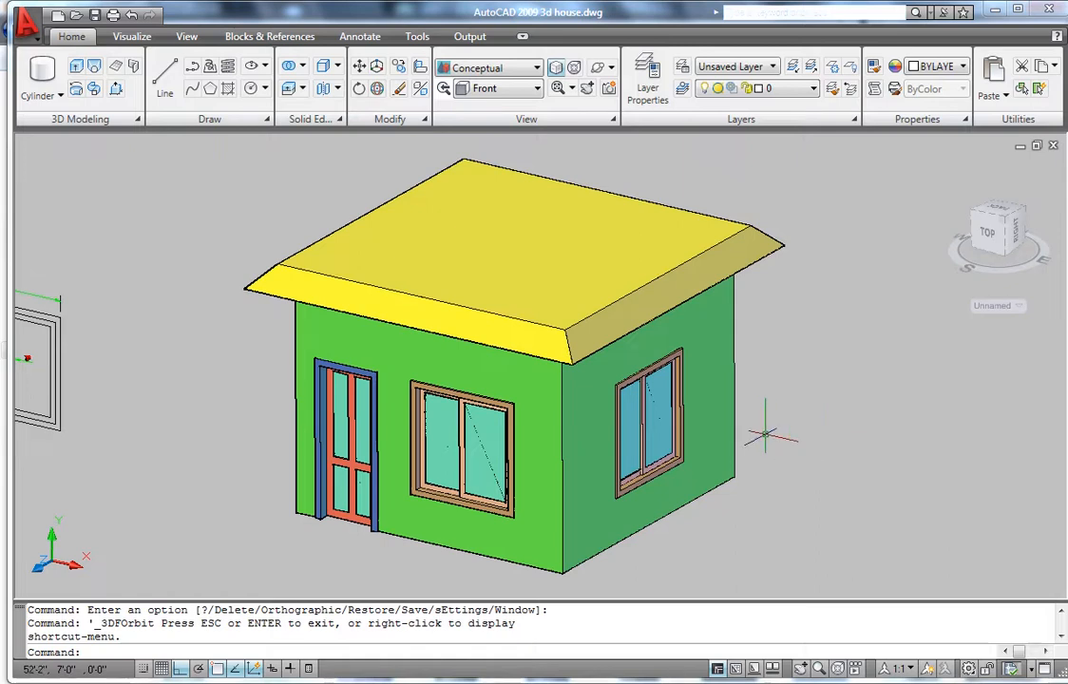
# - Orbit around the house to inspect its front and right walls
pyautogui.keyDown('shift'); pyautogui.moveTo(722, 404); pyautogui.dragTo(764, 428, button='middle'); pyautogui.keyUp('shift')
pyautogui.scroll(3, 418, 418)
pyautogui.scroll(-4, 428, 418)
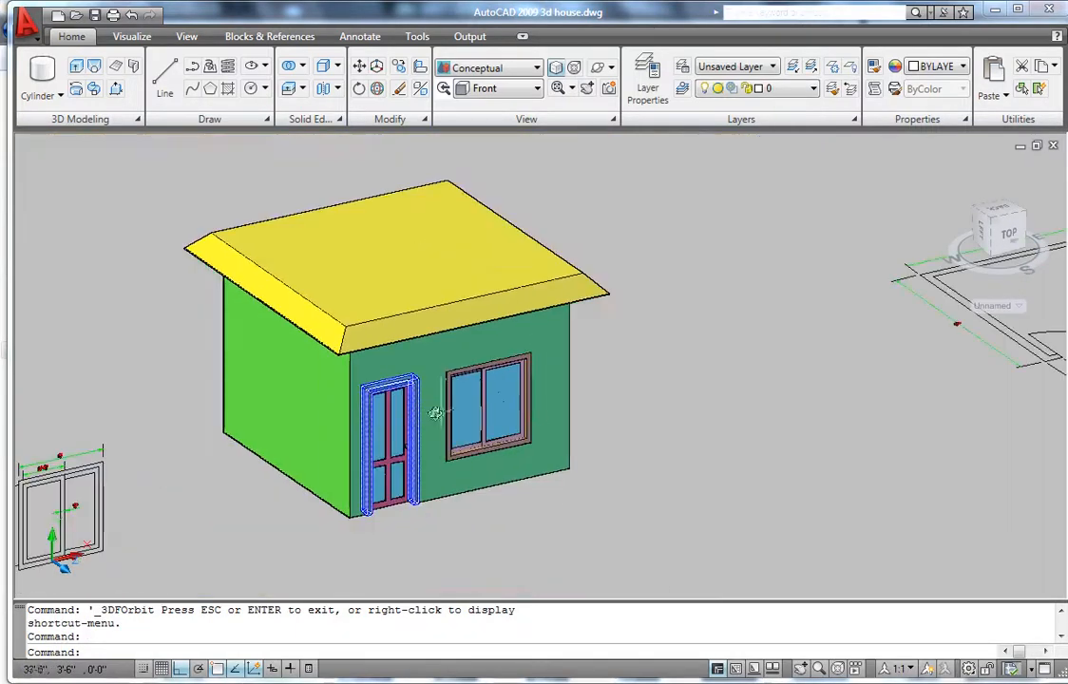
pyautogui.keyDown('shift'); pyautogui.moveTo(597, 420); pyautogui.dragTo(460, 412, button='middle'); pyautogui.keyUp('shift')
pyautogui.scroll(2, 481, 447)
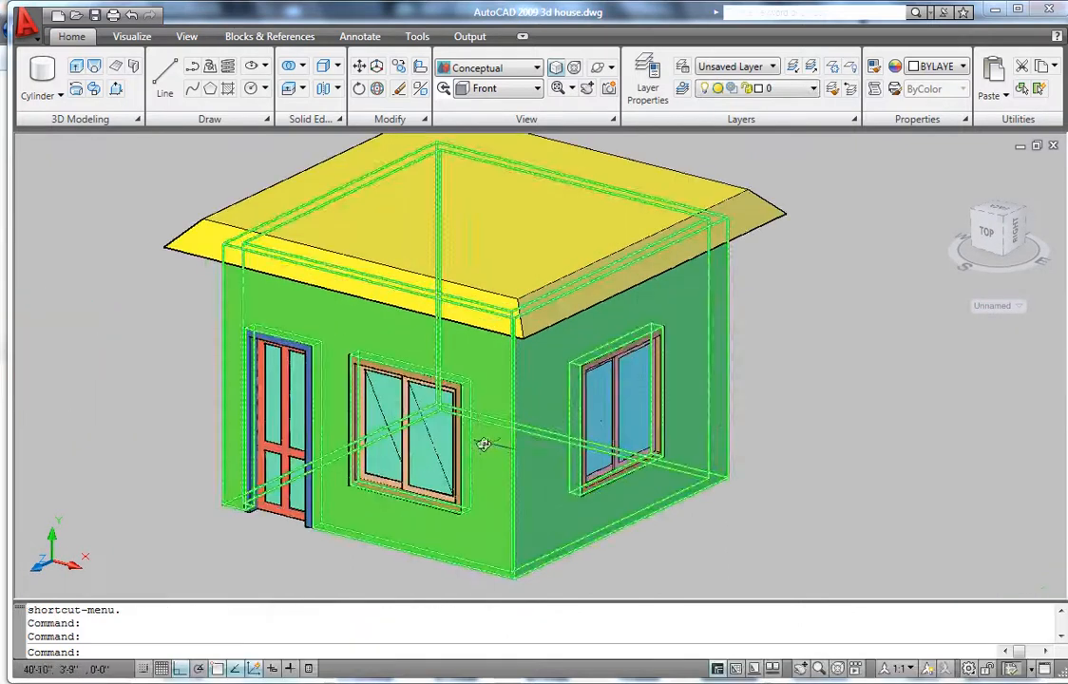
pyautogui.scroll(2, 530, 441)
pyautogui.scroll(-3, 529, 440)
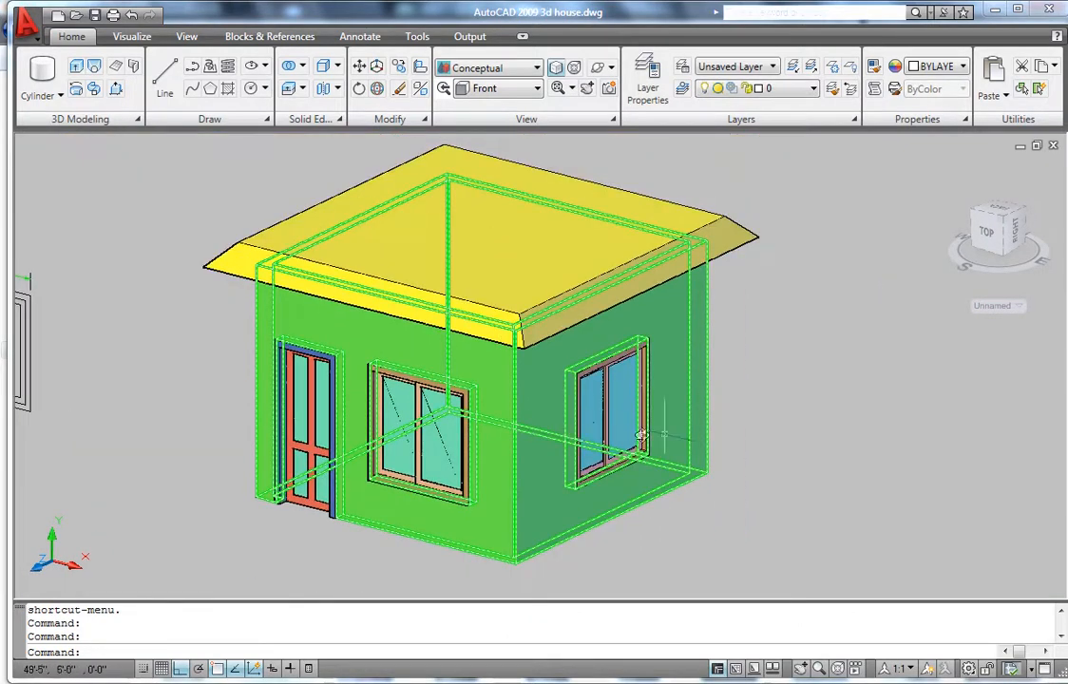
pyautogui.scroll(-4, 671, 415)
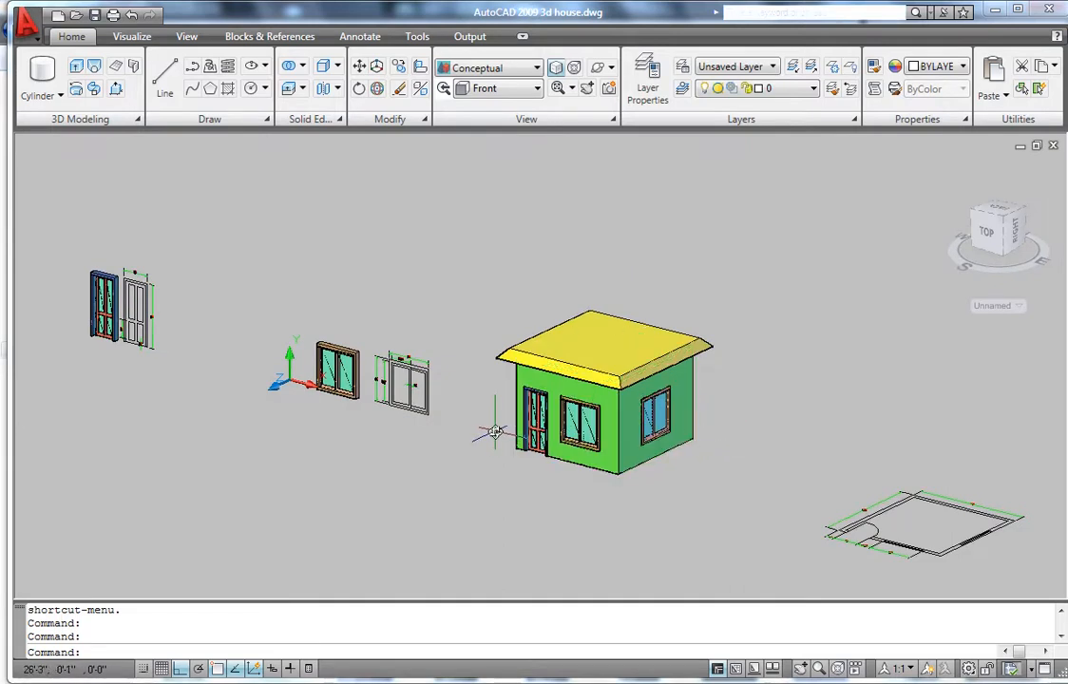
# - Bring the model to a near-front view and zoom in on the two door blocks
pyautogui.keyDown('shift'); pyautogui.moveTo(495, 432); pyautogui.dragTo(574, 433, button='middle'); pyautogui.keyUp('shift')
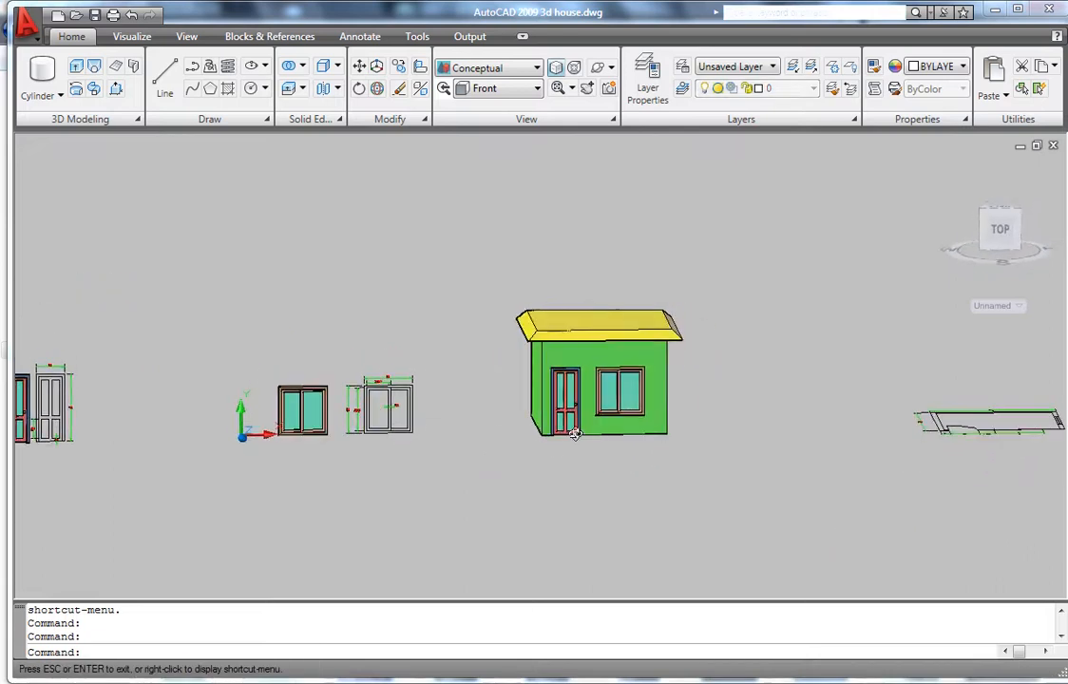
pyautogui.scroll(6, 385, 404)
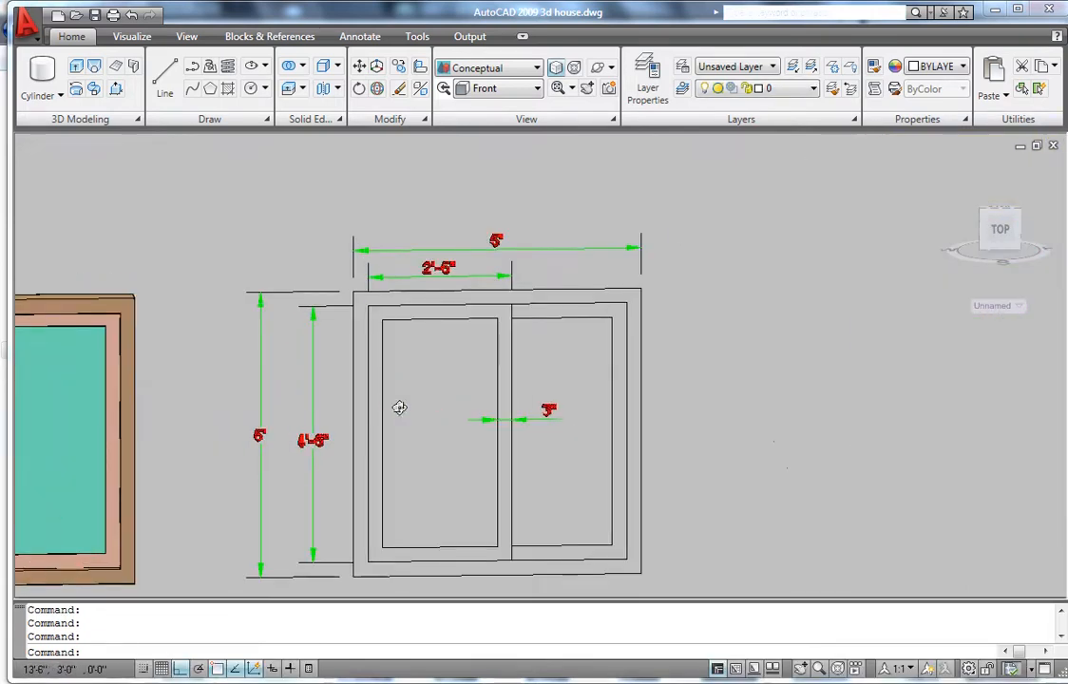
pyautogui.scroll(-8, 399, 406)
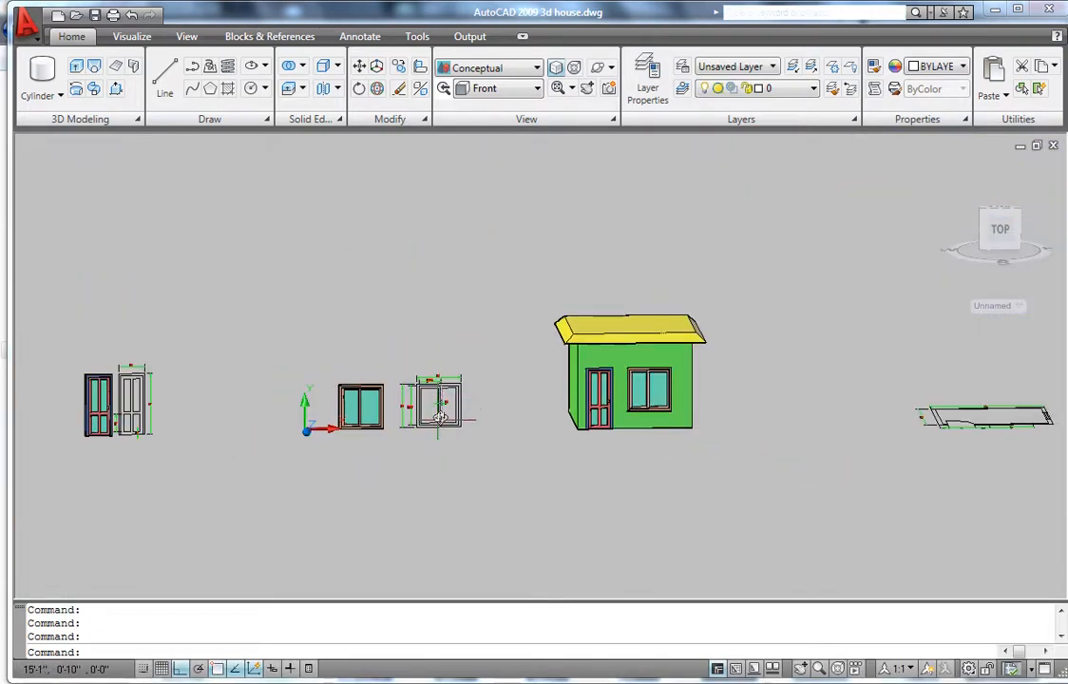
pyautogui.scroll(6, 49, 404)
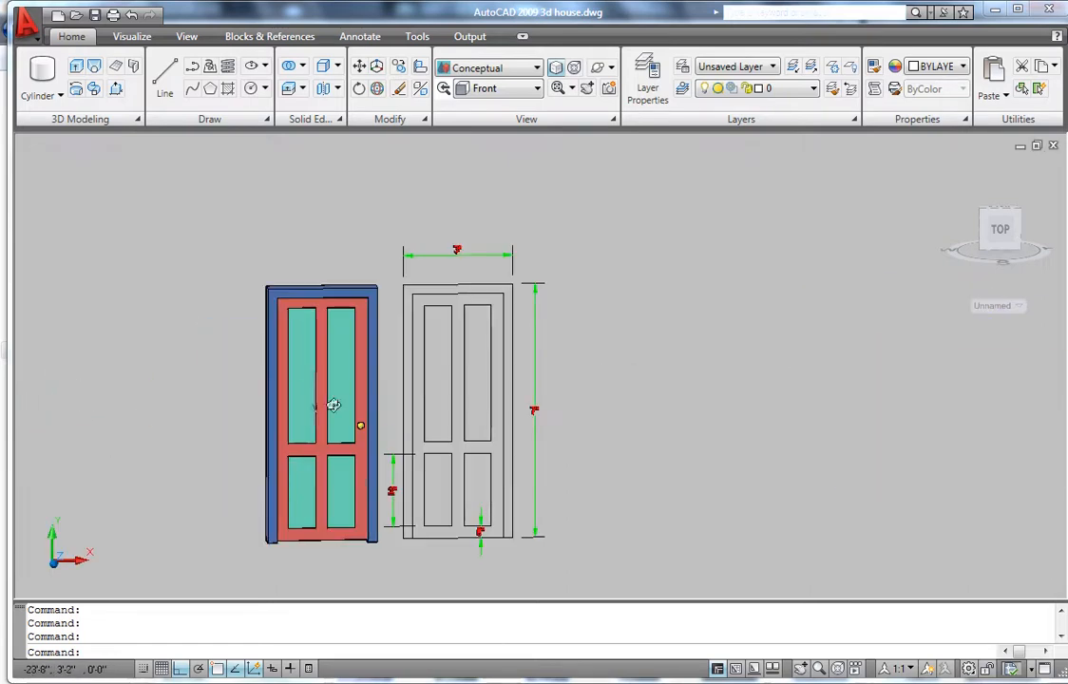
pyautogui.scroll(-4, 394, 413)
pyautogui.scroll(4, 398, 417)
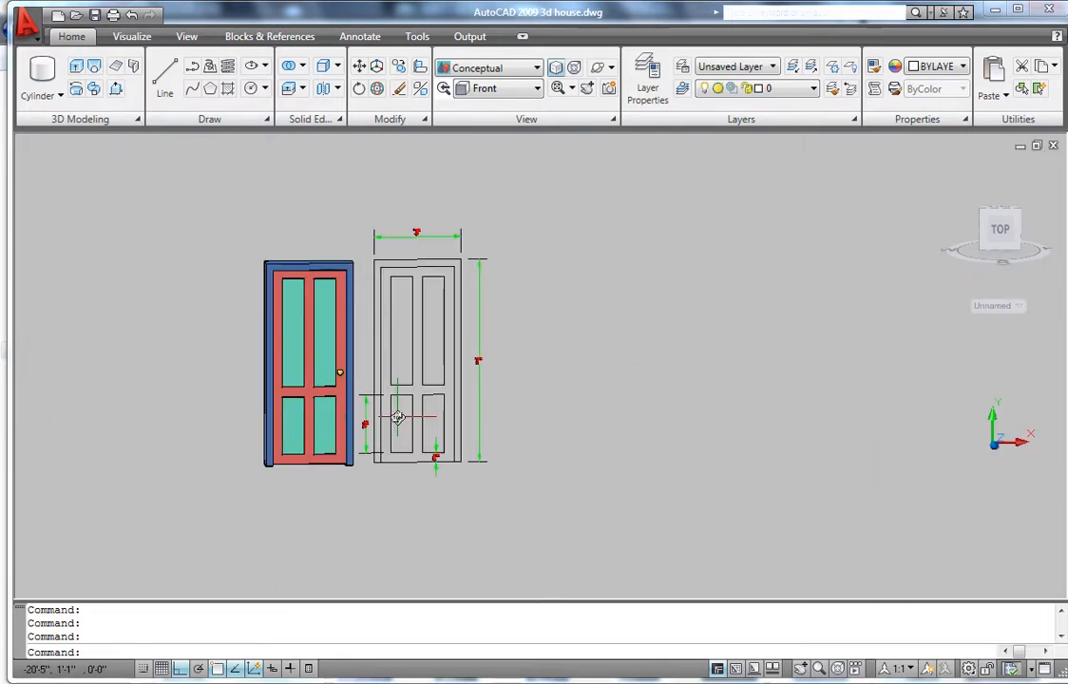
pyautogui.scroll(-3, 395, 417)
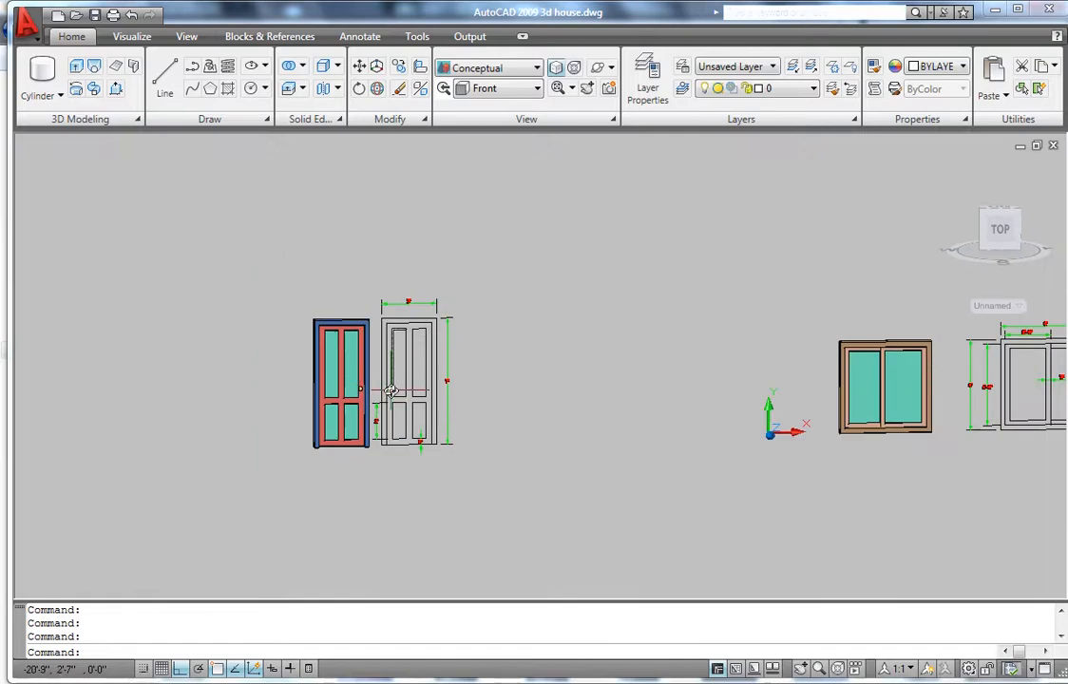
pyautogui.scroll(3, 385, 393)
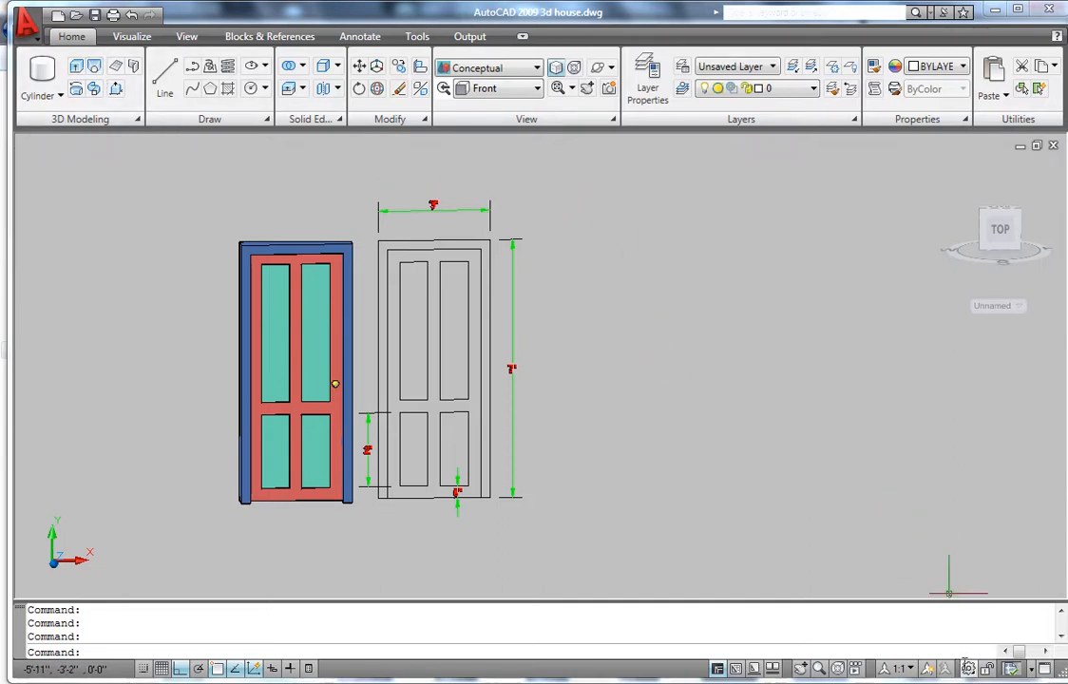
pyautogui.click(969, 670)
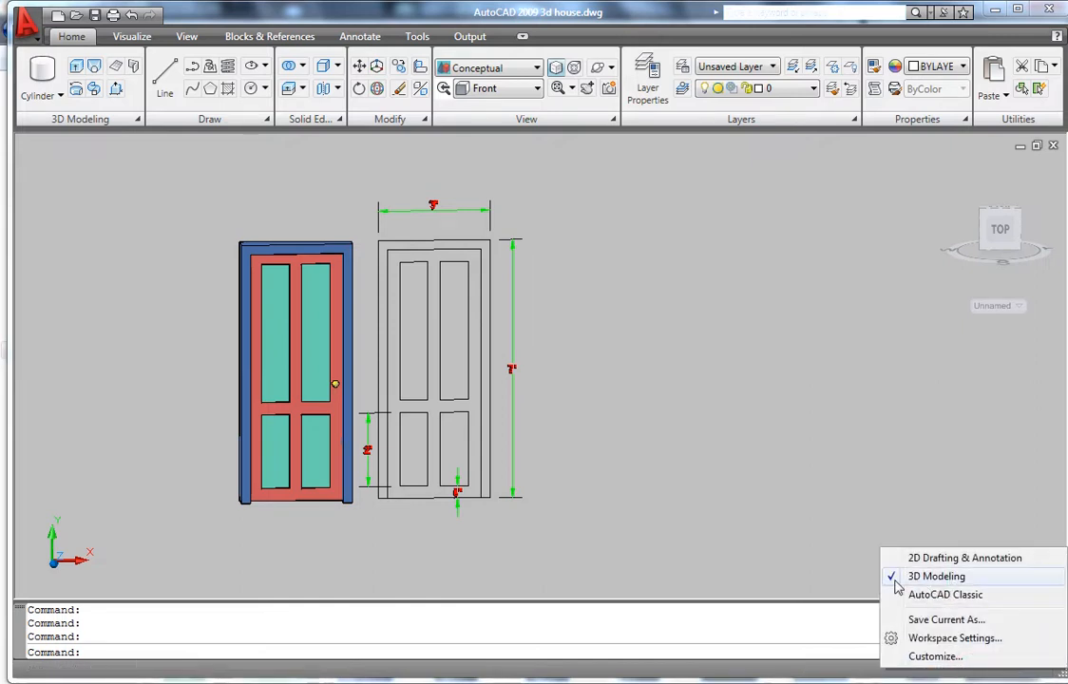
pyautogui.click(727, 501)
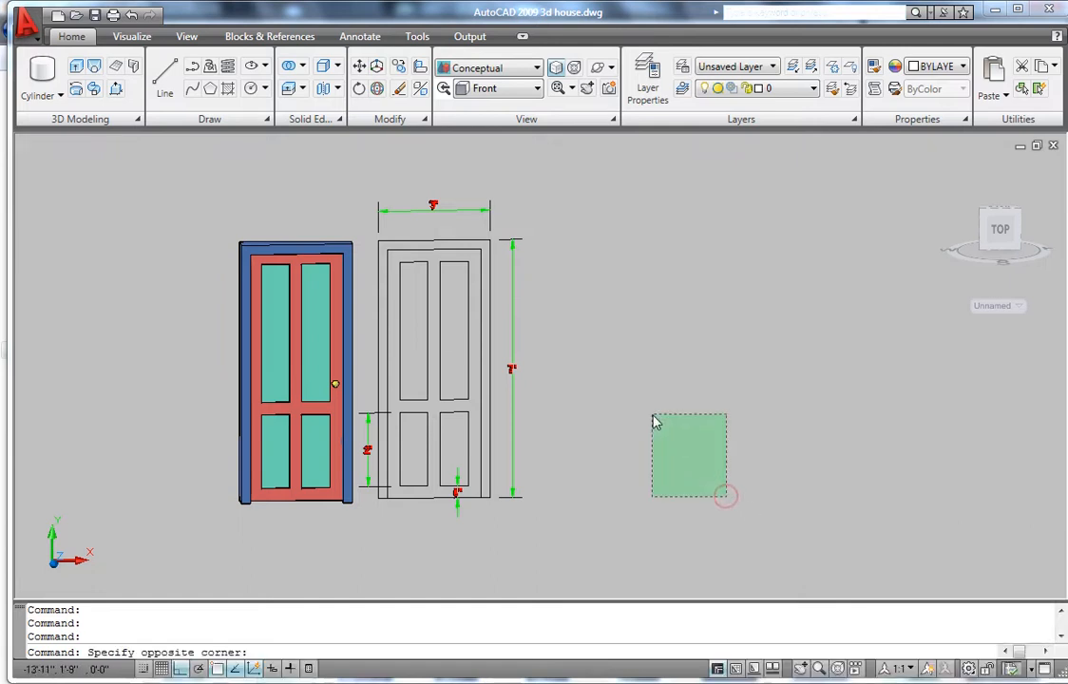
pyautogui.click(653, 419)
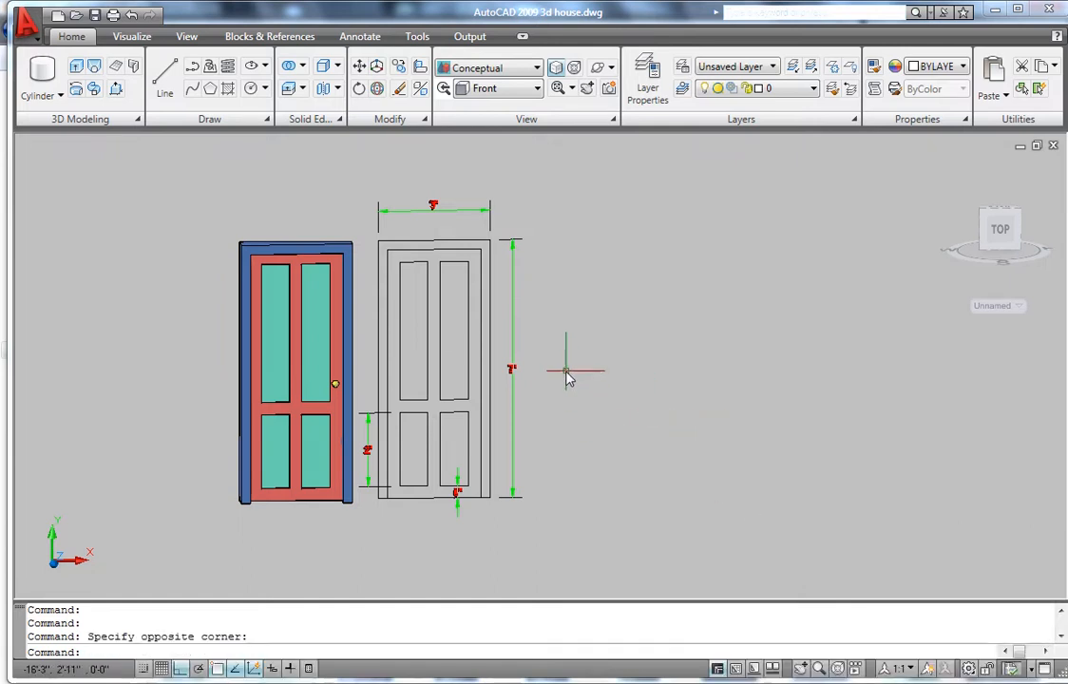
pyautogui.write('un')
pyautogui.press('Return')
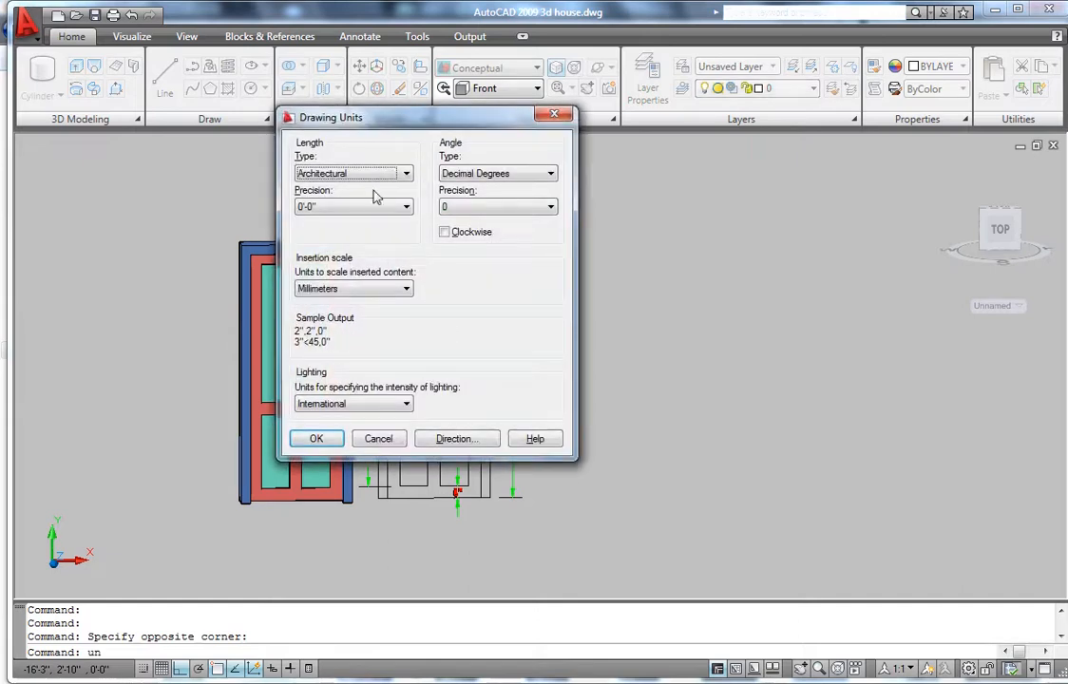
pyautogui.click(342, 175)
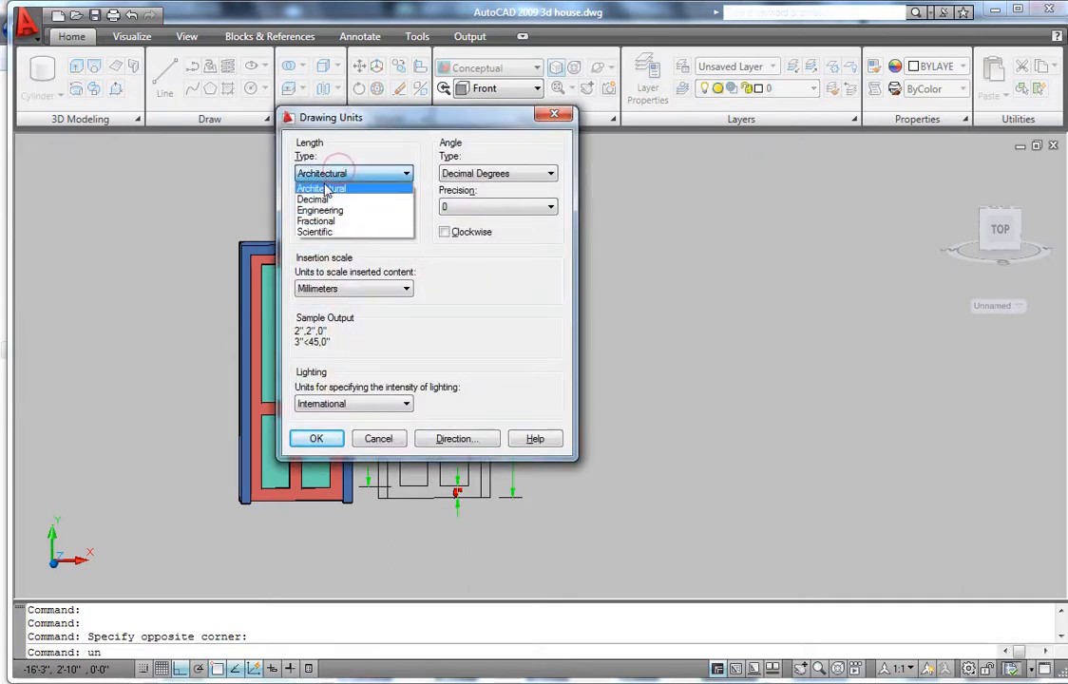
pyautogui.click(554, 117)
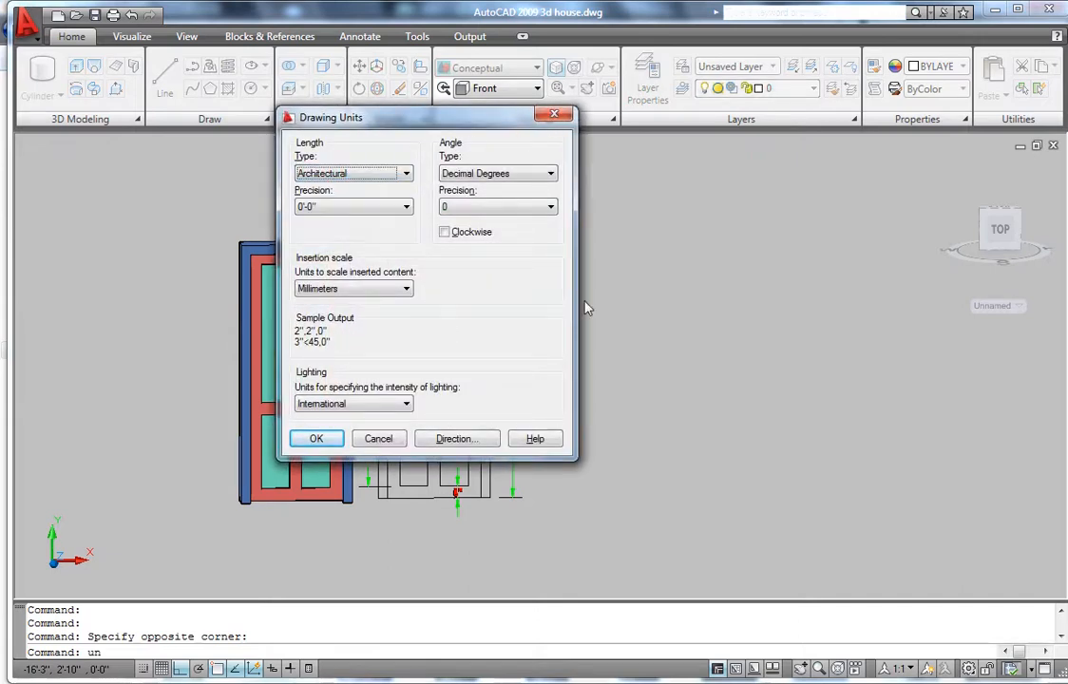
pyautogui.click(554, 116)
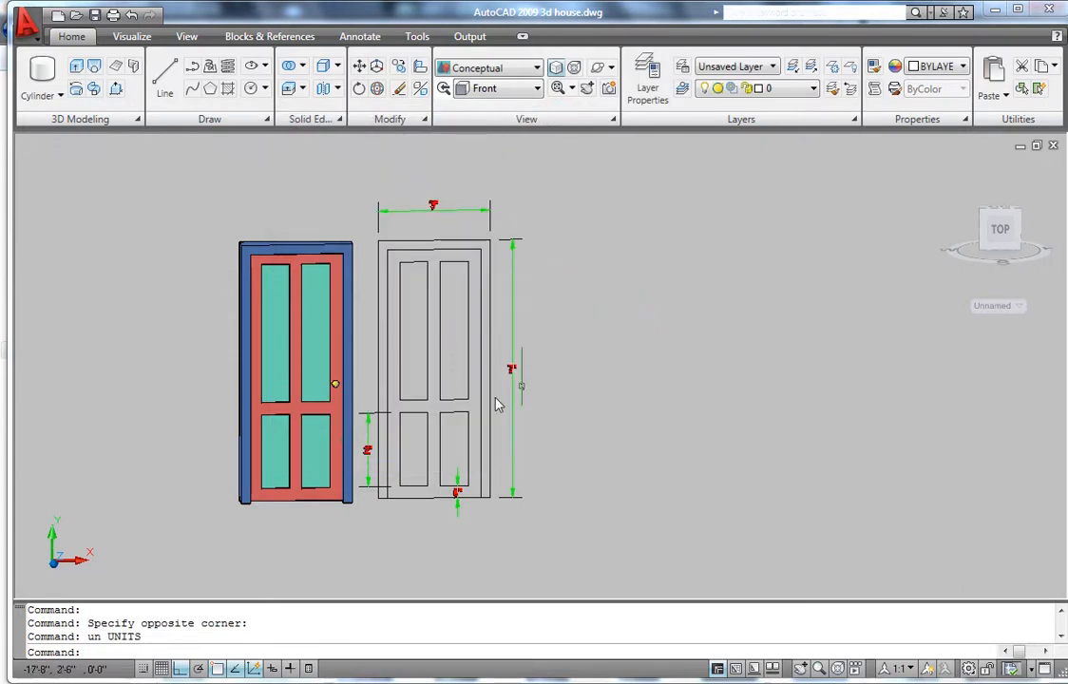
pyautogui.scroll(3, 366, 461)
pyautogui.scroll(4, 366, 461)
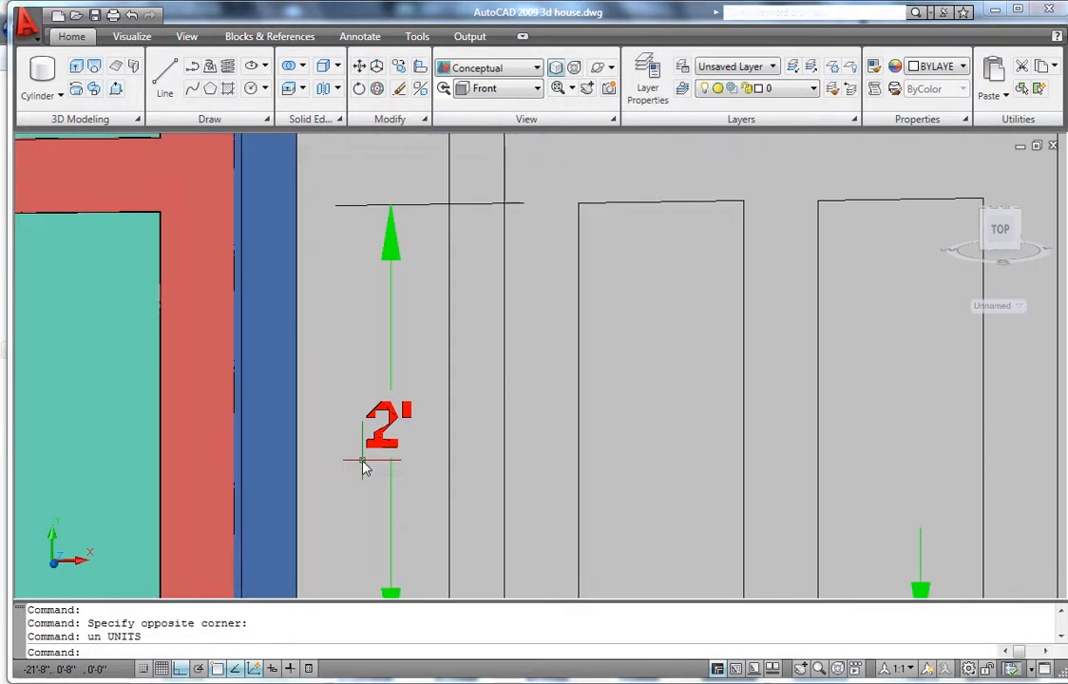
pyautogui.scroll(3, 365, 464)
pyautogui.scroll(-8, 398, 432)
pyautogui.scroll(-4, 397, 433)
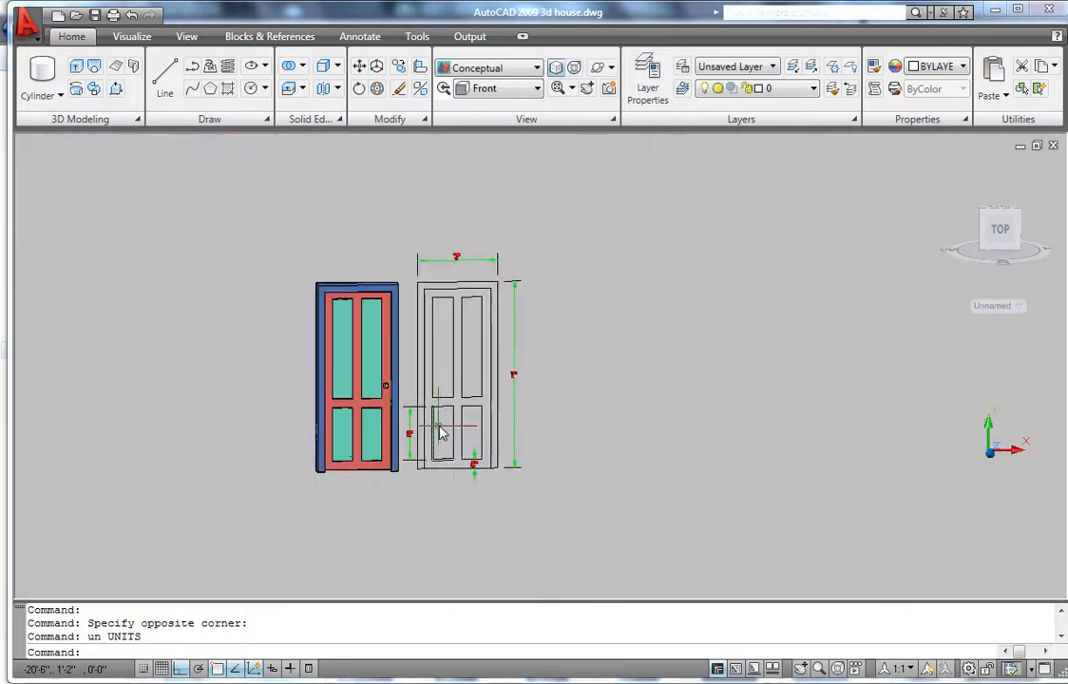
pyautogui.scroll(5, 459, 285)
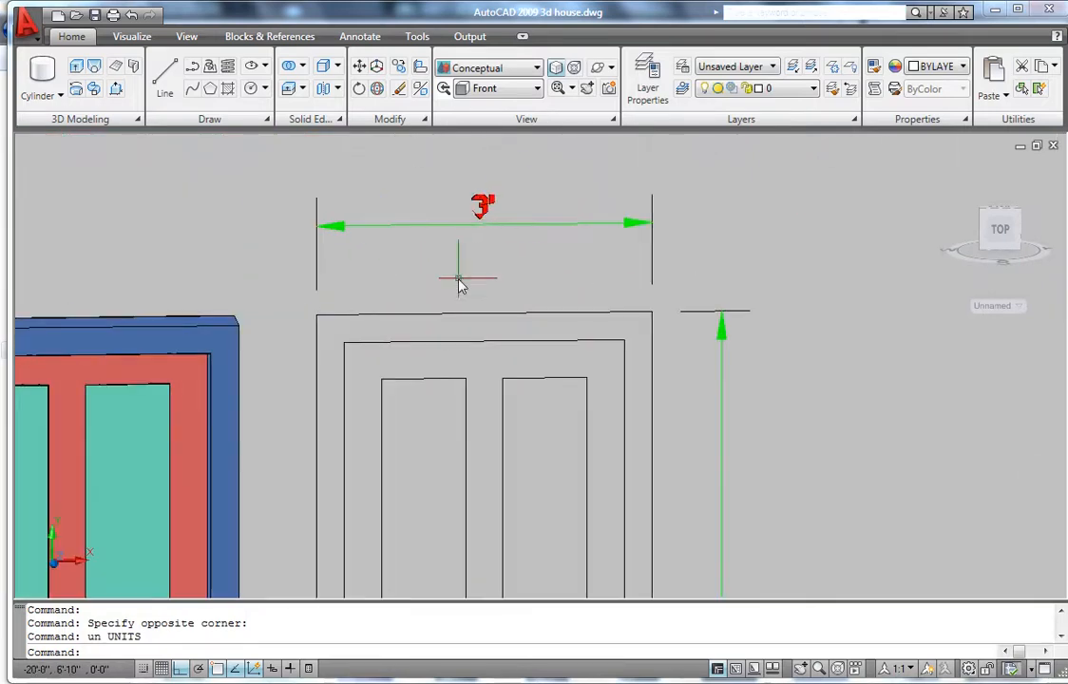
pyautogui.scroll(-3, 459, 285)
pyautogui.scroll(4, 444, 321)
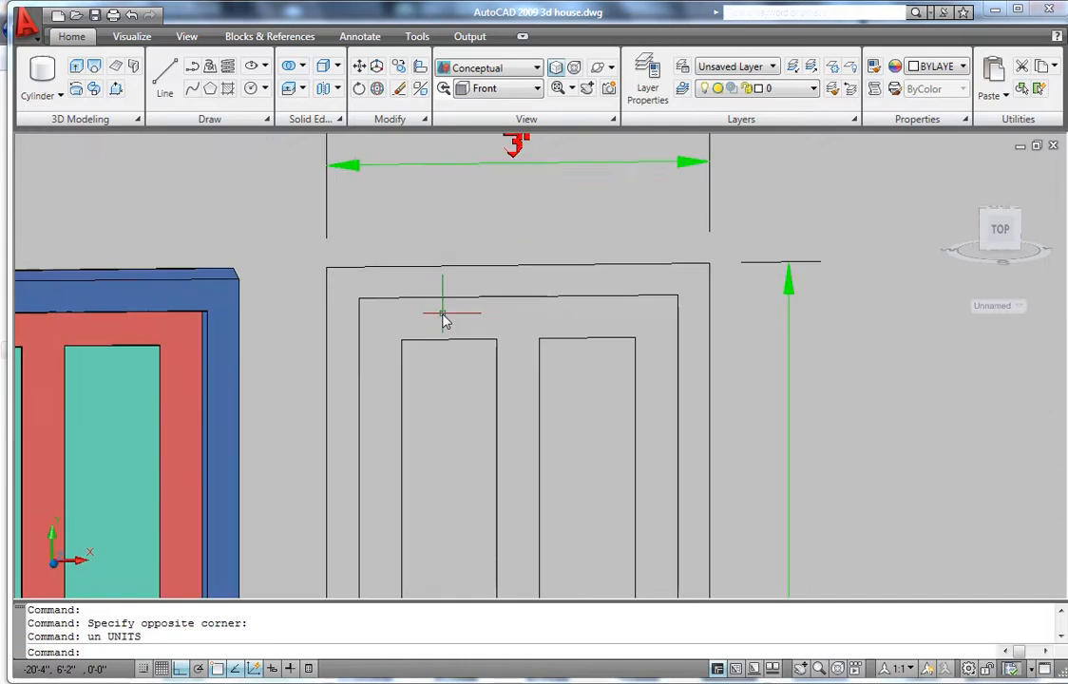
pyautogui.scroll(-3, 443, 320)
pyautogui.scroll(-4, 458, 285)
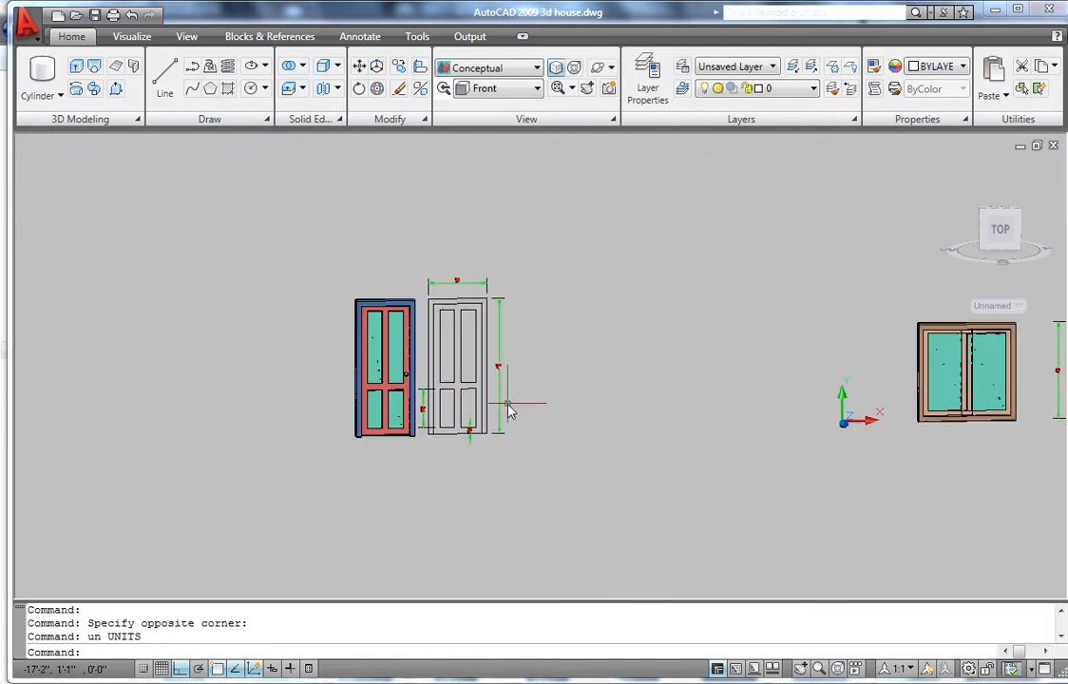
pyautogui.scroll(2, 509, 409)
pyautogui.scroll(-2, 348, 356)
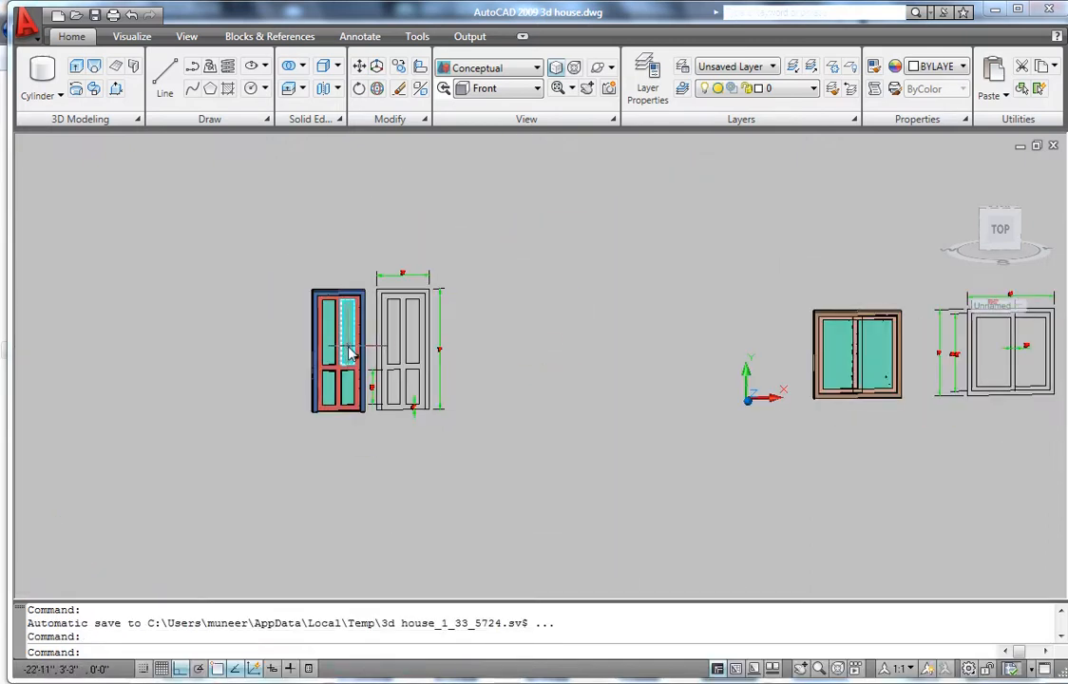
pyautogui.scroll(2, 395, 359)
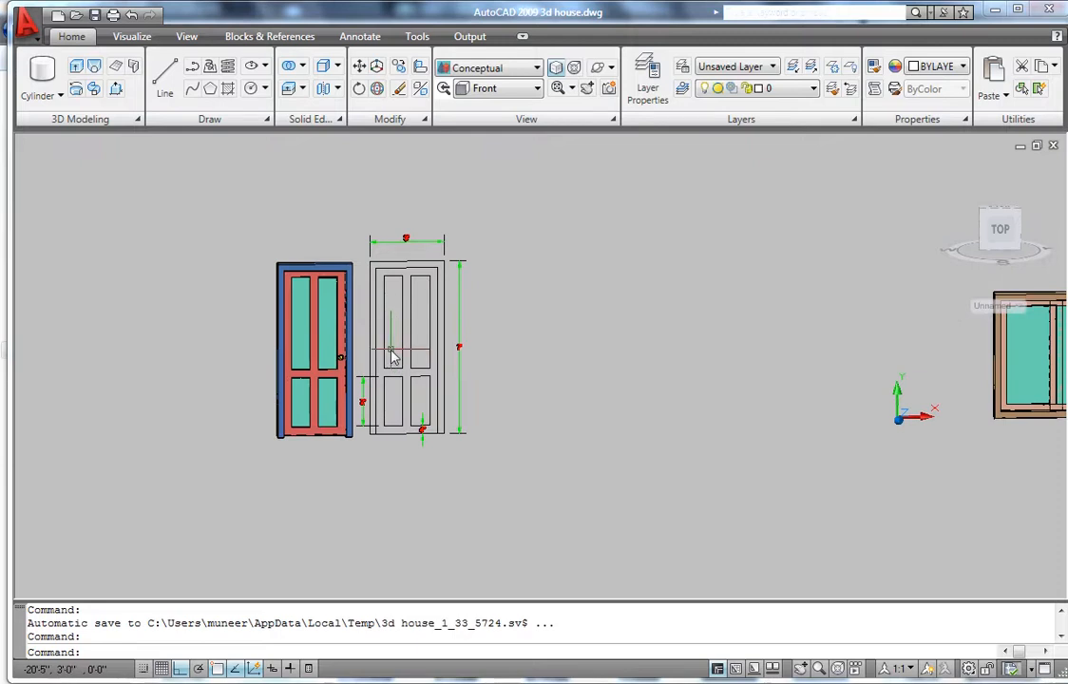
pyautogui.scroll(2, 334, 340)
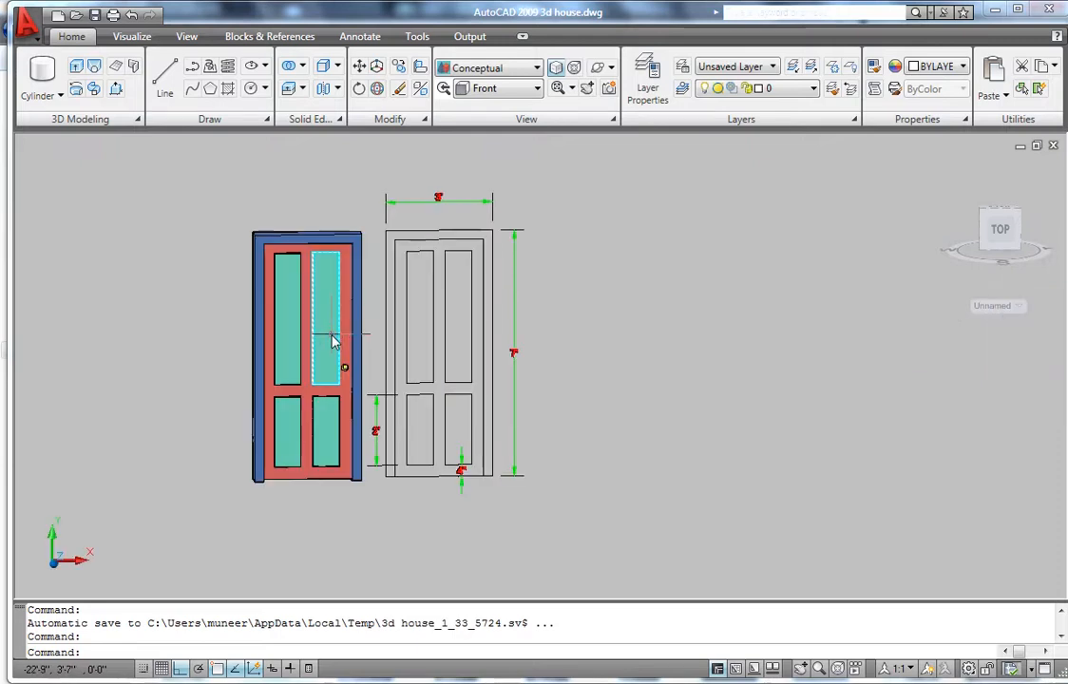
pyautogui.click(477, 76)
# - Show the drawing in 2D Wireframe from the Front preset view, zoomed onto the doors
pyautogui.click(454, 112)
pyautogui.click(492, 92)
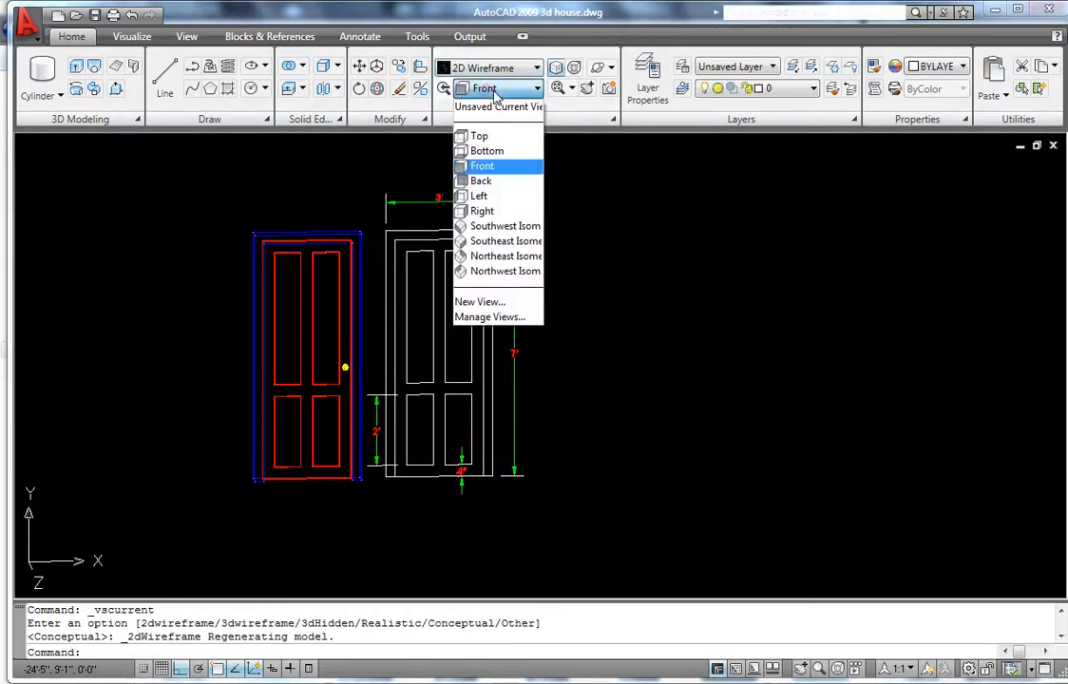
pyautogui.click(479, 171)
pyautogui.scroll(-3, 522, 381)
pyautogui.scroll(5, 336, 392)
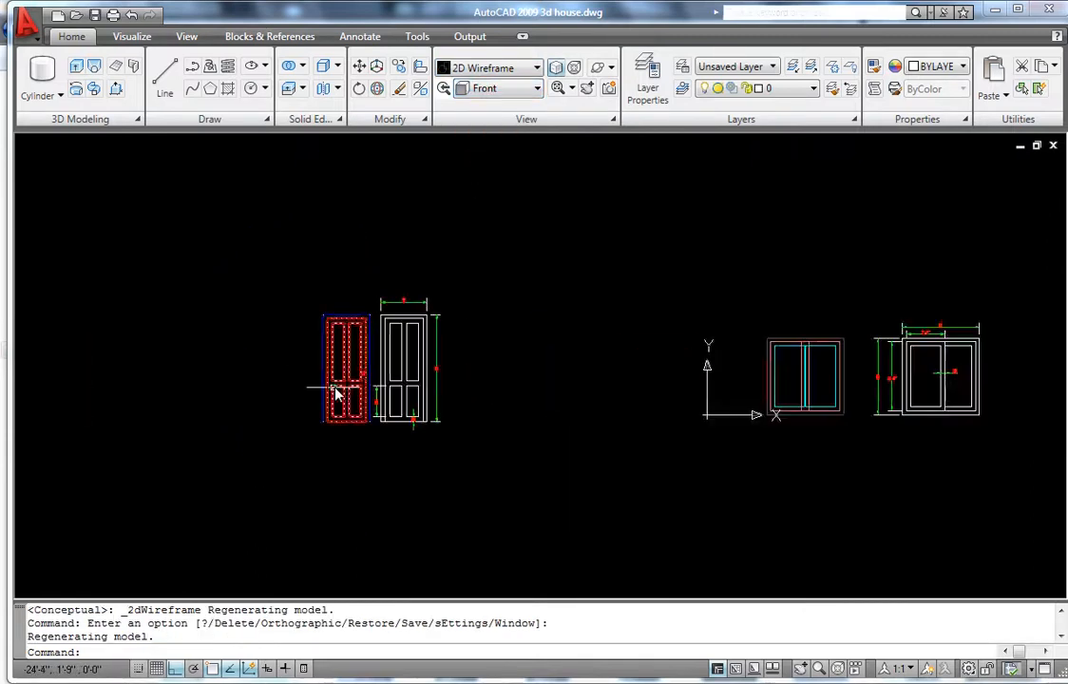
pyautogui.scroll(7, 384, 360)
pyautogui.scroll(-6, 384, 360)
pyautogui.scroll(3, 404, 409)
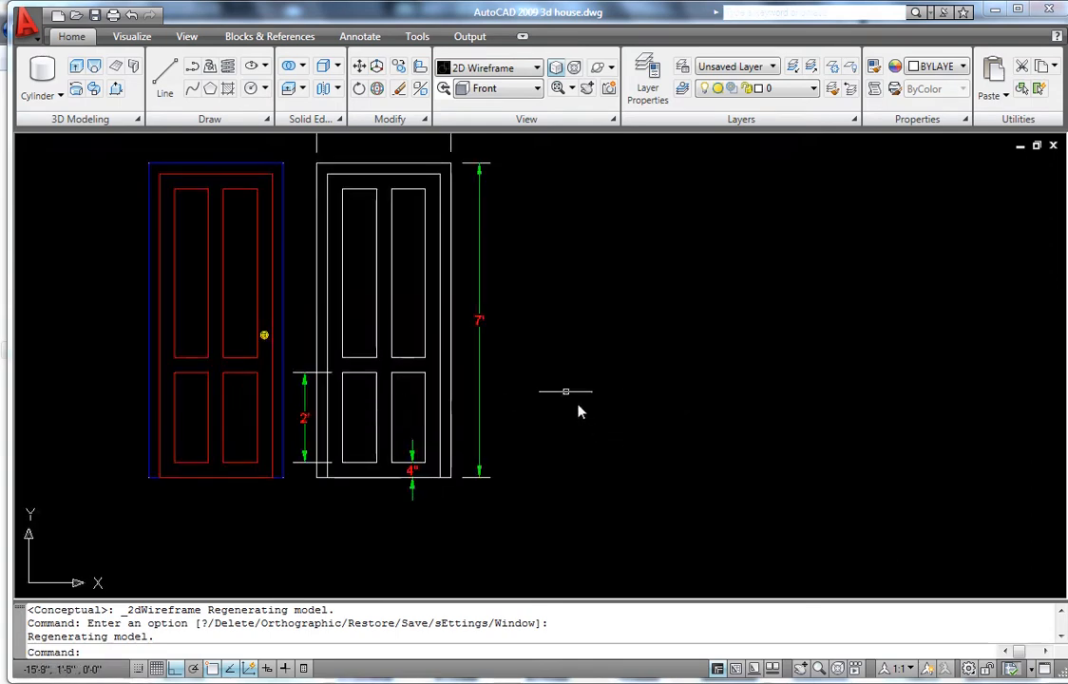
# - Draw a 3' by 7' rectangle (@3',7') to the right of the door elevations
pyautogui.write('rec')
pyautogui.press('Return')
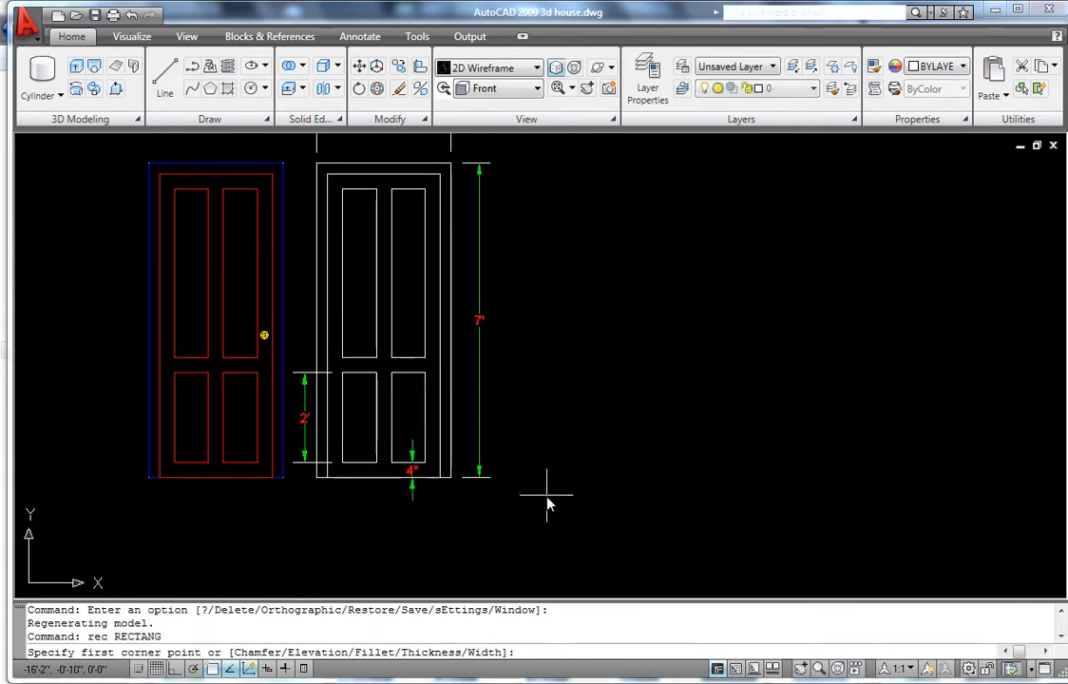
pyautogui.click(564, 478)
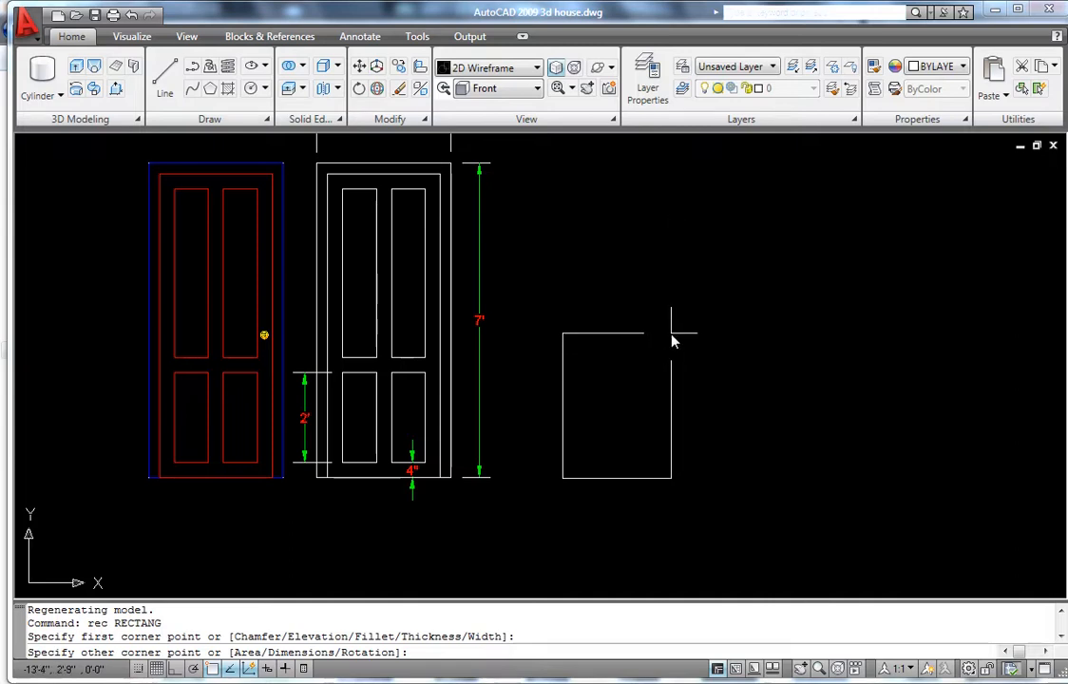
pyautogui.press('F8')
pyautogui.write("@3',7")
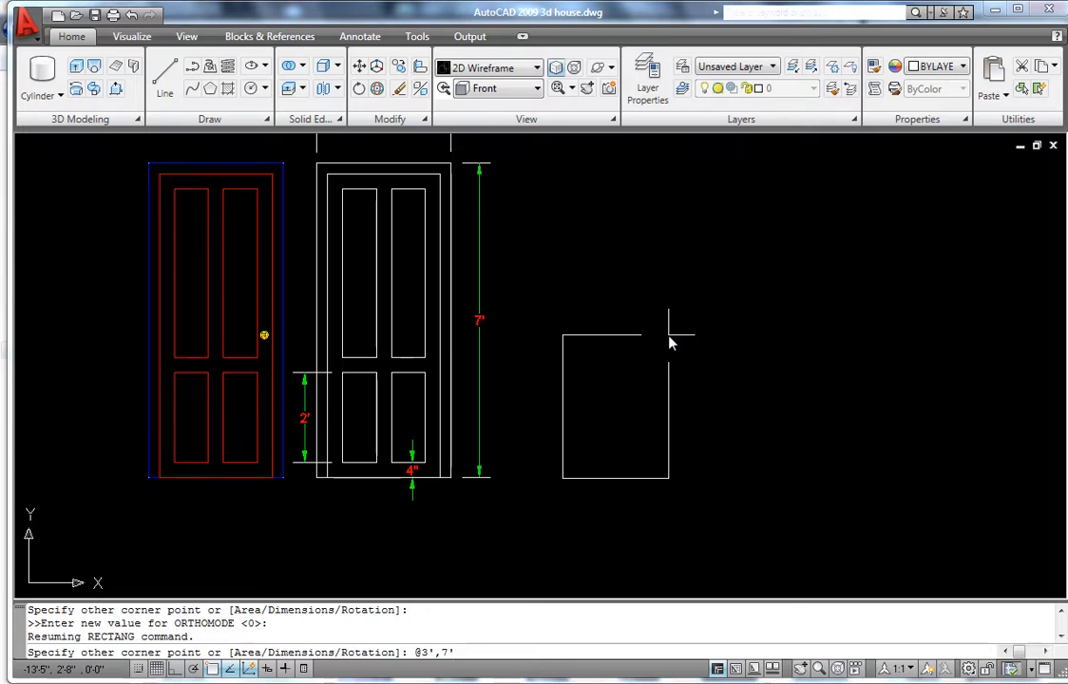
pyautogui.press('Return')
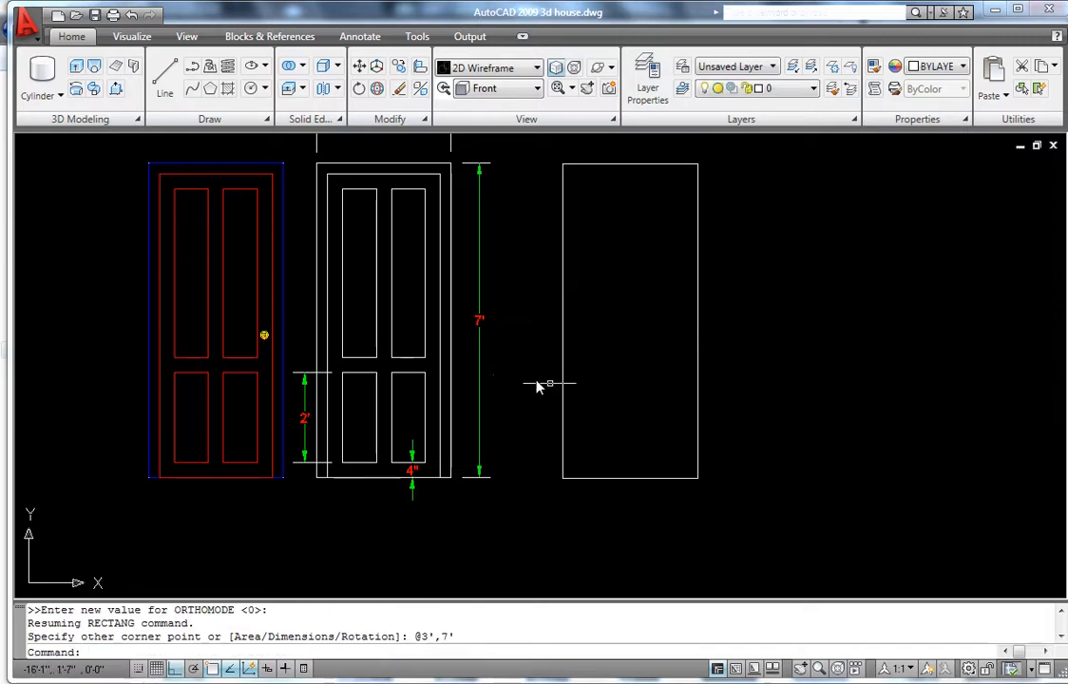
pyautogui.scroll(-3, 547, 380)
pyautogui.scroll(3, 585, 351)
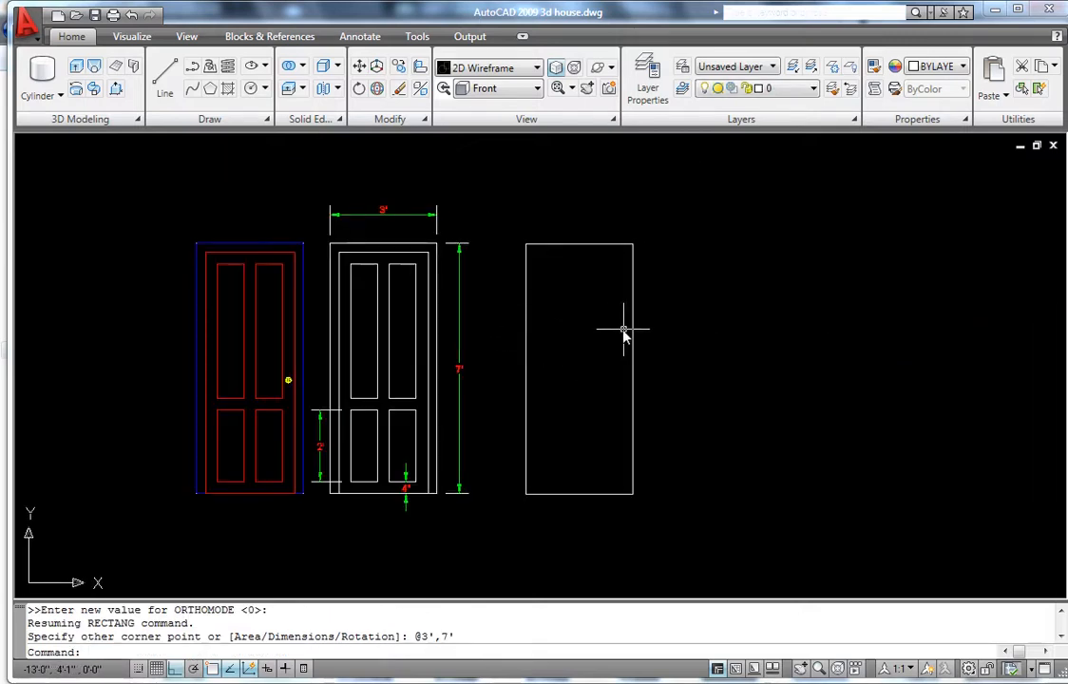
pyautogui.scroll(2, 625, 344)
# - Offset the 3' by 7' rectangle 3 inches inward to form the frame border
pyautogui.write('o')
pyautogui.press('Return')
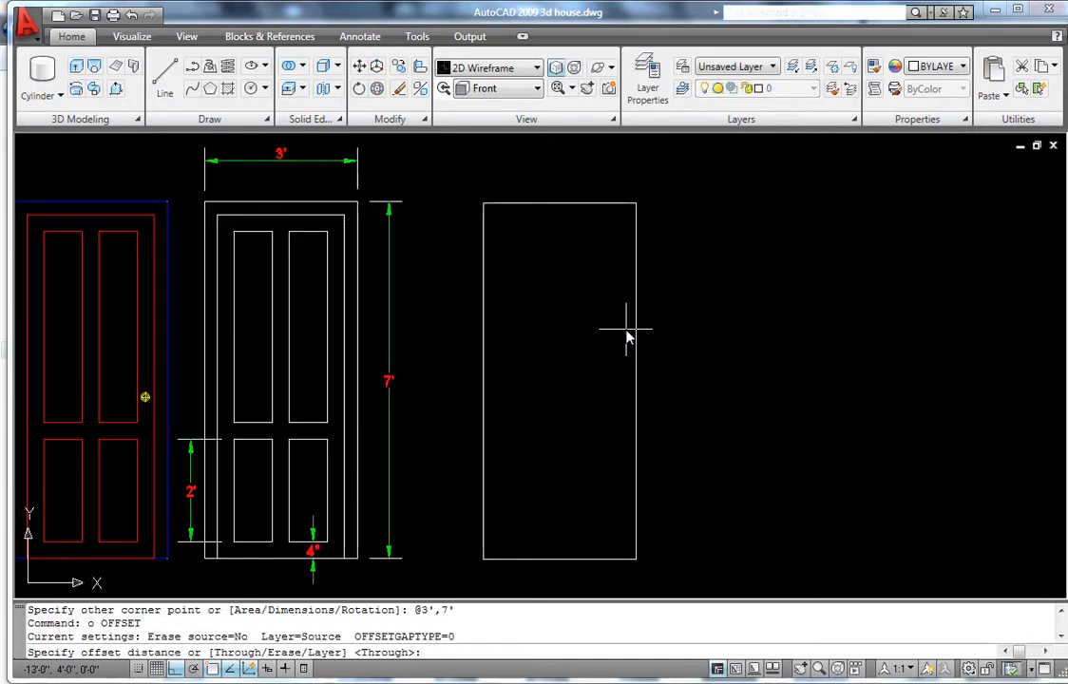
pyautogui.write('3')
pyautogui.press('Return')
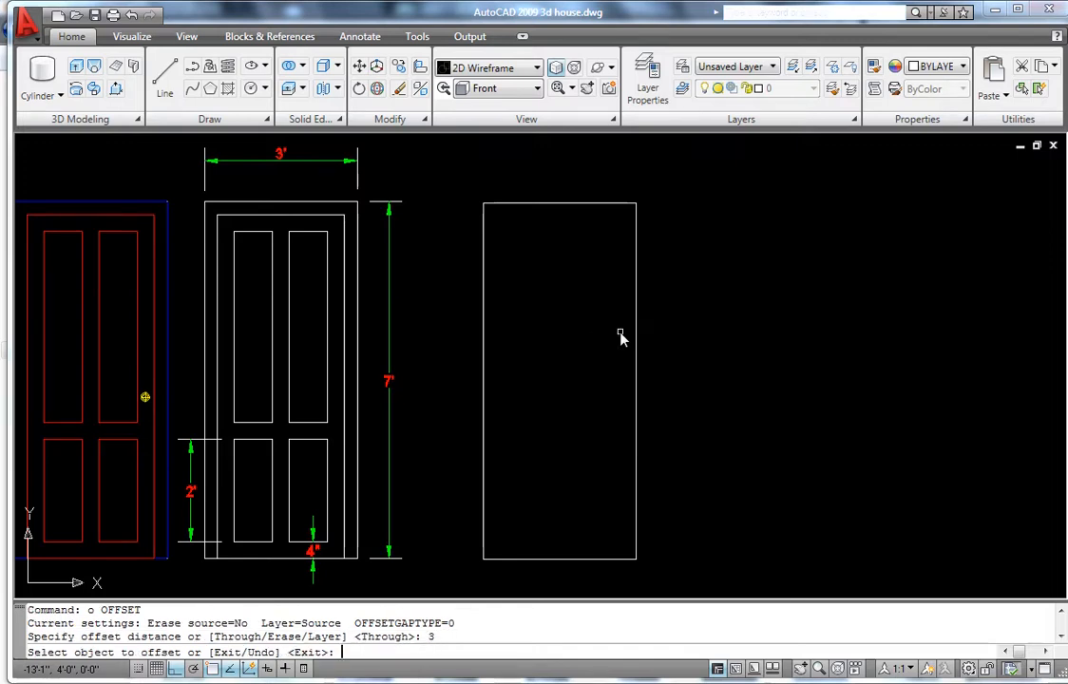
pyautogui.click(634, 345)
pyautogui.click(560, 336)
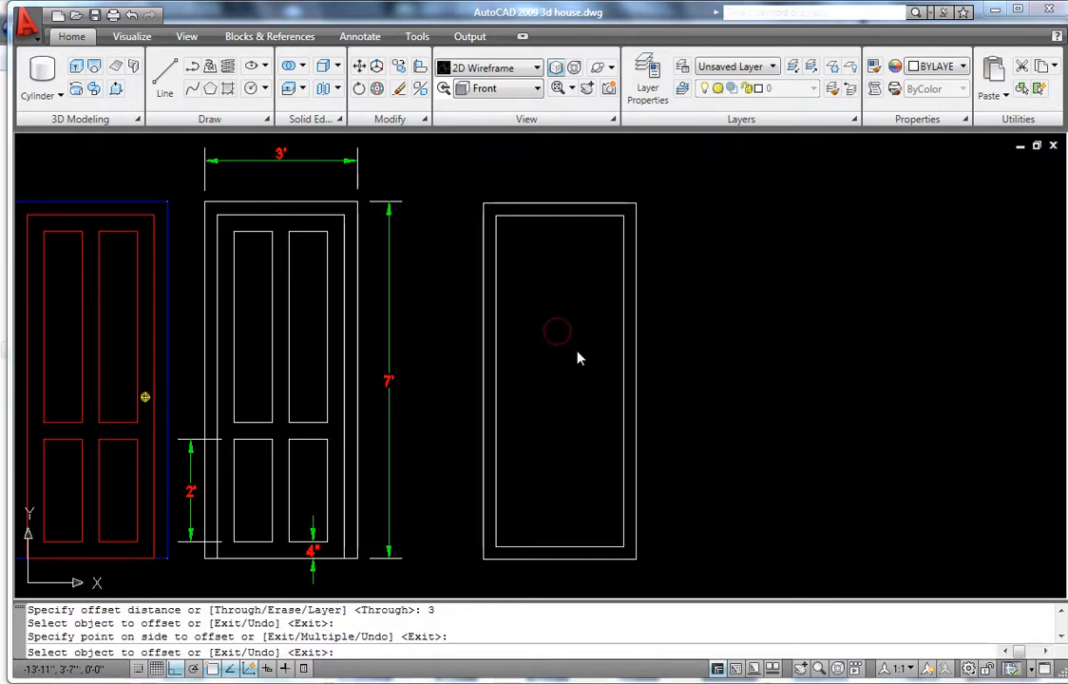
pyautogui.scroll(4, 508, 570)
pyautogui.scroll(-3, 503, 548)
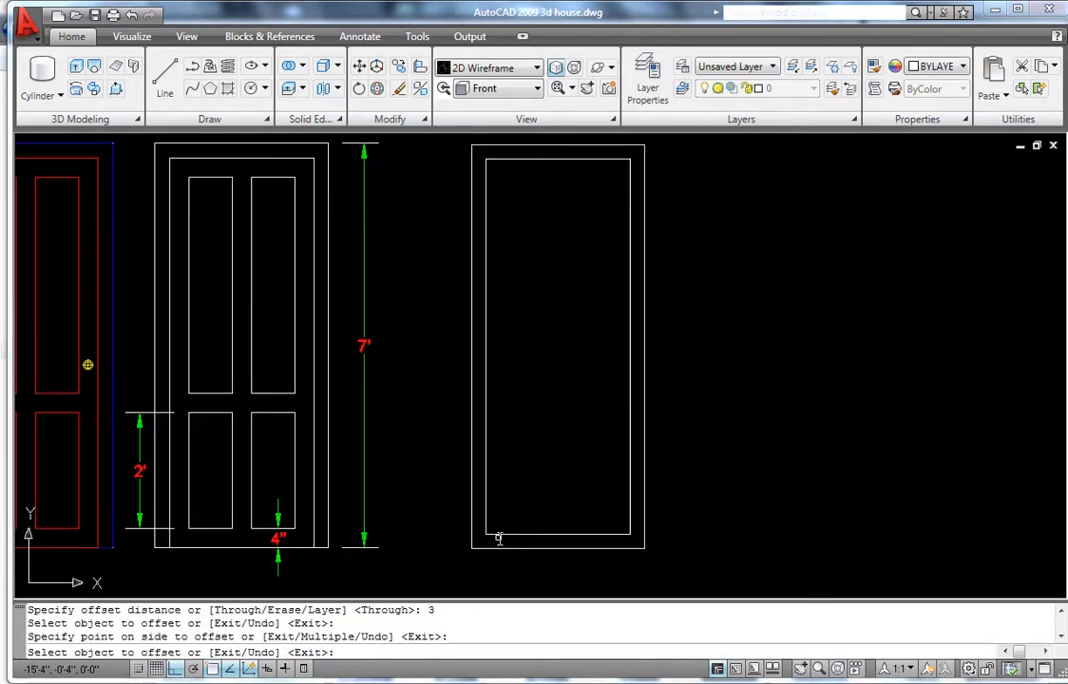
pyautogui.scroll(2, 545, 568)
pyautogui.press('Escape')
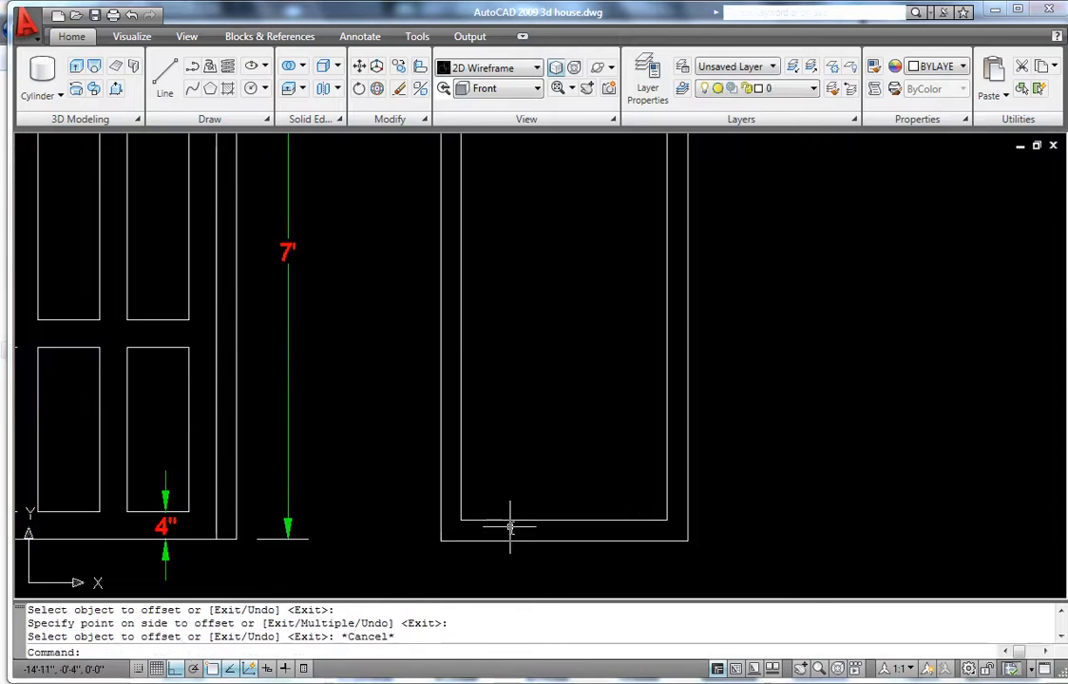
pyautogui.scroll(-5, 514, 518)
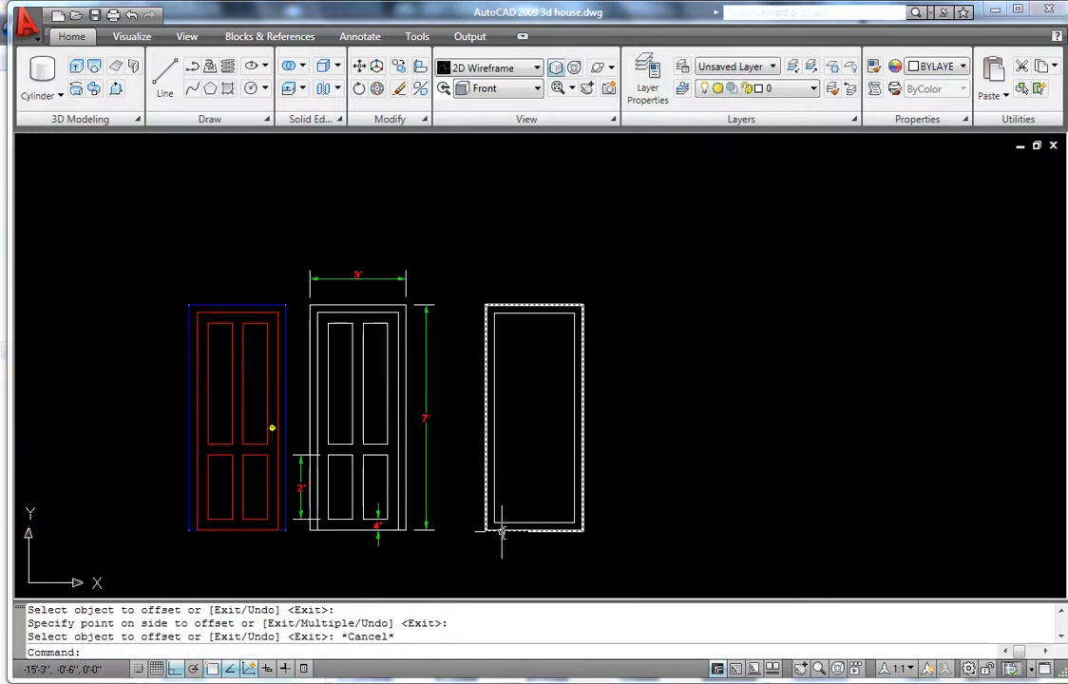
pyautogui.scroll(7, 503, 538)
pyautogui.scroll(-4, 501, 531)
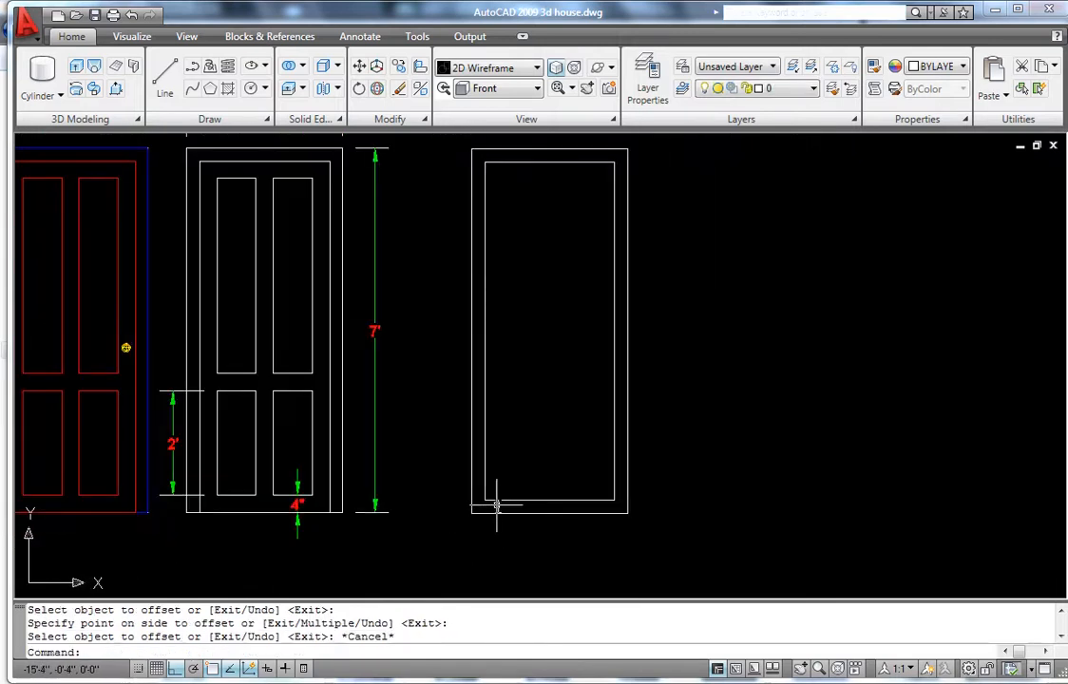
pyautogui.scroll(3, 496, 506)
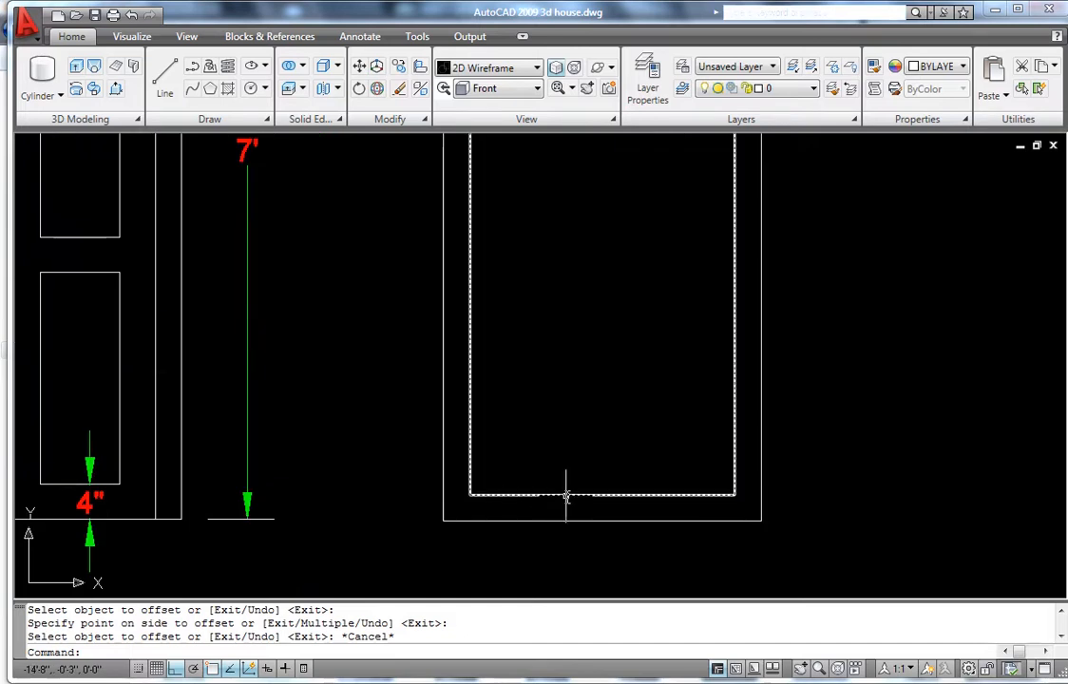
pyautogui.scroll(3, 566, 497)
pyautogui.scroll(-2, 559, 496)
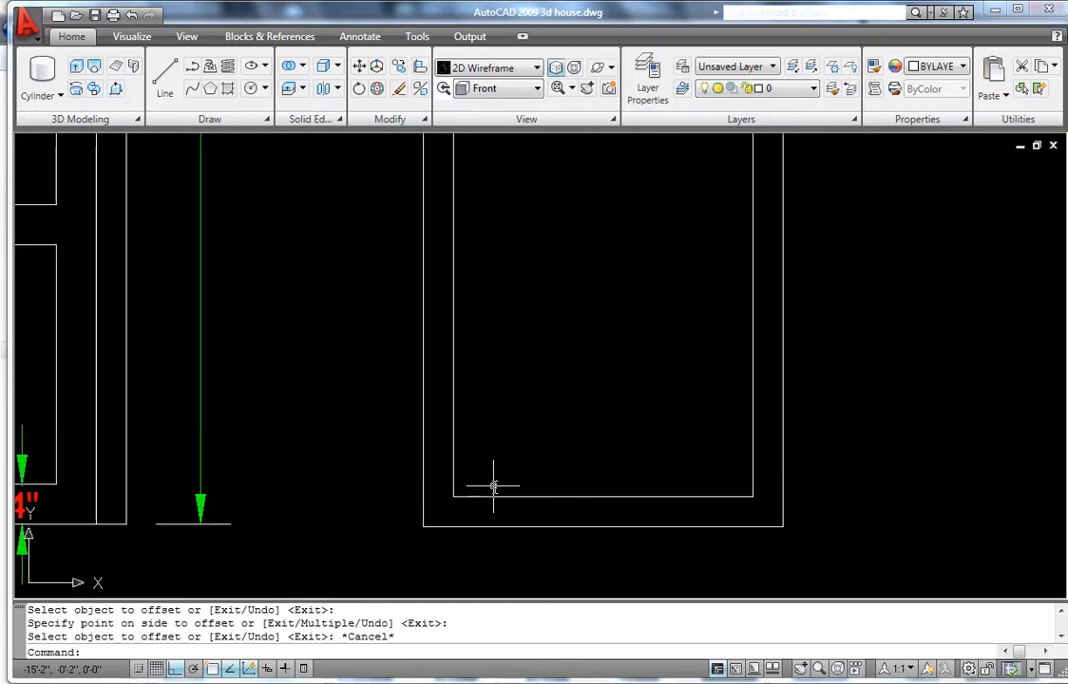
# - Draw short vertical lines from the inner rectangle's bottom corners down to the outer bottom edge
pyautogui.write('l')
pyautogui.press('Return')
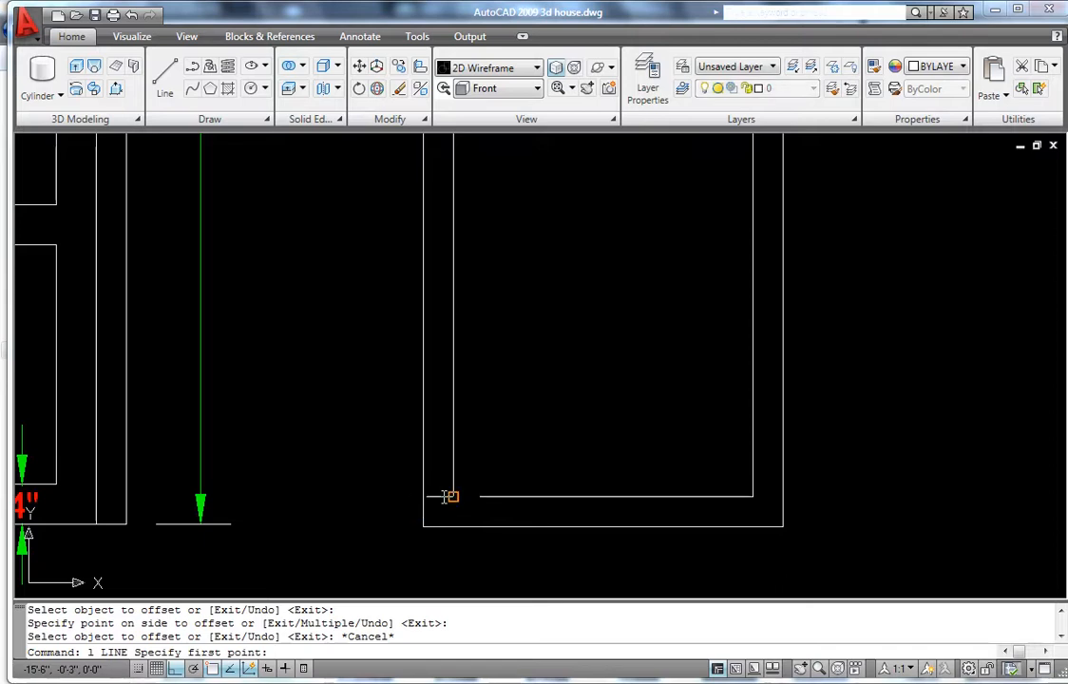
pyautogui.click(454, 496)
pyautogui.click(453, 525)
pyautogui.press('Return')
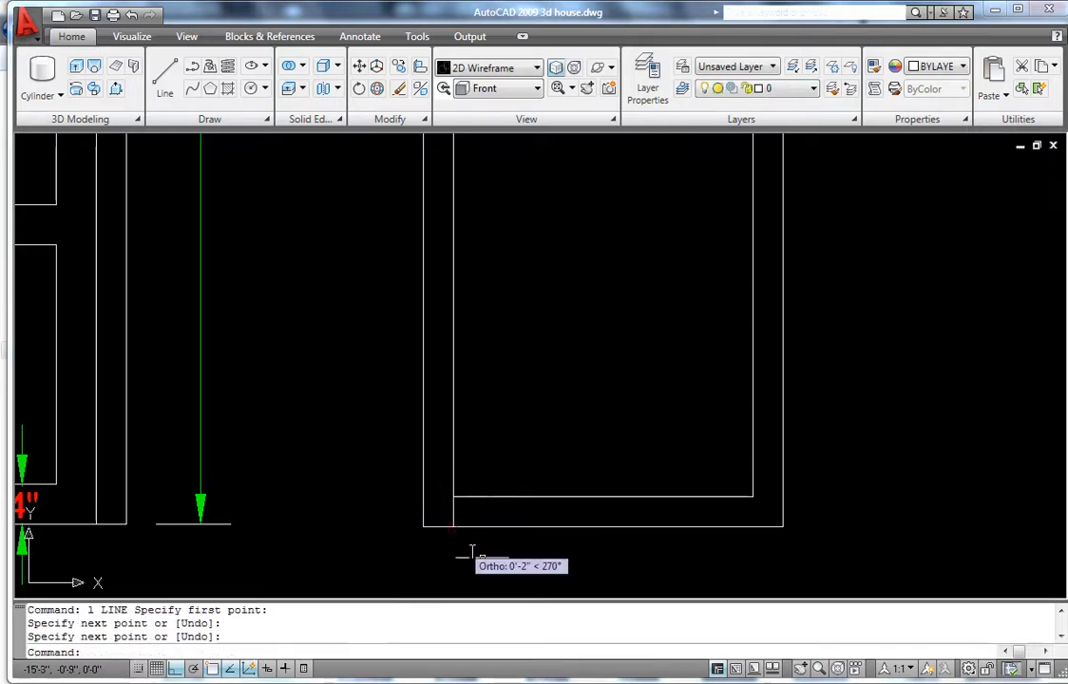
pyautogui.press('Return')
pyautogui.click(753, 496)
pyautogui.click(753, 526)
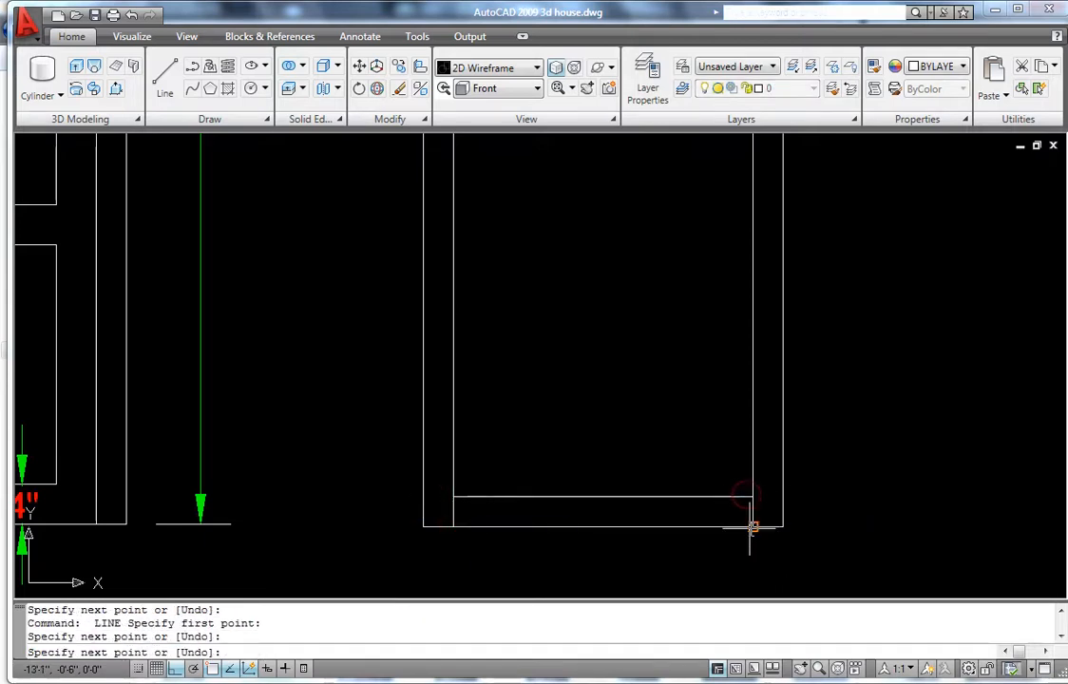
pyautogui.press('Return')
# - Trim away the inner rectangle's bottom edge
pyautogui.write('t')
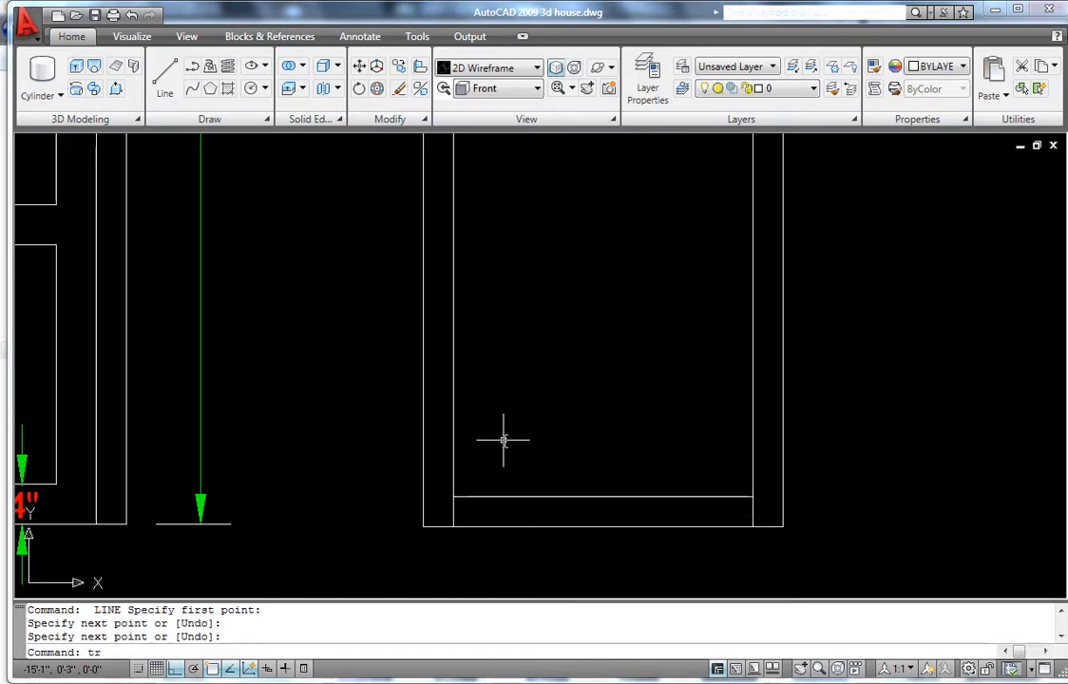
pyautogui.write('r')
pyautogui.press('Return')
pyautogui.press('Return')
pyautogui.click(526, 494)
pyautogui.scroll(-2, 485, 437)
pyautogui.scroll(-5, 486, 437)
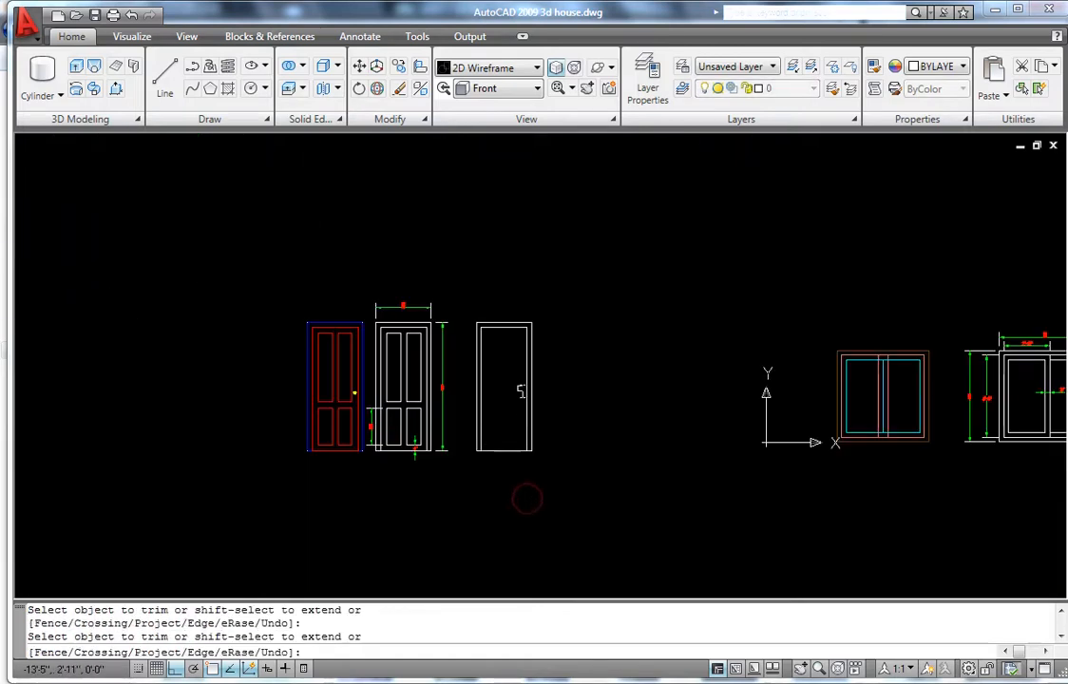
pyautogui.scroll(4, 492, 409)
pyautogui.press('Escape')
pyautogui.scroll(-4, 492, 415)
pyautogui.scroll(5, 492, 419)
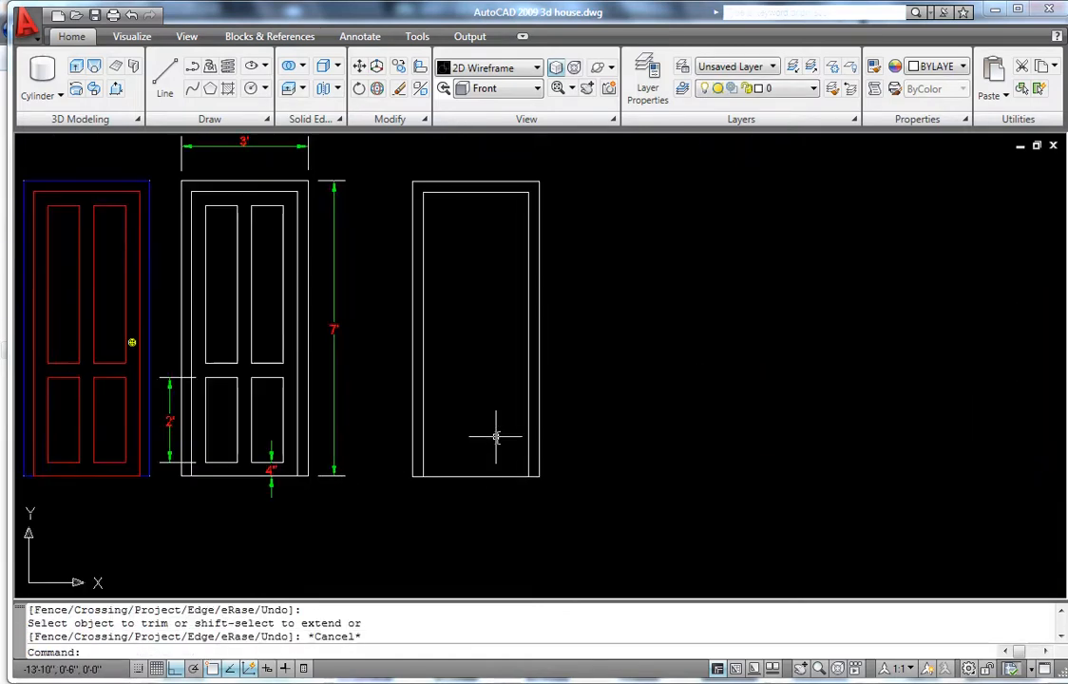
pyautogui.scroll(2, 484, 518)
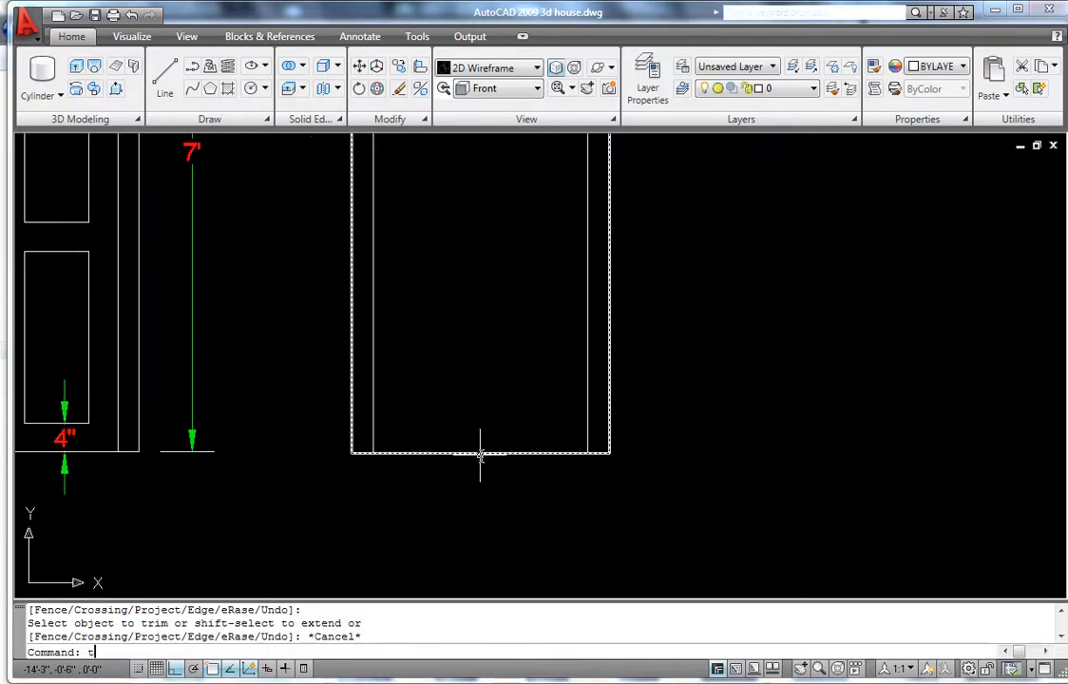
# - Trim away the outer bottom edge so the frame is open at the bottom
pyautogui.write('tr')
pyautogui.press('Return')
pyautogui.press('Return')
pyautogui.click(484, 496)
pyautogui.click(429, 400)
pyautogui.scroll(-3, 442, 447)
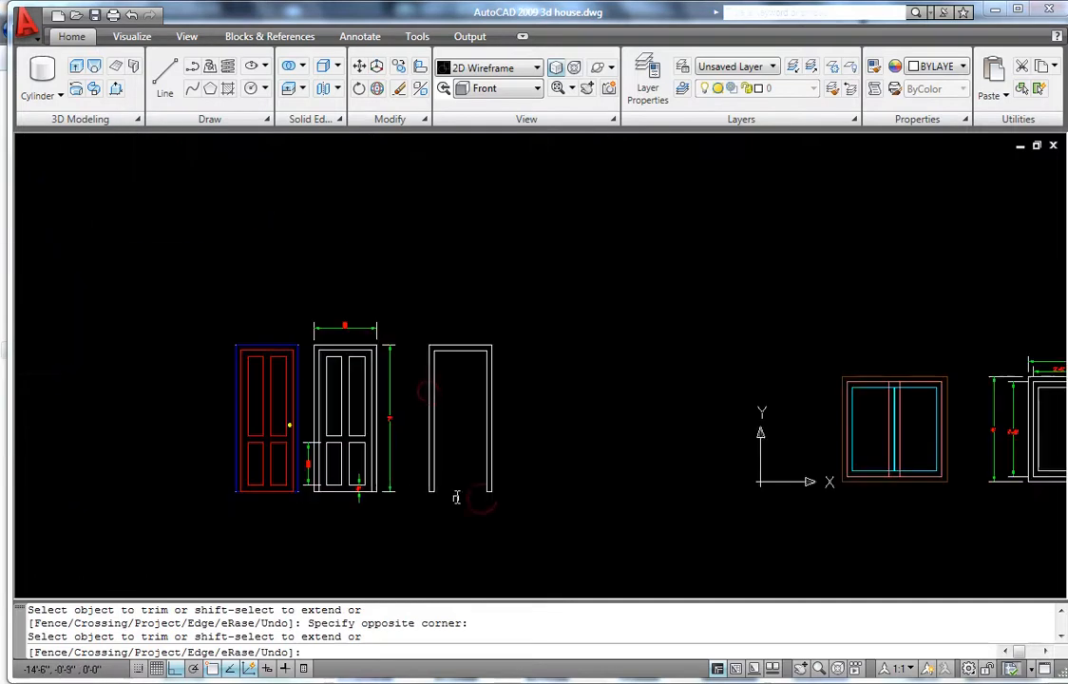
pyautogui.press('Escape')
pyautogui.scroll(3, 443, 480)
pyautogui.scroll(-3, 483, 370)
pyautogui.scroll(3, 492, 354)
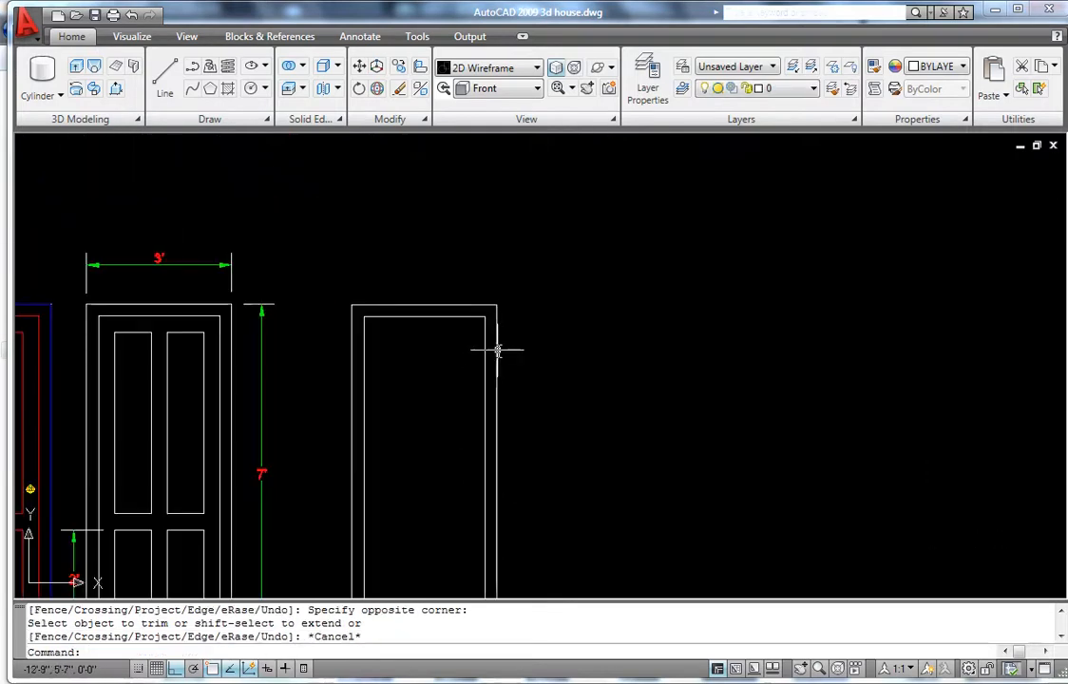
pyautogui.scroll(-3, 463, 360)
pyautogui.scroll(3, 443, 435)
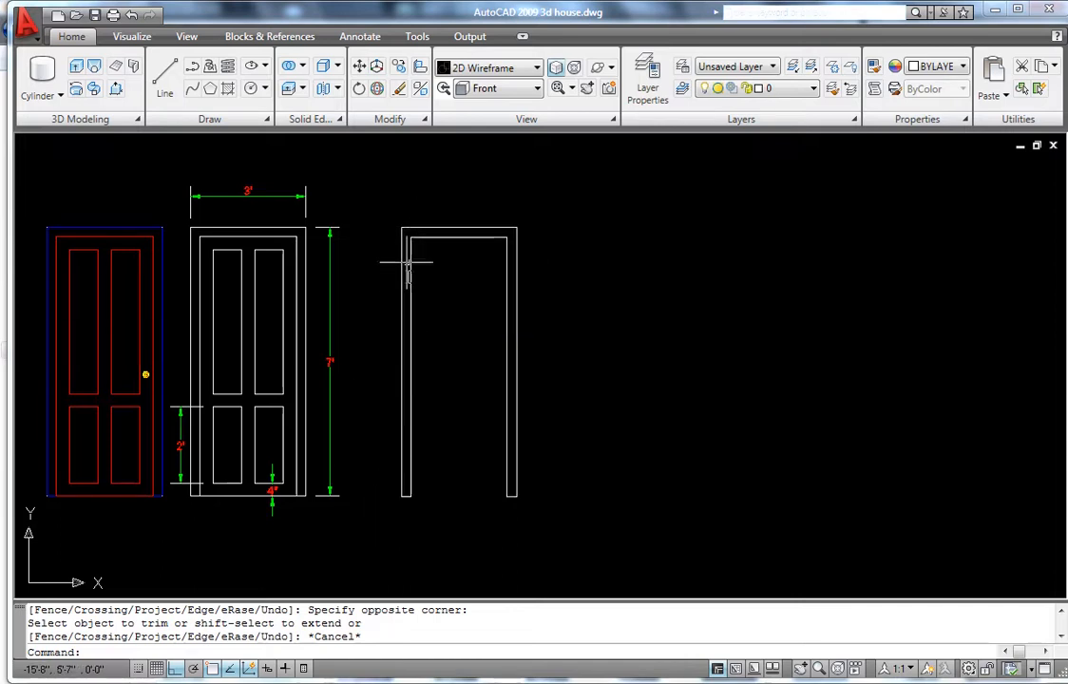
pyautogui.scroll(-4, 495, 325)
pyautogui.scroll(4, 452, 327)
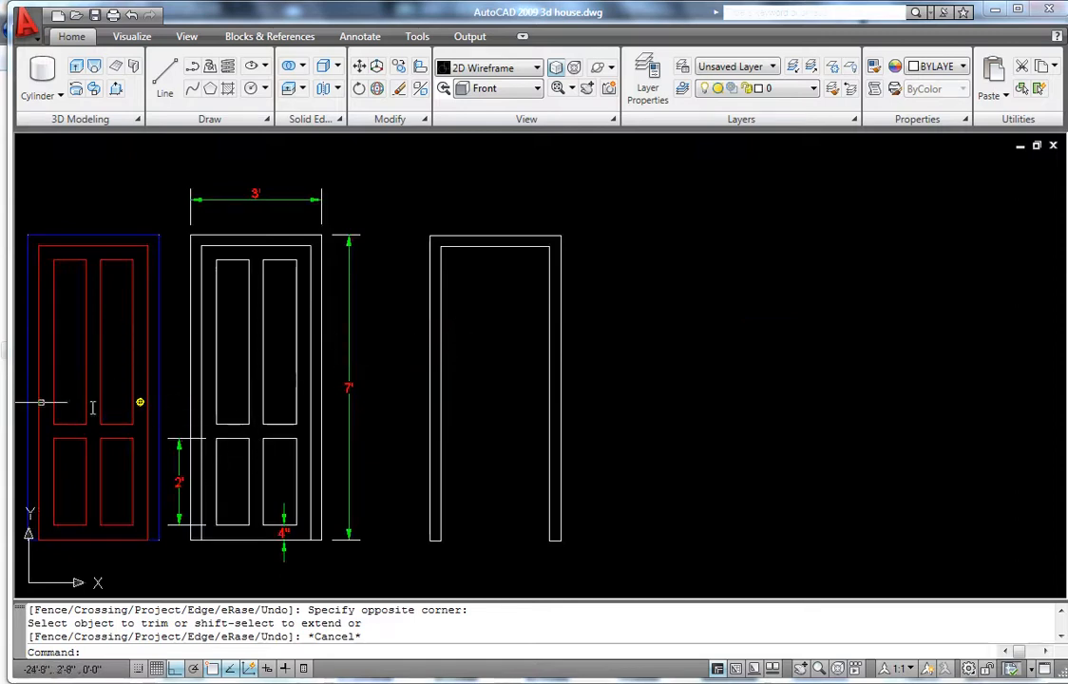
# - Draw a door-leaf rectangle from the frame's inner top-left corner to the opening's lower-right end
pyautogui.write('rec')
pyautogui.press('Return')
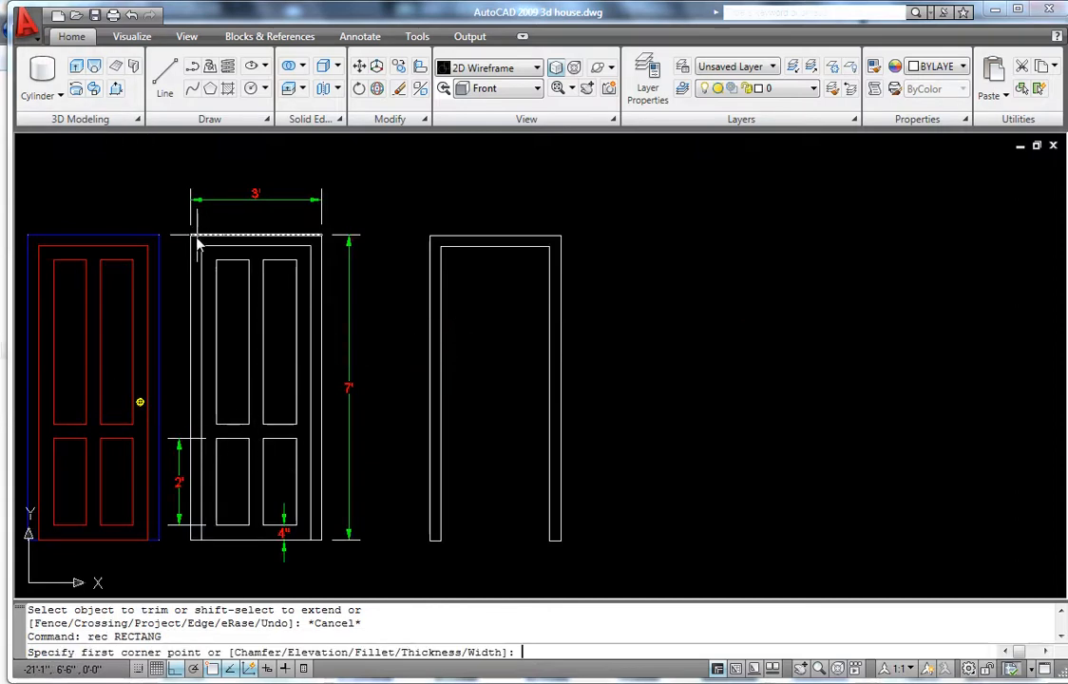
pyautogui.scroll(3, 465, 294)
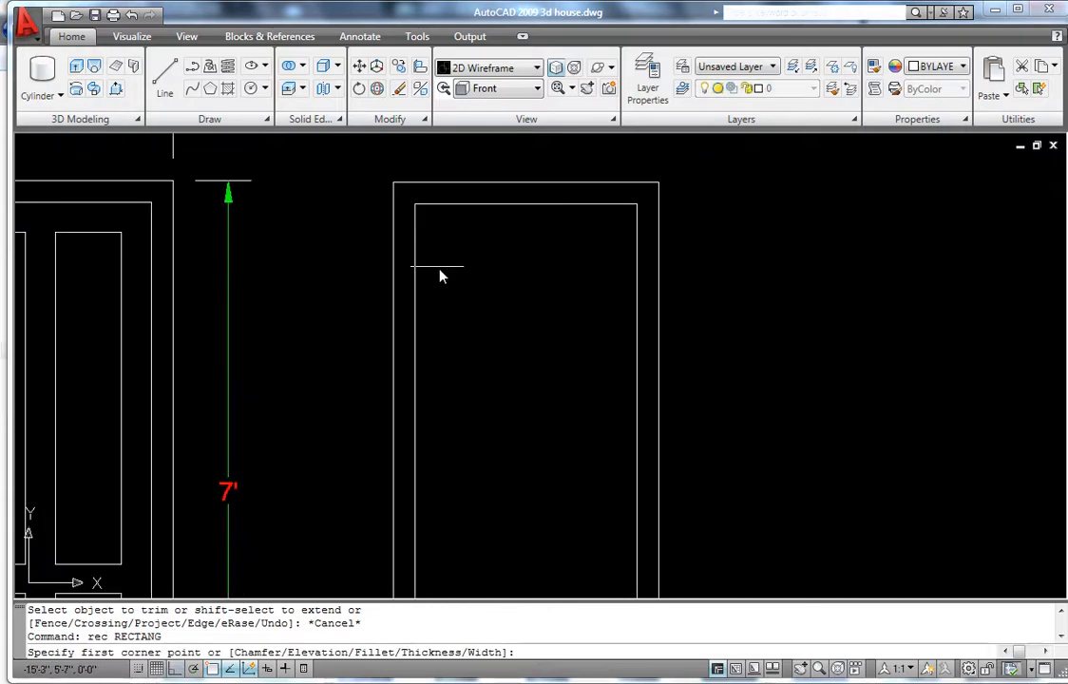
pyautogui.click(415, 204)
pyautogui.scroll(-5, 437, 285)
pyautogui.scroll(6, 430, 365)
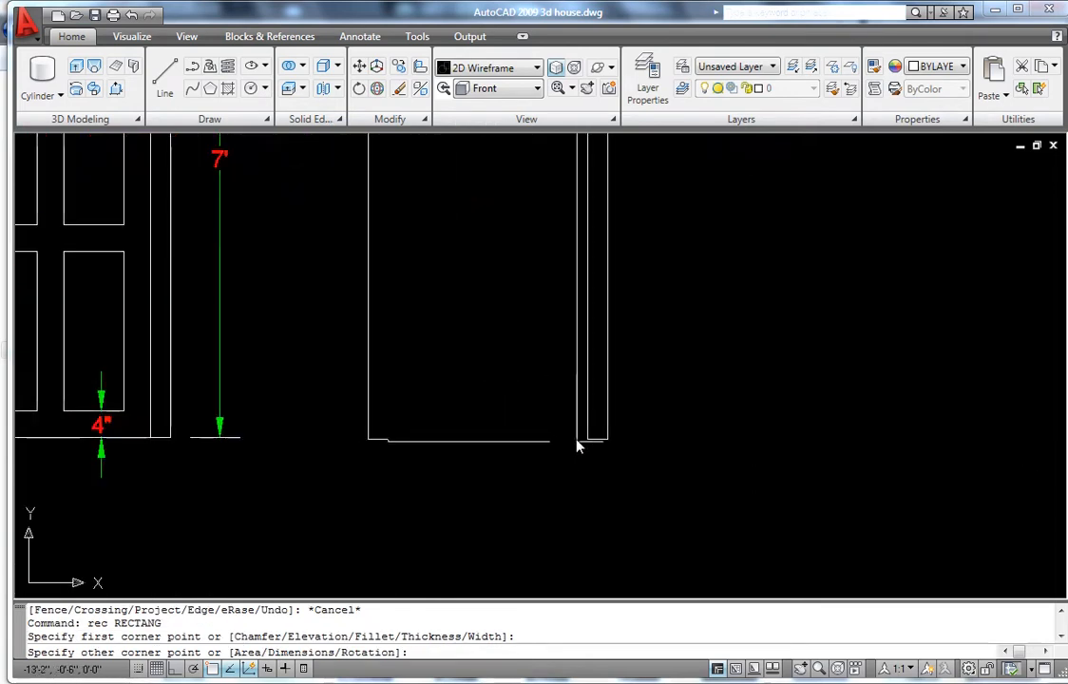
pyautogui.click(584, 440)
pyautogui.scroll(-4, 475, 340)
pyautogui.scroll(-4, 464, 259)
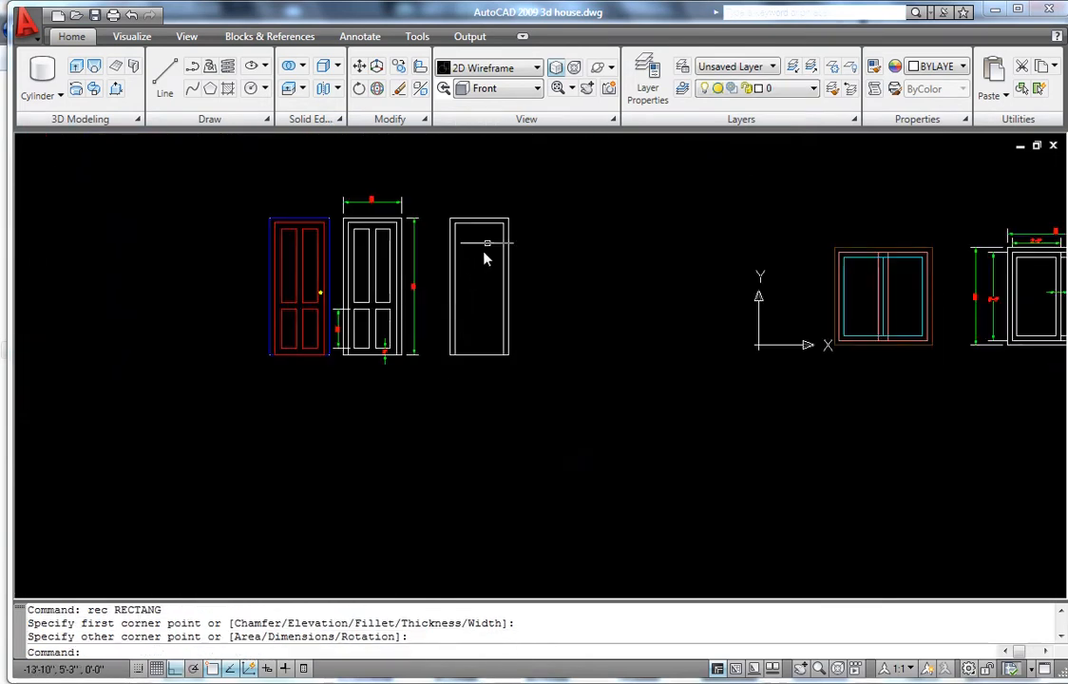
pyautogui.scroll(5, 487, 242)
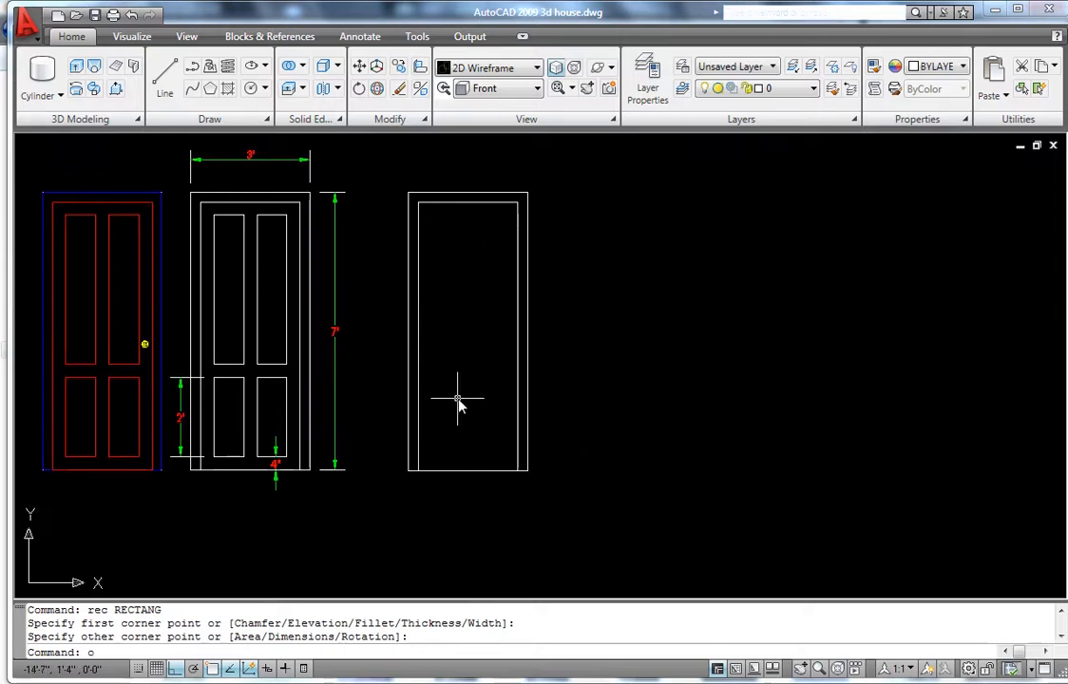
# - Offset the door-leaf rectangle 4 inches inward
pyautogui.press('Return')
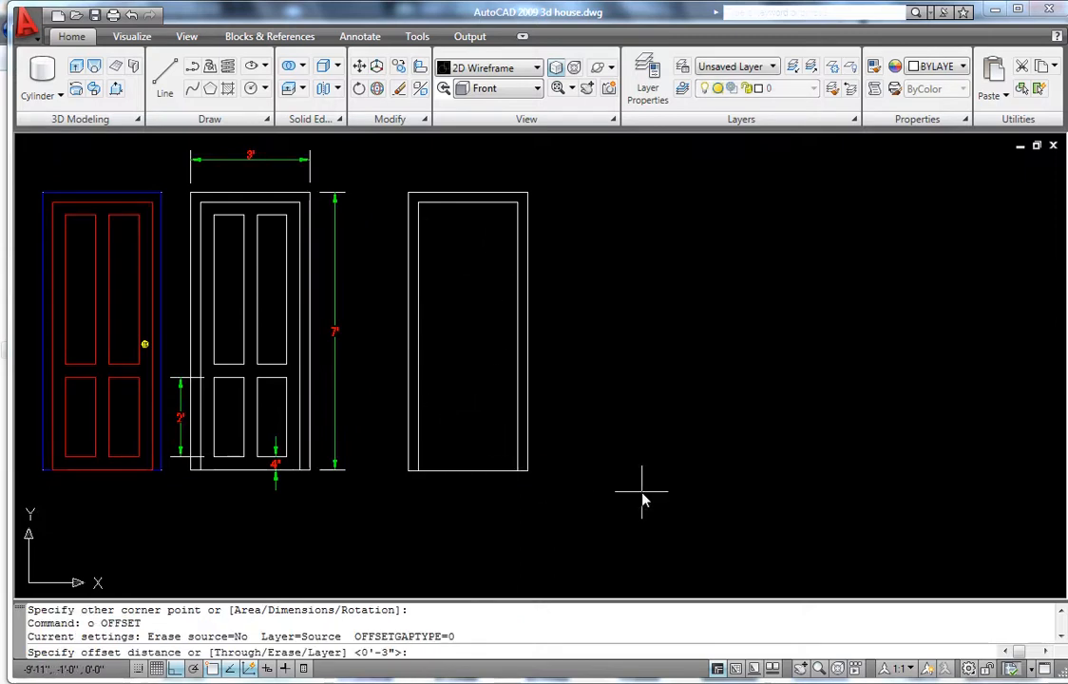
pyautogui.press('Return')
pyautogui.click(488, 472)
pyautogui.click(471, 417)
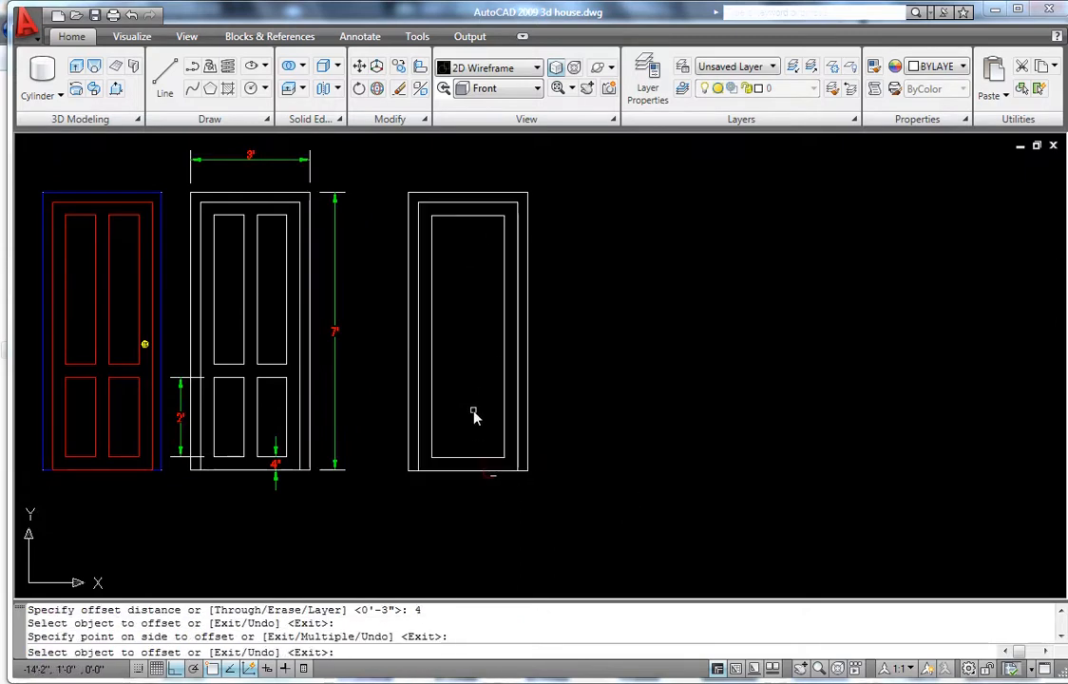
pyautogui.scroll(4, 467, 399)
pyautogui.scroll(-5, 457, 372)
pyautogui.scroll(4, 458, 314)
pyautogui.press('Escape')
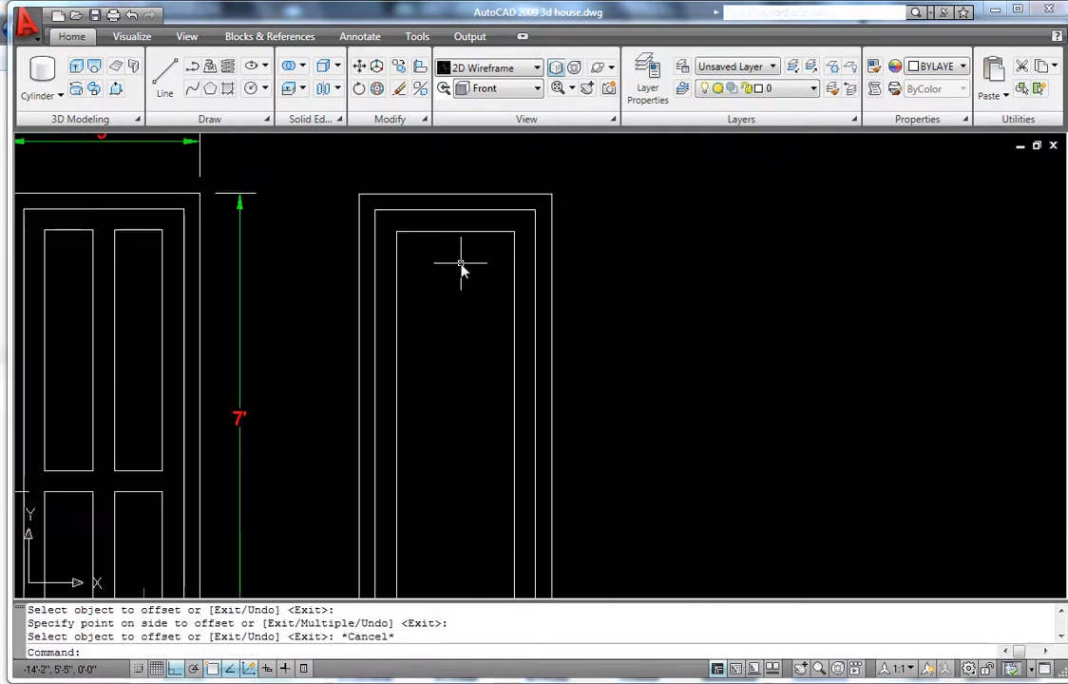
pyautogui.write('l')
pyautogui.press('Return')
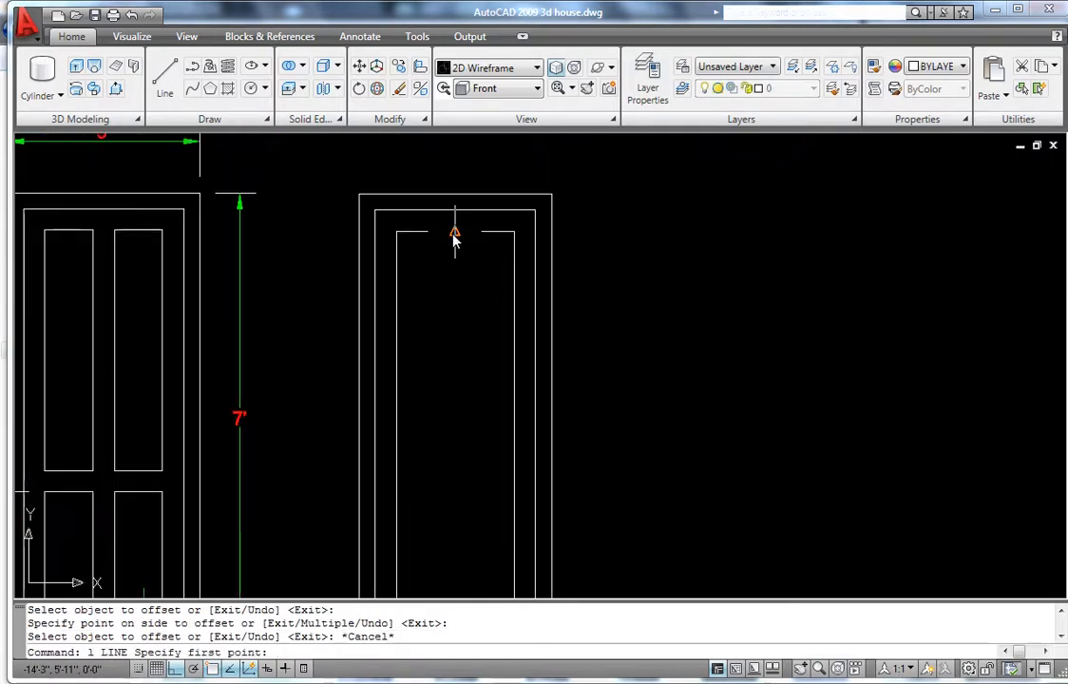
# - Draw a vertical centre line from the inner rectangle's top midpoint to the door's bottom midpoint
pyautogui.click(454, 232)
pyautogui.scroll(-3, 447, 276)
pyautogui.click(449, 492)
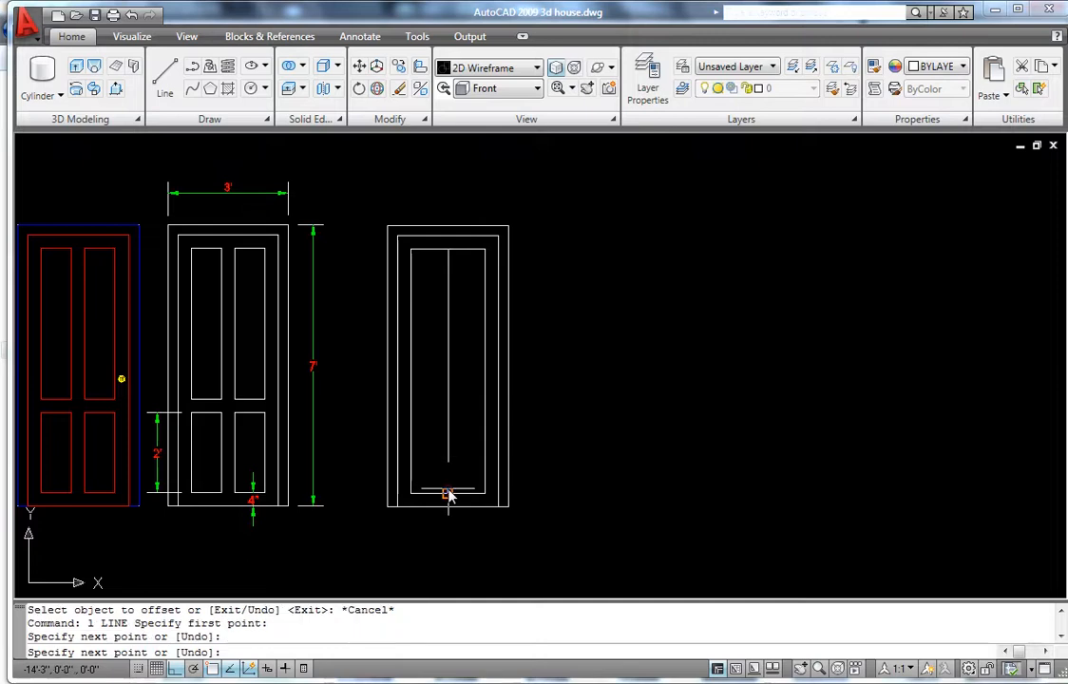
pyautogui.press('Return')
pyautogui.scroll(3, 439, 424)
pyautogui.scroll(-4, 438, 419)
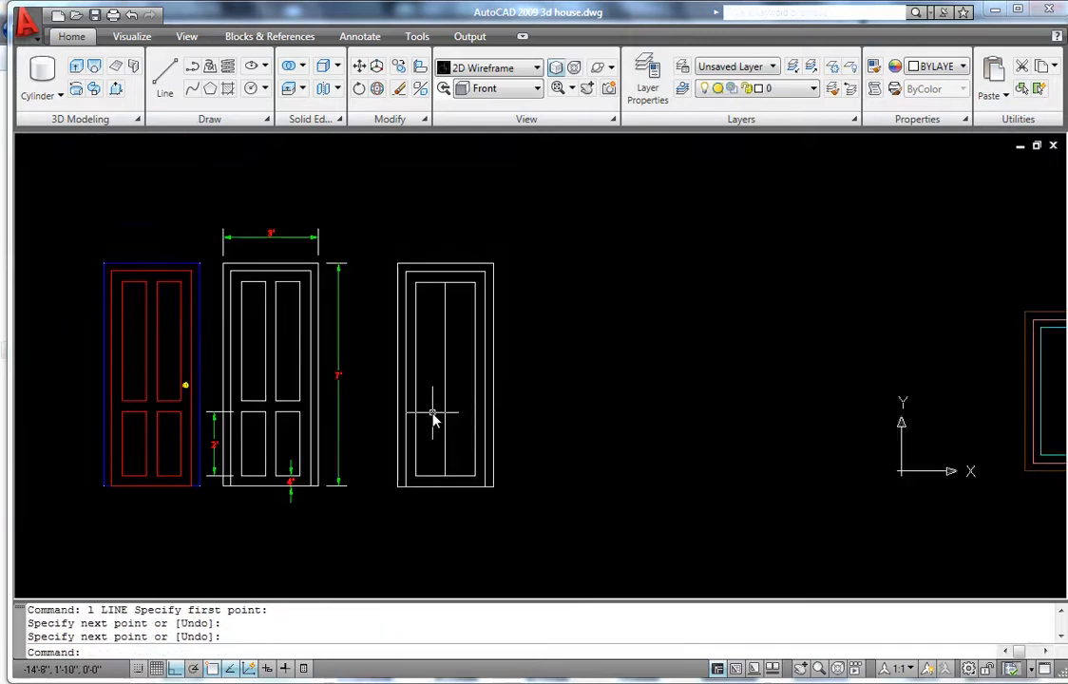
# - Offset the centre line 2 inches to each side
pyautogui.write('o')
pyautogui.press('Return')
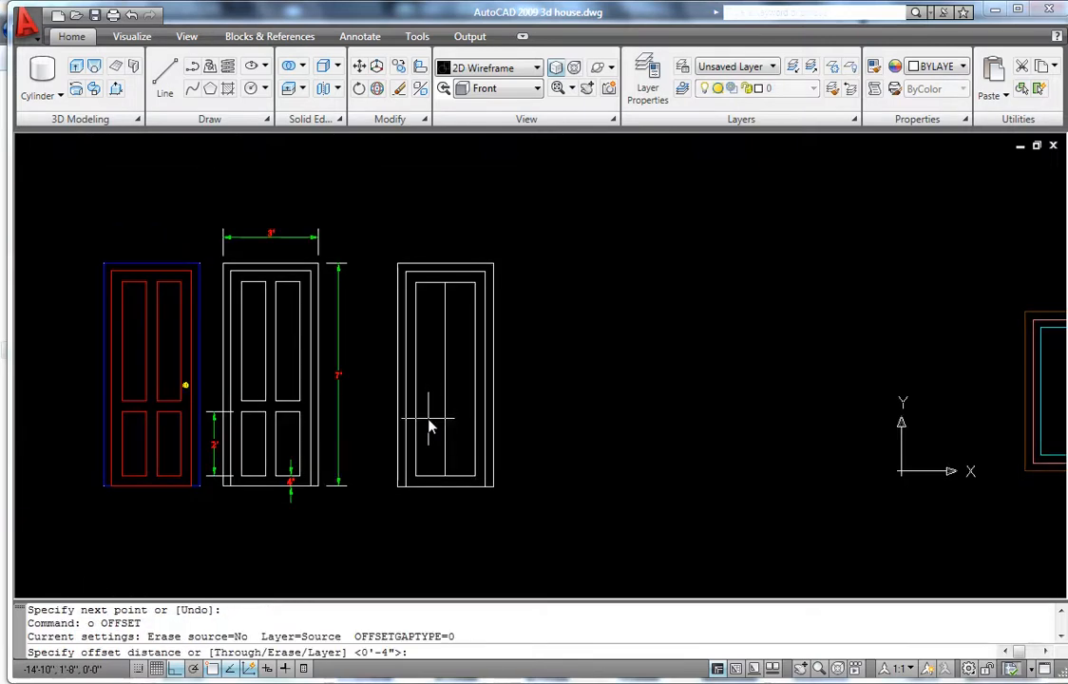
pyautogui.write('2')
pyautogui.press('Return')
pyautogui.scroll(3, 431, 418)
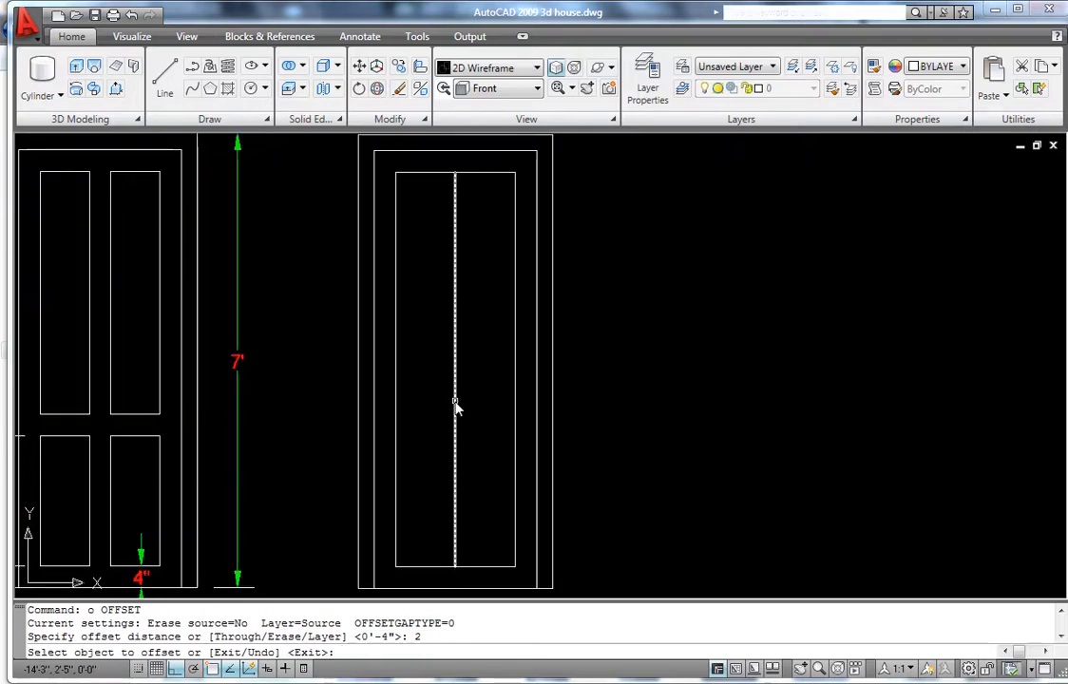
pyautogui.click(455, 405)
pyautogui.click(483, 424)
pyautogui.click(457, 407)
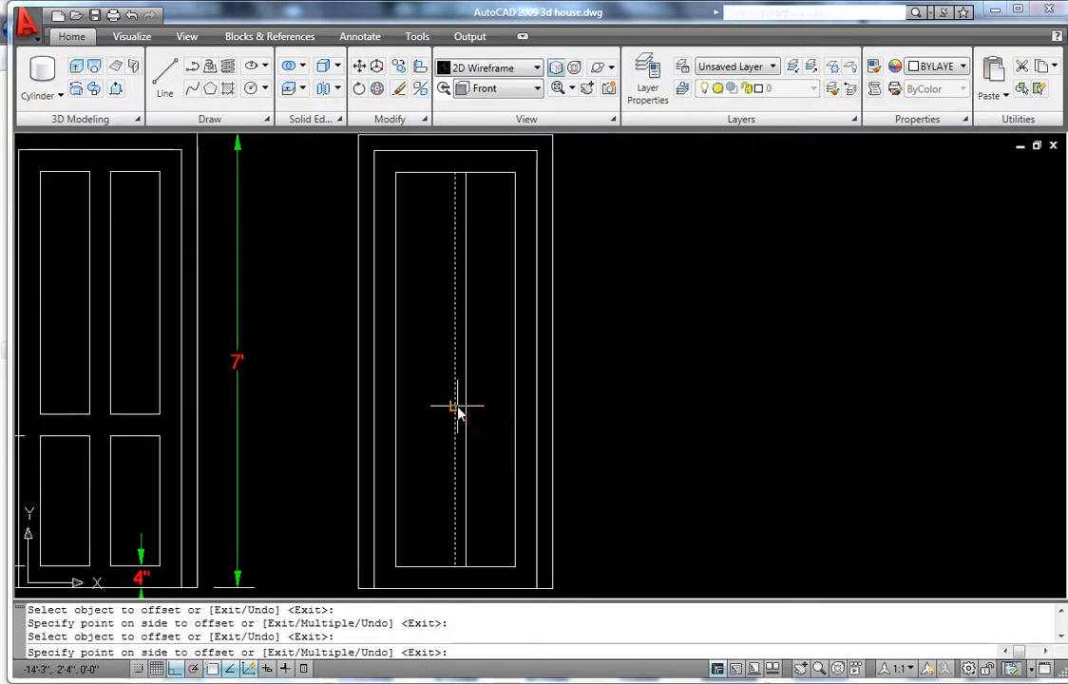
pyautogui.click(427, 407)
pyautogui.press('Return')
# - Erase the original centre line, leaving the two stile lines
pyautogui.click(457, 410)
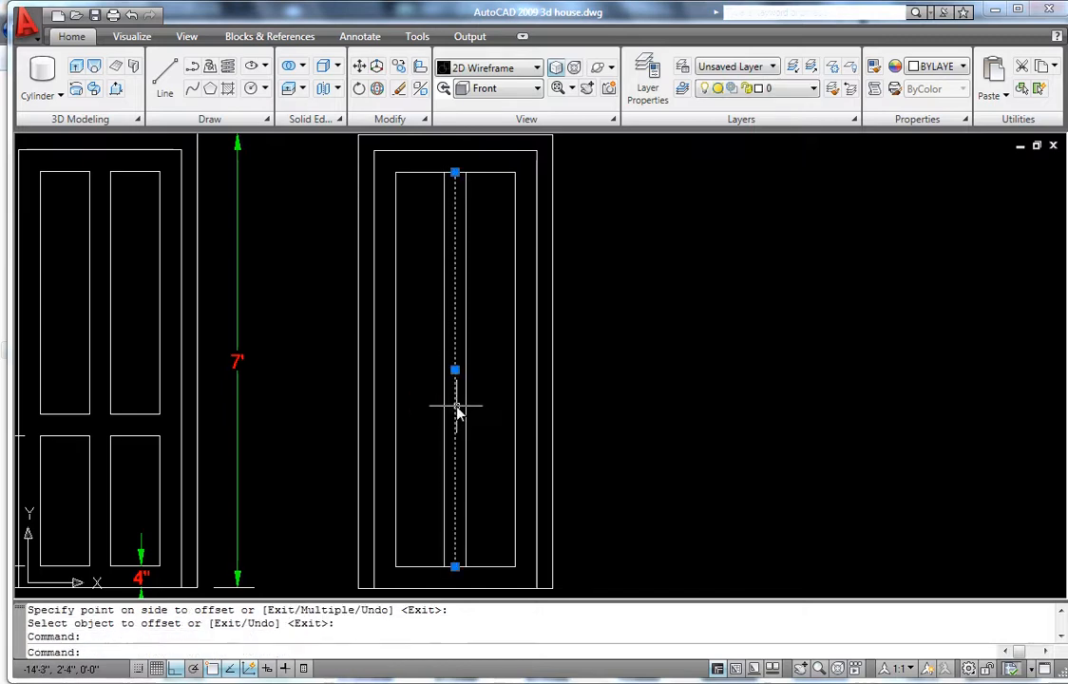
pyautogui.press('Delete')
pyautogui.scroll(-2, 453, 407)
pyautogui.scroll(2, 441, 418)
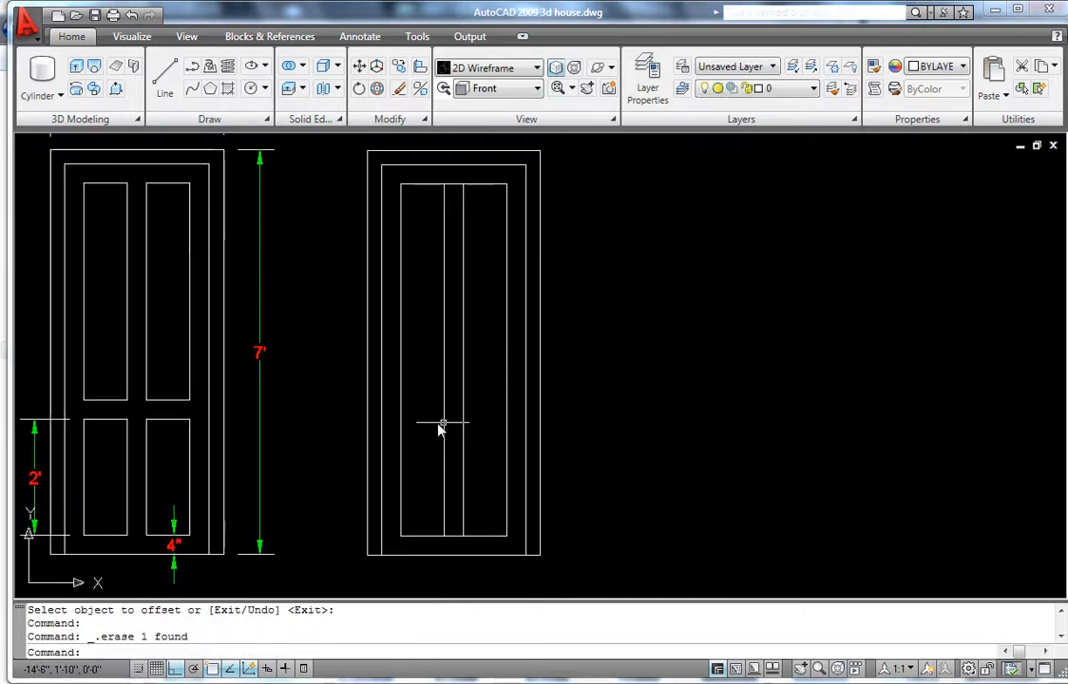
pyautogui.scroll(-2, 442, 426)
pyautogui.scroll(3, 221, 466)
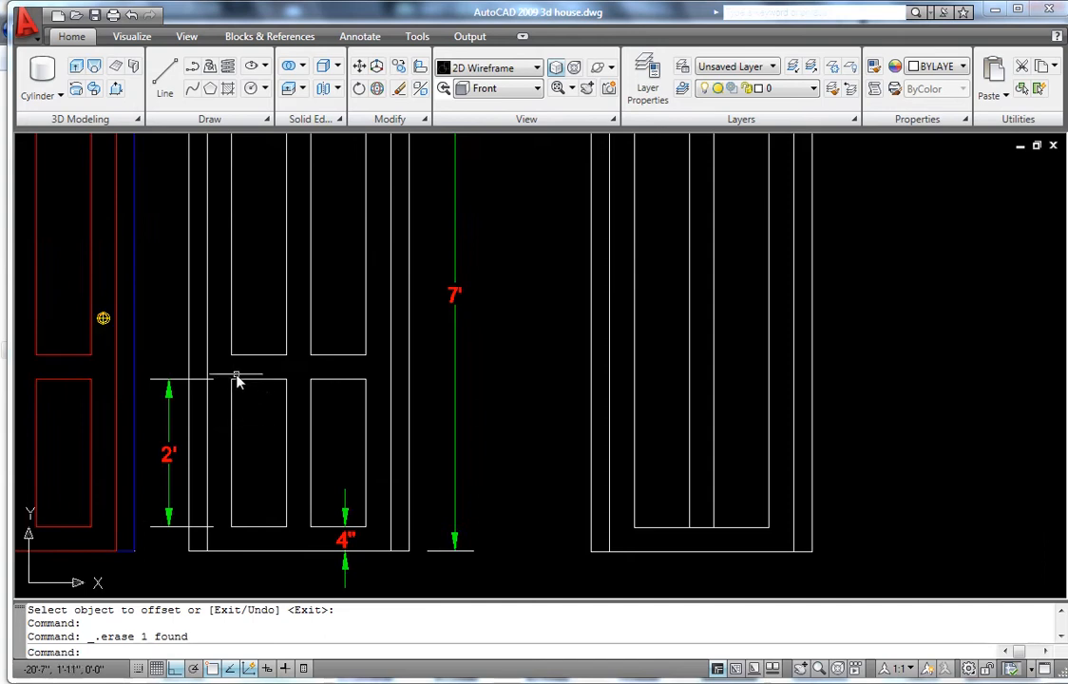
pyautogui.scroll(2, 237, 382)
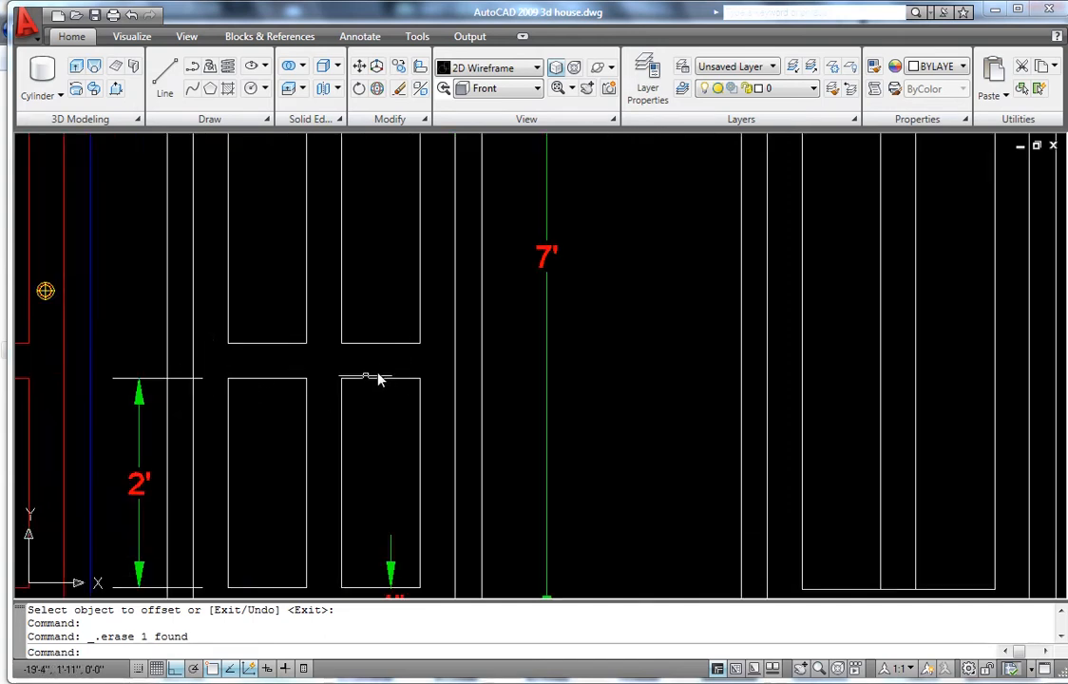
pyautogui.scroll(-2, 327, 400)
pyautogui.scroll(3, 305, 431)
pyautogui.scroll(-3, 322, 406)
pyautogui.scroll(1, 288, 418)
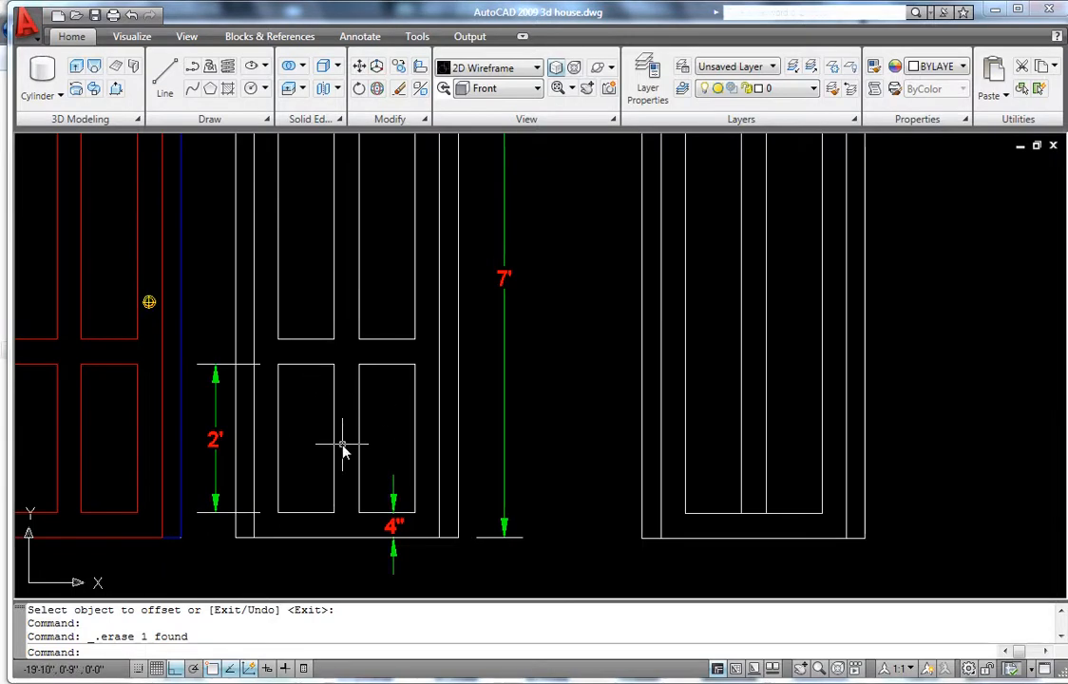
pyautogui.scroll(2, 298, 465)
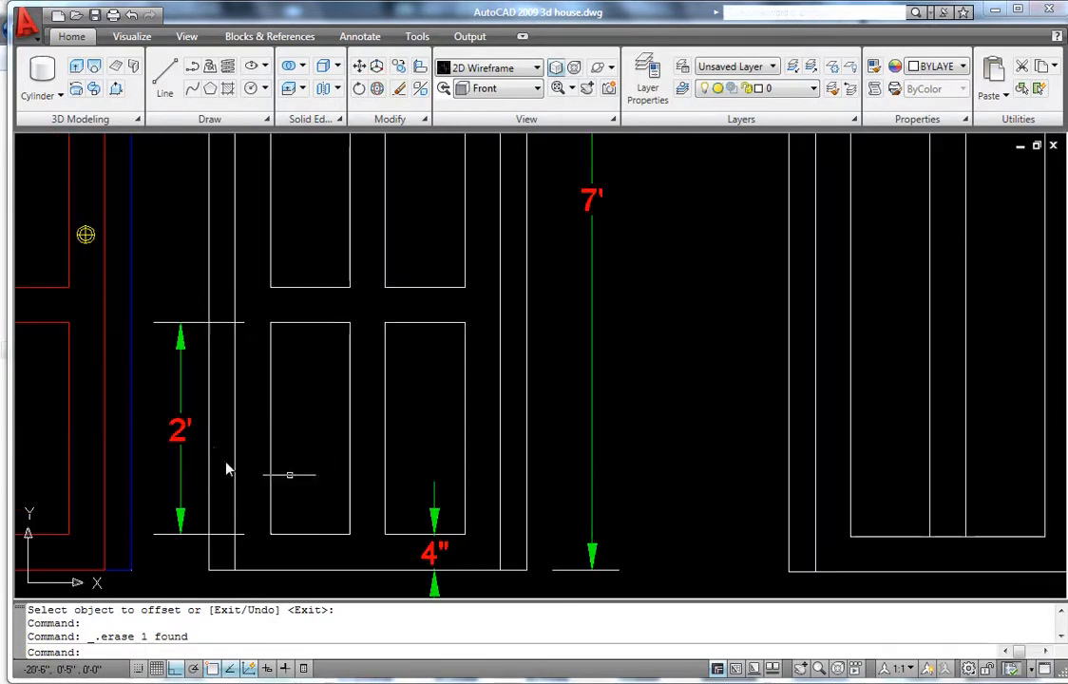
pyautogui.scroll(-1, 364, 495)
pyautogui.scroll(-1, 364, 495)
pyautogui.scroll(2, 585, 496)
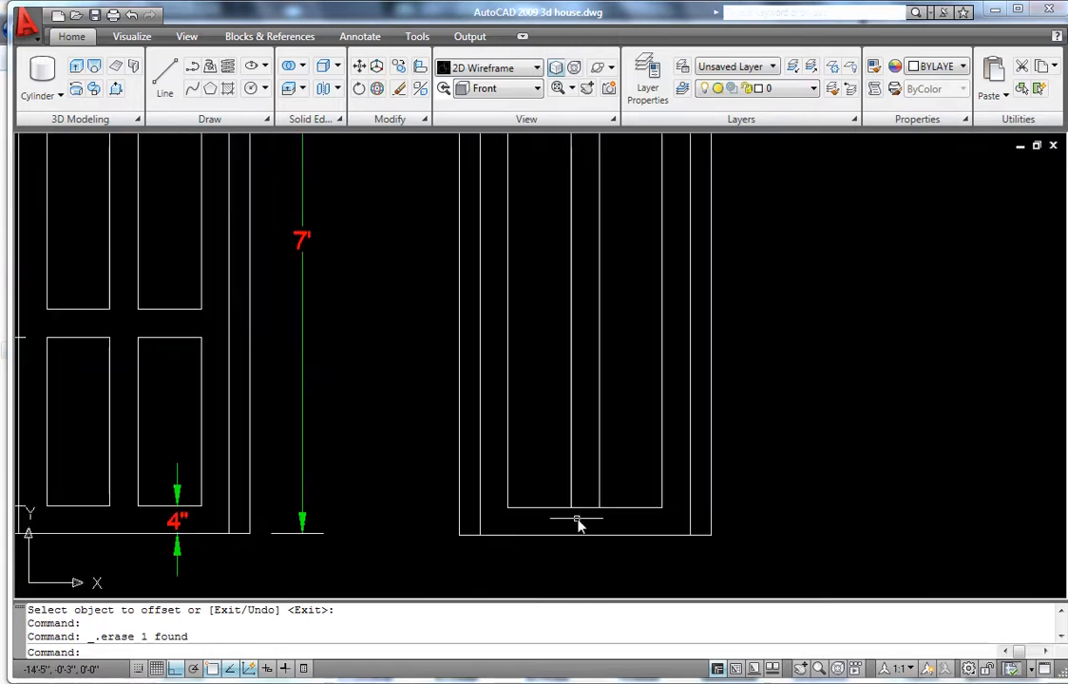
pyautogui.scroll(-3, 578, 513)
pyautogui.scroll(2, 567, 508)
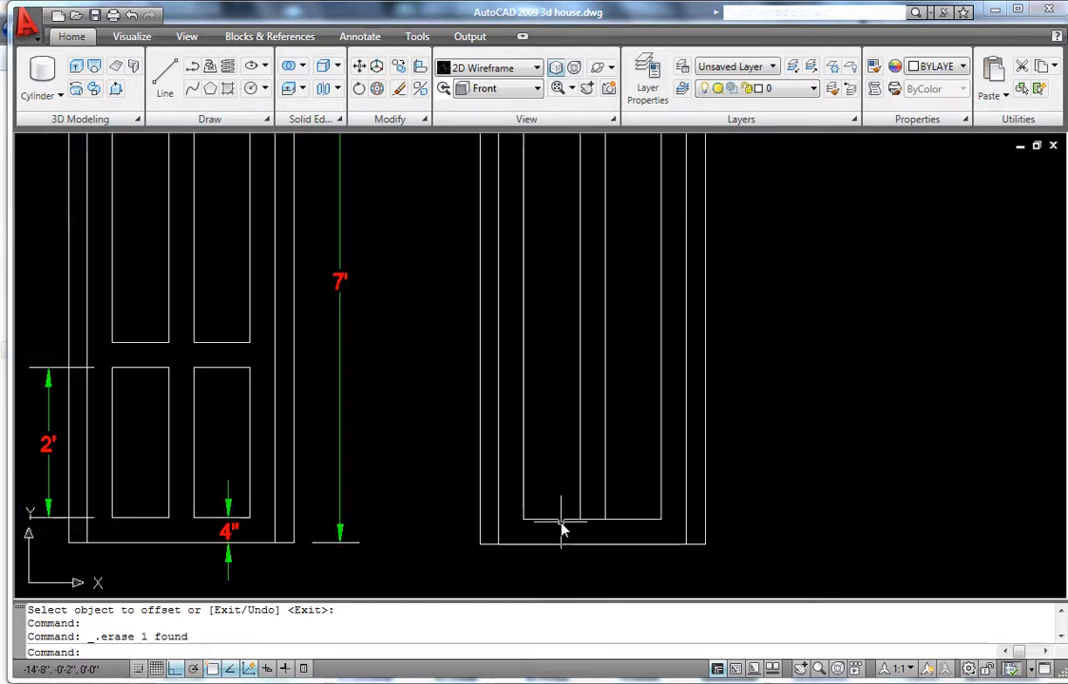
# - Draw a line along the right-hand door's inner bottom edge
pyautogui.press('Return')
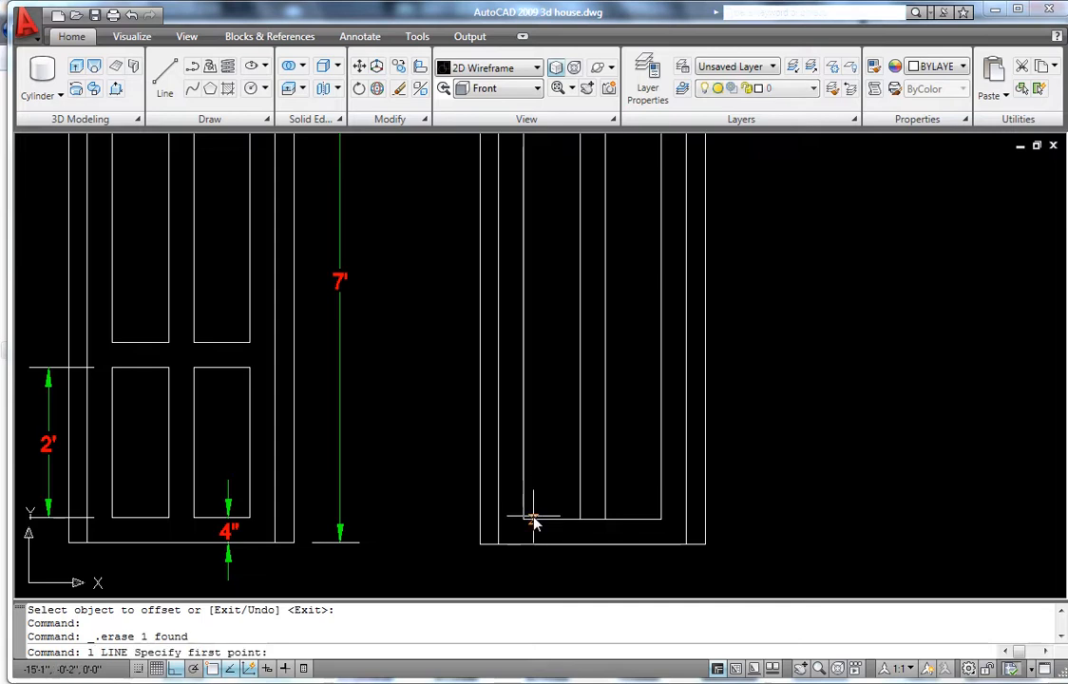
pyautogui.click(524, 518)
pyautogui.click(652, 529)
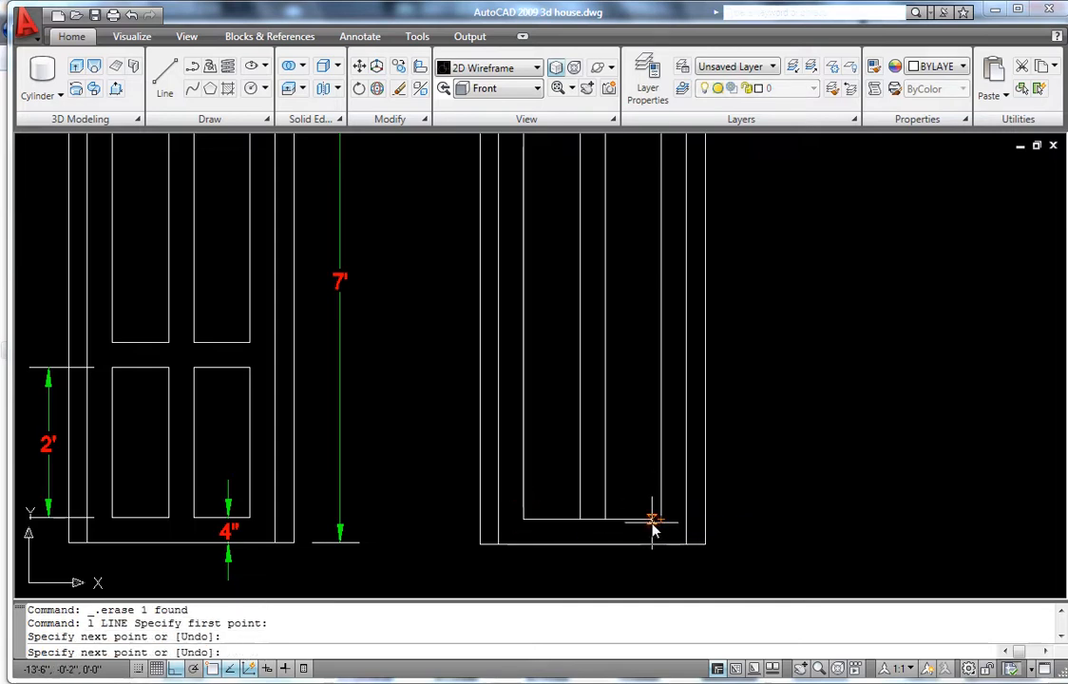
pyautogui.press('Escape')
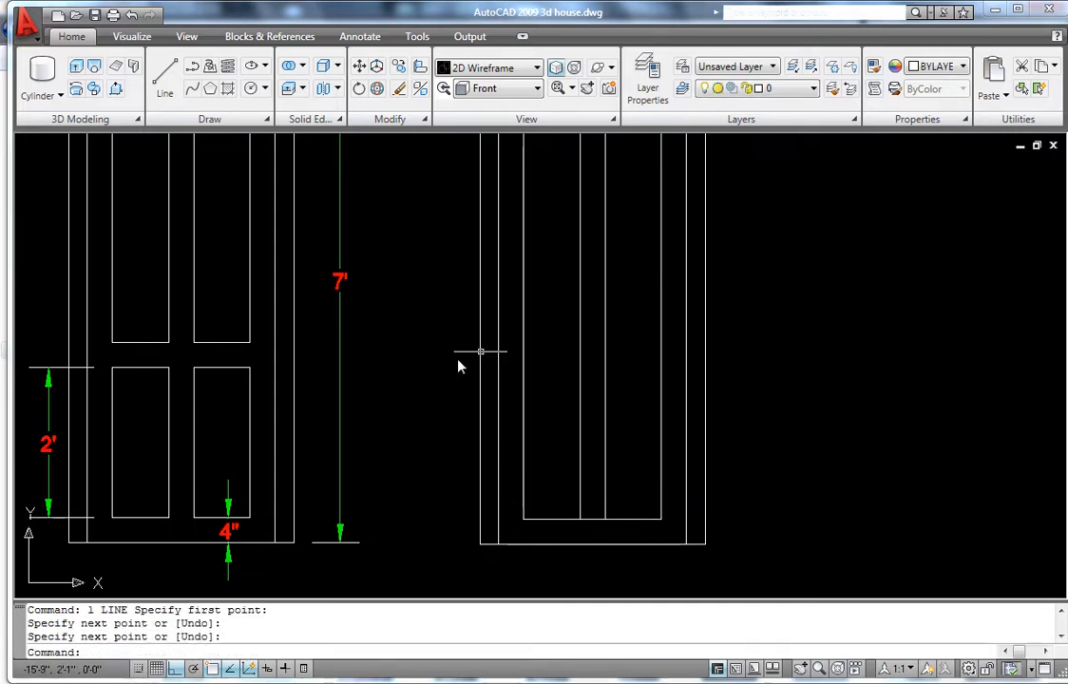
pyautogui.press('Escape')
# - Offset the inner bottom line 2' upward
pyautogui.write('o')
pyautogui.press('Return')
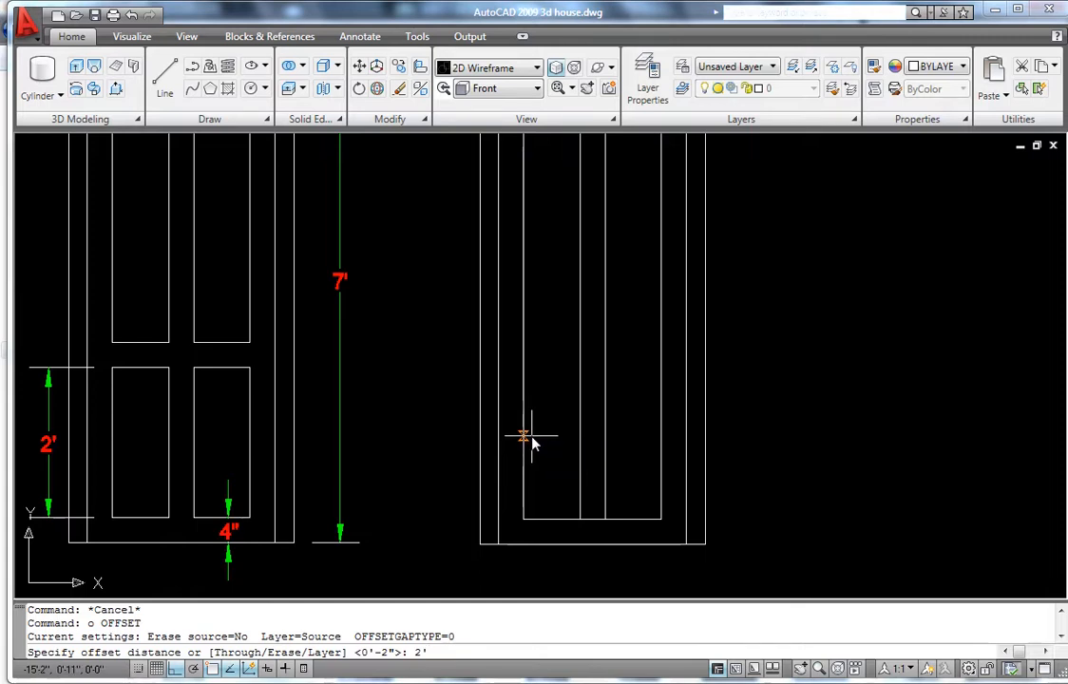
pyautogui.press('Return')
pyautogui.click(549, 521)
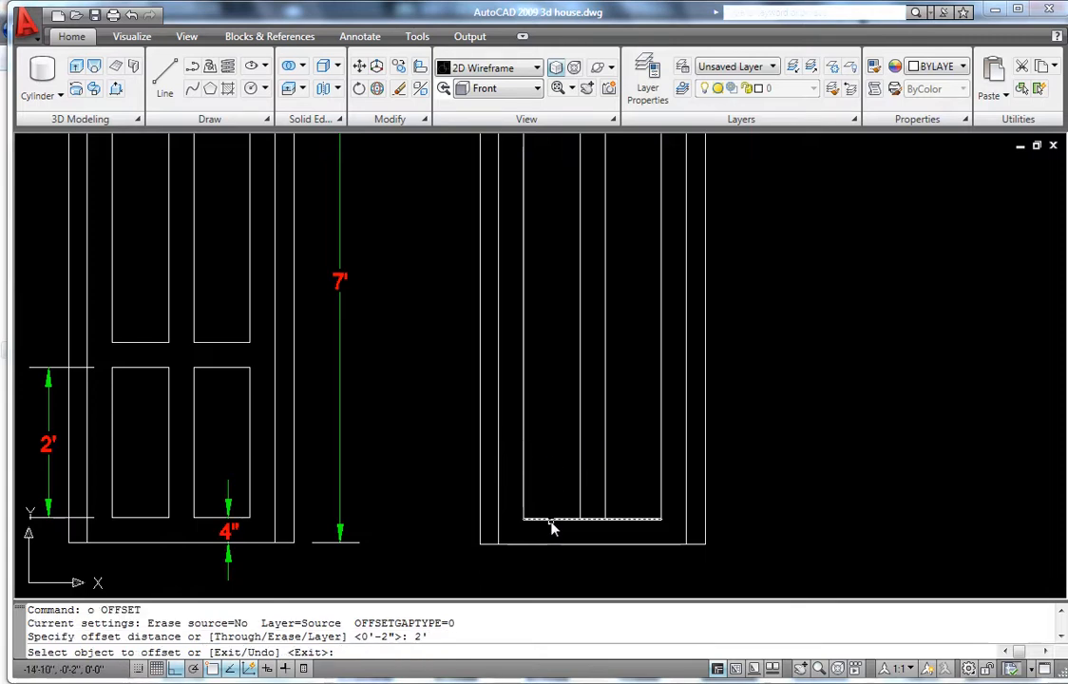
pyautogui.click(550, 438)
pyautogui.scroll(-2, 546, 428)
pyautogui.scroll(3, 549, 386)
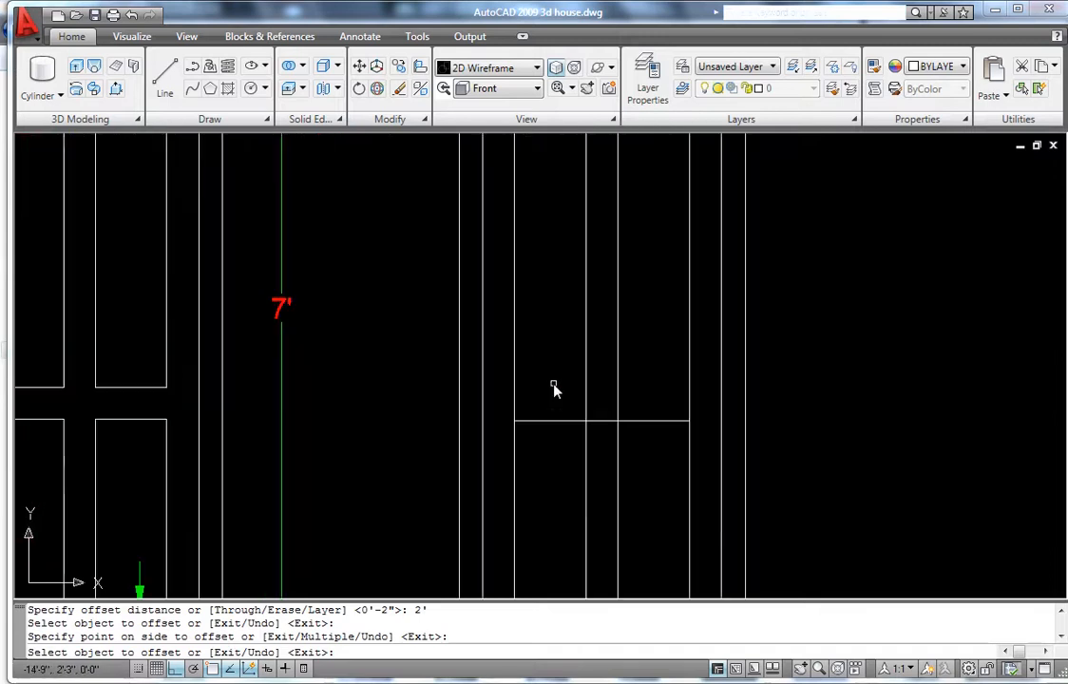
pyautogui.scroll(-3, 557, 391)
pyautogui.scroll(2, 551, 403)
pyautogui.scroll(2, 258, 395)
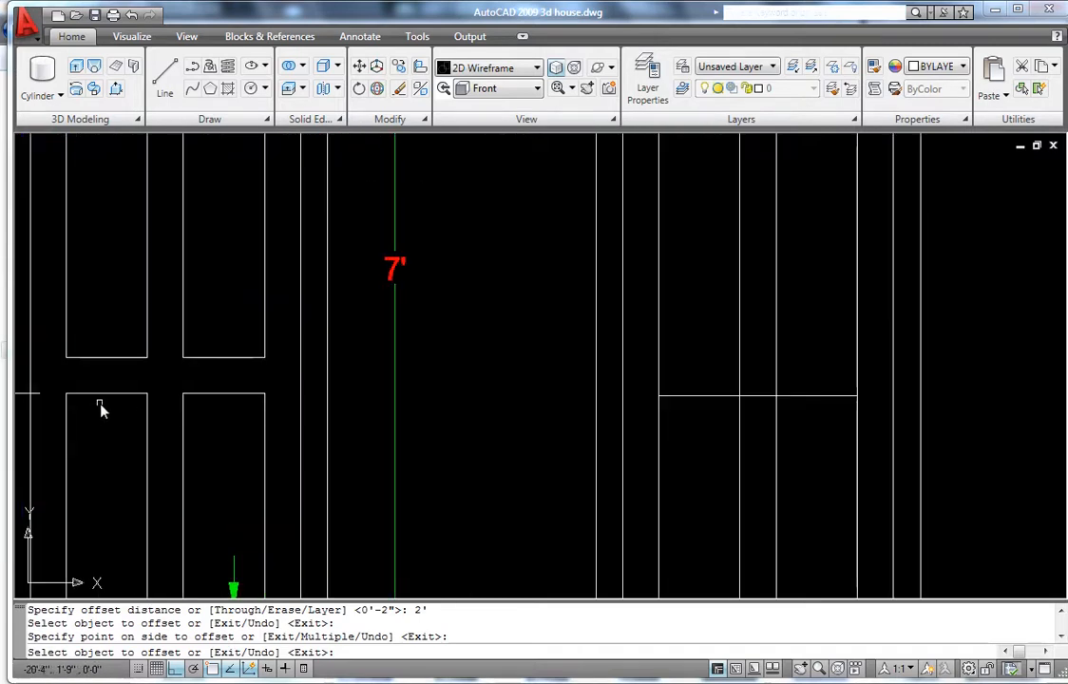
pyautogui.scroll(-3, 584, 394)
pyautogui.scroll(3, 479, 410)
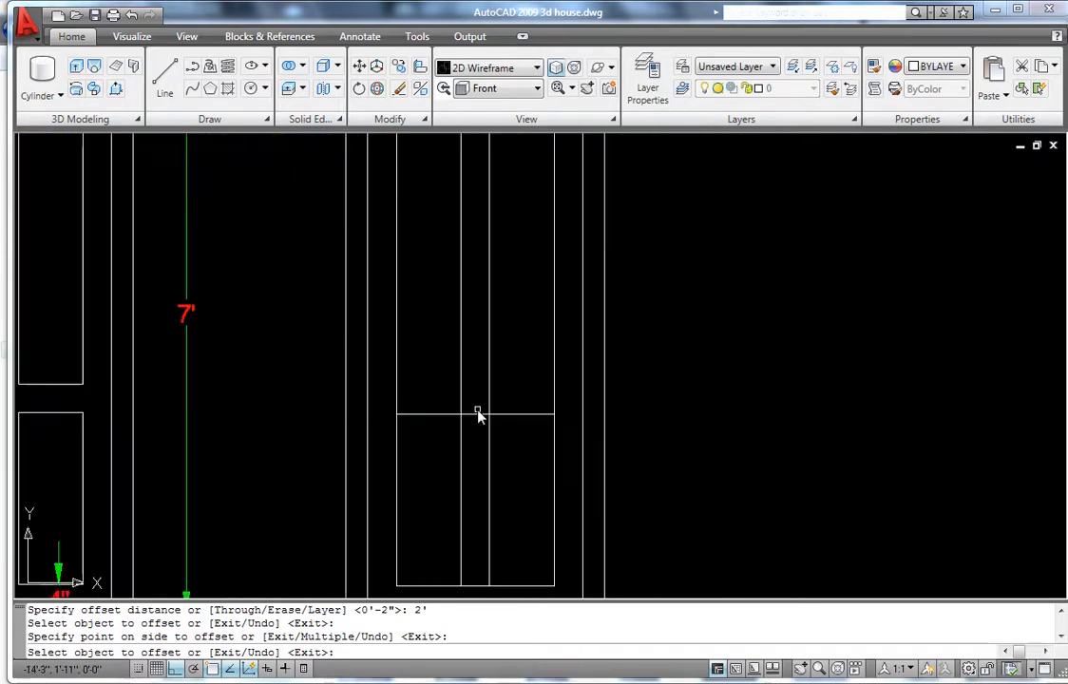
pyautogui.press('Escape')
# - Offset the new rail line 4 inches upward to complete the cross rail
pyautogui.write('o')
pyautogui.press('Return')
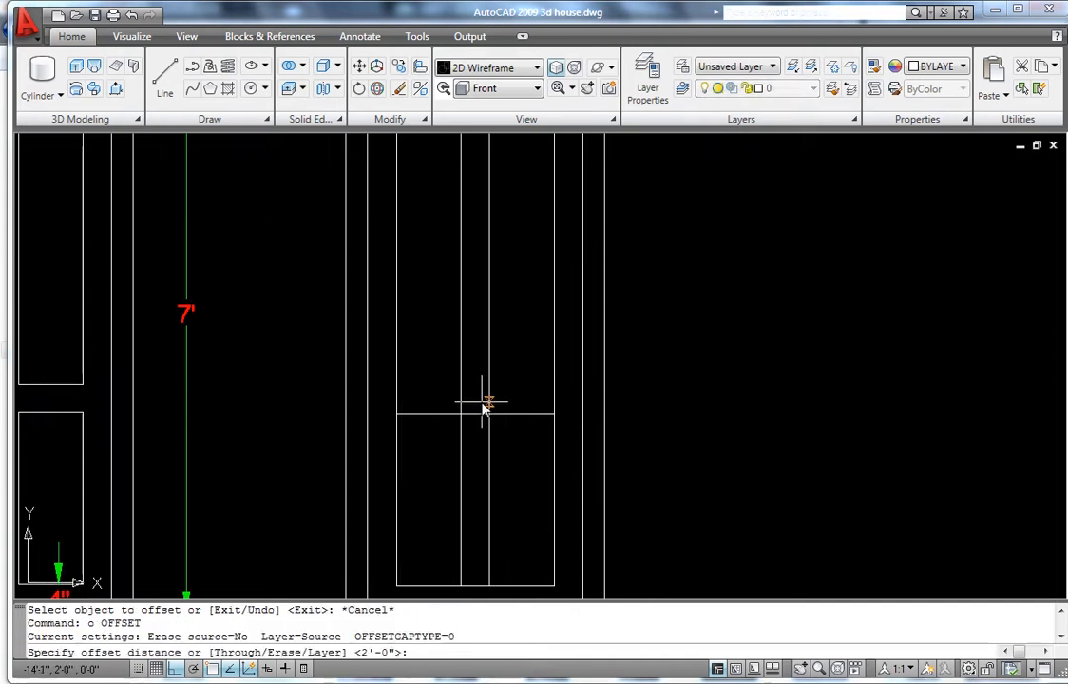
pyautogui.write('4')
pyautogui.press('Return')
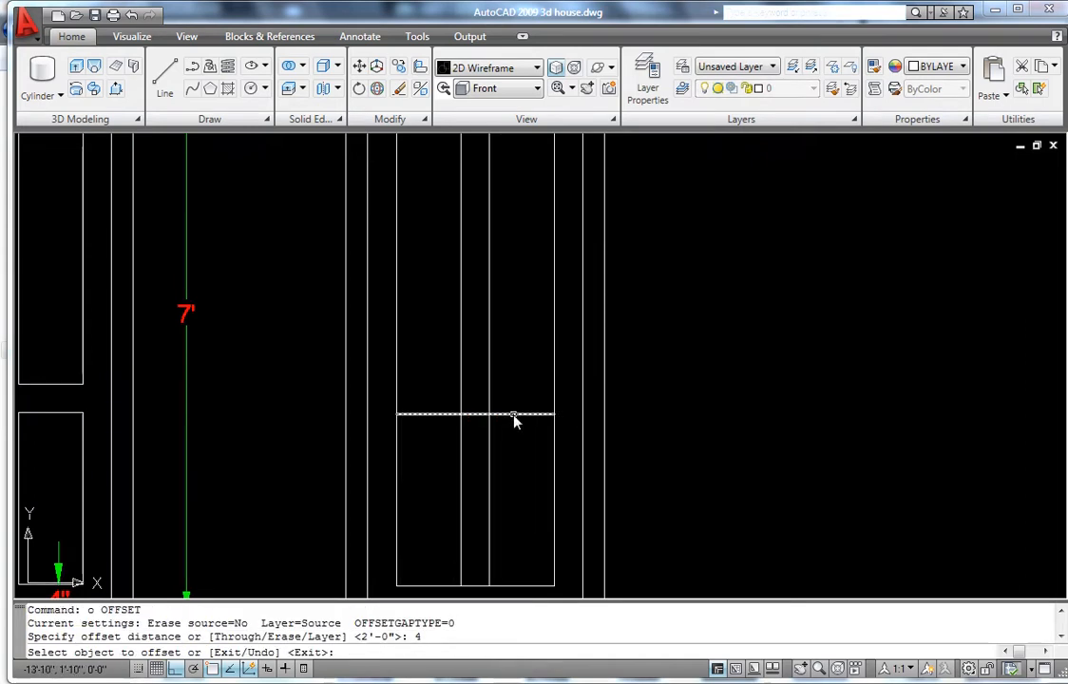
pyautogui.click(515, 415)
pyautogui.click(520, 356)
pyautogui.press('Escape')
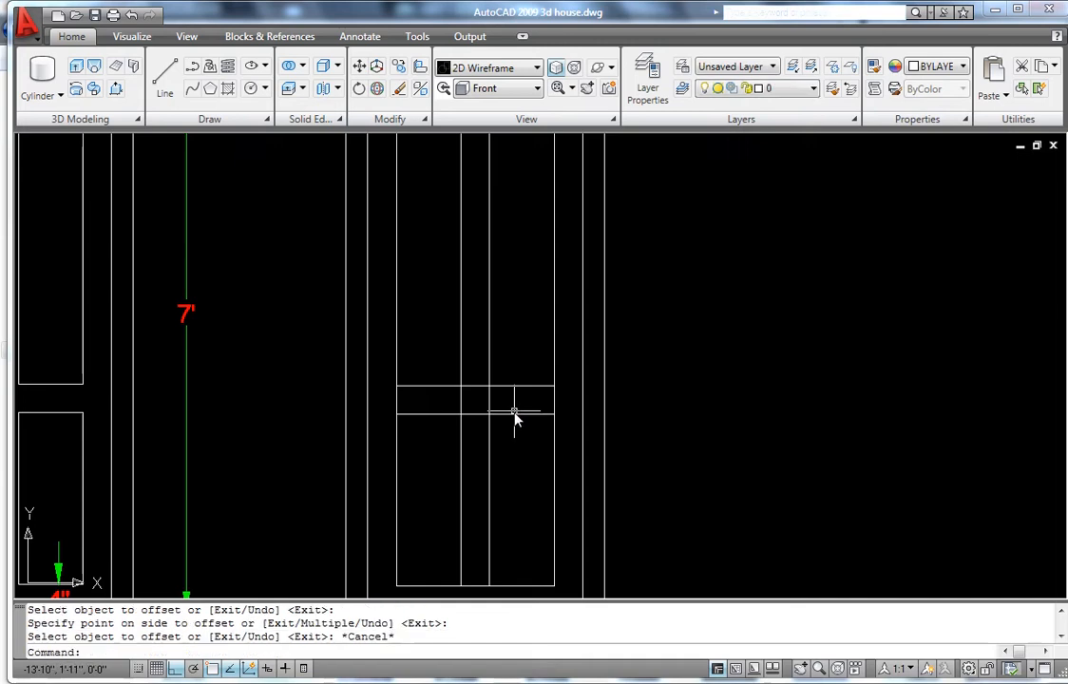
pyautogui.scroll(-3, 513, 423)
pyautogui.scroll(2, 469, 398)
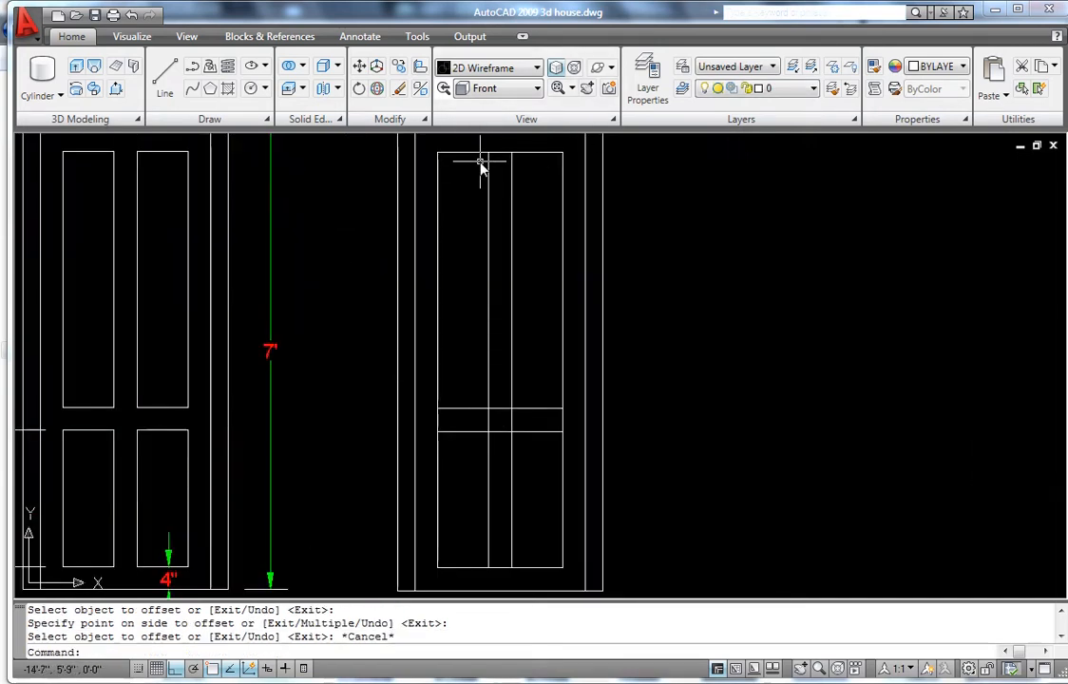
# - Trim the centre lines at the rail and remove the rail segment between them
pyautogui.write('t')
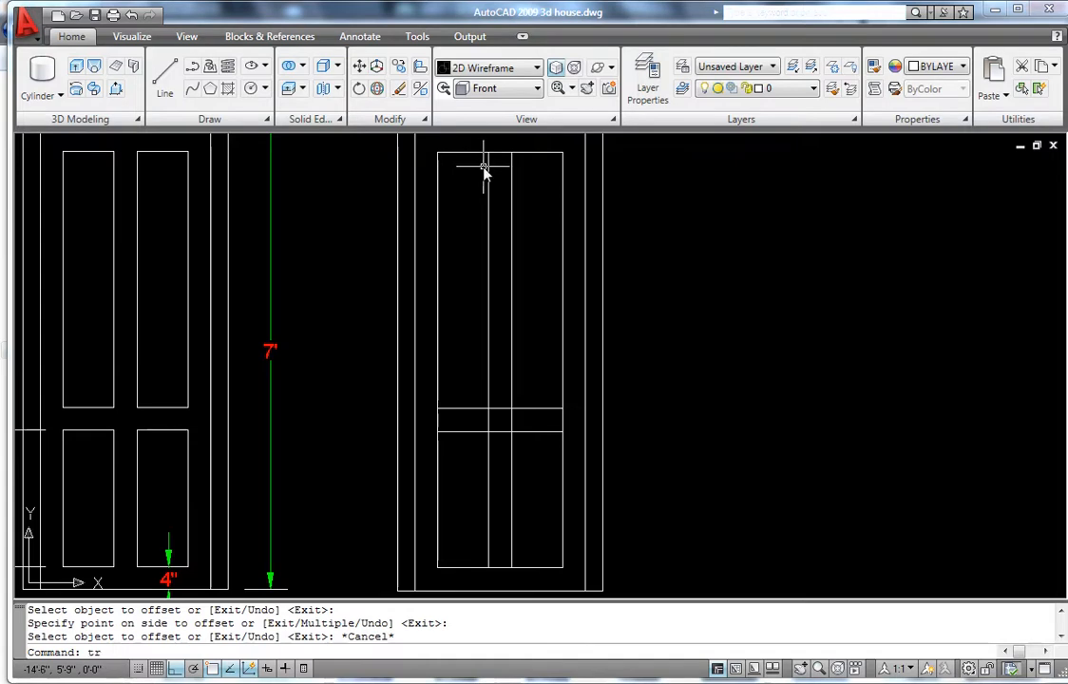
pyautogui.write('r')
pyautogui.press('Return')
pyautogui.press('Return')
pyautogui.click(508, 442)
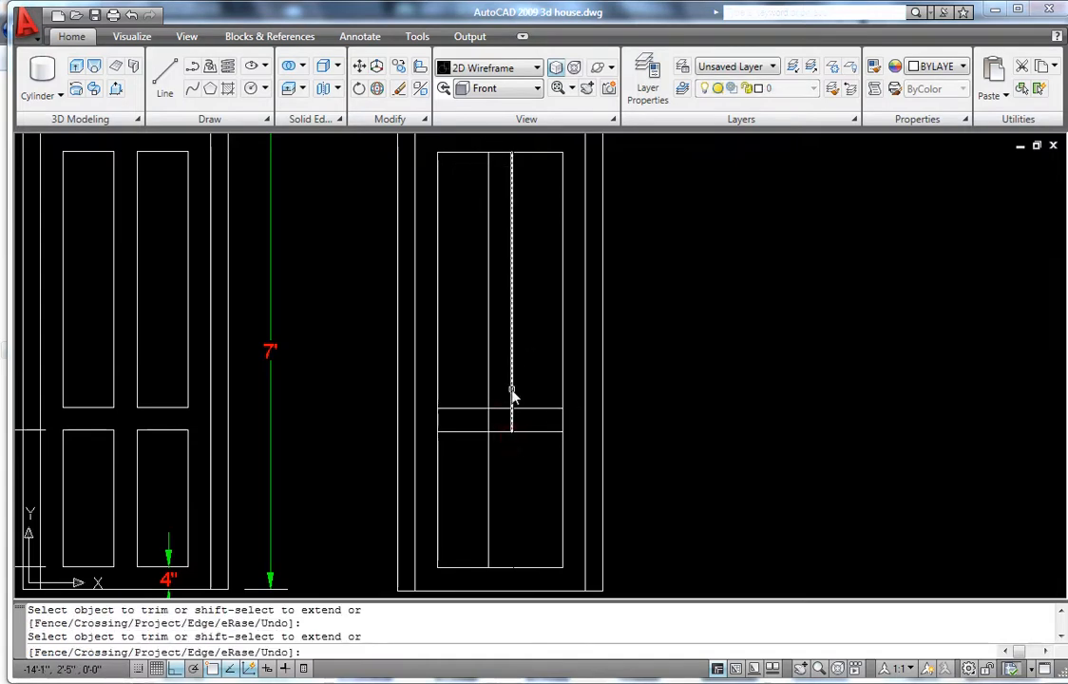
pyautogui.hotkey('ctrl', 'z')
pyautogui.click(498, 432)
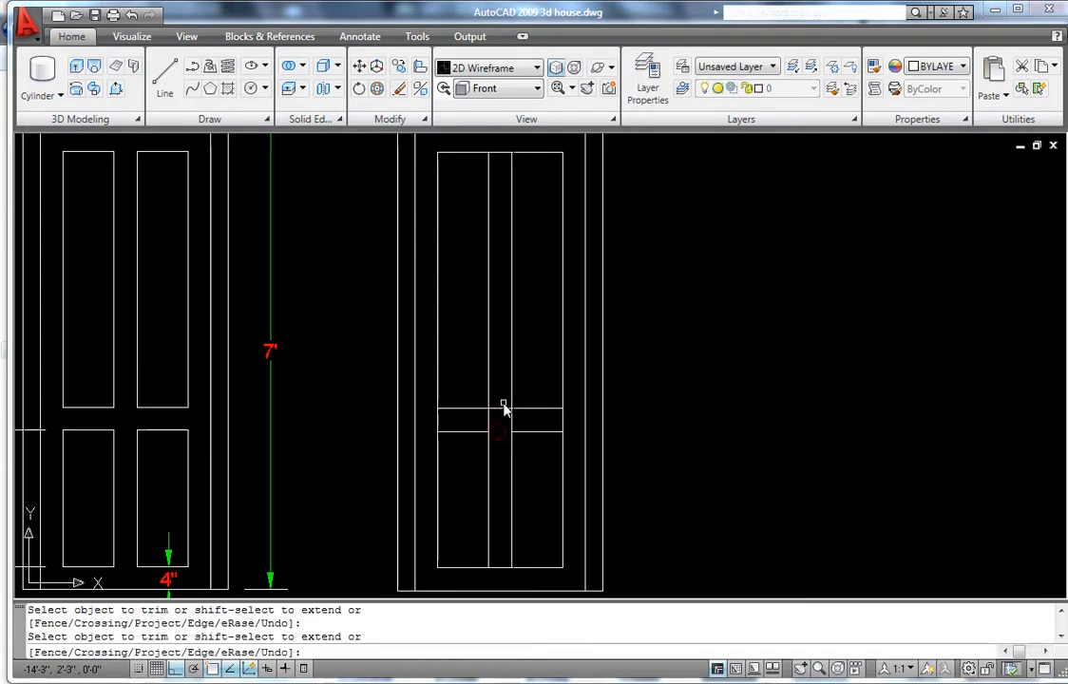
pyautogui.click(503, 408)
pyautogui.click(484, 424)
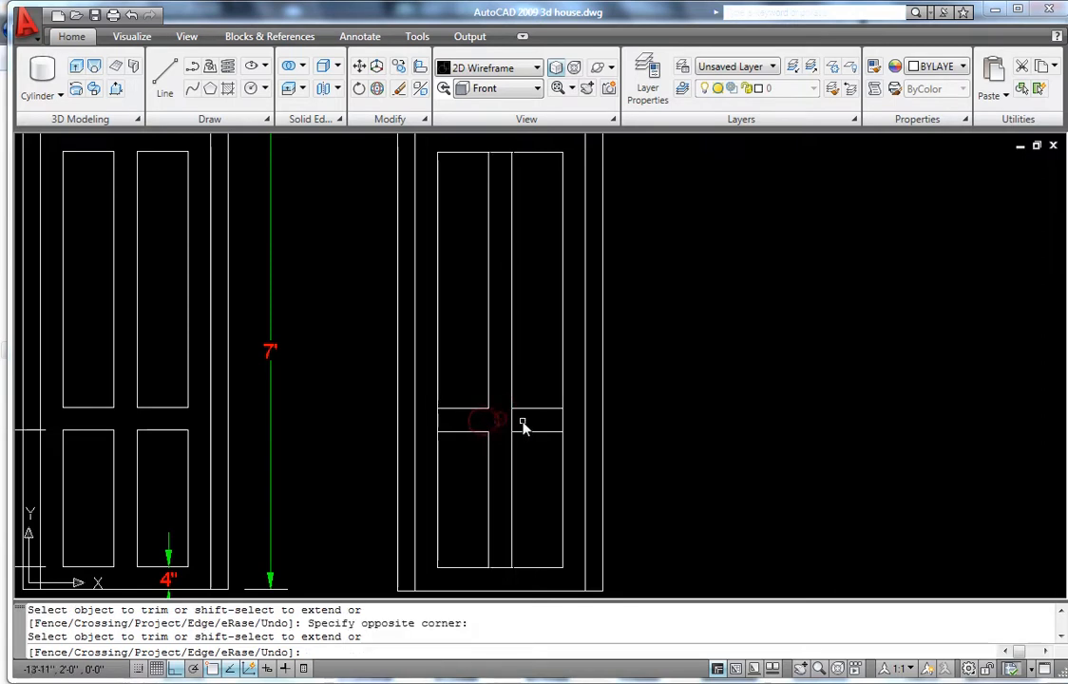
pyautogui.click(513, 425)
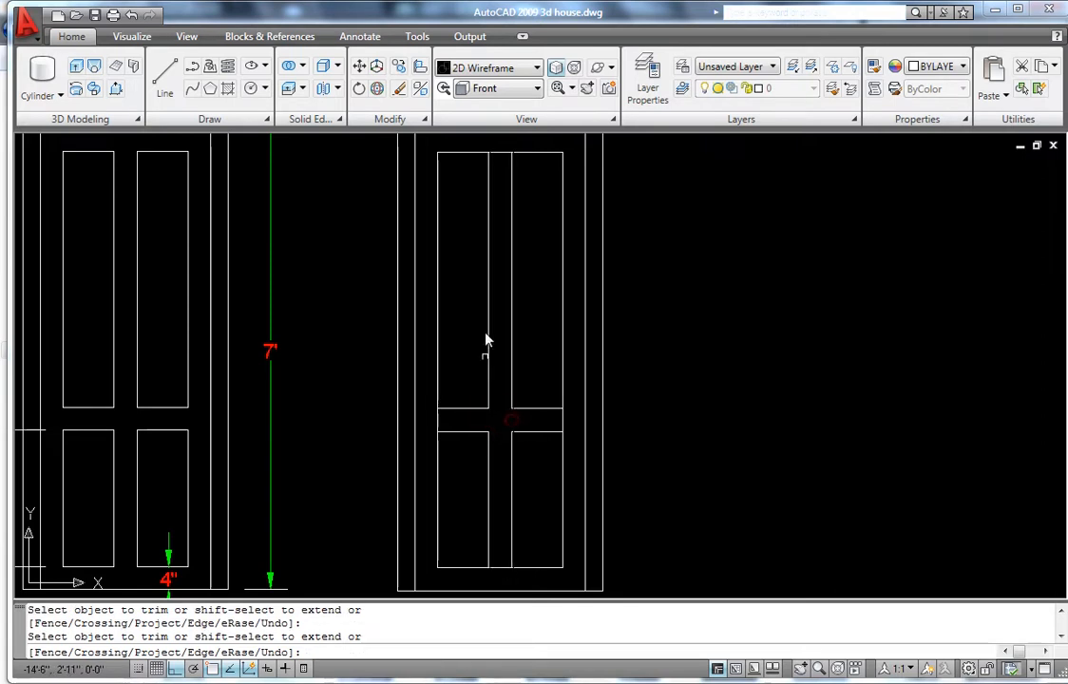
# - Trim away the top edge and left edge segments to separate the panels
pyautogui.click(501, 154)
pyautogui.click(500, 152)
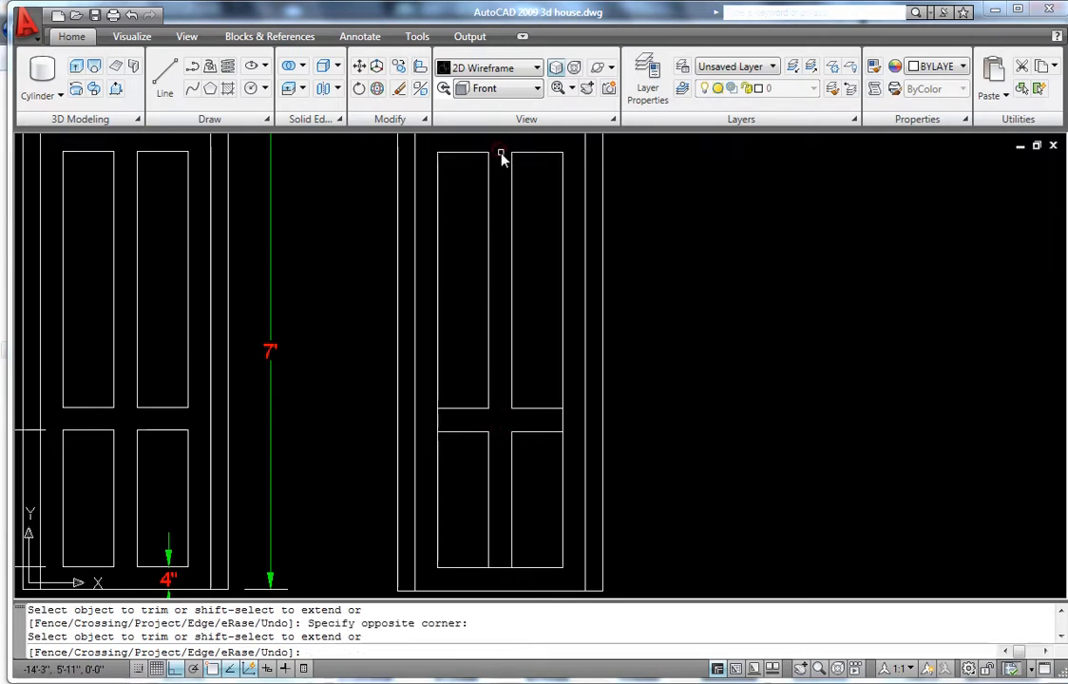
pyautogui.click(438, 421)
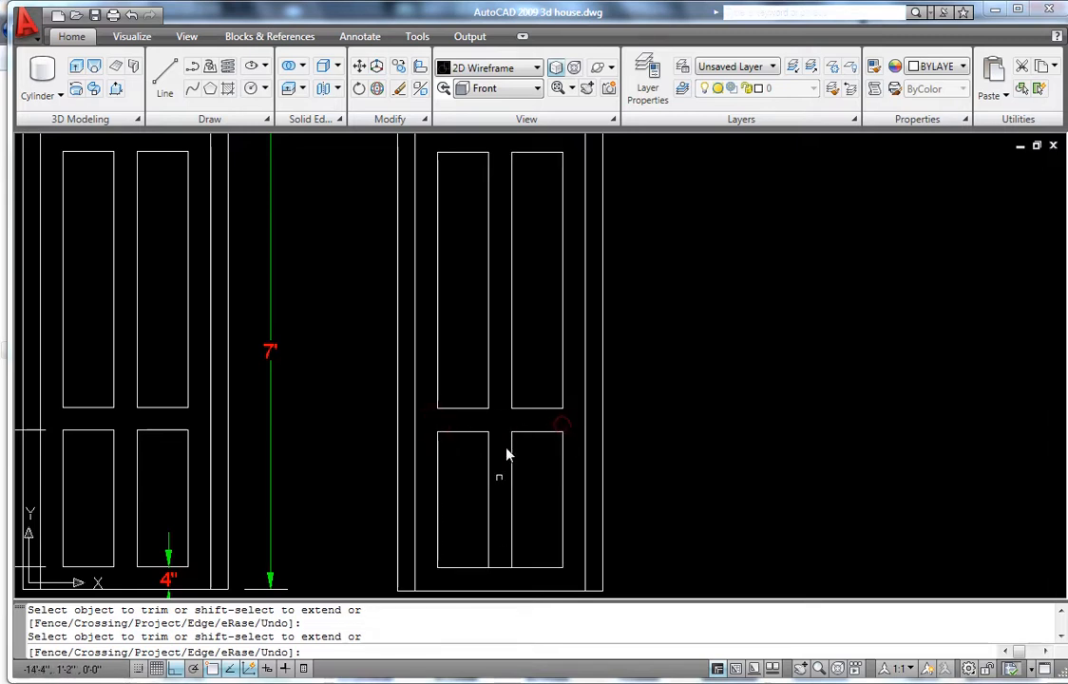
pyautogui.click(501, 552)
pyautogui.click(500, 571)
pyautogui.press('Escape')
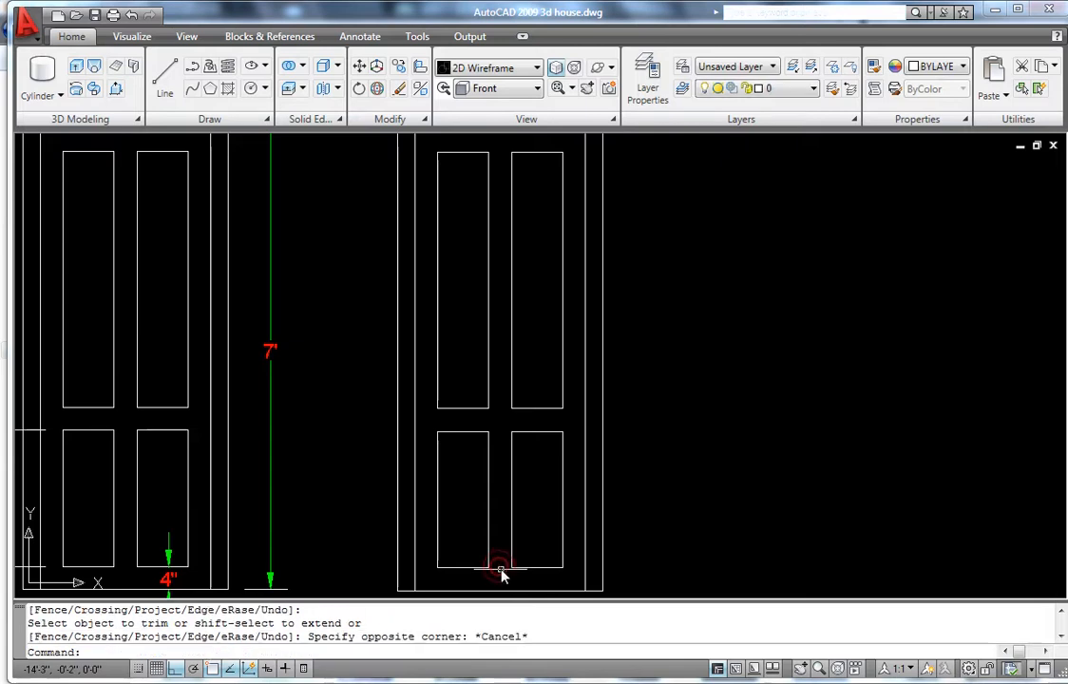
# - Switch the visual style to Conceptual
pyautogui.scroll(-4, 475, 456)
pyautogui.scroll(2, 526, 328)
pyautogui.scroll(-2, 526, 328)
pyautogui.scroll(1, 488, 431)
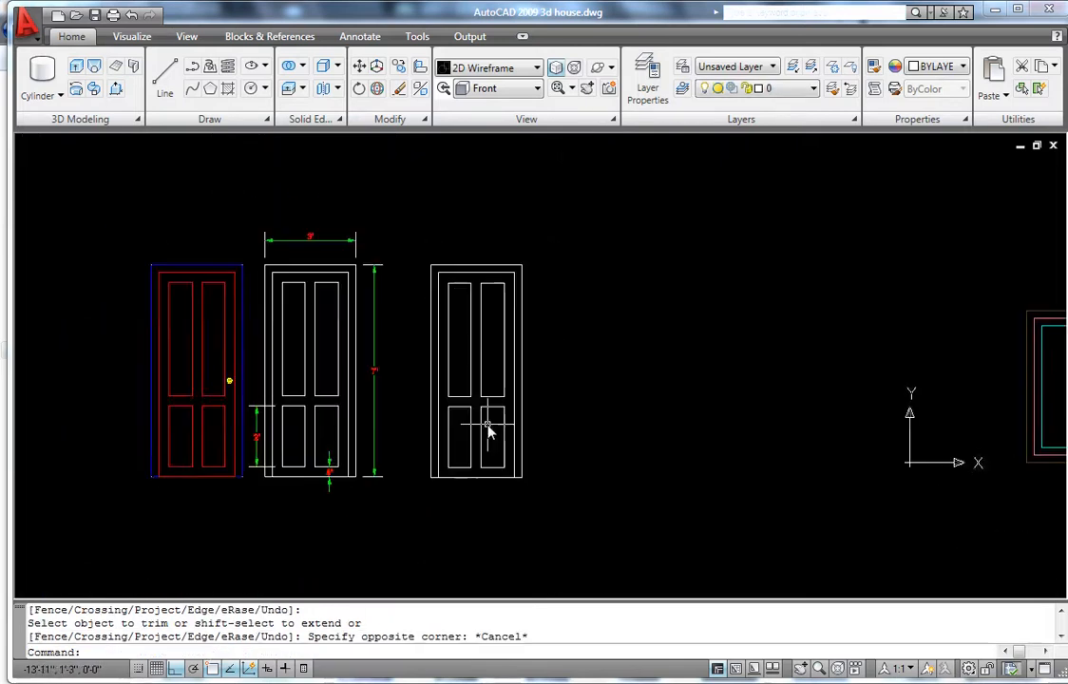
pyautogui.scroll(-1, 486, 425)
pyautogui.scroll(-1, 494, 304)
pyautogui.scroll(2, 502, 289)
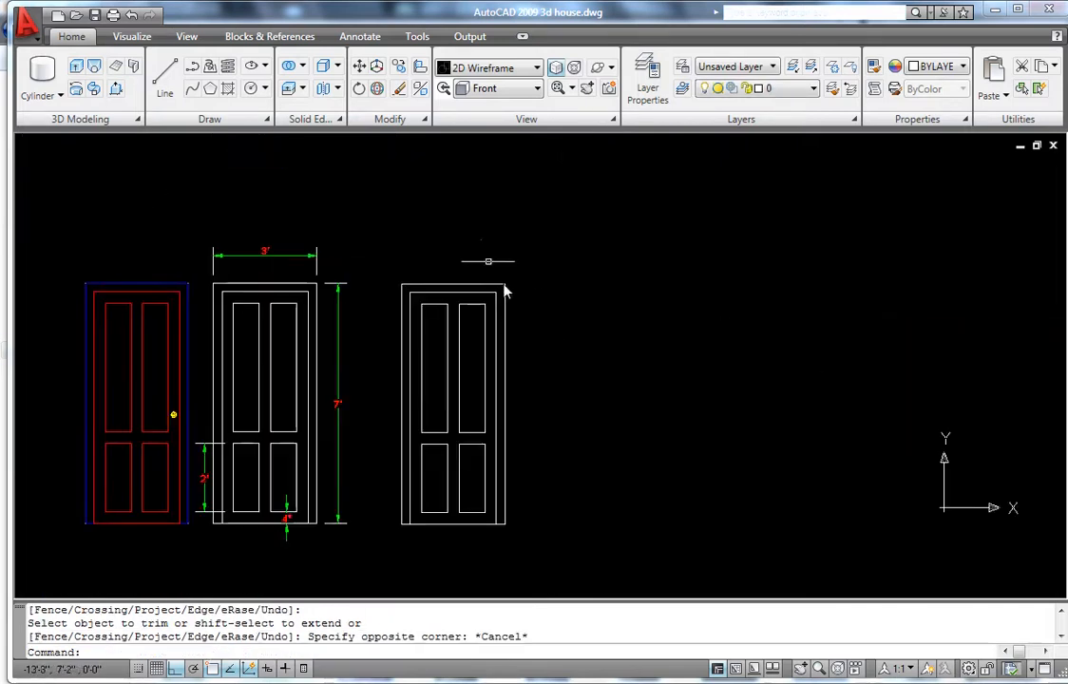
pyautogui.click(485, 69)
pyautogui.click(517, 162)
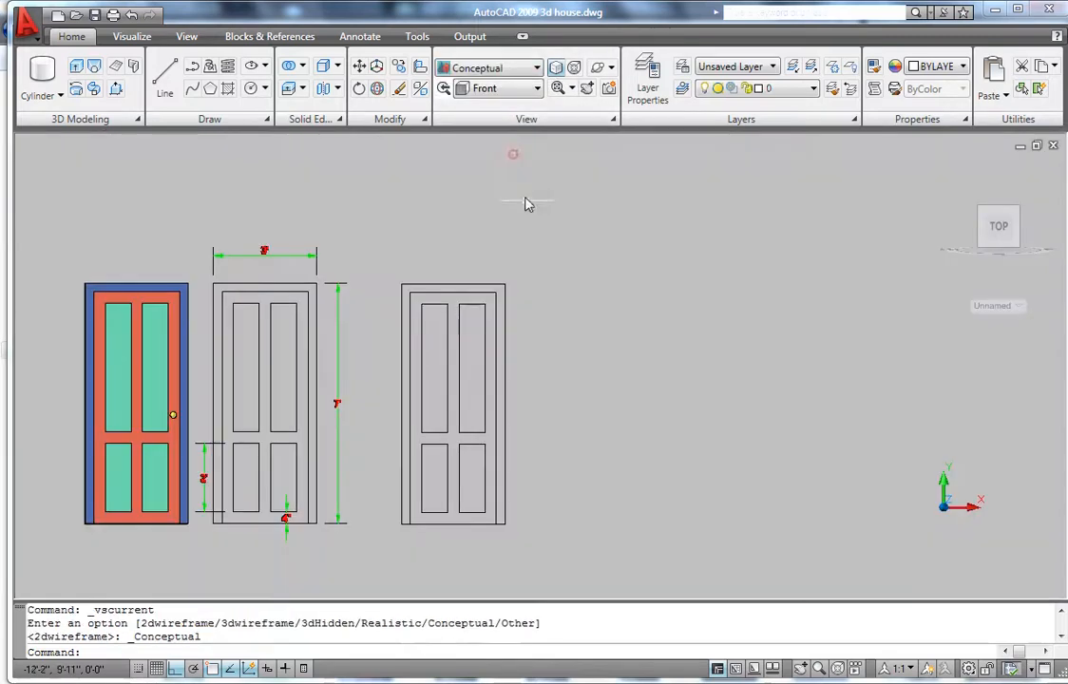
# - Tilt and zoom the view to inspect the shaded door and window
pyautogui.scroll(-3, 551, 372)
pyautogui.keyDown('shift'); pyautogui.moveTo(562, 411); pyautogui.dragTo(454, 345, button='middle'); pyautogui.keyUp('shift')
pyautogui.scroll(4, 453, 345)
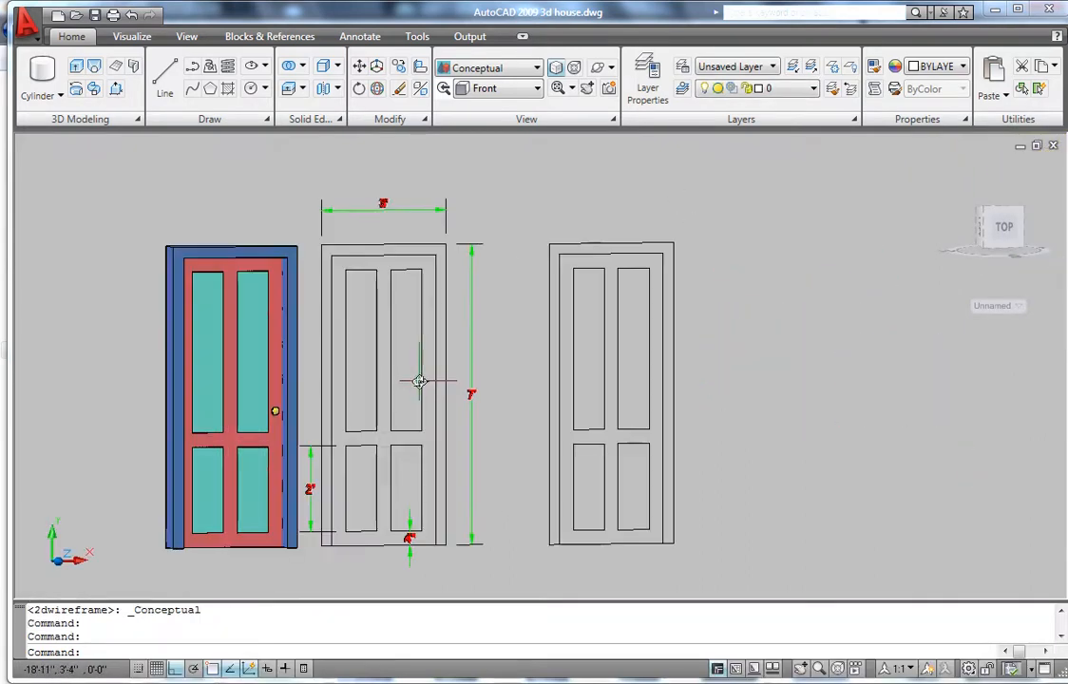
pyautogui.scroll(-3, 391, 457)
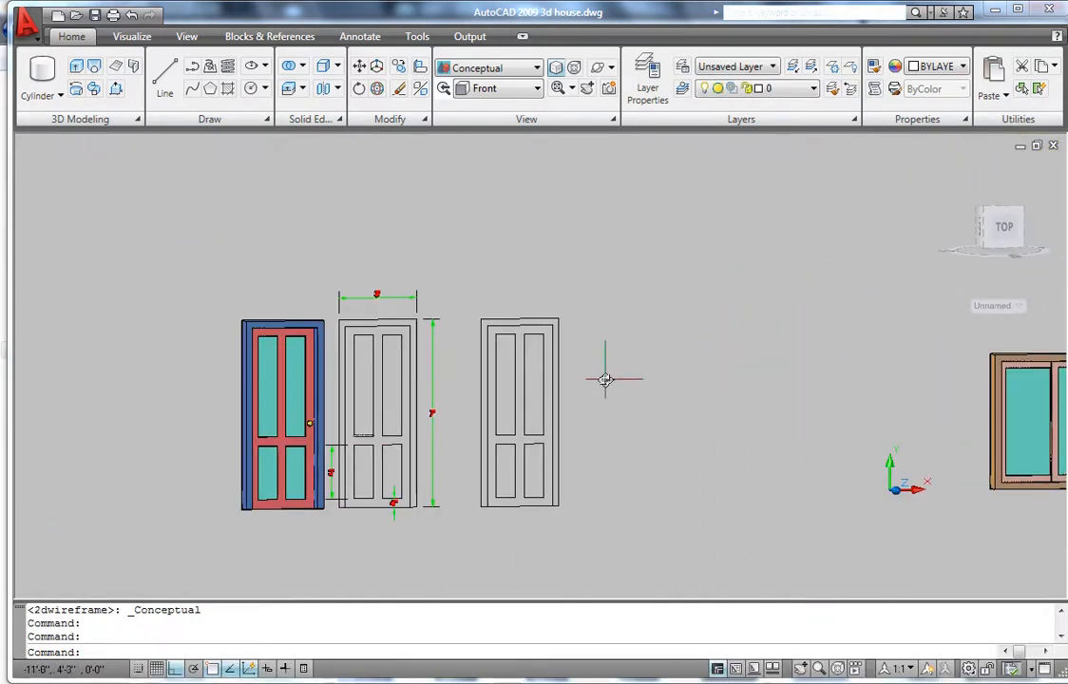
pyautogui.scroll(5, 557, 364)
pyautogui.scroll(-4, 546, 362)
pyautogui.scroll(-2, 514, 378)
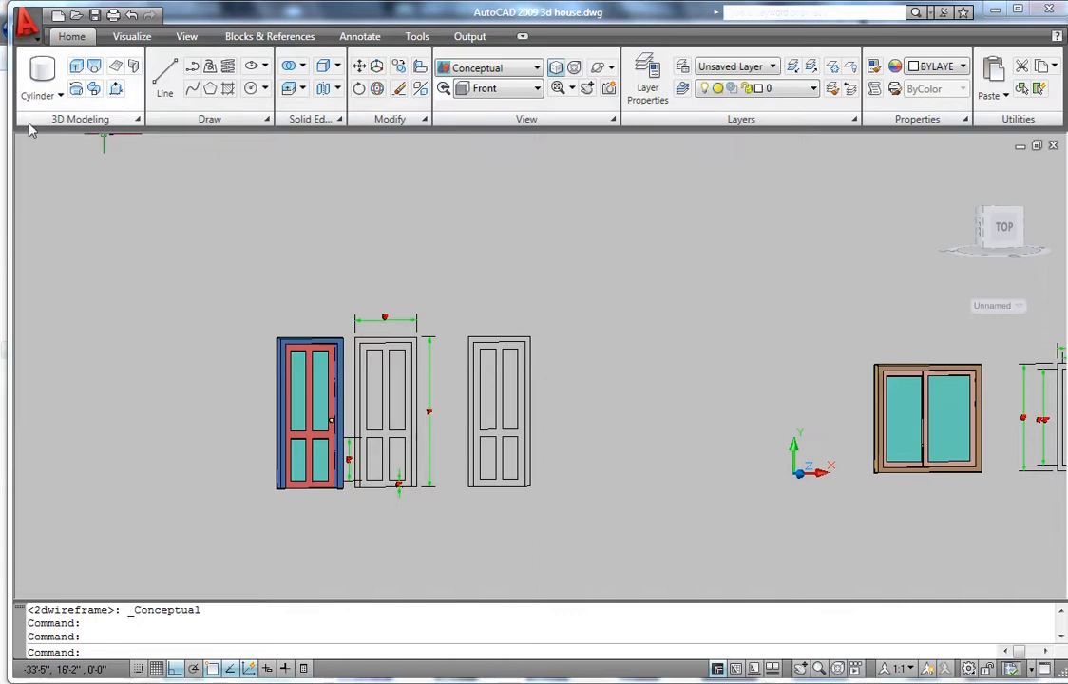
# - Presspull the right door's frame area to a depth of 7
pyautogui.click(115, 92)
pyautogui.scroll(3, 472, 401)
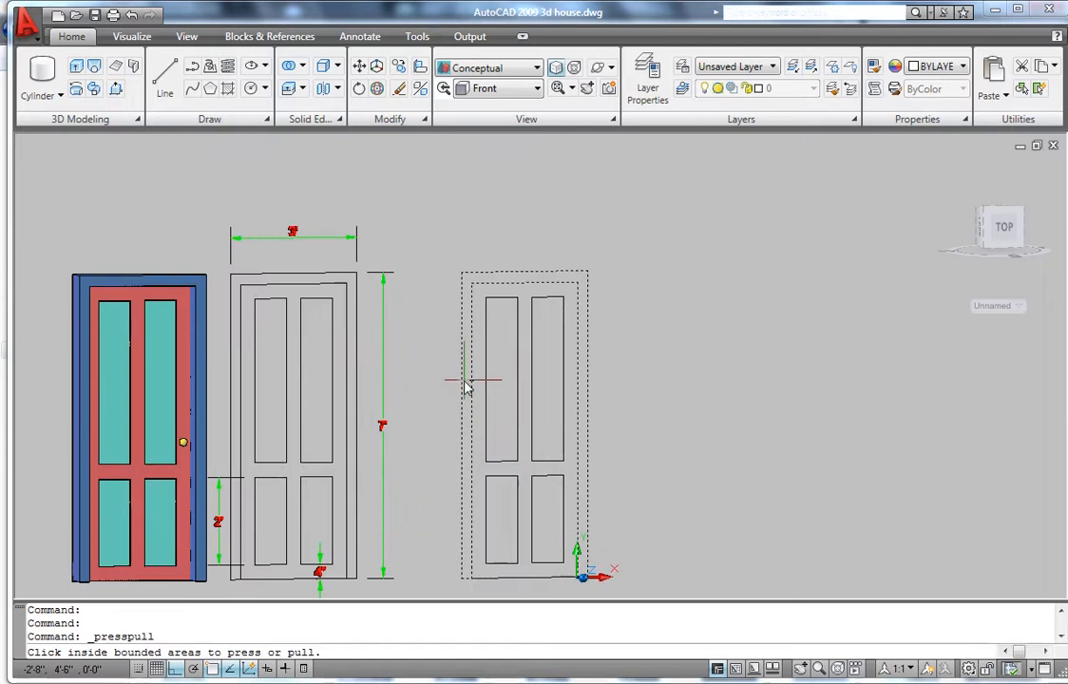
pyautogui.click(465, 386)
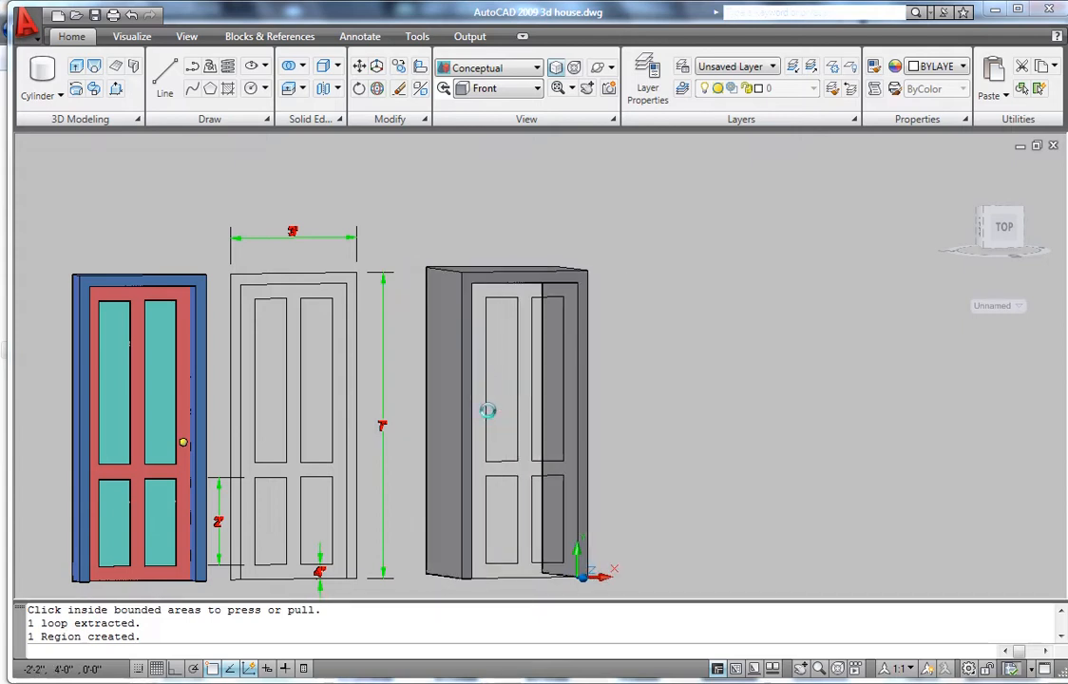
pyautogui.write('7')
pyautogui.press('Return')
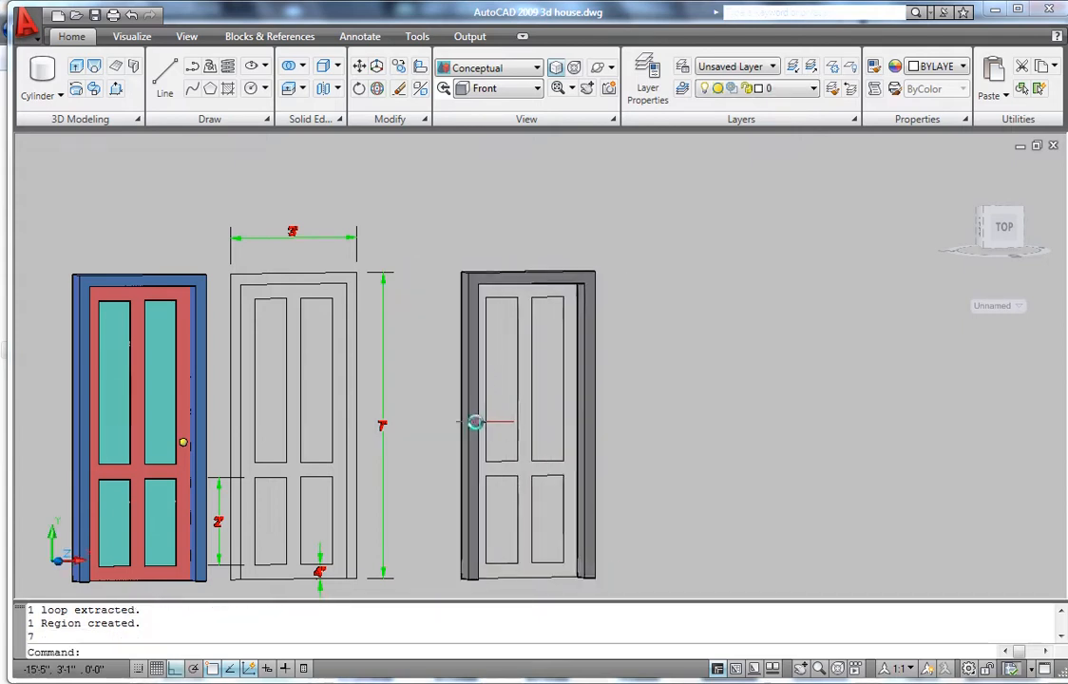
pyautogui.scroll(3, 477, 419)
pyautogui.scroll(-3, 486, 455)
pyautogui.scroll(-2, 476, 384)
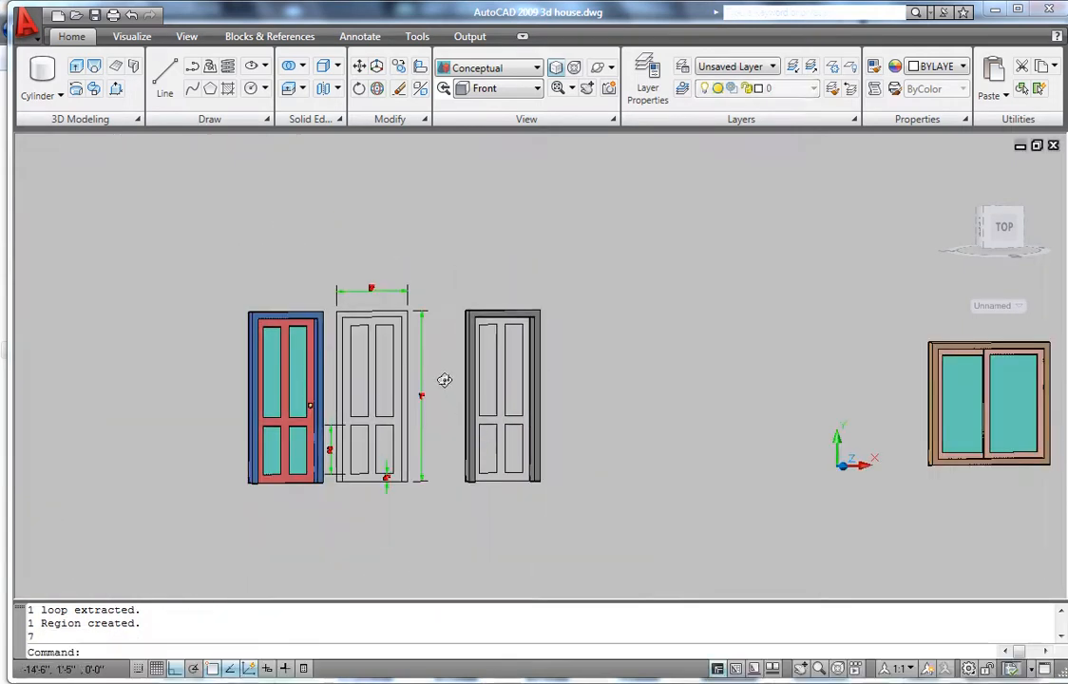
pyautogui.click(598, 68)
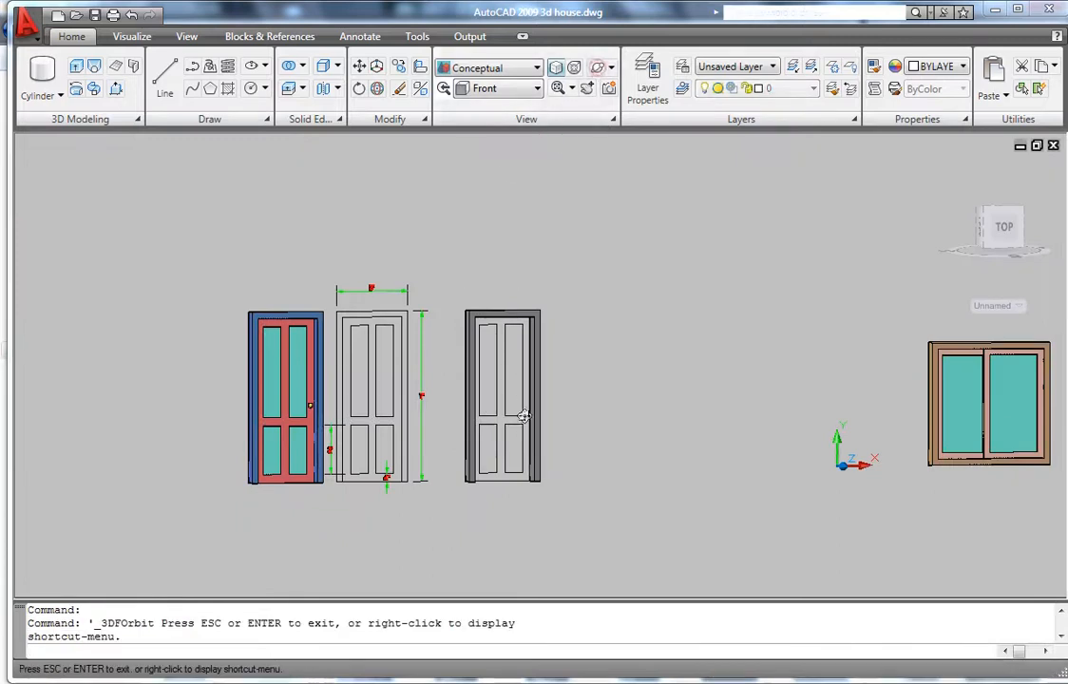
# - Orbit to an angled 3D view and zoom in on the gray frame's depth
pyautogui.moveTo(520, 430); pyautogui.dragTo(520, 384)
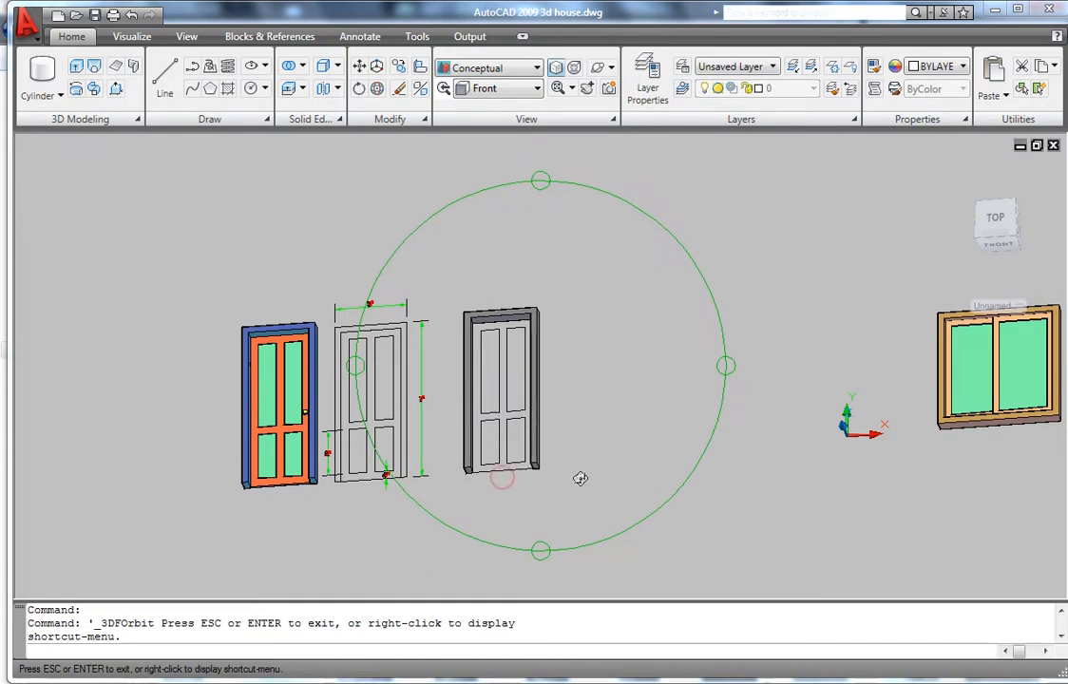
pyautogui.moveTo(581, 478); pyautogui.dragTo(565, 447)
pyautogui.press('Escape')
pyautogui.press('Escape')
pyautogui.scroll(-6, 531, 391)
pyautogui.scroll(4, 529, 380)
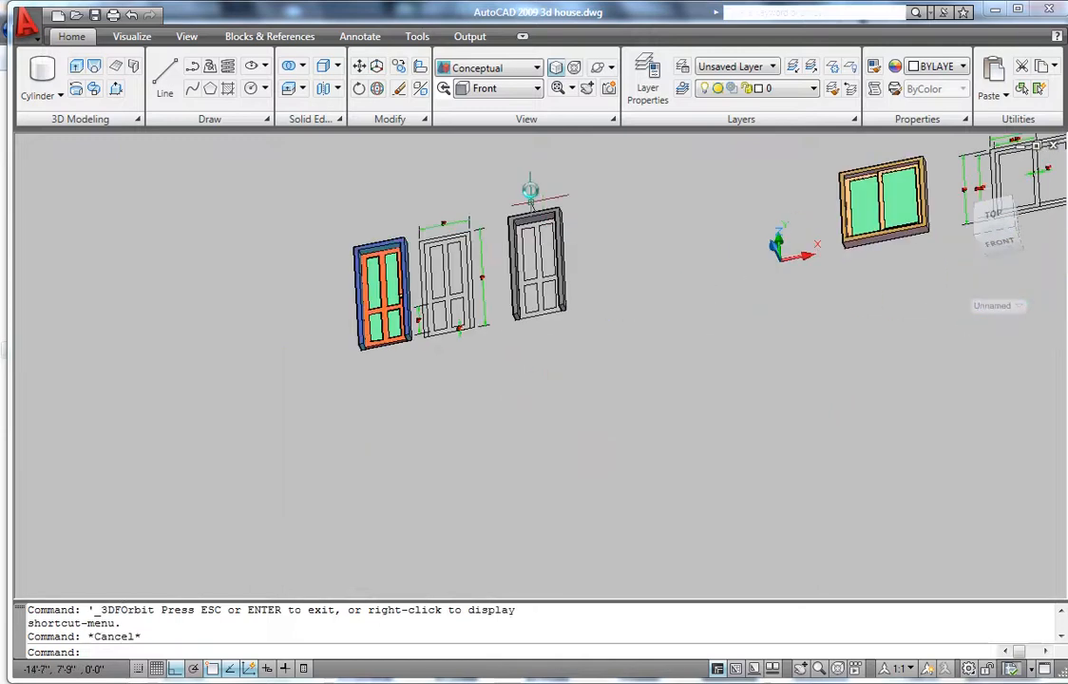
pyautogui.scroll(4, 531, 195)
pyautogui.scroll(-4, 513, 285)
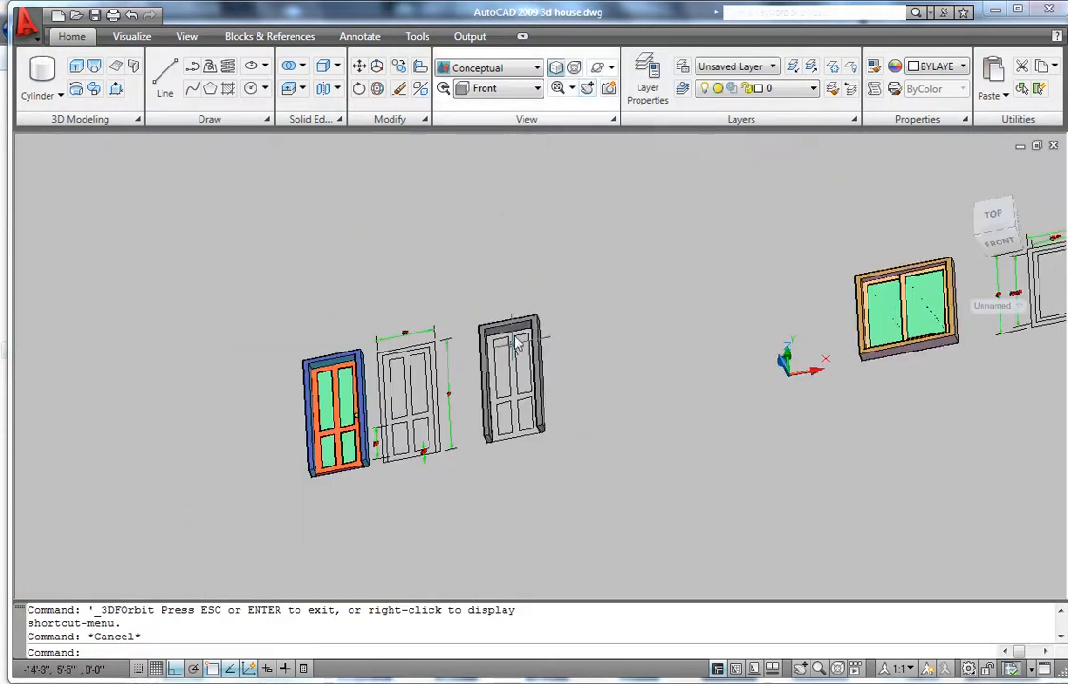
pyautogui.scroll(4, 516, 370)
pyautogui.scroll(1, 517, 374)
pyautogui.scroll(-1, 509, 377)
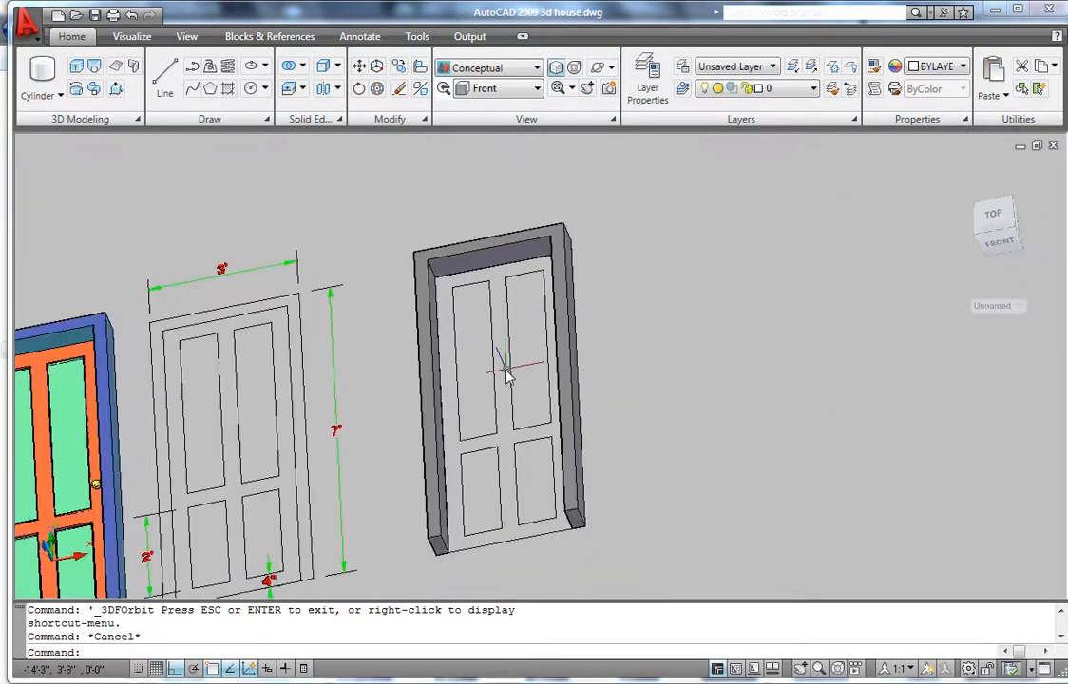
# - Presspull the door slab area to a depth of 1.5
pyautogui.click(114, 92)
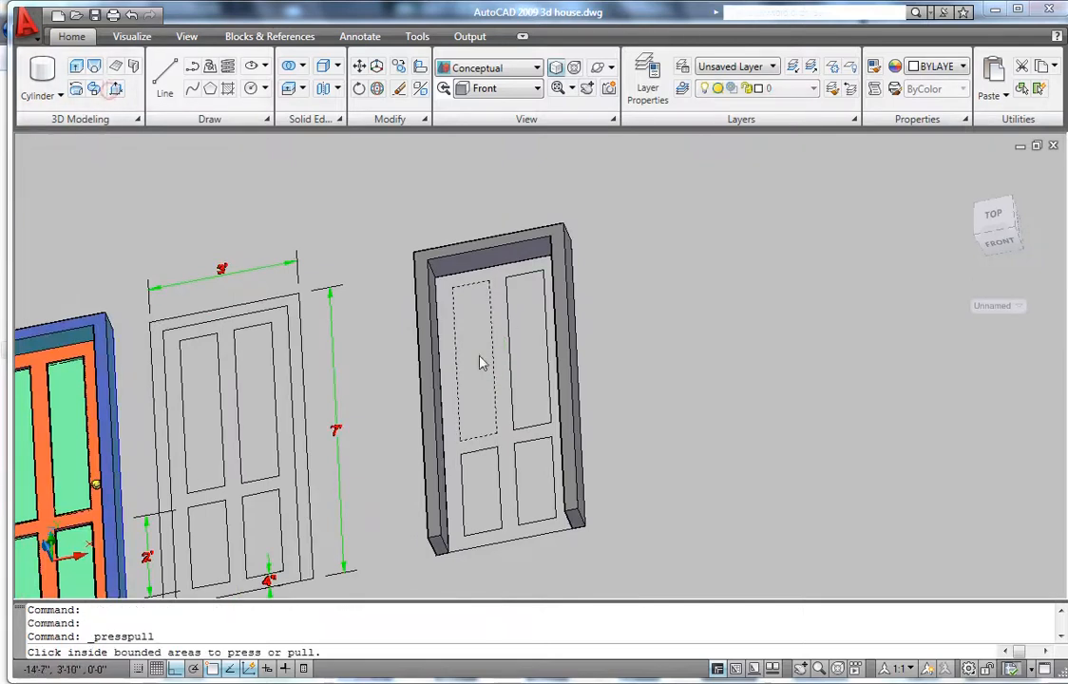
pyautogui.scroll(3, 486, 365)
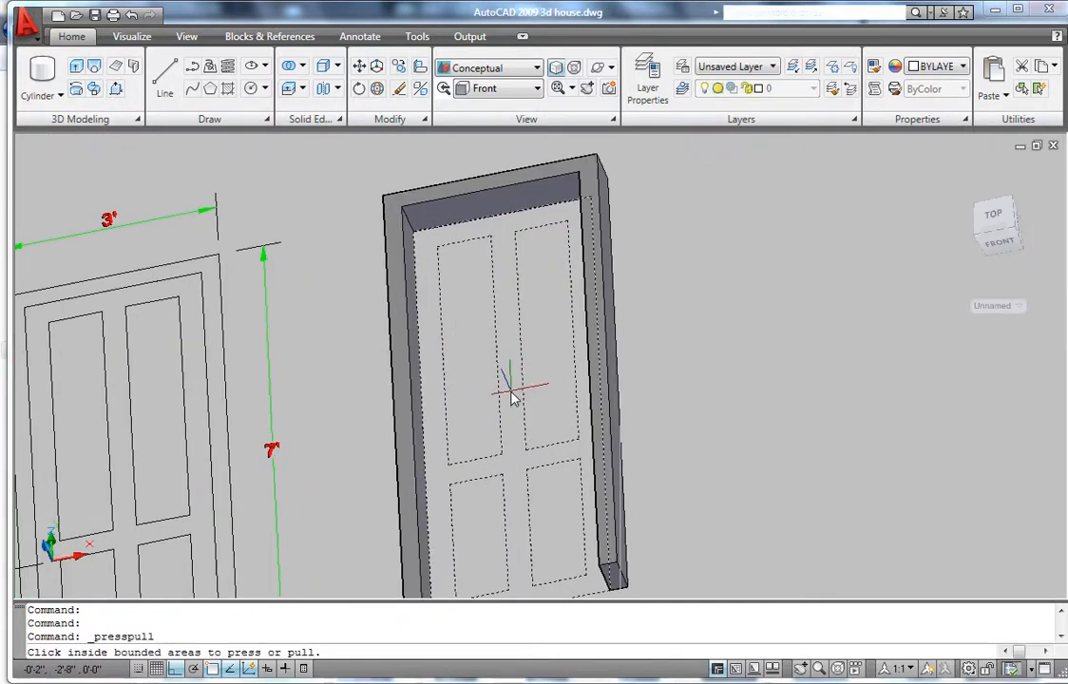
pyautogui.scroll(-2, 501, 381)
pyautogui.scroll(2, 499, 418)
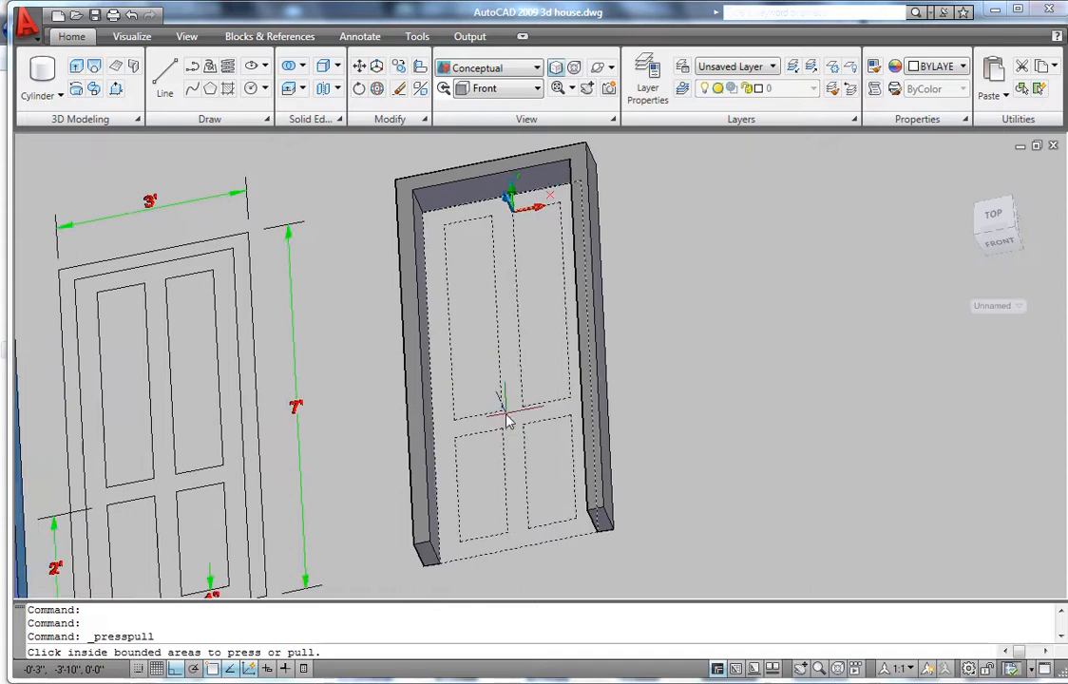
pyautogui.click(507, 421)
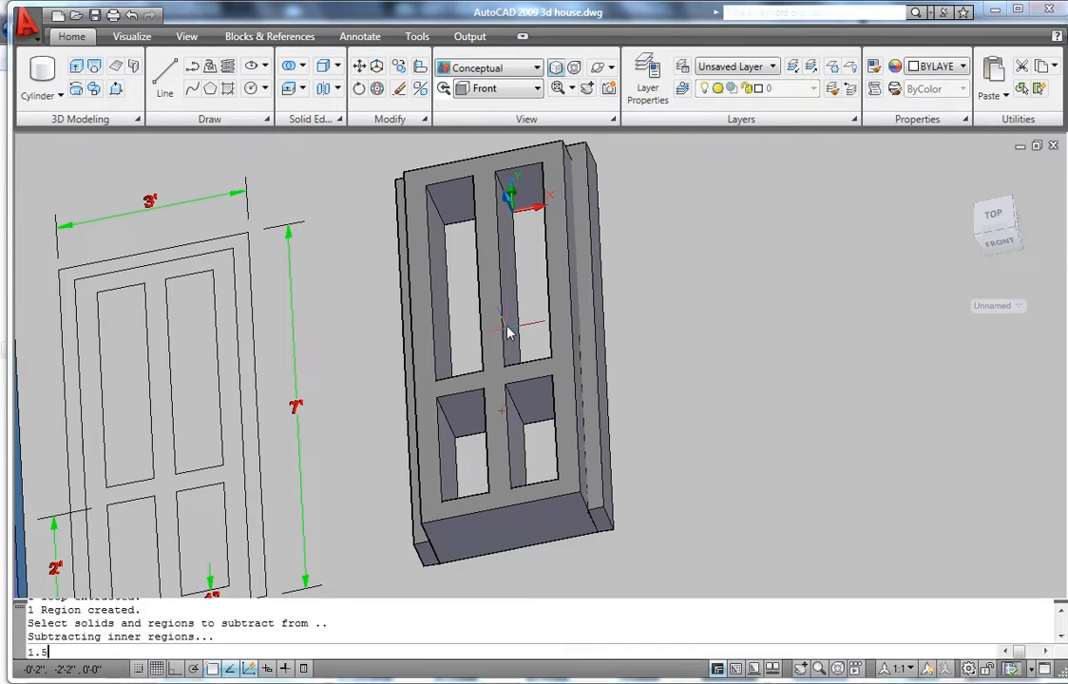
pyautogui.write('1.5')
pyautogui.press('Return')
pyautogui.scroll(3, 524, 476)
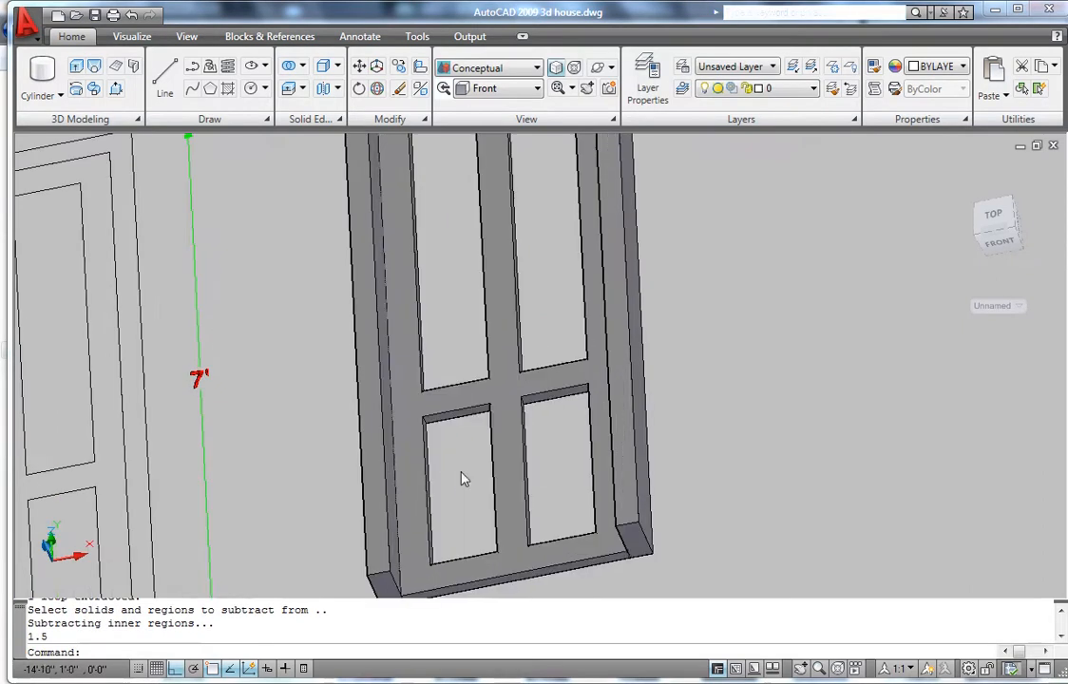
# - Recess all four door panels by 0.5 with Presspull
pyautogui.click(115, 89)
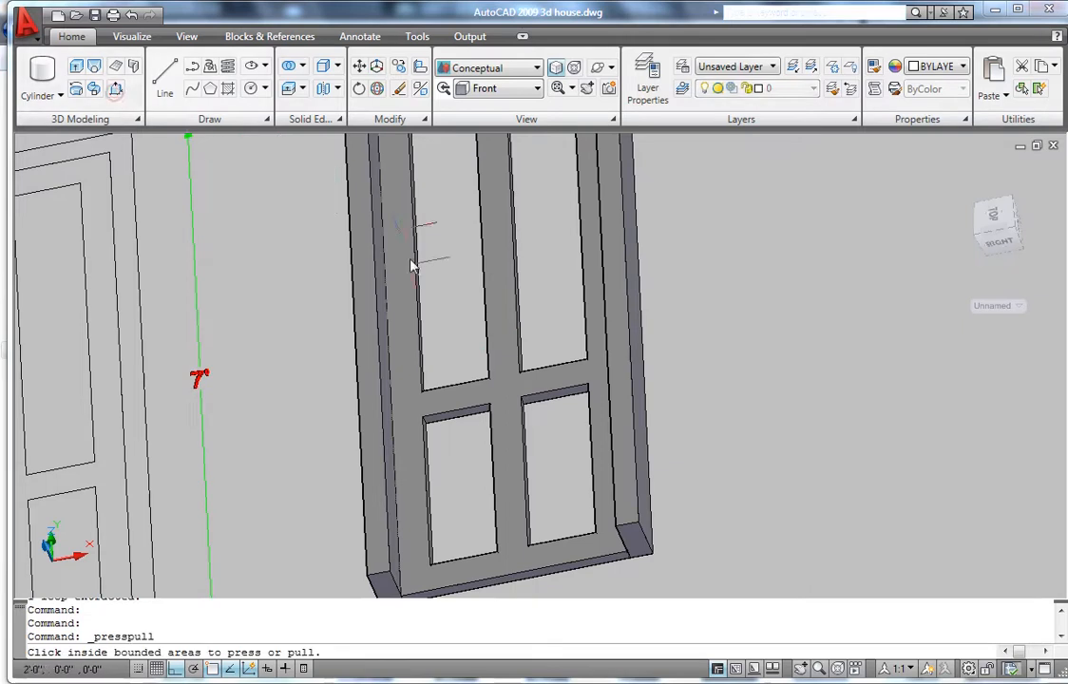
pyautogui.click(453, 296)
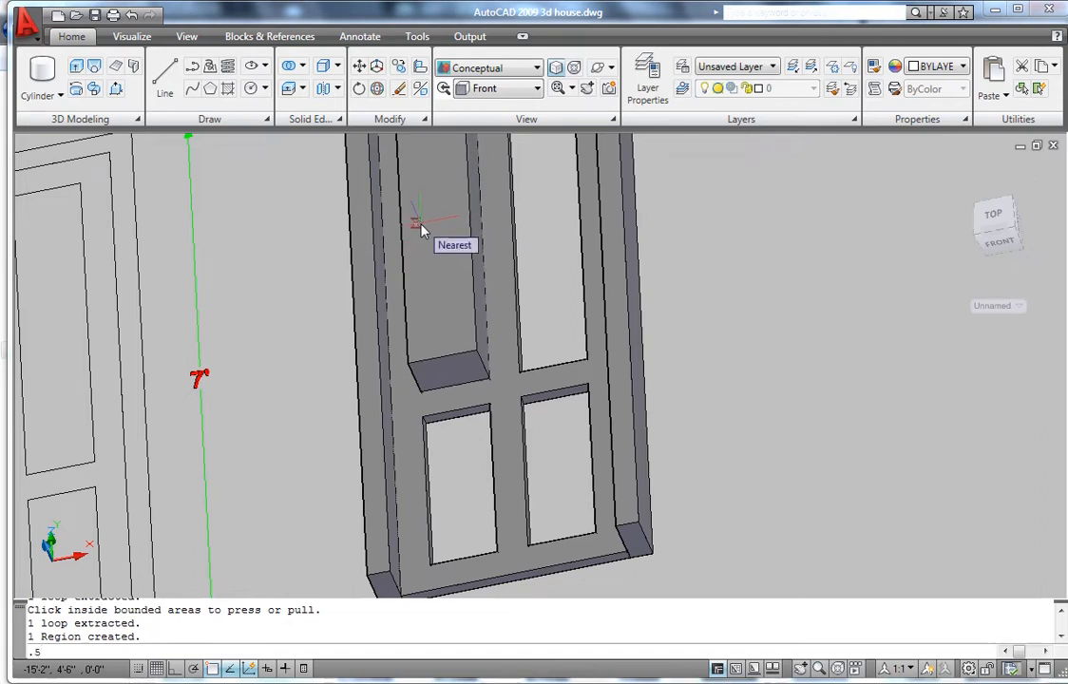
pyautogui.write('.5')
pyautogui.press('Return')
pyautogui.press('Return')
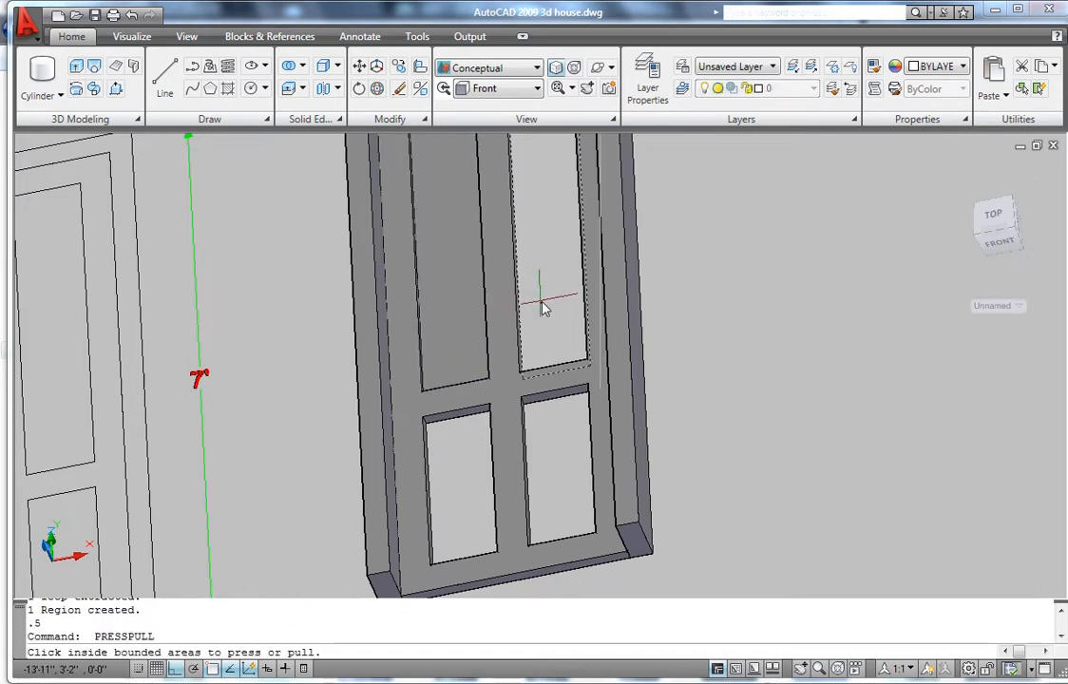
pyautogui.click(543, 302)
pyautogui.click(488, 216)
pyautogui.press('Return')
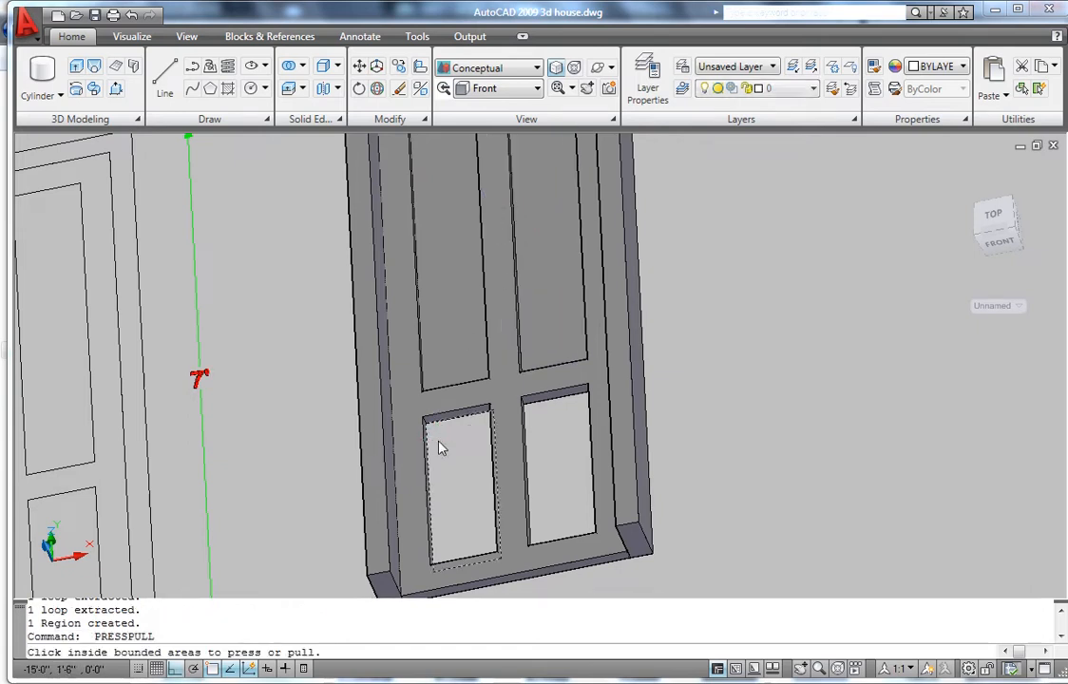
pyautogui.click(442, 442)
pyautogui.click(494, 445)
pyautogui.press('Return')
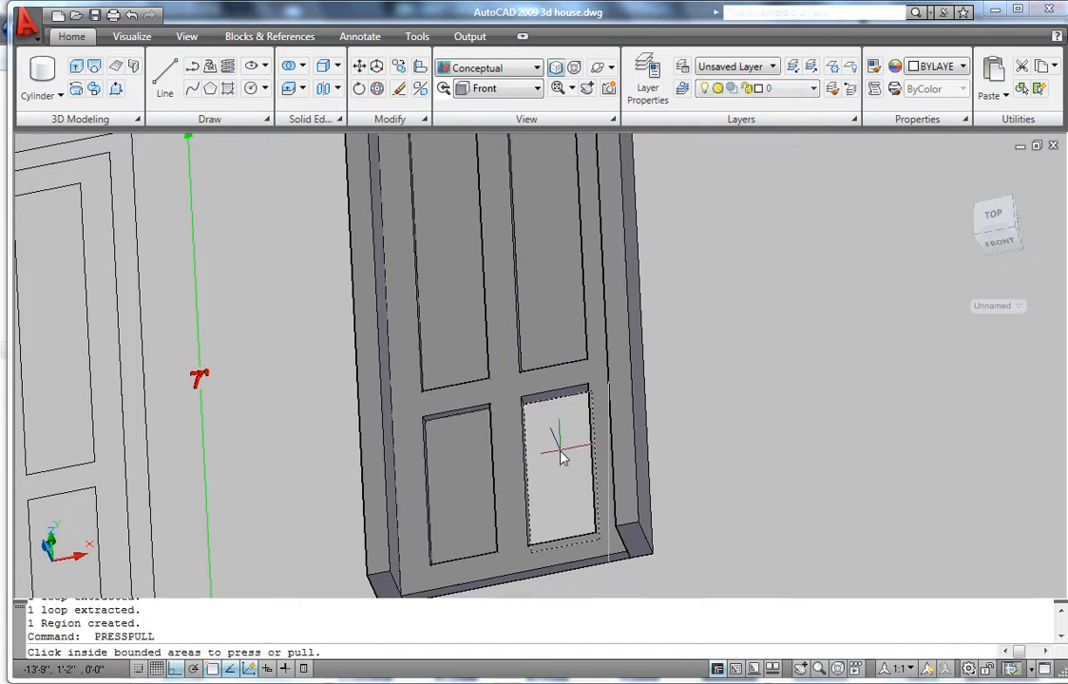
pyautogui.click(561, 454)
pyautogui.click(554, 461)
pyautogui.scroll(-3, 559, 389)
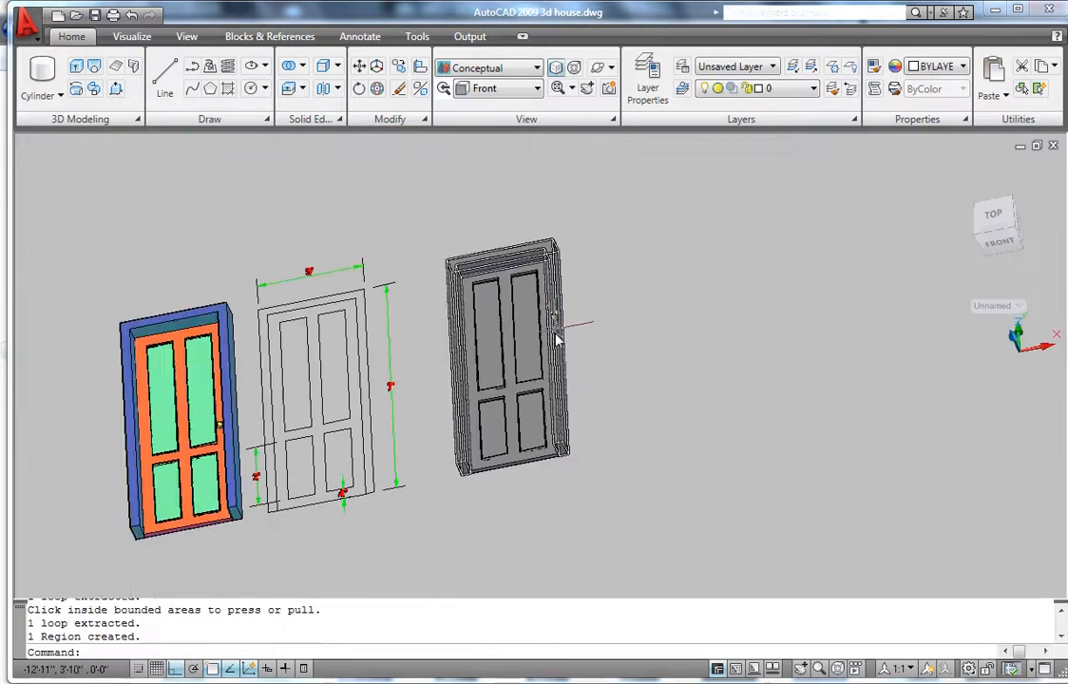
# - Return to the flat front view, zoom in, and select the gray 3D door
pyautogui.keyDown('shift'); pyautogui.moveTo(538, 354); pyautogui.dragTo(564, 419, button='middle'); pyautogui.keyUp('shift')
pyautogui.hotkey('ctrl', 'z')
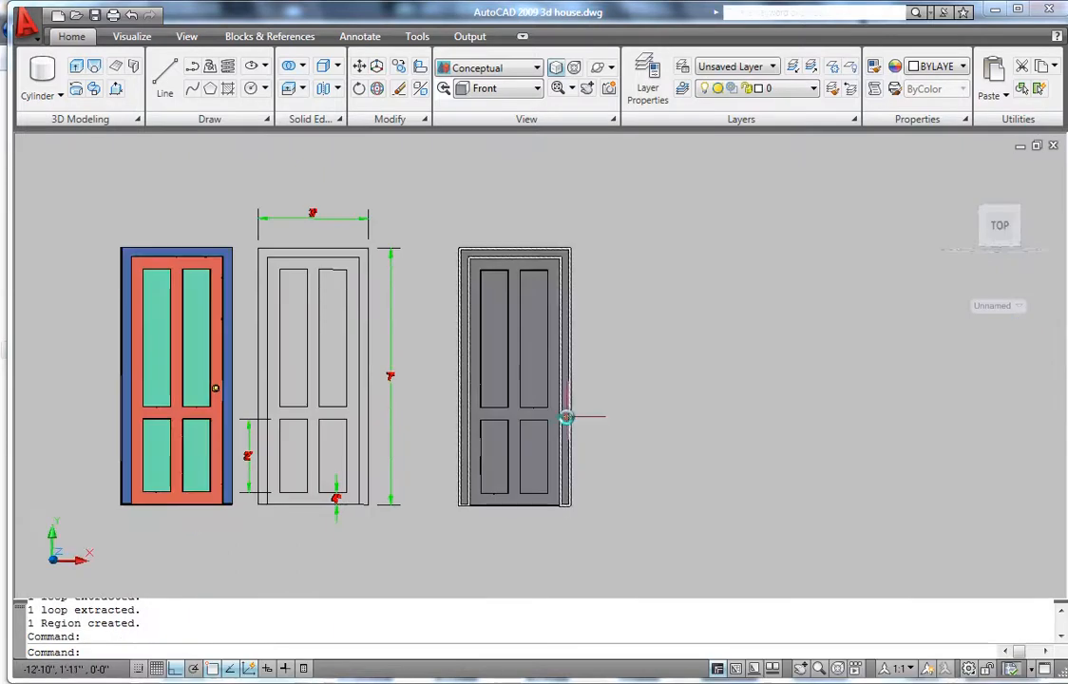
pyautogui.scroll(-3, 546, 341)
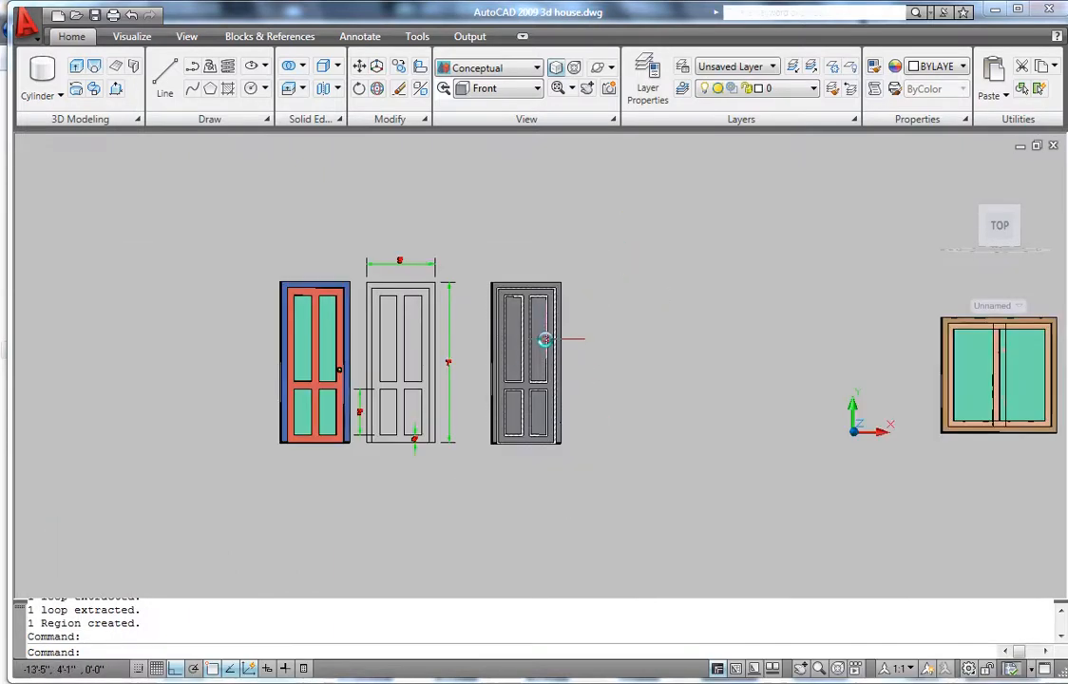
pyautogui.scroll(2, 545, 359)
pyautogui.scroll(2, 568, 324)
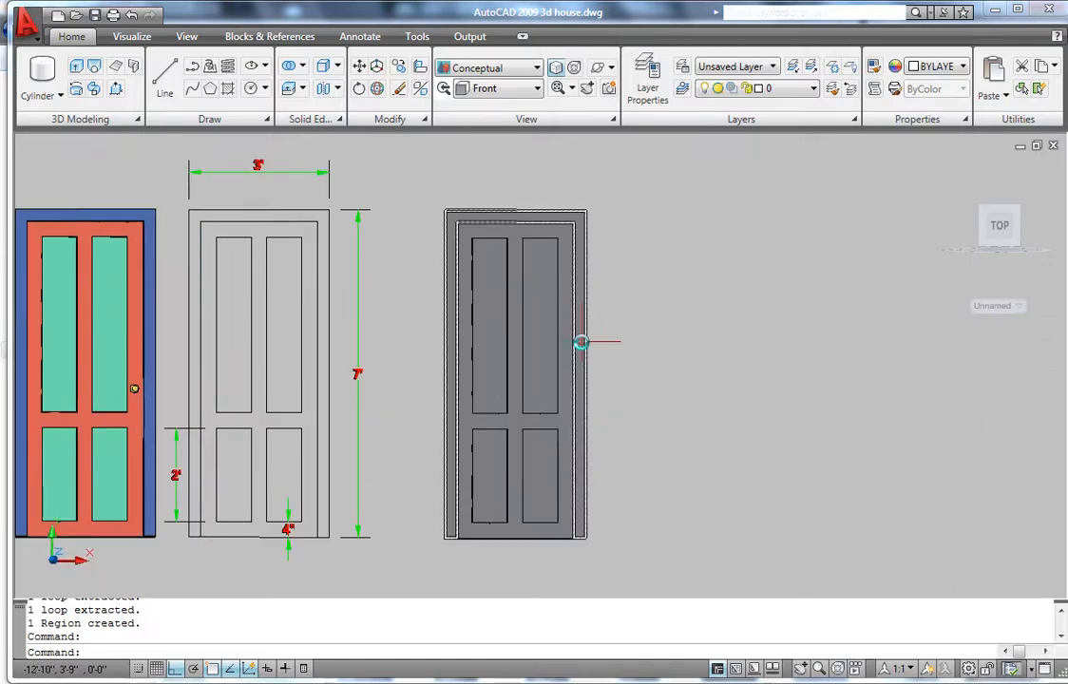
pyautogui.click(580, 342)
# - Set the right door frame's color to Blue in the Properties palette
pyautogui.rightClick(645, 320)
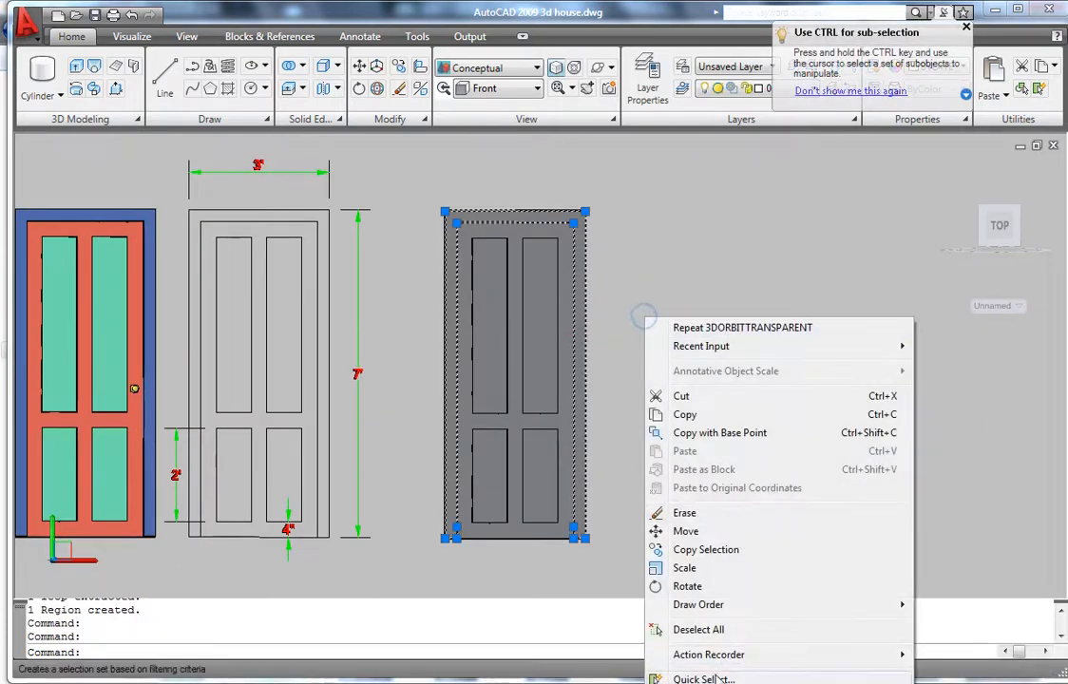
pyautogui.click(718, 682)
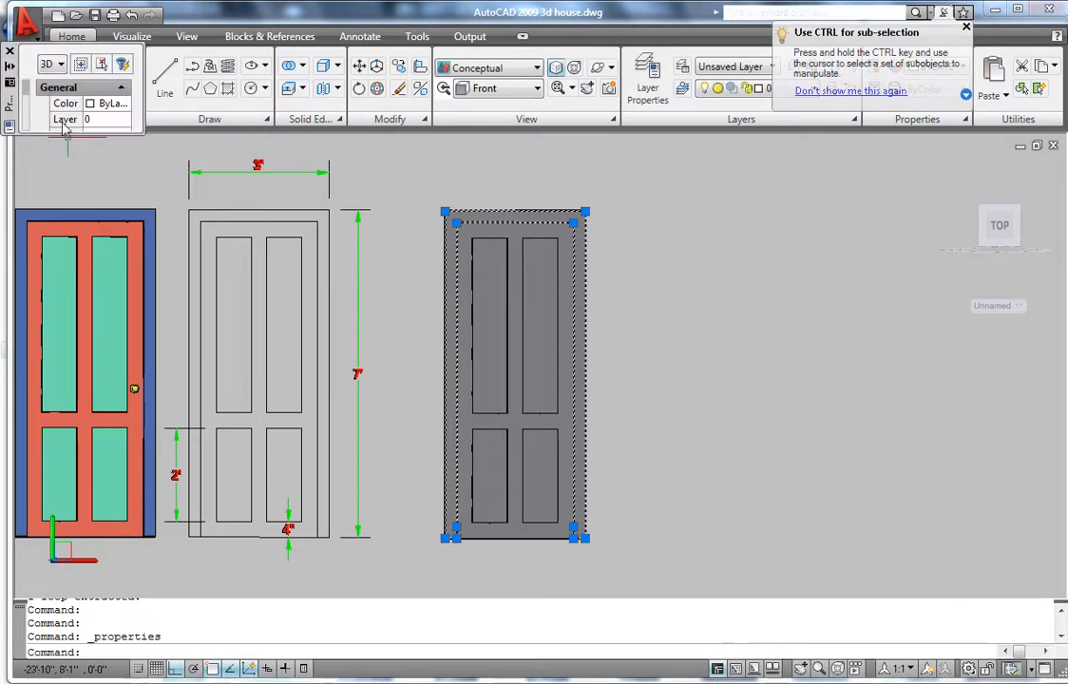
pyautogui.doubleClick(10, 110)
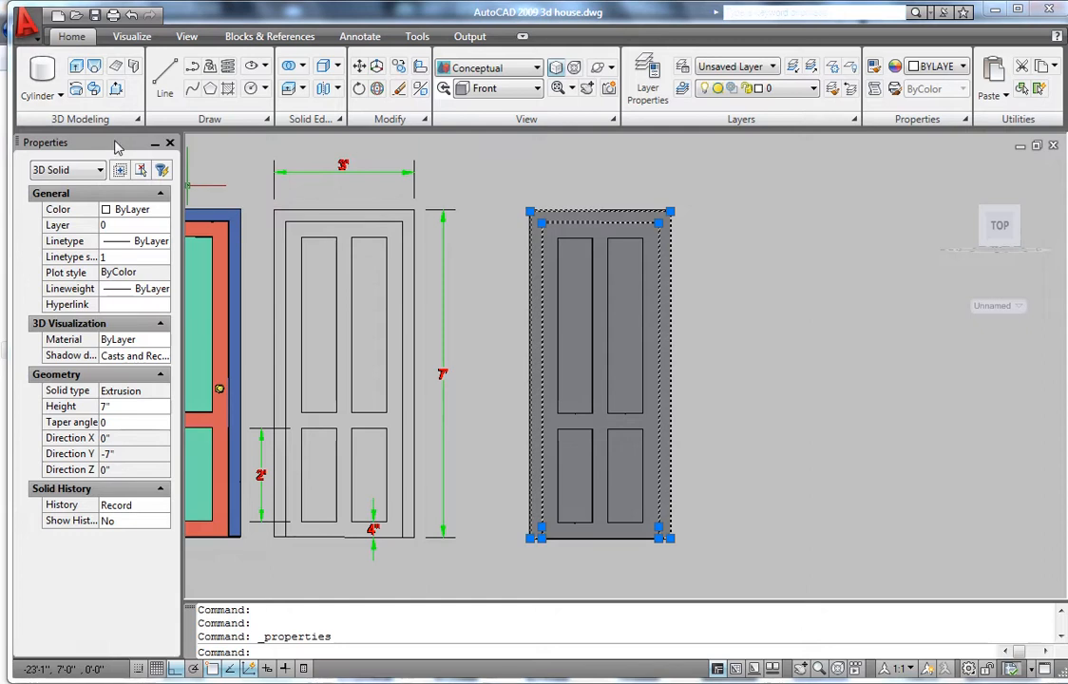
pyautogui.moveTo(119, 144)
pyautogui.mouseDown()
pyautogui.moveTo(272, 157)
pyautogui.moveTo(263, 169)
pyautogui.mouseUp()
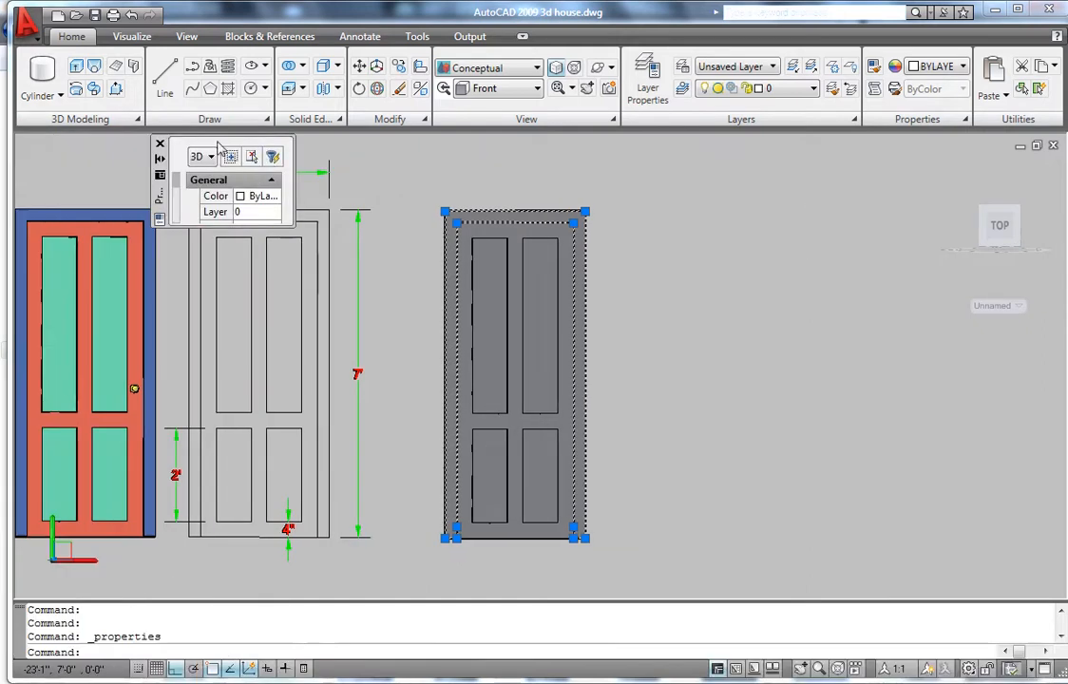
pyautogui.doubleClick(160, 191)
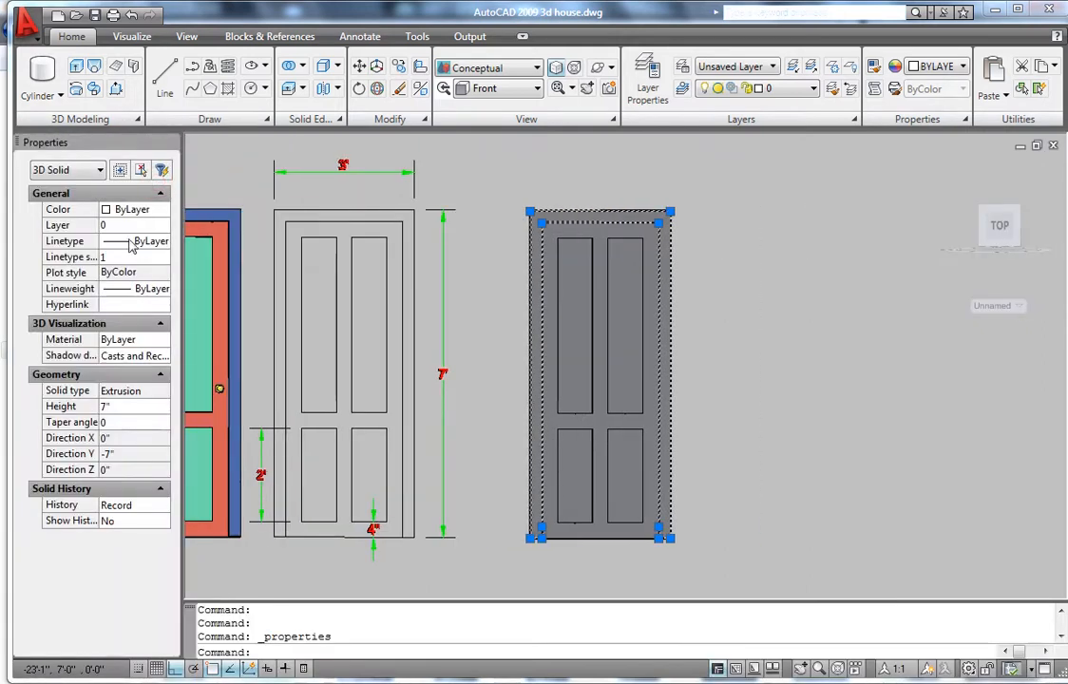
pyautogui.click(123, 210)
pyautogui.click(124, 210)
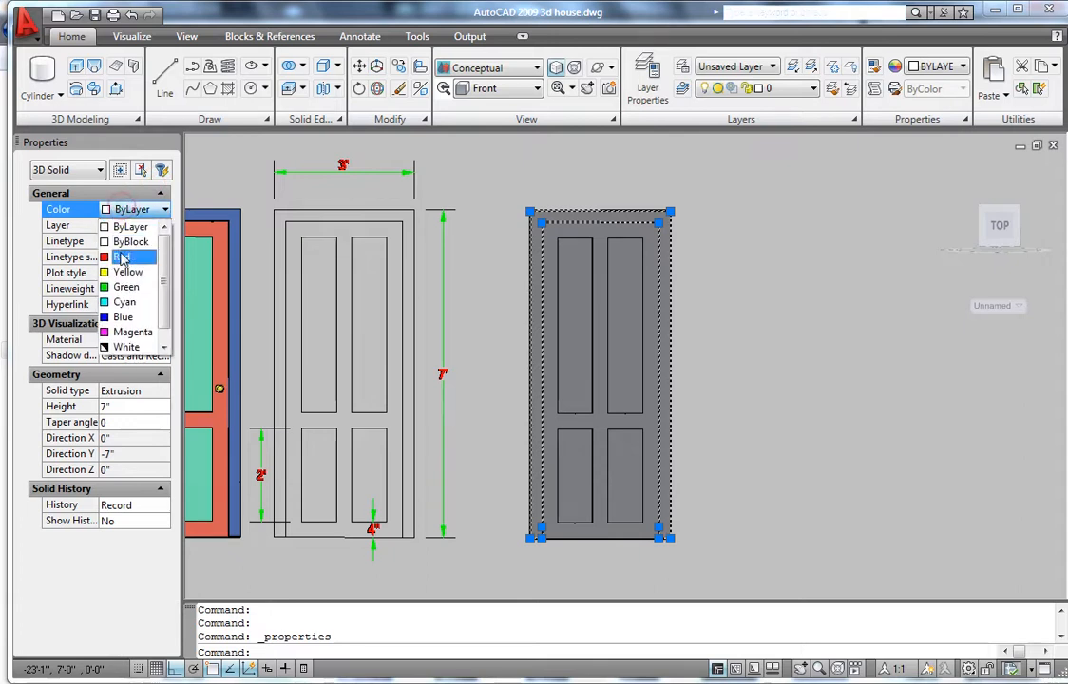
pyautogui.click(118, 316)
pyautogui.press('Escape')
pyautogui.press('Escape')
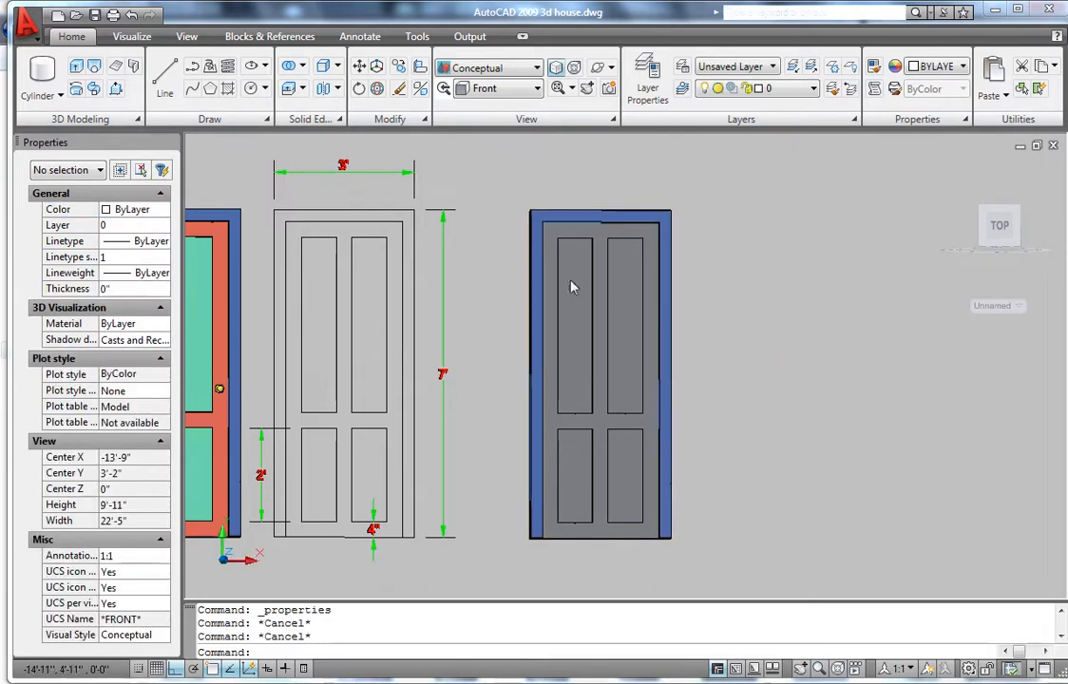
# - Set the door slab's color to Red
pyautogui.click(597, 245)
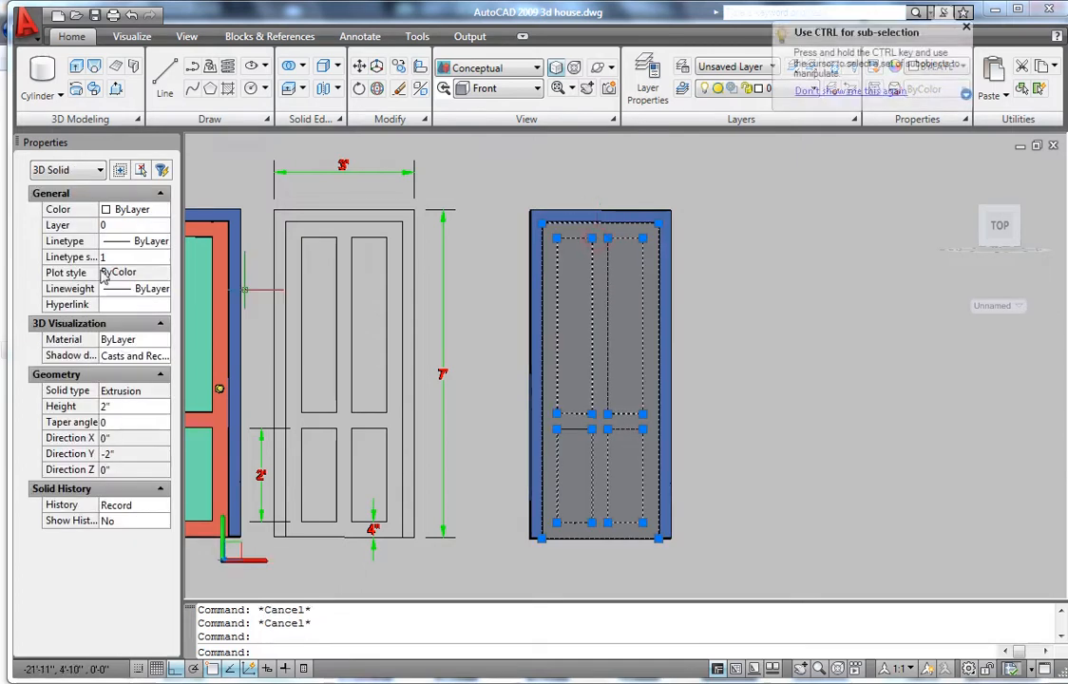
pyautogui.click(112, 210)
pyautogui.click(121, 210)
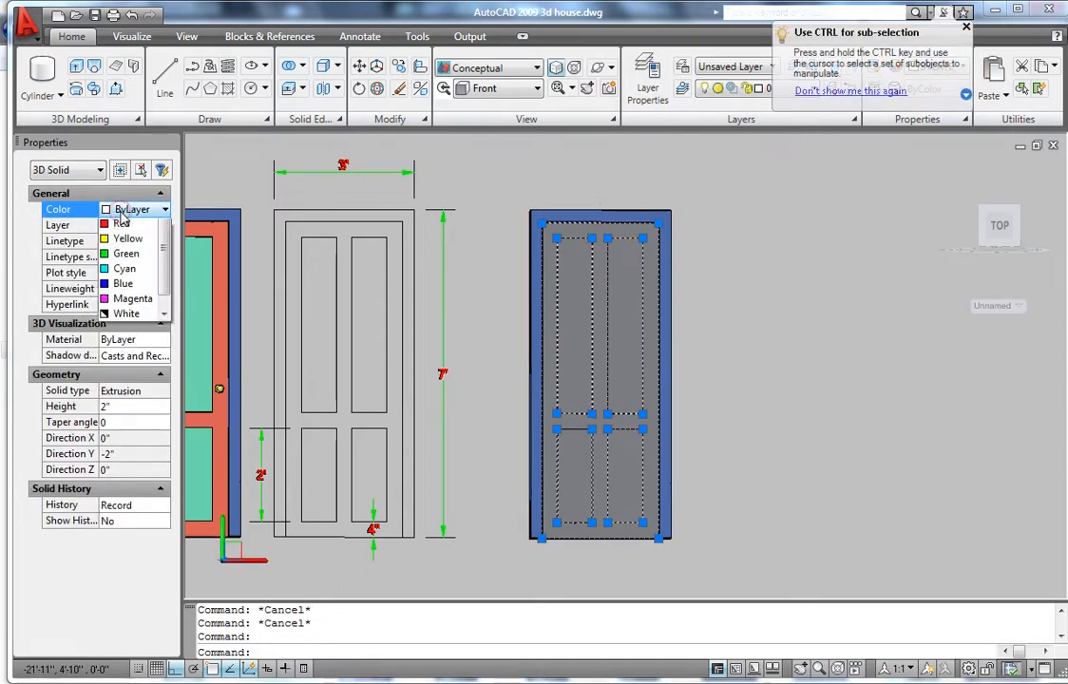
pyautogui.click(122, 257)
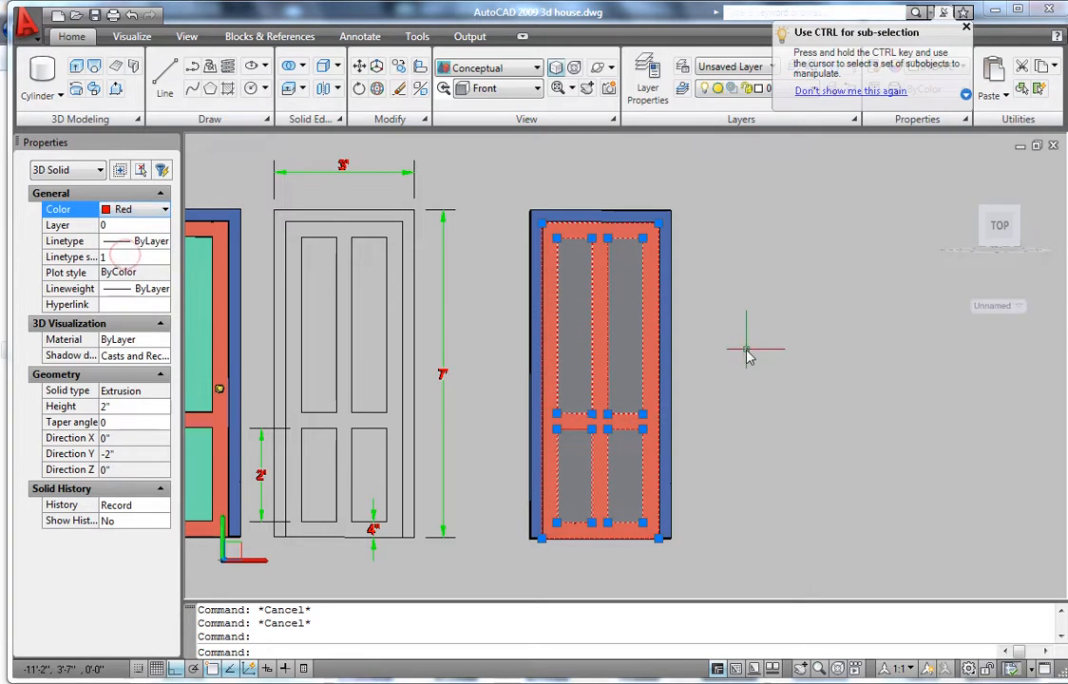
pyautogui.press('Escape')
pyautogui.press('Escape')
# - Select all four door panels and set their color to Cyan
pyautogui.click(582, 325)
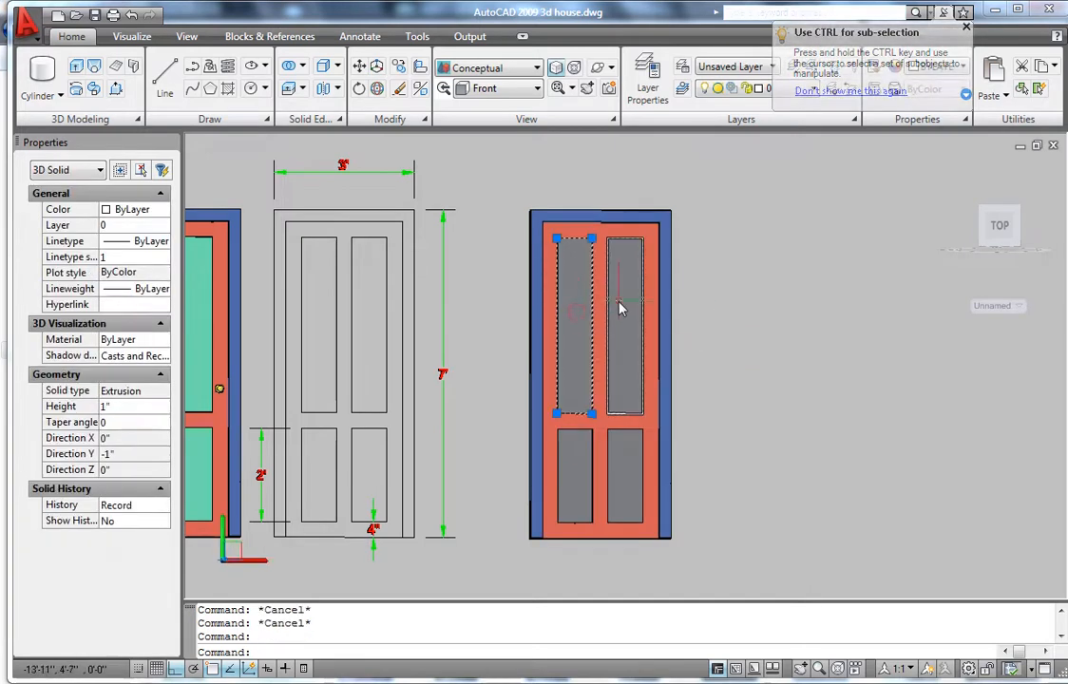
pyautogui.click(621, 304)
pyautogui.click(629, 462)
pyautogui.click(580, 470)
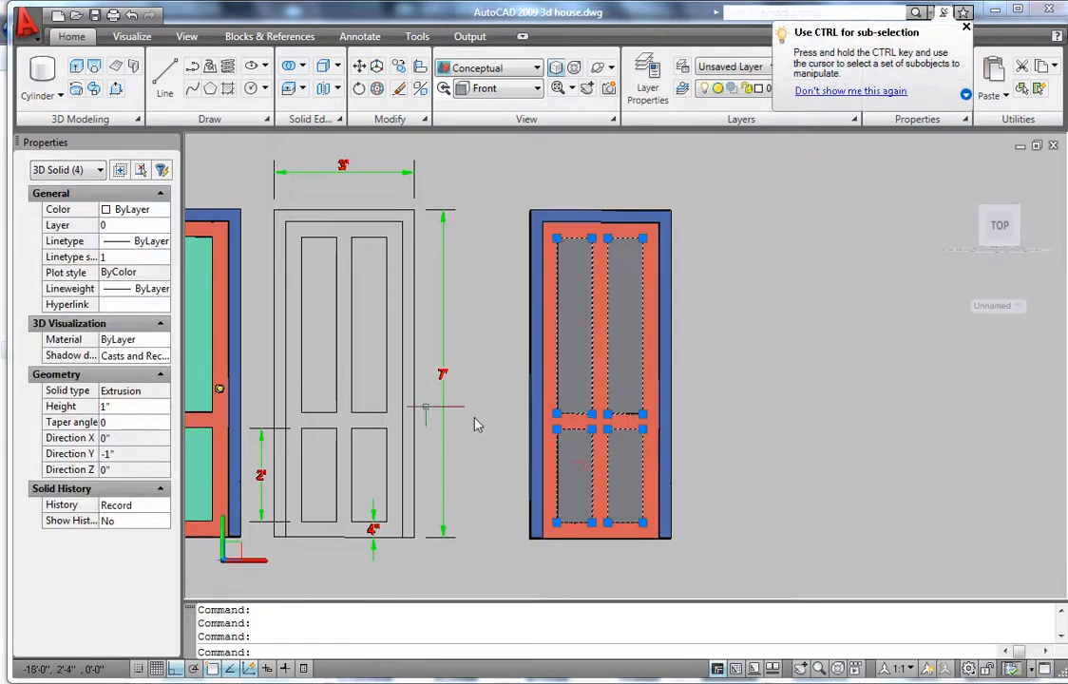
pyautogui.click(134, 211)
pyautogui.click(135, 213)
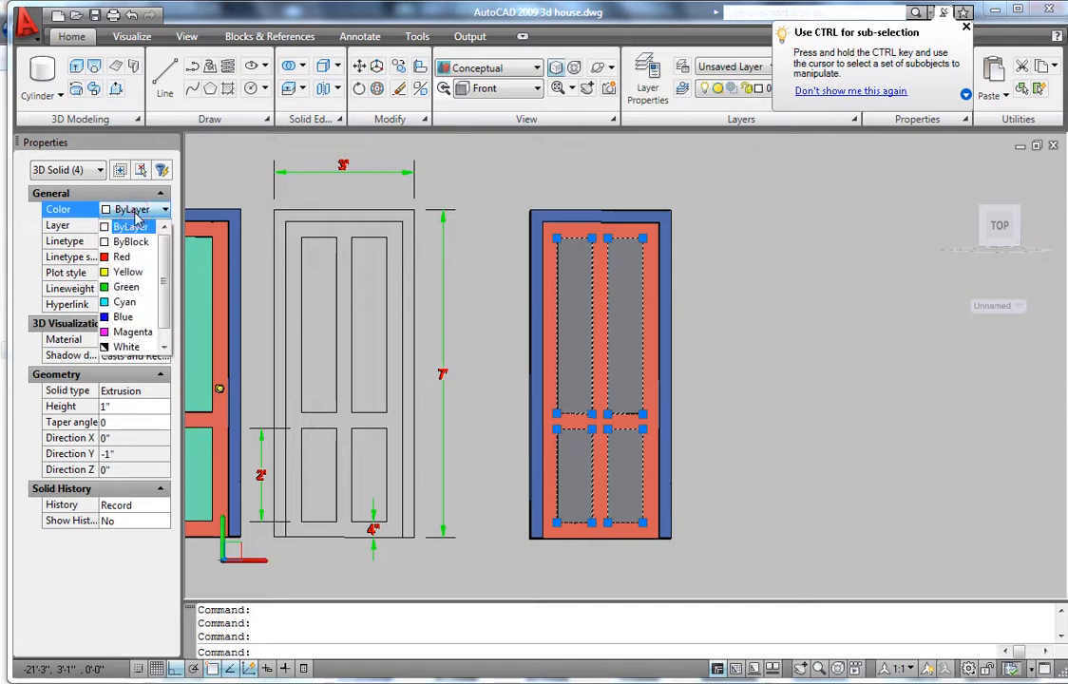
pyautogui.click(124, 302)
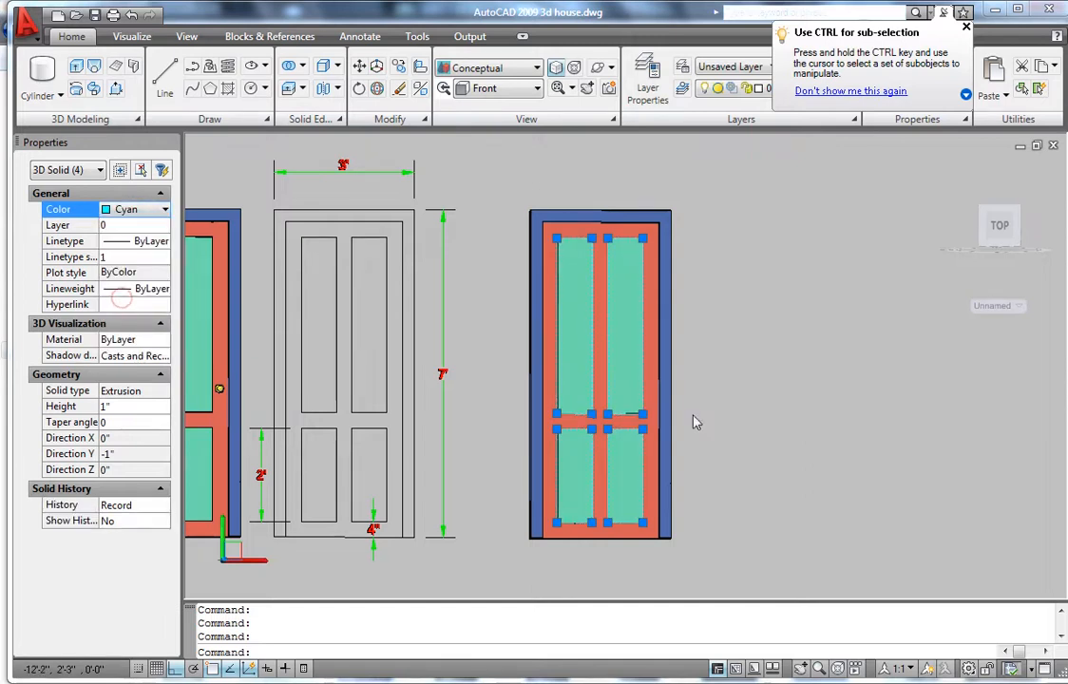
pyautogui.scroll(-3, 679, 427)
pyautogui.press('Escape')
pyautogui.scroll(-1, 570, 432)
pyautogui.scroll(3, 679, 431)
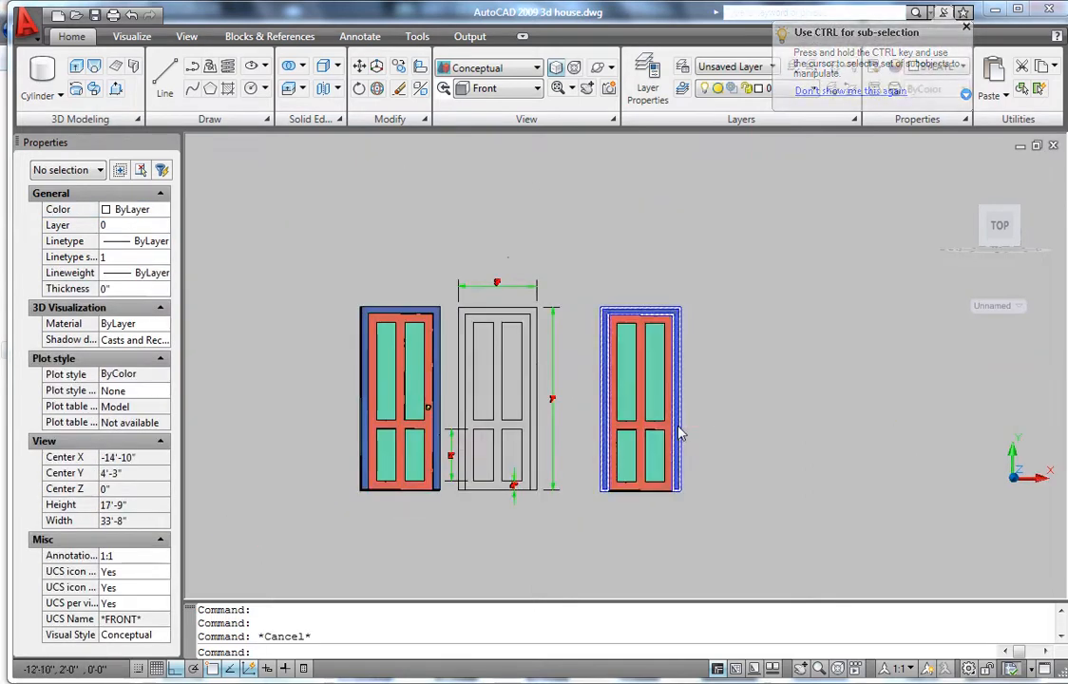
# - Draw a 0.5-radius circle near the red door's right edge to mark the doorknob
pyautogui.scroll(-4, 684, 430)
pyautogui.scroll(3, 542, 427)
pyautogui.scroll(5, 543, 426)
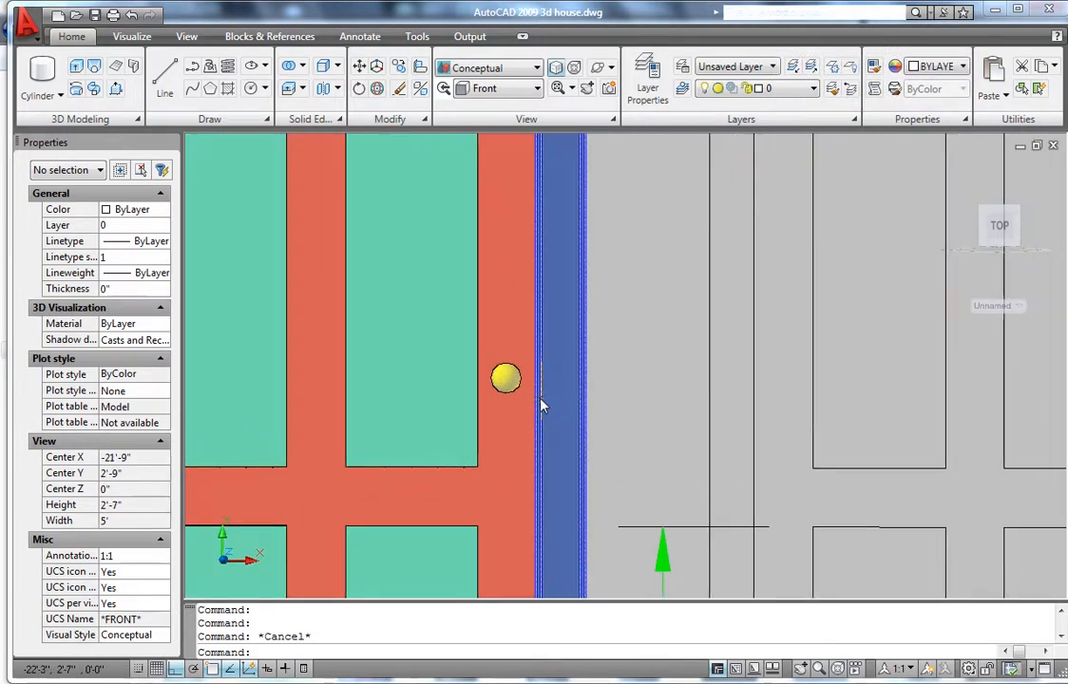
pyautogui.scroll(-5, 489, 399)
pyautogui.scroll(2, 739, 425)
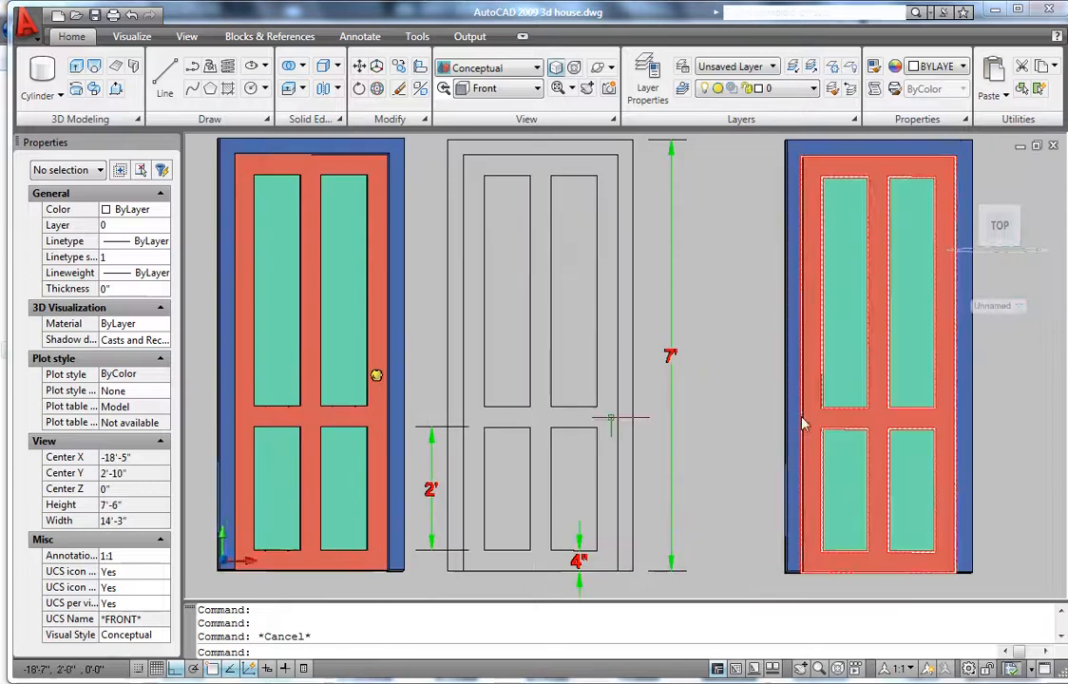
pyautogui.scroll(-3, 572, 400)
pyautogui.scroll(4, 563, 411)
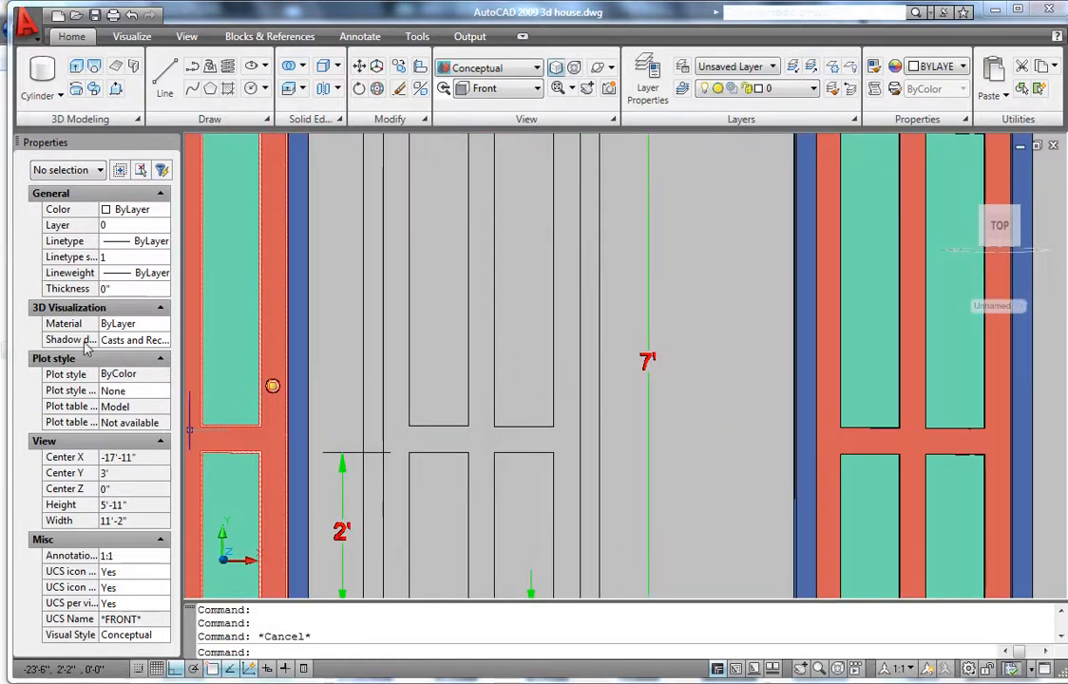
pyautogui.write('c')
pyautogui.press('Return')
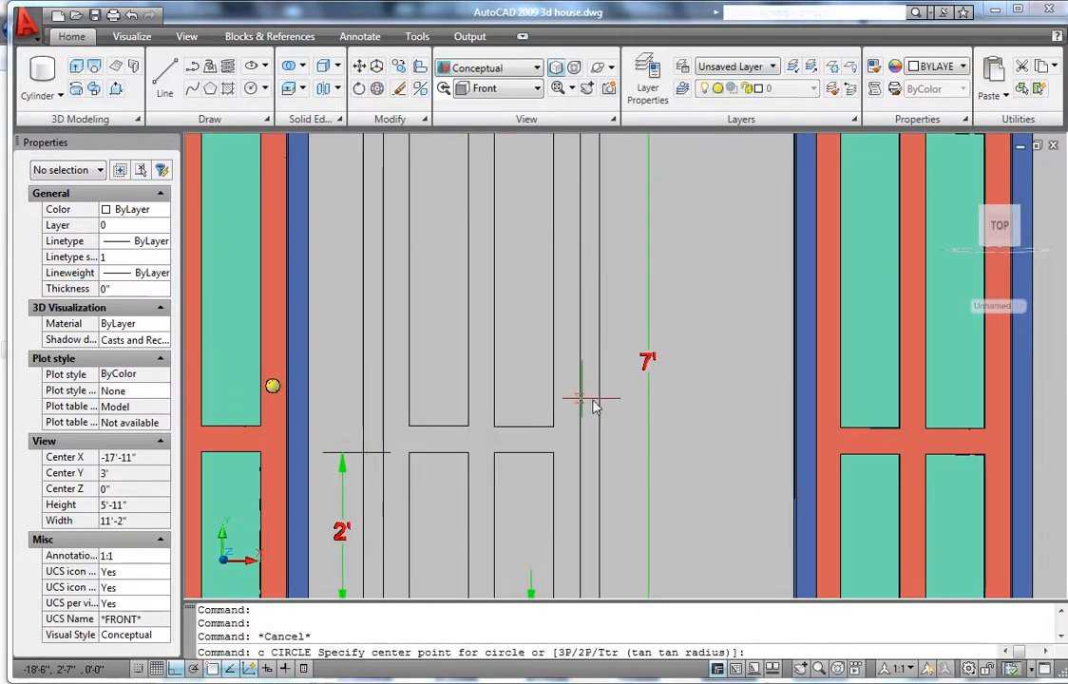
pyautogui.scroll(-7, 627, 414)
pyautogui.scroll(4, 752, 404)
pyautogui.scroll(2, 741, 427)
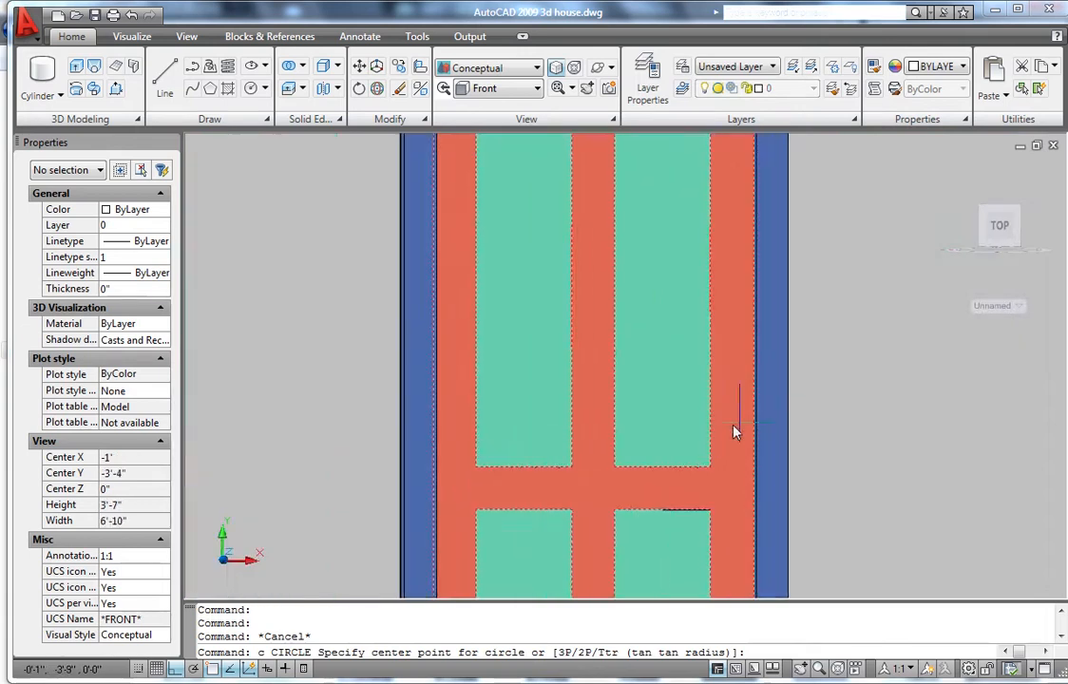
pyautogui.scroll(2, 737, 432)
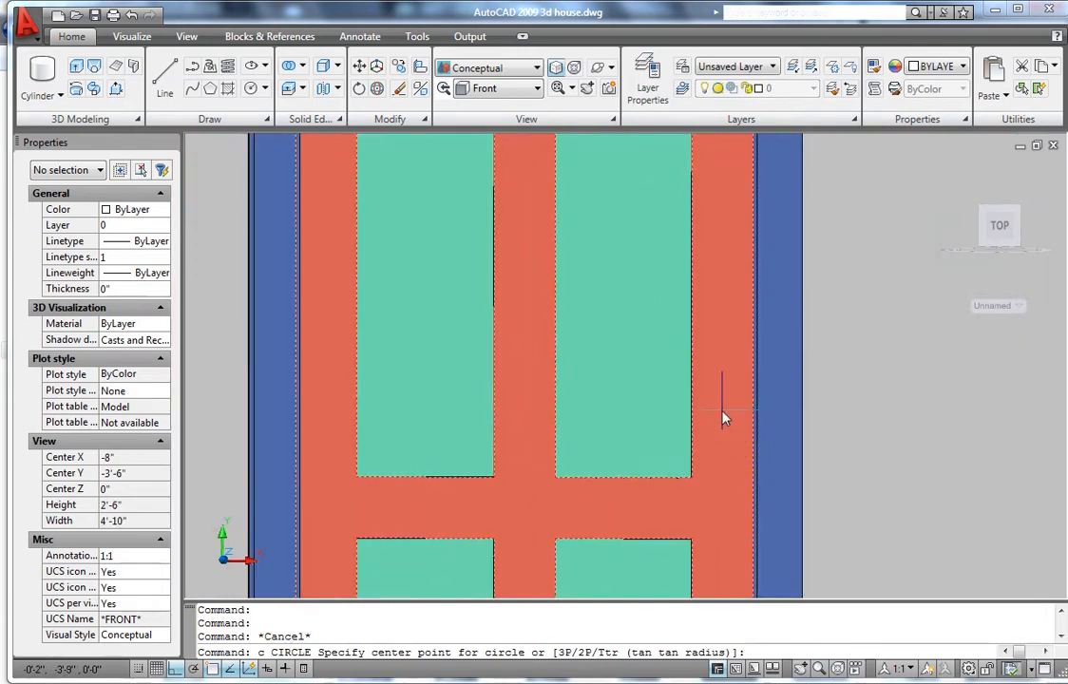
pyautogui.click(724, 418)
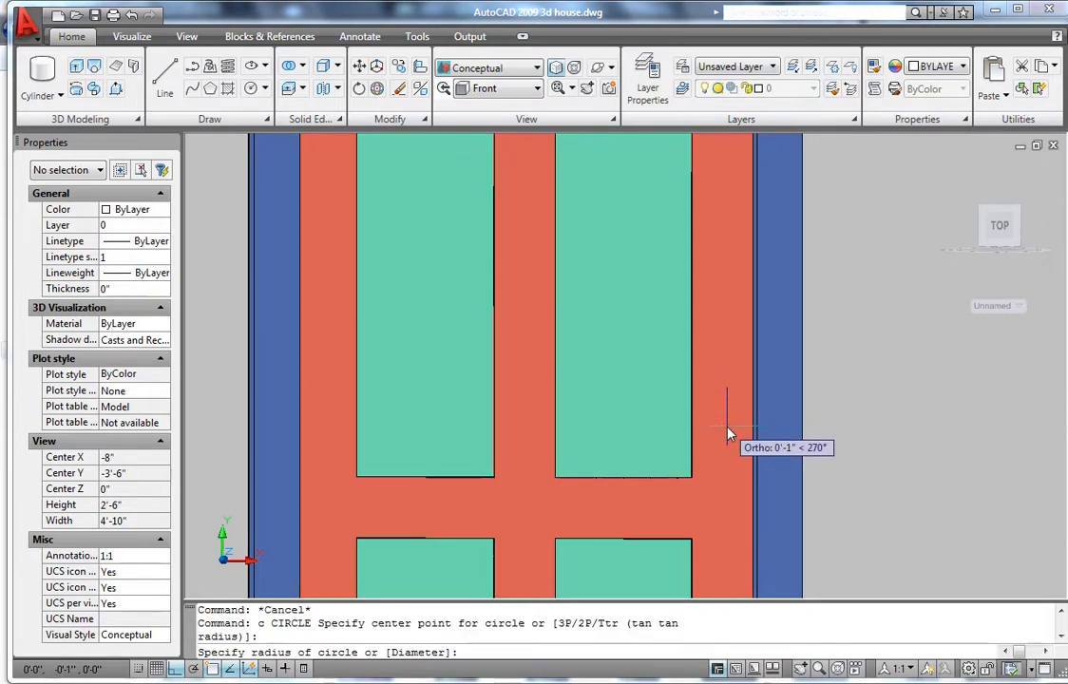
pyautogui.write('.5')
pyautogui.press('Return')
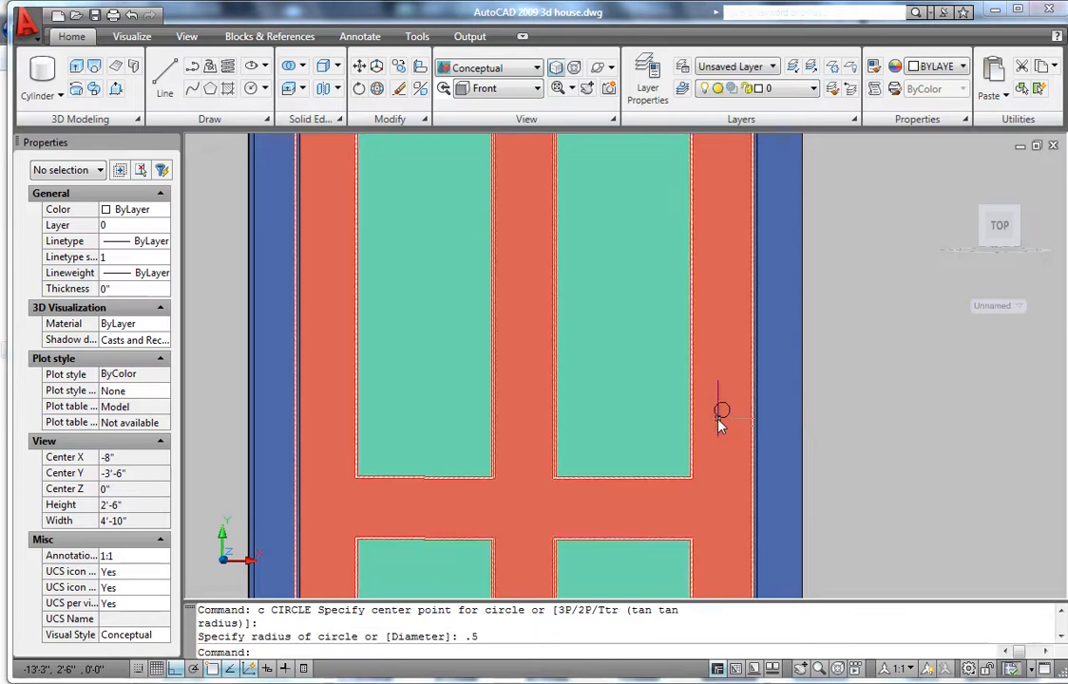
# - Pull the circle out 1.5 as a trial knob, then undo that extrusion
pyautogui.scroll(3, 722, 427)
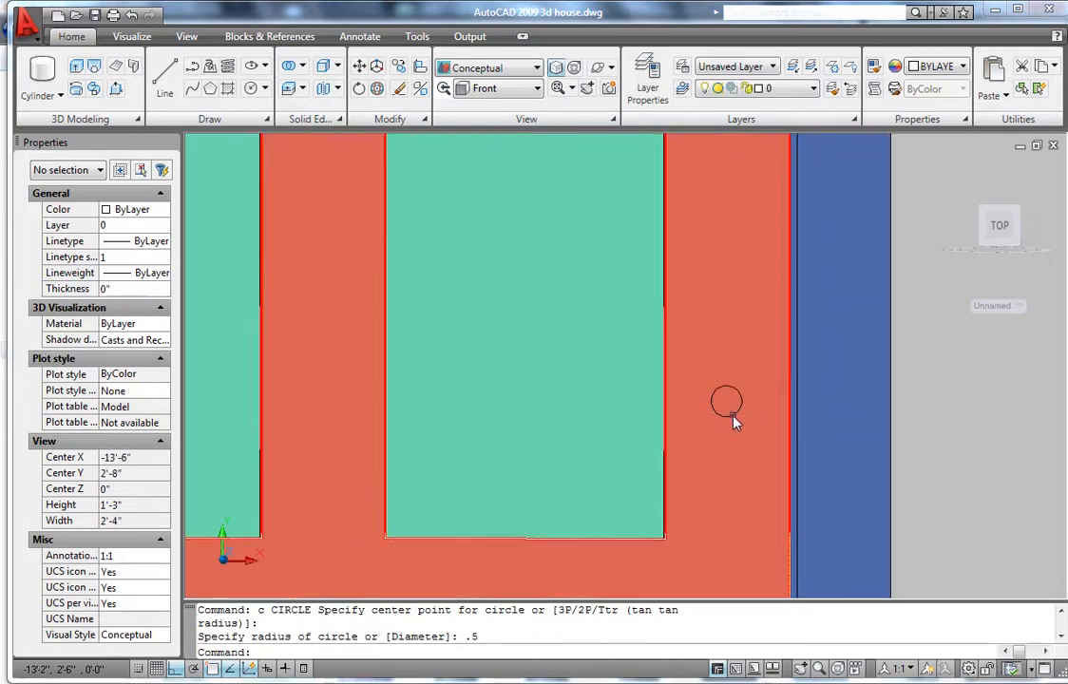
pyautogui.keyDown('ctrl'); pyautogui.keyDown('alt'); pyautogui.click(730, 403); pyautogui.keyUp('alt'); pyautogui.keyUp('ctrl')
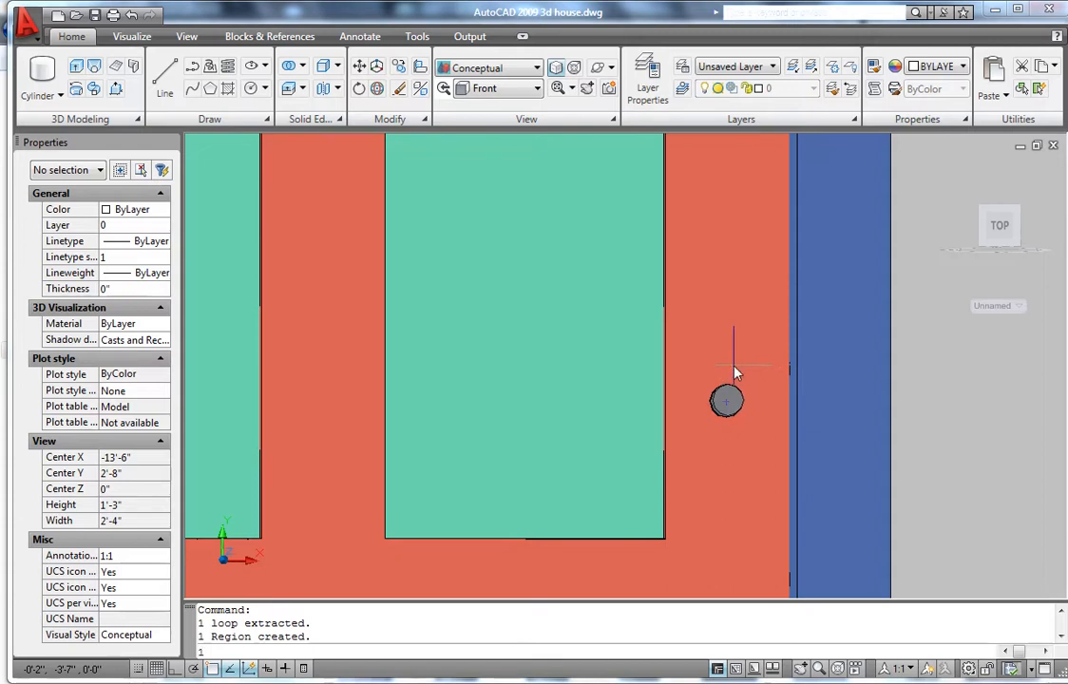
pyautogui.write('1.5')
pyautogui.press('Return')
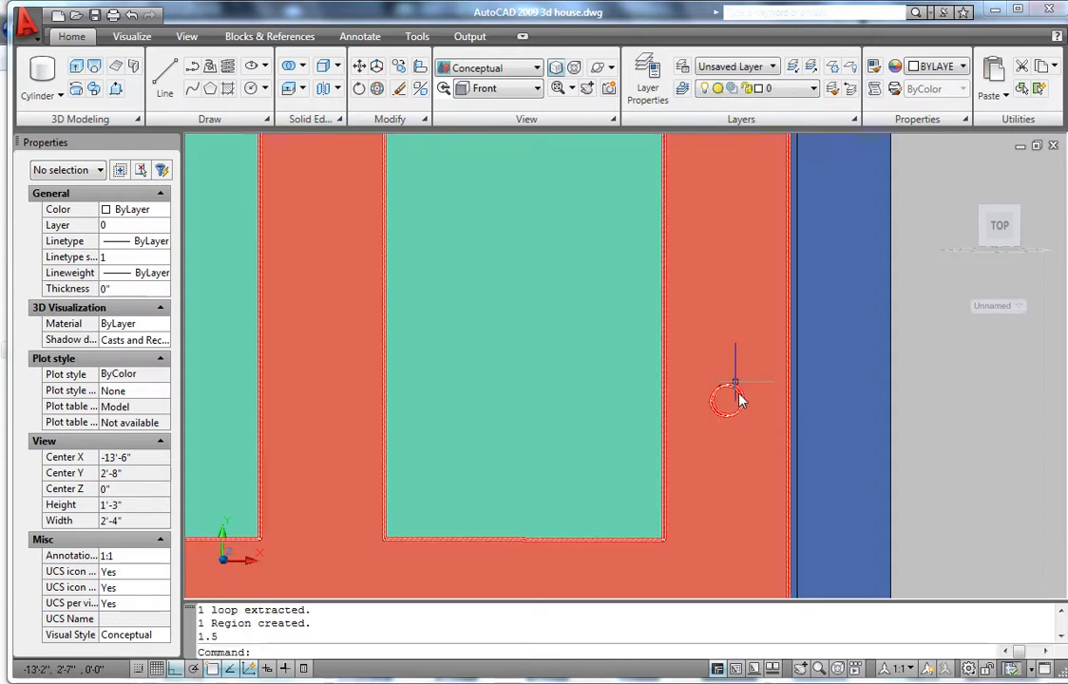
pyautogui.write('u')
pyautogui.press('Return')
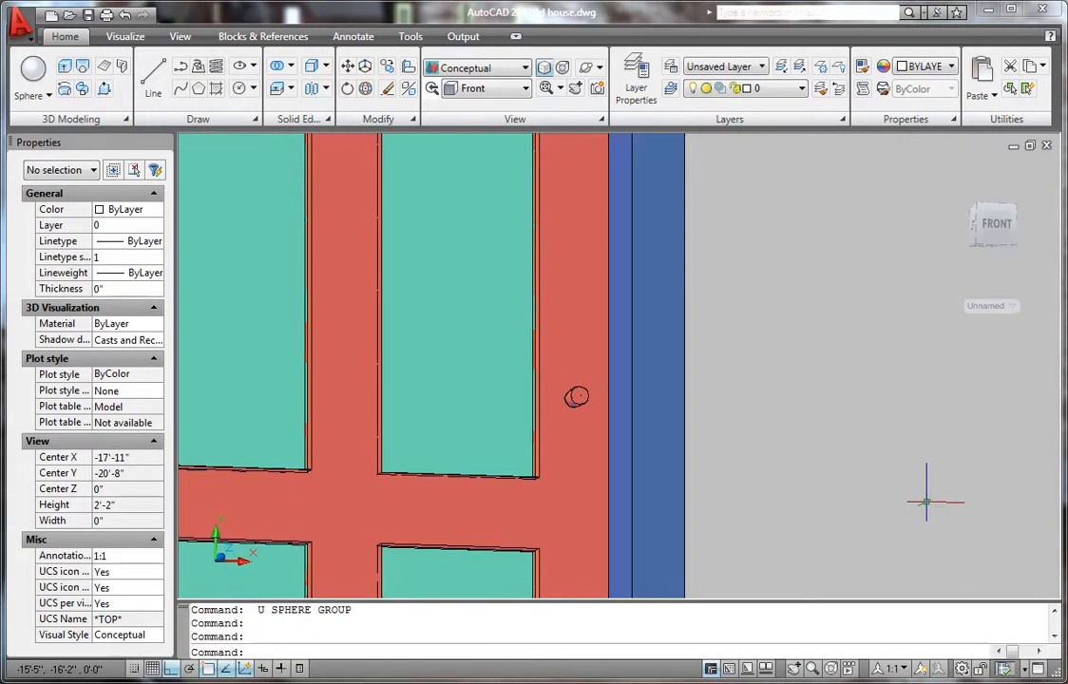
# - Create a radius-1 sphere centred on the doorknob circle
pyautogui.scroll(3, 572, 415)
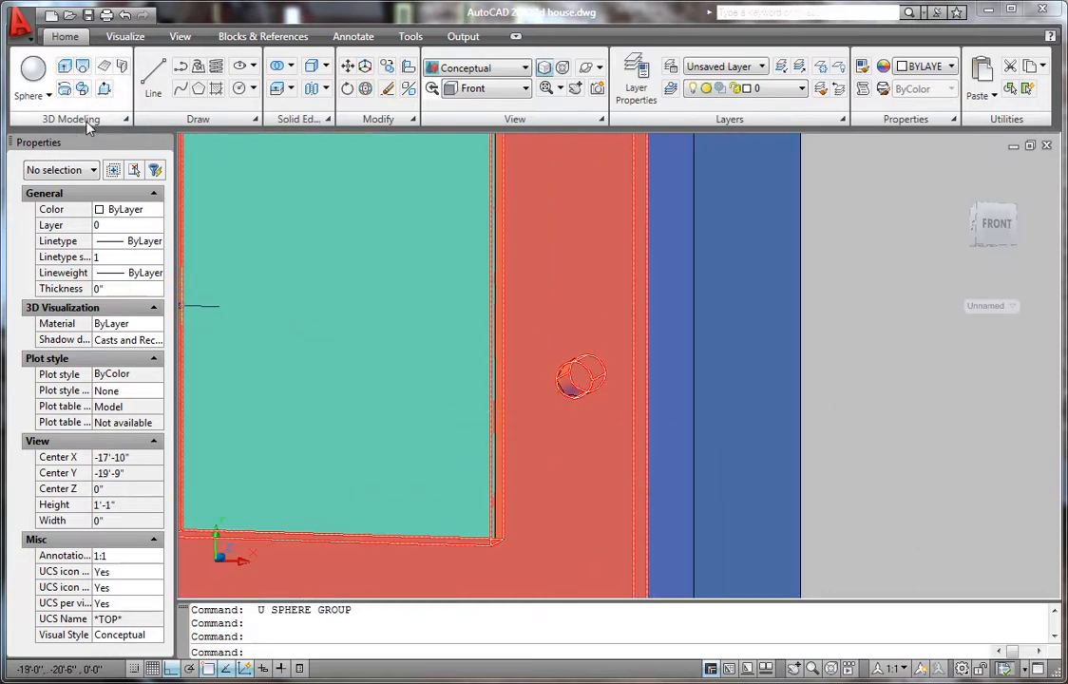
pyautogui.click(47, 98)
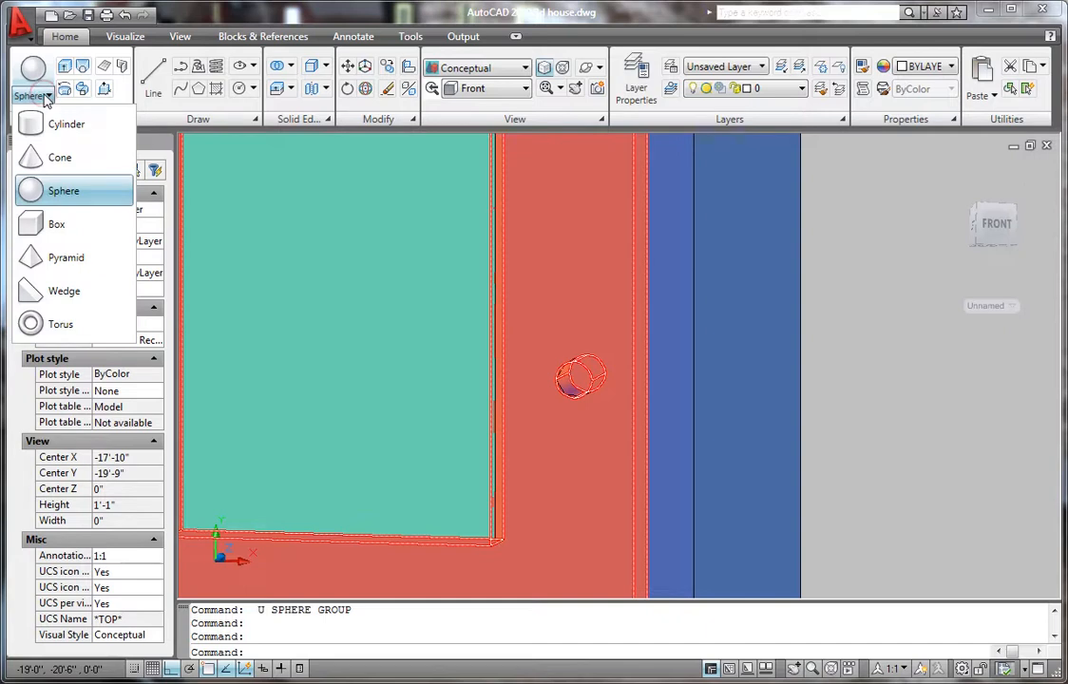
pyautogui.click(64, 191)
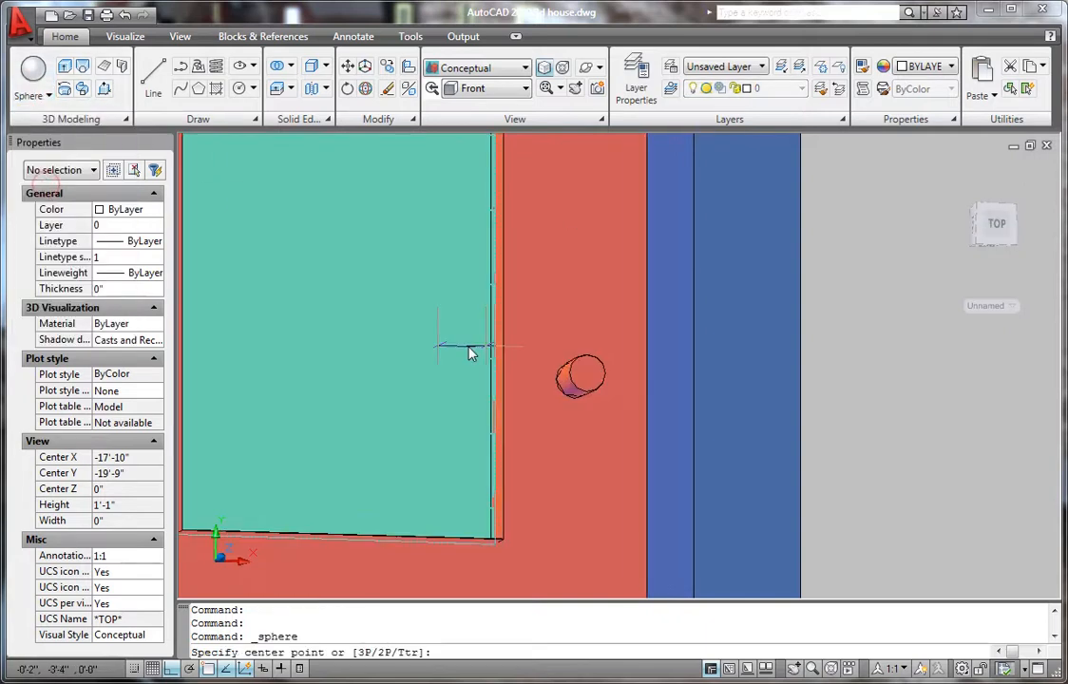
pyautogui.scroll(2, 586, 380)
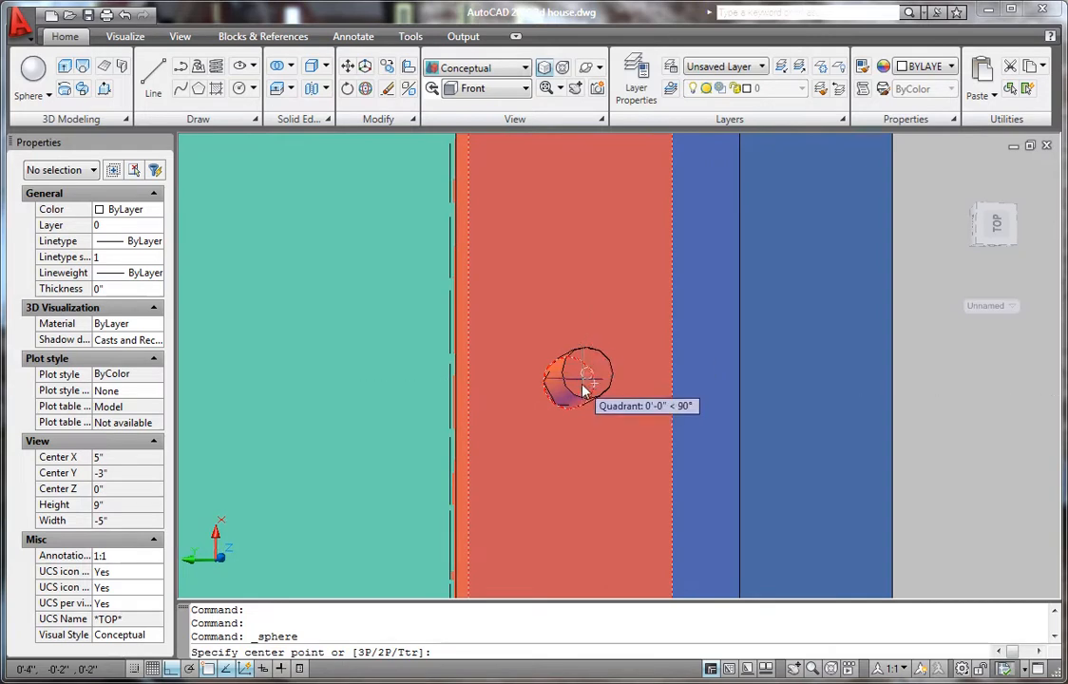
pyautogui.click(586, 382)
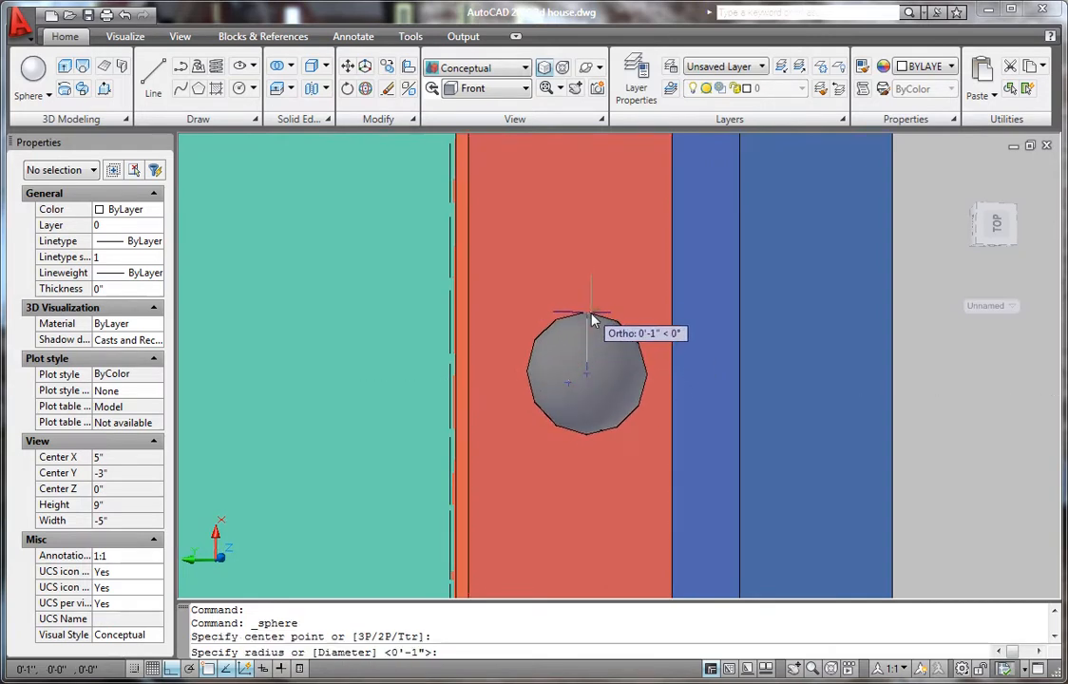
pyautogui.press('Return')
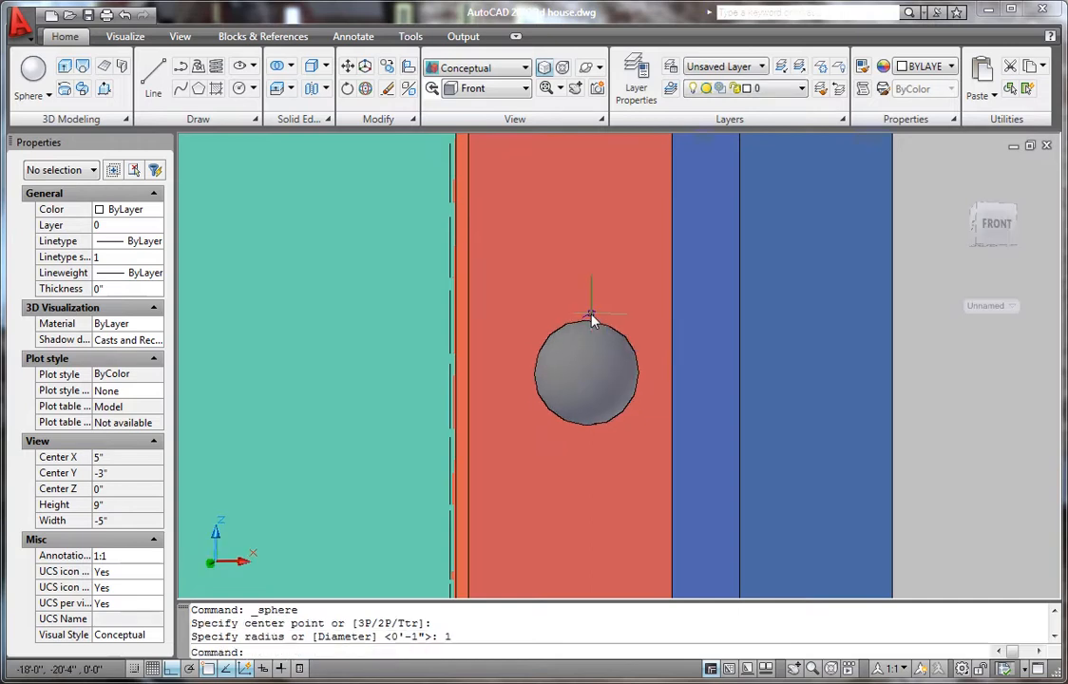
# - Set the sphere's color to Yellow in Properties, then clear the selection
pyautogui.click(587, 371)
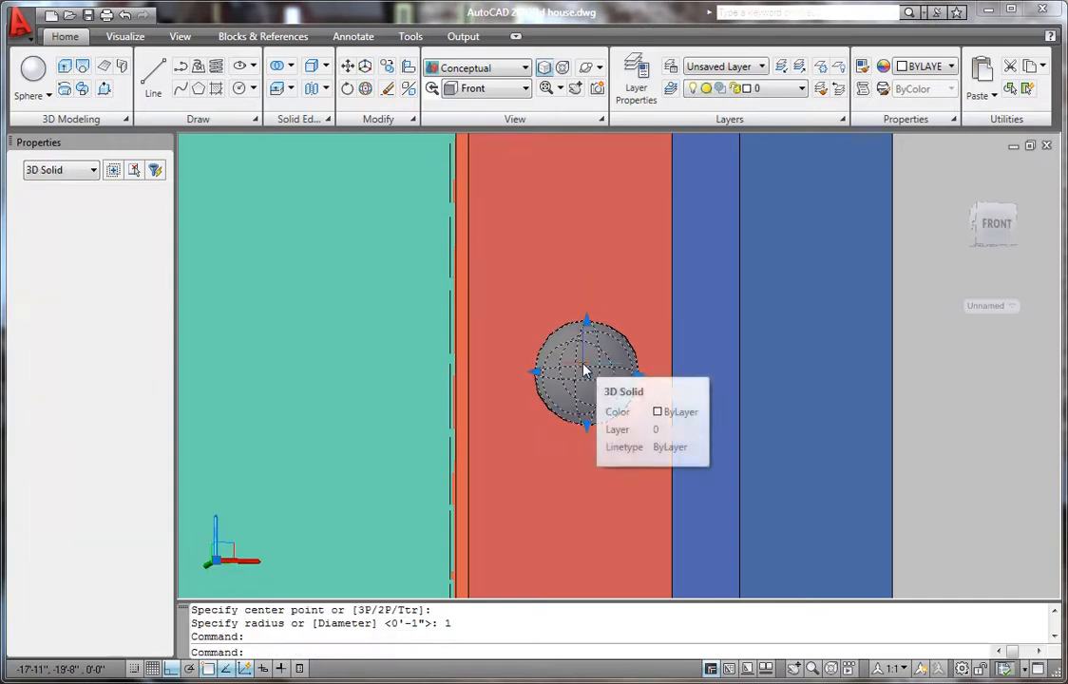
pyautogui.click(135, 211)
pyautogui.click(133, 211)
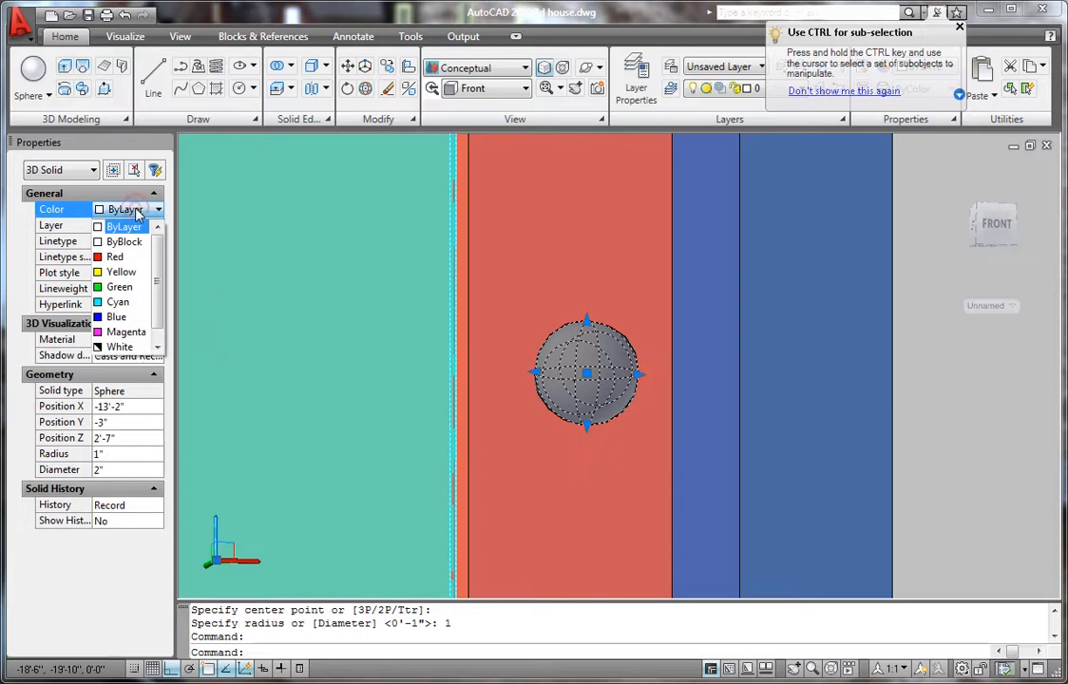
pyautogui.click(122, 273)
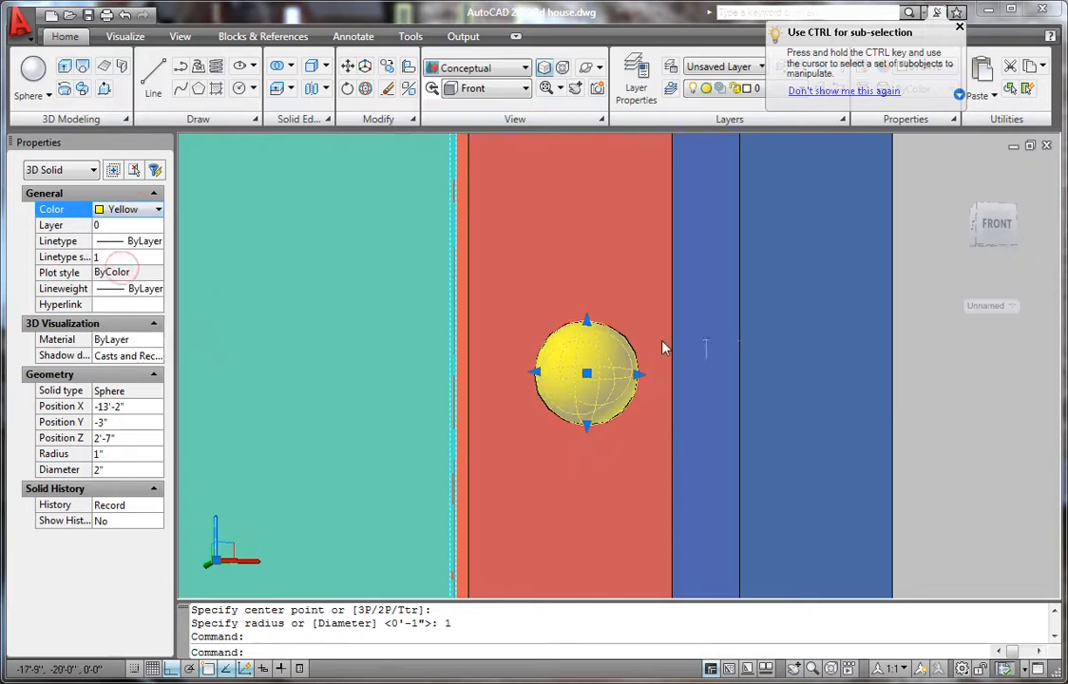
pyautogui.scroll(-5, 632, 346)
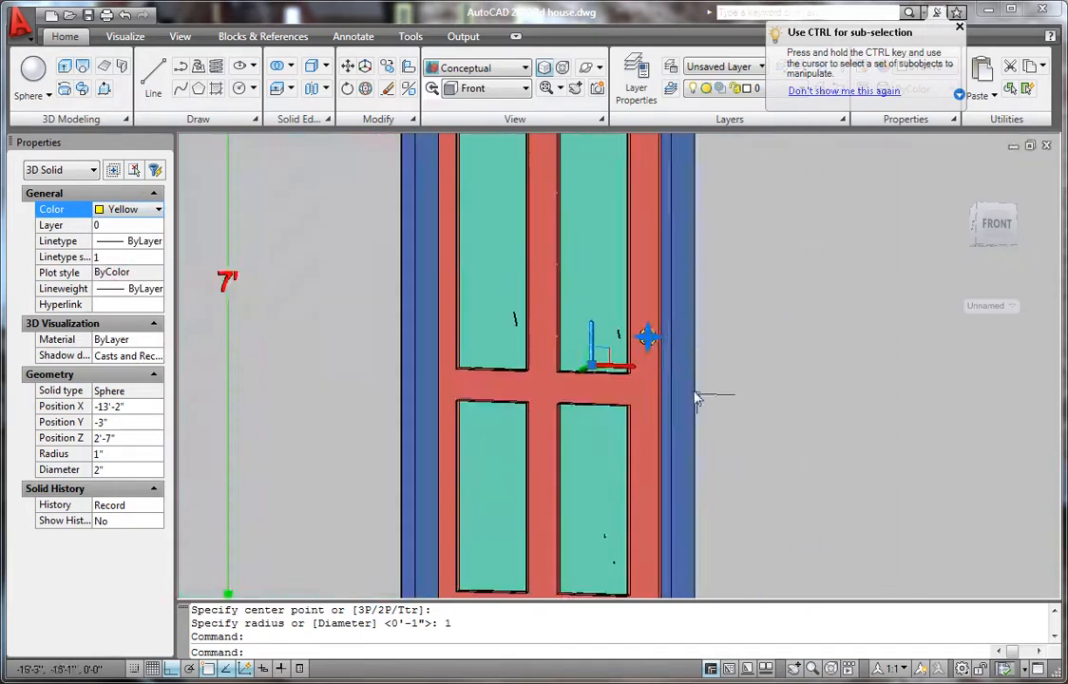
pyautogui.press('Escape')
pyautogui.click(722, 333)
pyautogui.press('Escape')
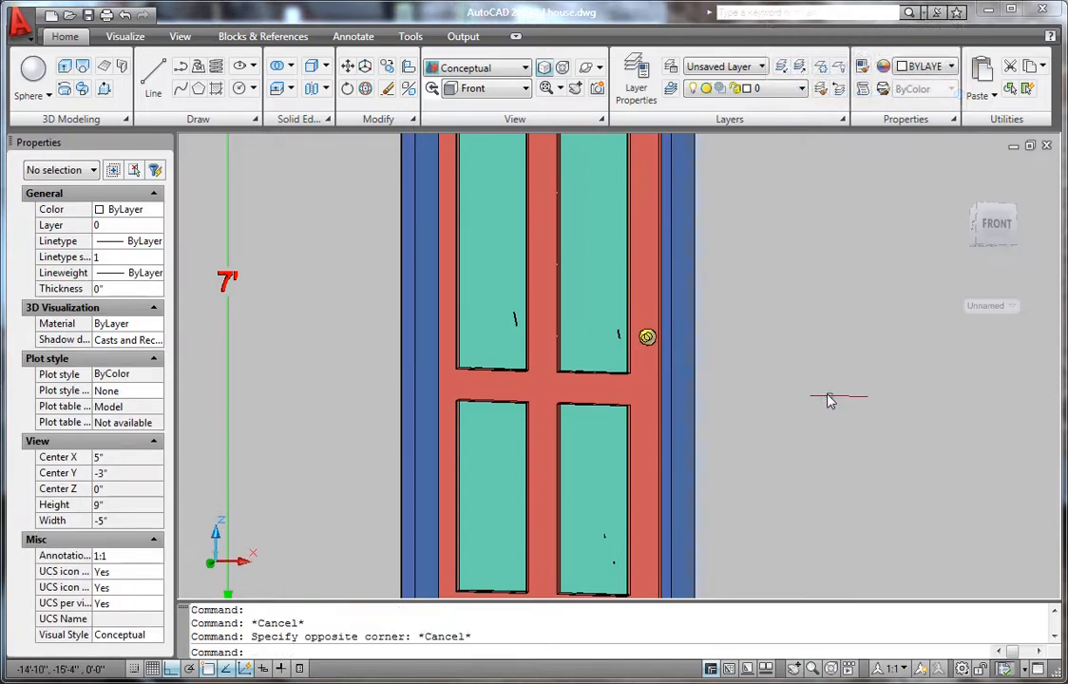
# - Switch the viewport to the Front preset view
pyautogui.scroll(1, 803, 386)
pyautogui.scroll(-2, 781, 380)
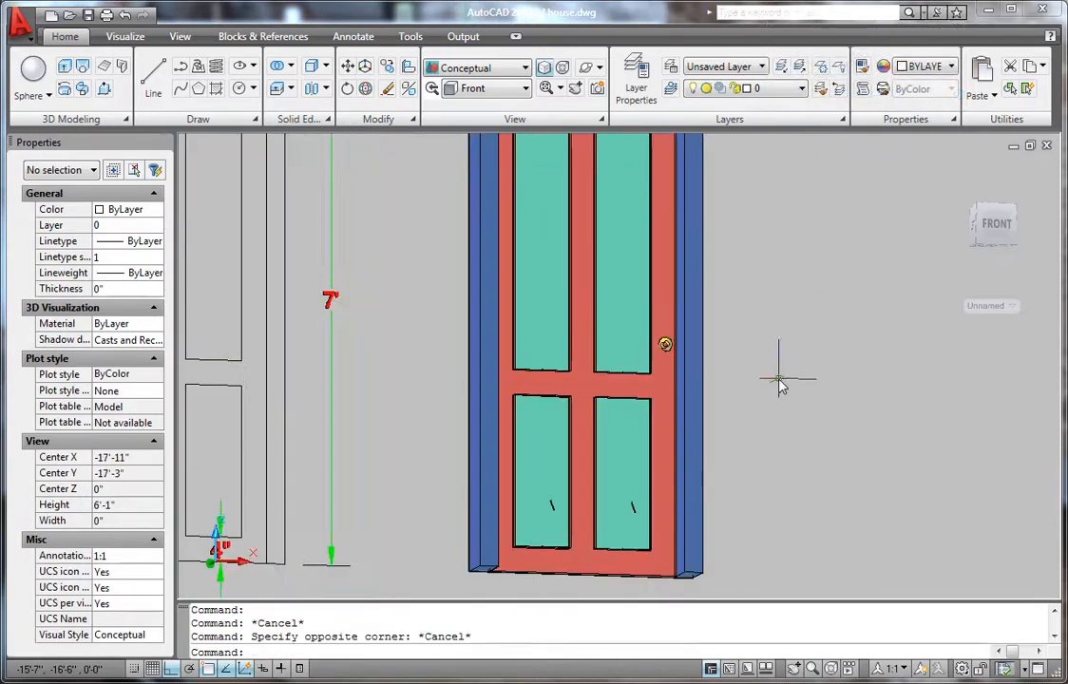
pyautogui.click(514, 89)
pyautogui.click(467, 163)
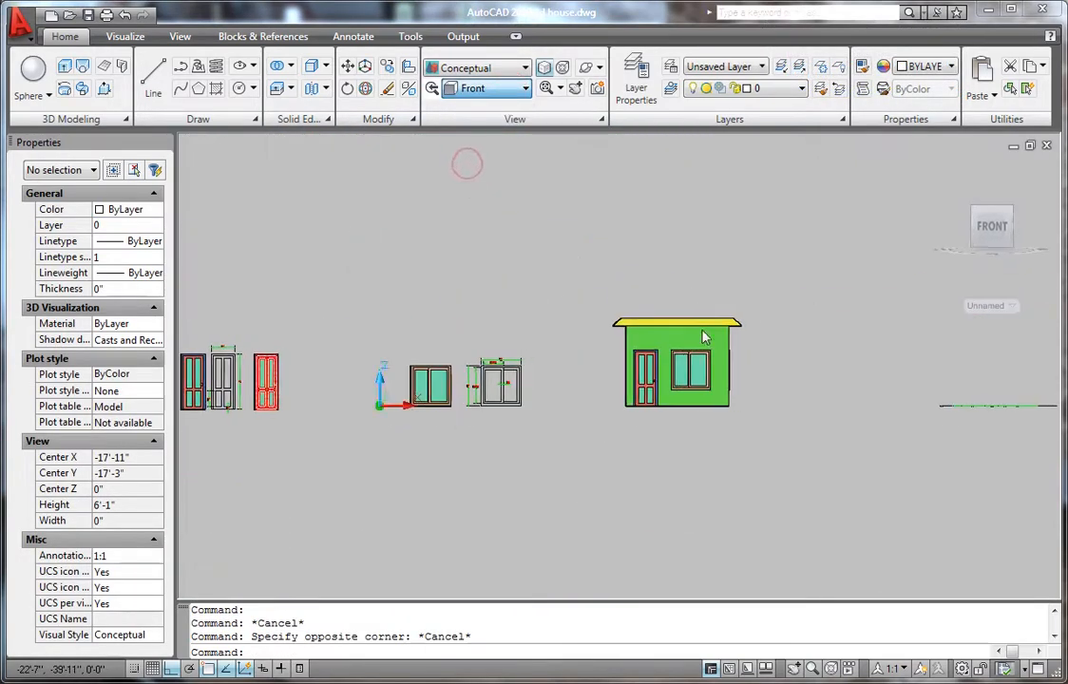
# - Zoom in on the window models and select the left window frame
pyautogui.scroll(8, 422, 419)
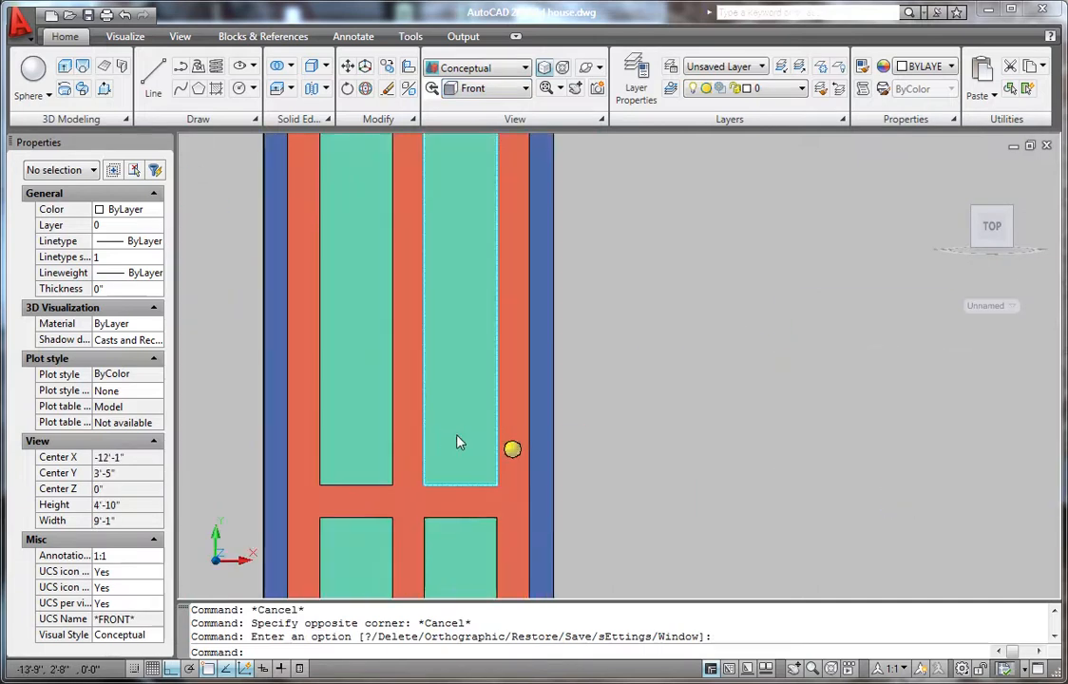
pyautogui.scroll(-4, 465, 438)
pyautogui.scroll(4, 486, 444)
pyautogui.scroll(-2, 492, 423)
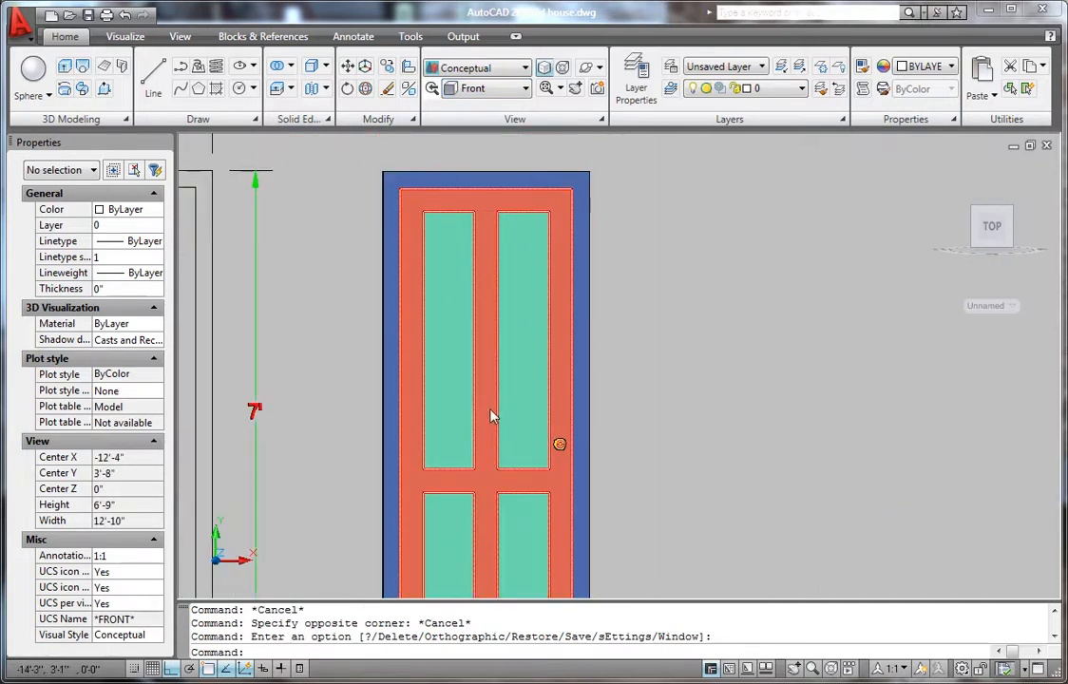
pyautogui.scroll(-6, 492, 417)
pyautogui.scroll(-4, 529, 397)
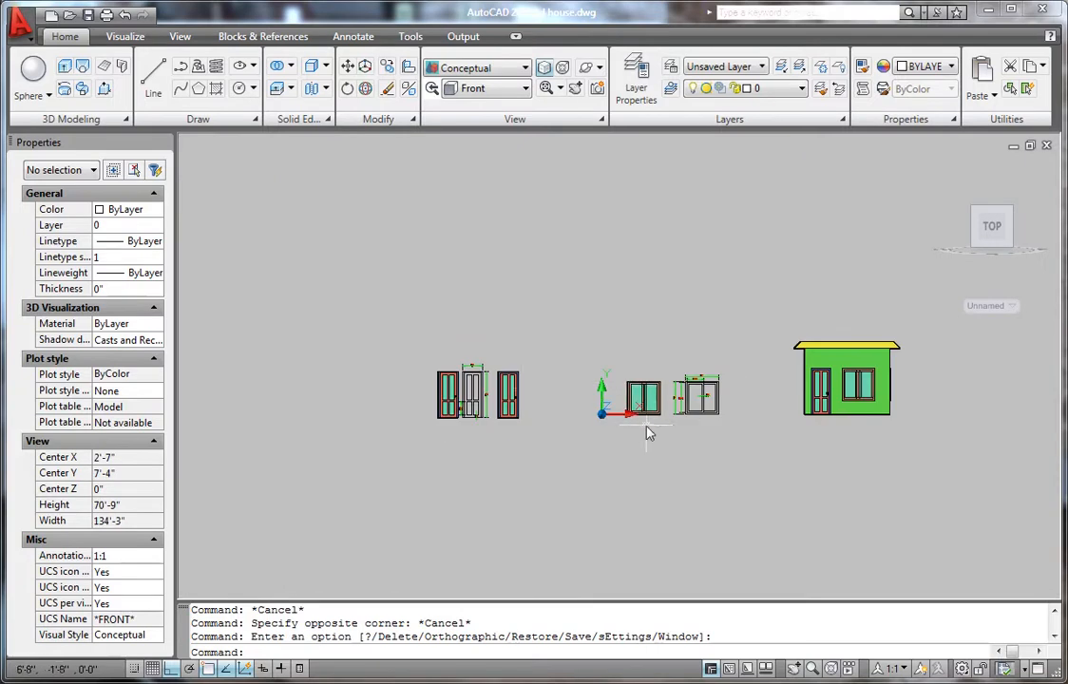
pyautogui.scroll(5, 647, 361)
pyautogui.scroll(3, 644, 363)
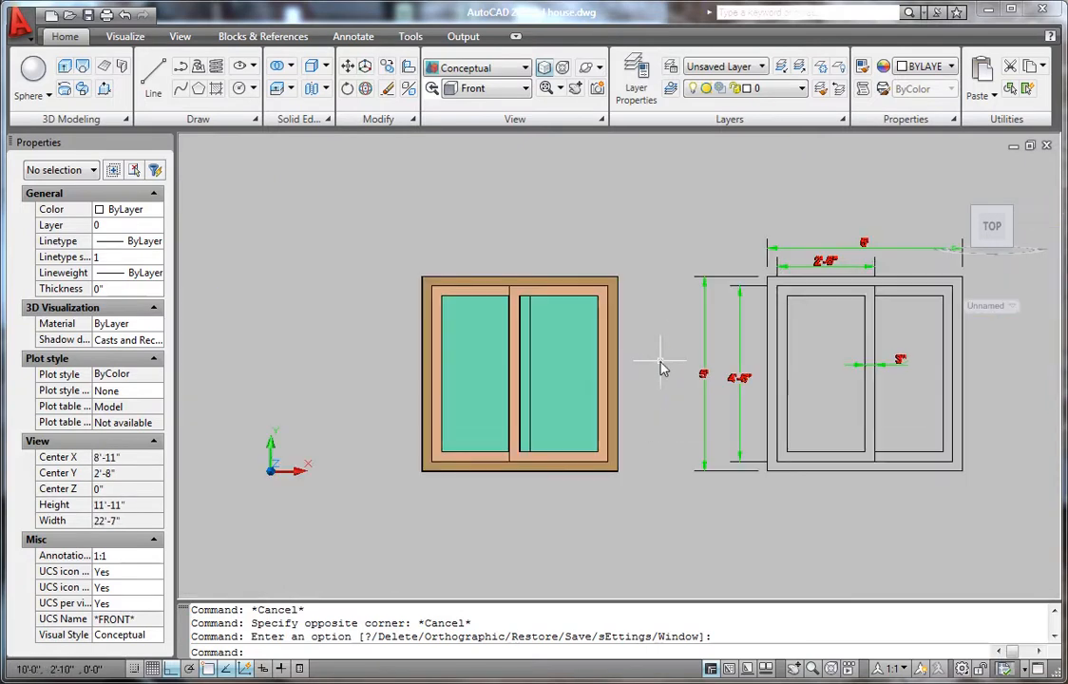
pyautogui.scroll(3, 494, 404)
pyautogui.scroll(-2, 513, 423)
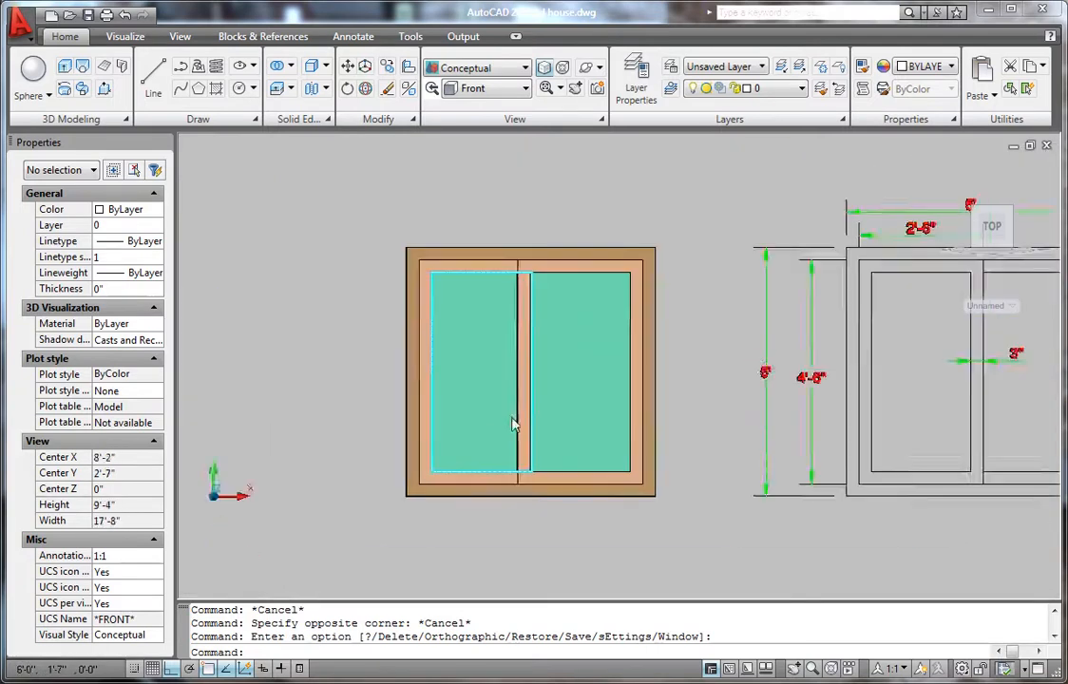
pyautogui.scroll(-4, 512, 419)
pyautogui.scroll(8, 865, 386)
pyautogui.scroll(-7, 636, 406)
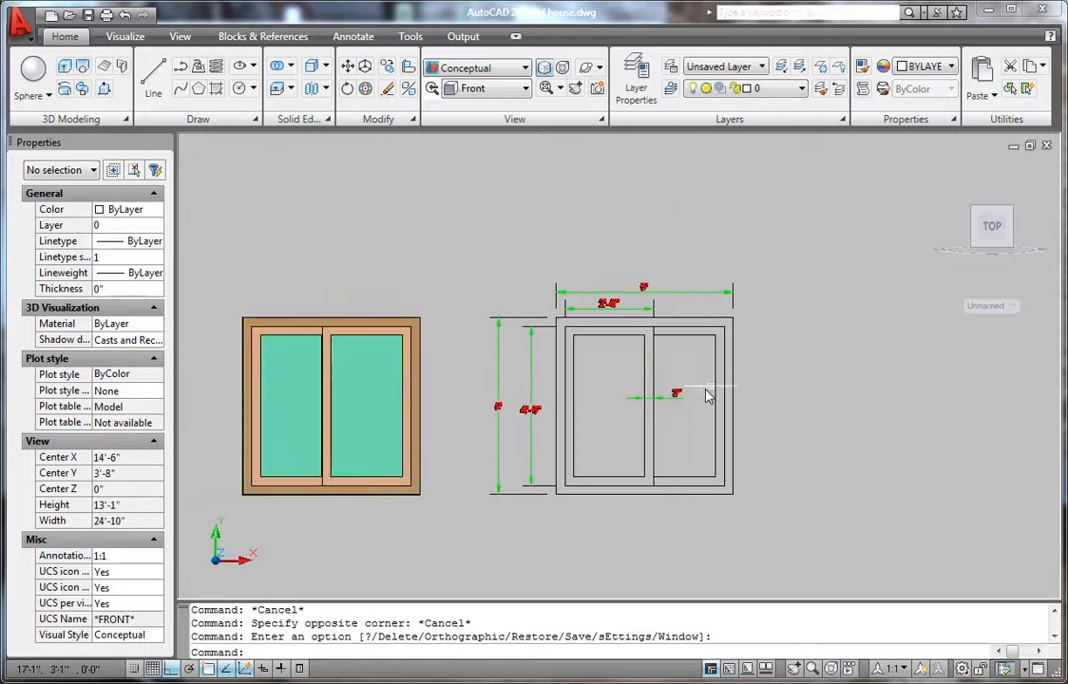
pyautogui.scroll(3, 707, 395)
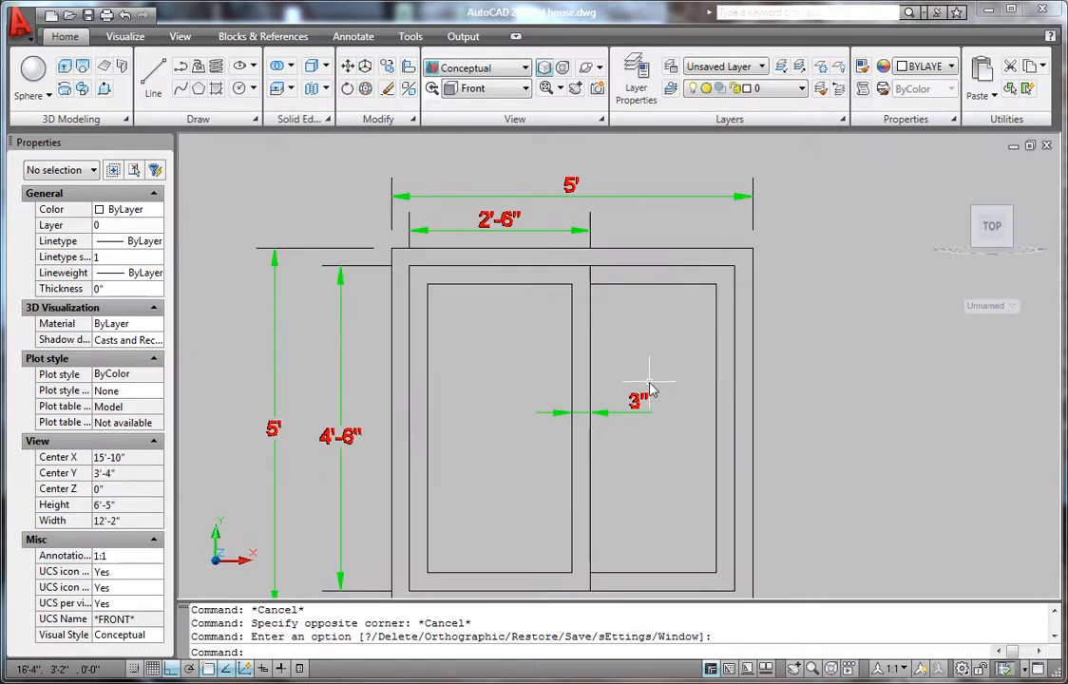
pyautogui.scroll(-2, 639, 392)
pyautogui.scroll(3, 543, 418)
pyautogui.scroll(-4, 570, 390)
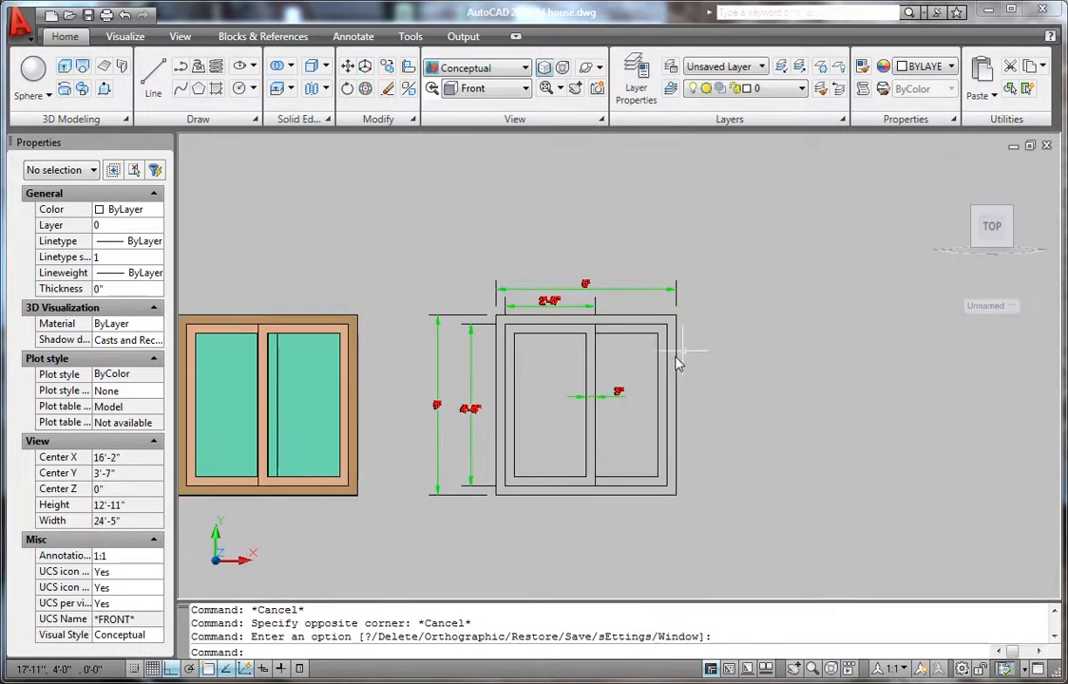
pyautogui.scroll(-1, 636, 341)
pyautogui.scroll(3, 437, 369)
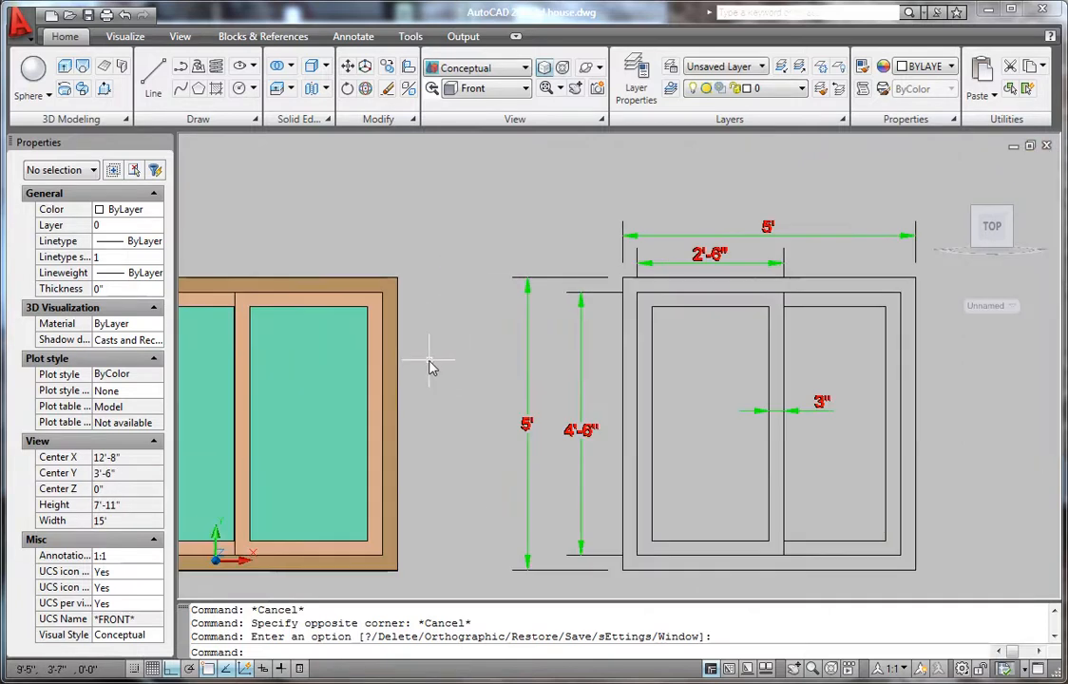
pyautogui.click(396, 282)
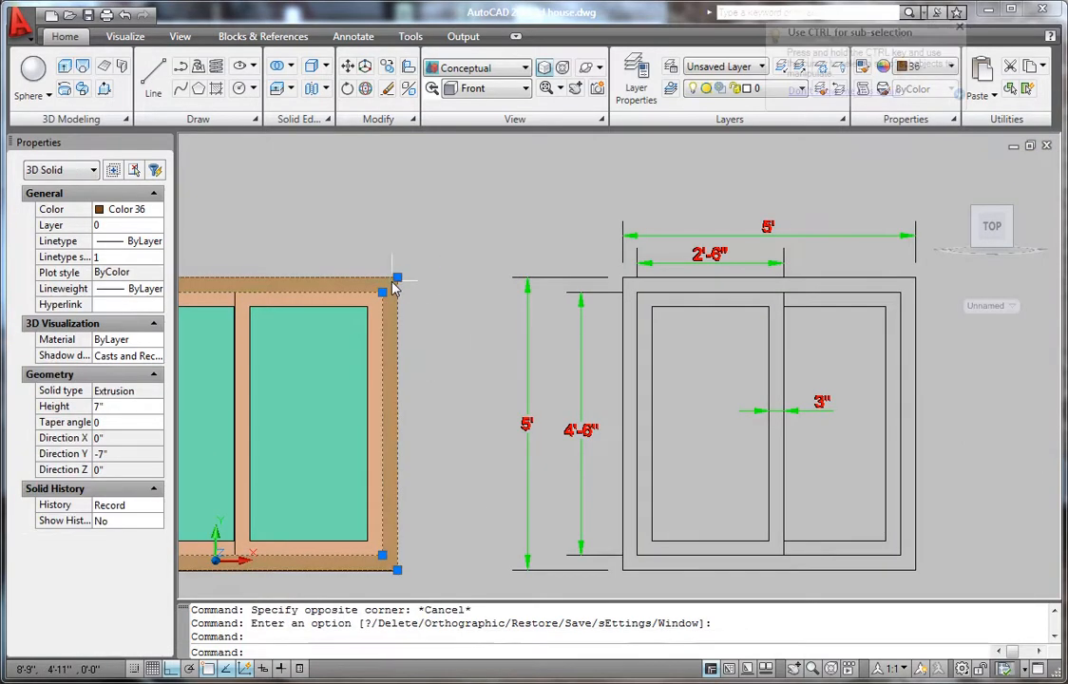
pyautogui.scroll(-5, 460, 352)
pyautogui.scroll(6, 494, 361)
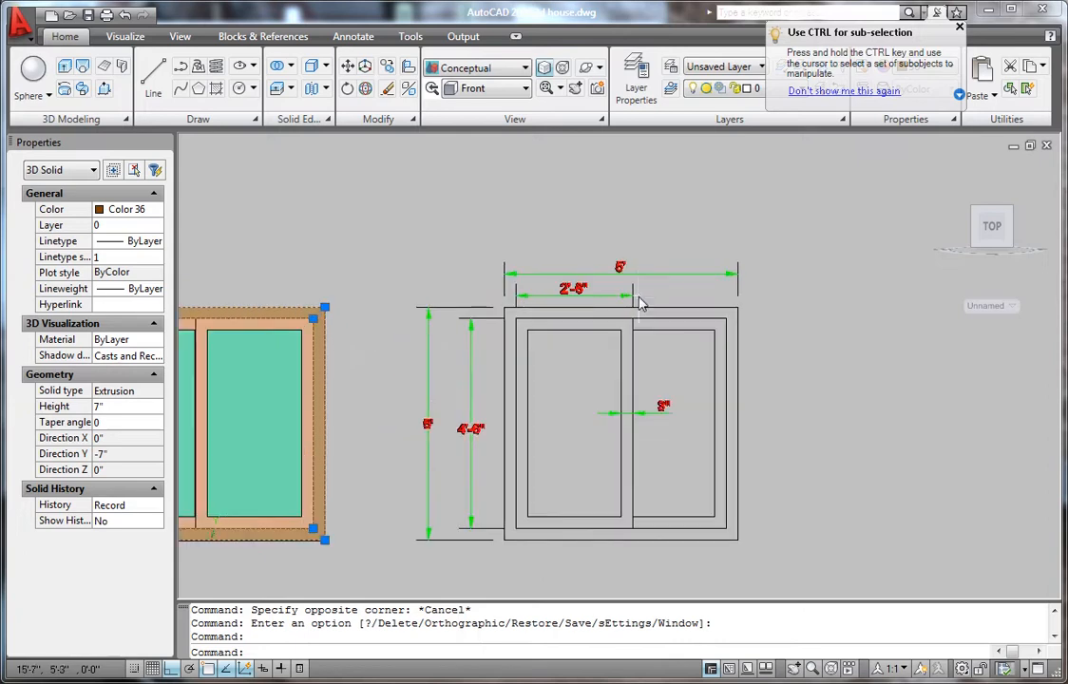
pyautogui.scroll(-6, 618, 270)
pyautogui.scroll(4, 477, 377)
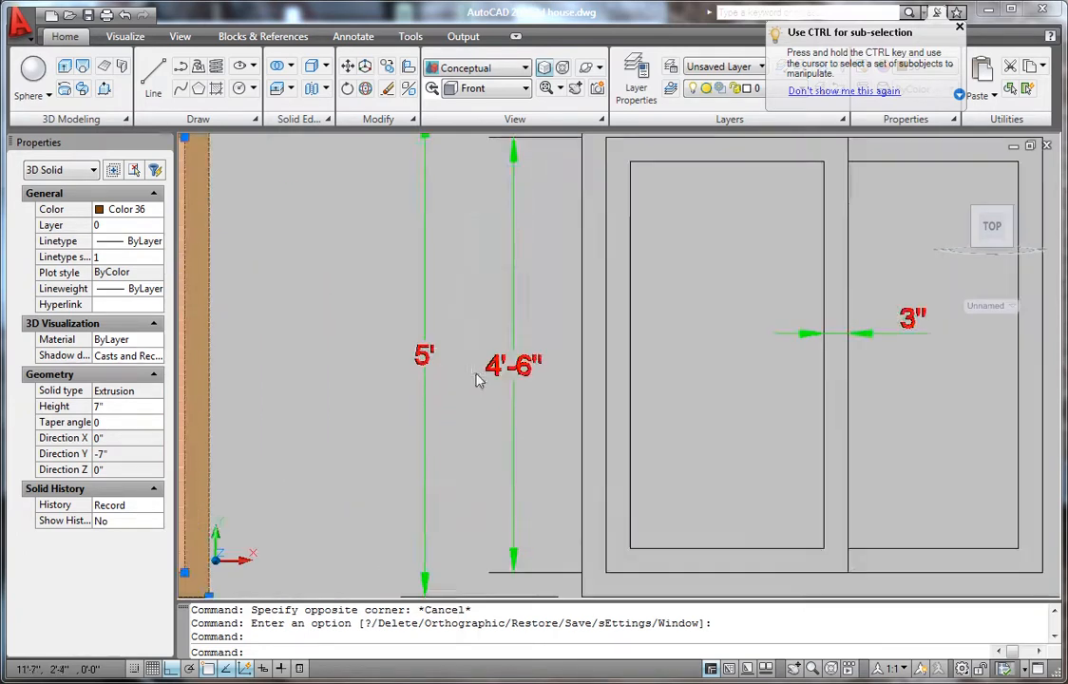
pyautogui.scroll(-2, 433, 348)
pyautogui.press('Escape')
pyautogui.press('Escape')
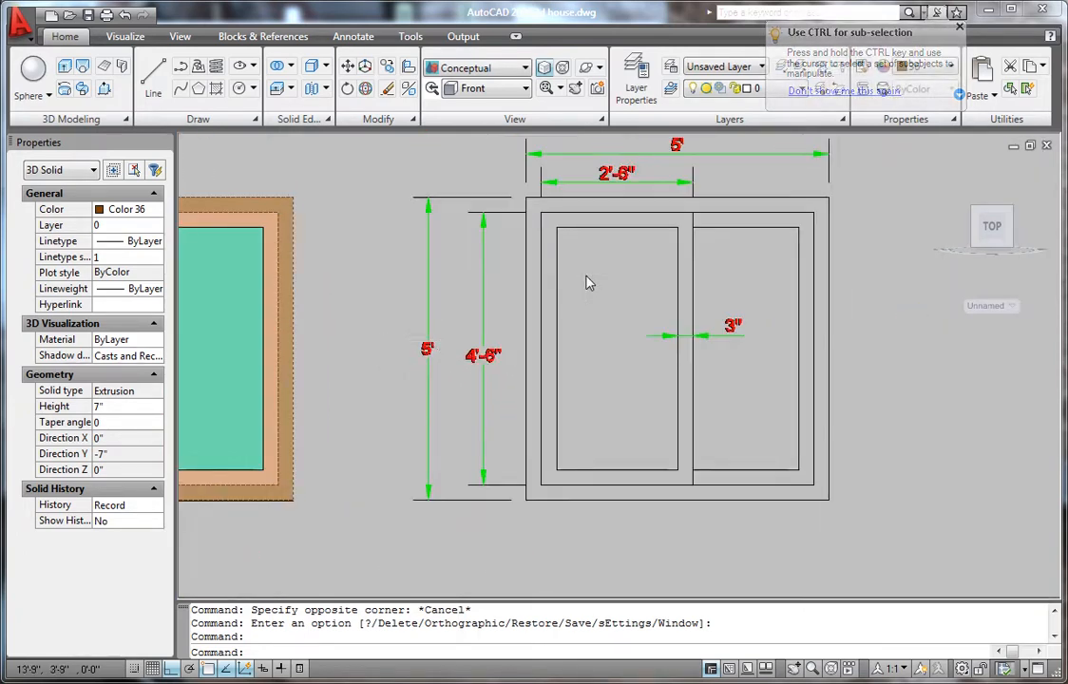
pyautogui.scroll(3, 584, 281)
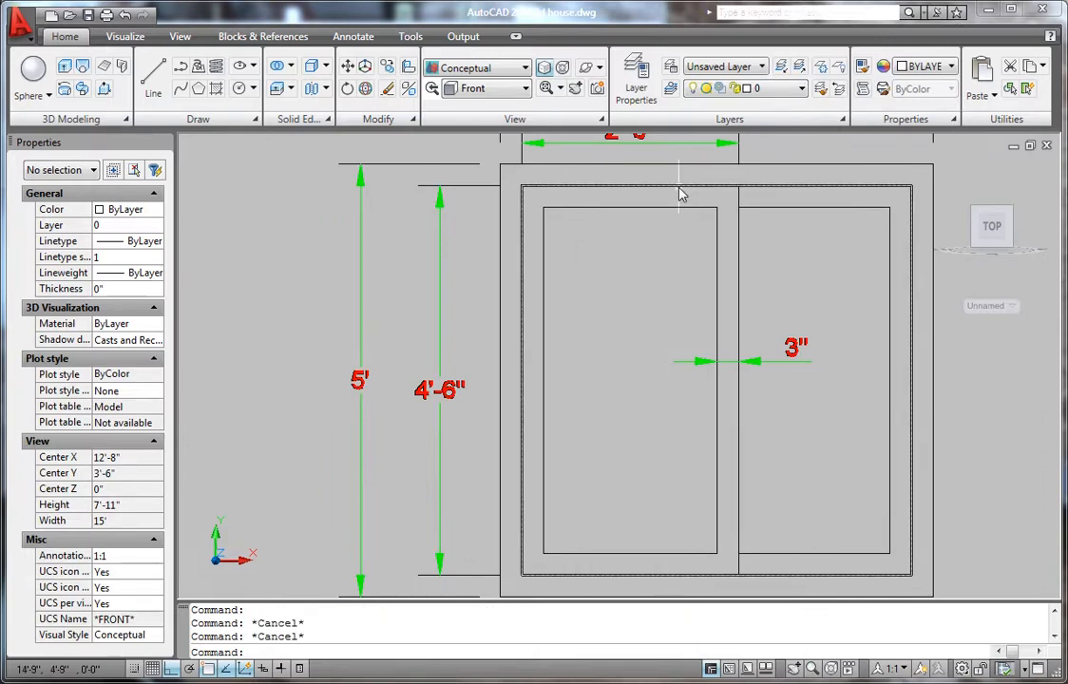
pyautogui.click(740, 211)
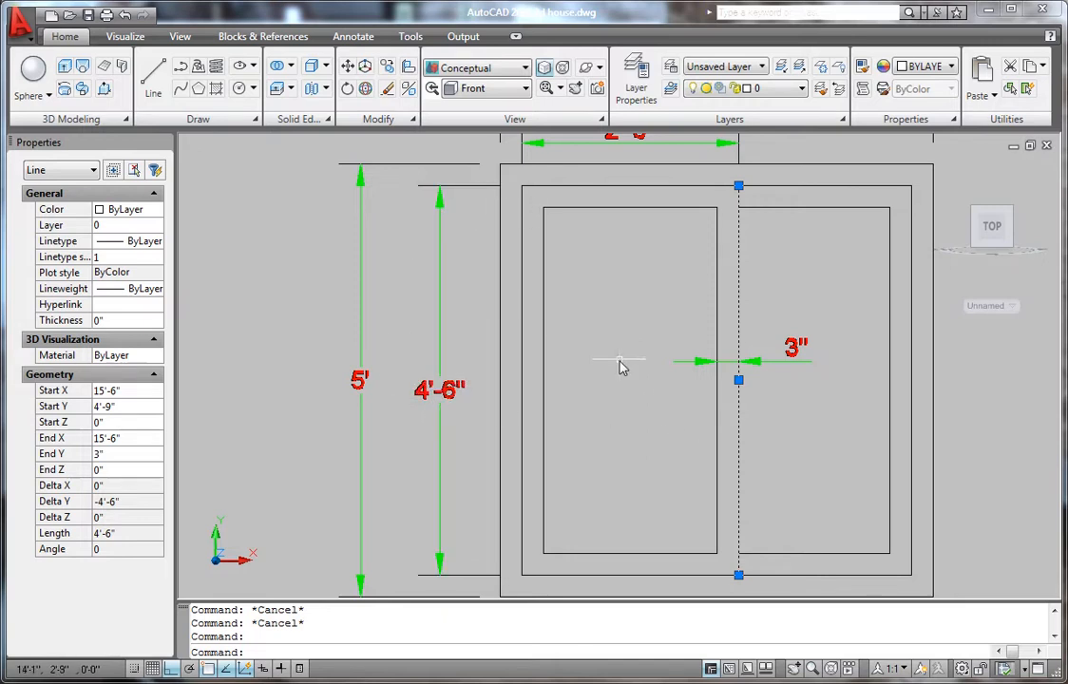
pyautogui.press('Escape')
pyautogui.scroll(-3, 622, 336)
pyautogui.scroll(5, 605, 186)
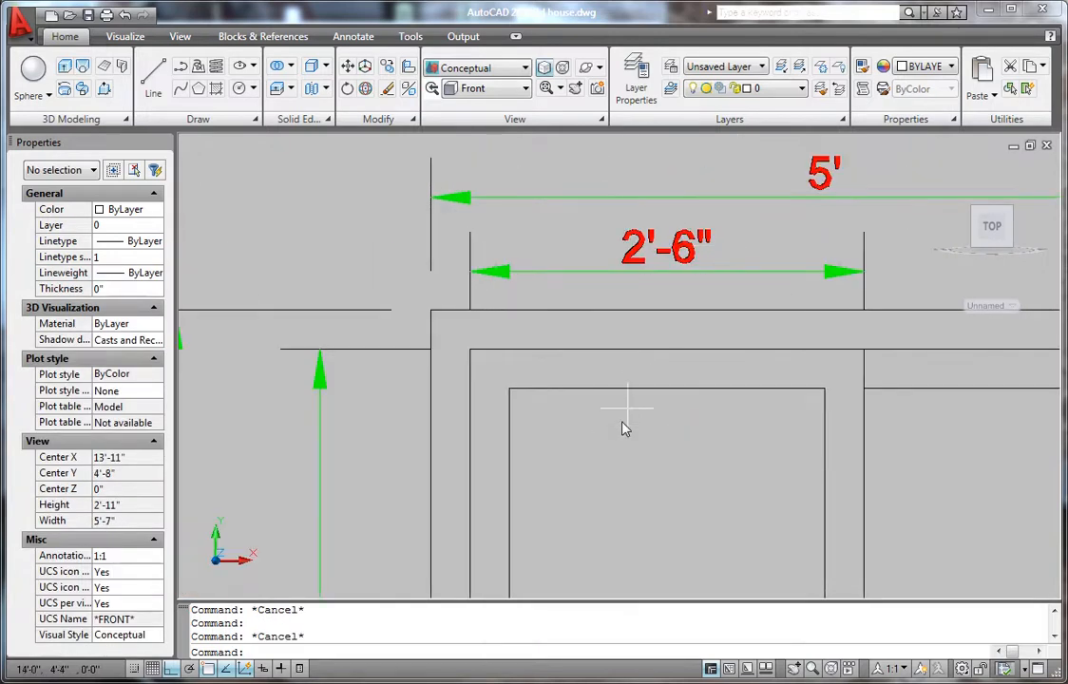
pyautogui.scroll(-10, 623, 428)
pyautogui.scroll(3, 646, 440)
pyautogui.scroll(-2, 600, 558)
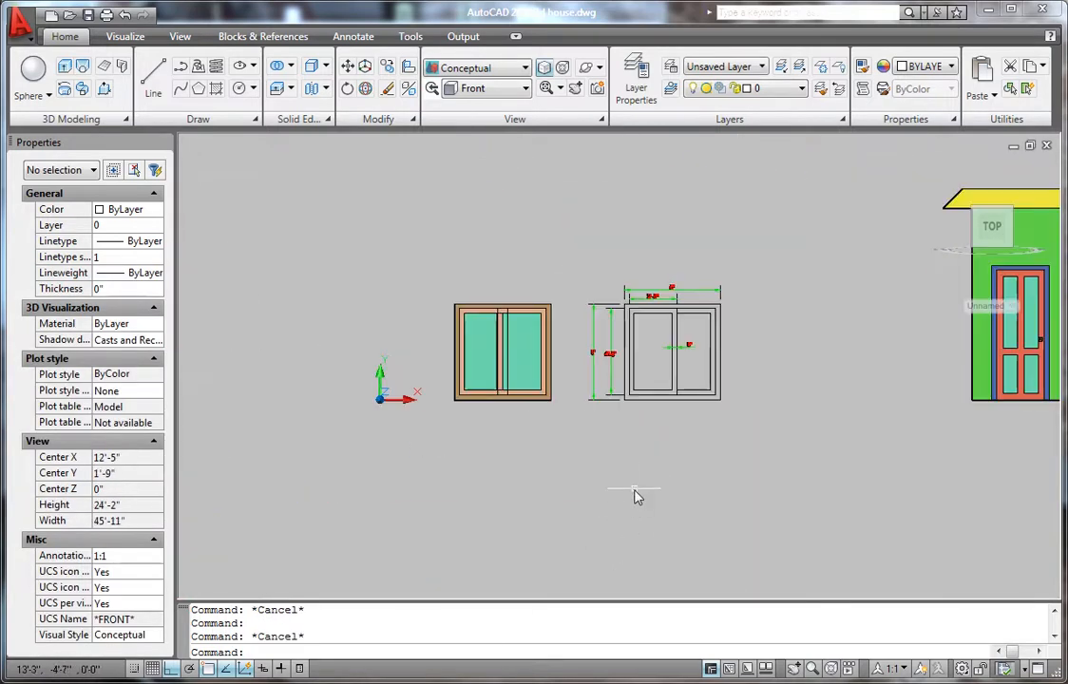
pyautogui.scroll(2, 552, 498)
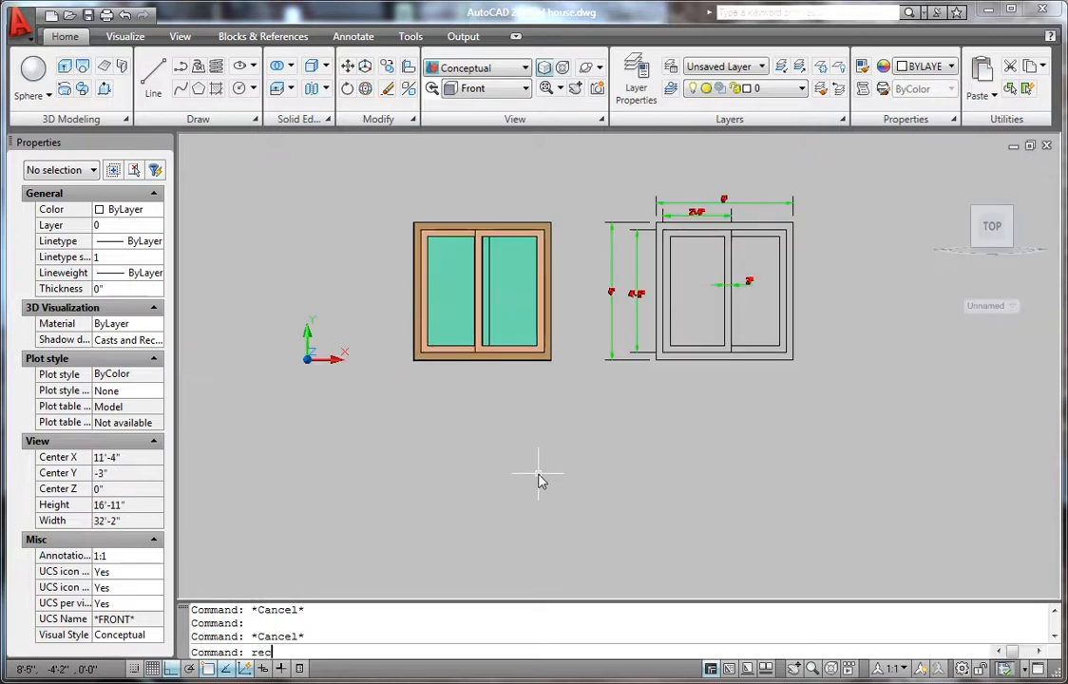
# - Draw a 5' by 5' square below the window drawings
pyautogui.press('Return')
pyautogui.click(513, 556)
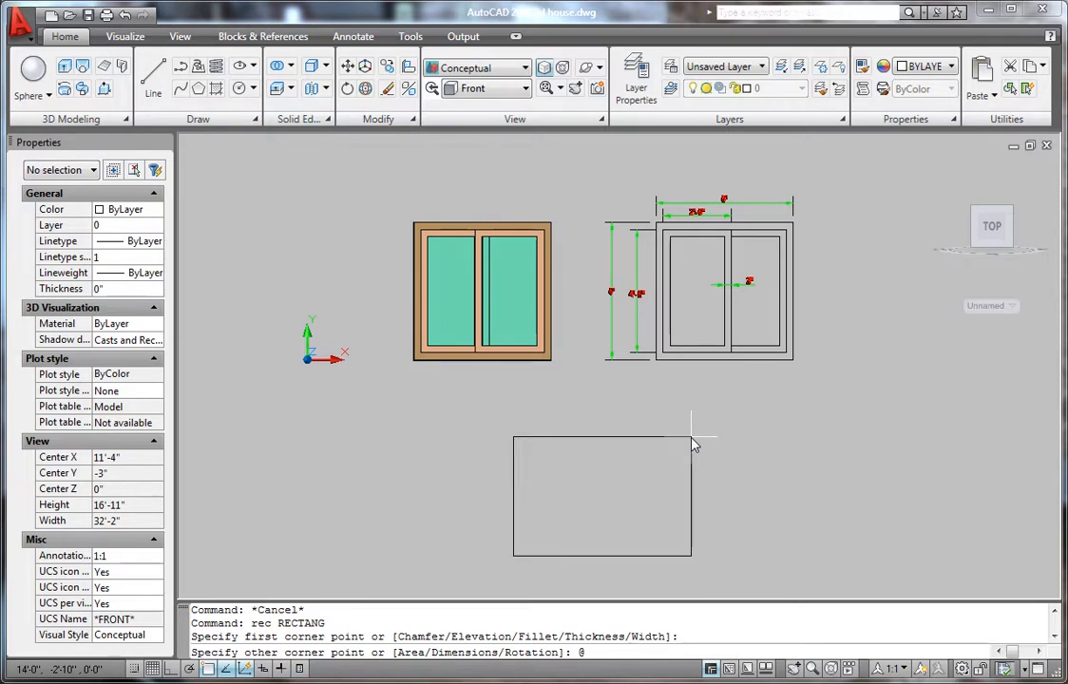
pyautogui.write("5',5'")
pyautogui.press('Return')
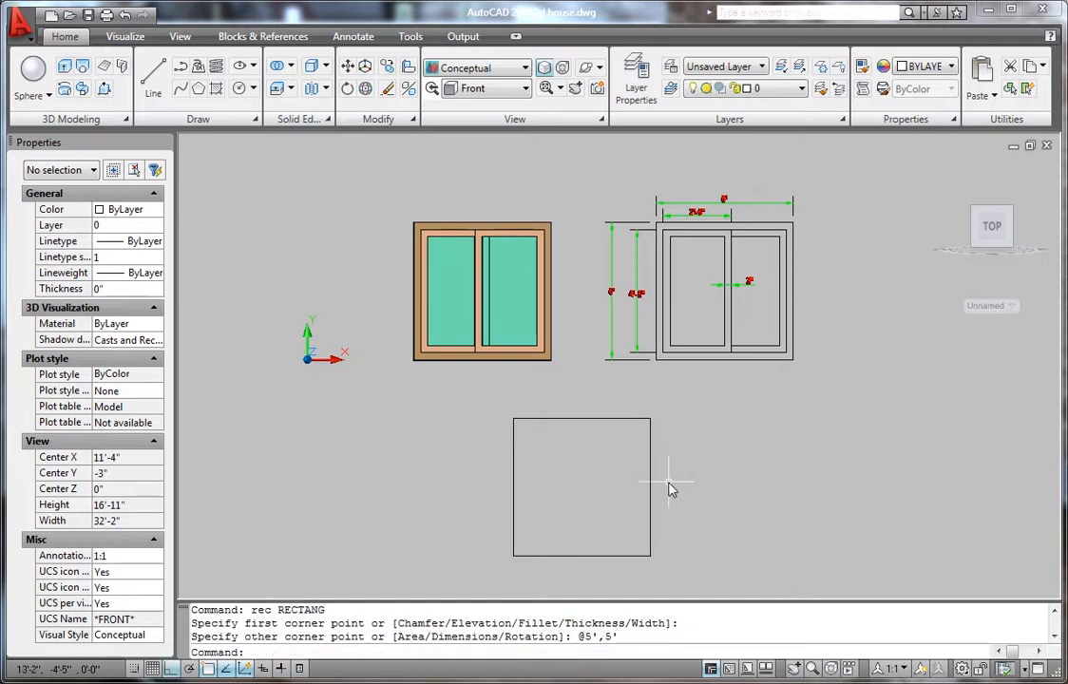
# - Offset the square 3" inward to create an inner outline
pyautogui.write('o')
pyautogui.press('Return')
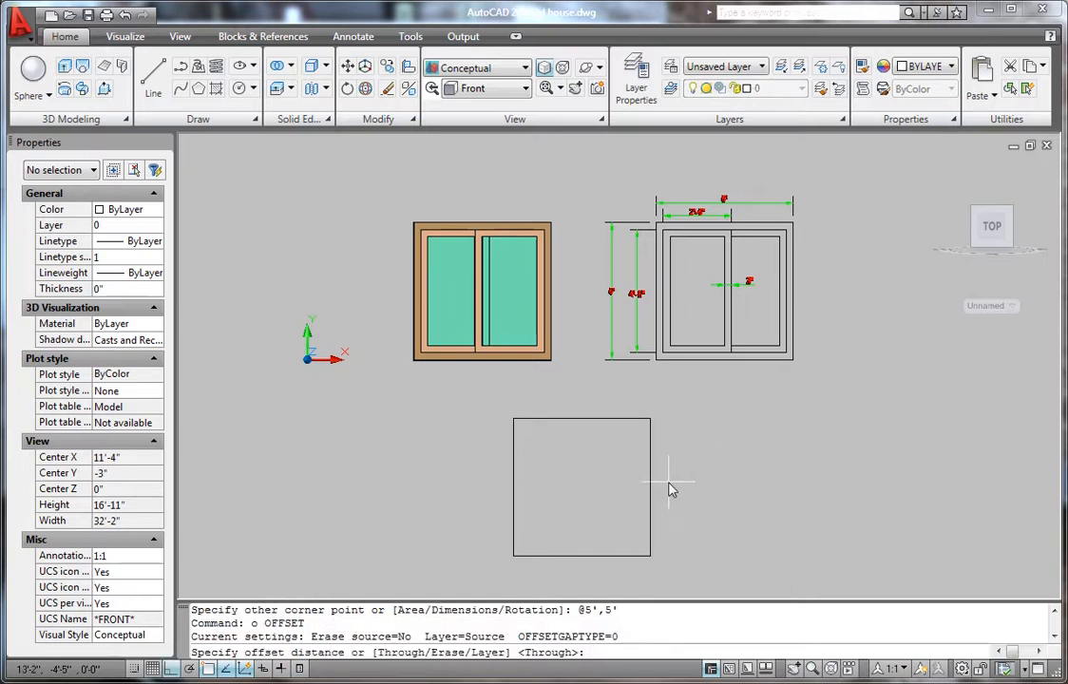
pyautogui.write('3')
pyautogui.press('Return')
pyautogui.click(619, 424)
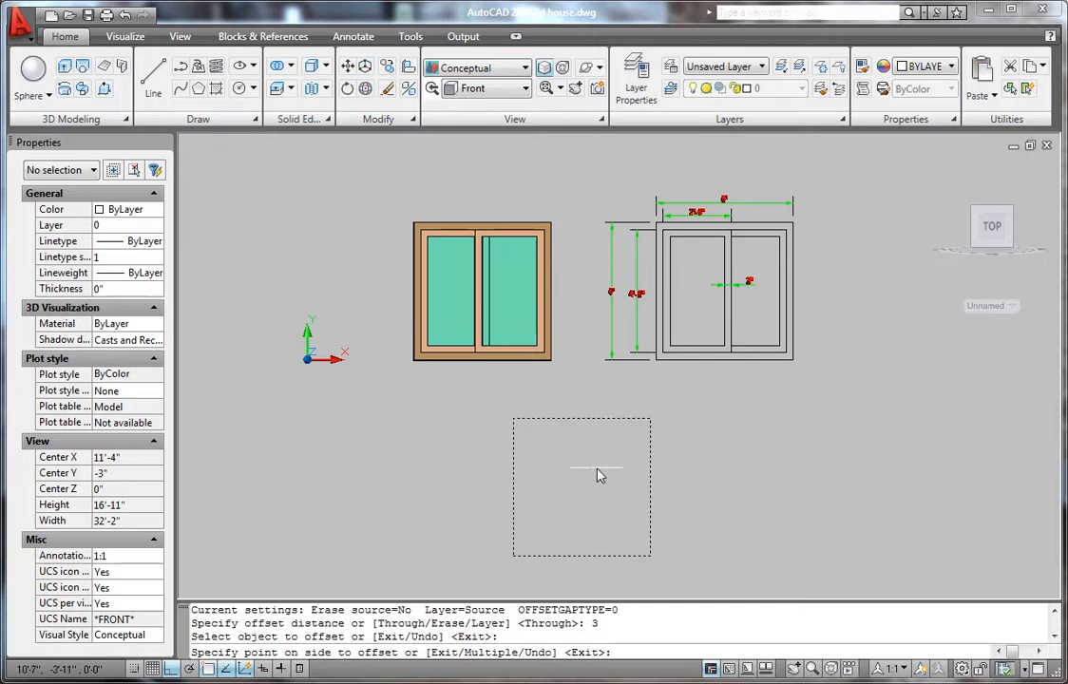
pyautogui.click(594, 478)
pyautogui.press('Return')
pyautogui.scroll(2, 513, 504)
pyautogui.scroll(2, 542, 527)
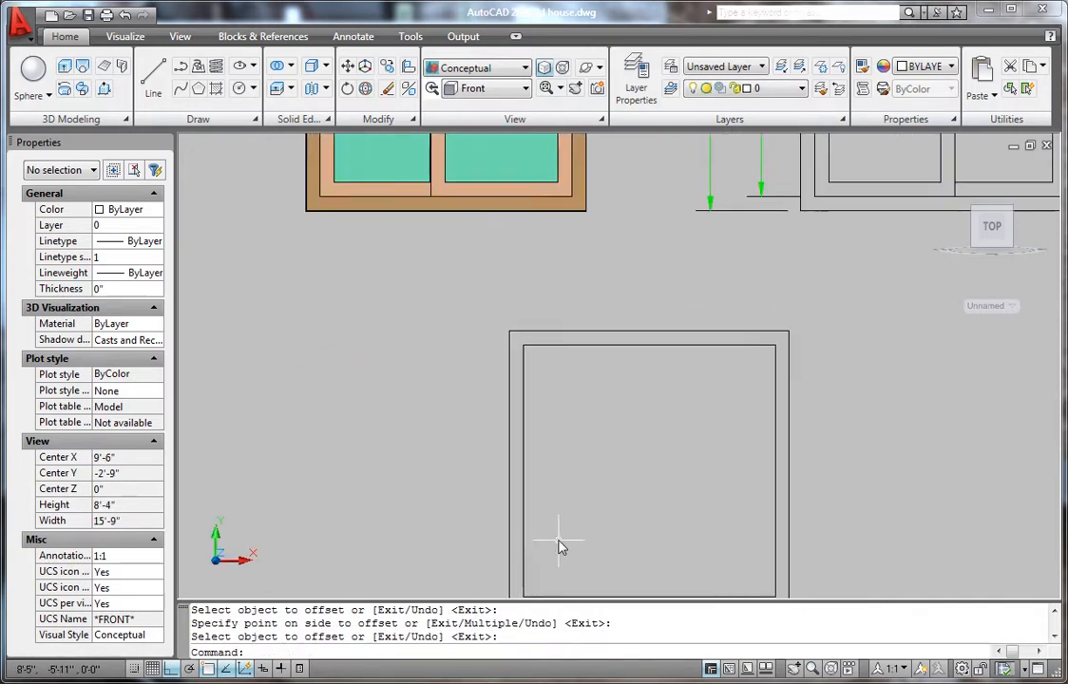
pyautogui.scroll(-2, 551, 556)
pyautogui.scroll(2, 537, 575)
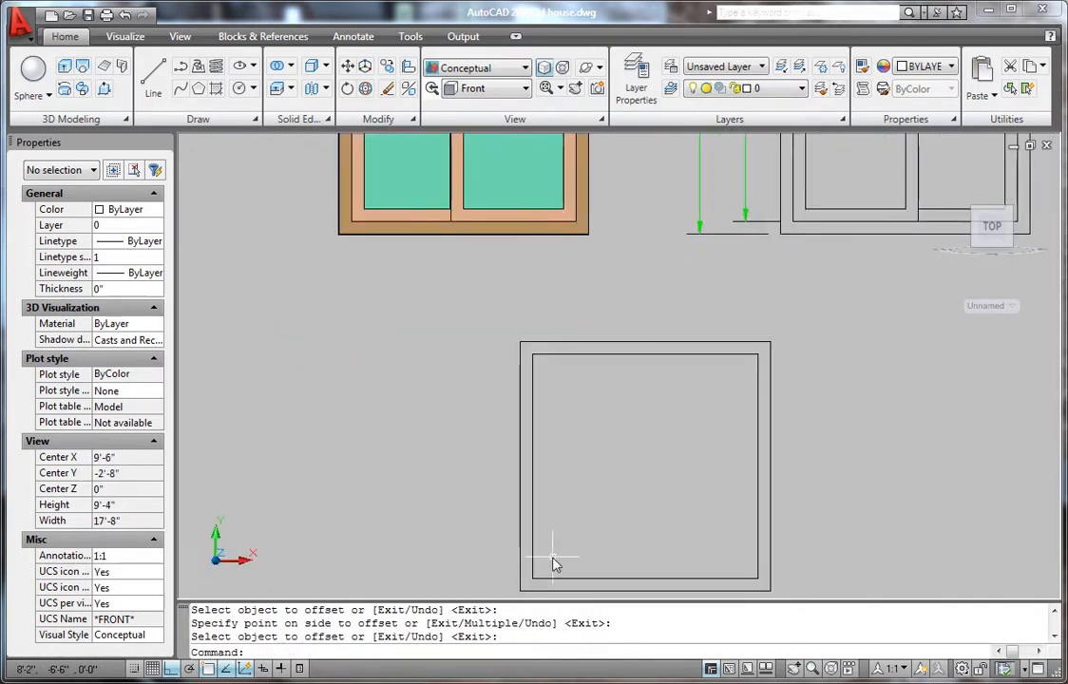
pyautogui.write('rec')
pyautogui.press('Return')
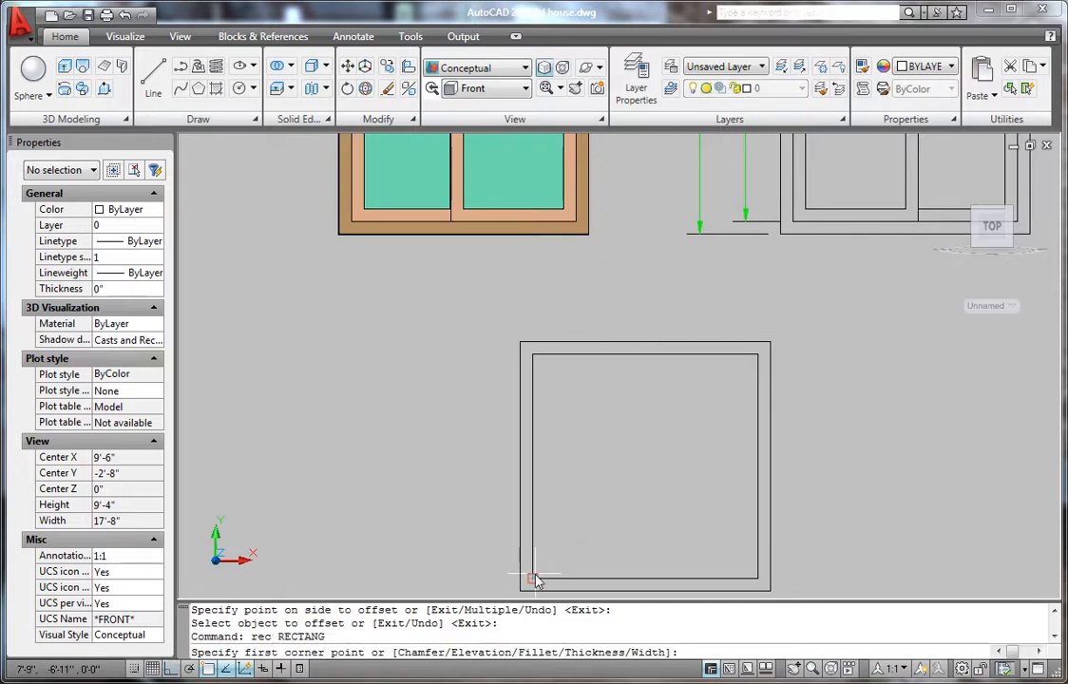
# - Draw a 2'-6" by 4'-6" rectangle from the inner square's lower-left corner as the left pane
pyautogui.click(533, 577)
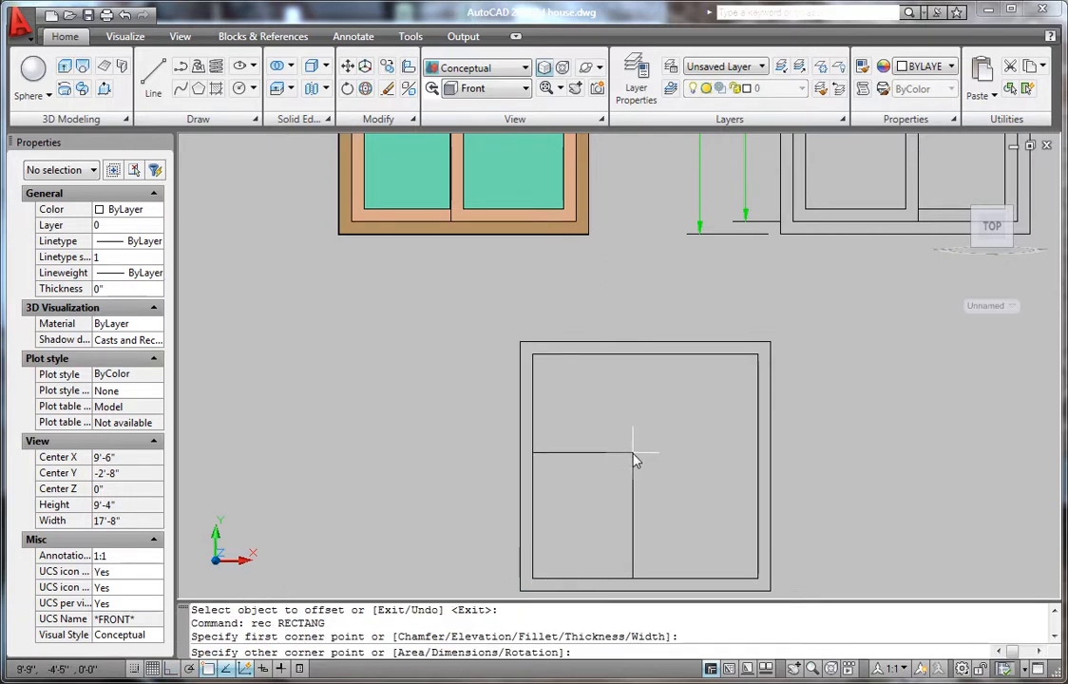
pyautogui.scroll(-3, 635, 461)
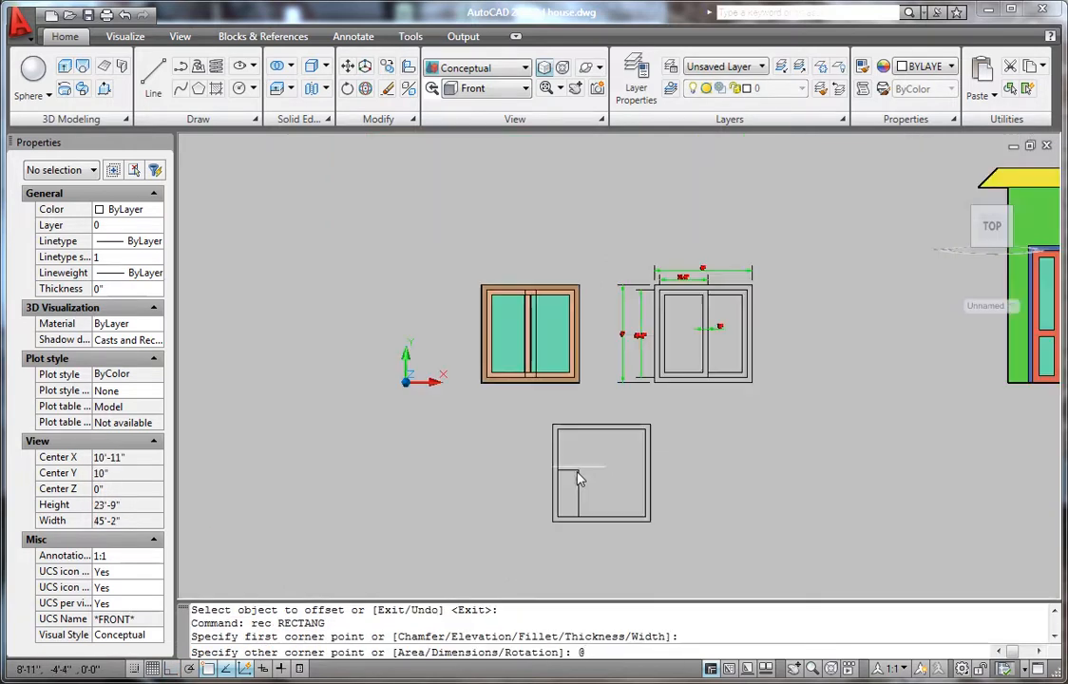
pyautogui.scroll(6, 585, 480)
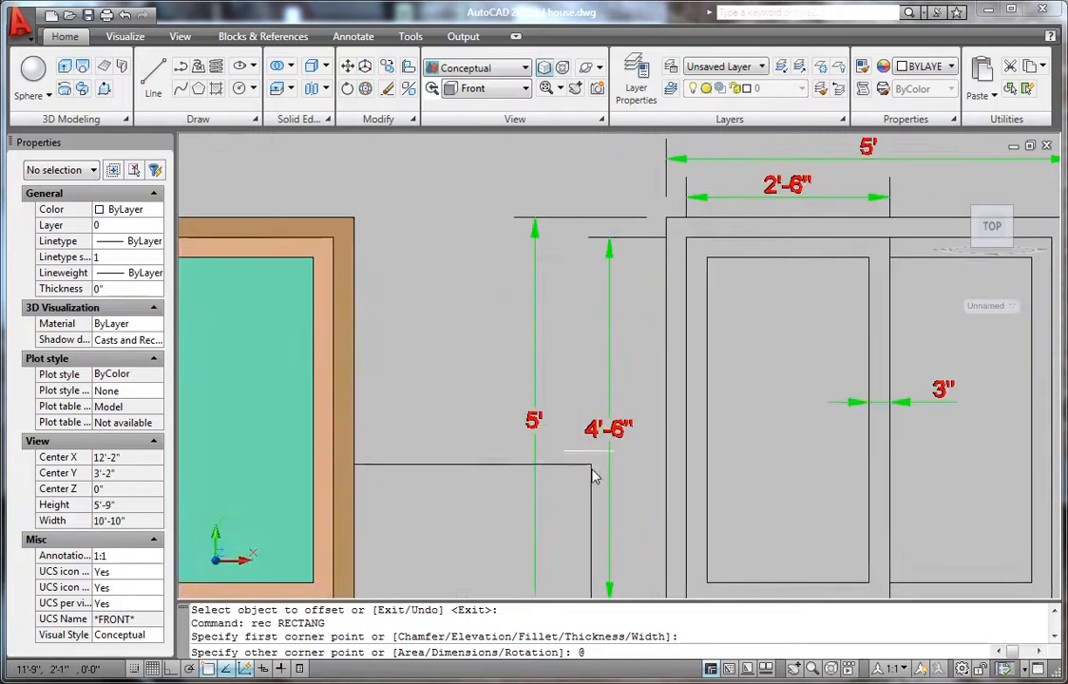
pyautogui.scroll(2, 596, 468)
pyautogui.scroll(-4, 603, 441)
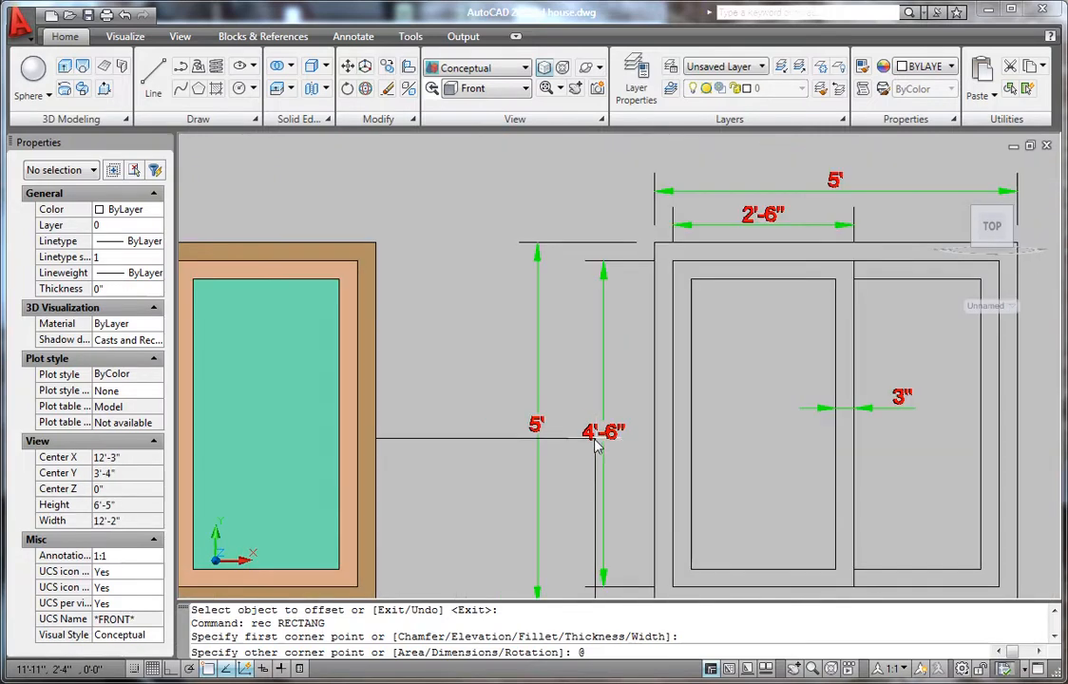
pyautogui.scroll(4, 774, 198)
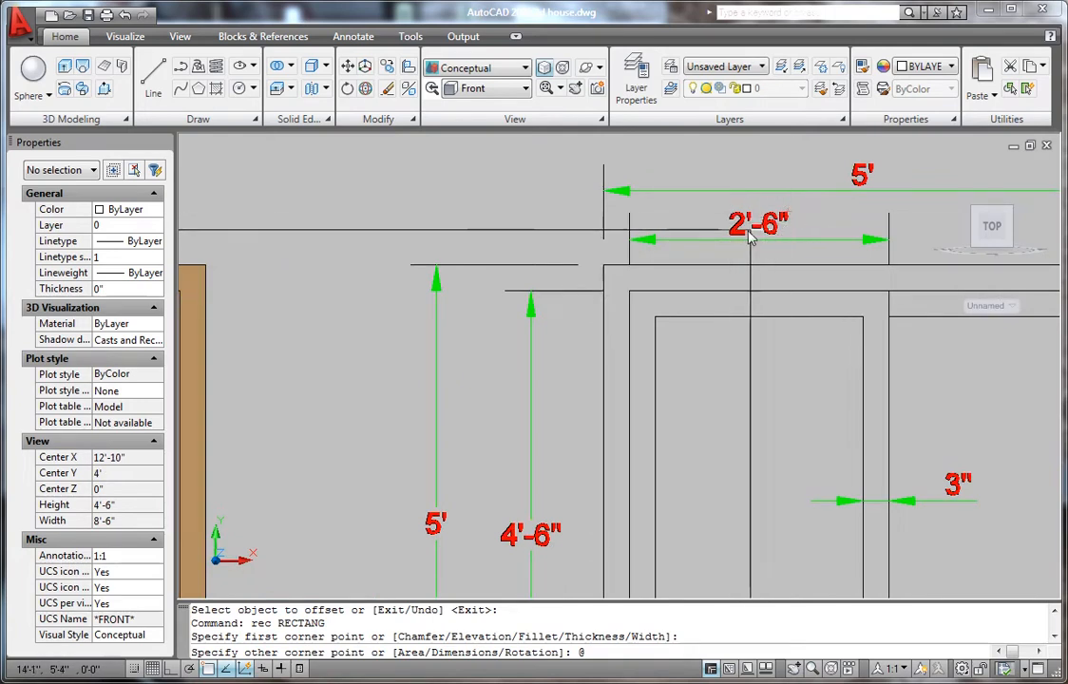
pyautogui.scroll(-3, 656, 347)
pyautogui.scroll(3, 657, 349)
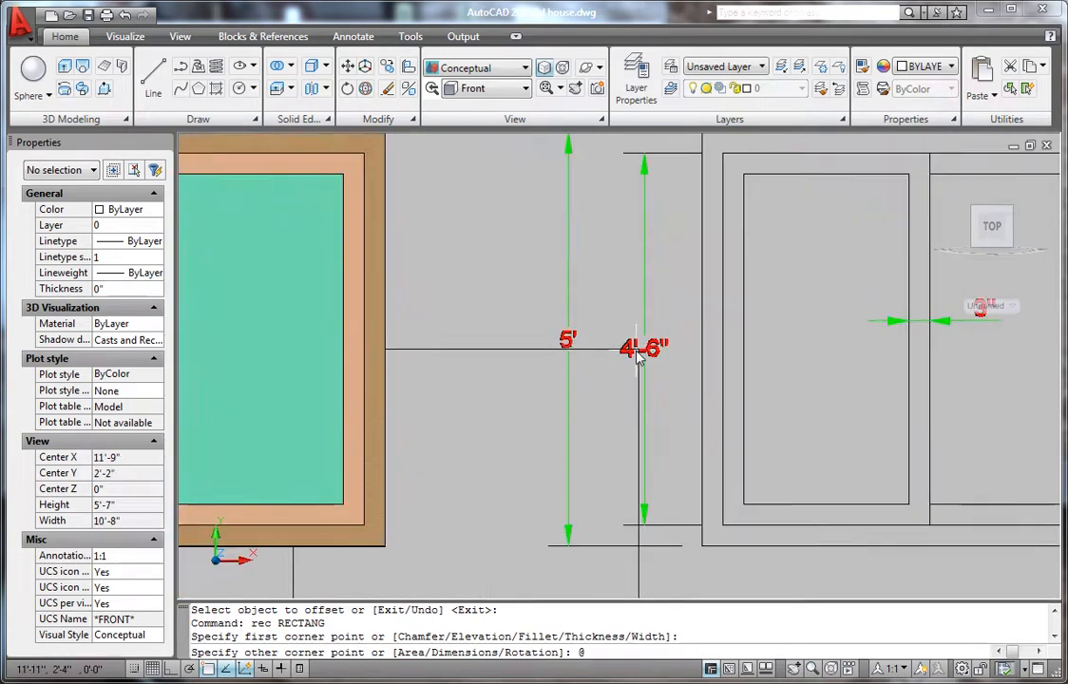
pyautogui.scroll(-3, 658, 350)
pyautogui.scroll(3, 613, 457)
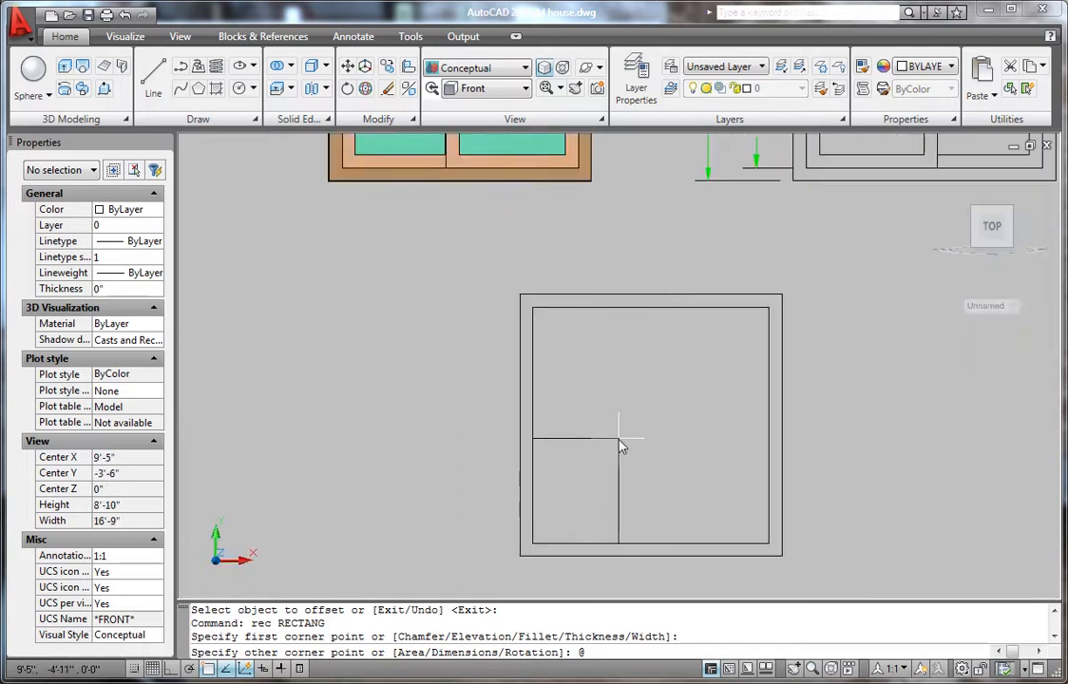
pyautogui.write("2'6,4,6")
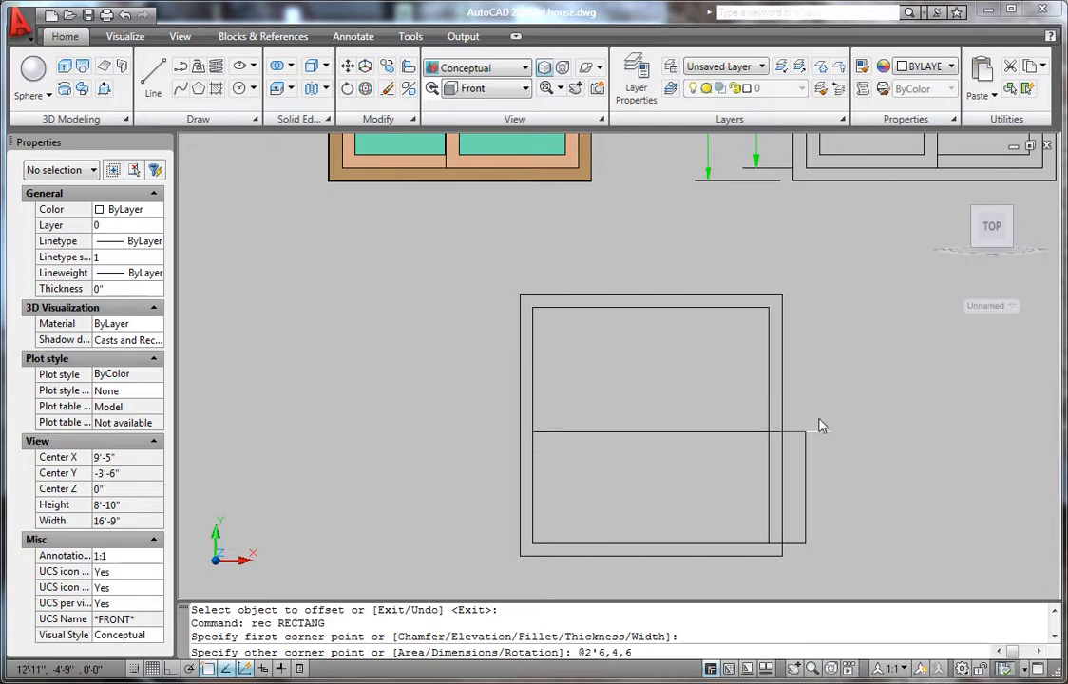
pyautogui.press('Return')
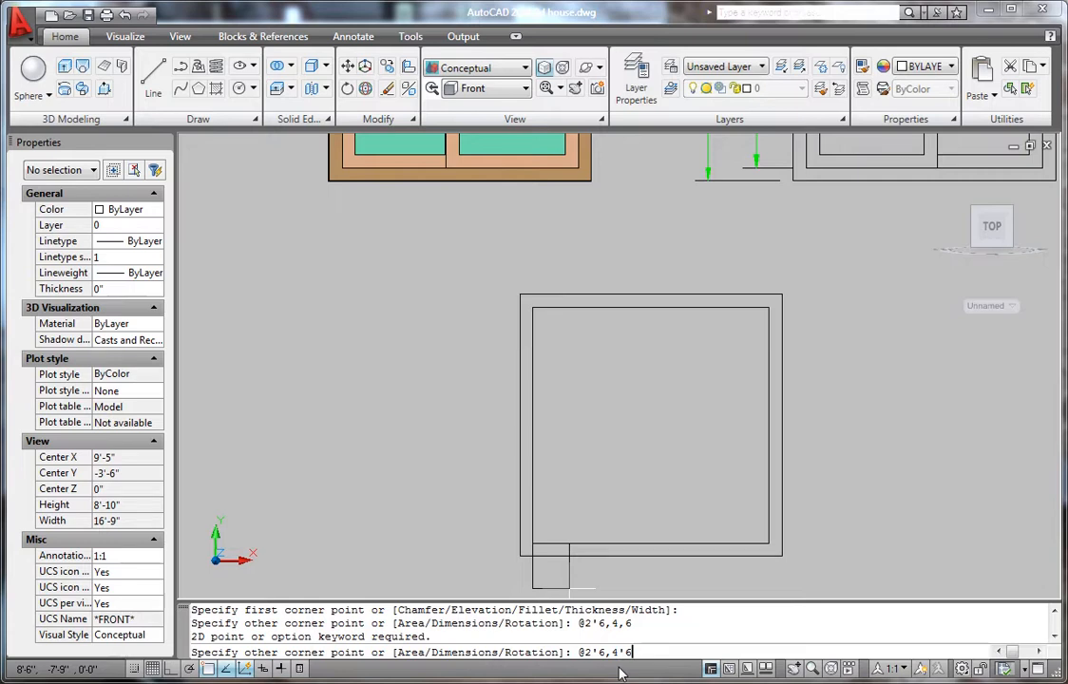
pyautogui.press('Return')
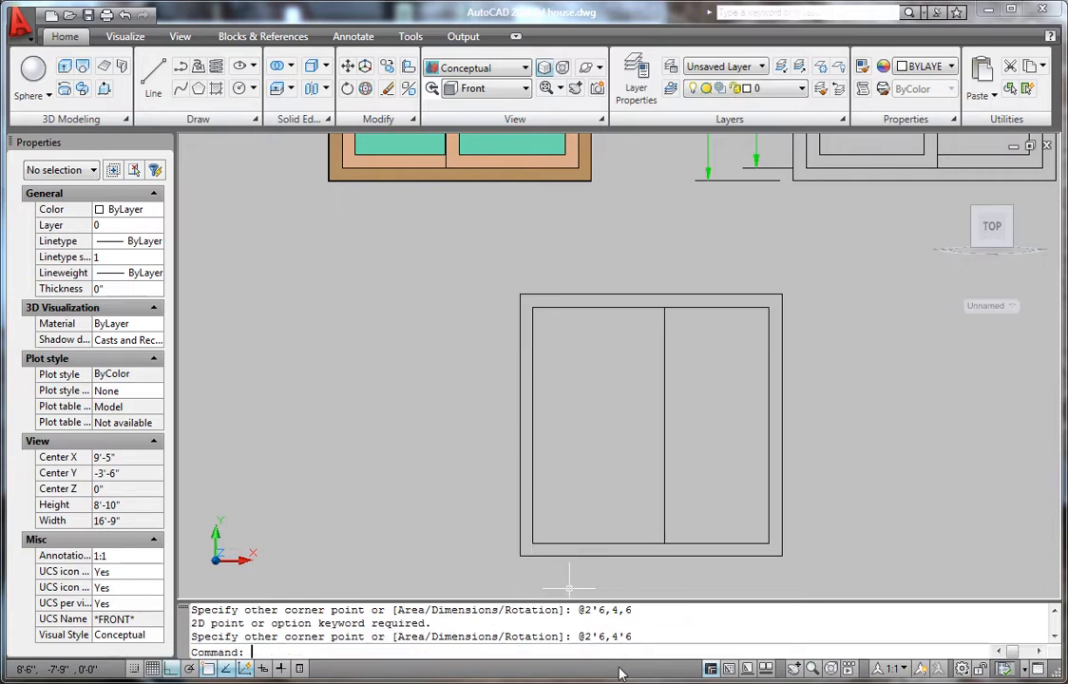
pyautogui.scroll(2, 624, 445)
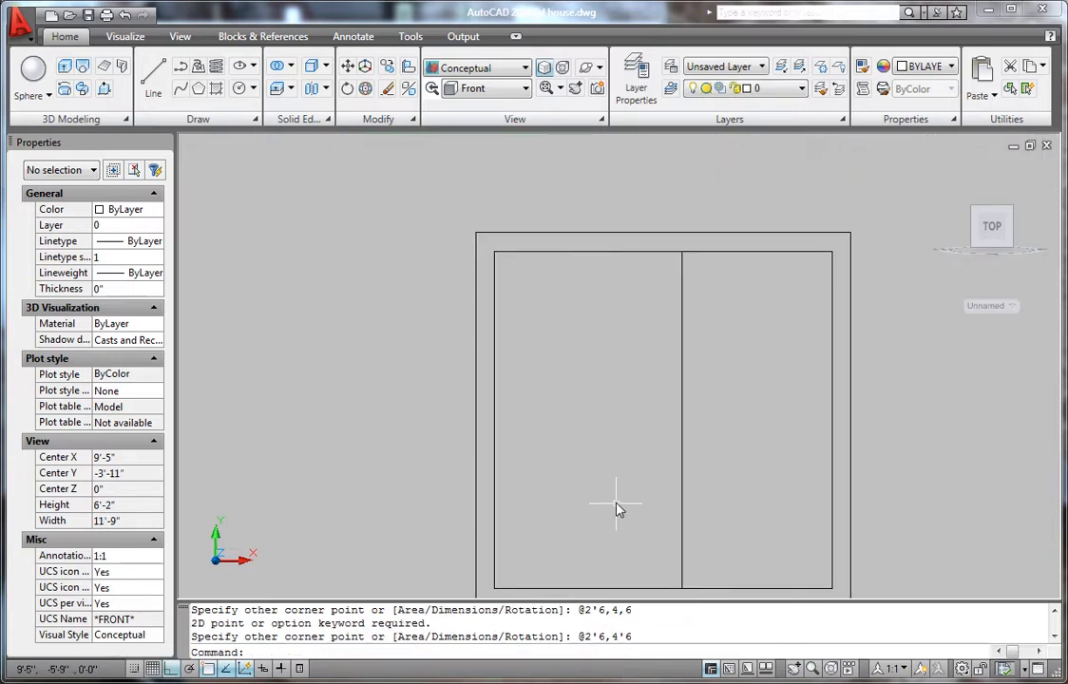
# - Offset the left pane rectangle 3" inward to outline its glass area
pyautogui.write('o3')
pyautogui.press('Return')
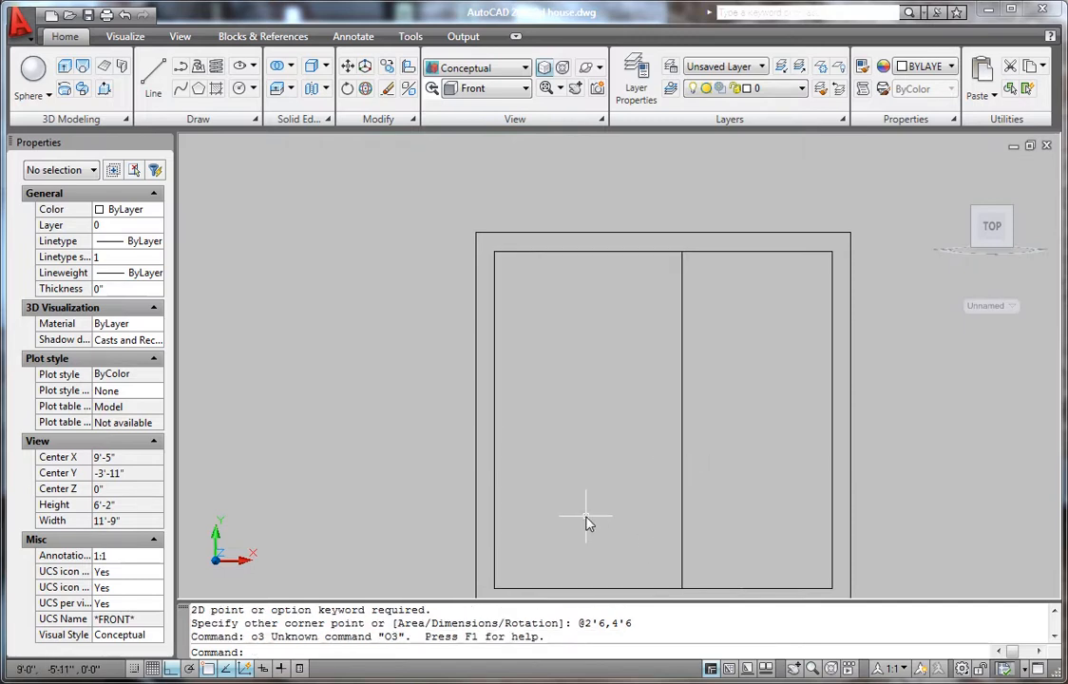
pyautogui.write('o')
pyautogui.press('Return')
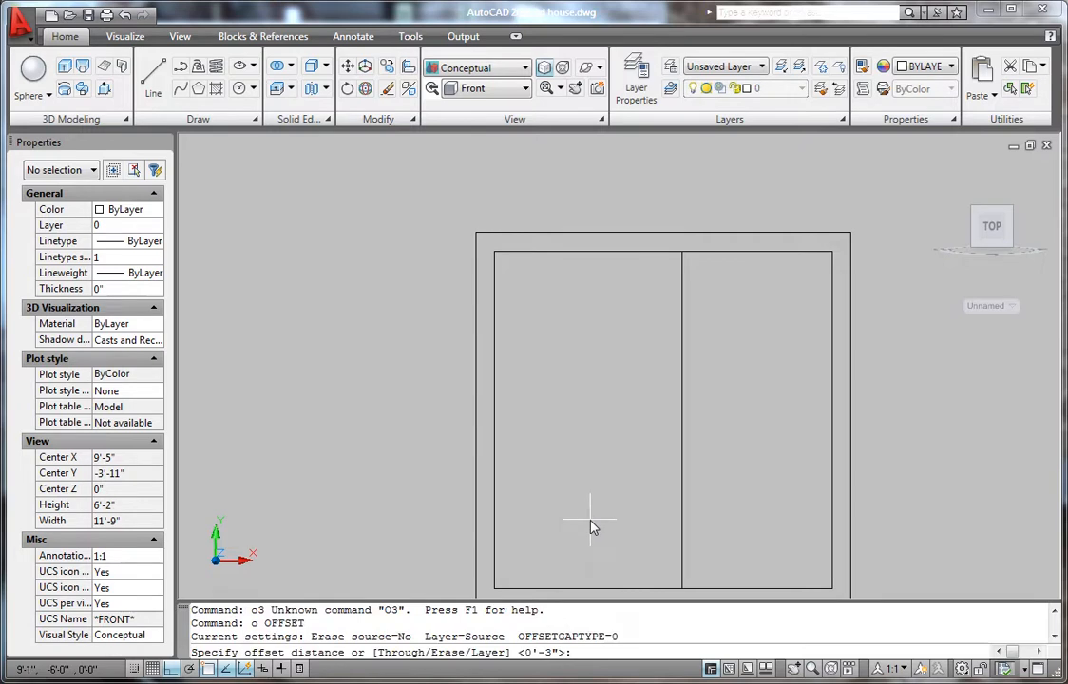
pyautogui.write('3')
pyautogui.press('Return')
pyautogui.click(682, 462)
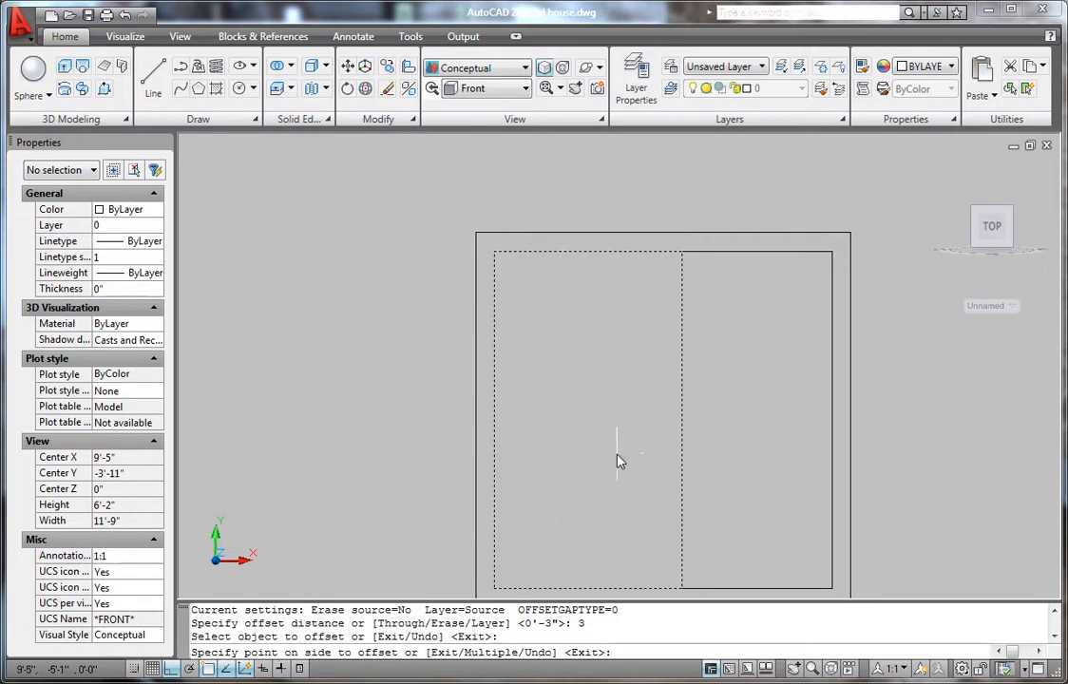
pyautogui.click(617, 460)
pyautogui.scroll(-2, 610, 460)
pyautogui.press('Escape')
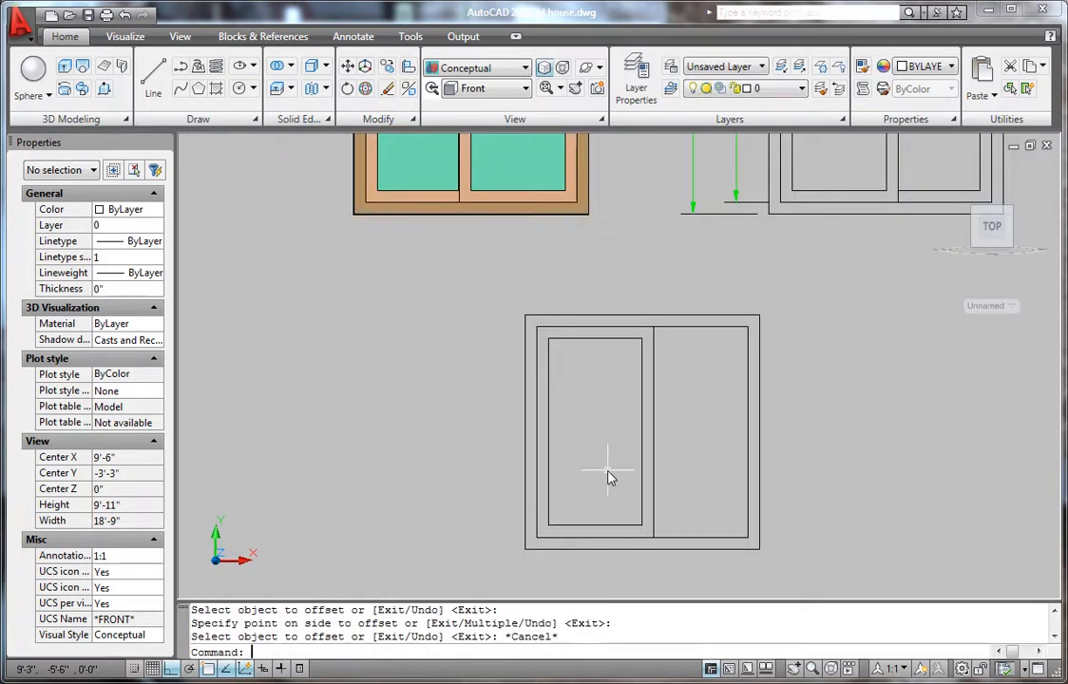
pyautogui.scroll(-4, 598, 465)
pyautogui.scroll(3, 589, 446)
pyautogui.scroll(2, 637, 456)
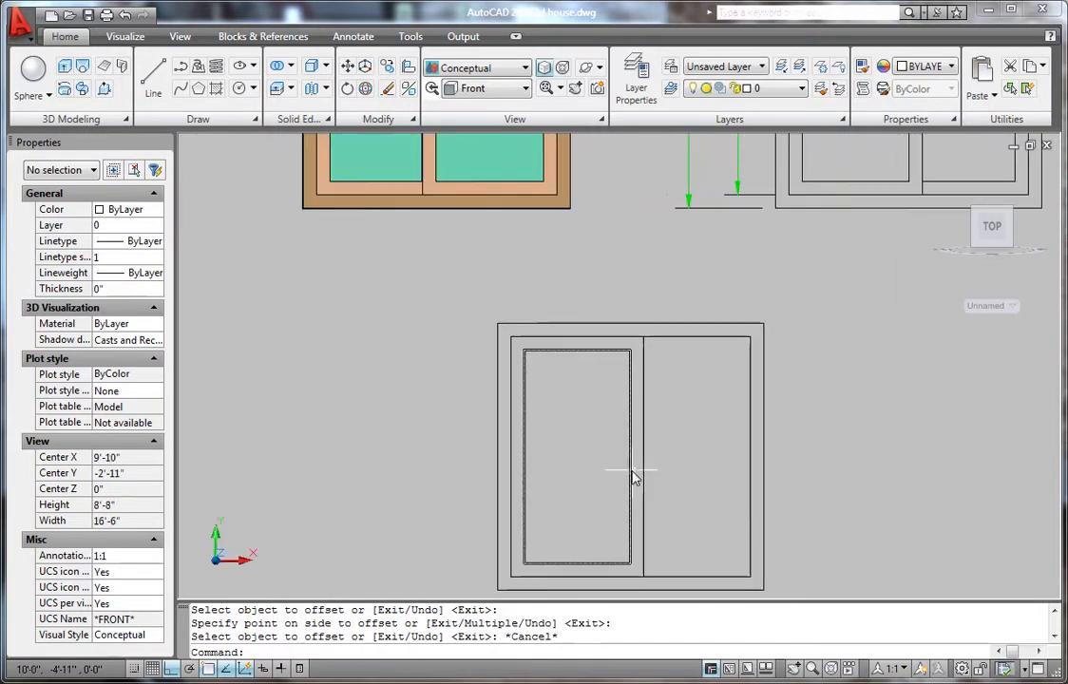
pyautogui.scroll(-3, 648, 428)
pyautogui.scroll(2, 636, 476)
pyautogui.scroll(3, 640, 465)
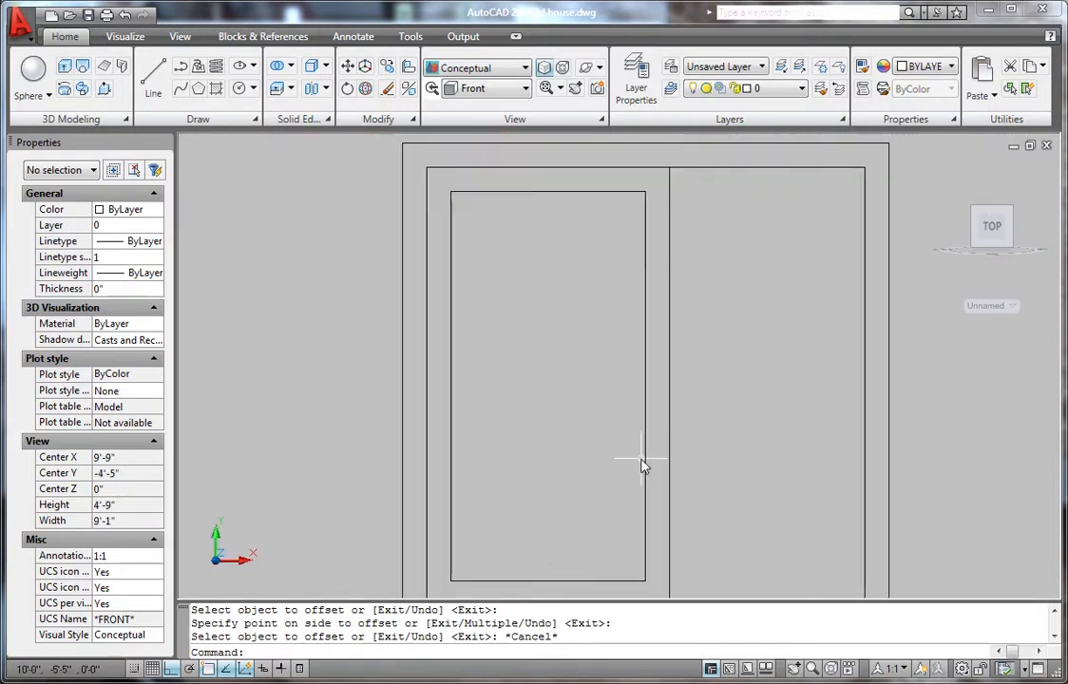
pyautogui.scroll(-4, 639, 465)
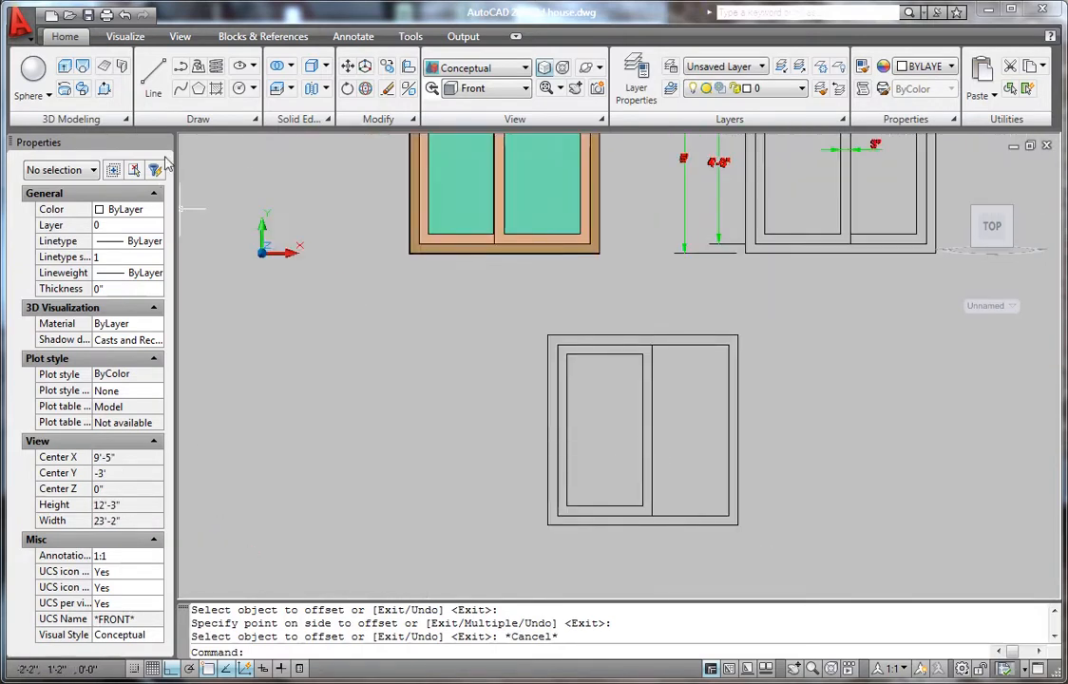
# - Press/Pull the outer window frame area to a depth of 7
pyautogui.click(107, 91)
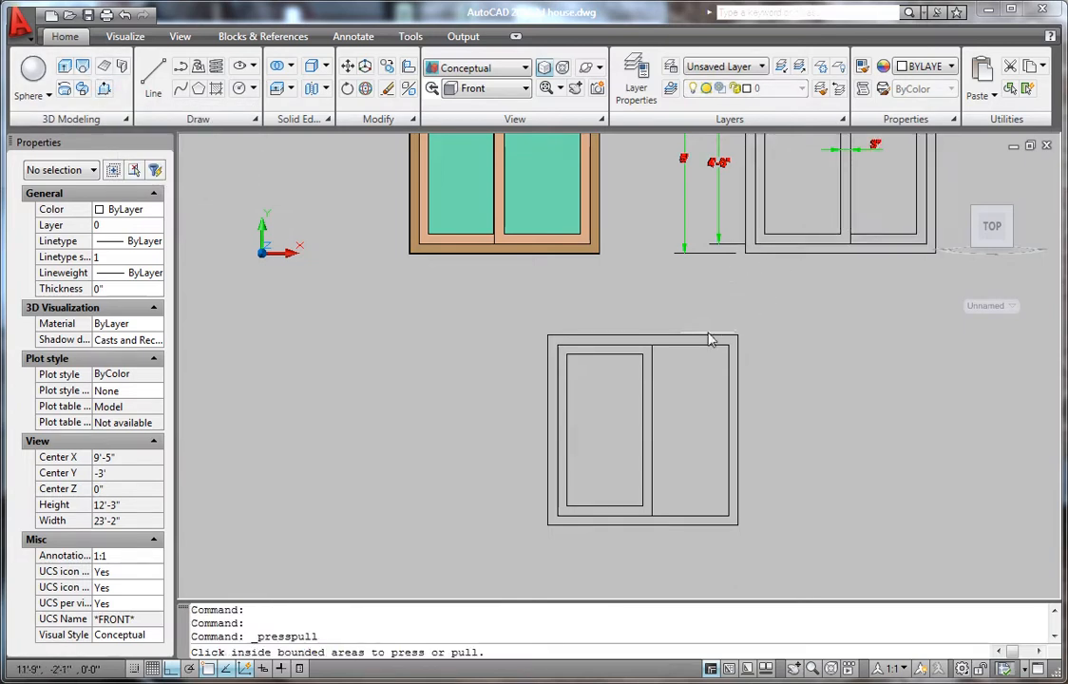
pyautogui.click(650, 343)
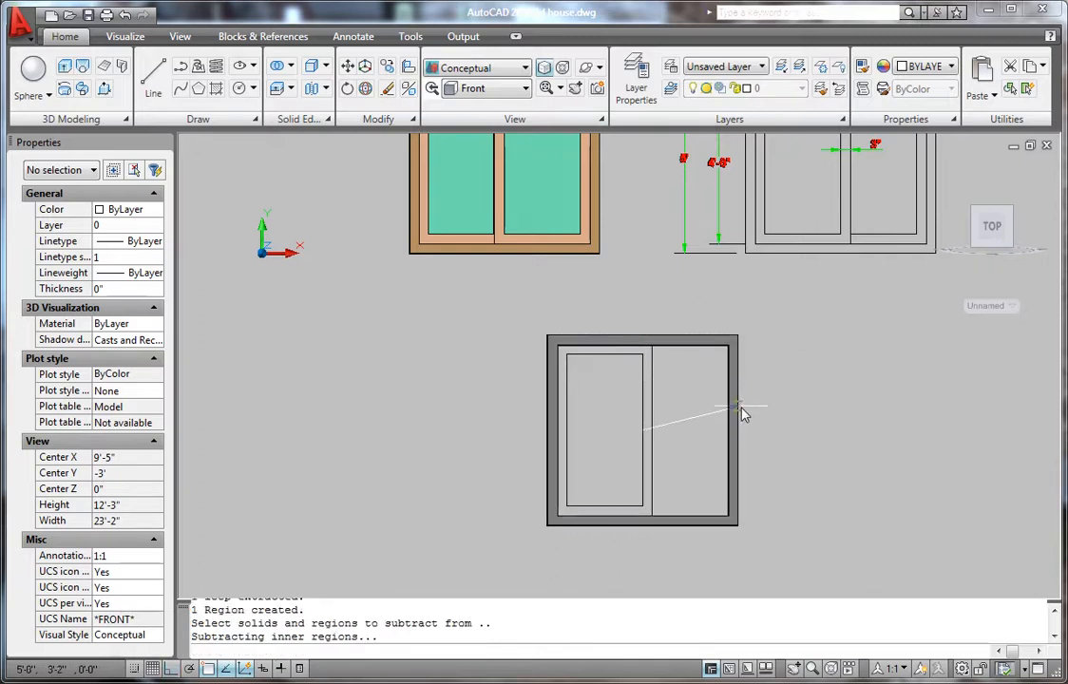
pyautogui.write('7')
pyautogui.press('Return')
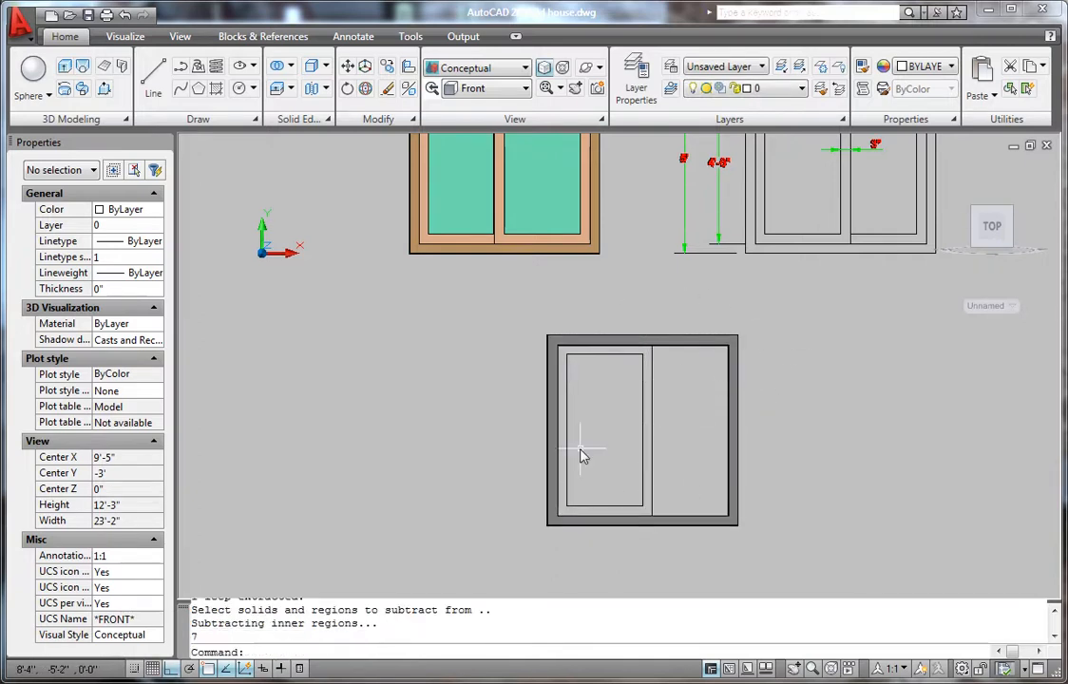
pyautogui.scroll(2, 584, 456)
# - Press/Pull the left sash border area to a depth of 1.5
pyautogui.click(102, 88)
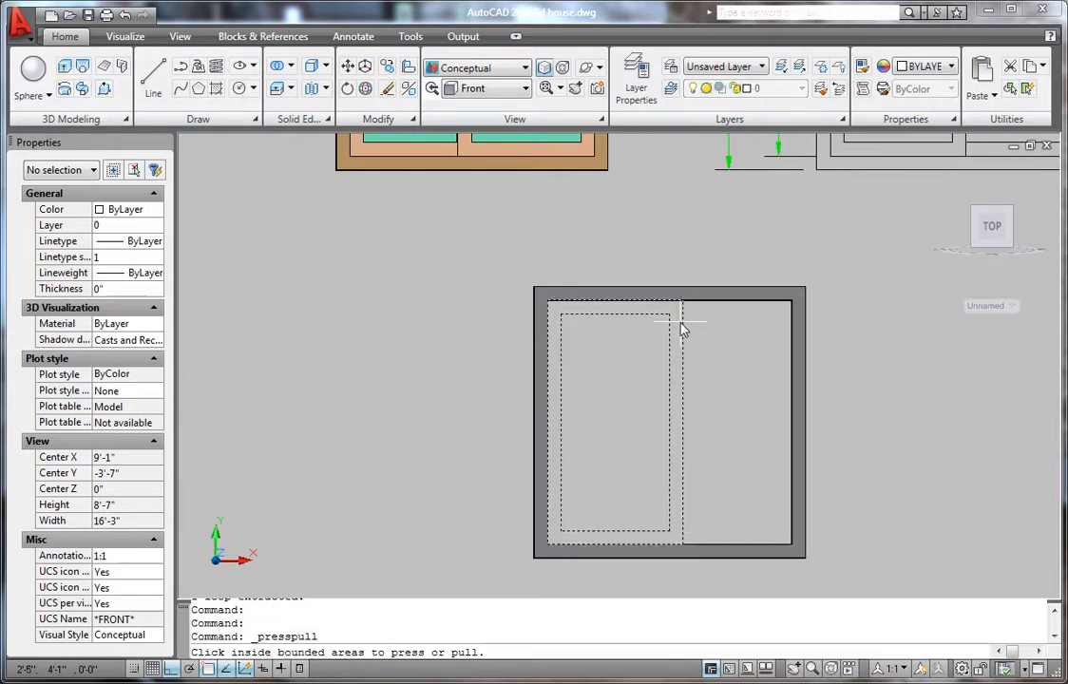
pyautogui.click(678, 327)
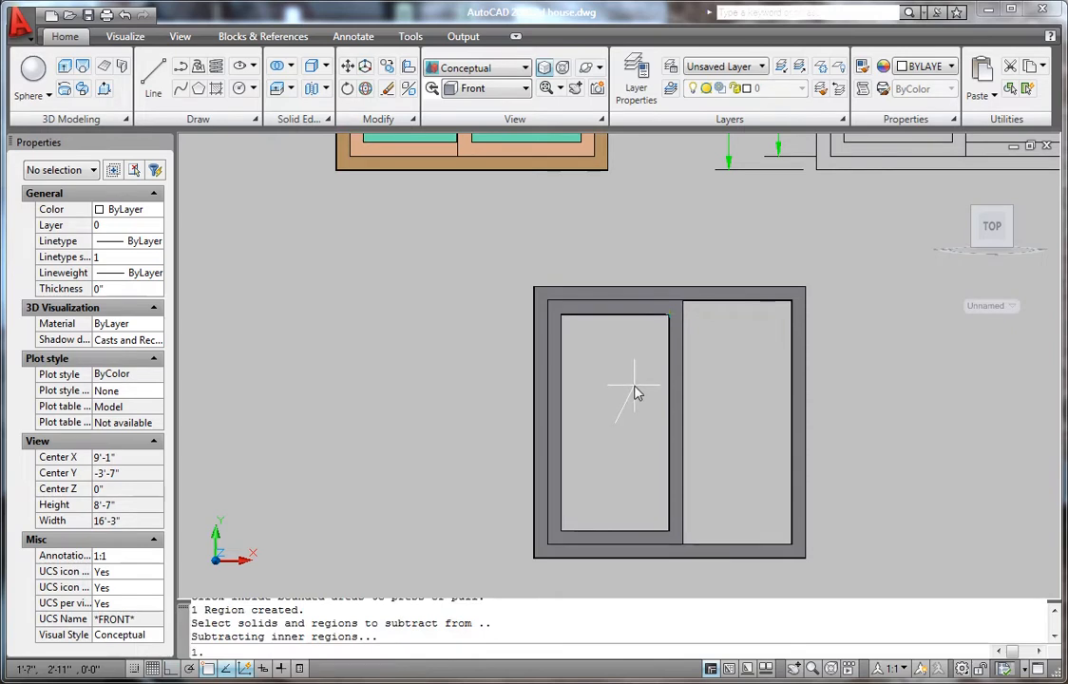
pyautogui.press('BackSpace')
pyautogui.write('5')
pyautogui.press('Return')
pyautogui.scroll(2, 632, 444)
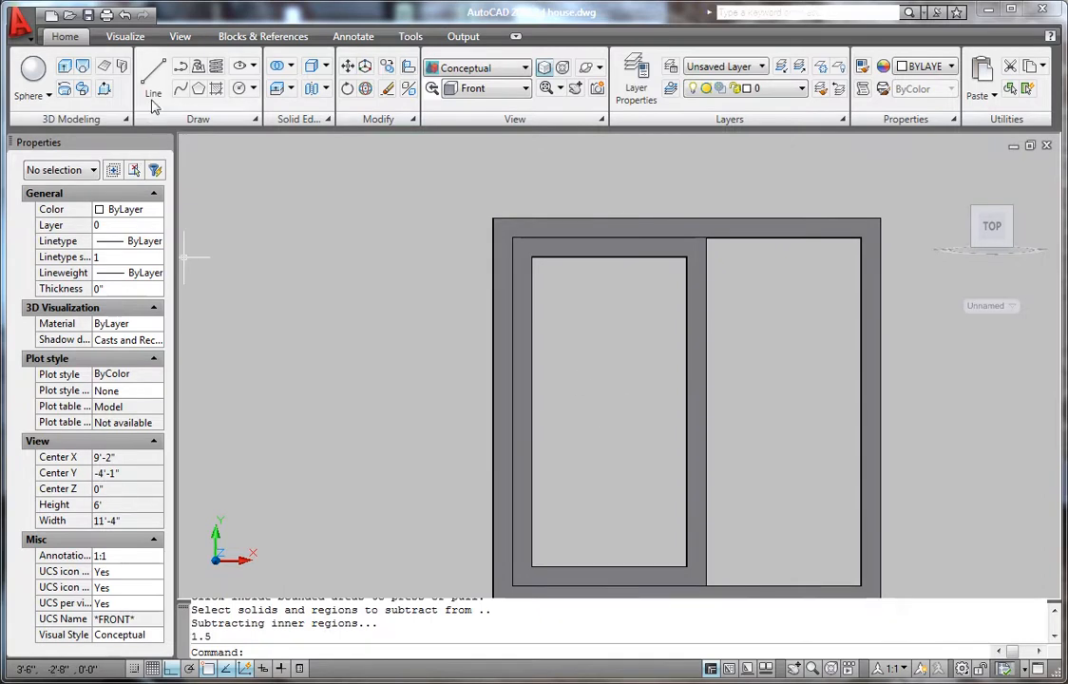
# - Press/Pull the inner glass panel area to a depth of 0.5
pyautogui.click(105, 88)
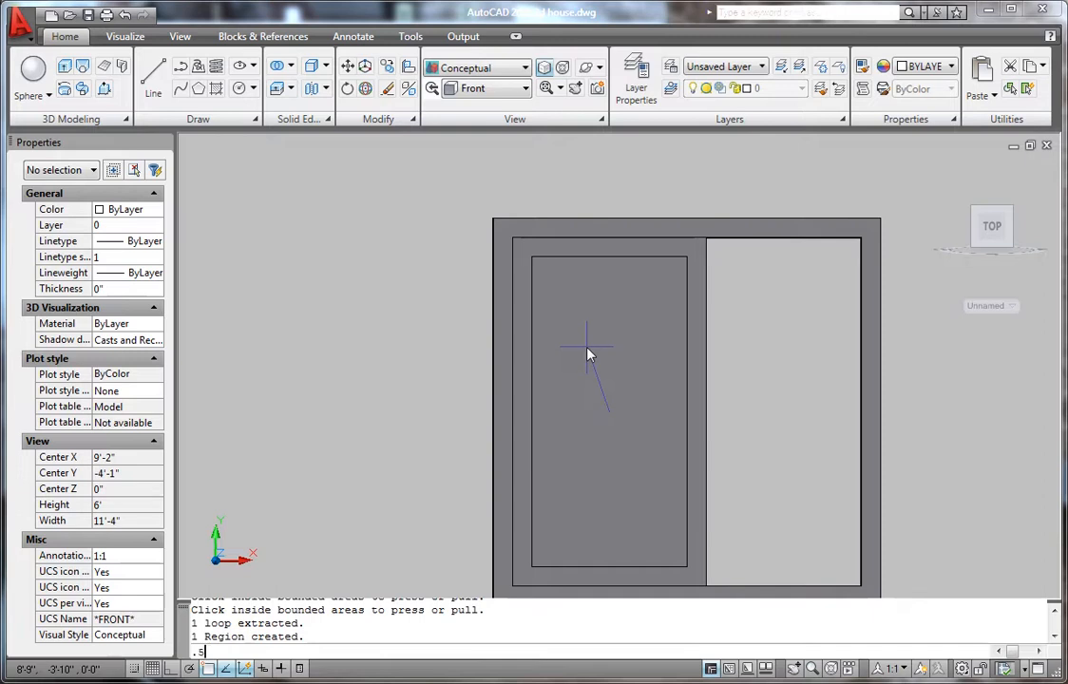
pyautogui.write('.5')
pyautogui.press('Return')
pyautogui.scroll(-3, 608, 371)
pyautogui.scroll(-1, 674, 411)
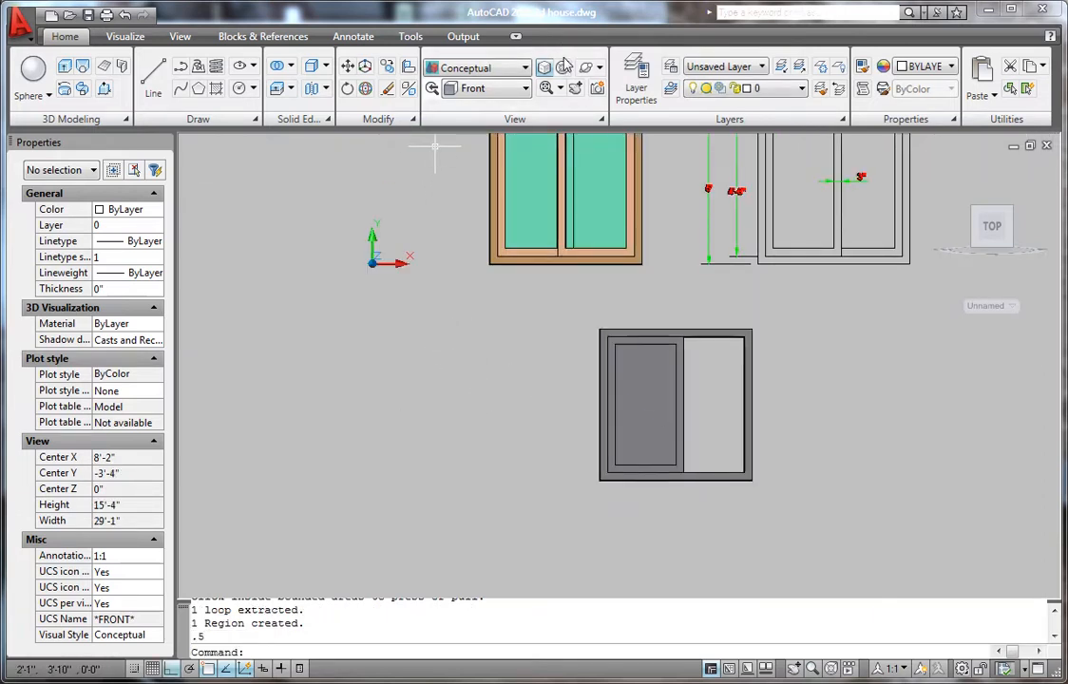
# - Free-orbit and zoom to view the window at an angle, showing the recessed sash and glass
pyautogui.click(587, 68)
pyautogui.moveTo(747, 340); pyautogui.dragTo(615, 309)
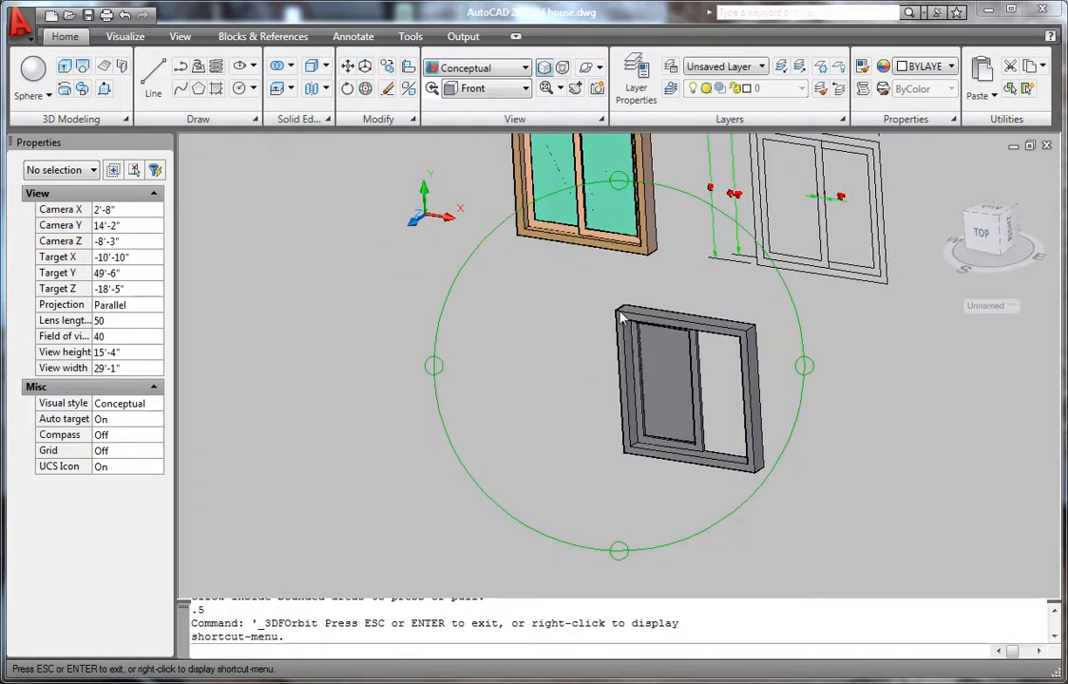
pyautogui.scroll(5, 694, 435)
pyautogui.scroll(3, 689, 428)
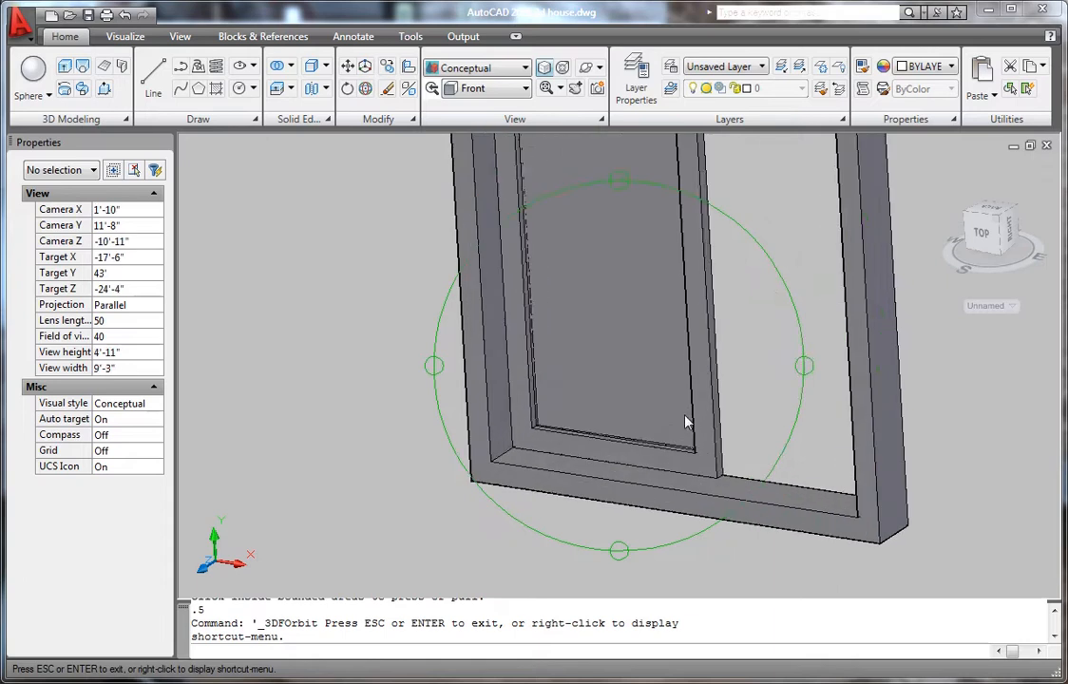
pyautogui.press('Escape')
pyautogui.scroll(-3, 665, 352)
pyautogui.scroll(2, 683, 348)
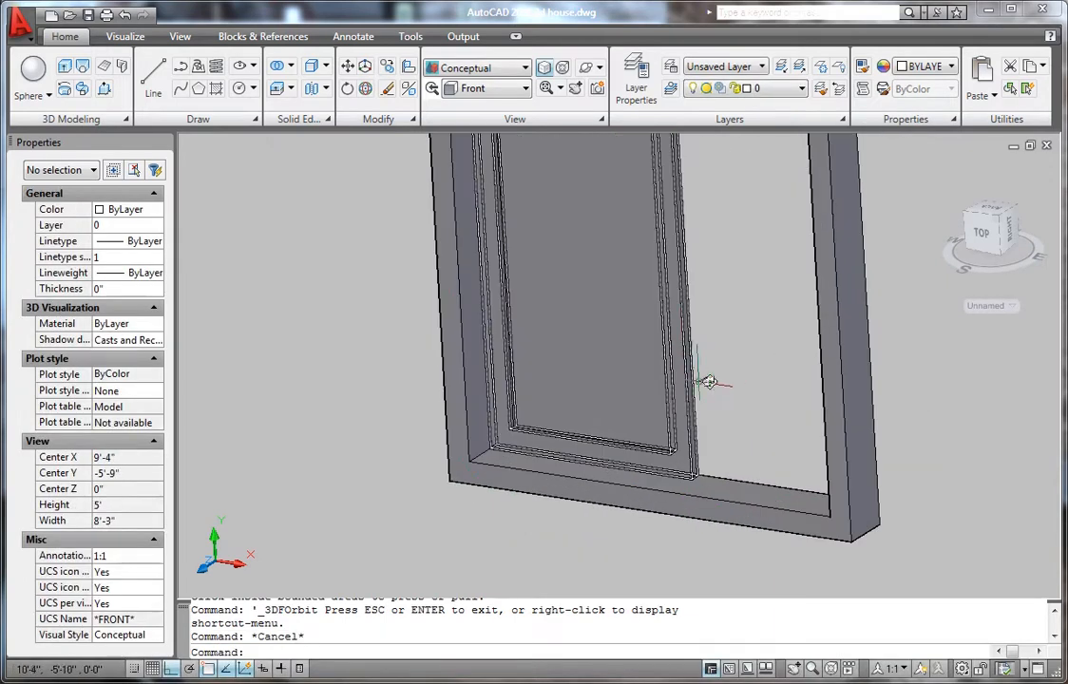
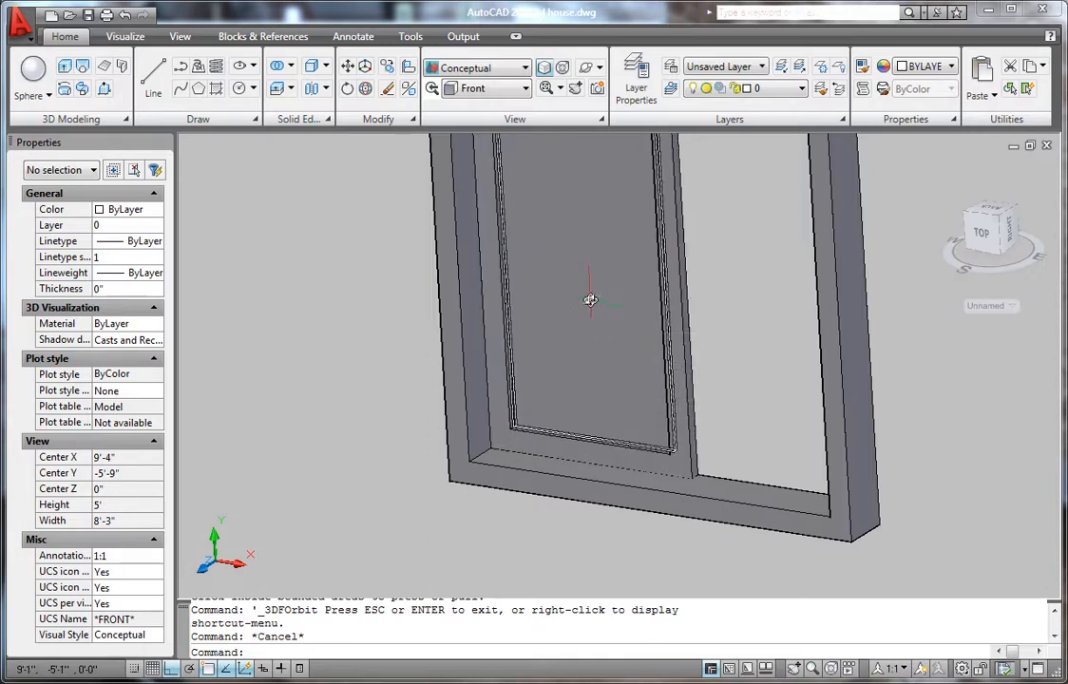
# - Start the Move command and crossing-select the four sash pieces
pyautogui.scroll(3, 686, 464)
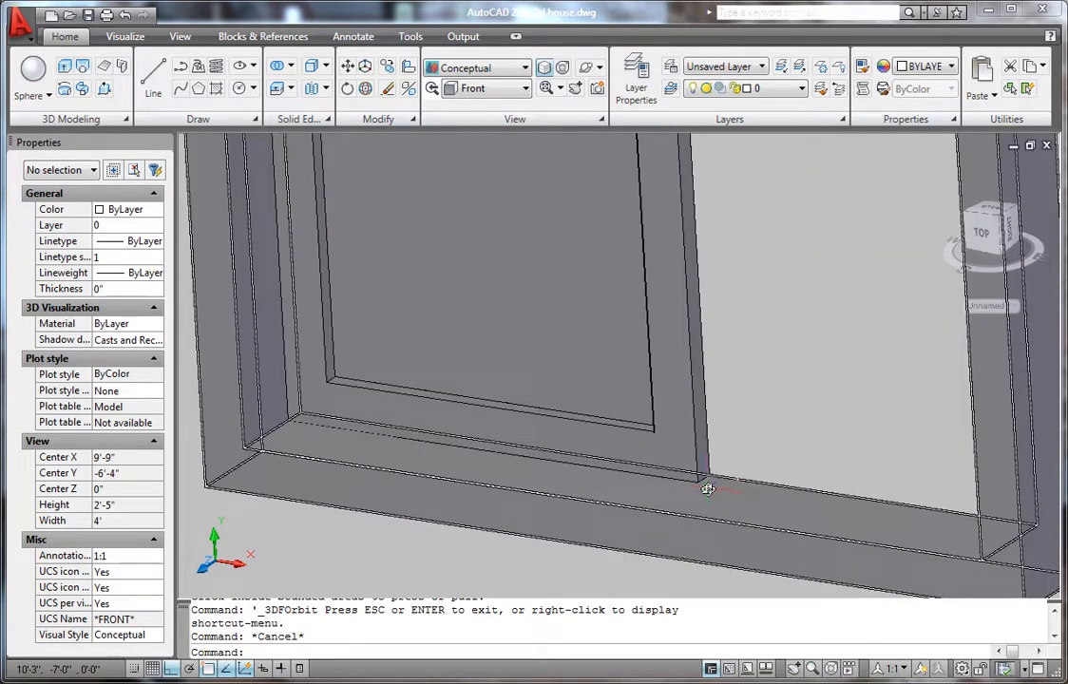
pyautogui.scroll(-2, 753, 352)
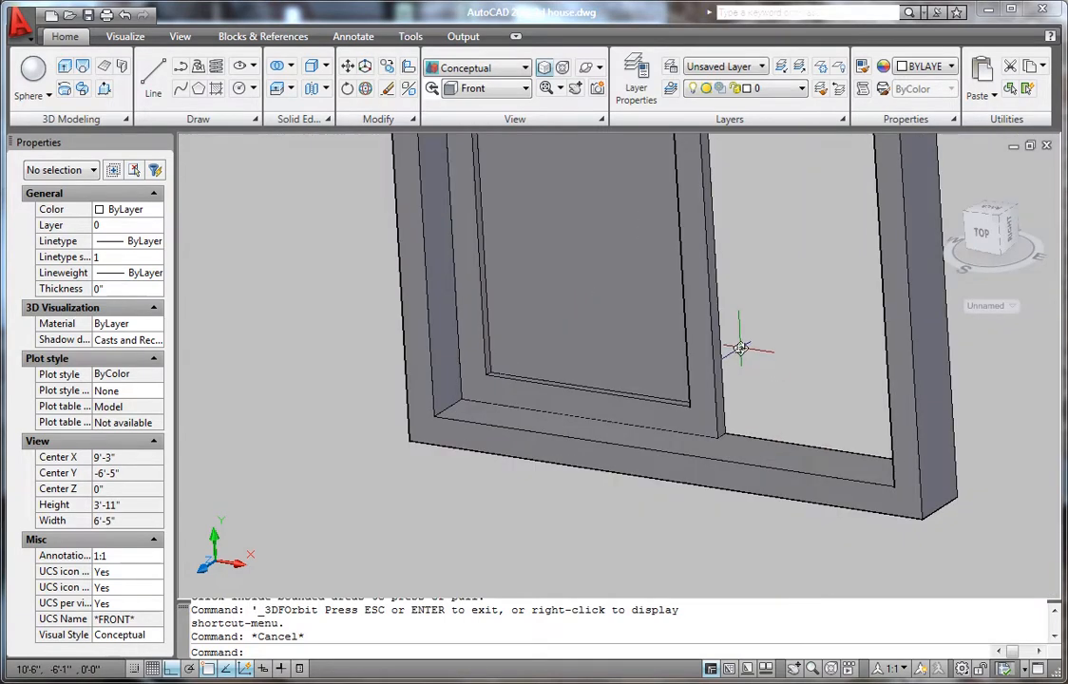
pyautogui.scroll(2, 724, 356)
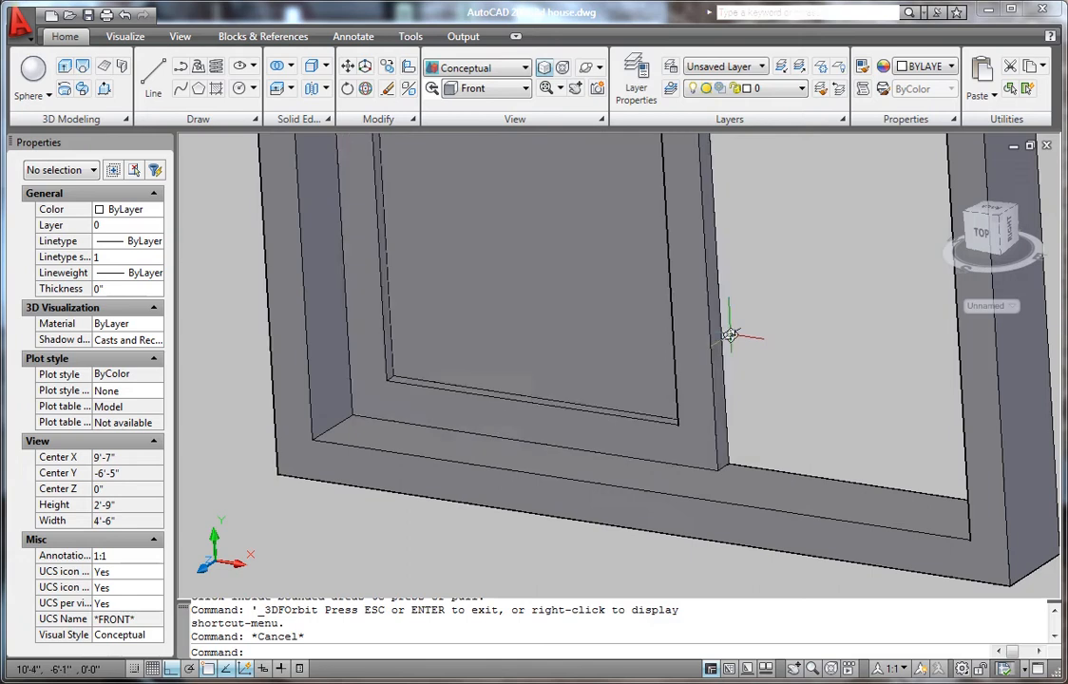
pyautogui.write('m')
pyautogui.press('Return')
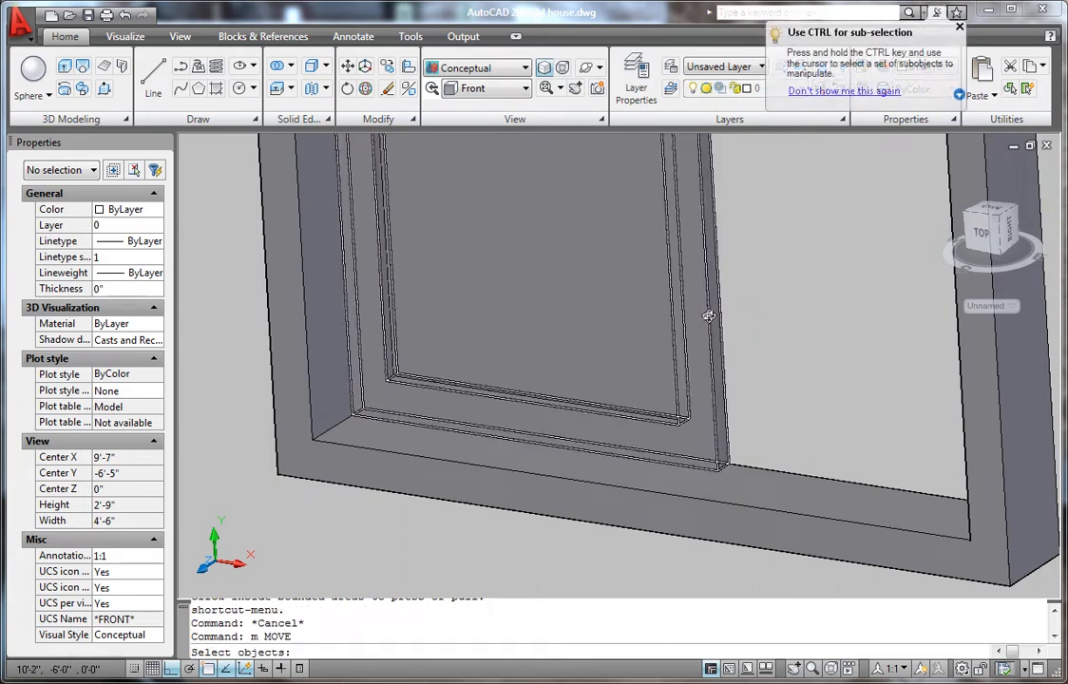
pyautogui.click(755, 307)
pyautogui.click(644, 246)
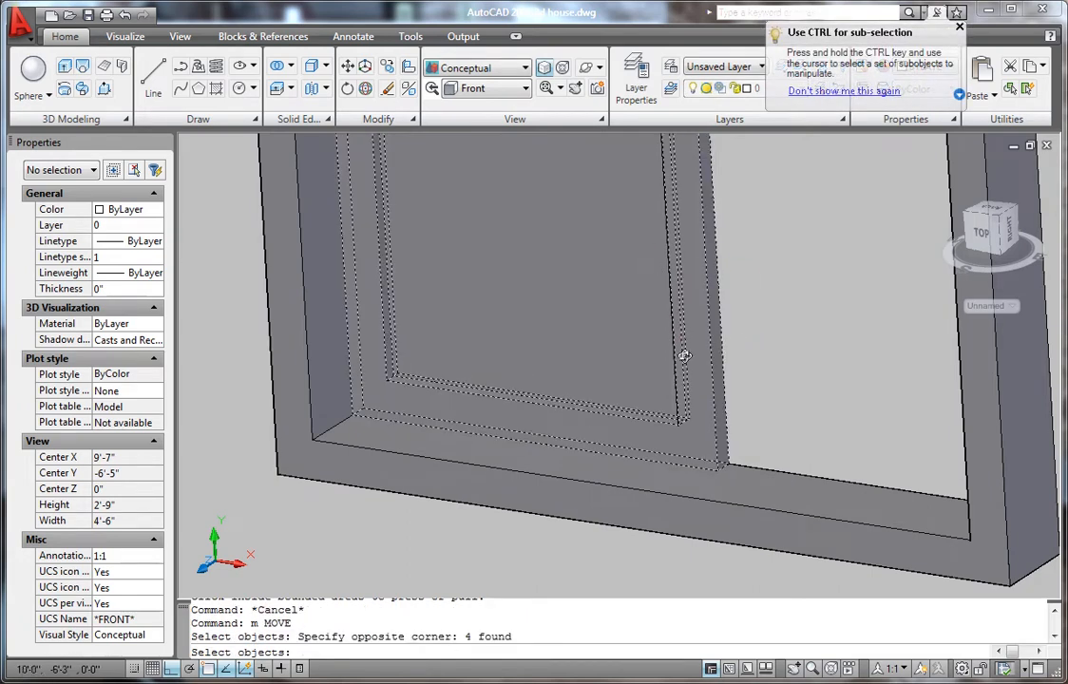
pyautogui.press('Return')
# - Move the sash pieces from the frame corner to the frame's lower-edge midpoint
pyautogui.scroll(5, 369, 460)
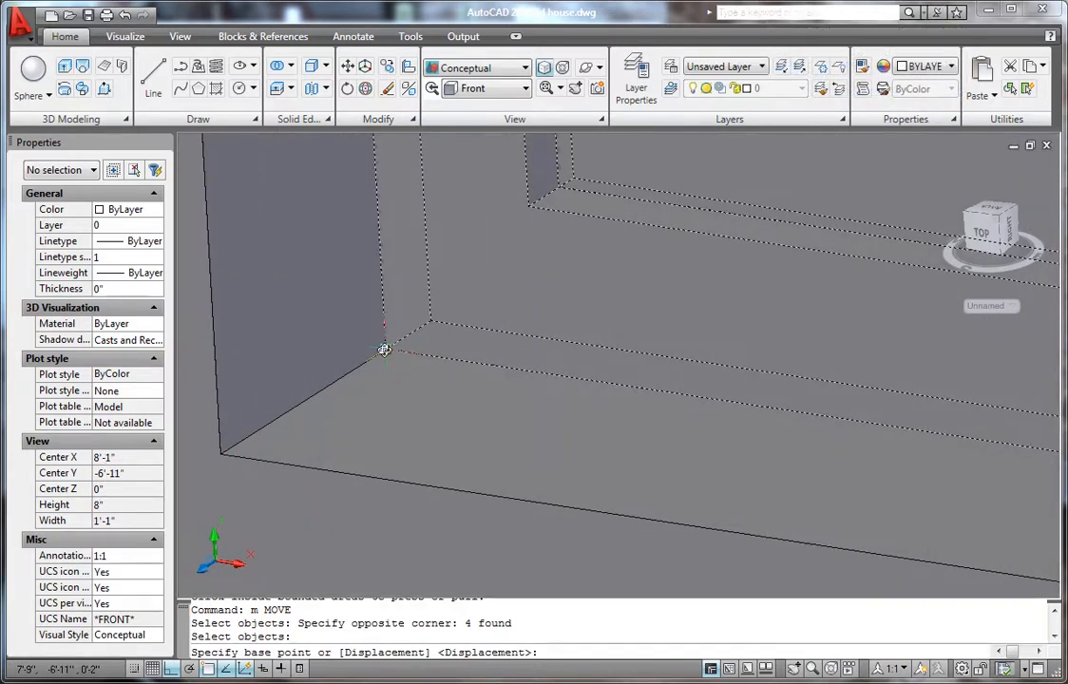
pyautogui.click(384, 350)
pyautogui.scroll(-3, 381, 350)
pyautogui.scroll(2, 391, 356)
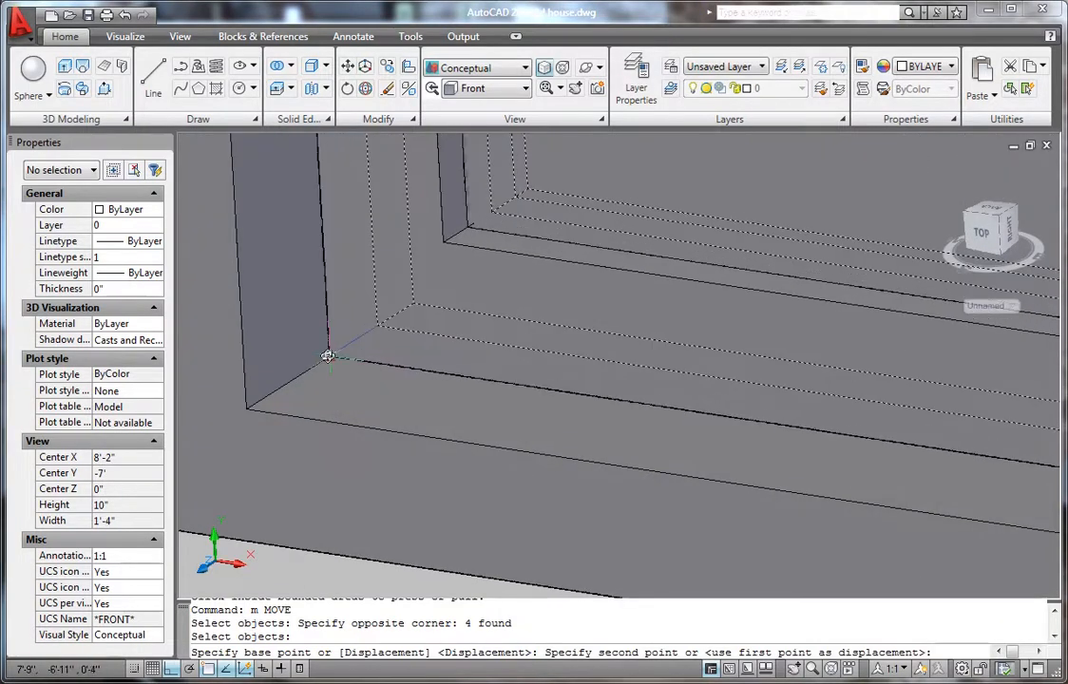
pyautogui.click(327, 356)
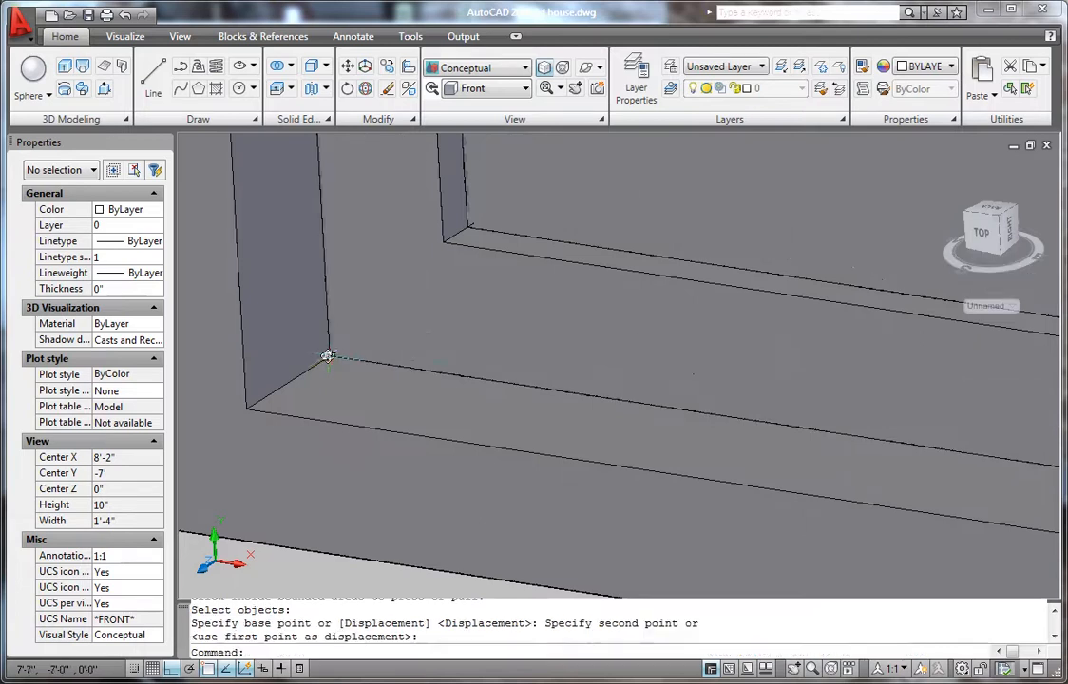
pyautogui.scroll(-8, 431, 309)
pyautogui.scroll(-4, 577, 313)
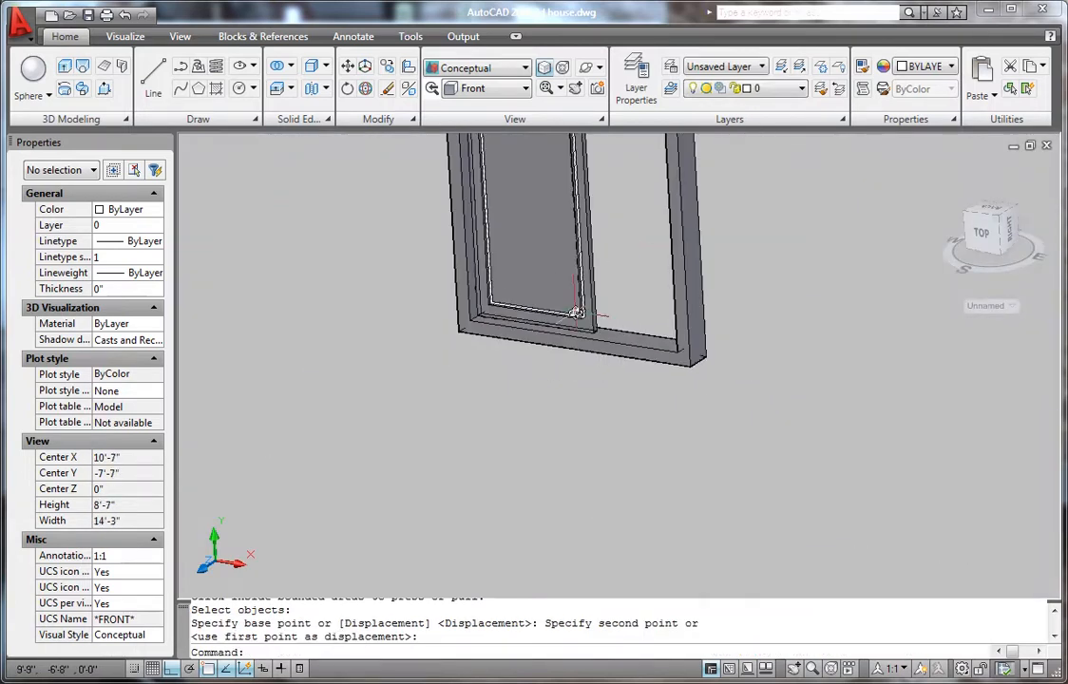
pyautogui.scroll(6, 618, 176)
pyautogui.scroll(-5, 539, 424)
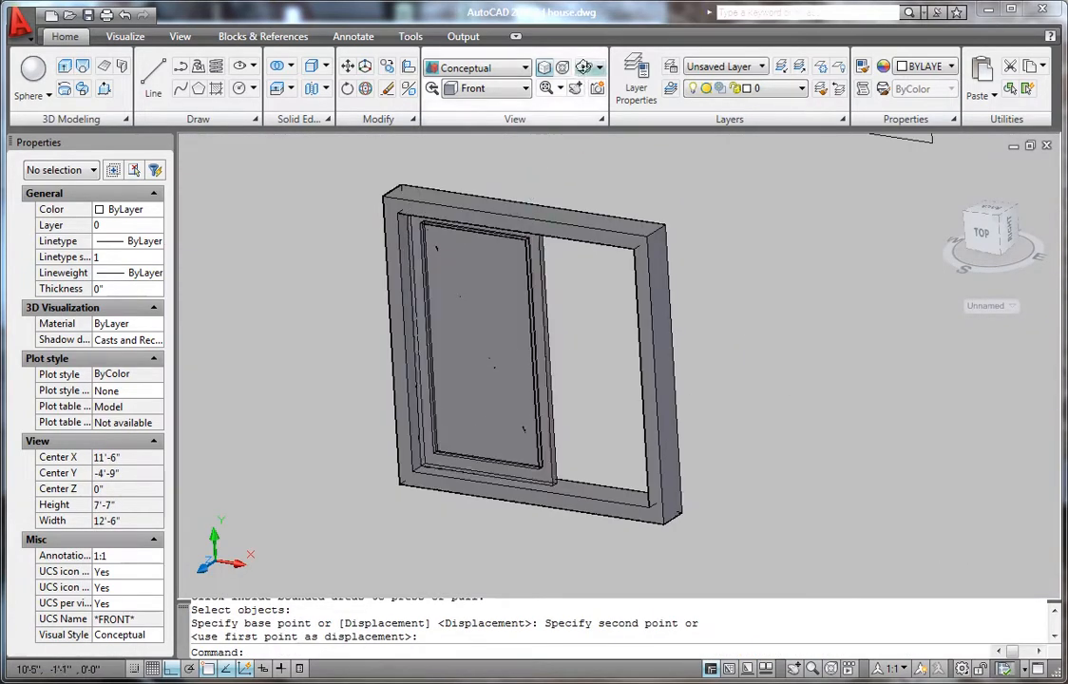
pyautogui.click(578, 88)
pyautogui.moveTo(507, 350); pyautogui.dragTo(620, 465)
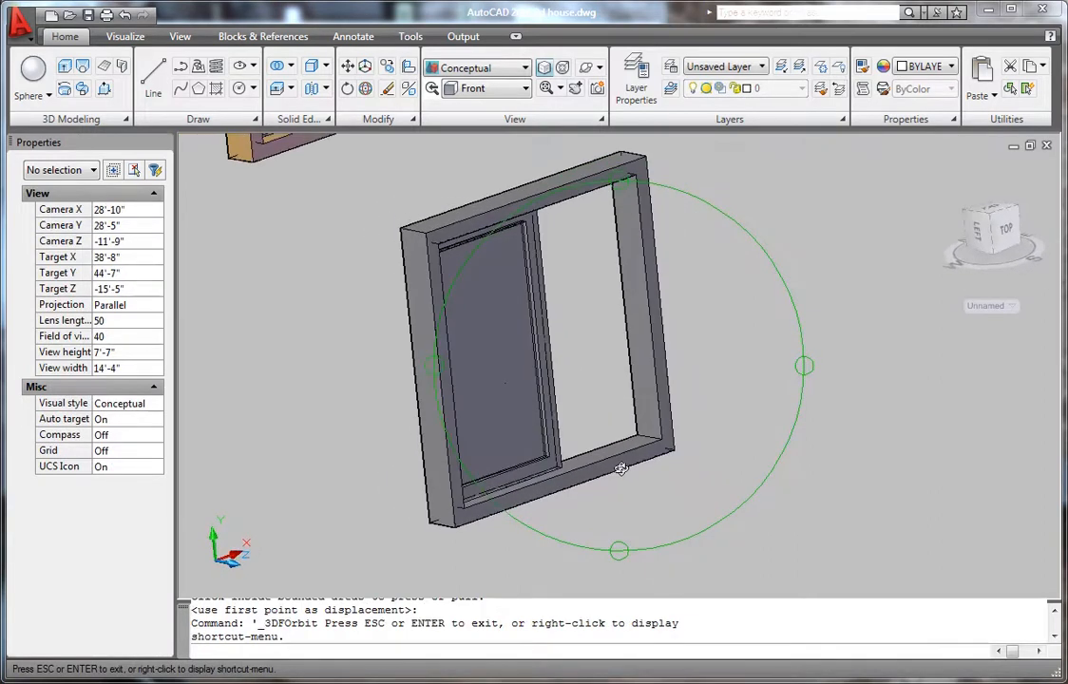
pyautogui.moveTo(632, 310); pyautogui.dragTo(663, 303)
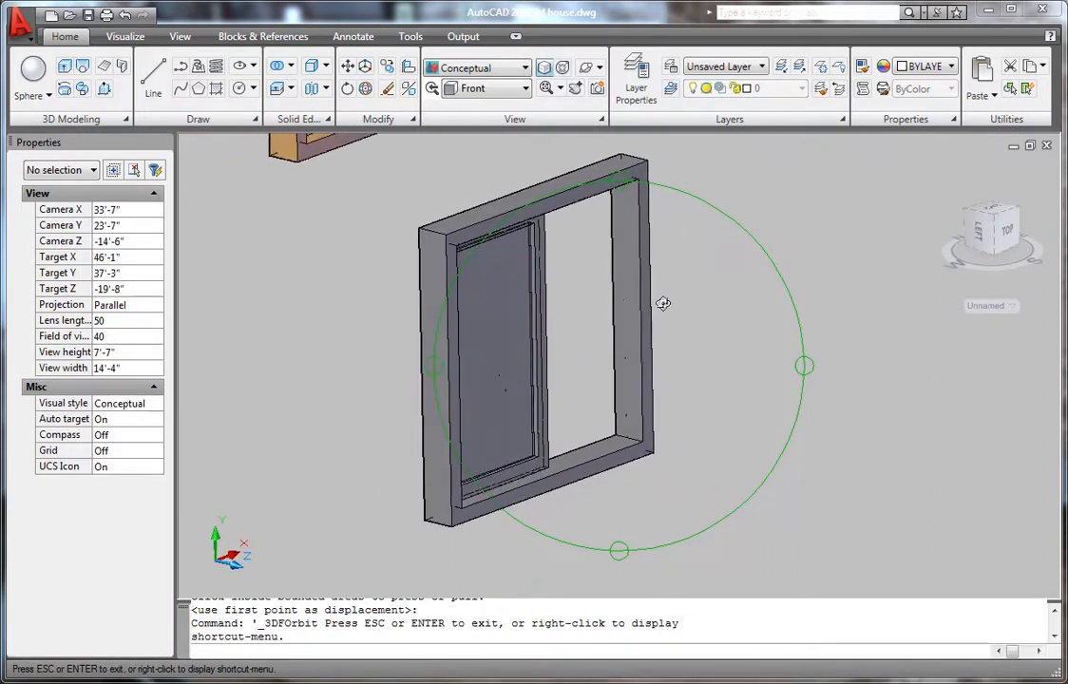
pyautogui.scroll(2, 535, 326)
pyautogui.press('Escape')
pyautogui.scroll(5, 565, 337)
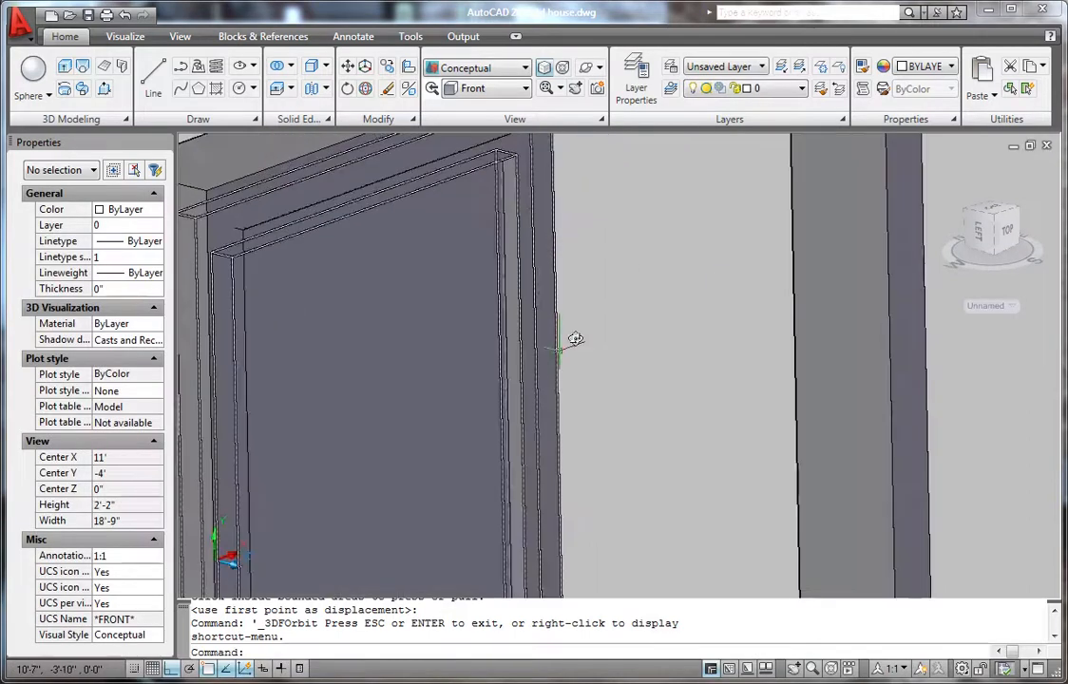
pyautogui.scroll(-6, 496, 374)
pyautogui.scroll(2, 555, 435)
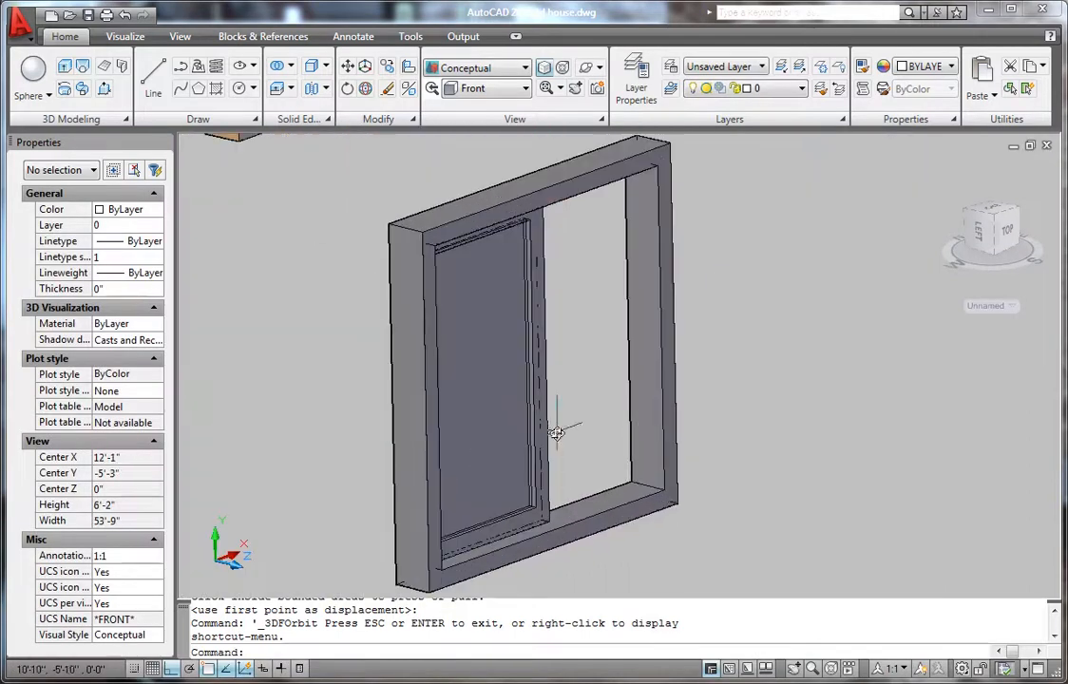
pyautogui.click(488, 388)
pyautogui.scroll(3, 504, 408)
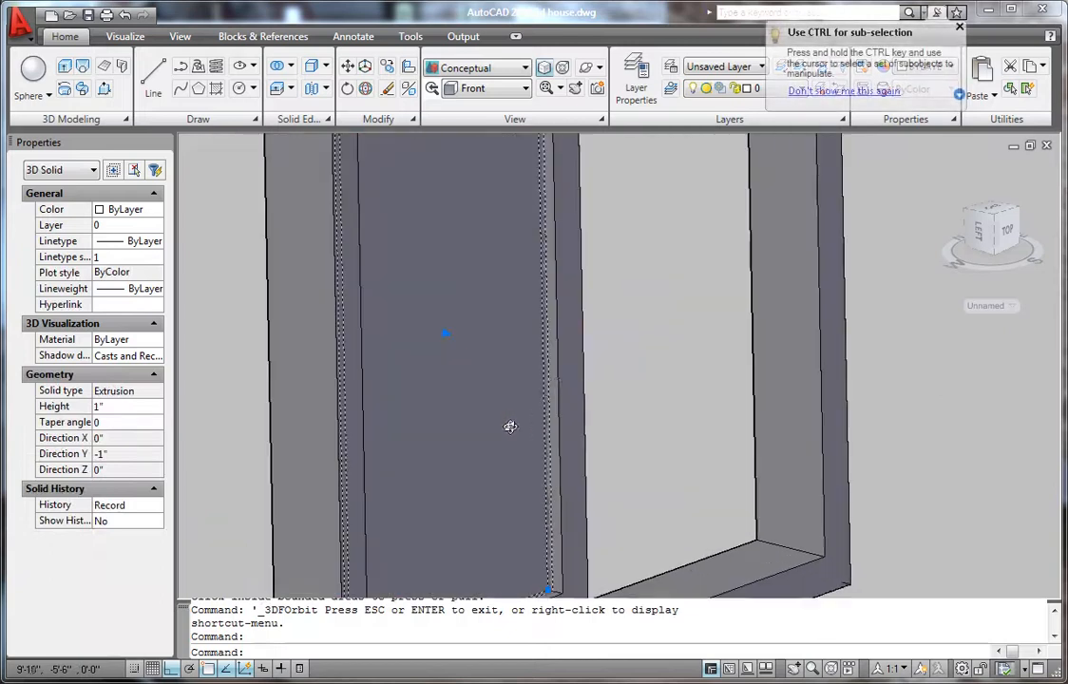
pyautogui.click(565, 336)
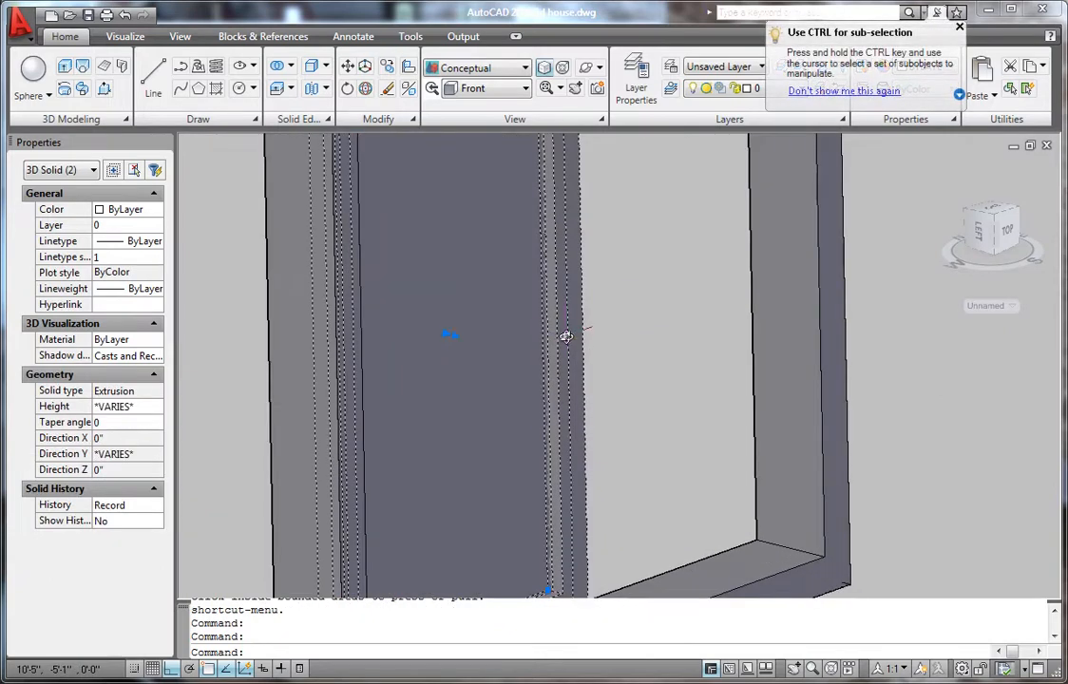
pyautogui.press('Escape')
pyautogui.press('Escape')
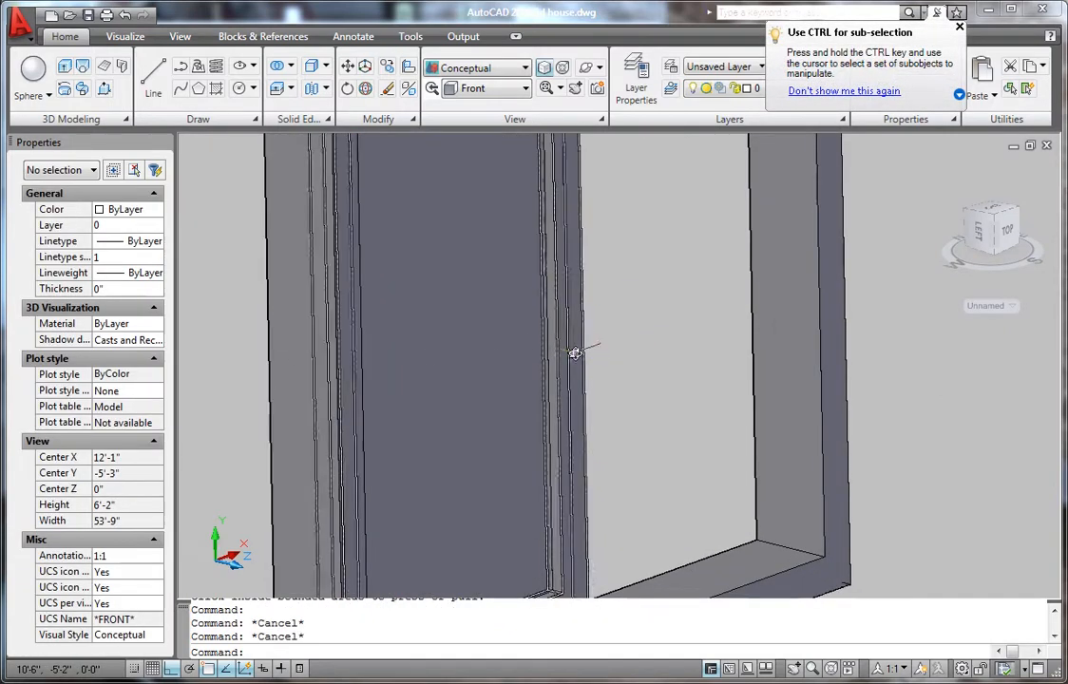
# - Start a copy (CP) of the frame strip and the sash panel
pyautogui.write('cp')
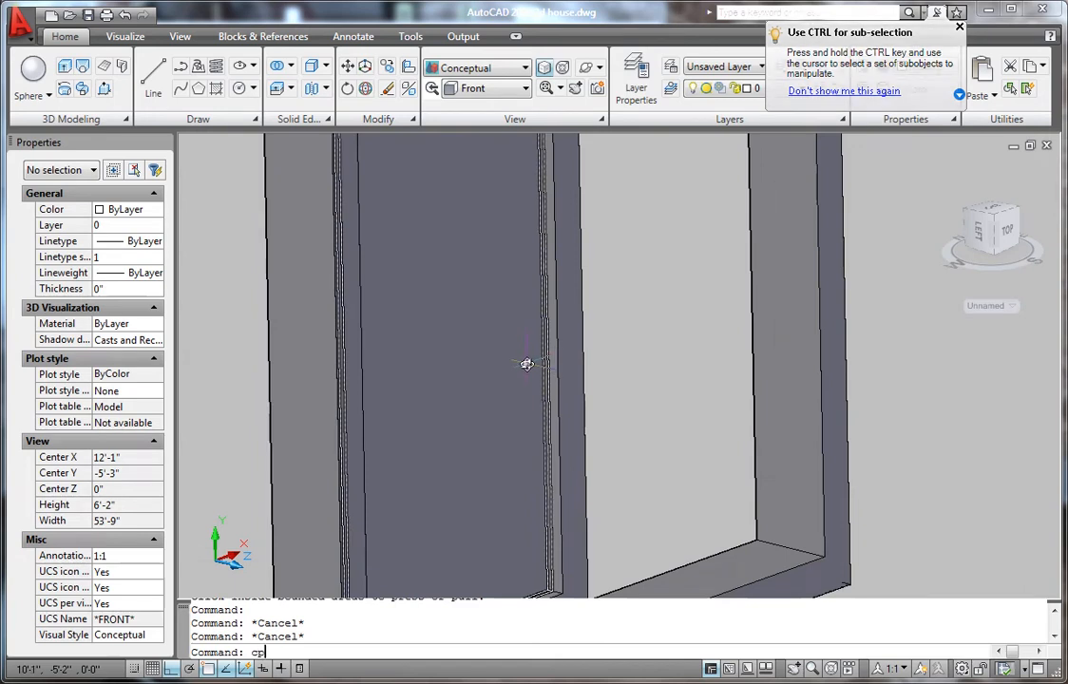
pyautogui.press('Return')
pyautogui.click(556, 323)
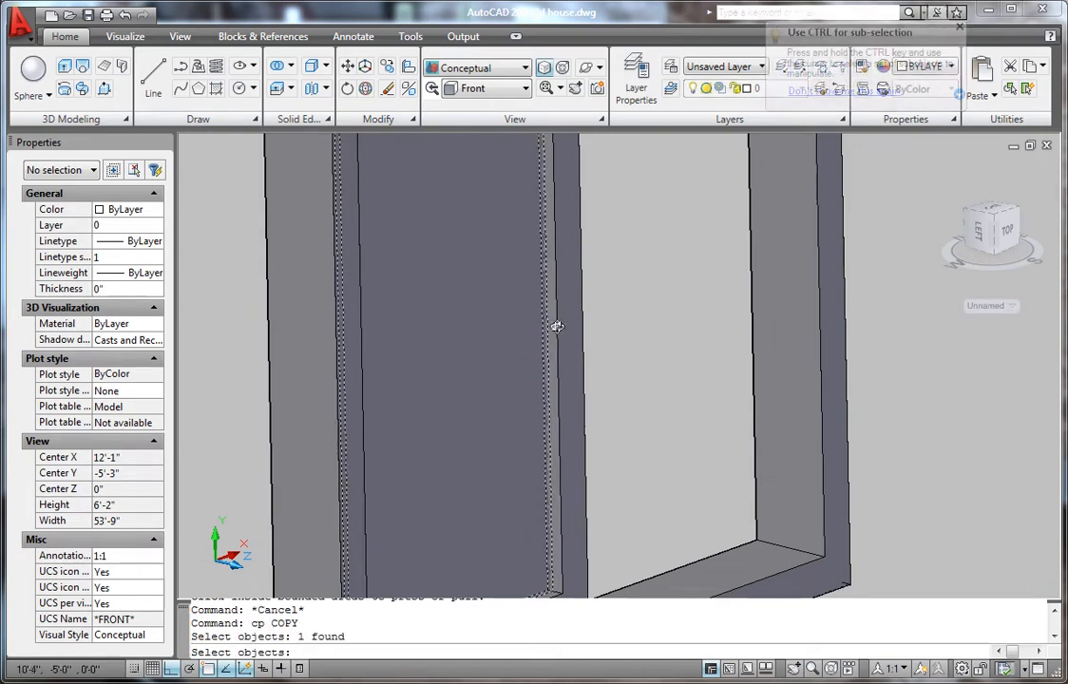
pyautogui.click(567, 343)
pyautogui.press('Return')
pyautogui.scroll(-4, 572, 374)
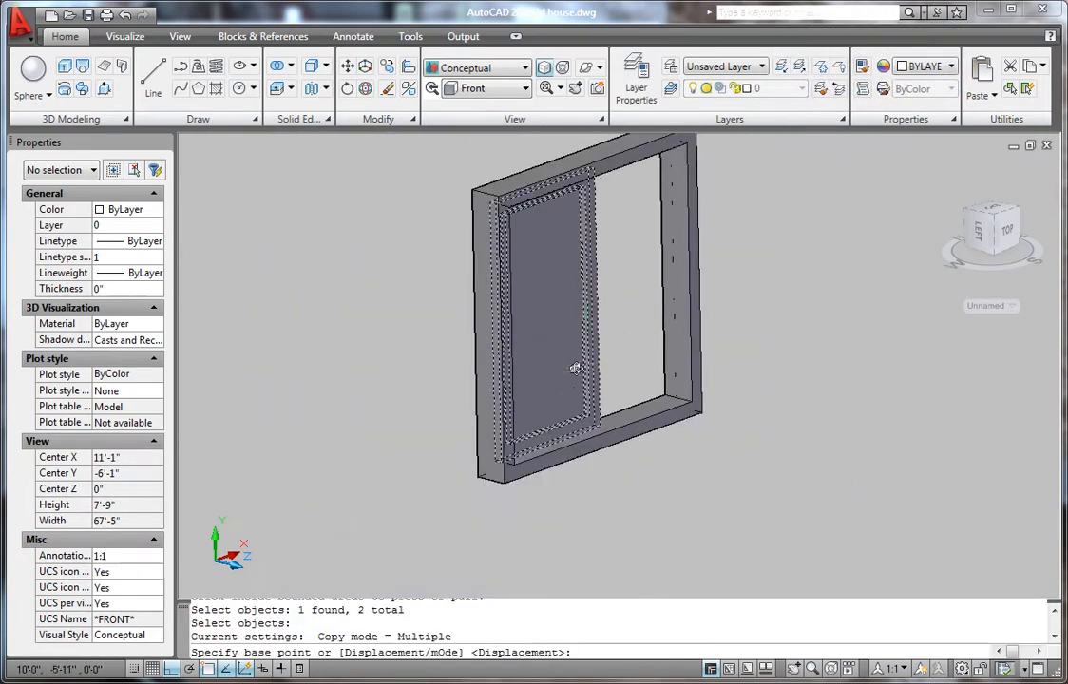
pyautogui.scroll(6, 656, 401)
pyautogui.scroll(3, 656, 401)
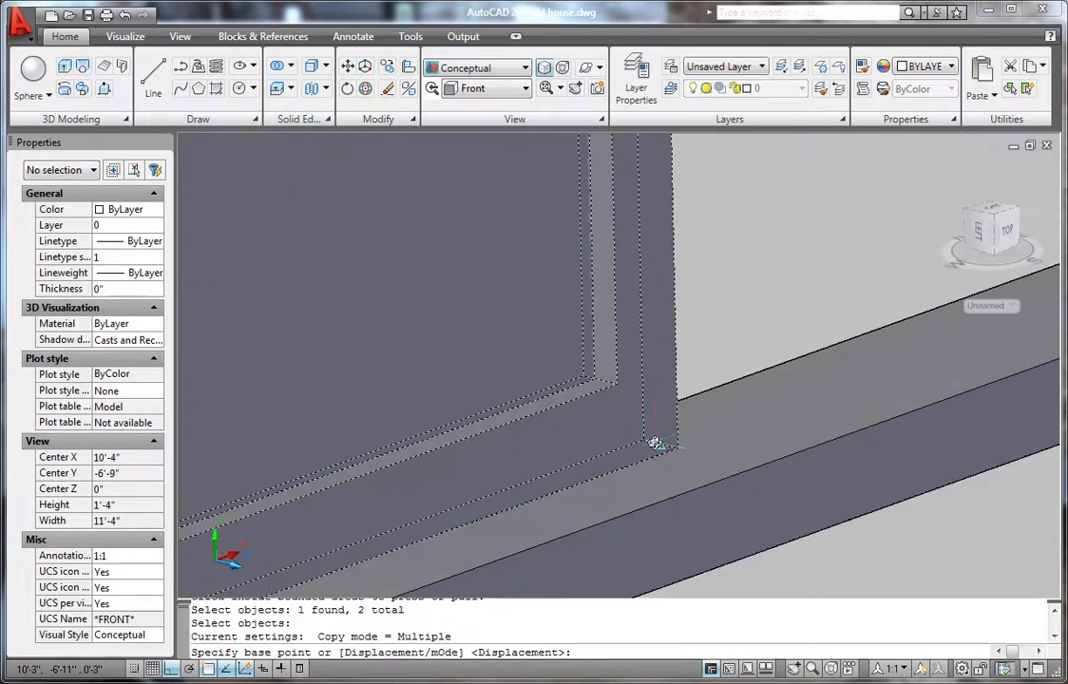
pyautogui.scroll(2, 656, 443)
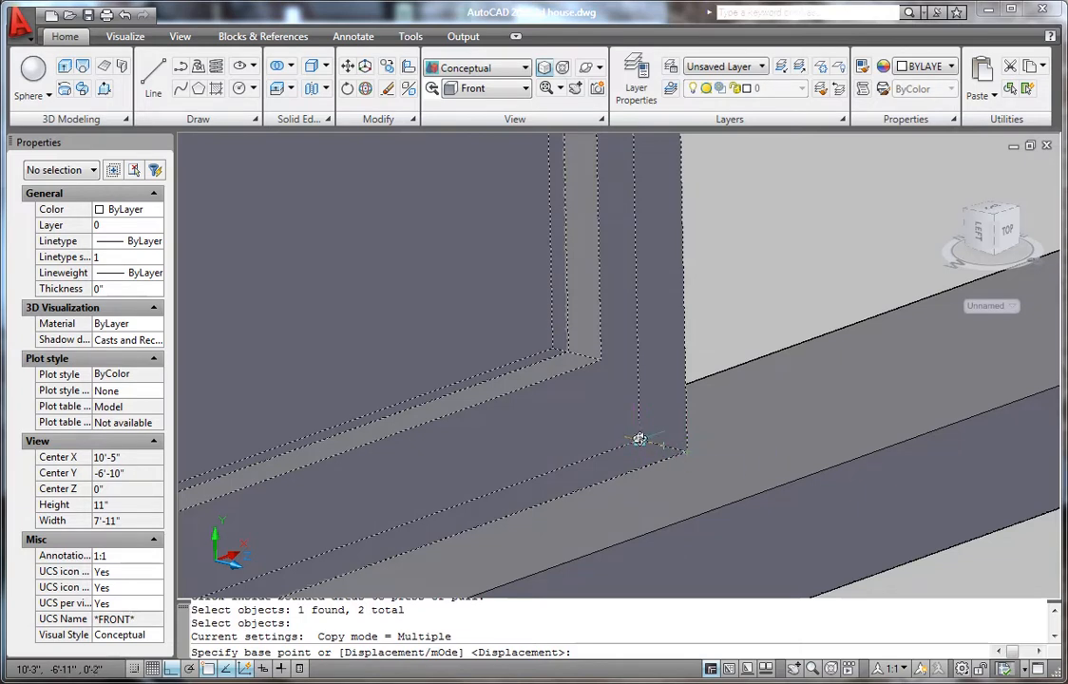
# - Copy them from the sash corner to the frame midpoint, filling the right half of the window
pyautogui.click(639, 439)
pyautogui.scroll(-3, 464, 388)
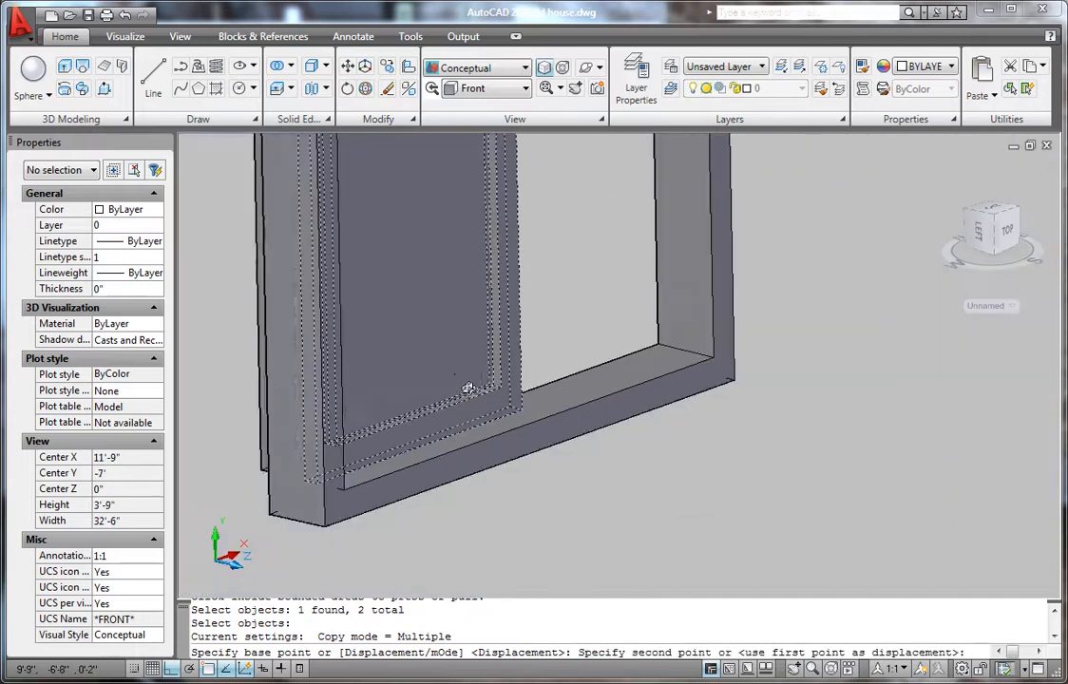
pyautogui.scroll(2, 527, 407)
pyautogui.scroll(2, 876, 269)
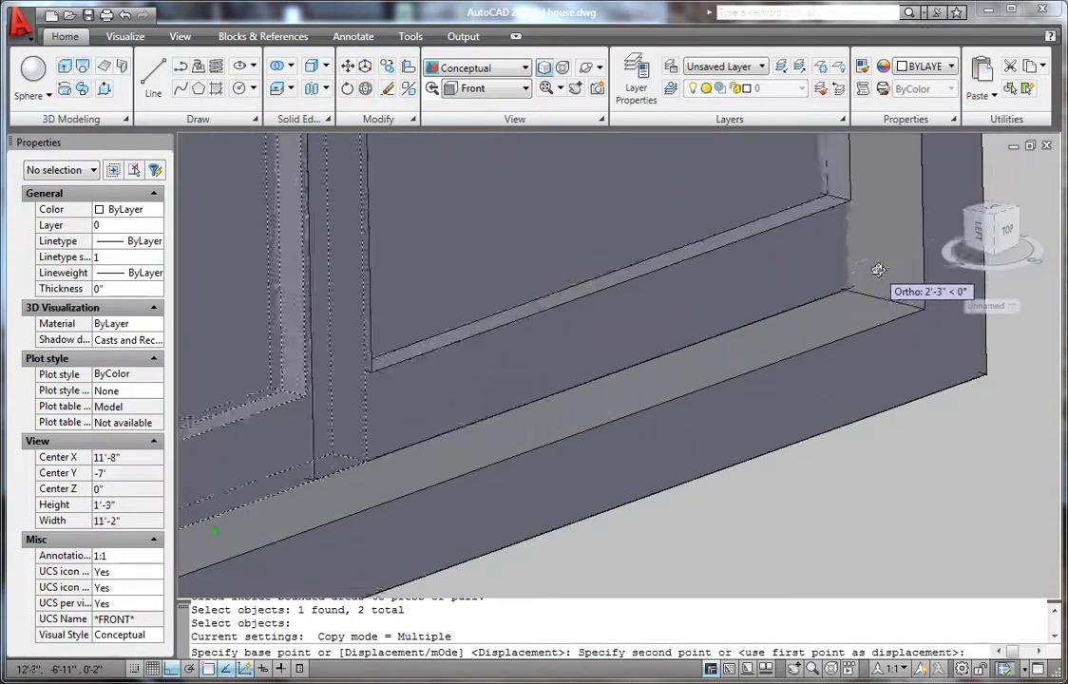
pyautogui.click(831, 297)
pyautogui.scroll(-4, 831, 297)
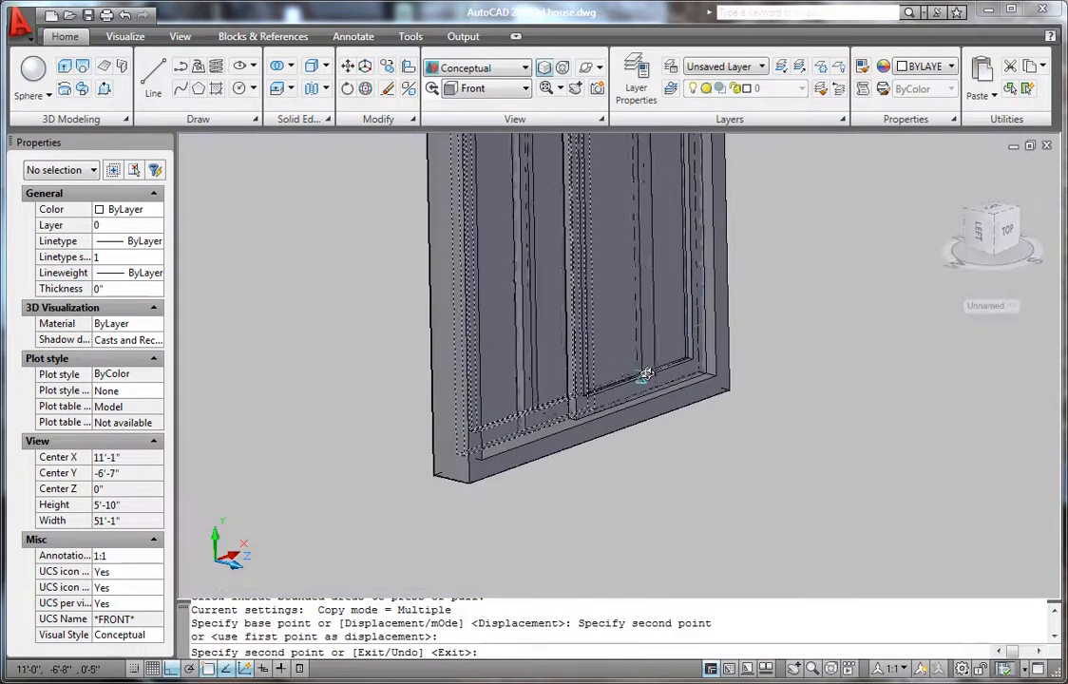
pyautogui.press('Escape')
pyautogui.scroll(5, 582, 424)
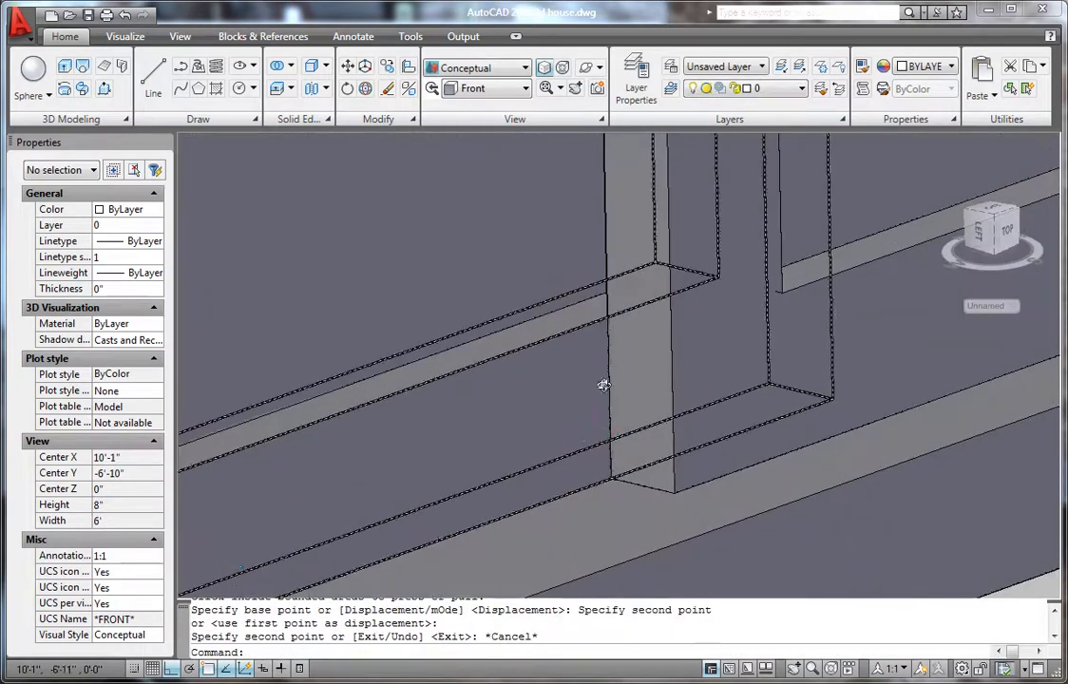
pyautogui.scroll(-4, 603, 384)
pyautogui.keyDown('shift'); pyautogui.moveTo(641, 411); pyautogui.dragTo(702, 411, button='middle'); pyautogui.keyUp('shift')
pyautogui.scroll(4, 610, 400)
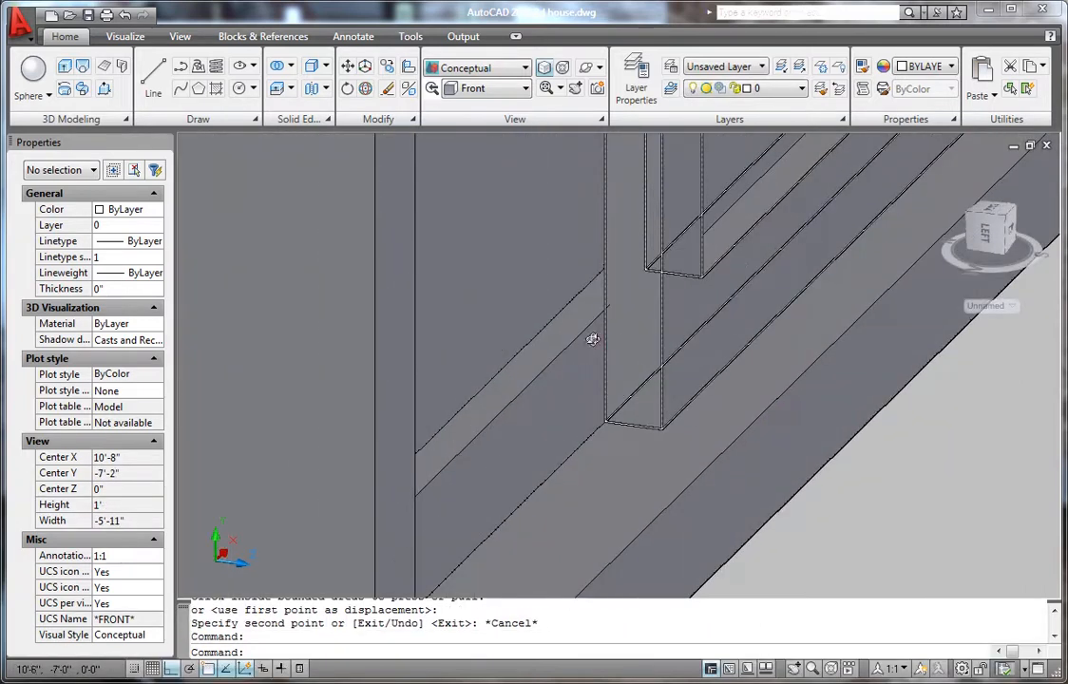
pyautogui.scroll(-3, 575, 353)
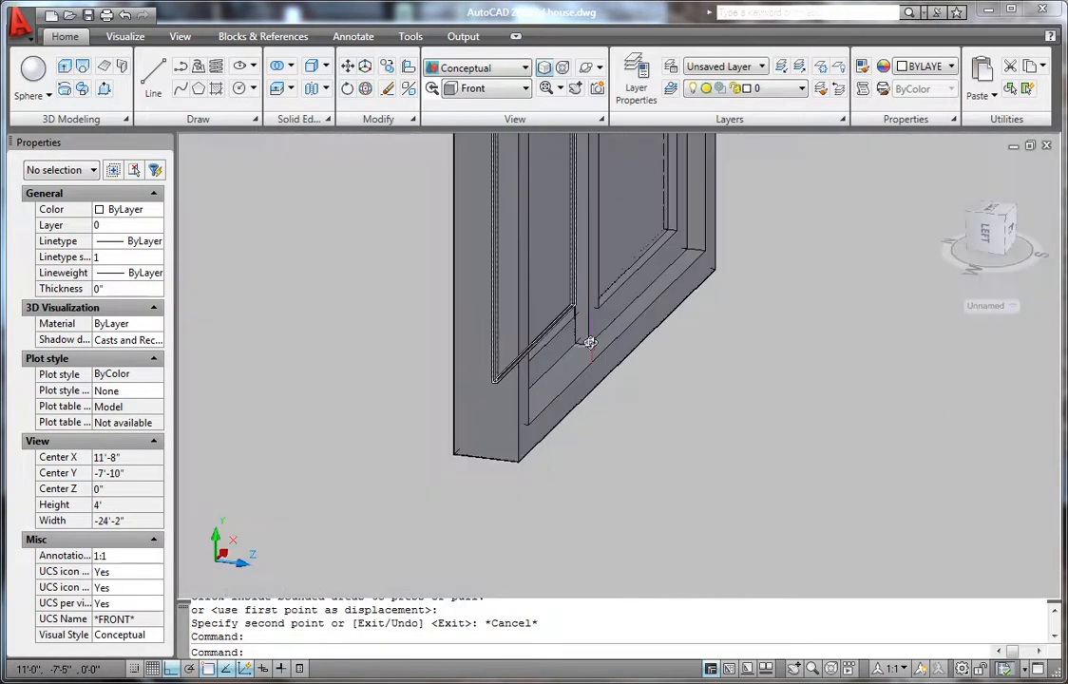
pyautogui.keyDown('shift'); pyautogui.moveTo(585, 341); pyautogui.dragTo(411, 398, button='middle'); pyautogui.keyUp('shift')
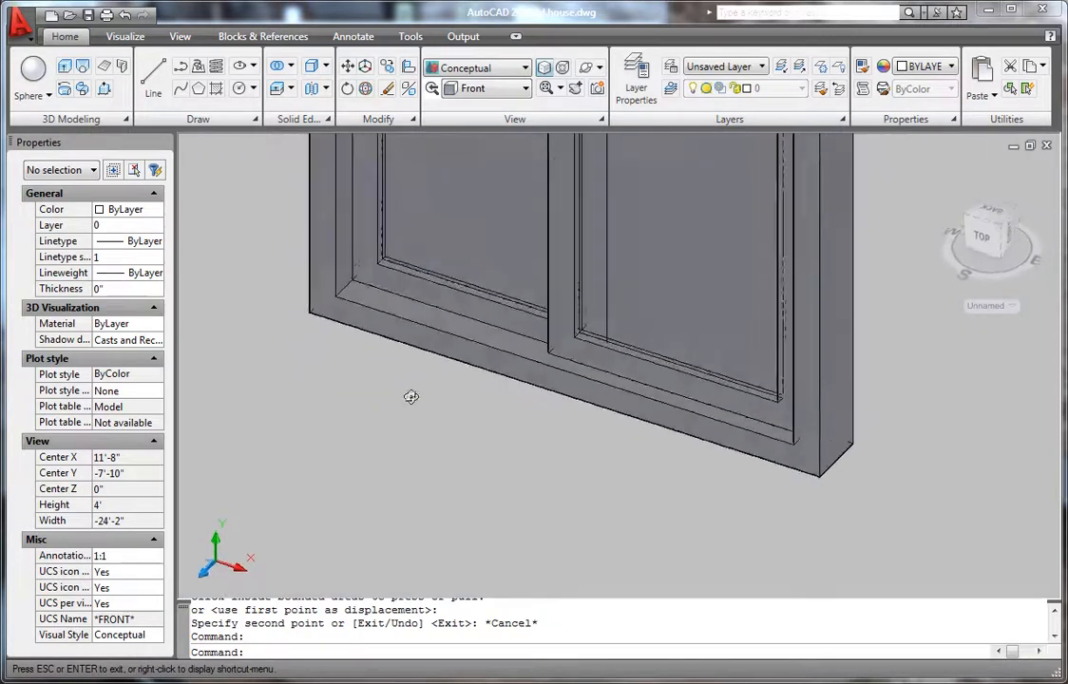
pyautogui.scroll(3, 482, 248)
pyautogui.scroll(2, 463, 274)
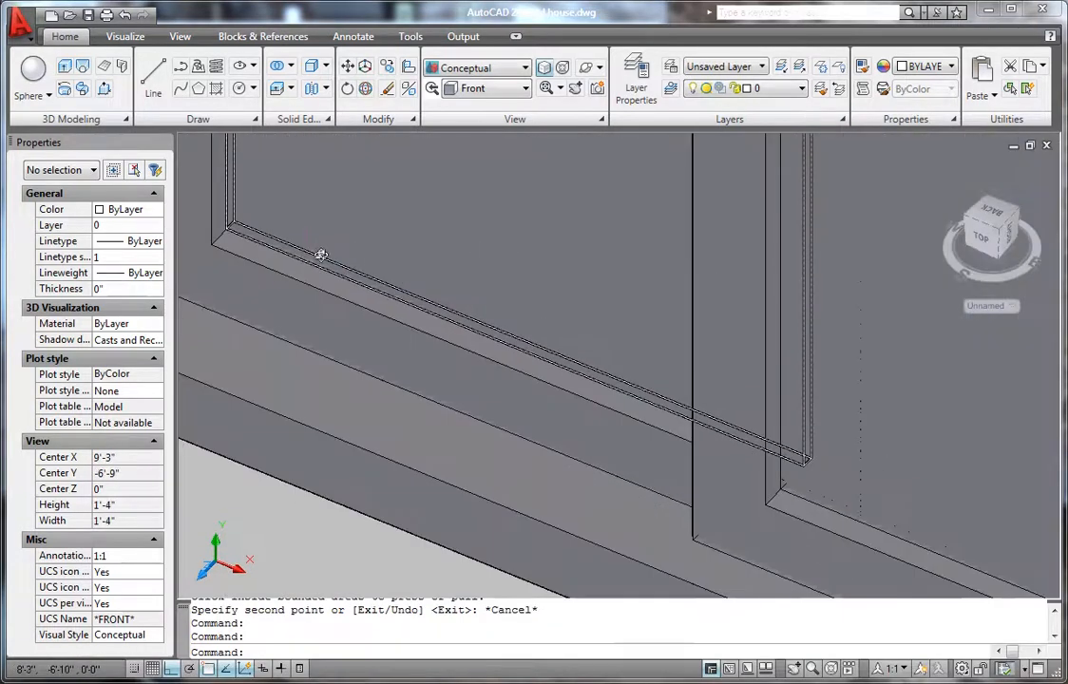
pyautogui.keyDown('shift'); pyautogui.moveTo(304, 257); pyautogui.dragTo(301, 267, button='middle'); pyautogui.keyUp('shift')
pyautogui.scroll(-10, 317, 308)
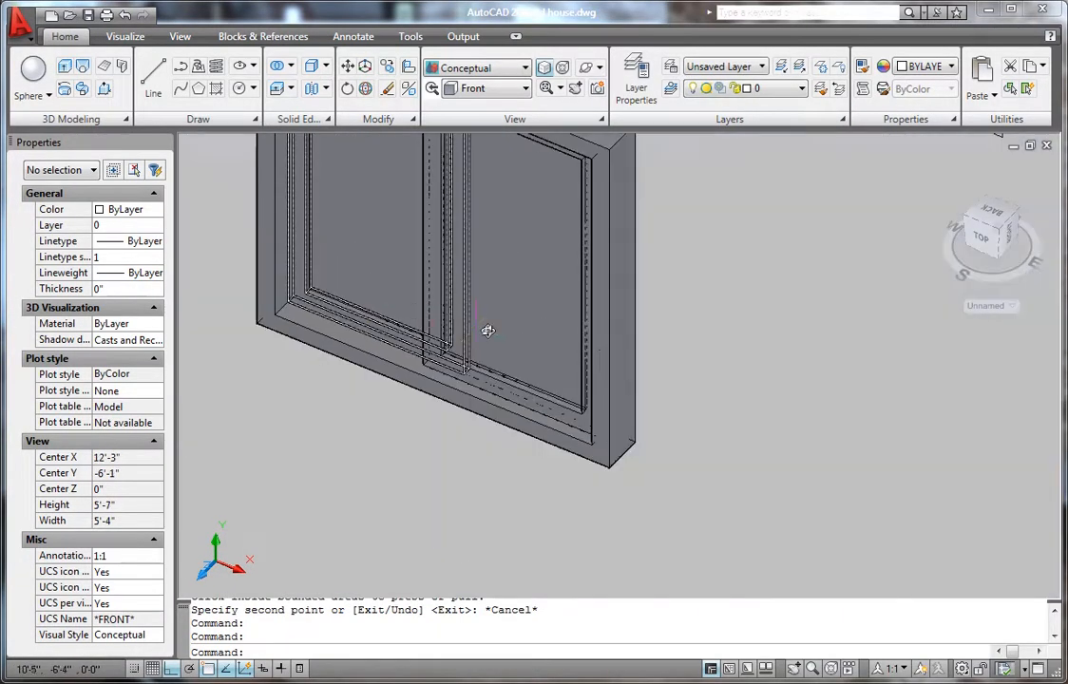
pyautogui.scroll(-2, 513, 348)
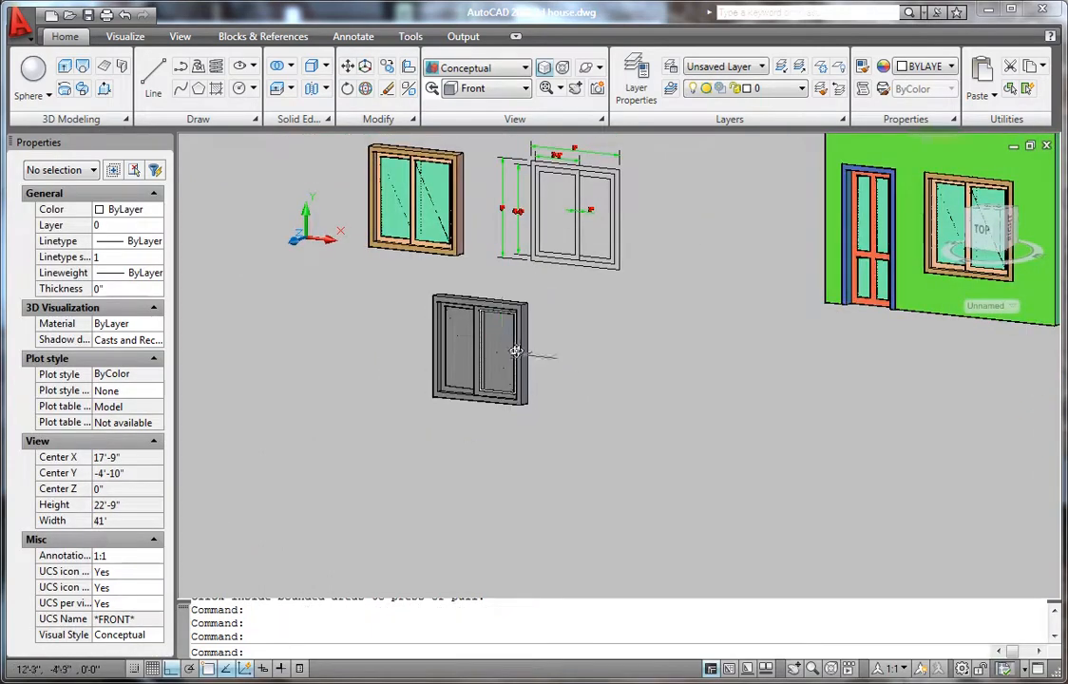
pyautogui.keyDown('shift'); pyautogui.moveTo(534, 364); pyautogui.dragTo(639, 374, button='middle'); pyautogui.keyUp('shift')
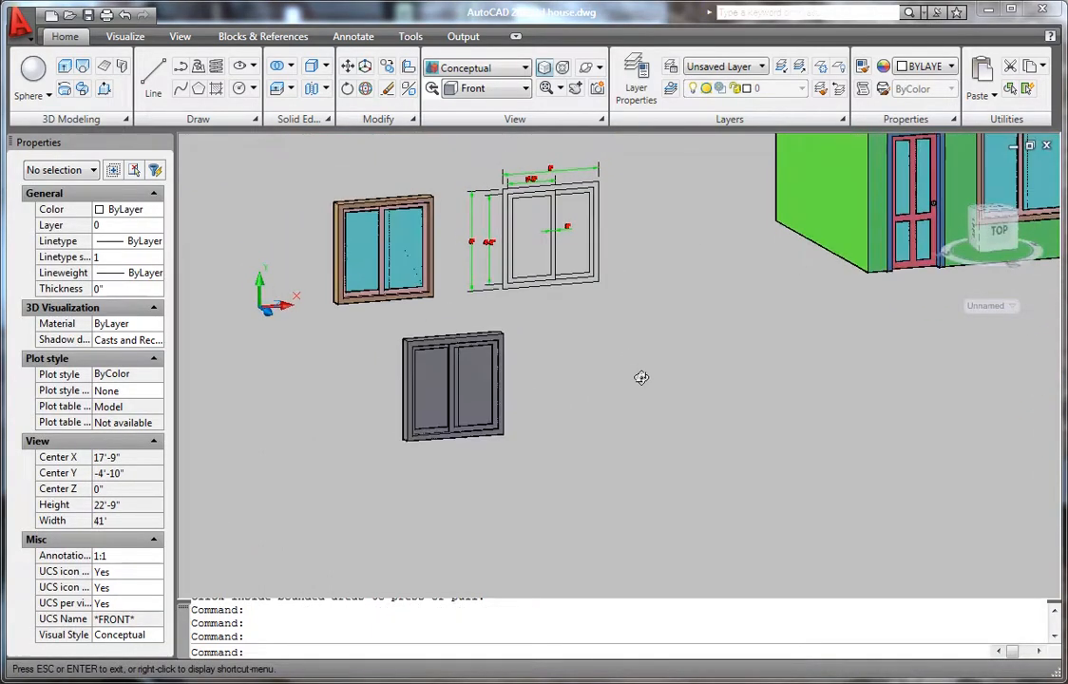
pyautogui.keyDown('shift'); pyautogui.moveTo(408, 427); pyautogui.dragTo(425, 442, button='middle'); pyautogui.keyUp('shift')
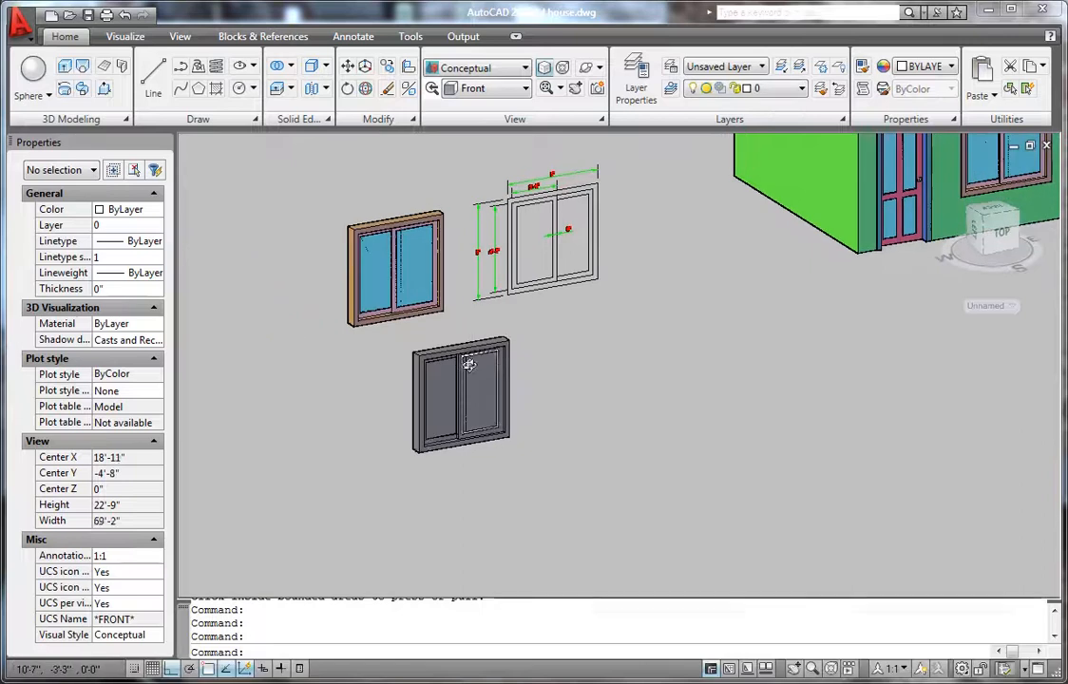
pyautogui.scroll(4, 466, 370)
# - Give the uncoloured window's frame the tan Color 36
pyautogui.click(477, 310)
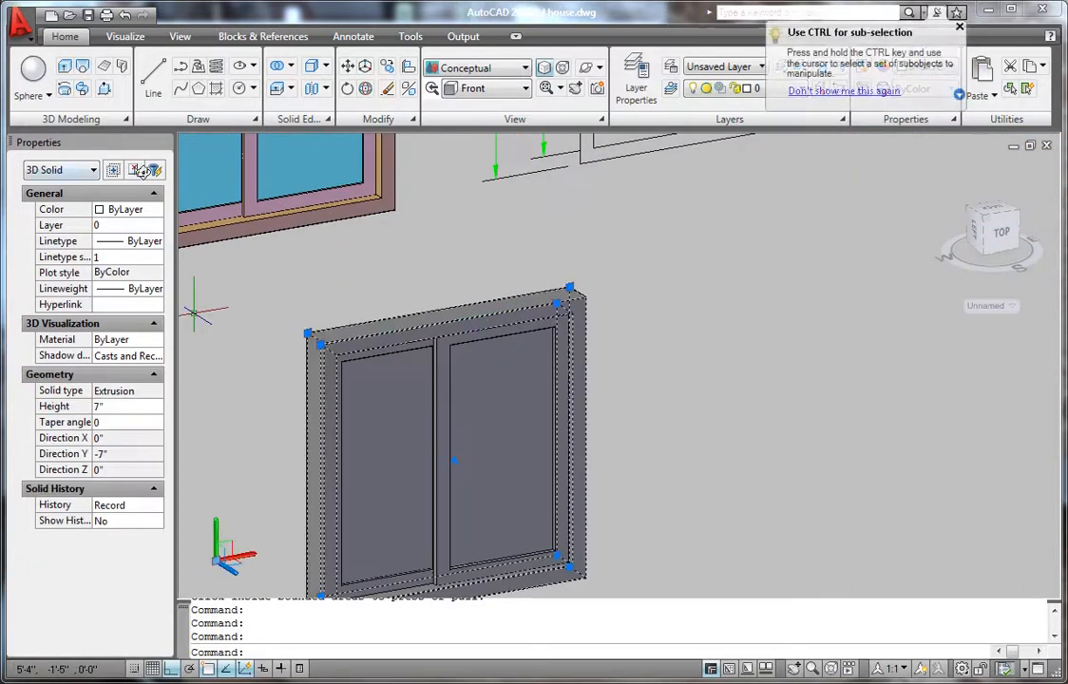
pyautogui.click(112, 209)
pyautogui.click(112, 209)
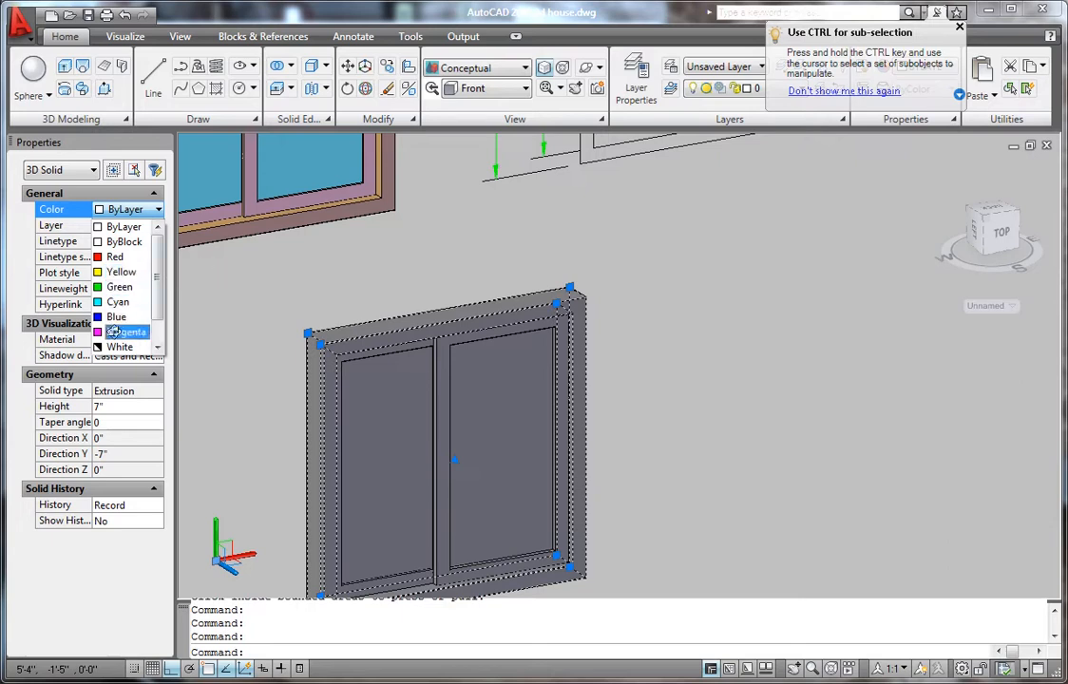
pyautogui.scroll(-1, 155, 294)
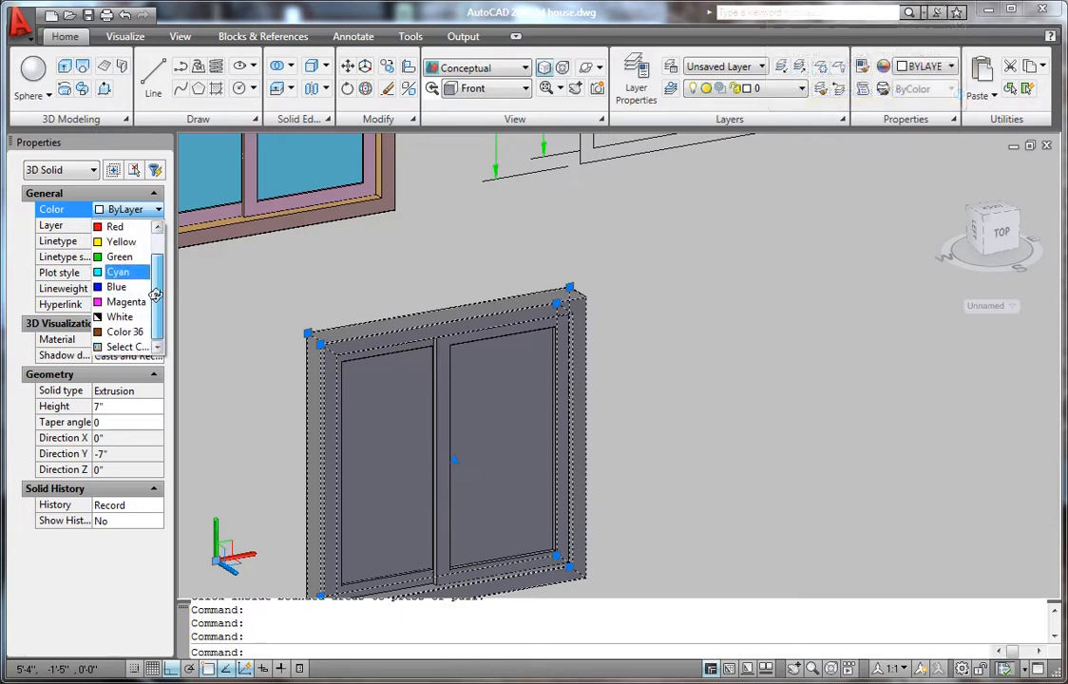
pyautogui.click(122, 331)
pyautogui.press('Escape')
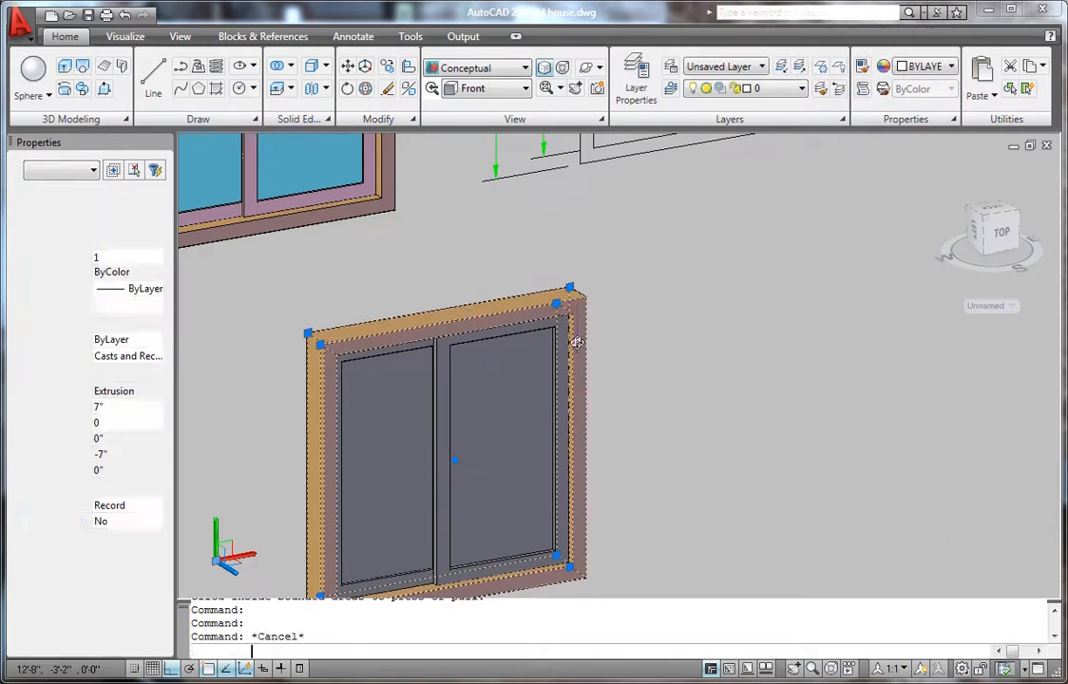
# - Colour both window sashes red
pyautogui.click(443, 379)
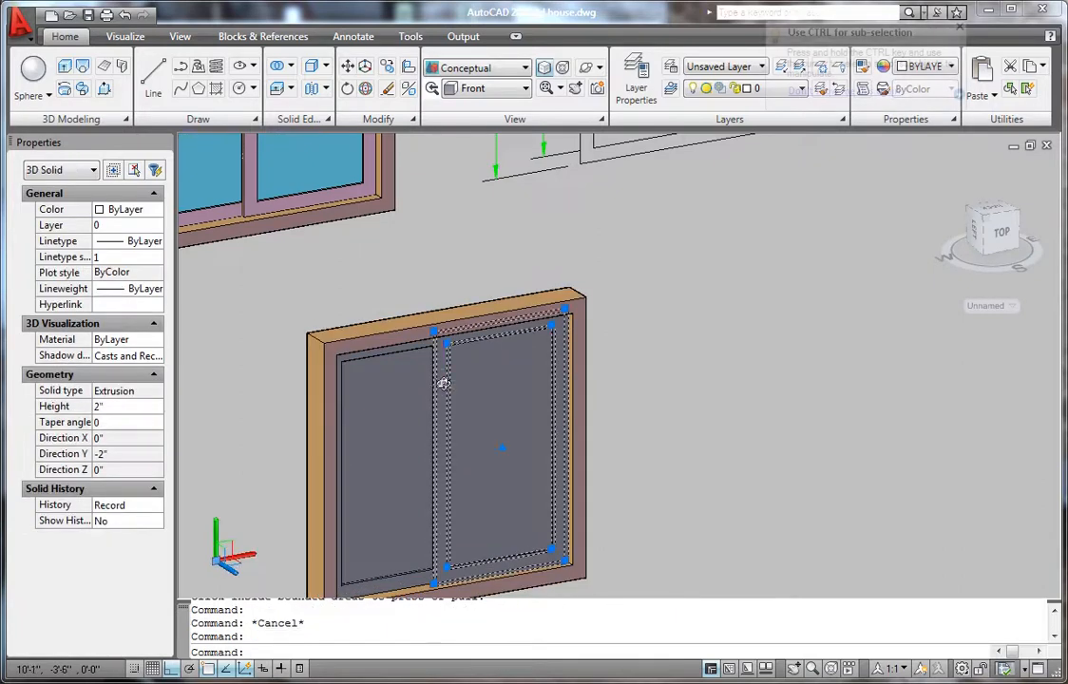
pyautogui.click(403, 353)
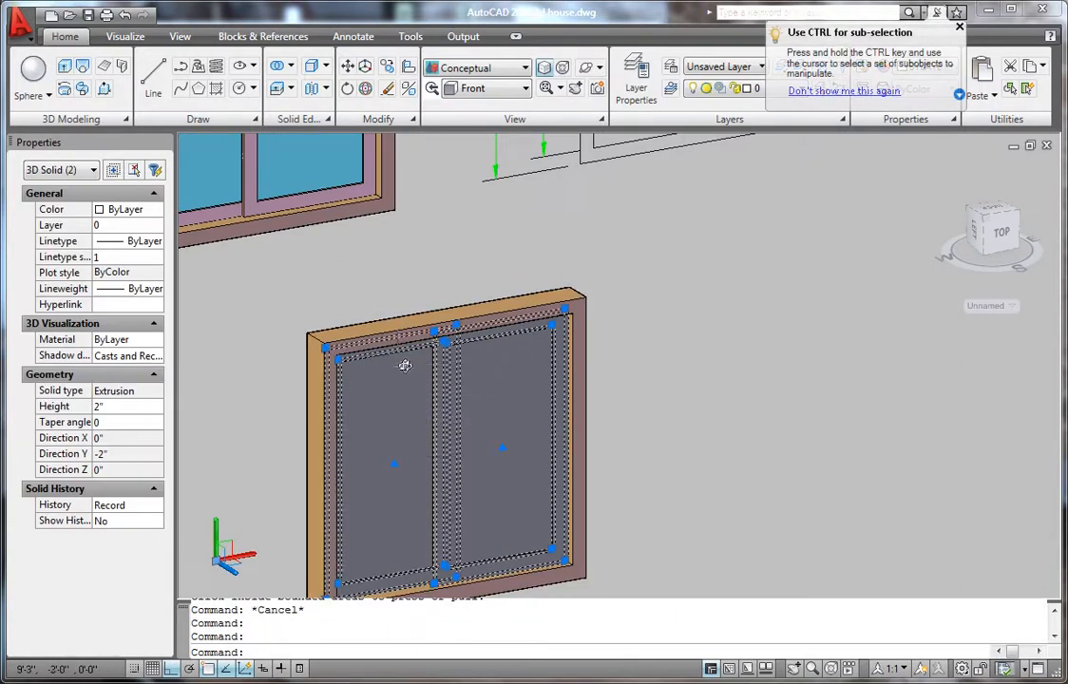
pyautogui.click(126, 210)
pyautogui.click(126, 211)
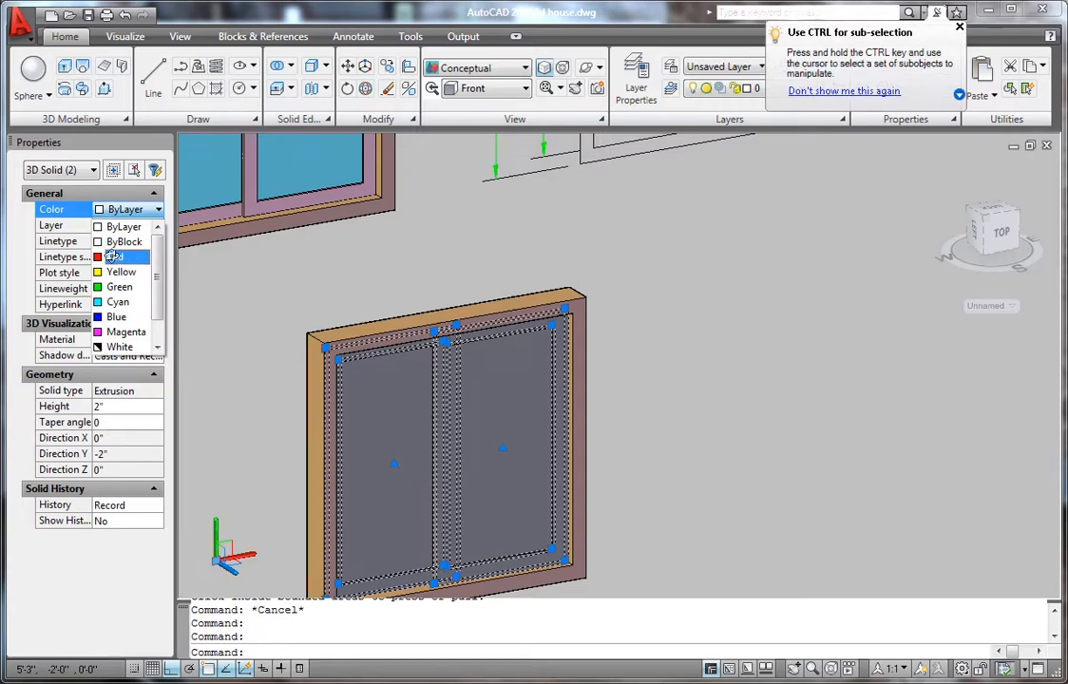
pyautogui.click(115, 257)
# - Colour both glass panes cyan
pyautogui.click(384, 400)
pyautogui.click(496, 405)
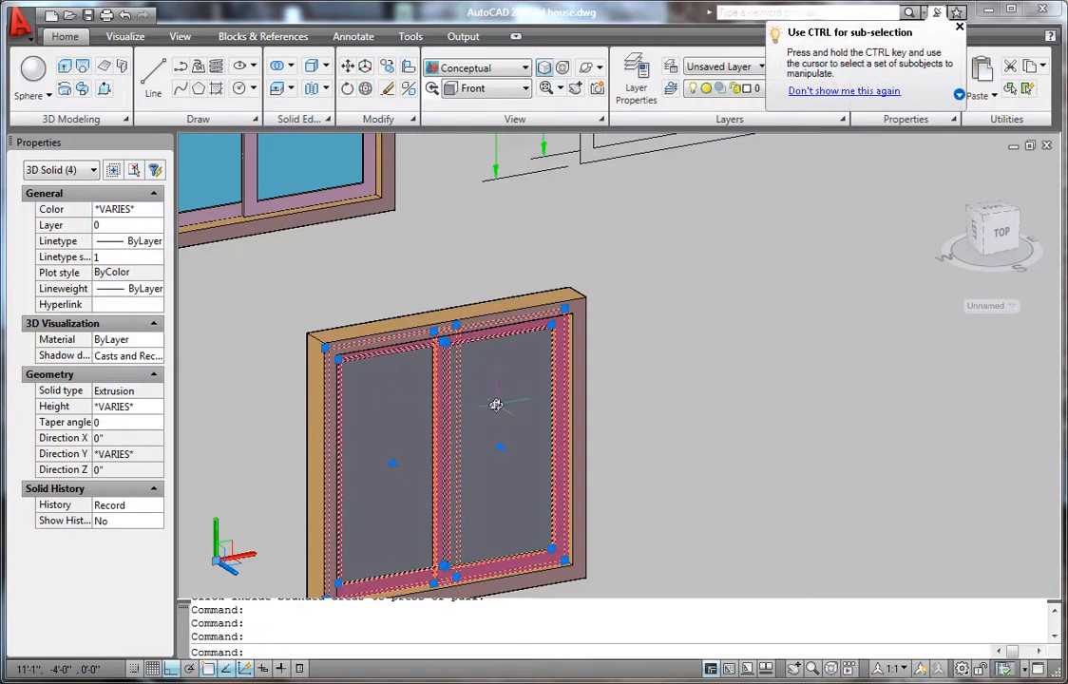
pyautogui.press('Escape')
pyautogui.press('Escape')
pyautogui.press('Escape')
pyautogui.click(496, 409)
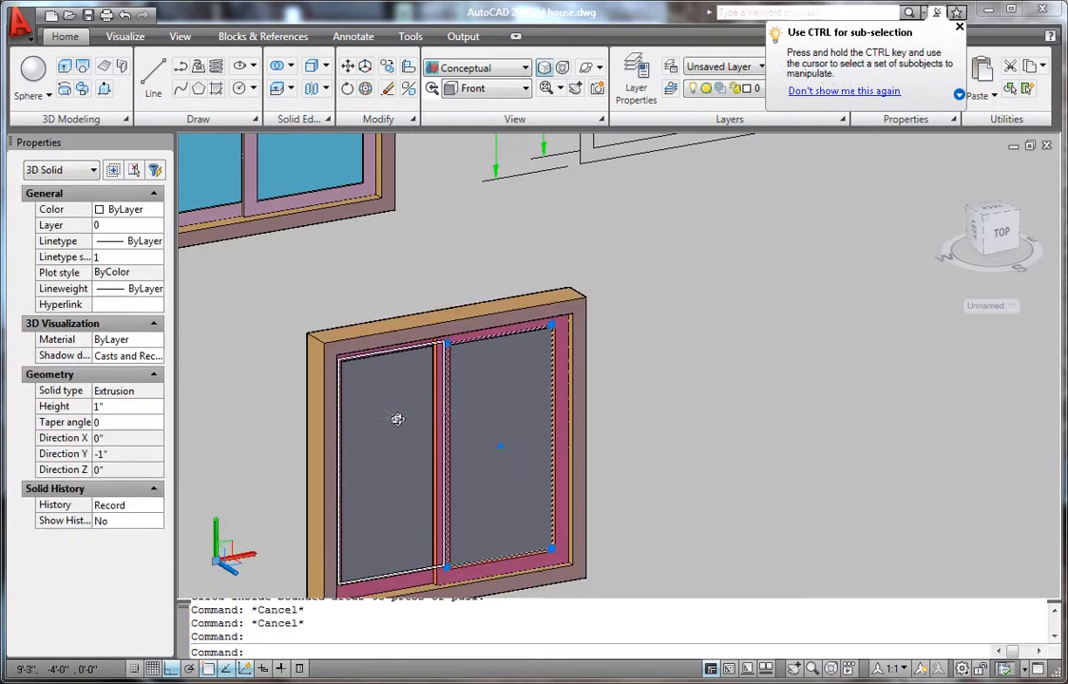
pyautogui.click(391, 415)
pyautogui.click(111, 209)
pyautogui.click(114, 209)
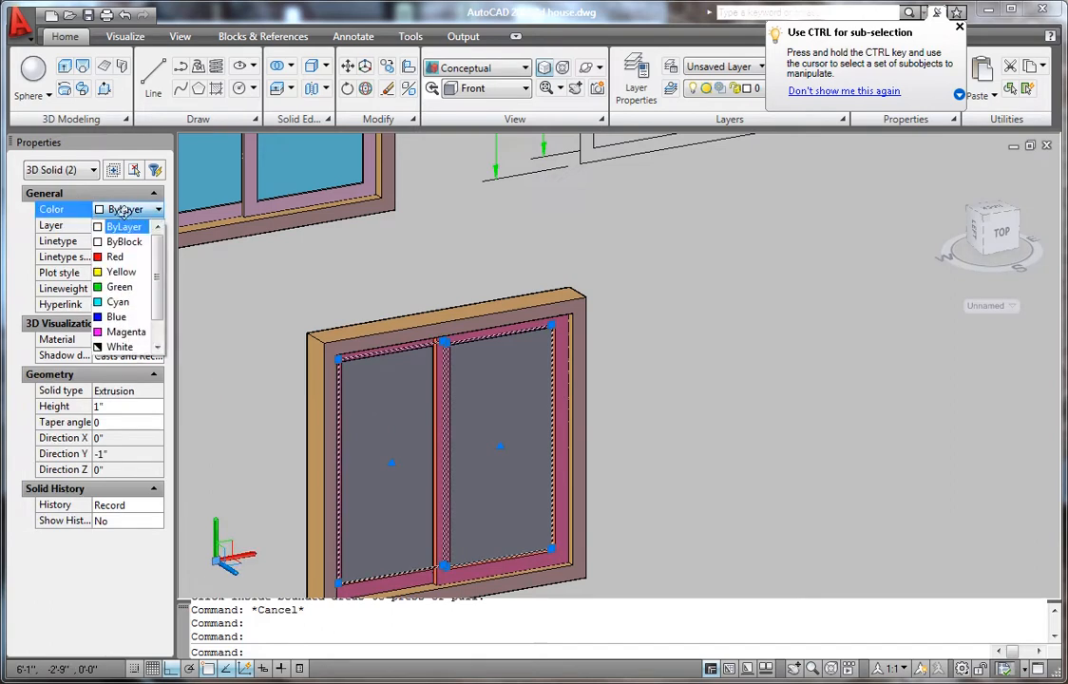
pyautogui.click(118, 301)
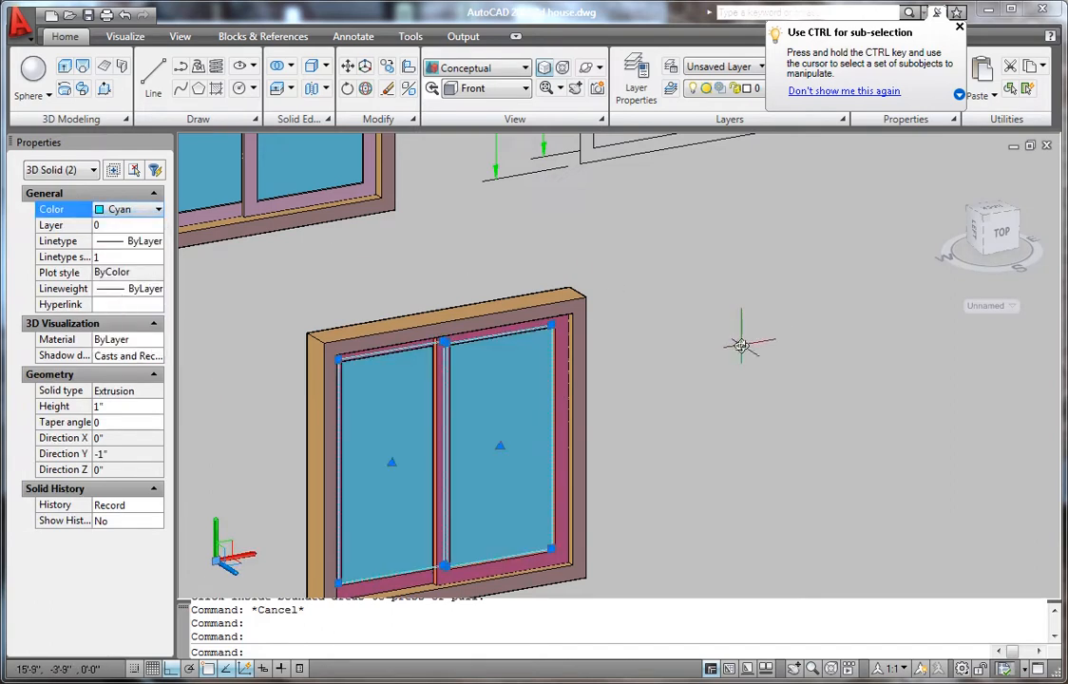
pyautogui.press('Escape')
pyautogui.press('Escape')
pyautogui.scroll(-6, 660, 317)
pyautogui.moveTo(694, 362)
pyautogui.keyDown('shift'); pyautogui.mouseDown(button='middle')
pyautogui.moveTo(687, 377)
pyautogui.moveTo(616, 352)
pyautogui.moveTo(717, 370)
pyautogui.moveTo(610, 395)
pyautogui.moveTo(608, 381)
pyautogui.mouseUp(button='middle'); pyautogui.keyUp('shift')
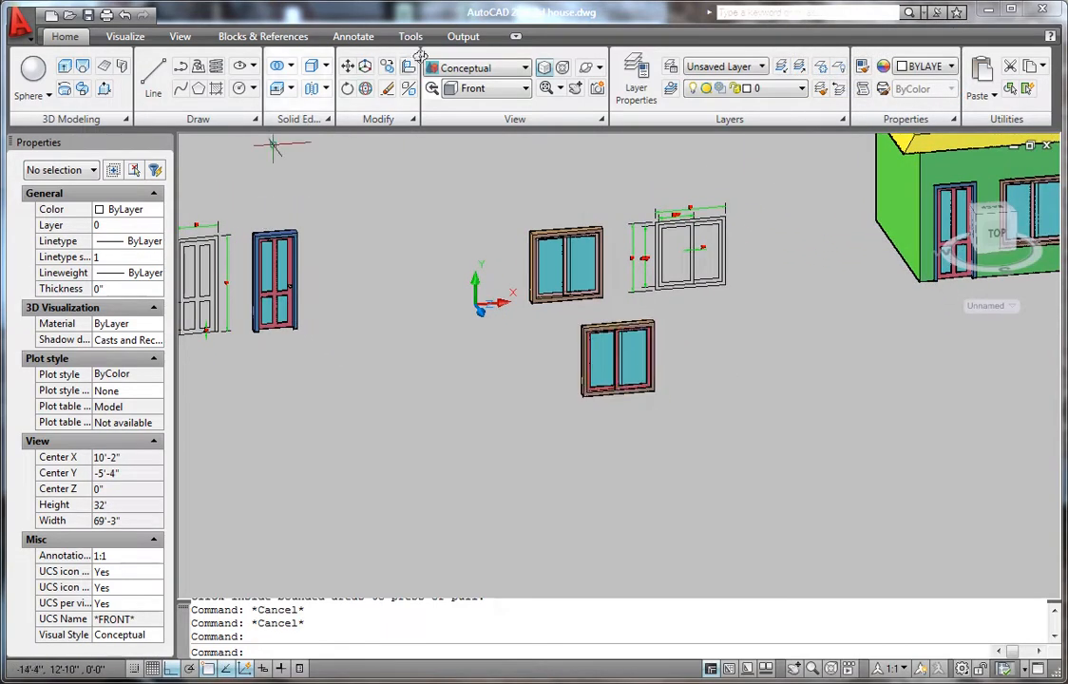
# - Switch to the Front preset view and zoom so the green house, doors and windows all fit
pyautogui.click(483, 90)
pyautogui.click(469, 166)
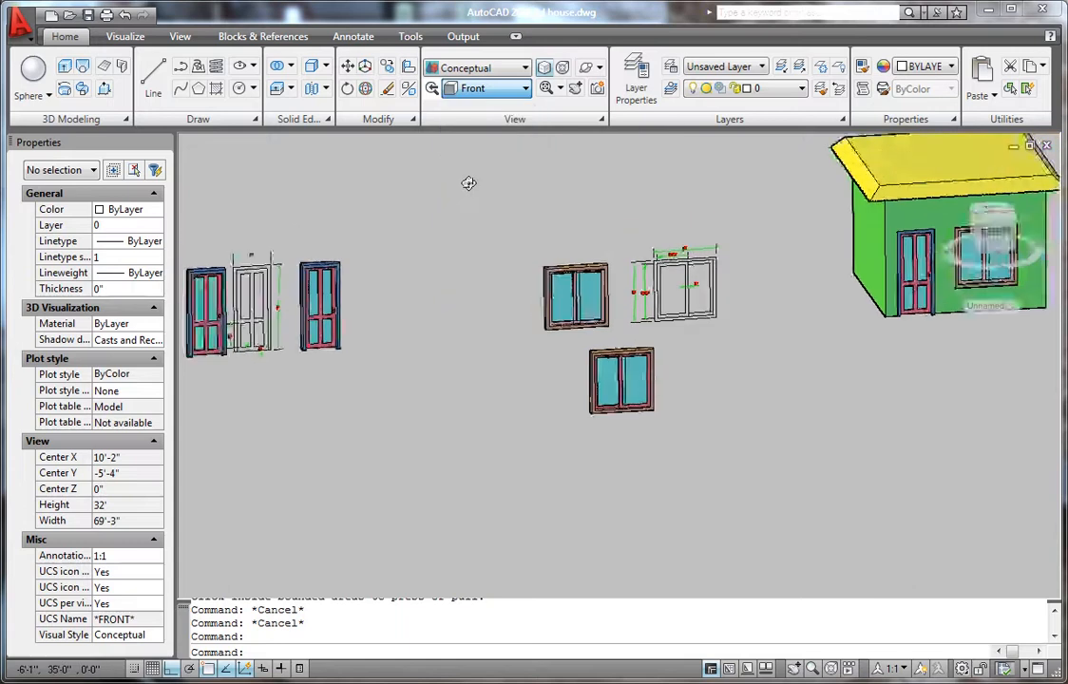
pyautogui.scroll(4, 504, 417)
pyautogui.scroll(3, 505, 417)
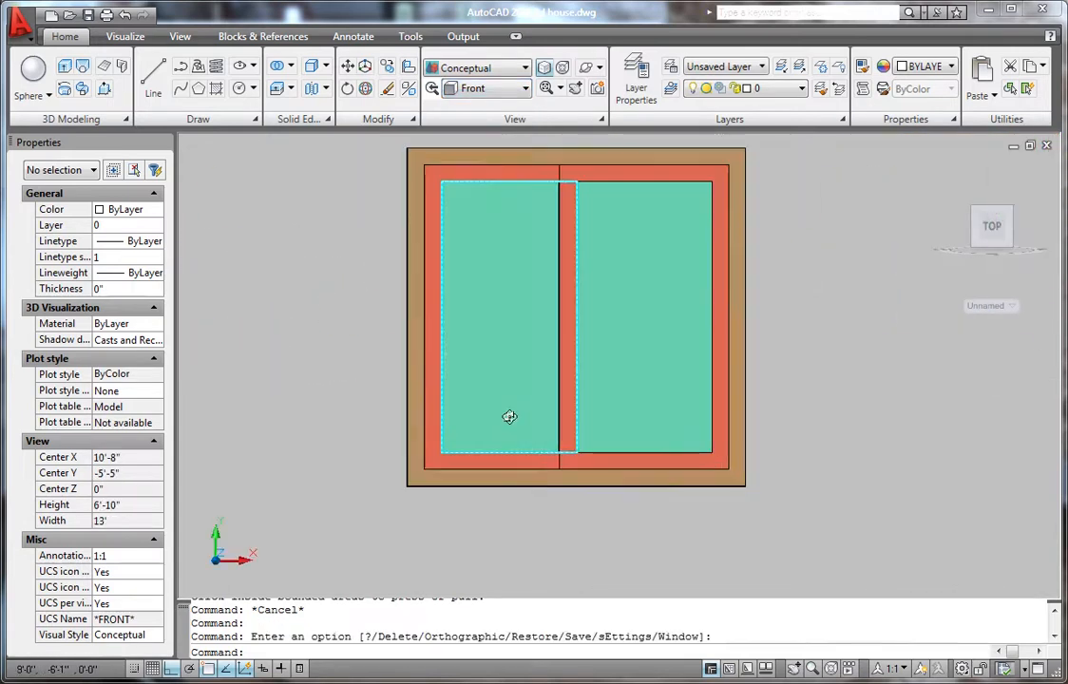
pyautogui.scroll(-4, 499, 403)
pyautogui.scroll(2, 528, 365)
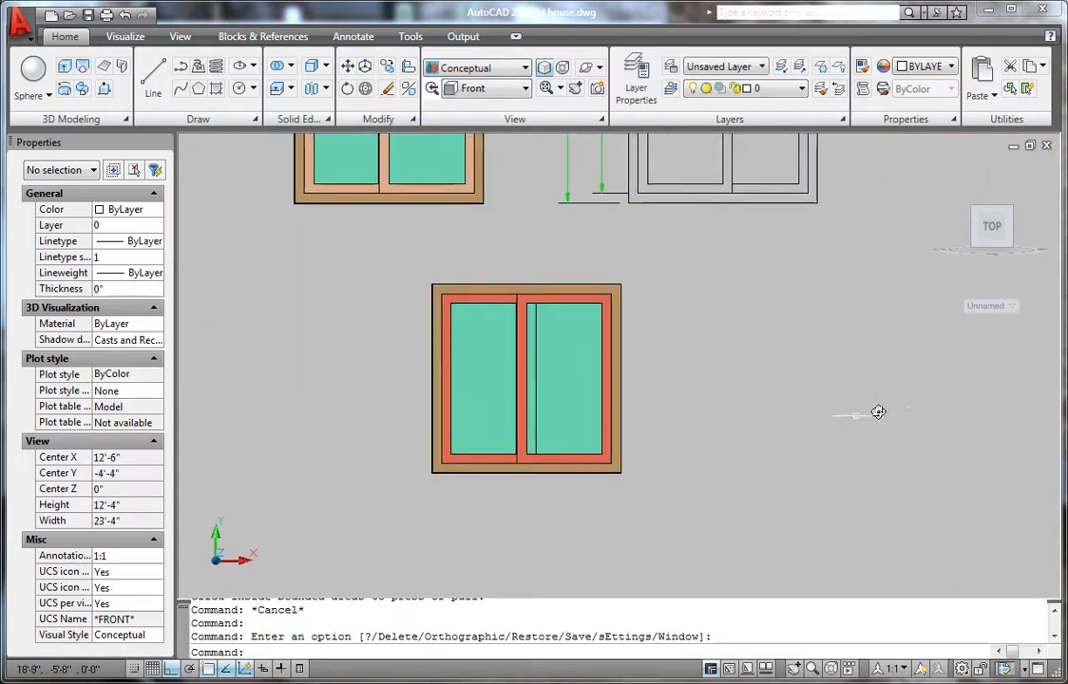
pyautogui.scroll(-7, 633, 439)
pyautogui.scroll(1, 634, 439)
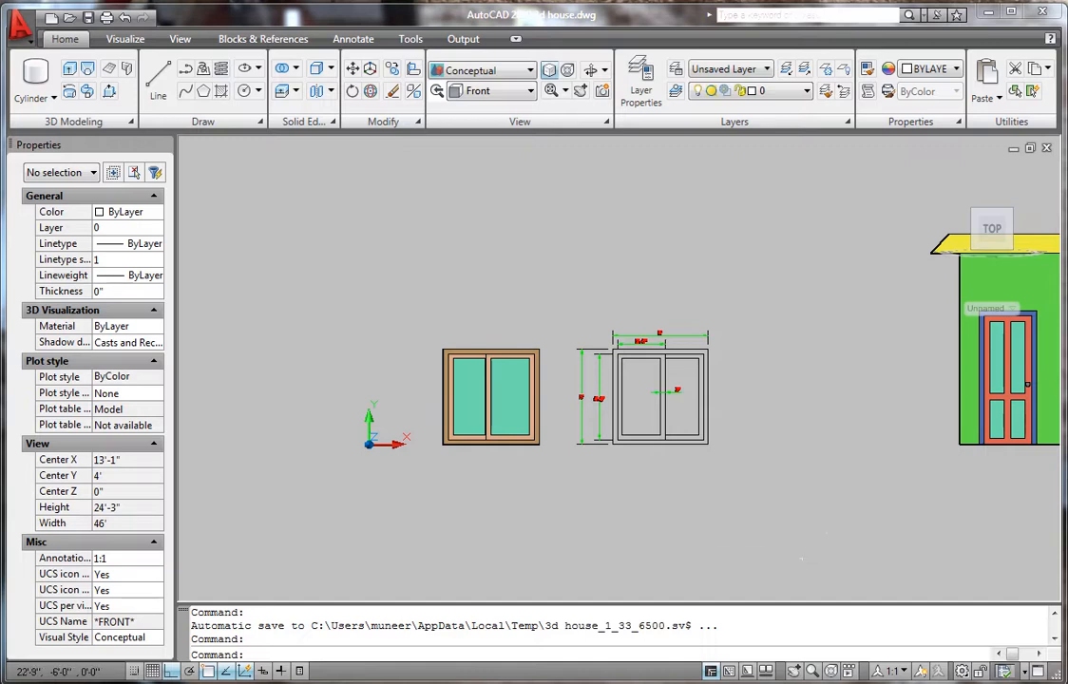
pyautogui.scroll(-3, 595, 478)
pyautogui.scroll(3, 850, 393)
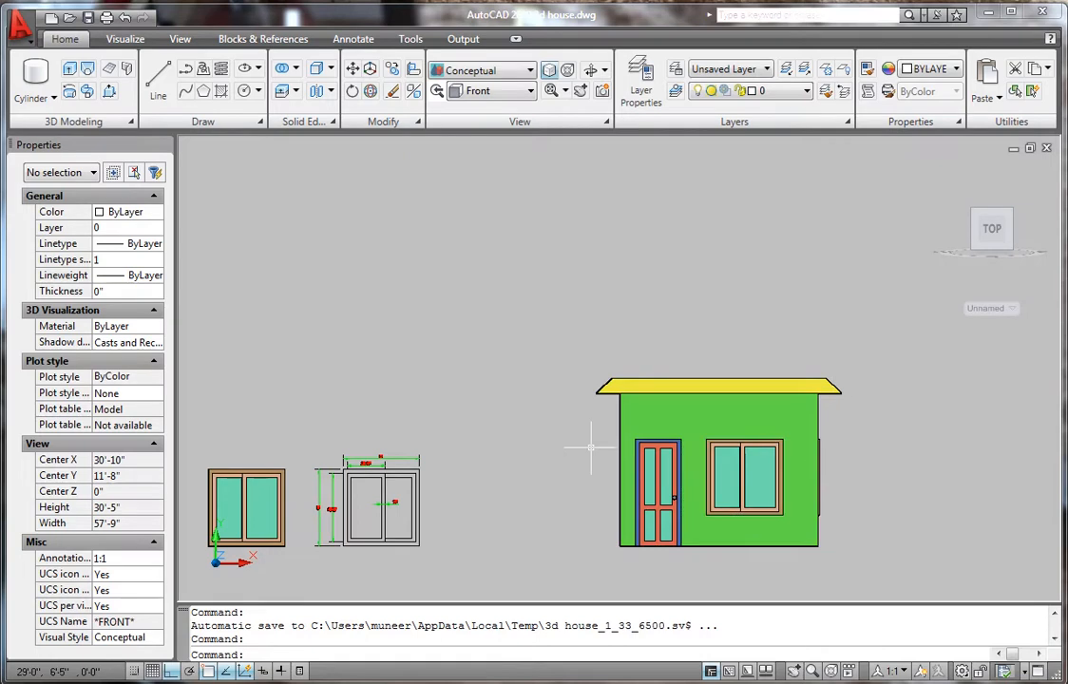
pyautogui.scroll(-5, 587, 418)
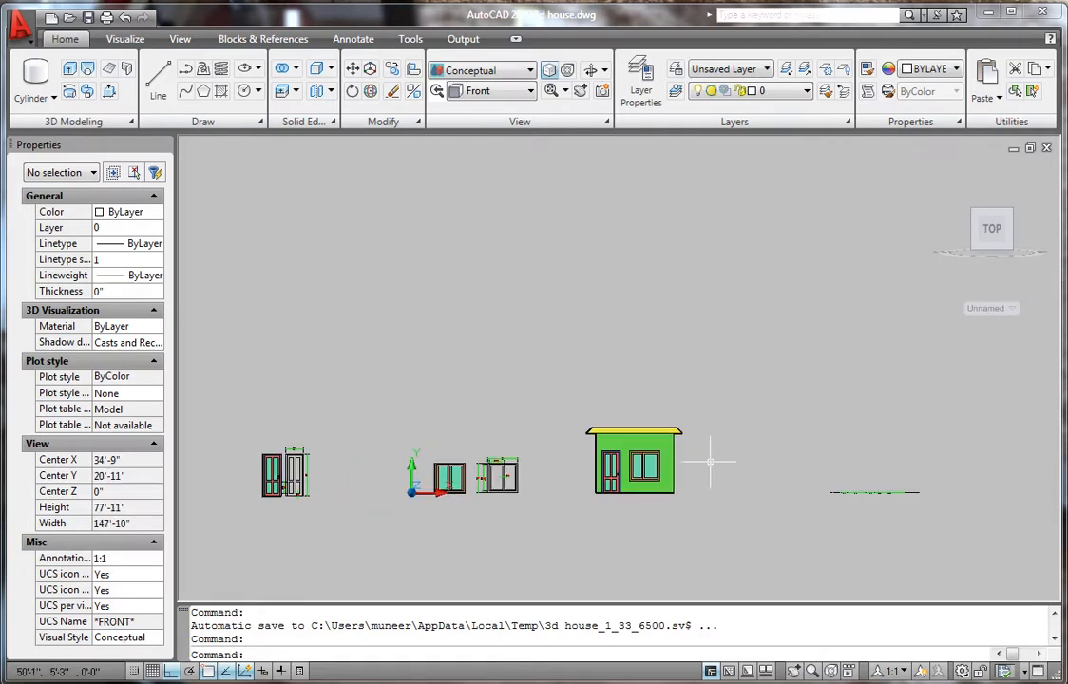
pyautogui.scroll(3, 709, 462)
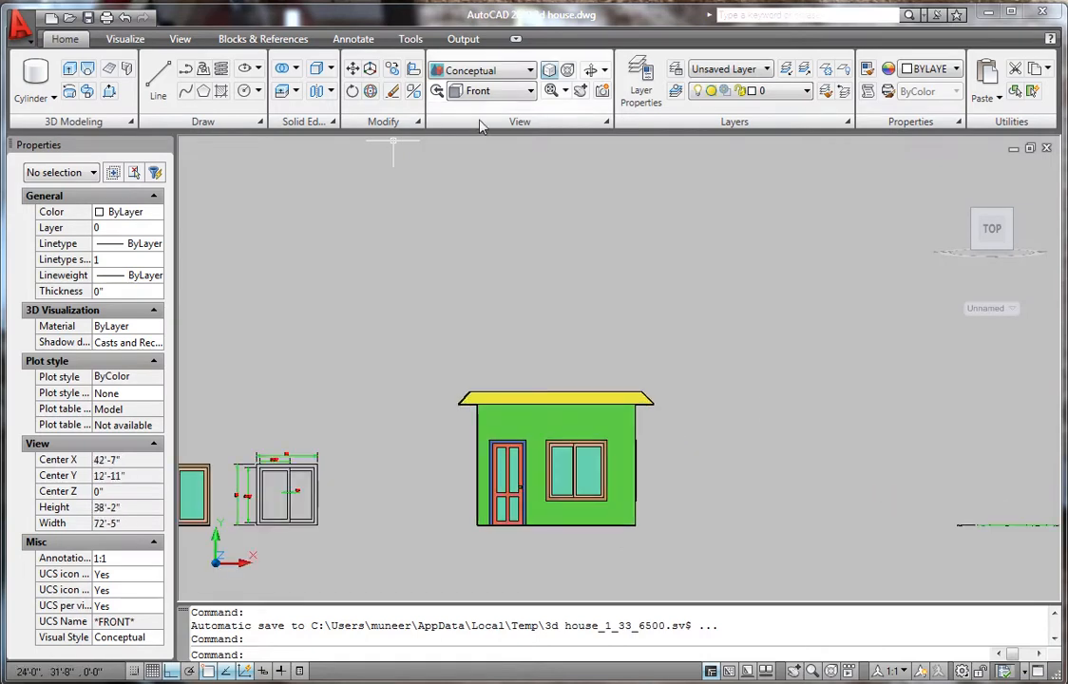
pyautogui.scroll(-2, 638, 447)
pyautogui.click(513, 91)
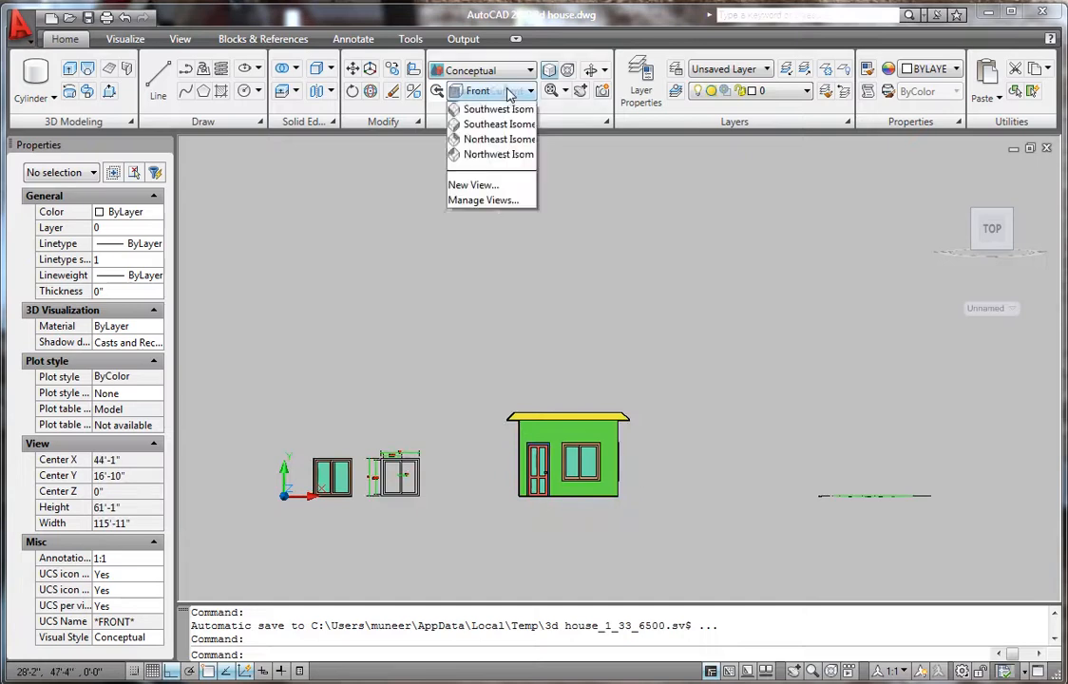
pyautogui.click(482, 141)
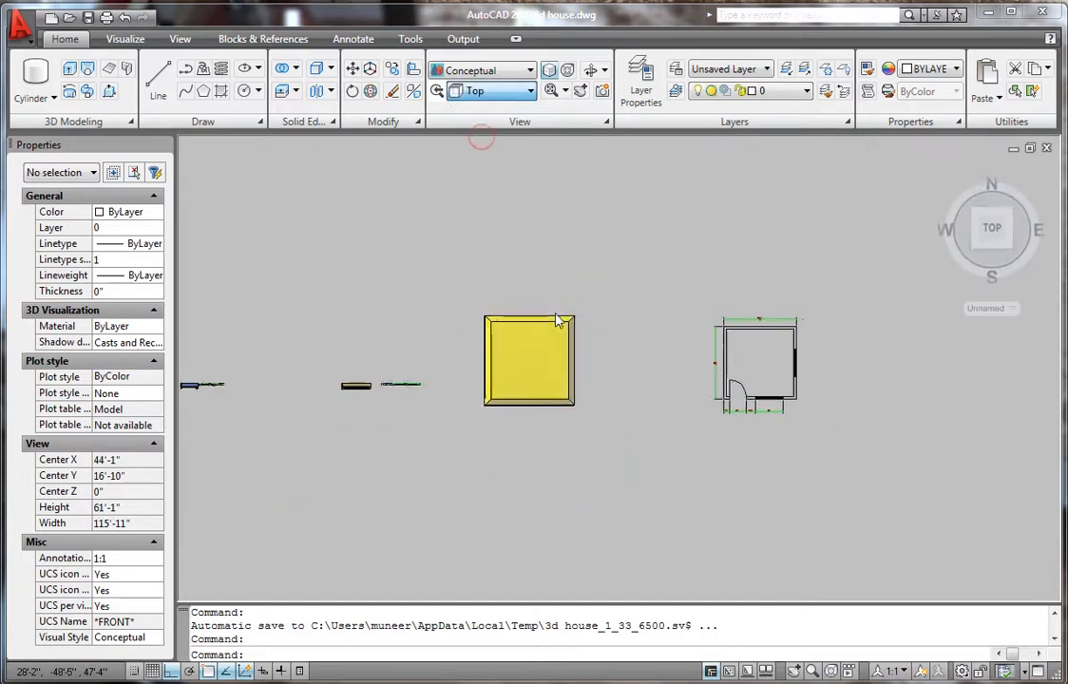
pyautogui.scroll(3, 834, 357)
pyautogui.scroll(-2, 654, 399)
pyautogui.scroll(9, 640, 390)
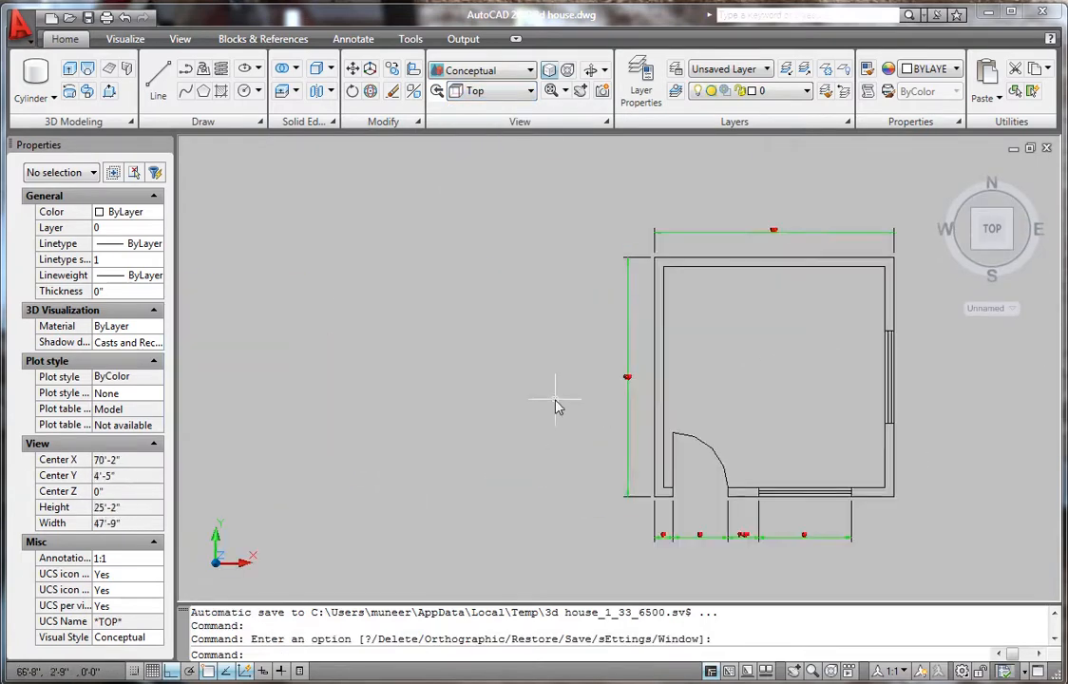
pyautogui.scroll(5, 643, 376)
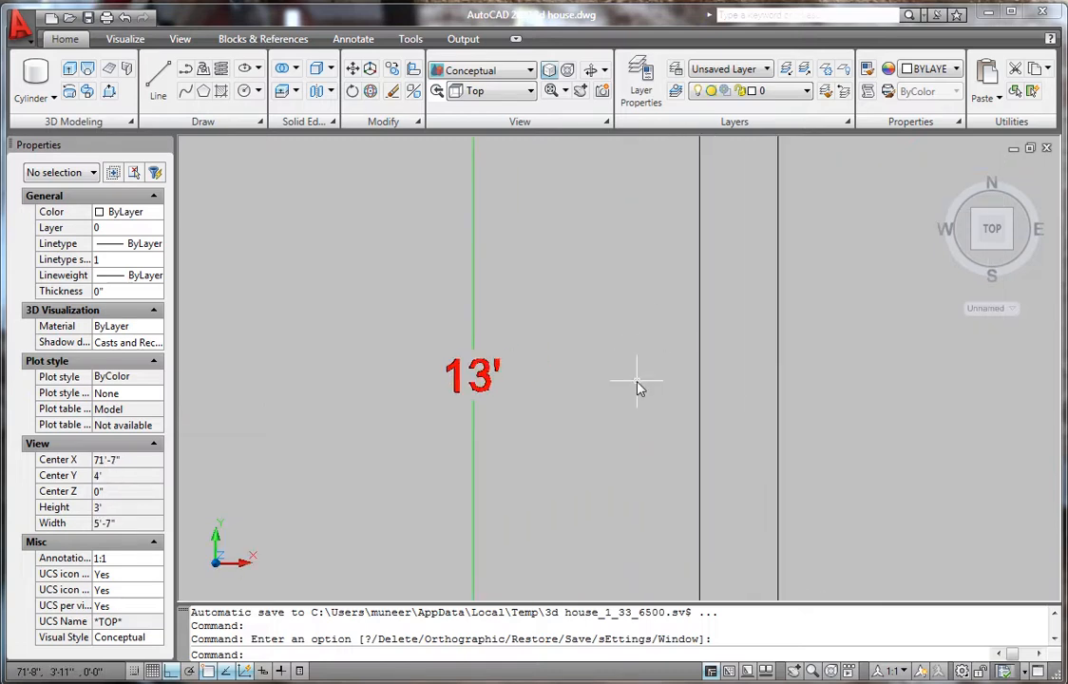
pyautogui.scroll(-8, 532, 371)
pyautogui.scroll(8, 684, 162)
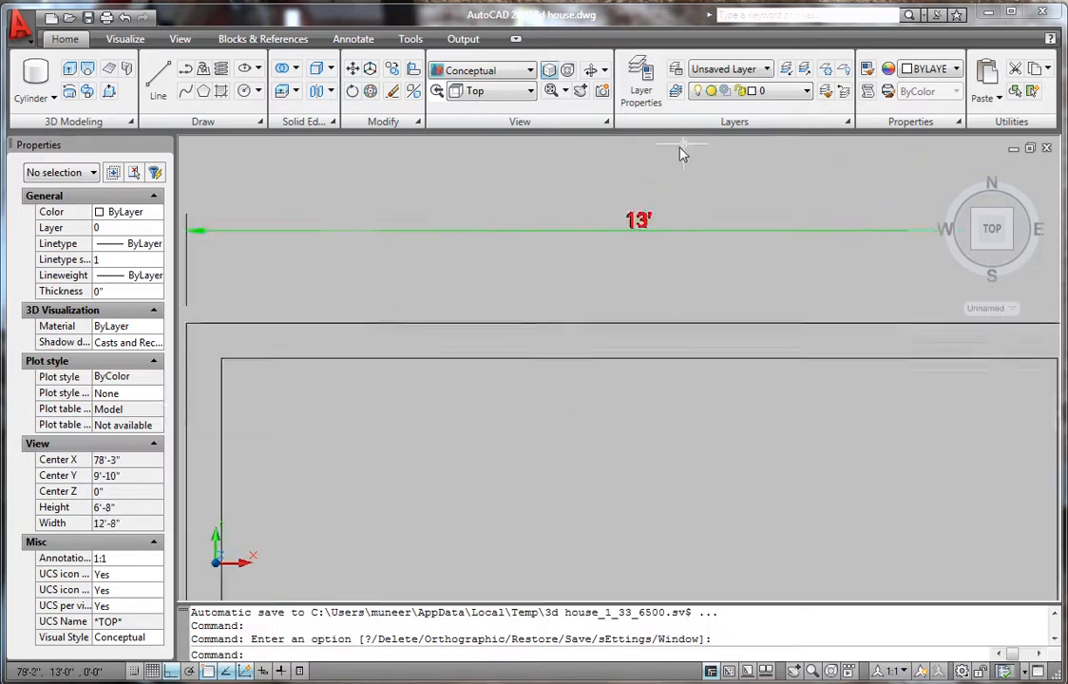
pyautogui.scroll(-9, 662, 341)
pyautogui.scroll(6, 599, 369)
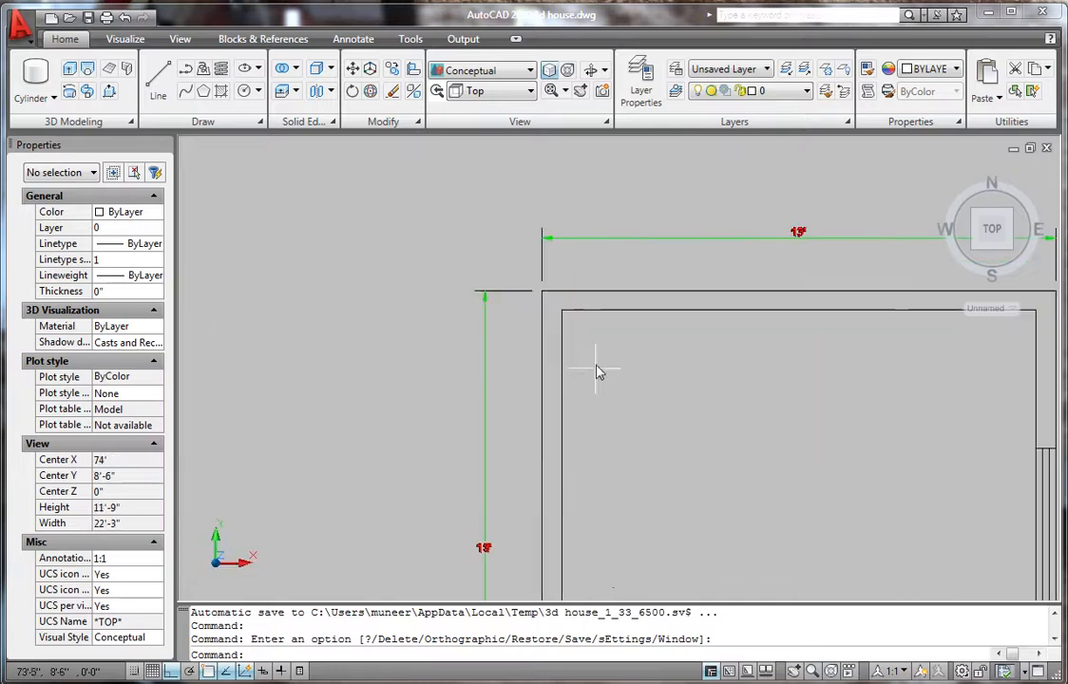
pyautogui.scroll(-8, 613, 318)
pyautogui.scroll(6, 594, 359)
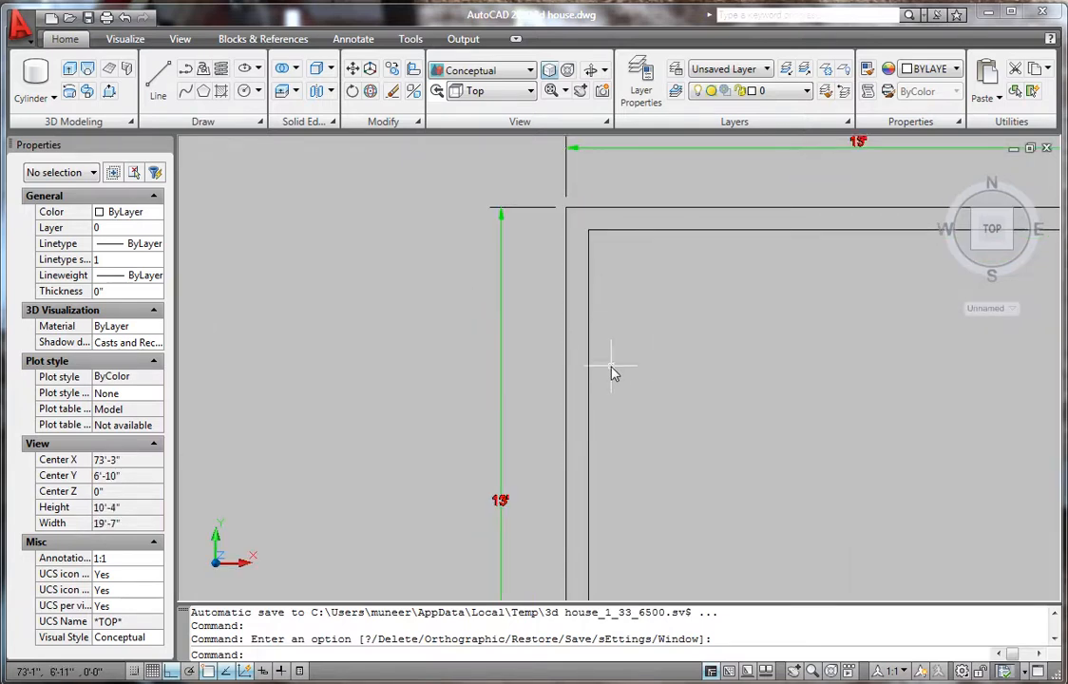
pyautogui.scroll(-6, 613, 372)
pyautogui.scroll(3, 618, 447)
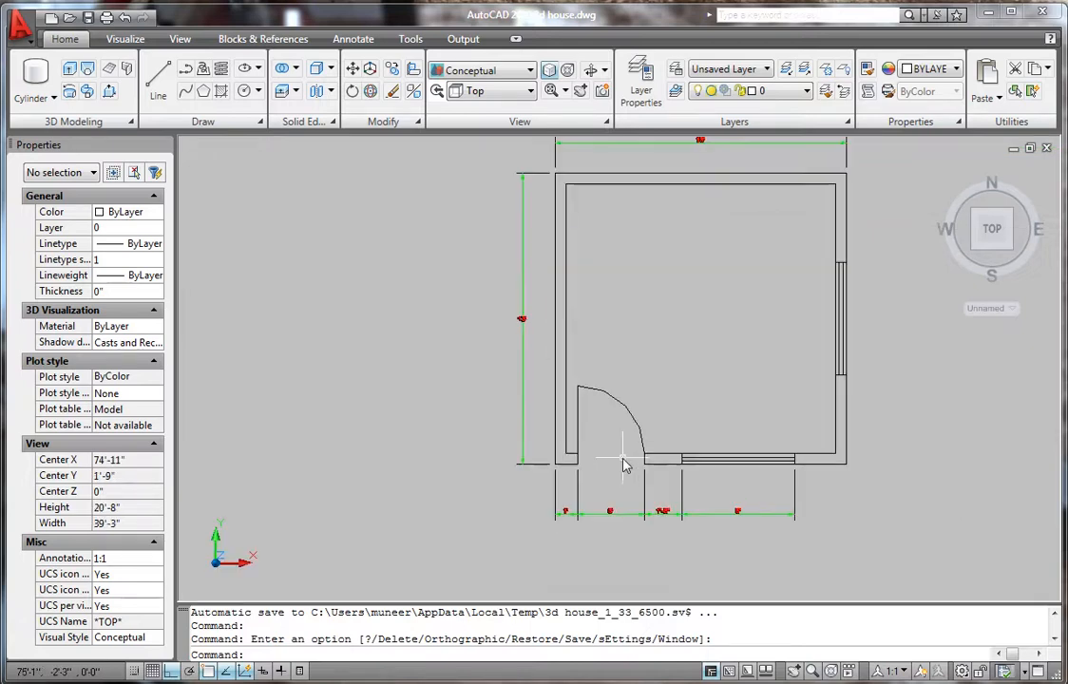
pyautogui.scroll(-3, 624, 466)
pyautogui.scroll(7, 625, 424)
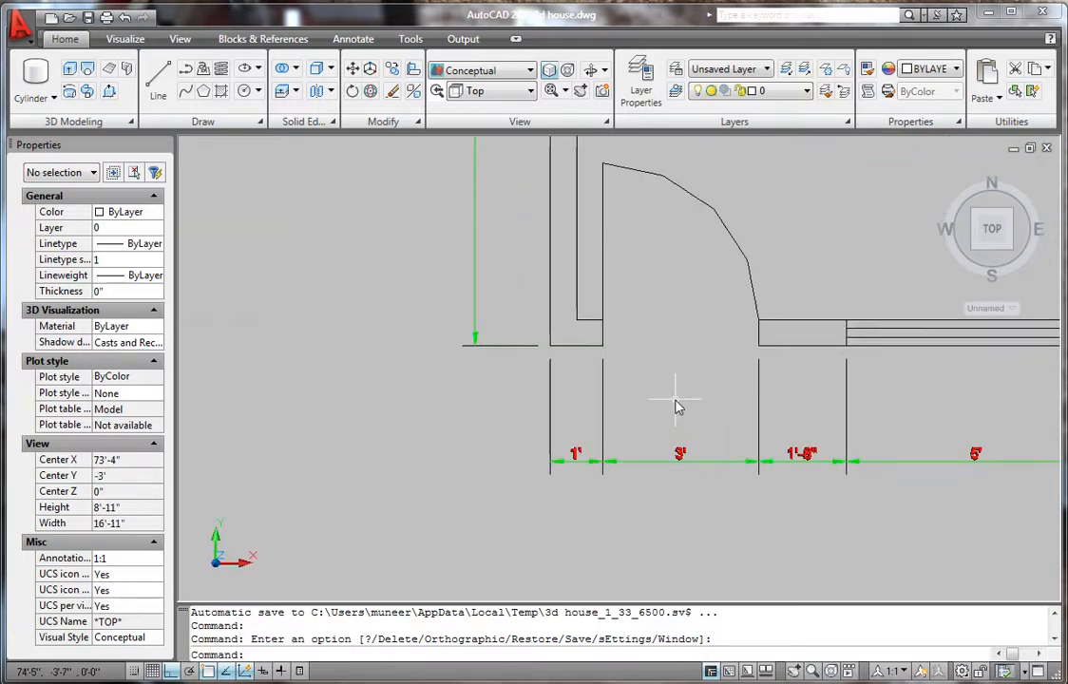
pyautogui.scroll(3, 633, 394)
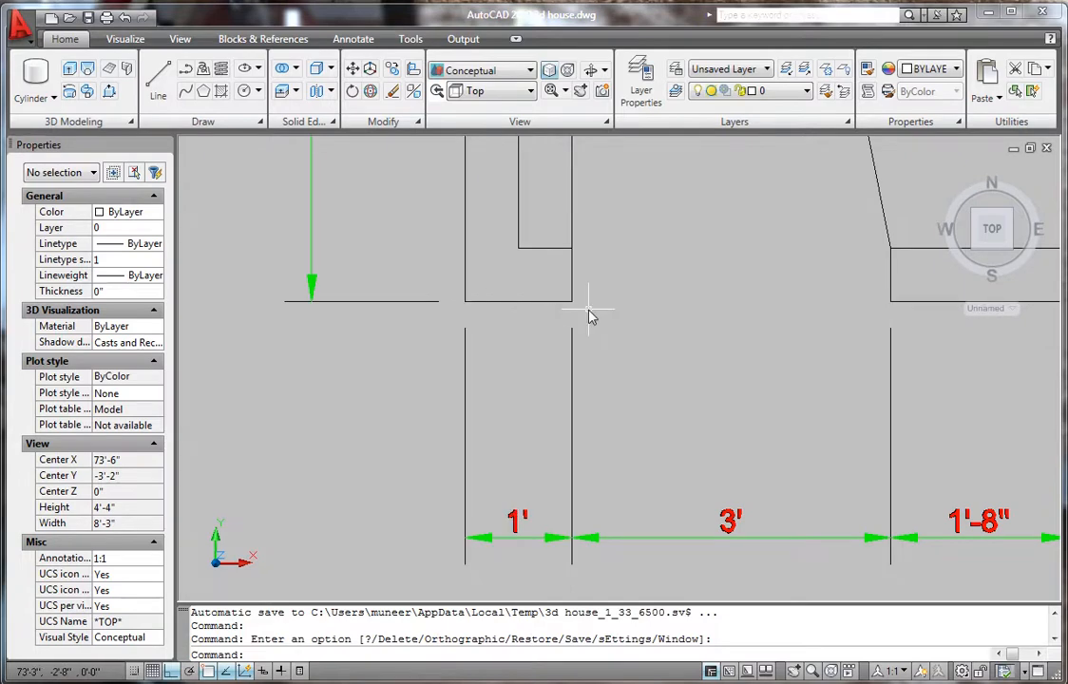
pyautogui.scroll(-3, 580, 316)
pyautogui.scroll(2, 665, 408)
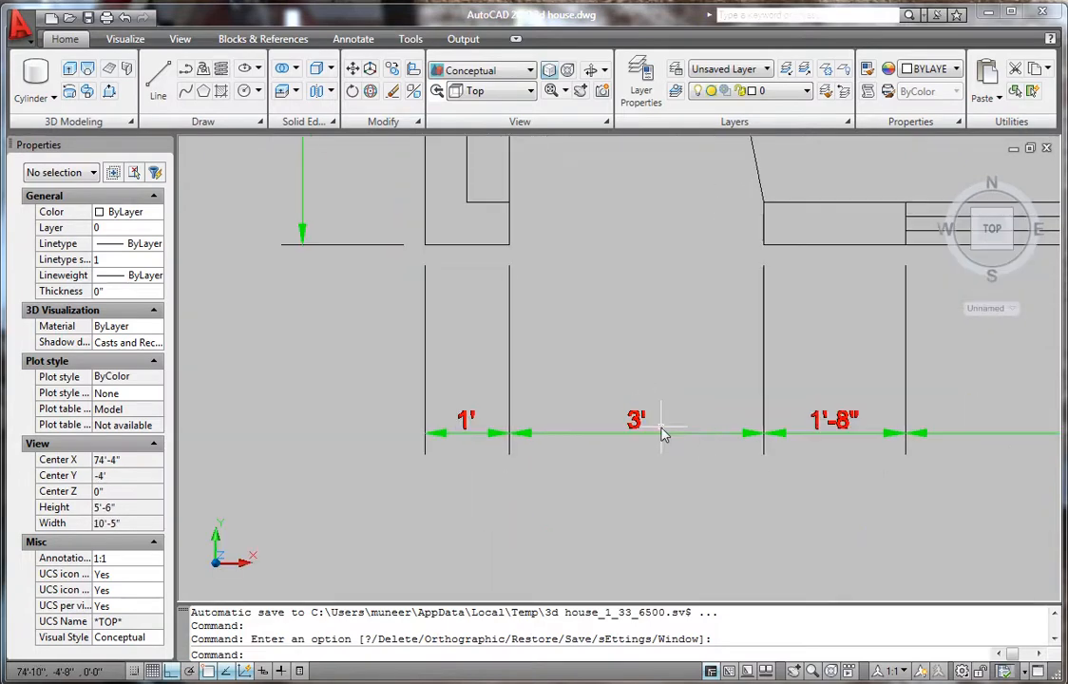
pyautogui.scroll(-3, 542, 408)
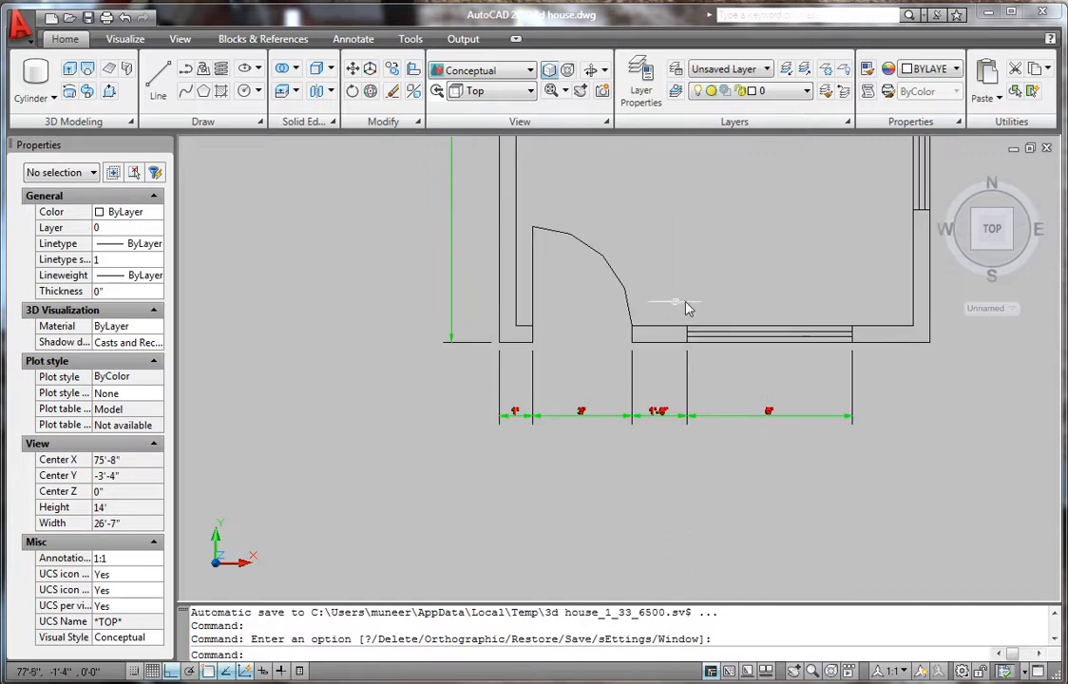
pyautogui.scroll(3, 665, 347)
pyautogui.scroll(2, 664, 385)
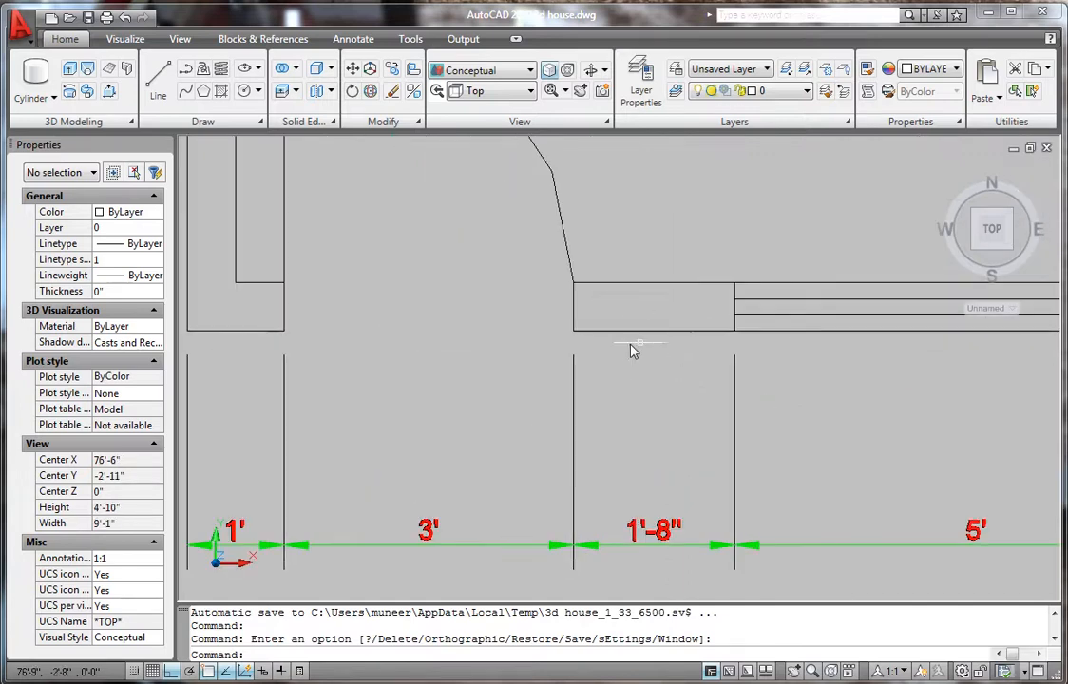
pyautogui.scroll(-3, 627, 352)
pyautogui.scroll(3, 684, 362)
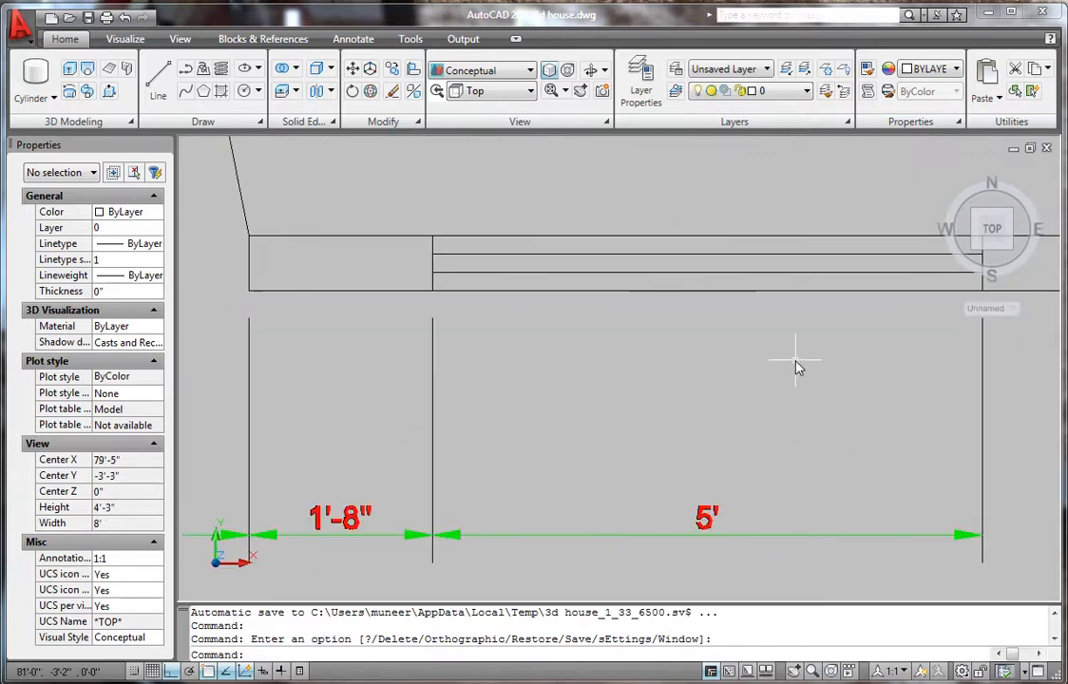
pyautogui.scroll(-4, 628, 380)
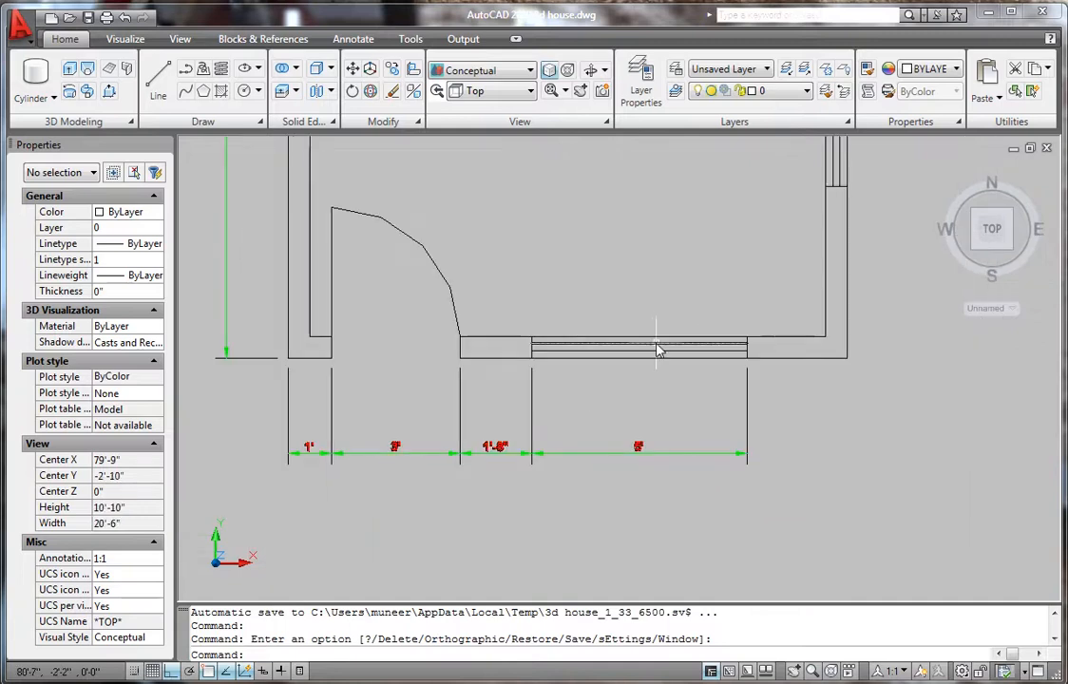
pyautogui.scroll(-6, 665, 343)
pyautogui.scroll(4, 698, 290)
pyautogui.scroll(-3, 658, 348)
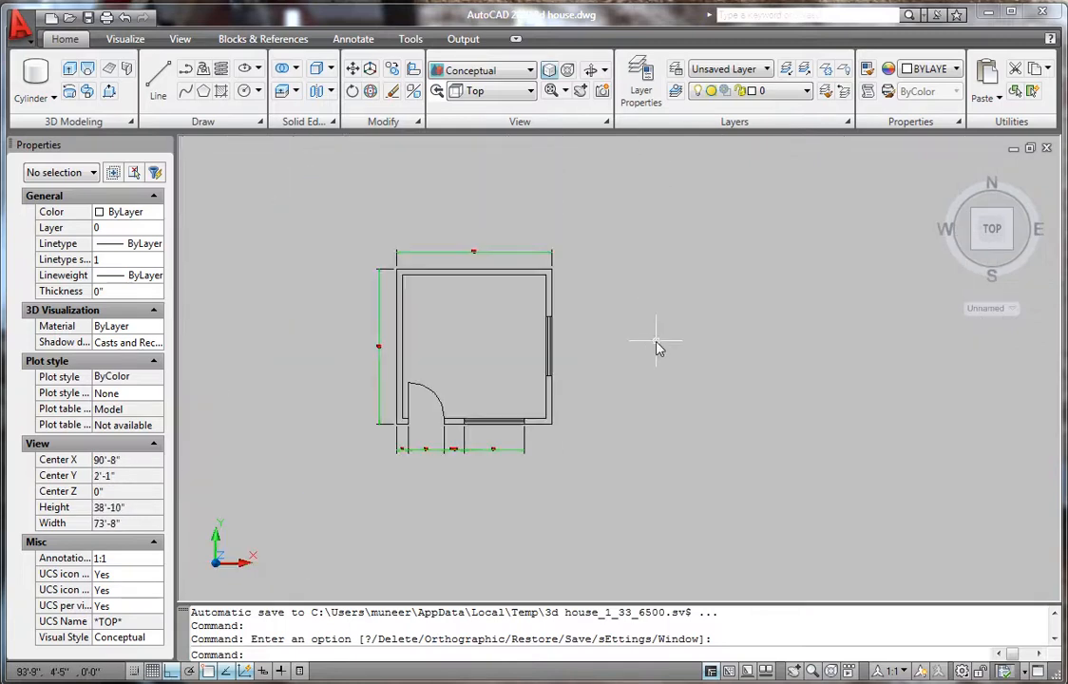
pyautogui.scroll(1, 657, 362)
pyautogui.scroll(-3, 660, 378)
pyautogui.scroll(2, 590, 375)
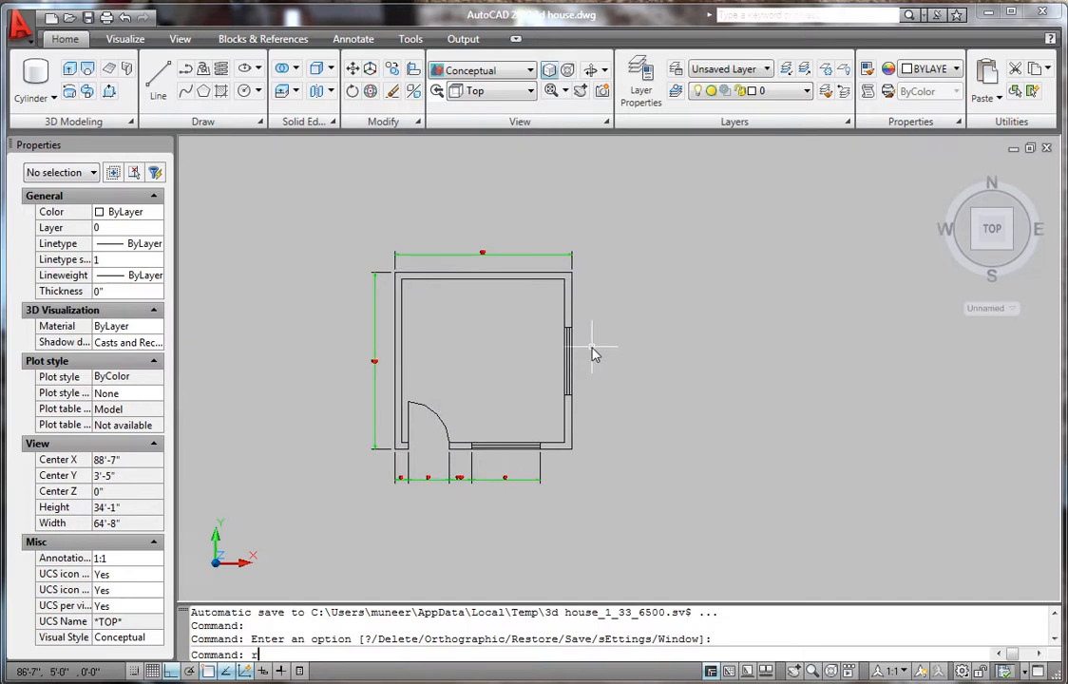
# - Draw a 13' by 13' square to the right of the room
pyautogui.write('c')
pyautogui.press('Return')
pyautogui.click(637, 453)
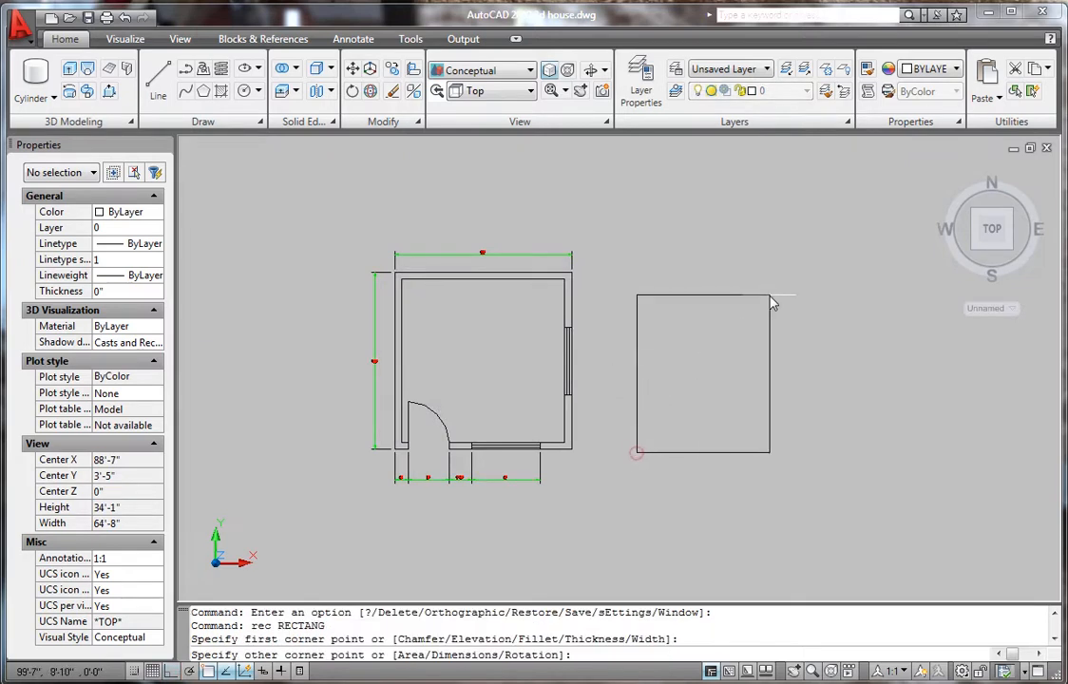
pyautogui.press('F8')
pyautogui.write('@')
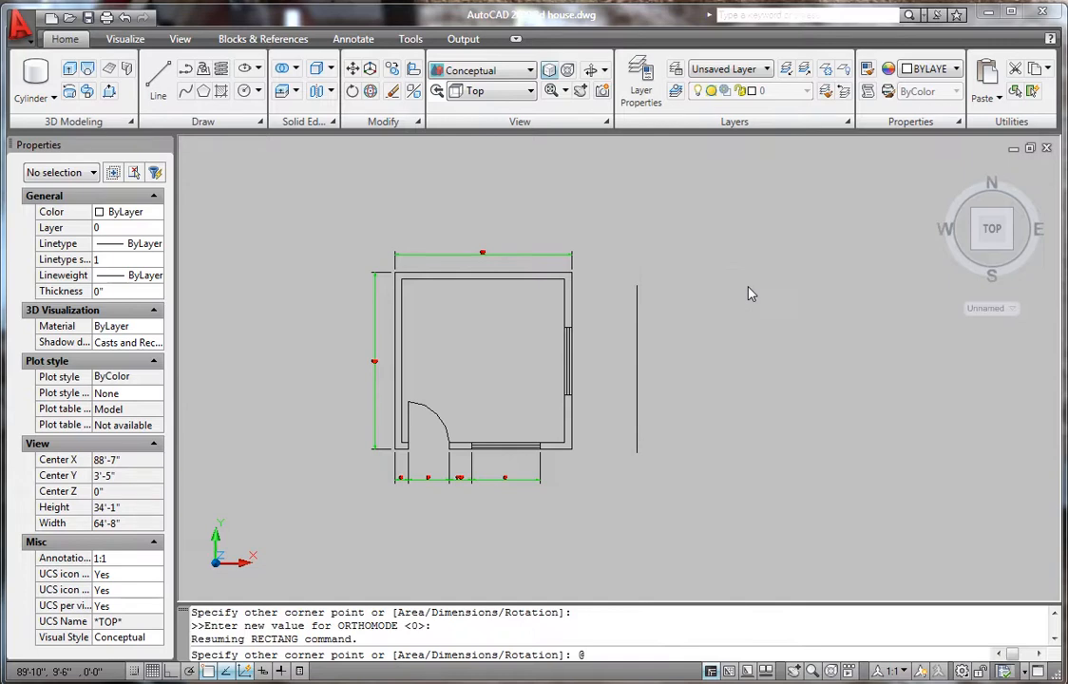
pyautogui.write("13',13")
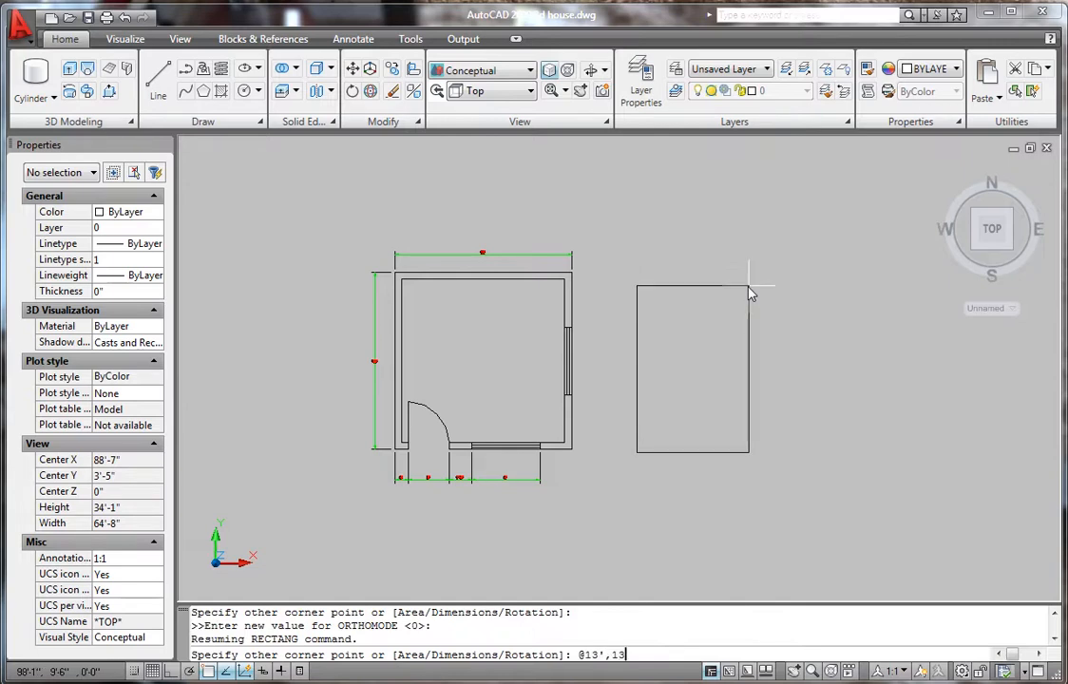
pyautogui.write("'")
pyautogui.press('Return')
# - Offset the square 6 inward to form the double wall outline
pyautogui.write('o')
pyautogui.press('Return')
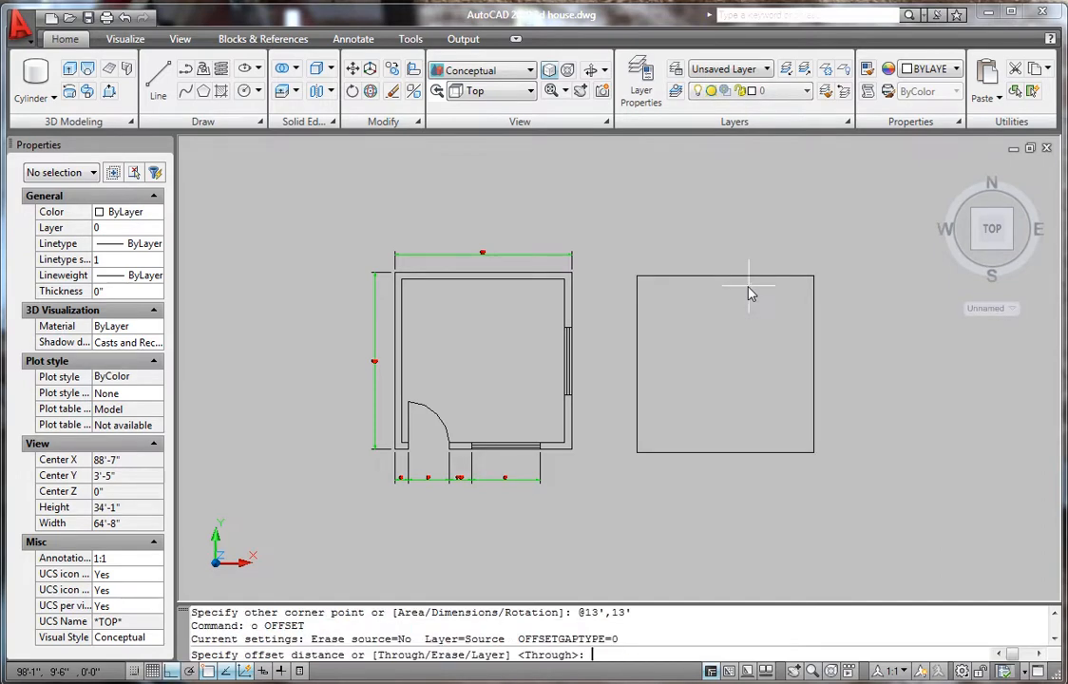
pyautogui.write('6')
pyautogui.press('Return')
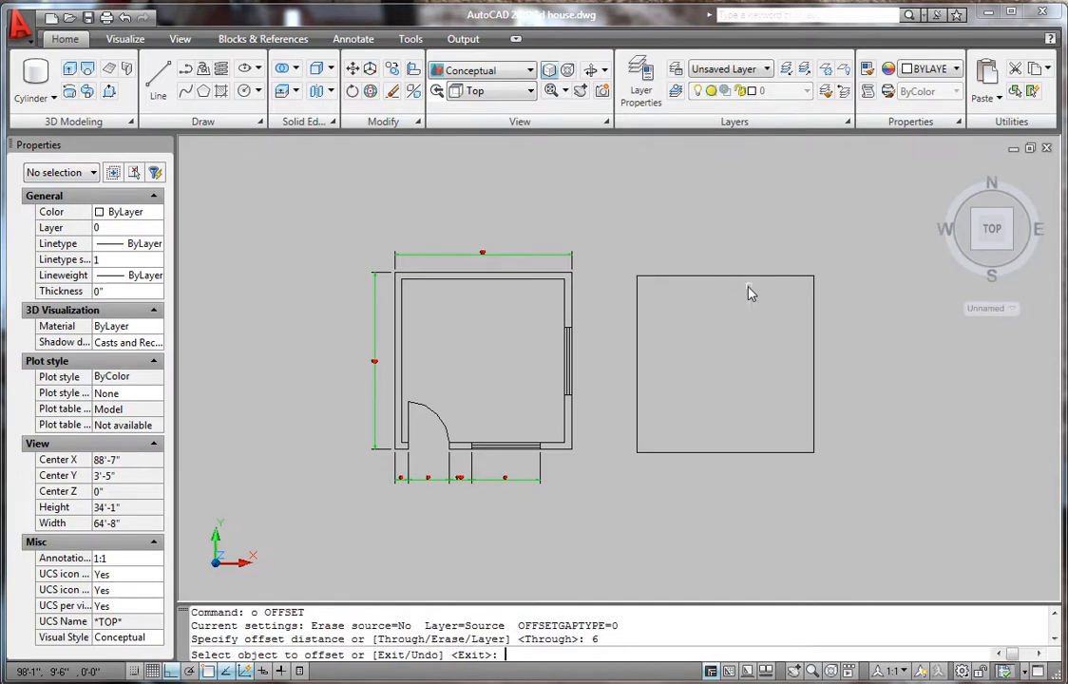
pyautogui.click(694, 278)
pyautogui.click(695, 336)
pyautogui.press('Return')
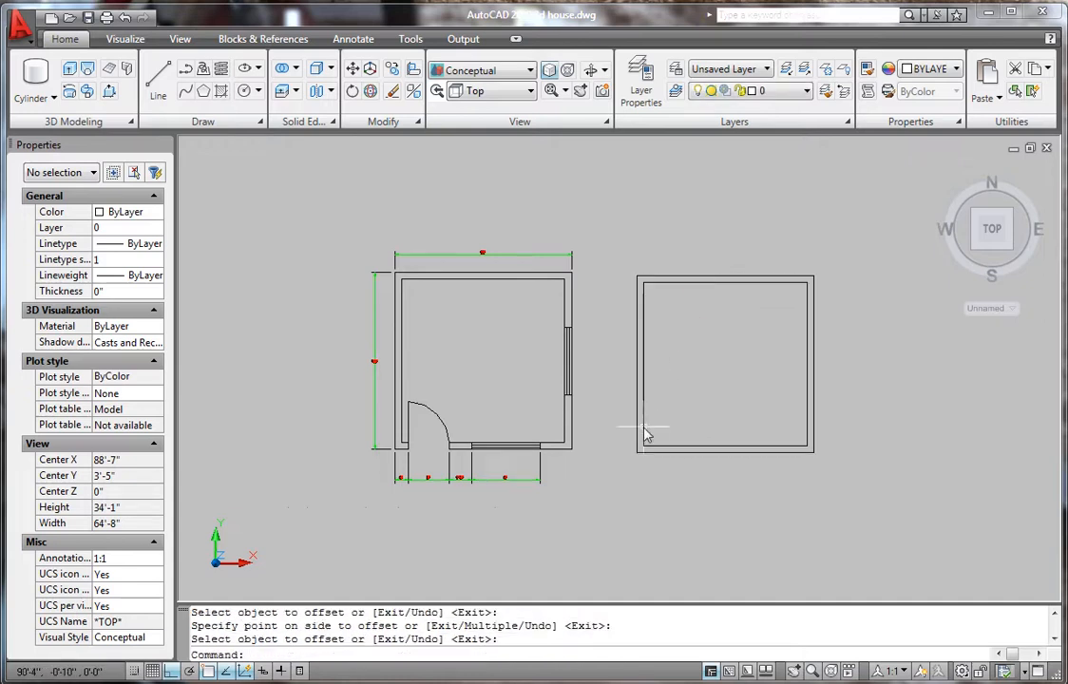
pyautogui.scroll(6, 632, 431)
# - Draw a short 1' line from the outer square's corner to the inner wall edge
pyautogui.write('l')
pyautogui.press('Return')
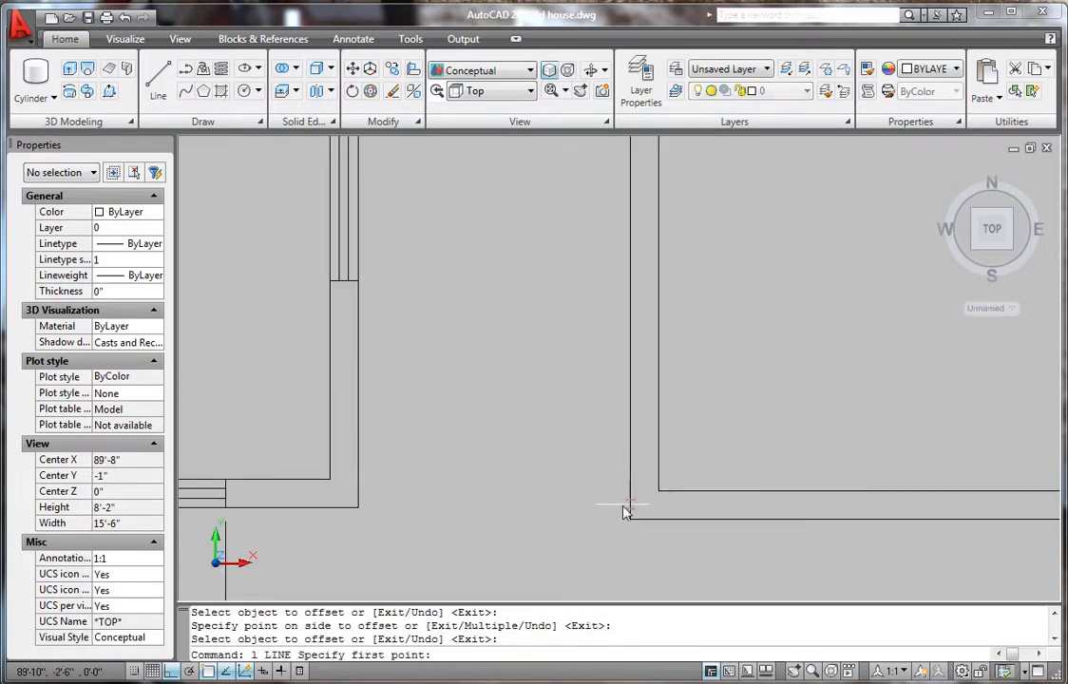
pyautogui.click(629, 521)
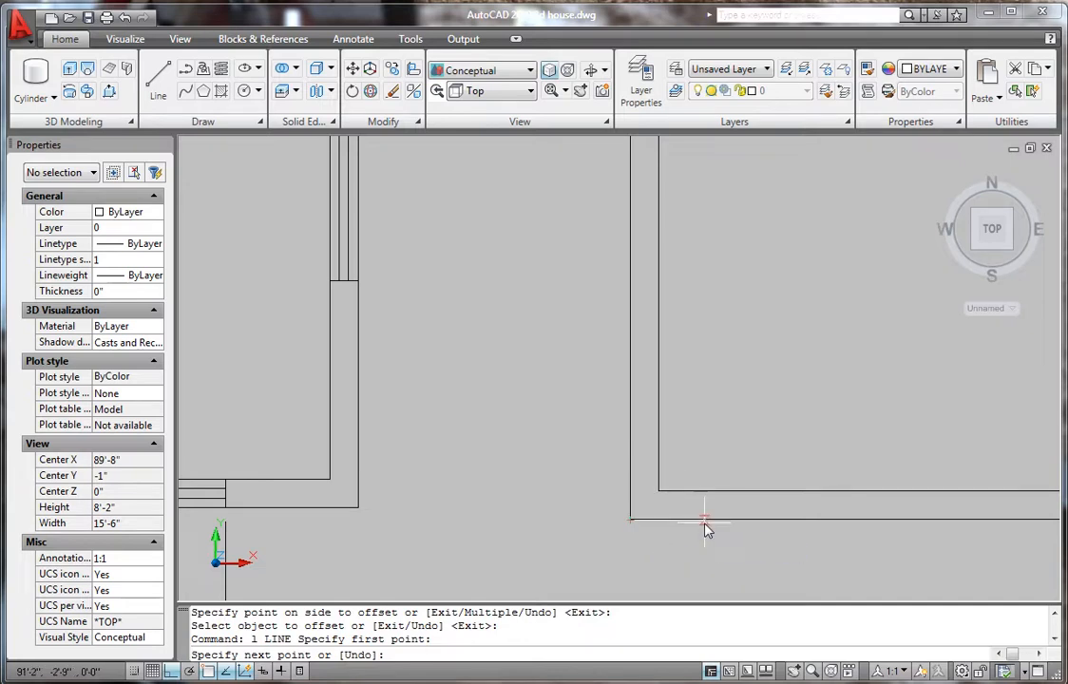
pyautogui.press('F8')
pyautogui.press('F8')
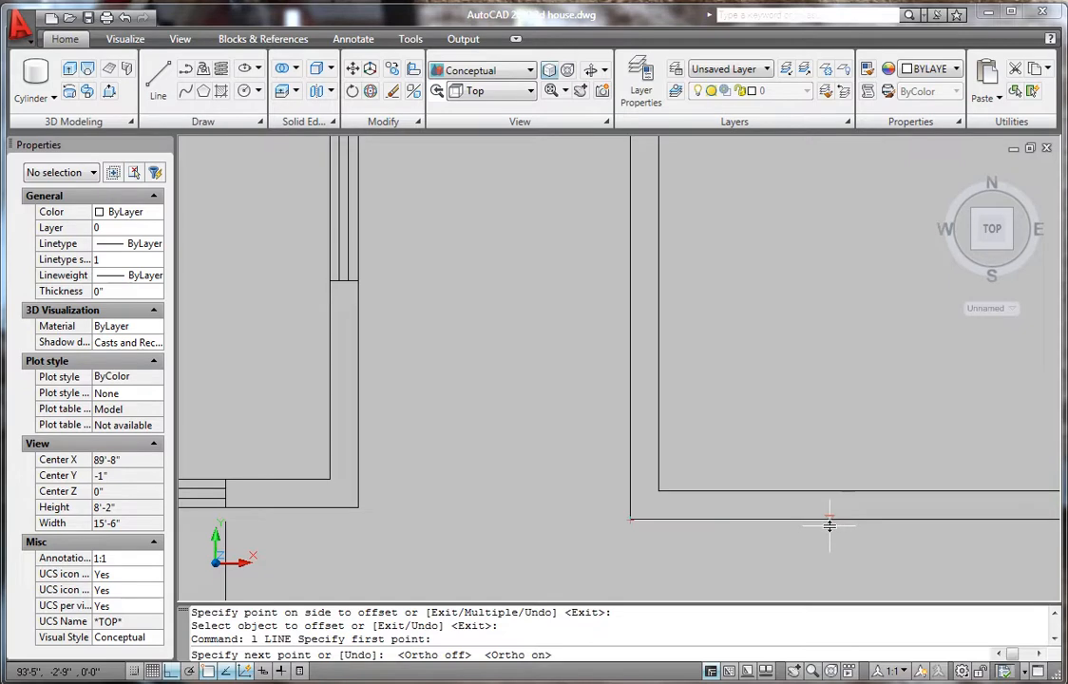
pyautogui.write("'")
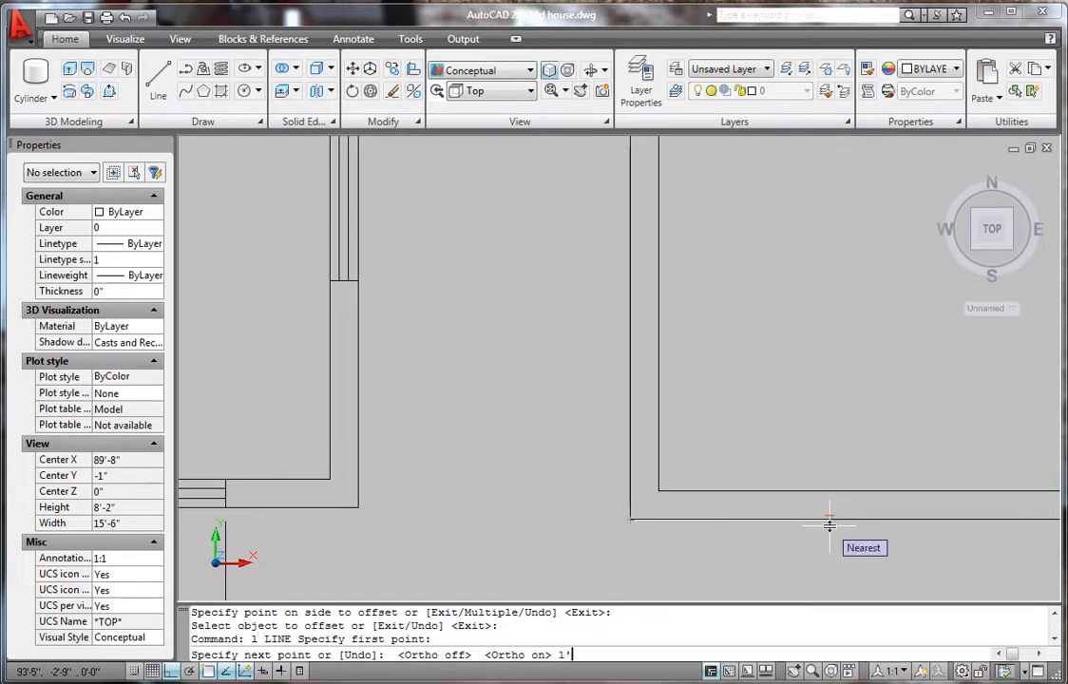
pyautogui.press('Return')
pyautogui.scroll(1, 695, 535)
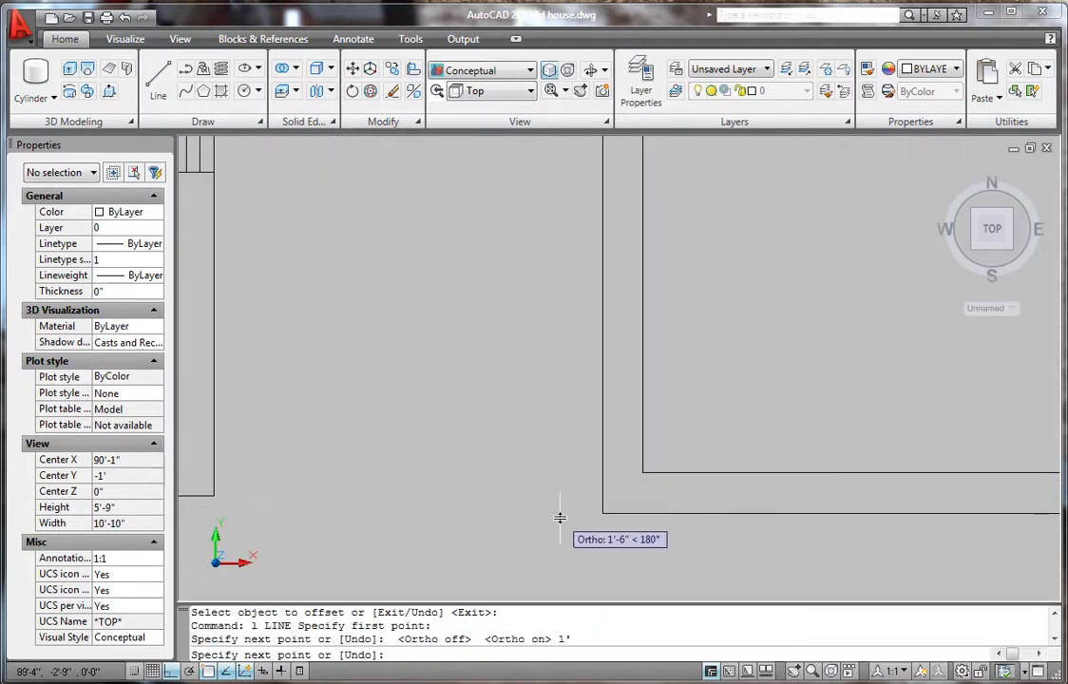
pyautogui.click(684, 470)
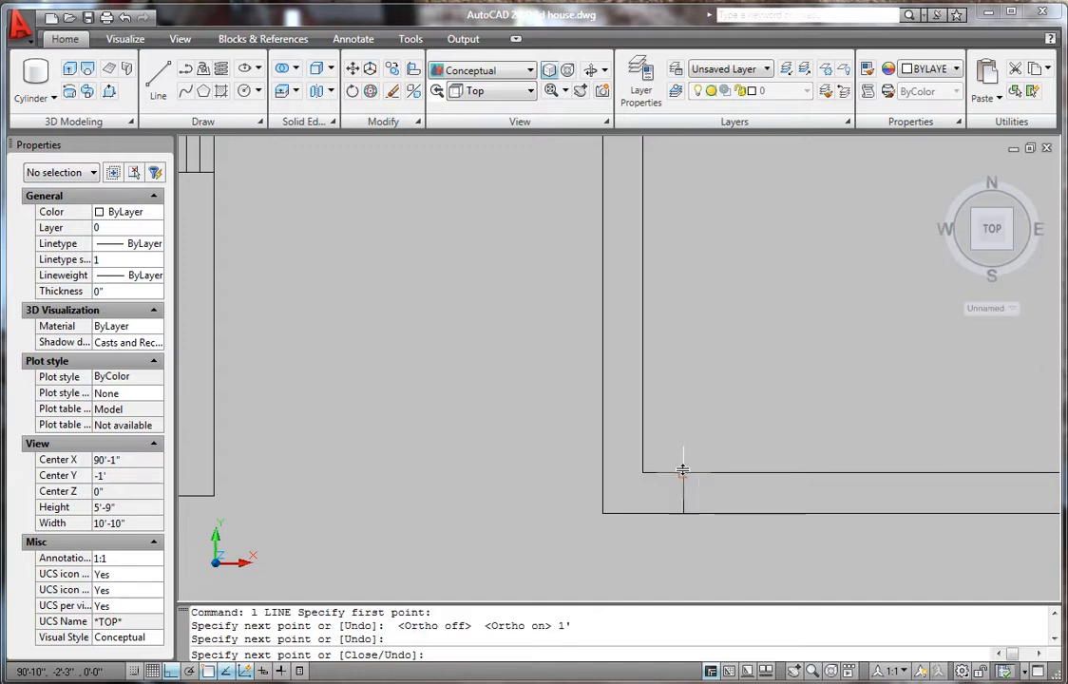
pyautogui.press('Return')
pyautogui.scroll(-4, 501, 496)
pyautogui.scroll(5, 577, 505)
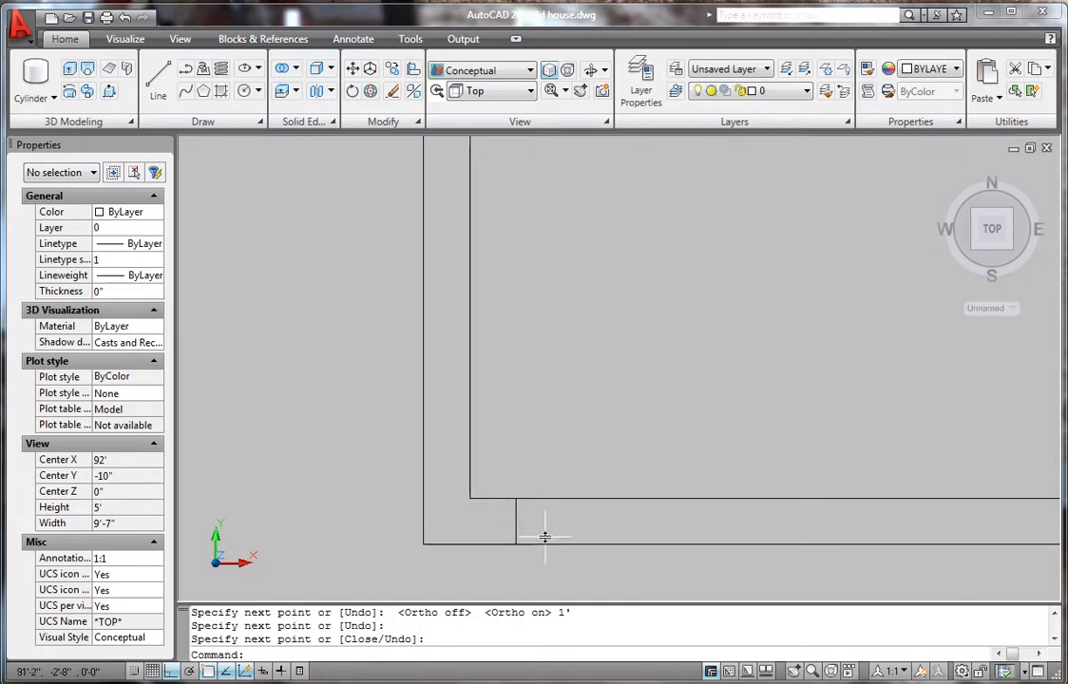
# - Offset the short line 3', then that copy 1'8", marking opening edges
pyautogui.write('o')
pyautogui.press('Return')
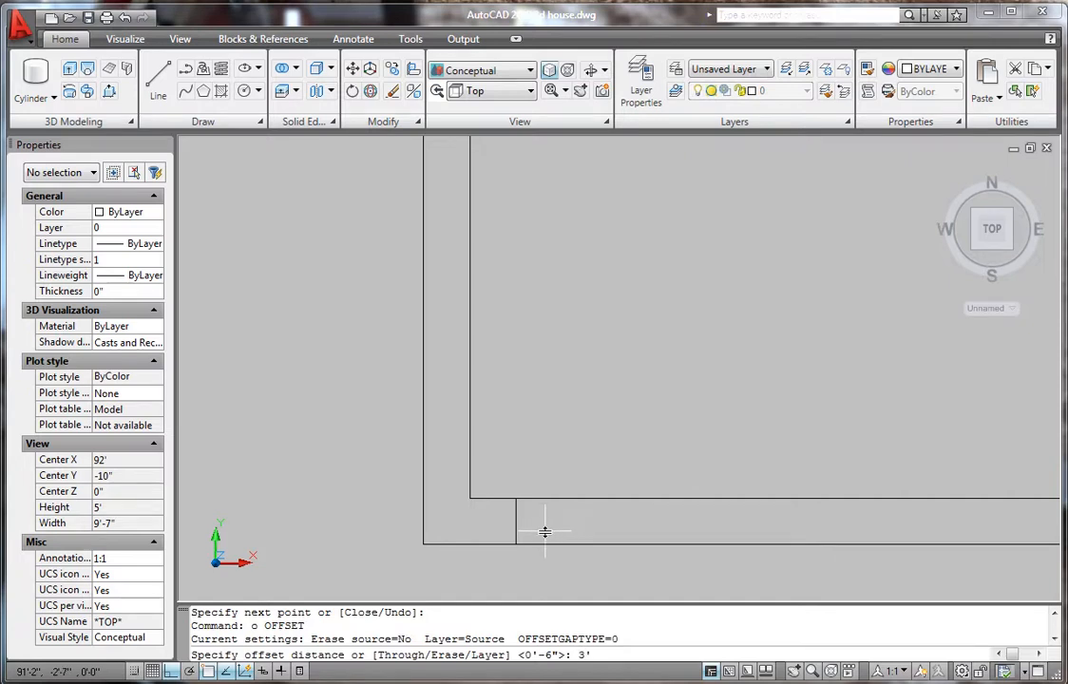
pyautogui.press('Return')
pyautogui.click(515, 528)
pyautogui.click(651, 523)
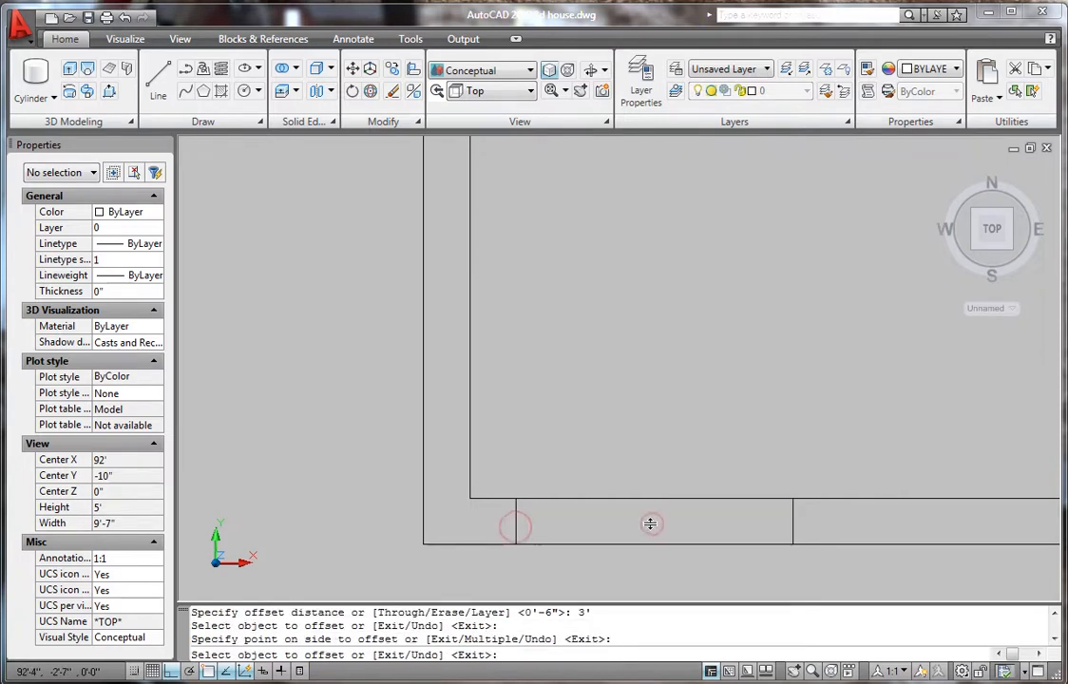
pyautogui.press('Return')
pyautogui.press('Return')
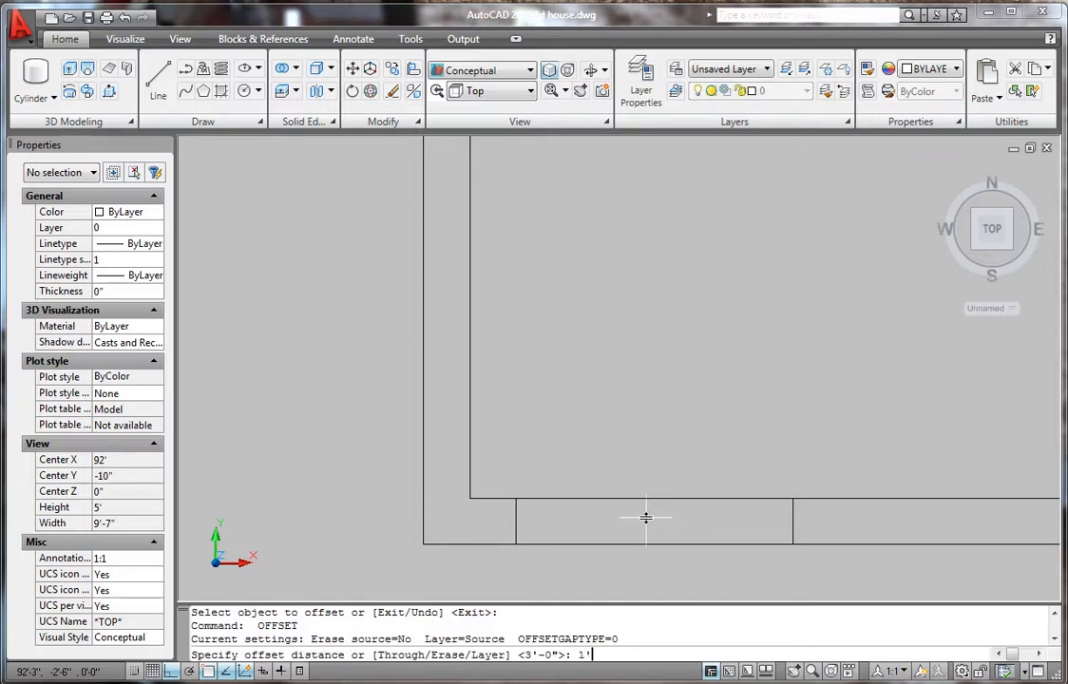
pyautogui.write("1'8")
pyautogui.press('Return')
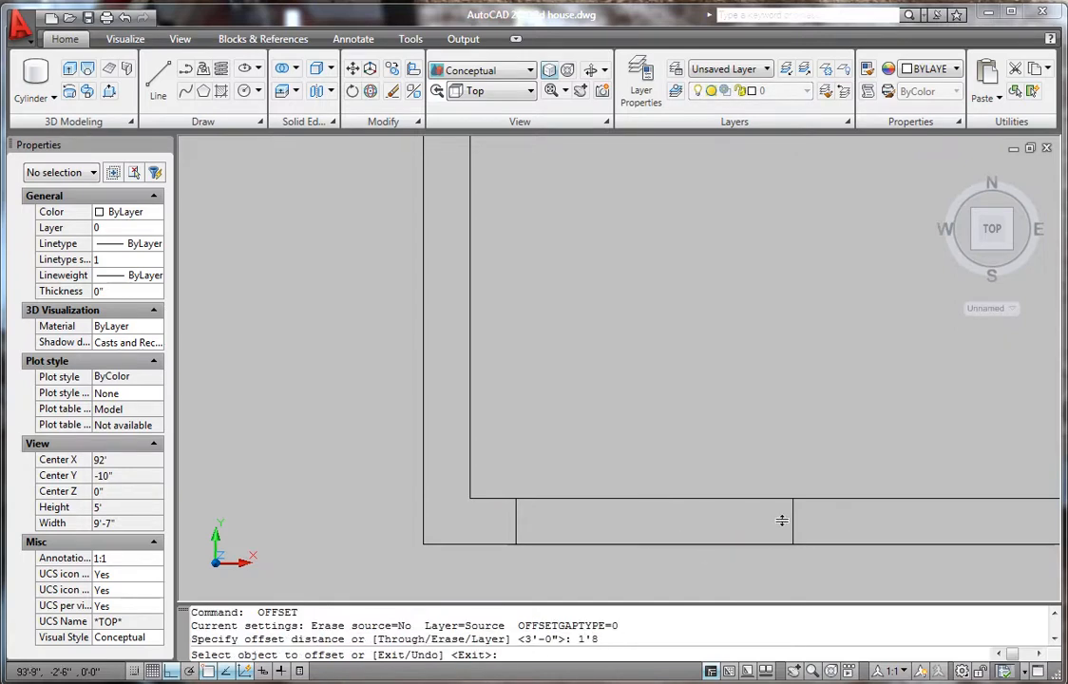
pyautogui.click(793, 529)
pyautogui.click(878, 529)
pyautogui.scroll(-2, 694, 541)
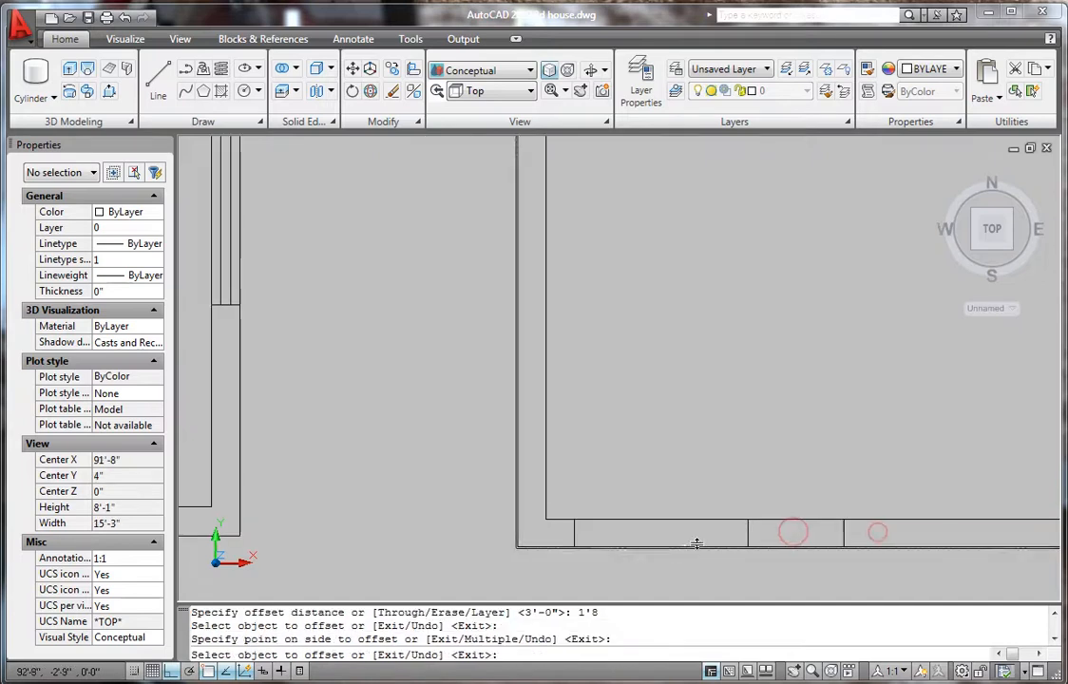
pyautogui.scroll(-1, 728, 471)
pyautogui.scroll(4, 791, 566)
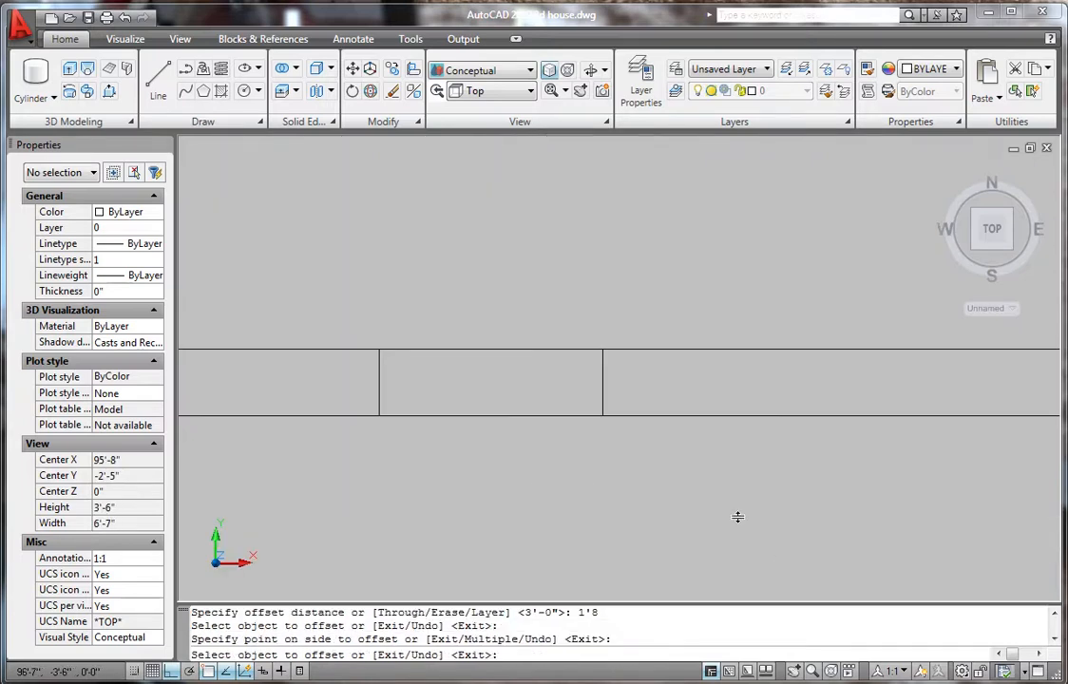
pyautogui.press('Escape')
# - Offset the vertical wall divider line 5' to the right
pyautogui.write('o')
pyautogui.press('Return')
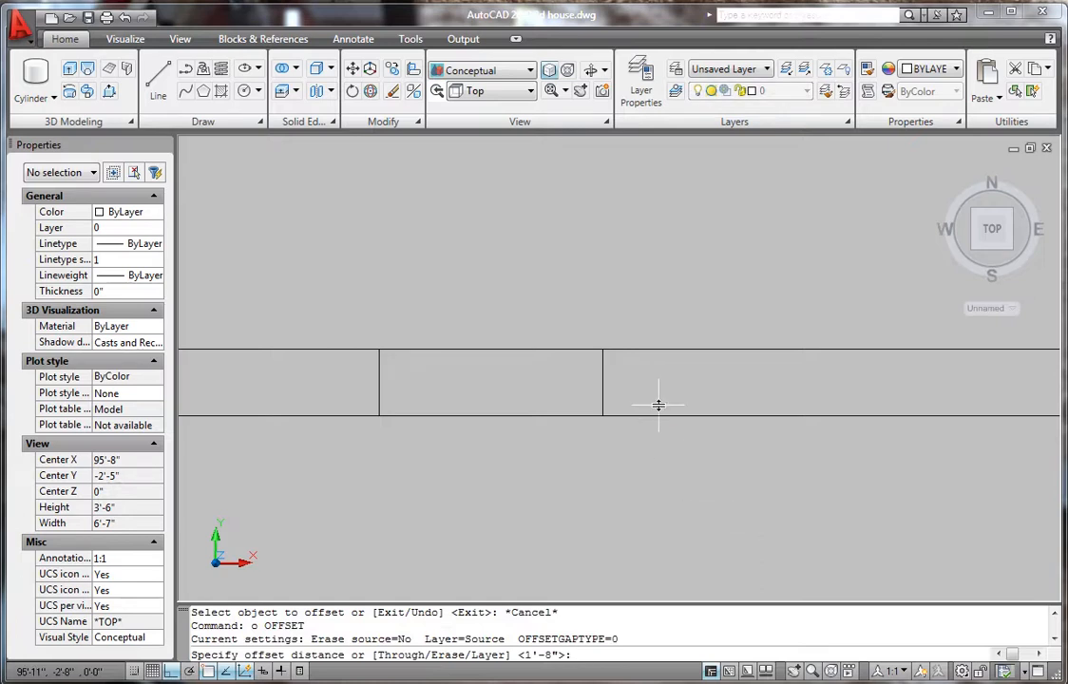
pyautogui.press('Return')
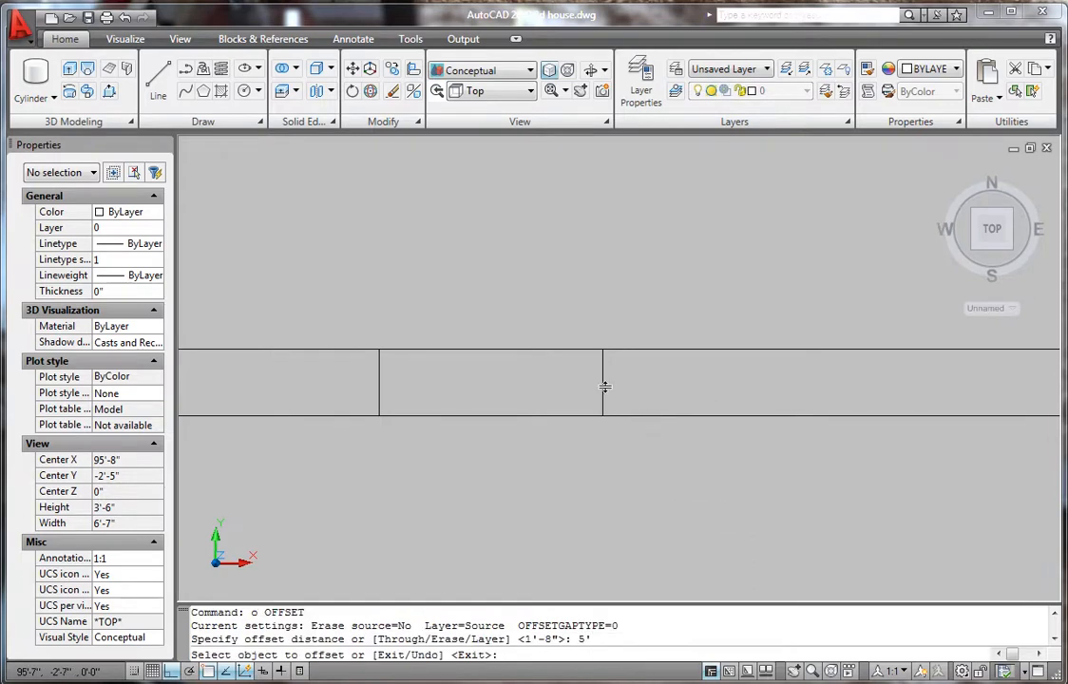
pyautogui.click(601, 380)
pyautogui.click(717, 406)
pyautogui.scroll(-6, 634, 429)
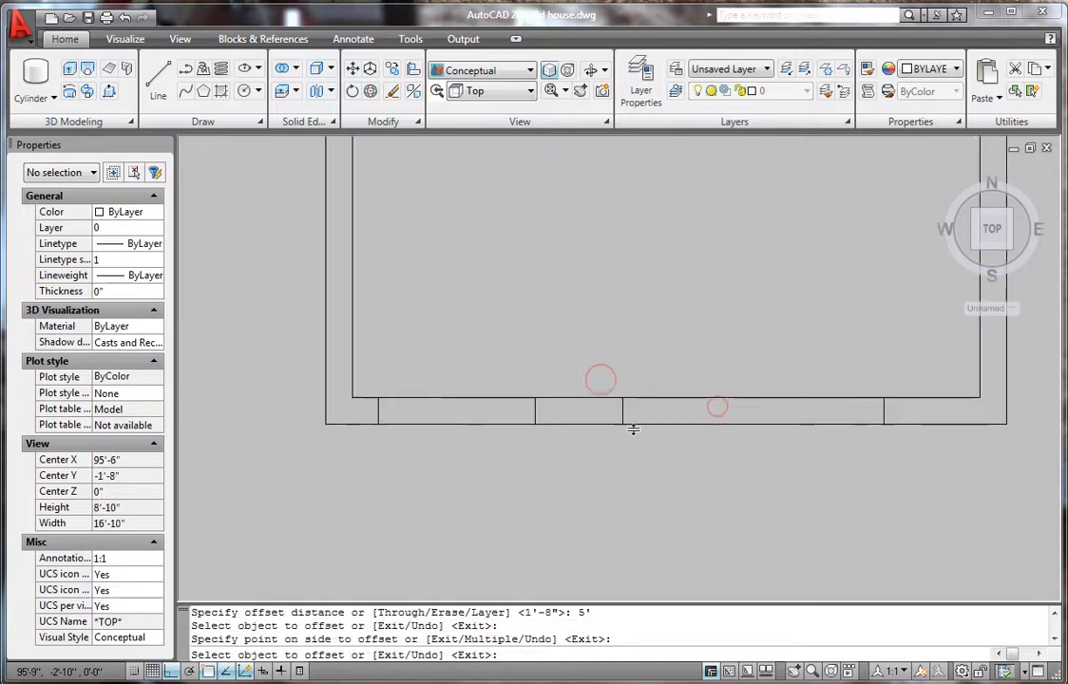
pyautogui.scroll(3, 791, 401)
pyautogui.press('Escape')
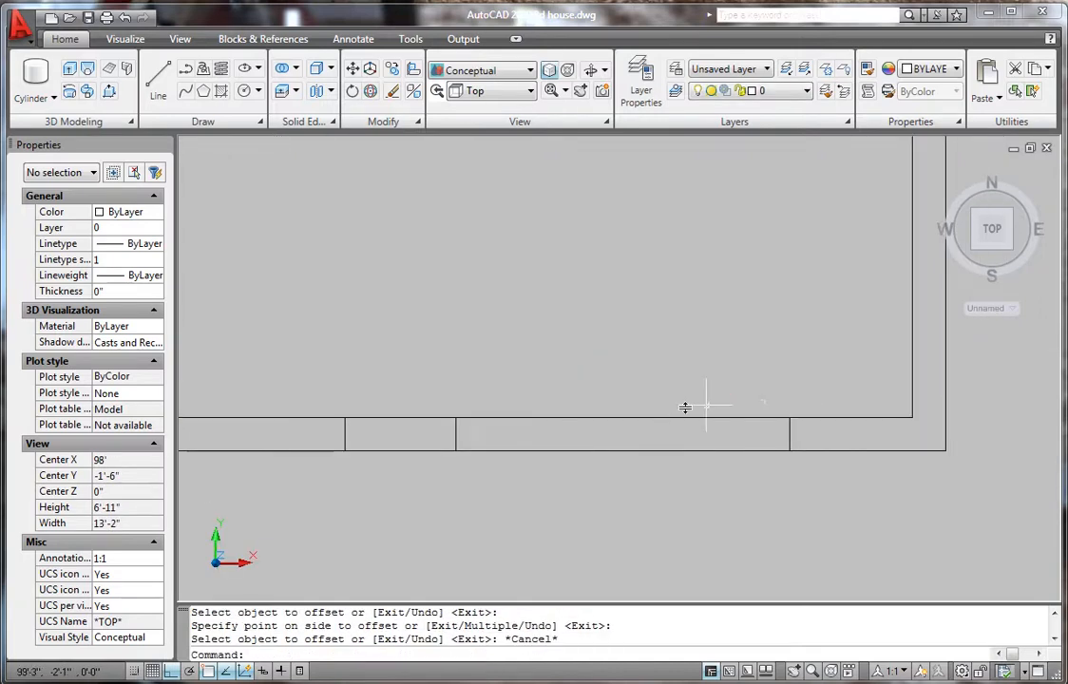
pyautogui.scroll(-6, 642, 437)
pyautogui.scroll(2, 300, 433)
pyautogui.scroll(5, 300, 433)
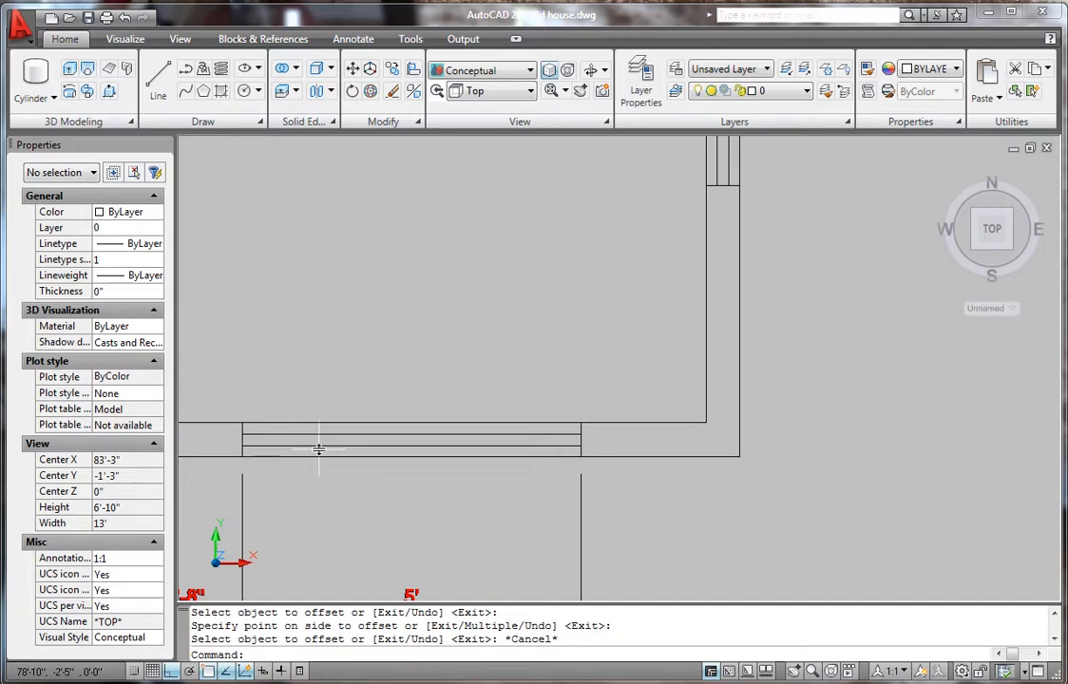
pyautogui.scroll(-5, 370, 448)
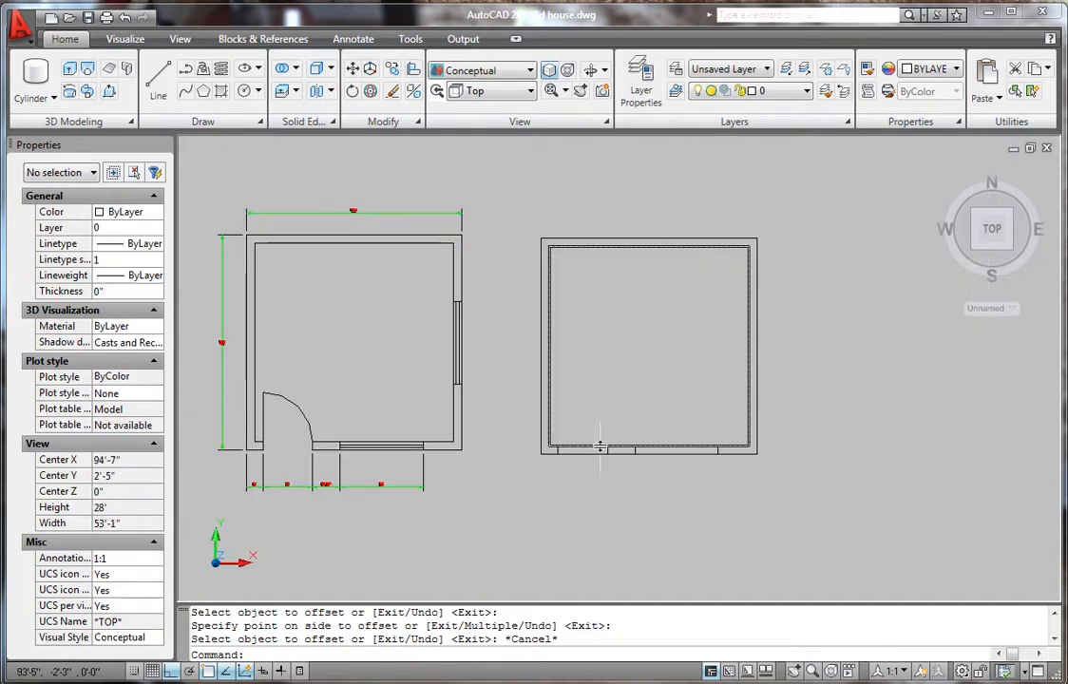
pyautogui.scroll(3, 581, 446)
pyautogui.scroll(2, 716, 443)
pyautogui.scroll(2, 686, 462)
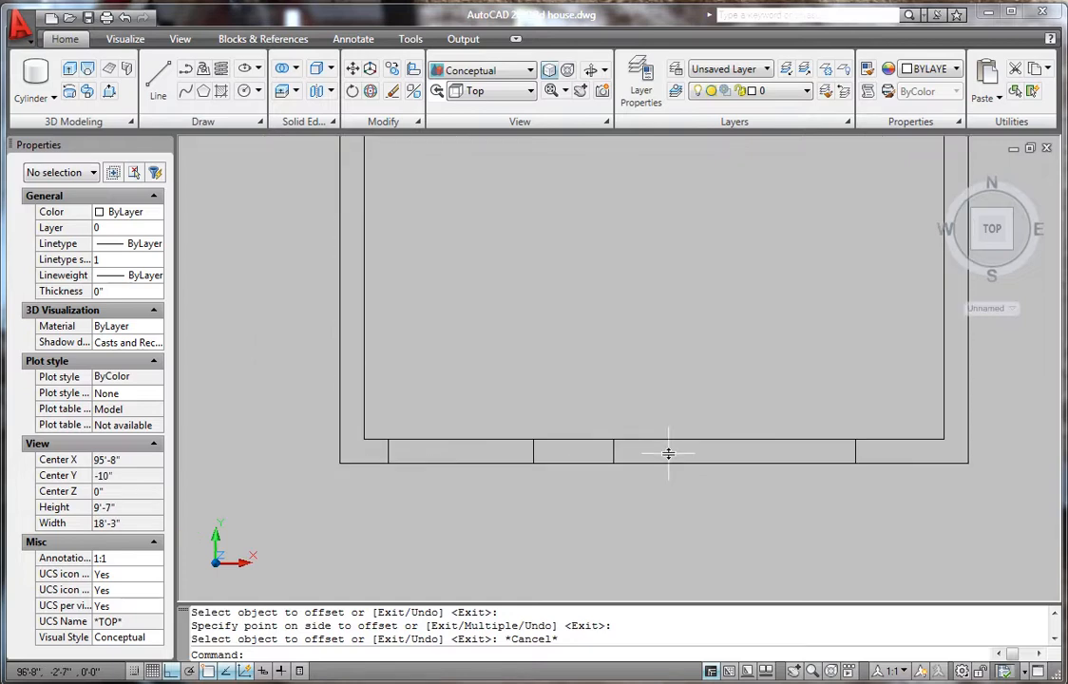
# - Draw a line across the wall opening and offset 1" copies above and below it
pyautogui.press('Return')
pyautogui.scroll(1, 599, 456)
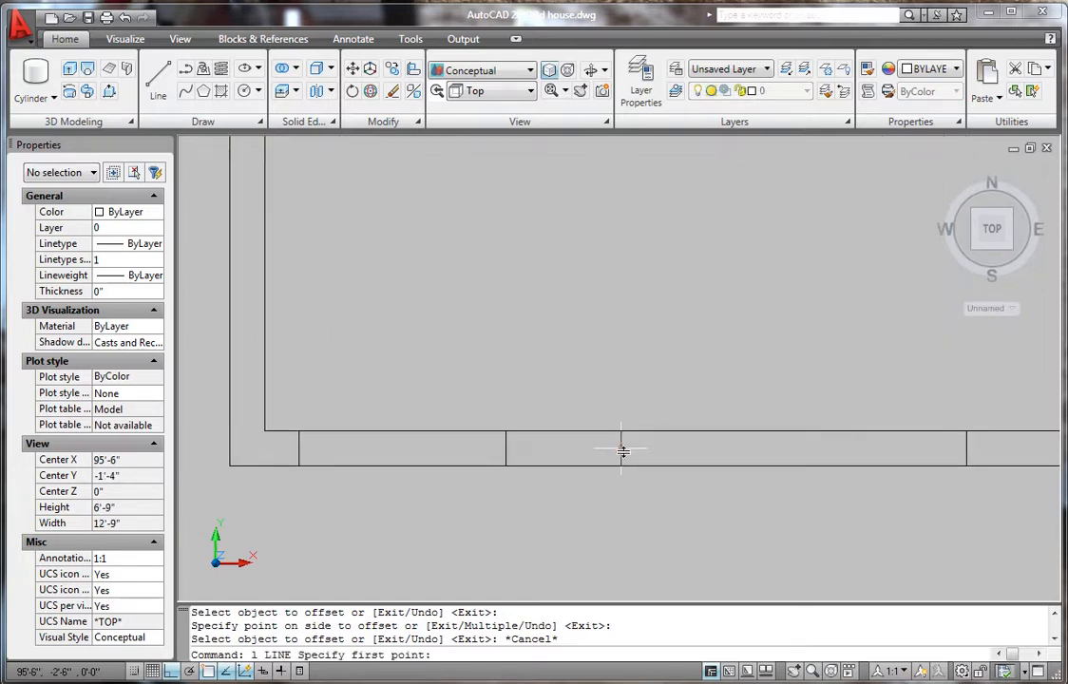
pyautogui.click(621, 448)
pyautogui.click(966, 448)
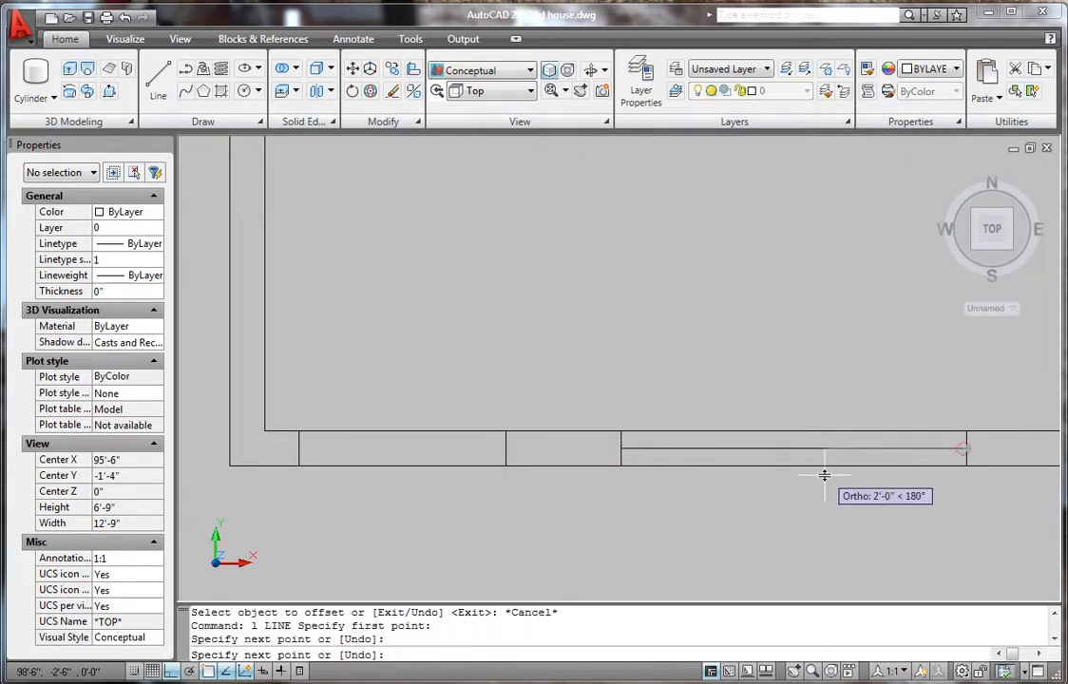
pyautogui.press('Return')
pyautogui.write('o')
pyautogui.press('Return')
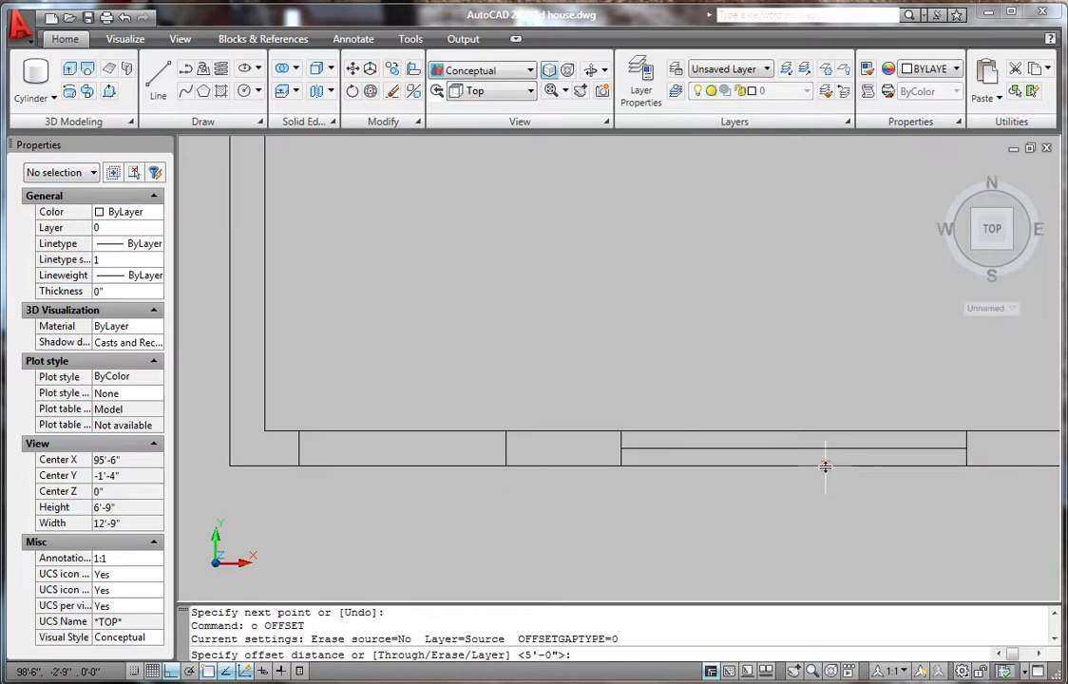
pyautogui.write('1')
pyautogui.press('Return')
pyautogui.click(816, 448)
pyautogui.click(810, 366)
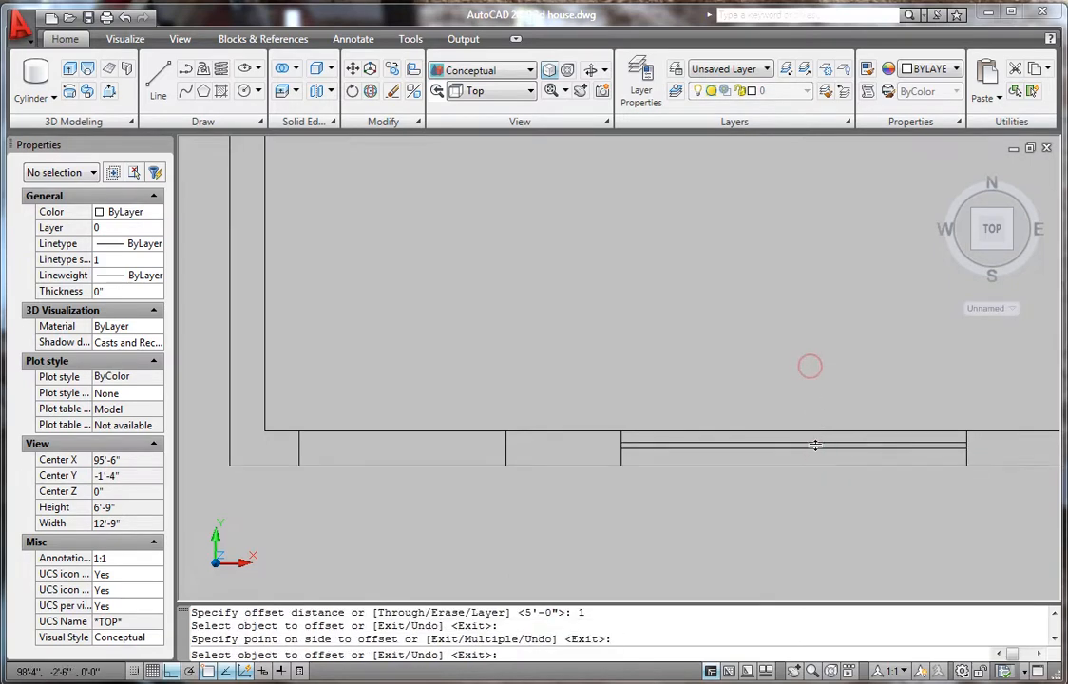
pyautogui.click(816, 445)
pyautogui.click(830, 519)
pyautogui.press('Return')
# - Erase the window line and the two leftover 1" offset lines
pyautogui.scroll(3, 815, 453)
pyautogui.click(817, 440)
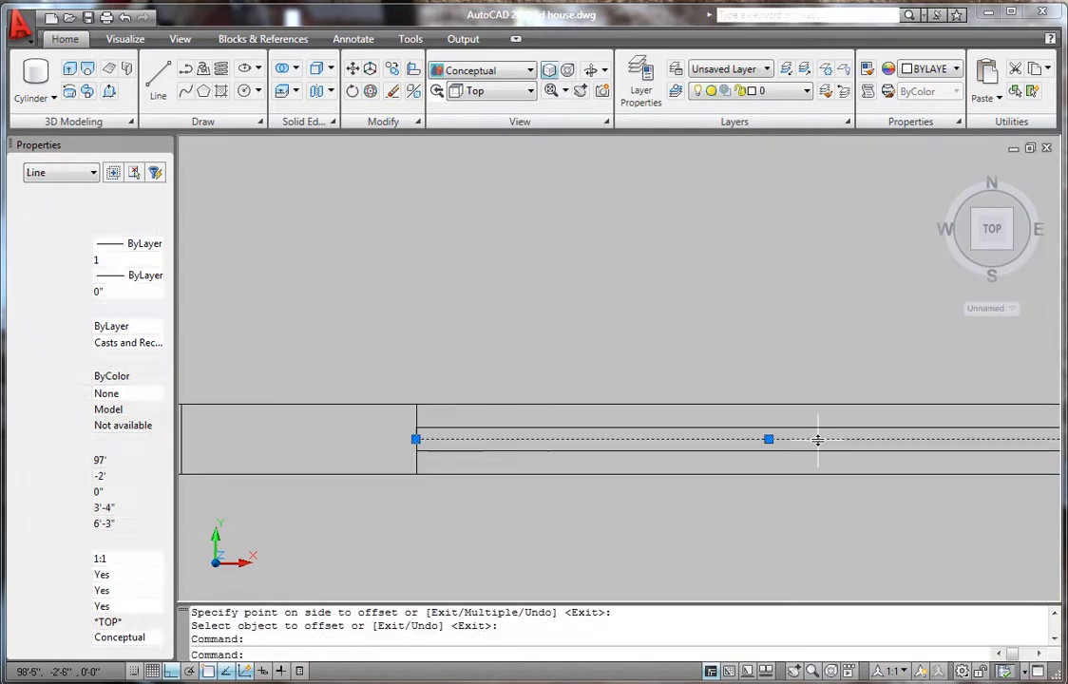
pyautogui.press('Delete')
pyautogui.scroll(-5, 703, 477)
pyautogui.scroll(3, 704, 499)
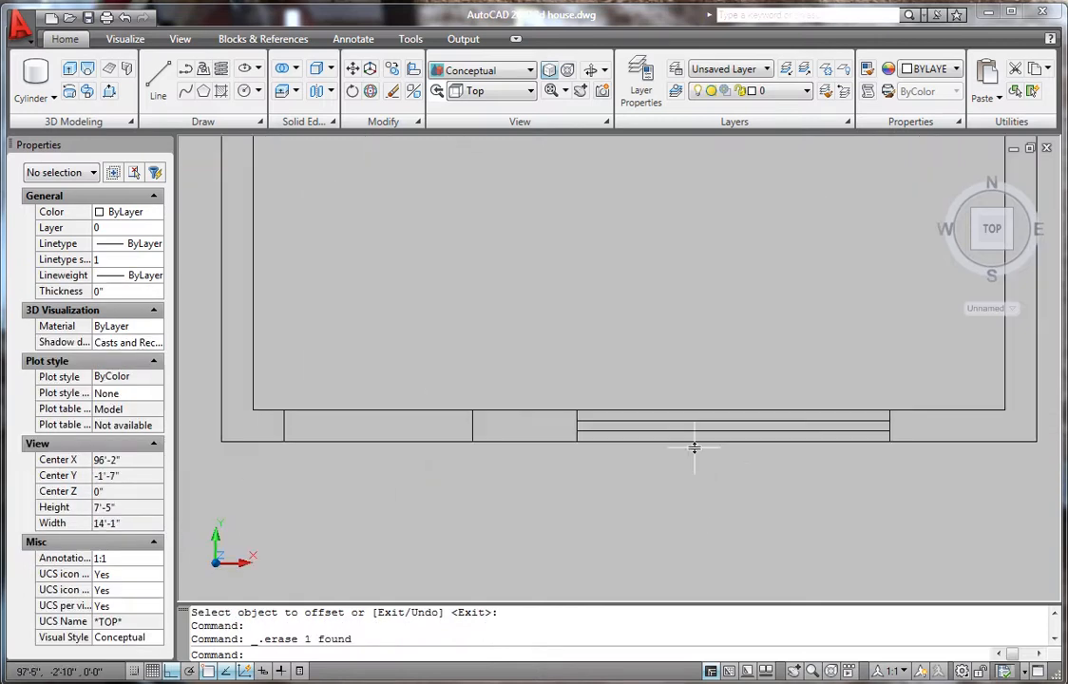
pyautogui.scroll(2, 693, 447)
pyautogui.click(720, 431)
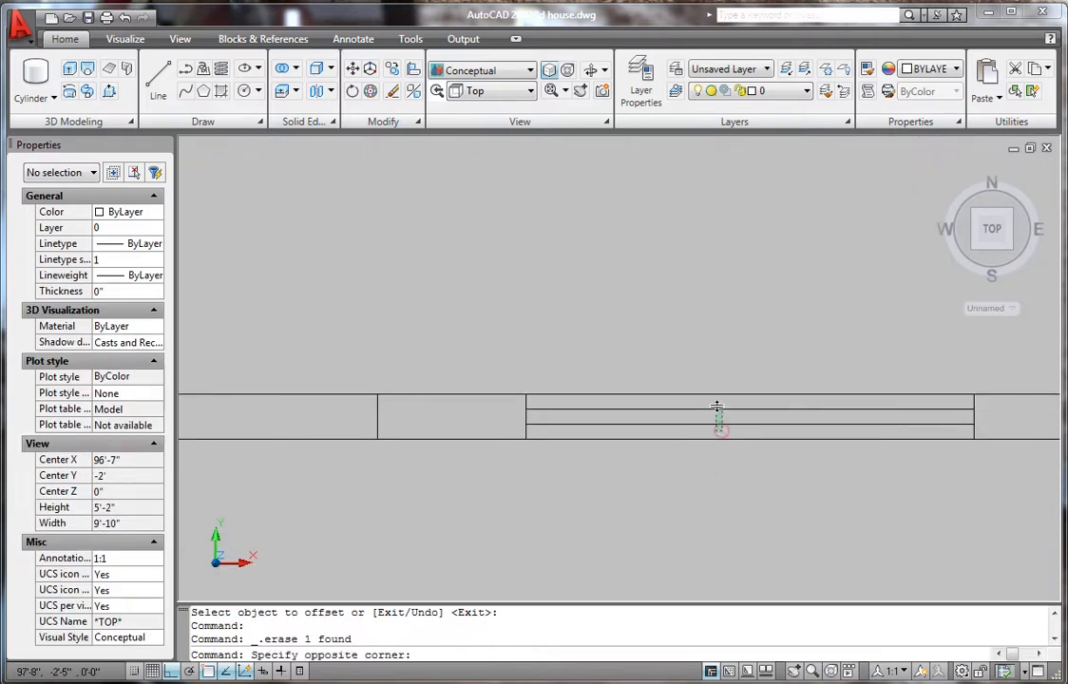
pyautogui.click(718, 408)
pyautogui.press('Delete')
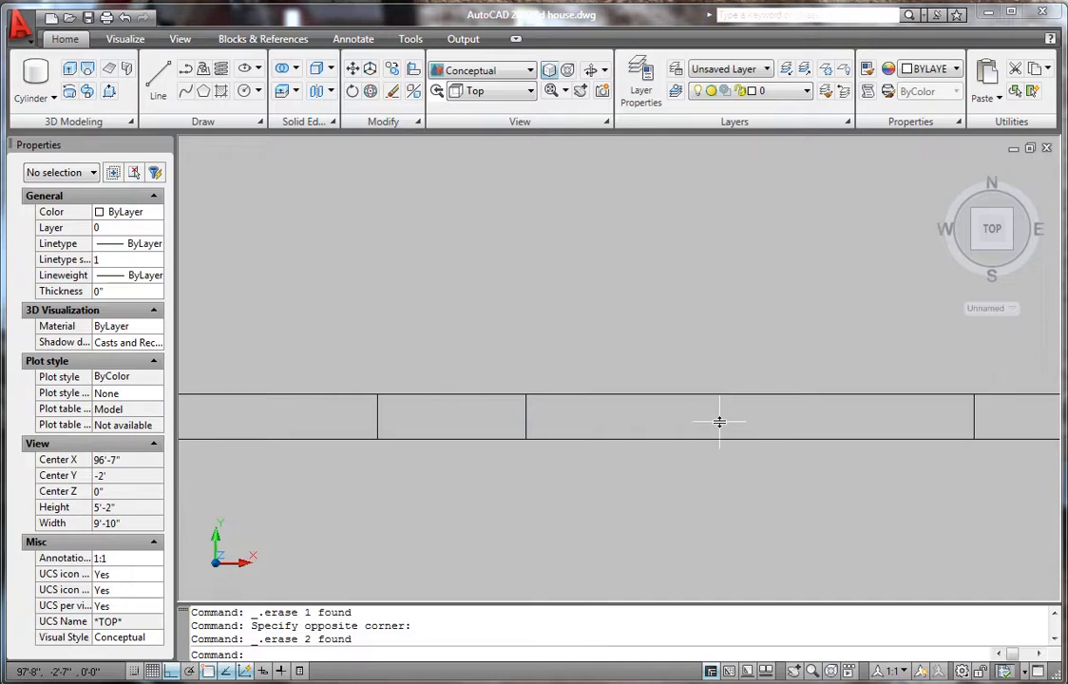
pyautogui.scroll(-4, 696, 457)
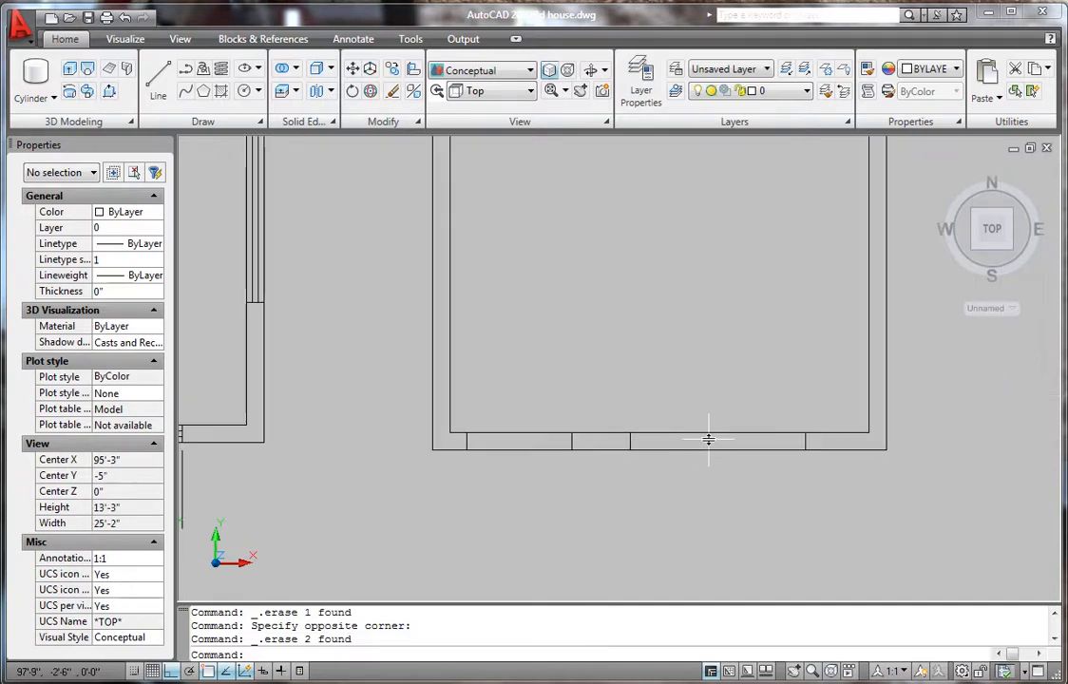
pyautogui.scroll(-2, 665, 465)
pyautogui.scroll(4, 560, 445)
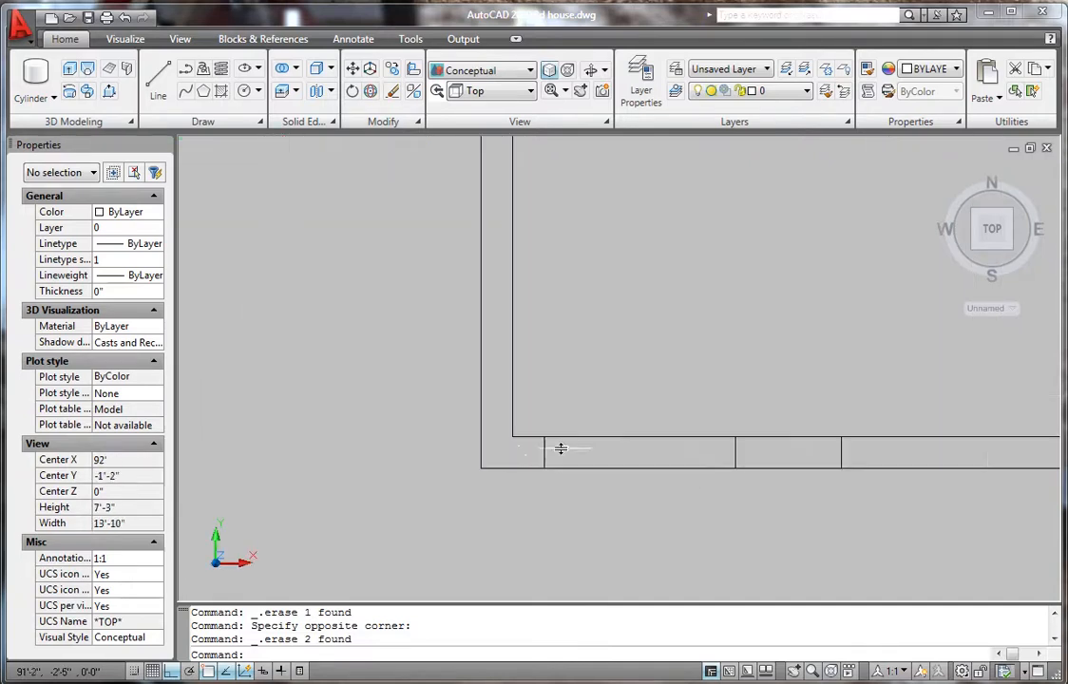
pyautogui.scroll(-6, 718, 456)
pyautogui.scroll(5, 402, 420)
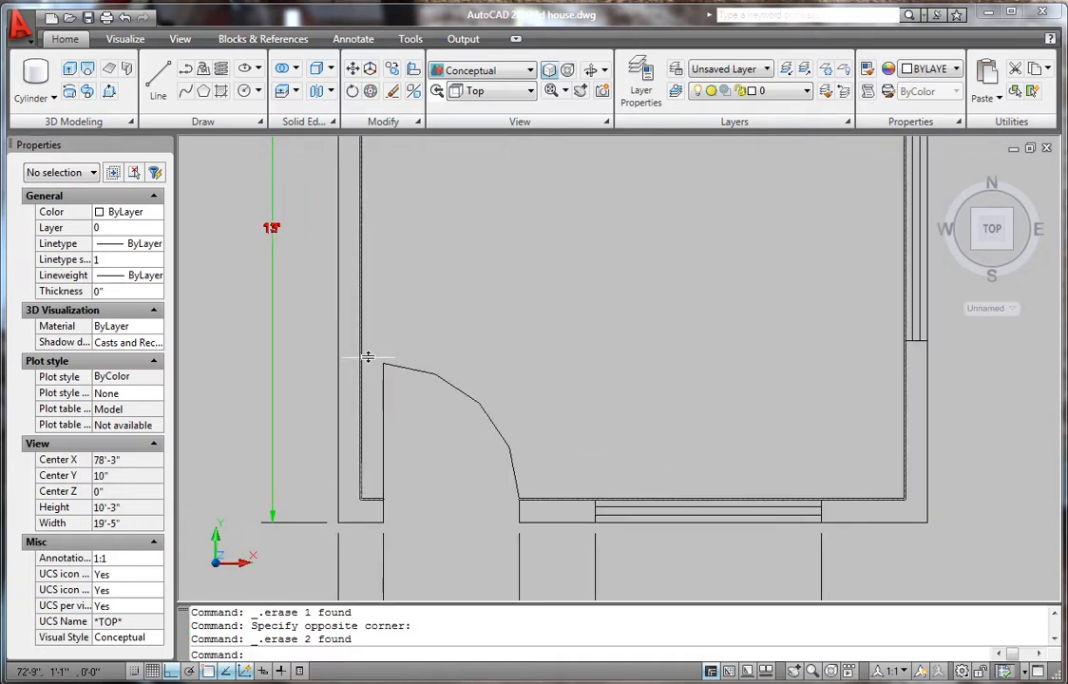
pyautogui.scroll(-6, 531, 463)
pyautogui.scroll(5, 689, 475)
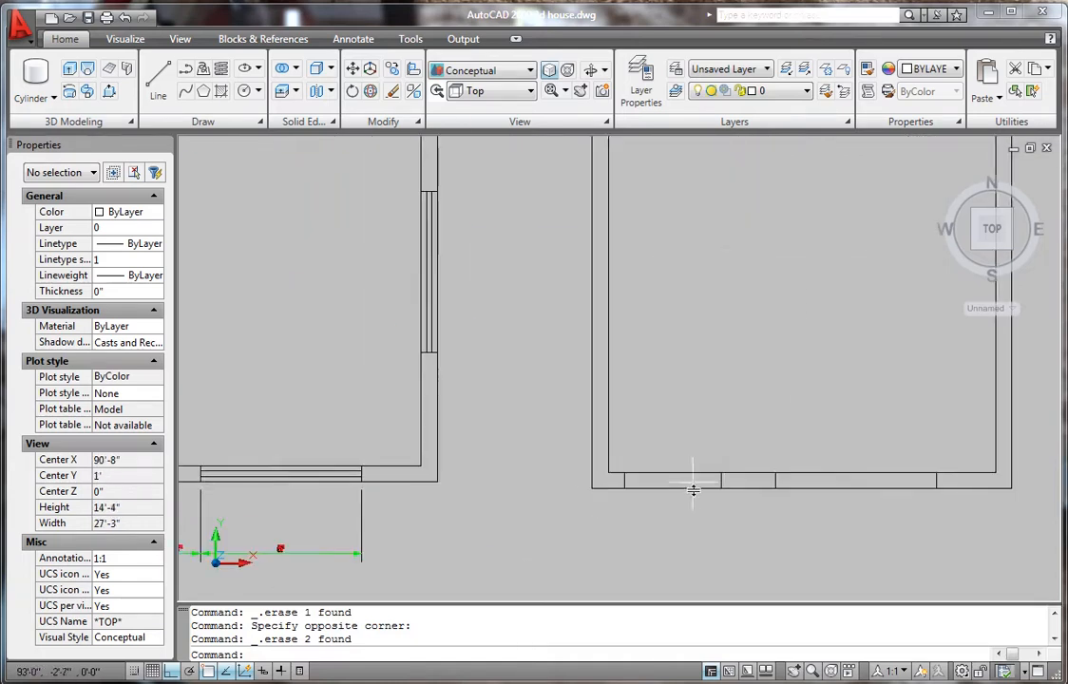
# - Trim the door opening out of the right room's bottom wall
pyautogui.press('Return')
pyautogui.press('Return')
pyautogui.click(707, 514)
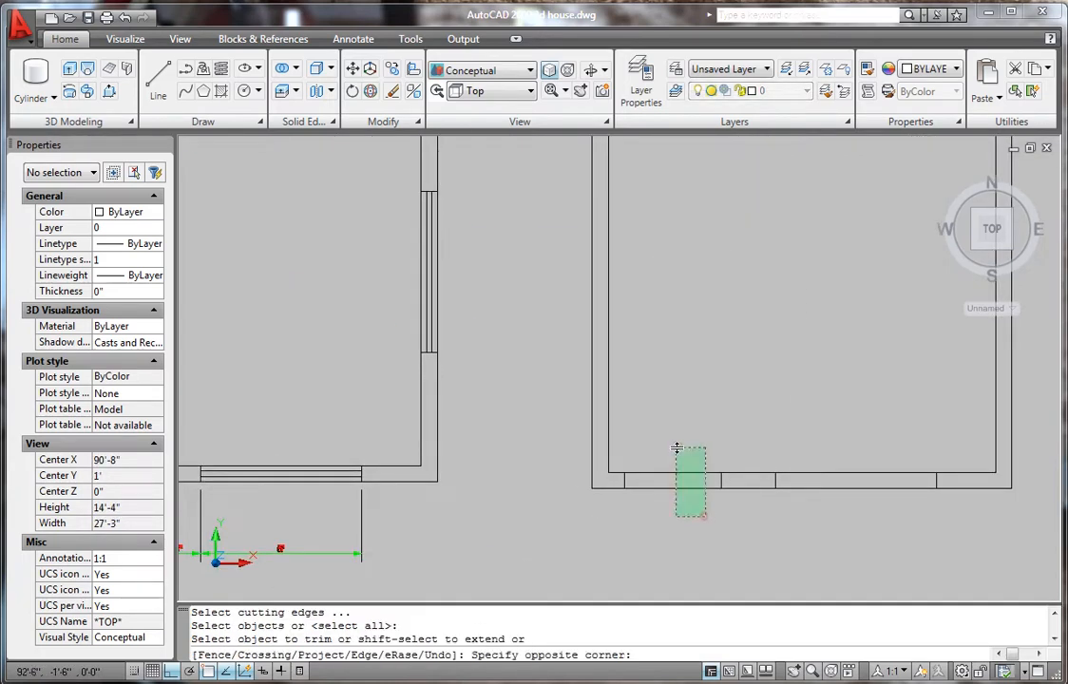
pyautogui.click(676, 446)
pyautogui.scroll(-4, 651, 502)
pyautogui.press('Escape')
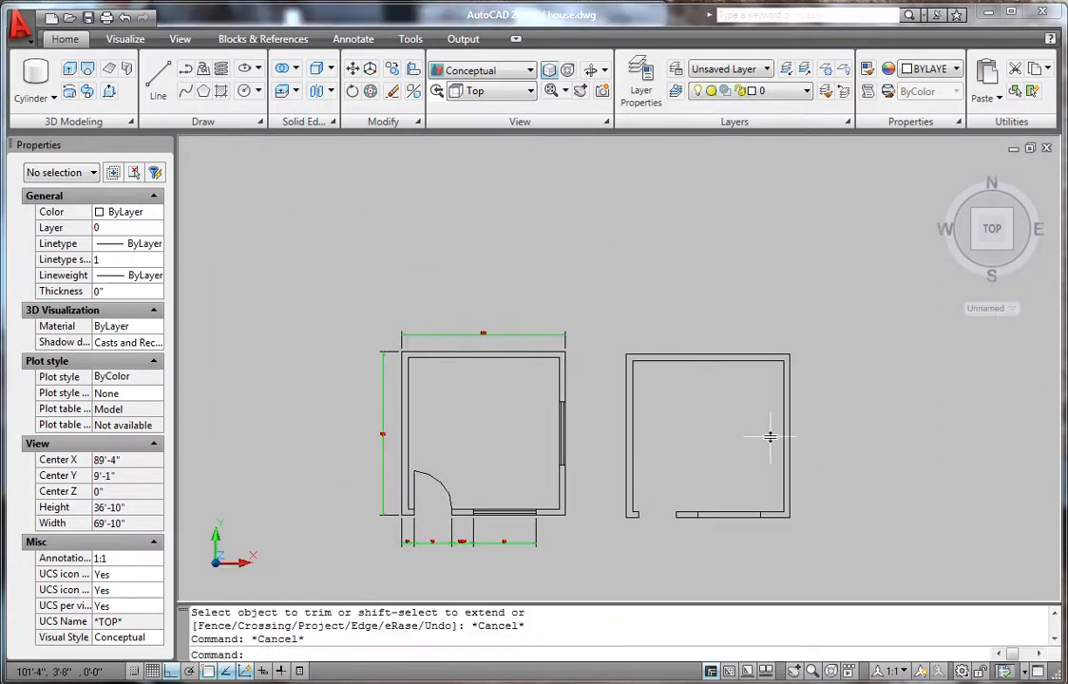
pyautogui.scroll(4, 789, 460)
pyautogui.scroll(2, 836, 394)
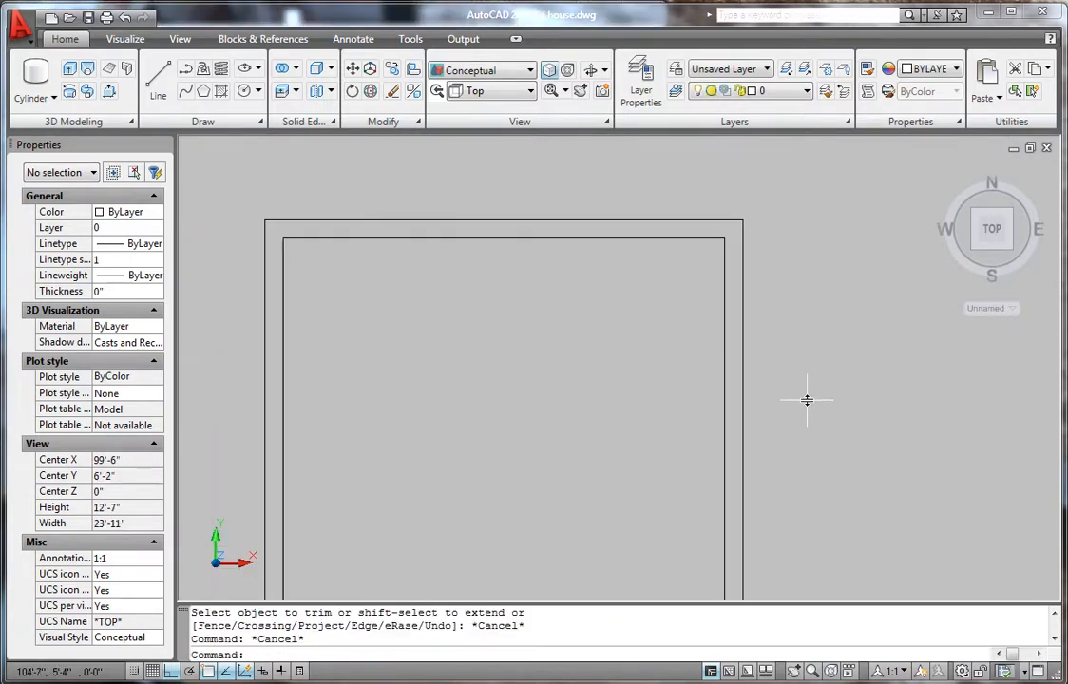
pyautogui.scroll(-5, 735, 474)
# - Draw a short line across the right wall as a window centre marker
pyautogui.write('l')
pyautogui.press('Return')
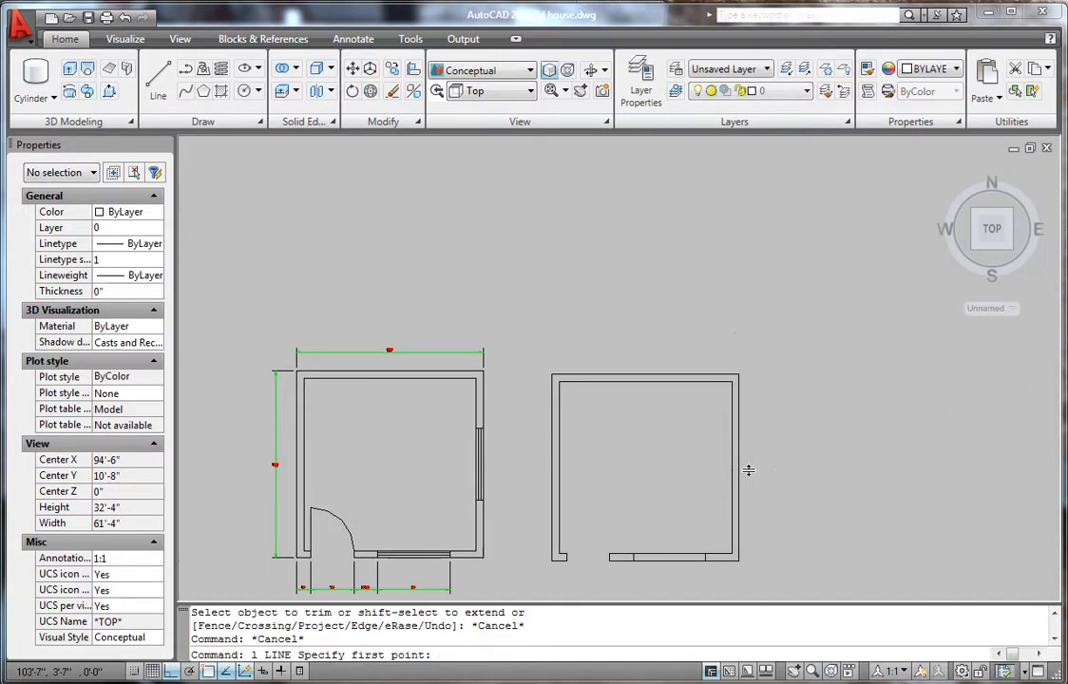
pyautogui.scroll(2, 726, 476)
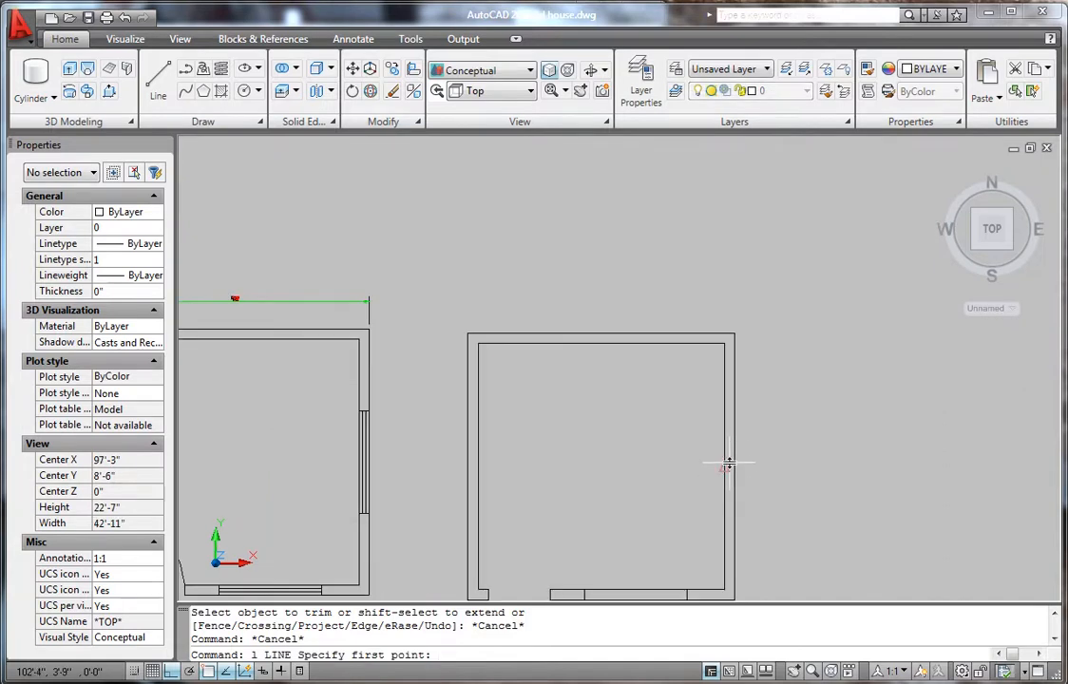
pyautogui.click(725, 467)
pyautogui.click(733, 468)
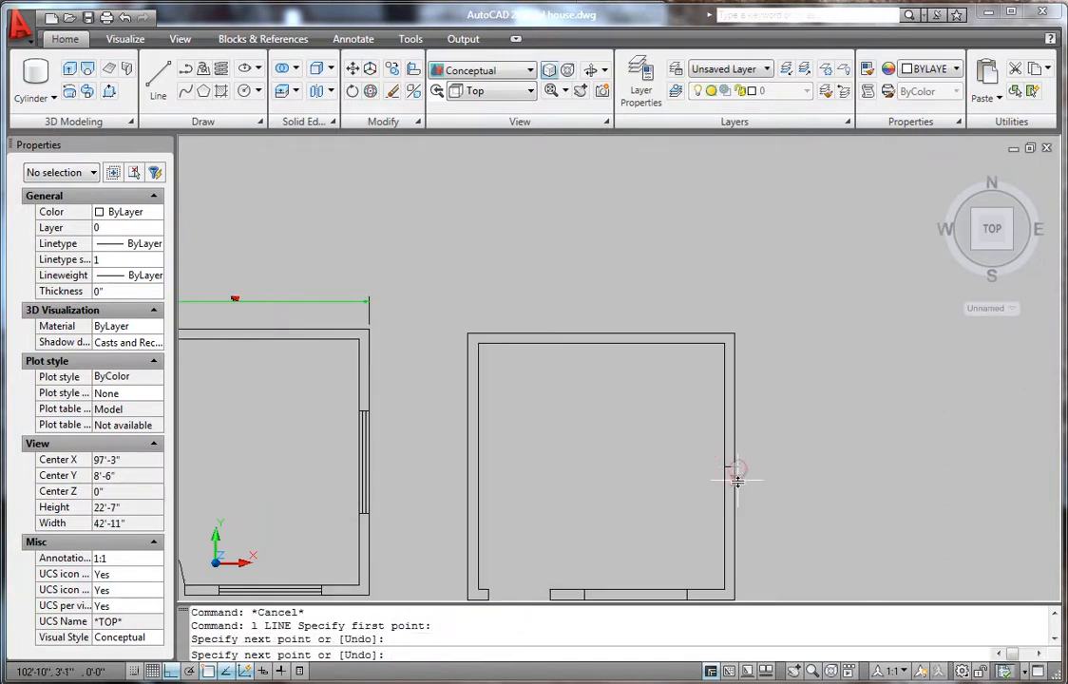
pyautogui.press('Return')
pyautogui.scroll(4, 726, 493)
# - Offset the centre marker 2'6" above and below on the right wall
pyautogui.write('o')
pyautogui.press('Return')
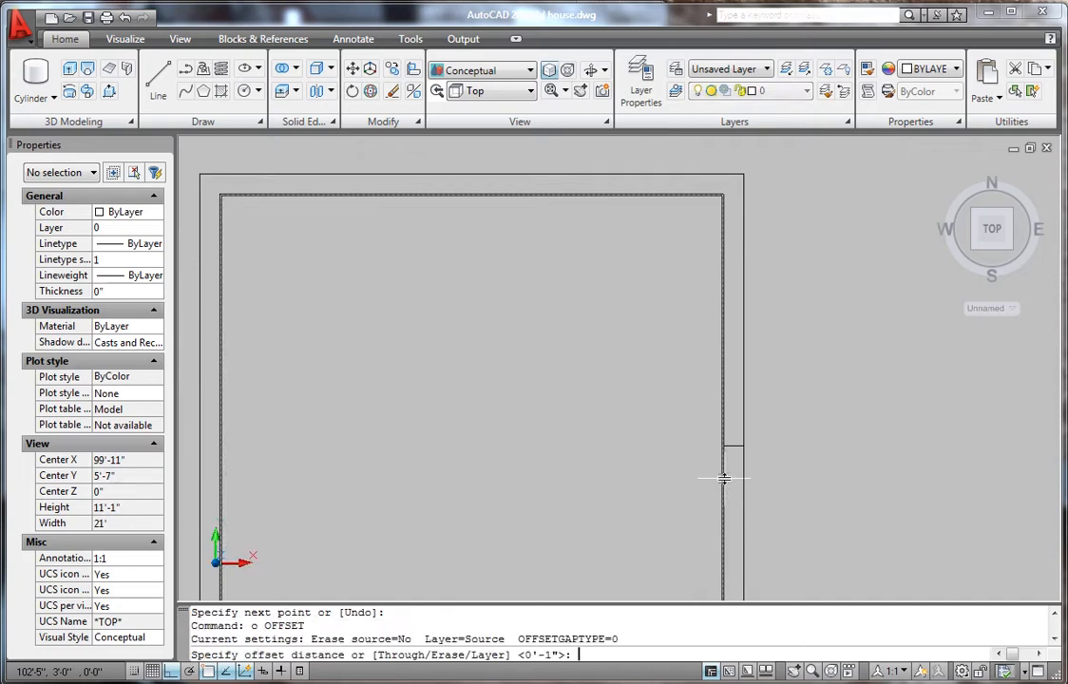
pyautogui.write("2'6")
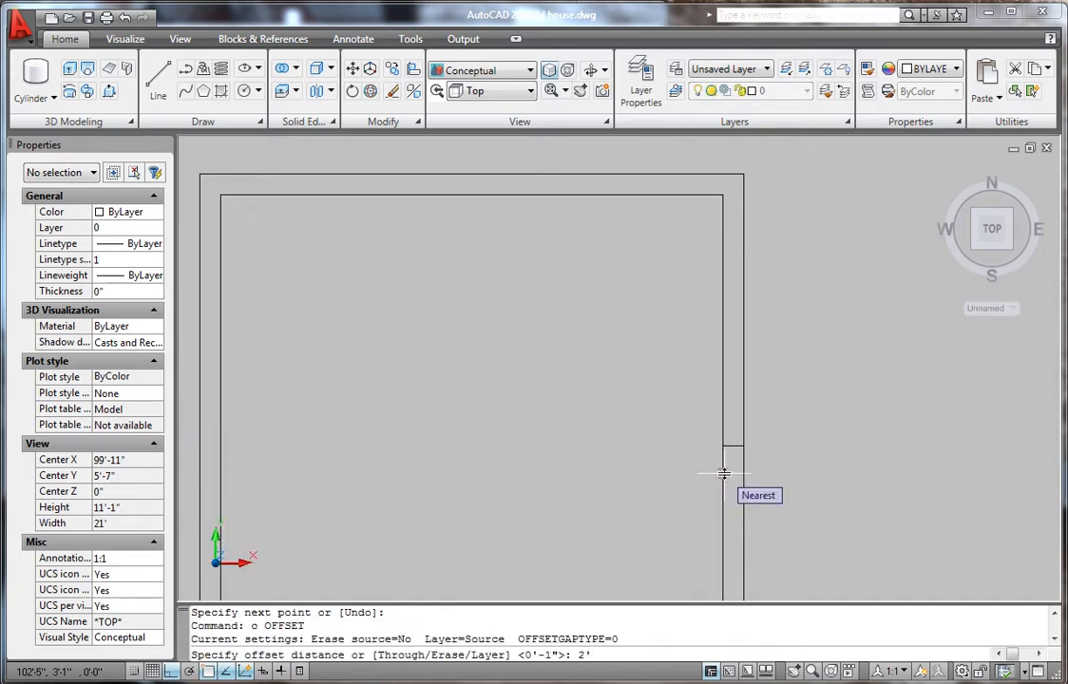
pyautogui.press('Return')
pyautogui.click(736, 445)
pyautogui.click(738, 390)
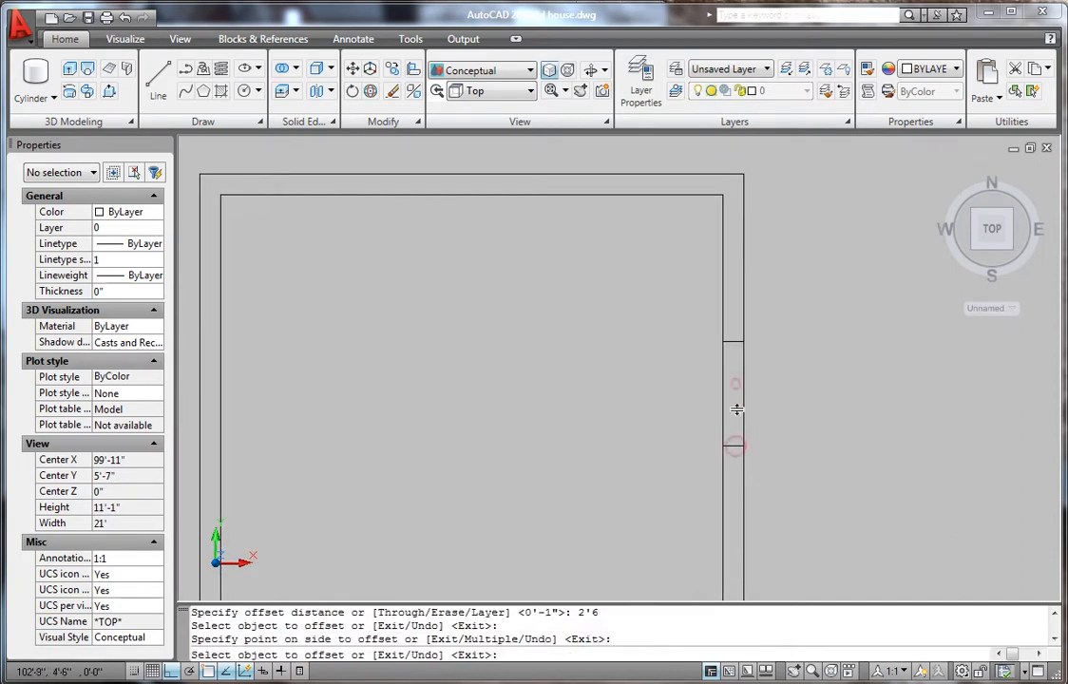
pyautogui.click(735, 445)
pyautogui.click(739, 525)
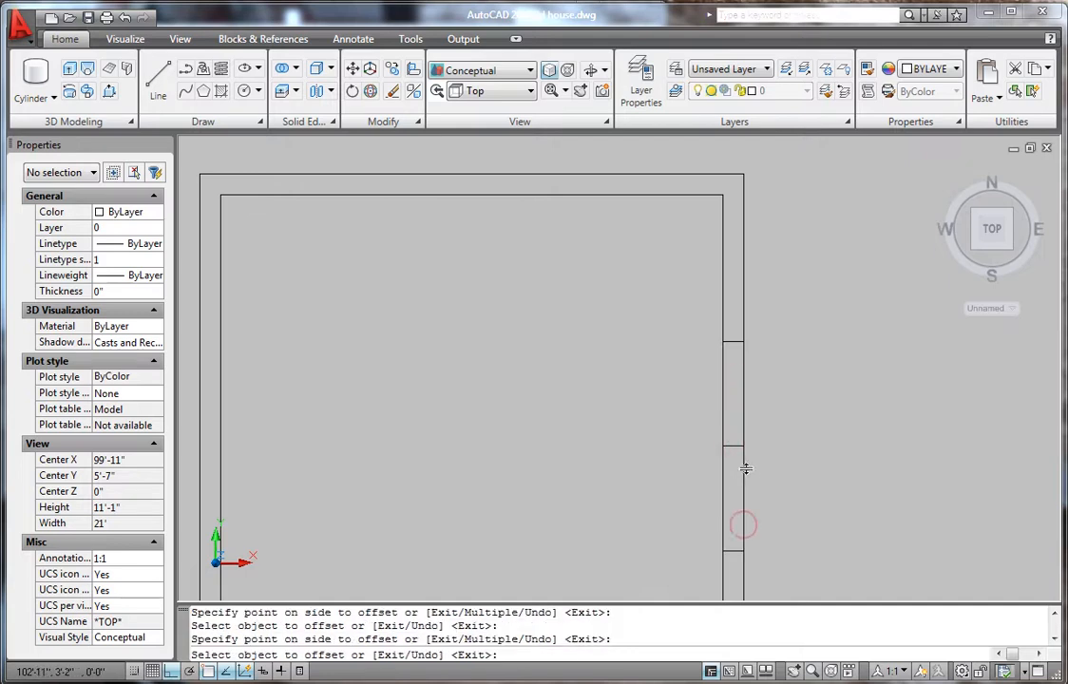
pyautogui.press('Escape')
# - Erase the middle marker line, leaving the two window edge lines
pyautogui.click(623, 382)
pyautogui.click(843, 502)
pyautogui.press('Delete')
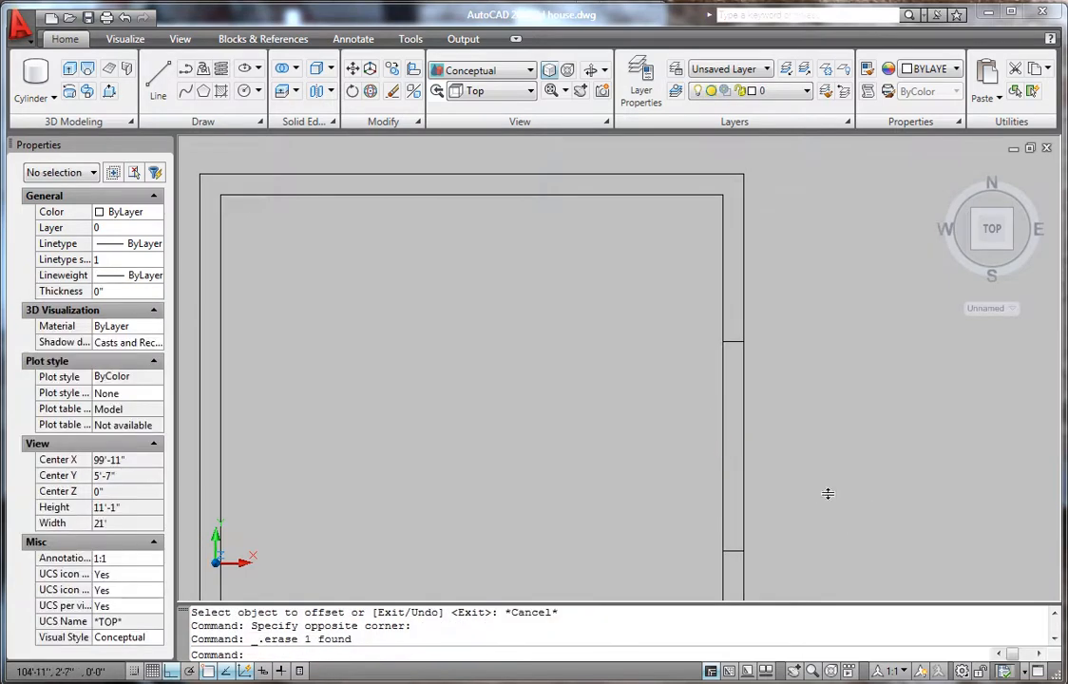
pyautogui.scroll(-5, 827, 493)
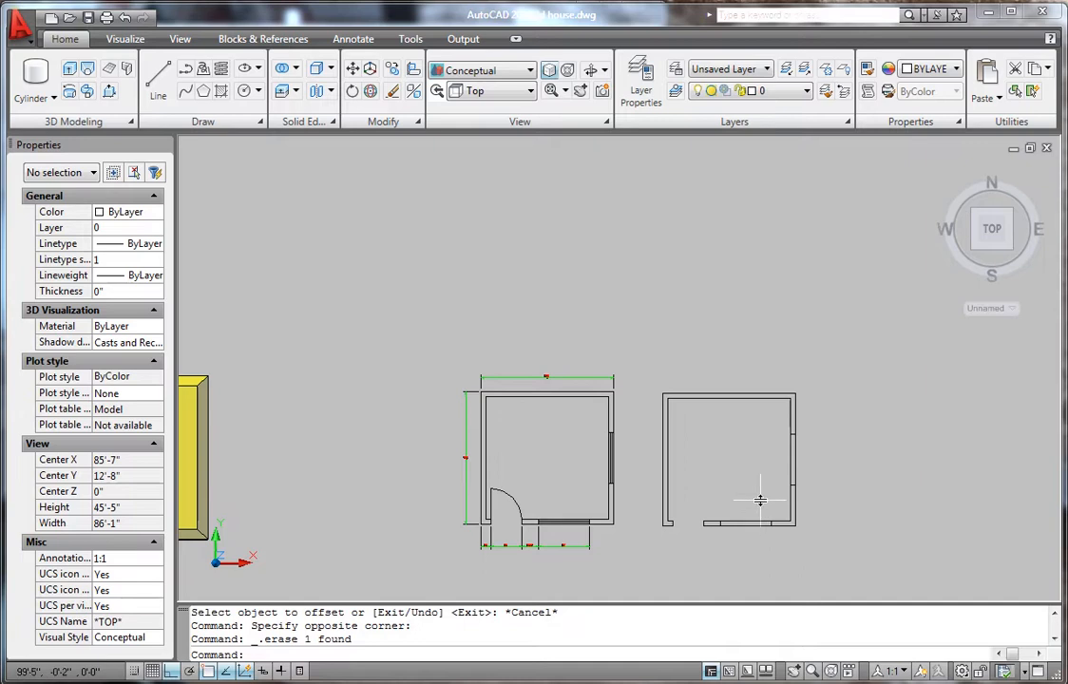
# - Tilt the view with Free Orbit so both floor plans appear in angled 3D
pyautogui.scroll(2, 652, 458)
pyautogui.scroll(1, 705, 535)
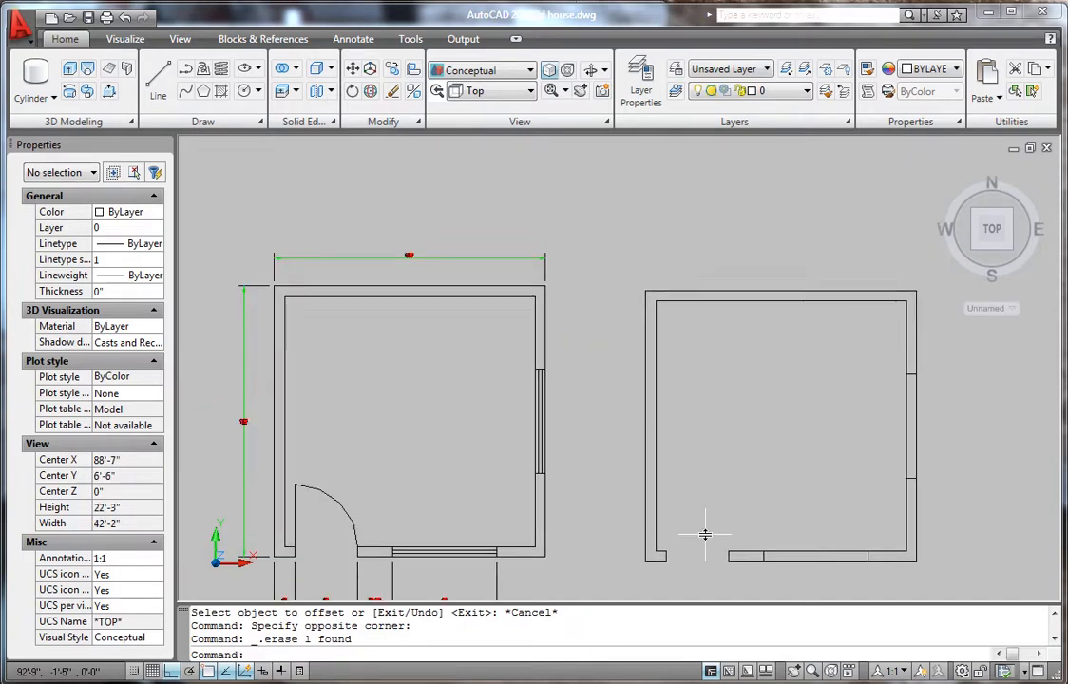
pyautogui.scroll(-2, 704, 529)
pyautogui.scroll(2, 674, 486)
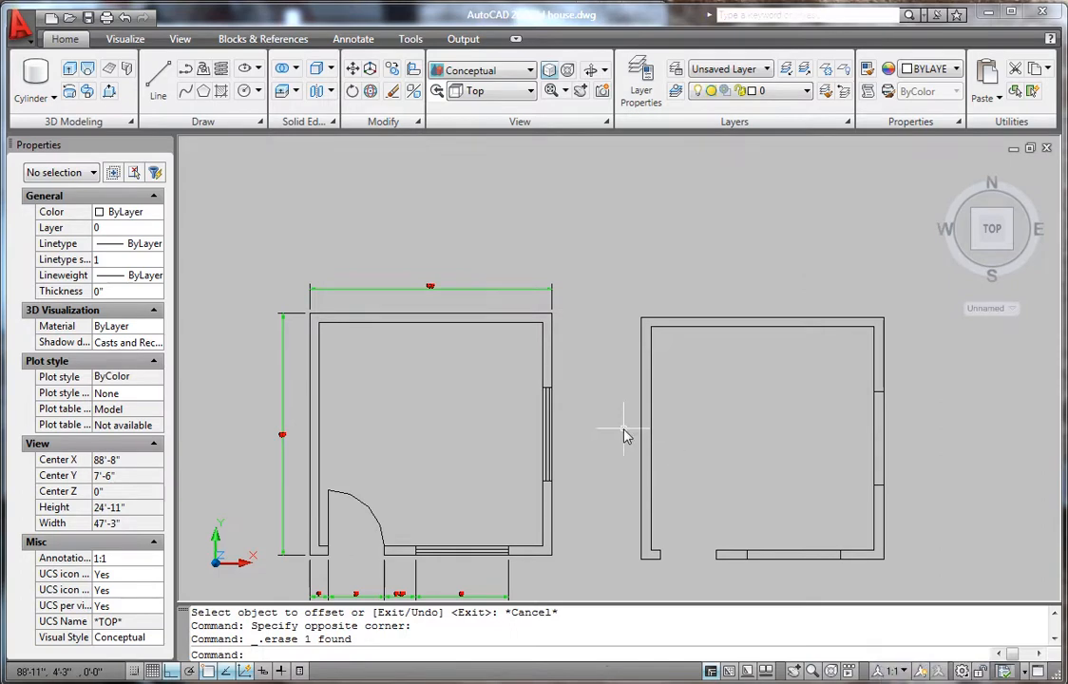
pyautogui.scroll(-4, 626, 432)
pyautogui.scroll(2, 656, 463)
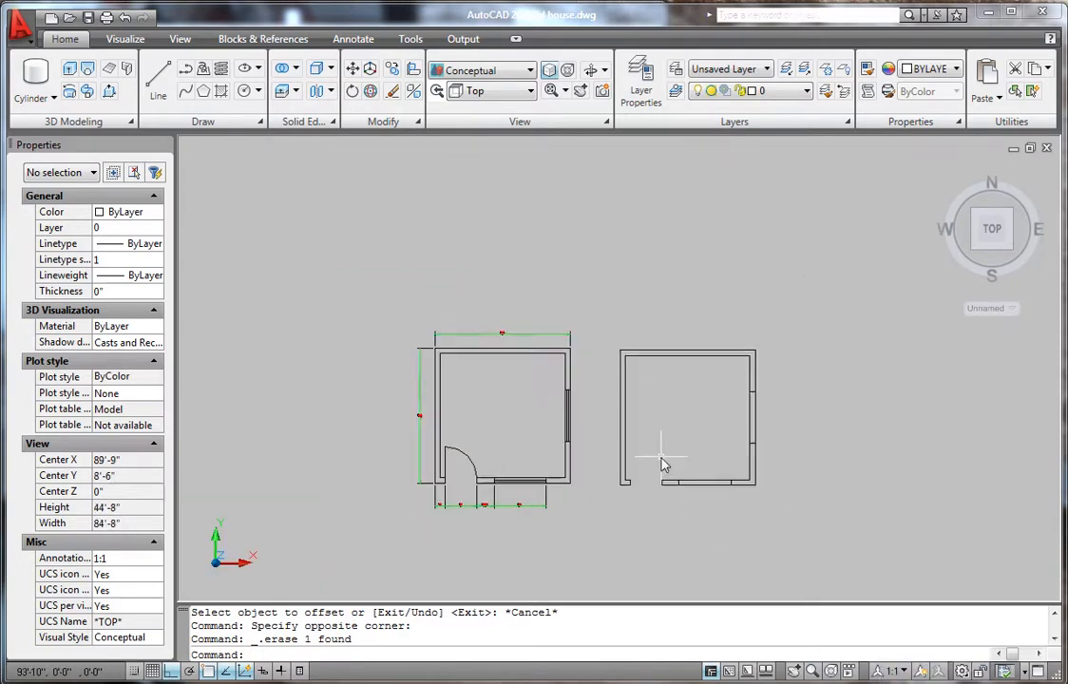
pyautogui.click(604, 70)
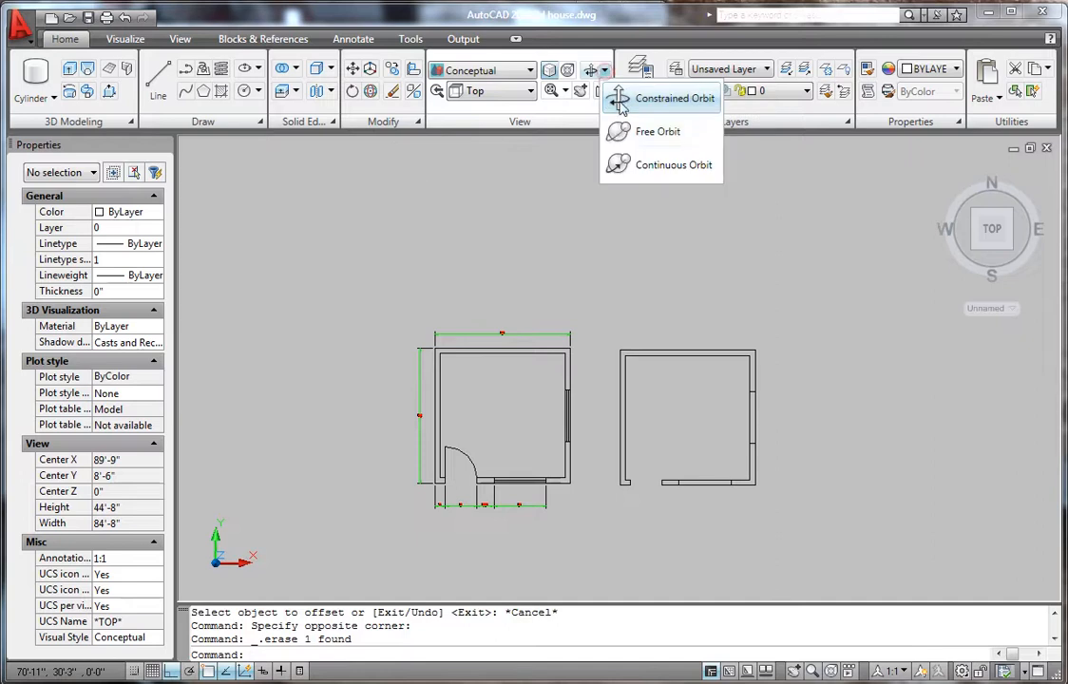
pyautogui.click(630, 126)
pyautogui.moveTo(736, 443); pyautogui.dragTo(695, 290)
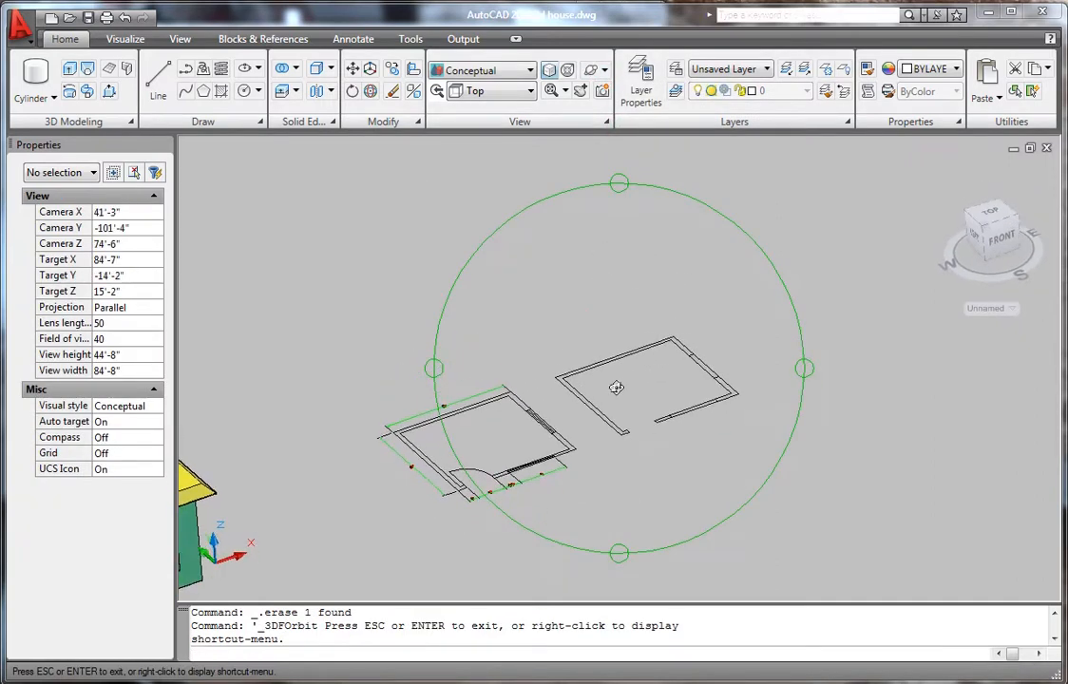
pyautogui.press('Escape')
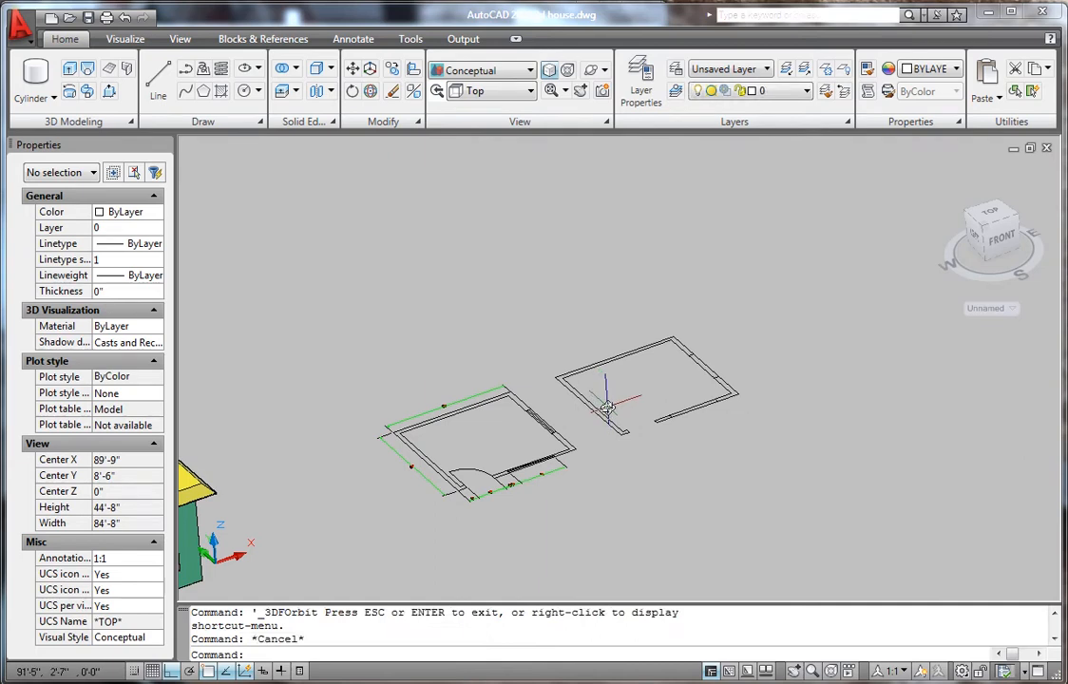
pyautogui.scroll(3, 619, 408)
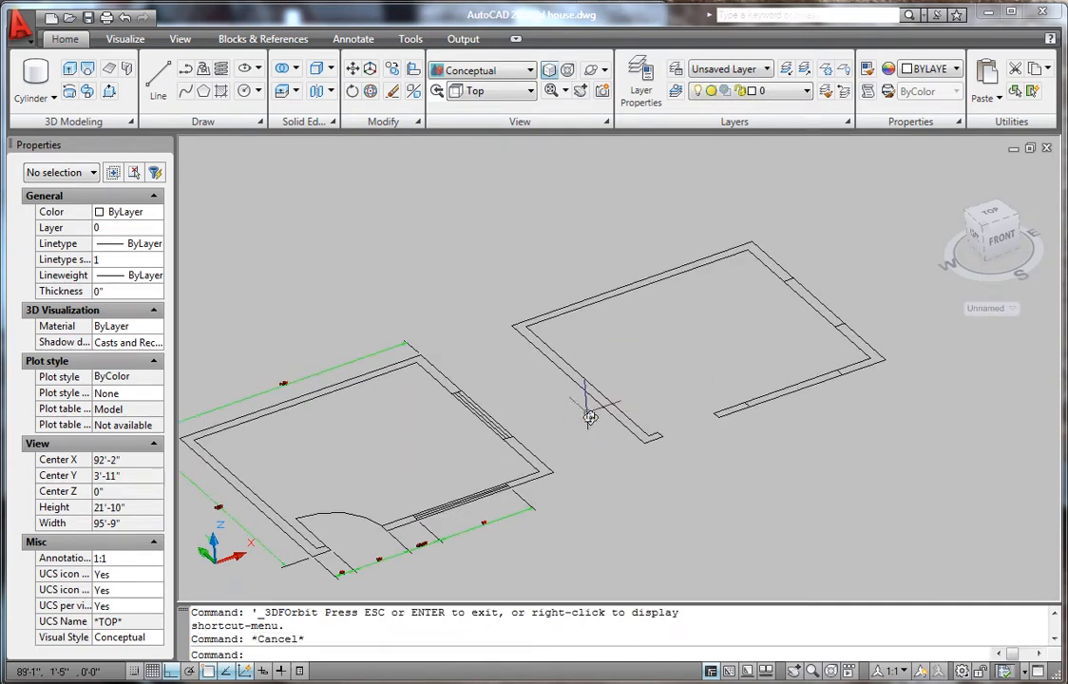
# - Presspull the right plan's walls up 10', plus the small piece beside the doorway
pyautogui.click(109, 91)
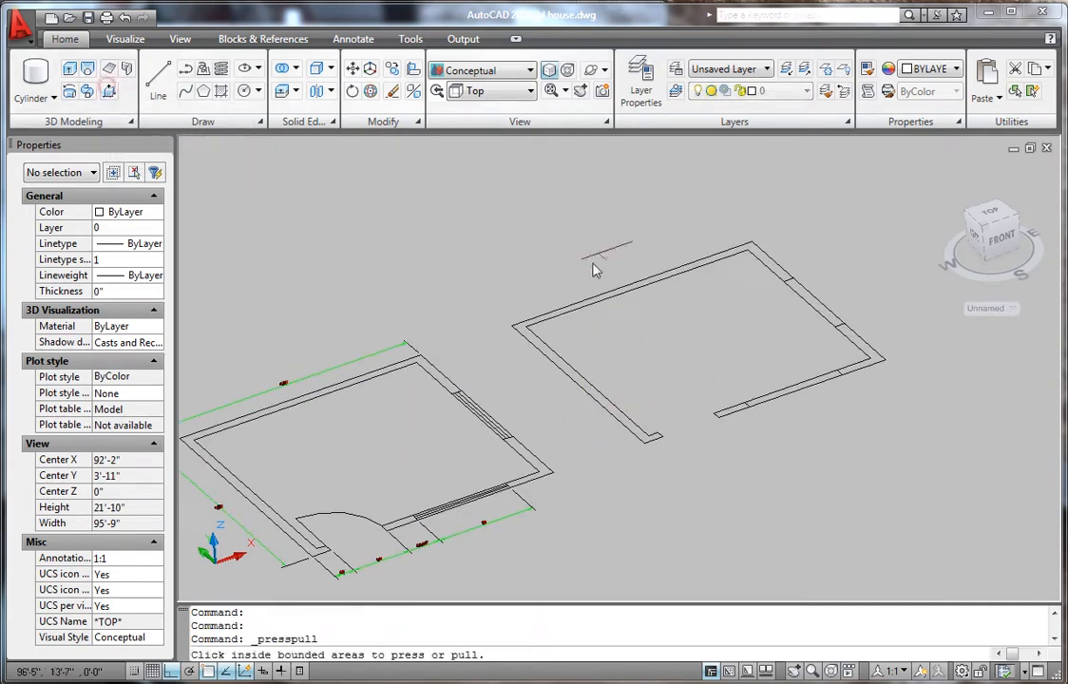
pyautogui.click(546, 354)
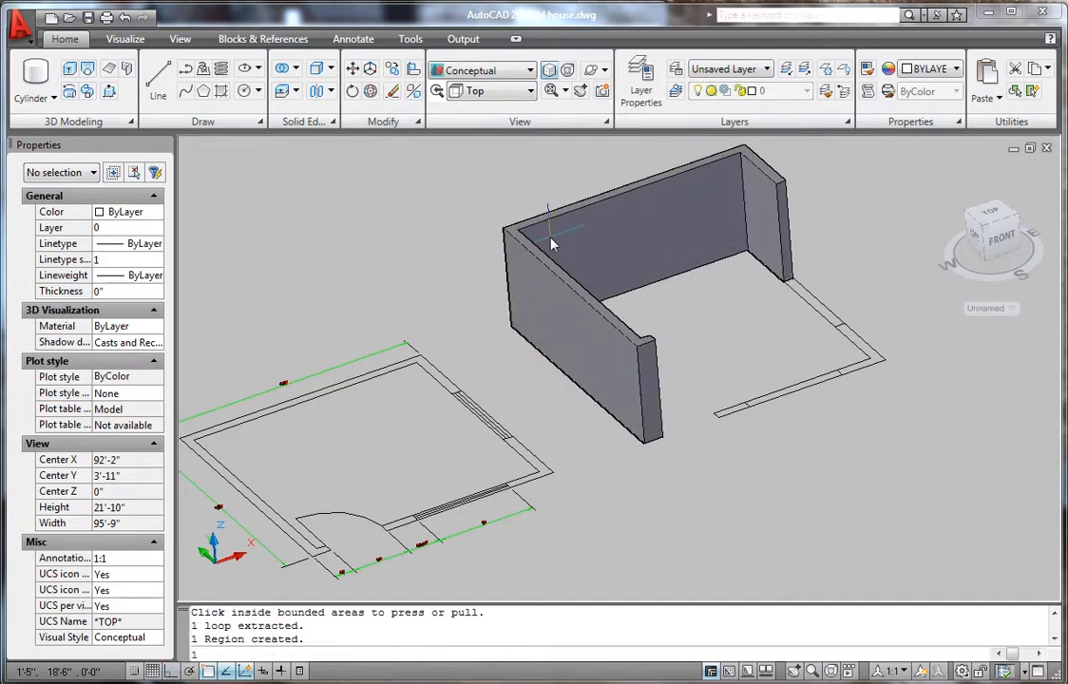
pyautogui.write("10'")
pyautogui.press('Return')
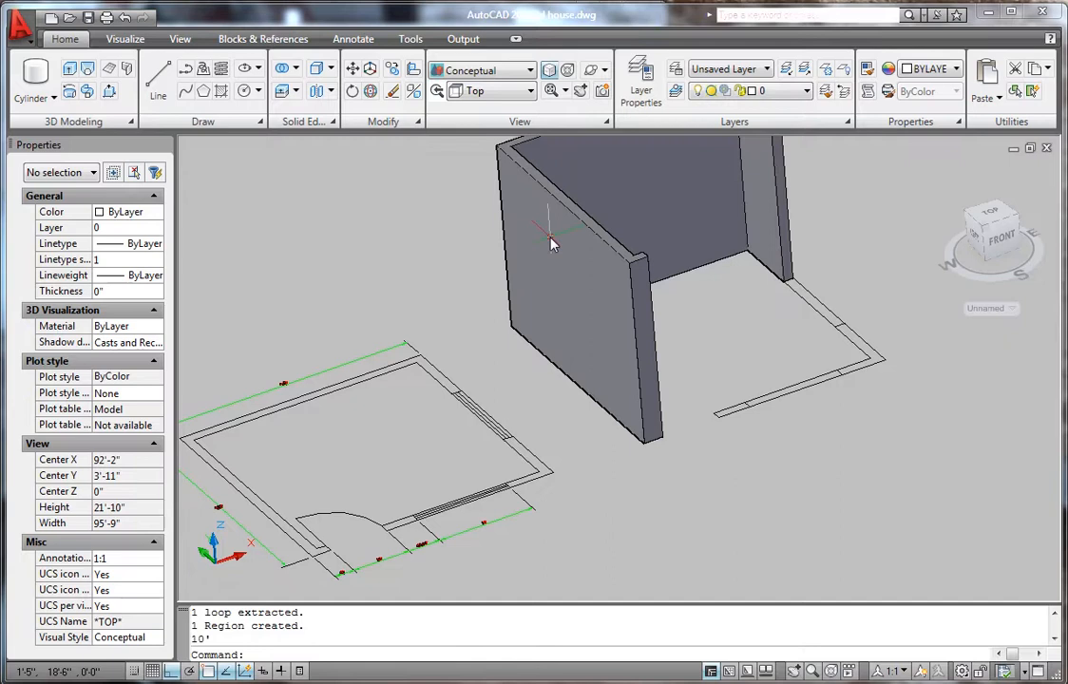
pyautogui.scroll(3, 722, 410)
pyautogui.press('Return')
pyautogui.click(717, 416)
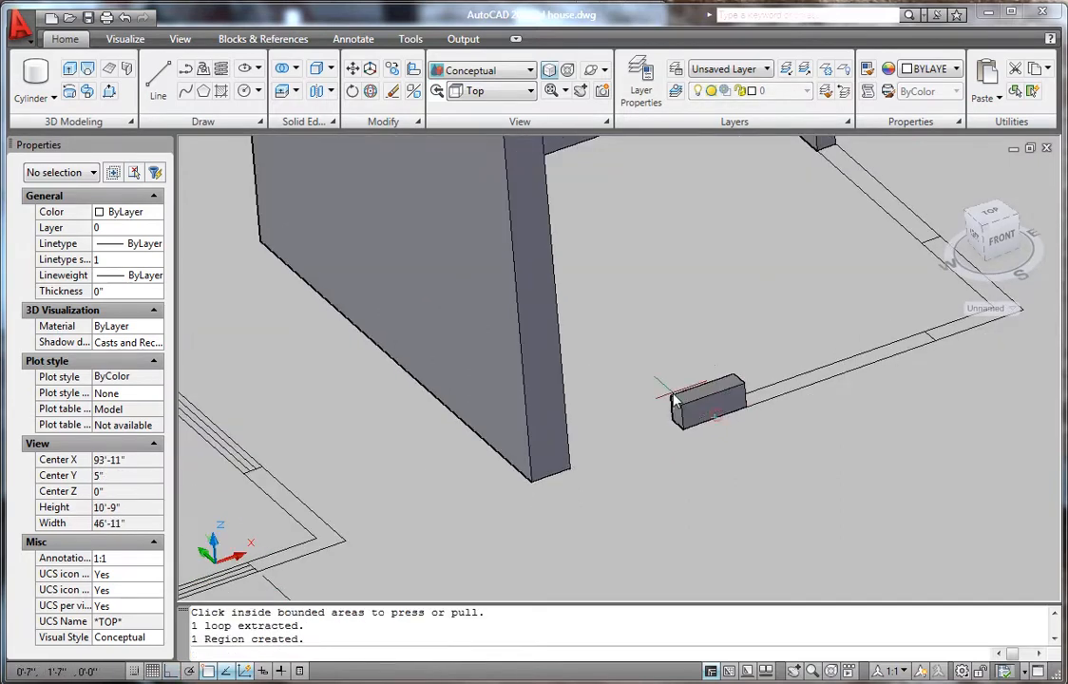
pyautogui.scroll(-5, 676, 395)
pyautogui.scroll(2, 673, 290)
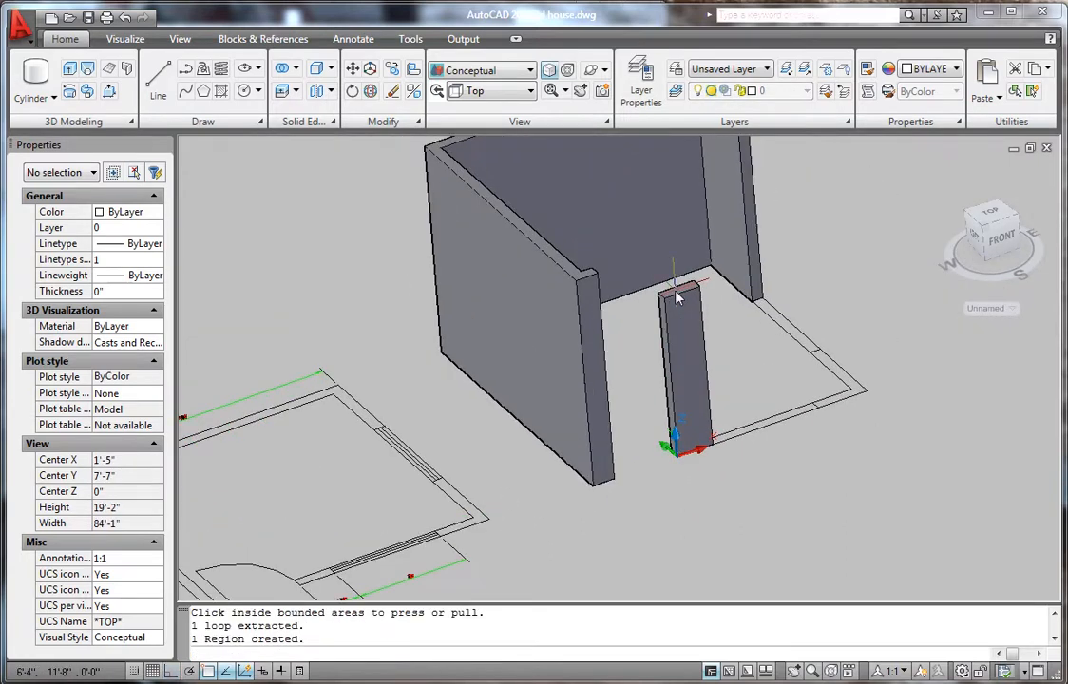
pyautogui.click(678, 293)
# - Presspull the remaining right wall area up to full wall height
pyautogui.press('Return')
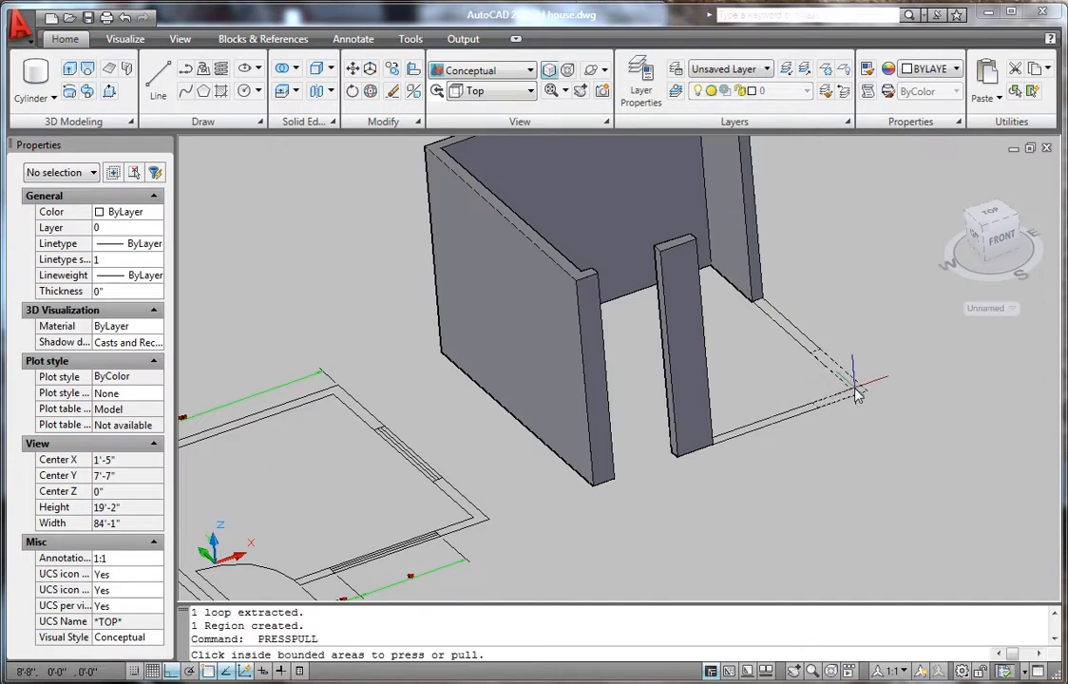
pyautogui.click(855, 396)
pyautogui.click(789, 318)
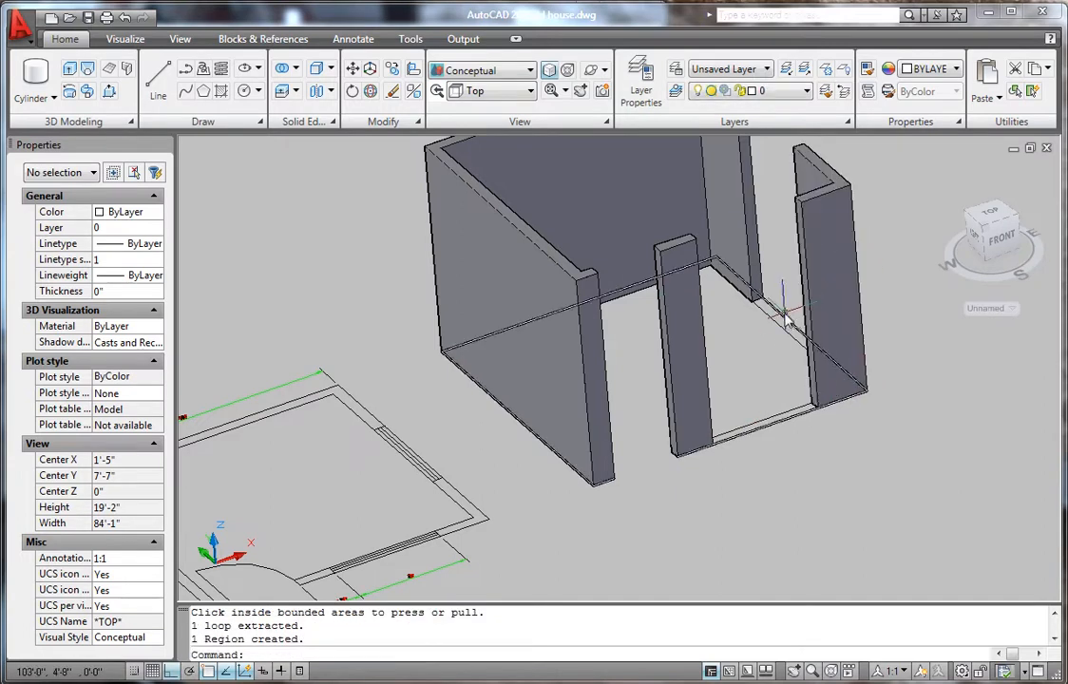
pyautogui.scroll(-3, 787, 323)
pyautogui.scroll(4, 768, 352)
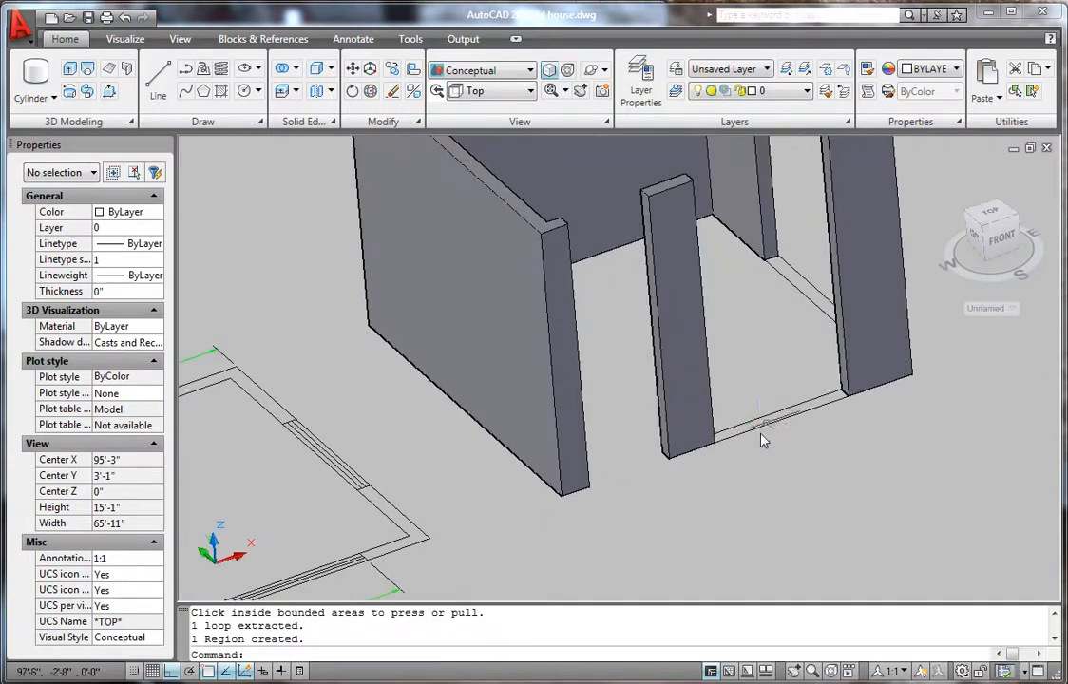
pyautogui.scroll(3, 722, 418)
pyautogui.scroll(-4, 774, 437)
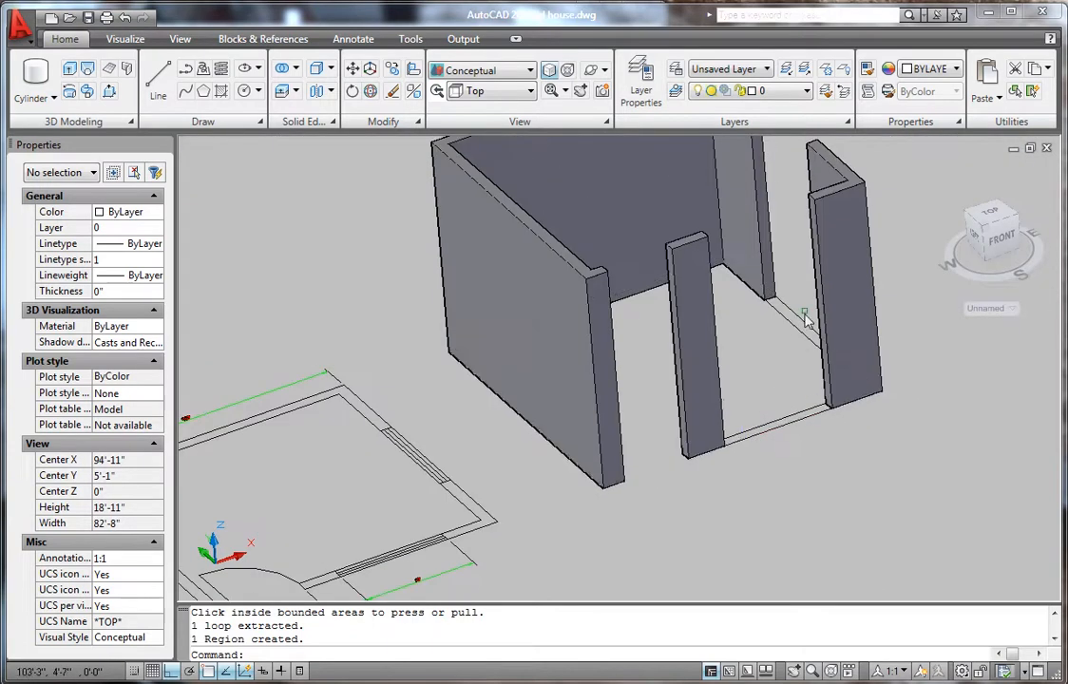
pyautogui.scroll(3, 676, 285)
pyautogui.scroll(-2, 684, 332)
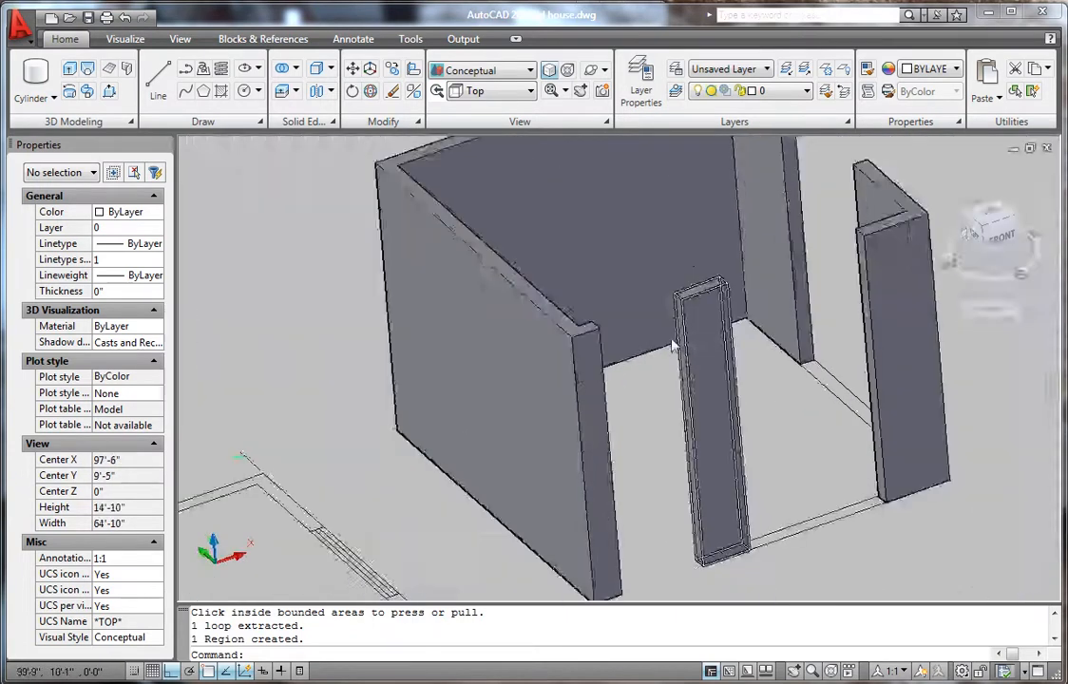
pyautogui.scroll(2, 689, 319)
pyautogui.scroll(-4, 699, 304)
pyautogui.scroll(1, 682, 375)
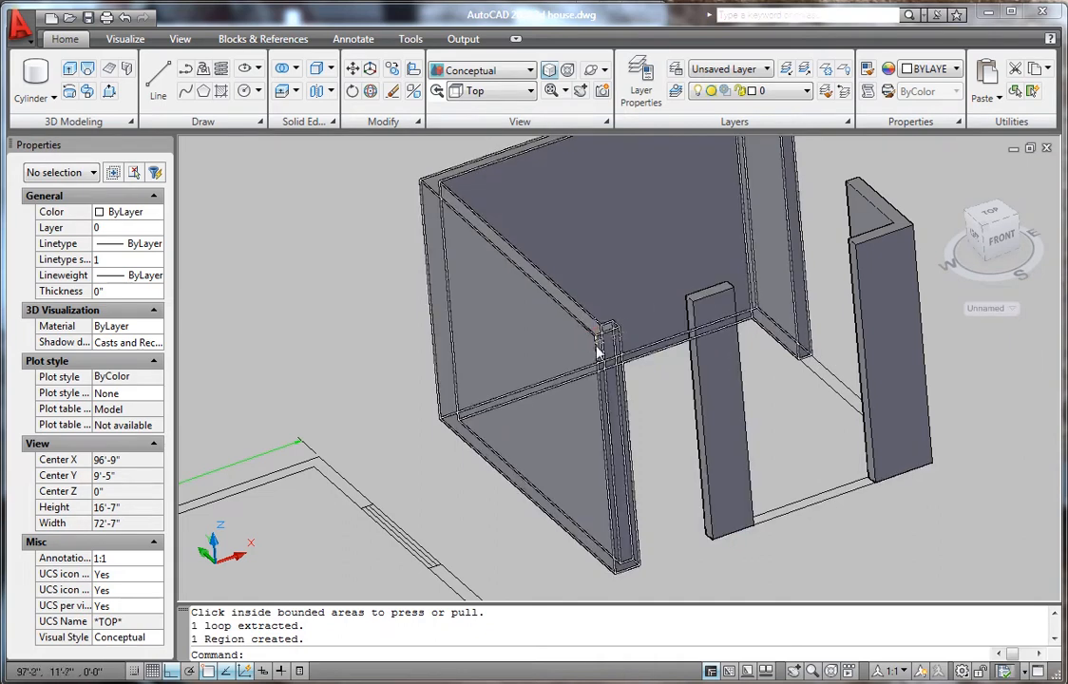
pyautogui.scroll(7, 609, 320)
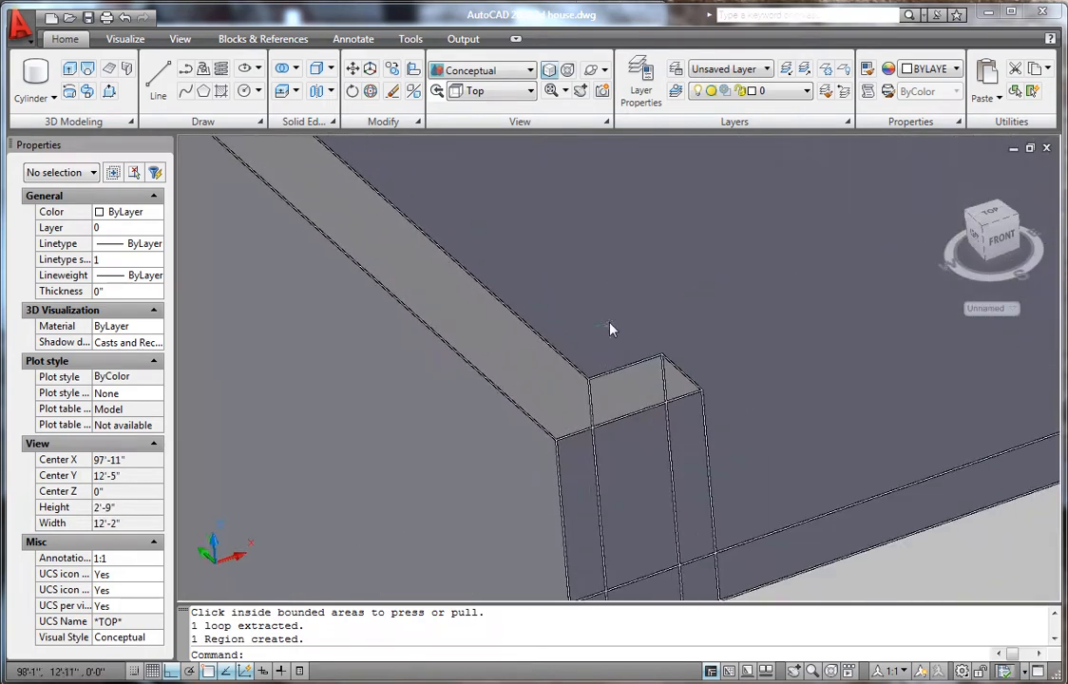
# - Draw a rectangle between the wall-top corners across the doorway and extrude it 3'
pyautogui.write('rec')
pyautogui.press('Return')
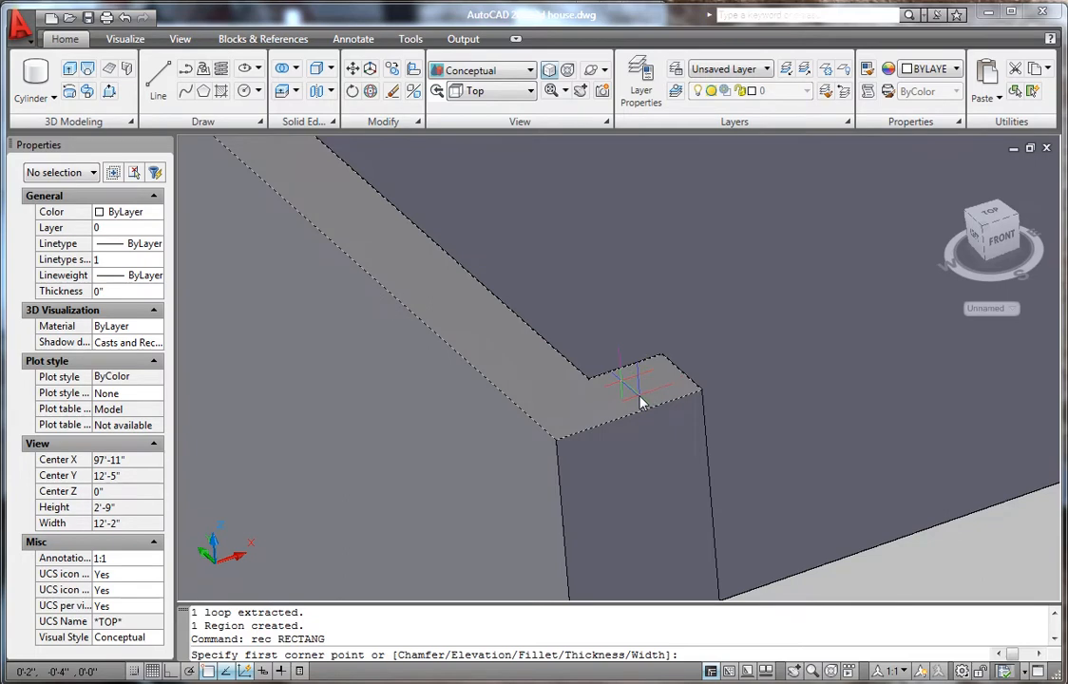
pyautogui.click(702, 395)
pyautogui.scroll(-3, 507, 439)
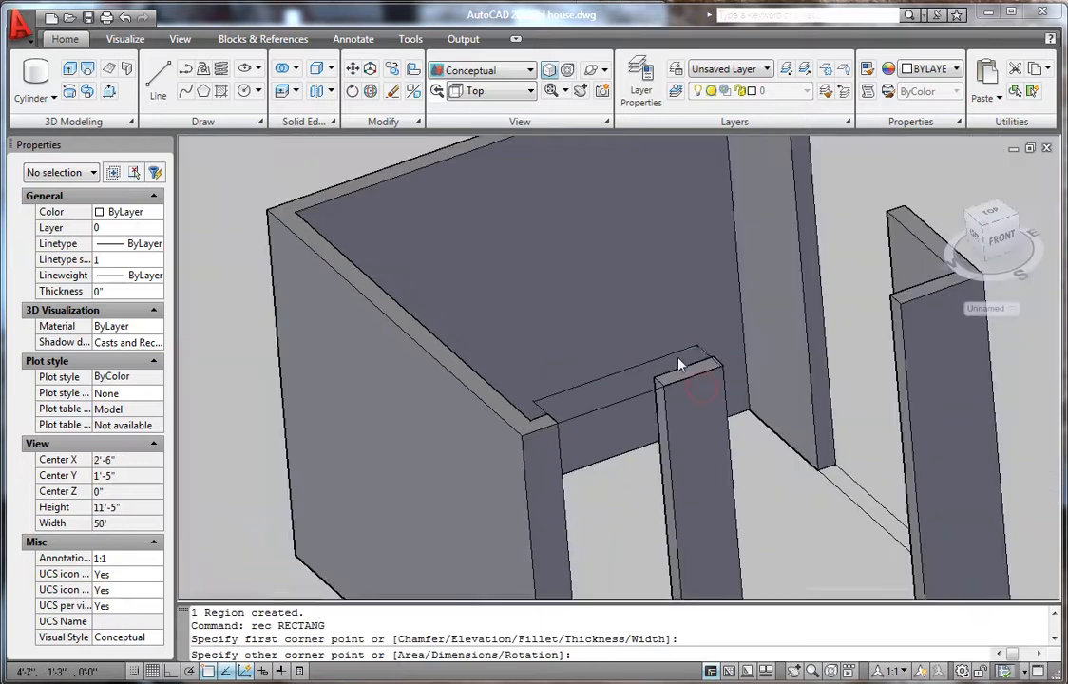
pyautogui.scroll(4, 591, 444)
pyautogui.click(581, 437)
pyautogui.scroll(-2, 564, 337)
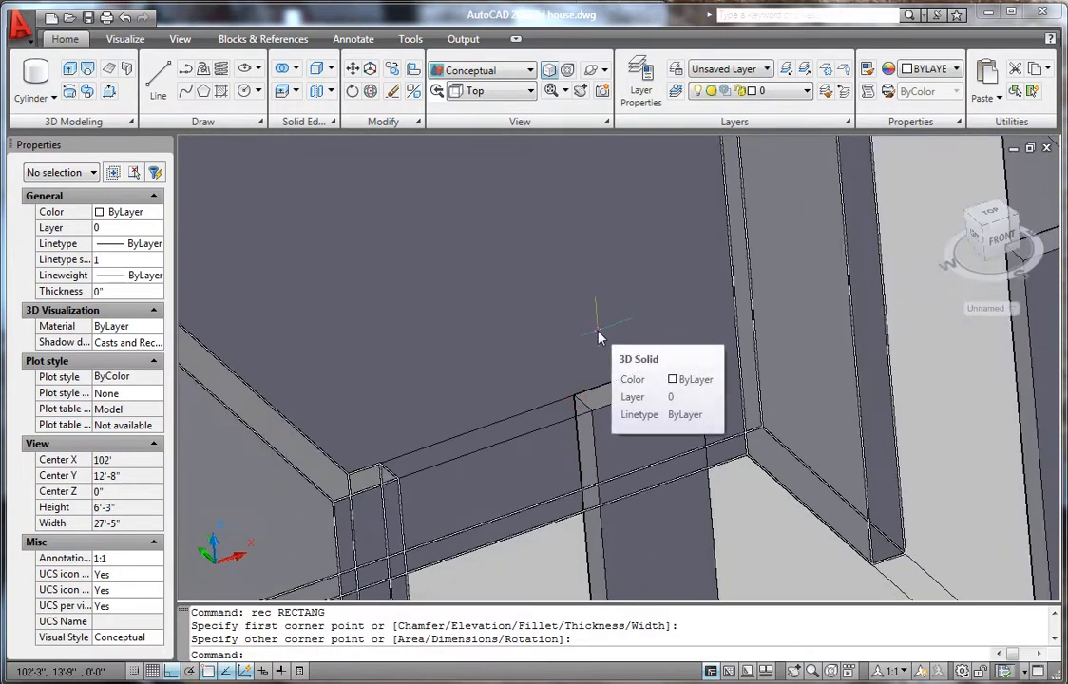
pyautogui.write('ex')
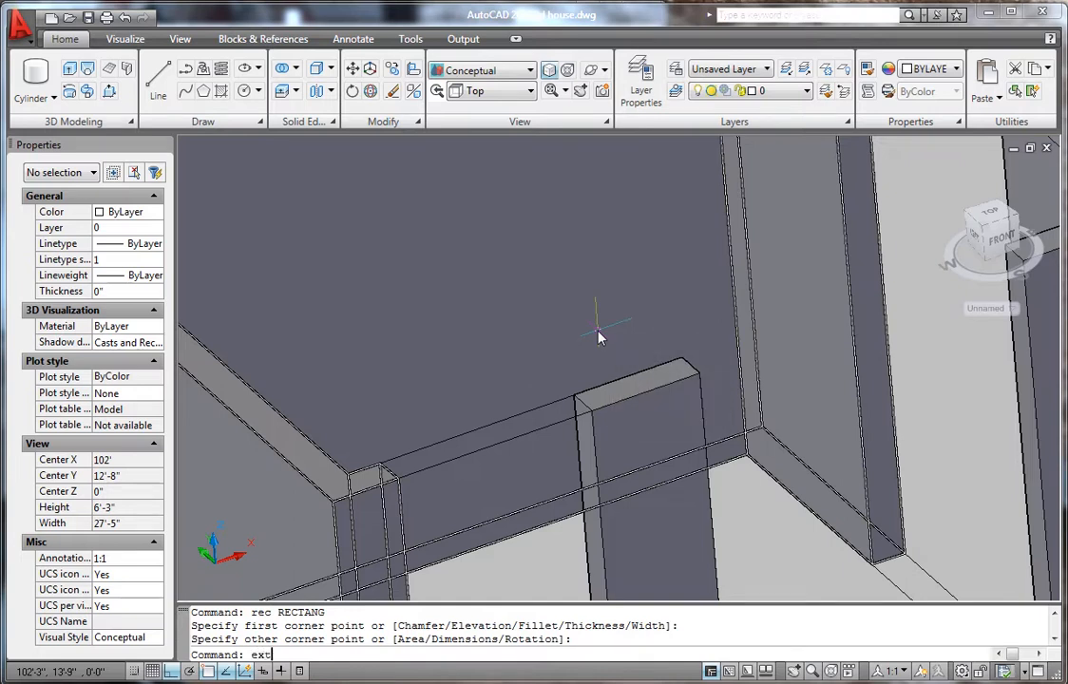
pyautogui.write('t')
pyautogui.press('Return')
pyautogui.click(529, 441)
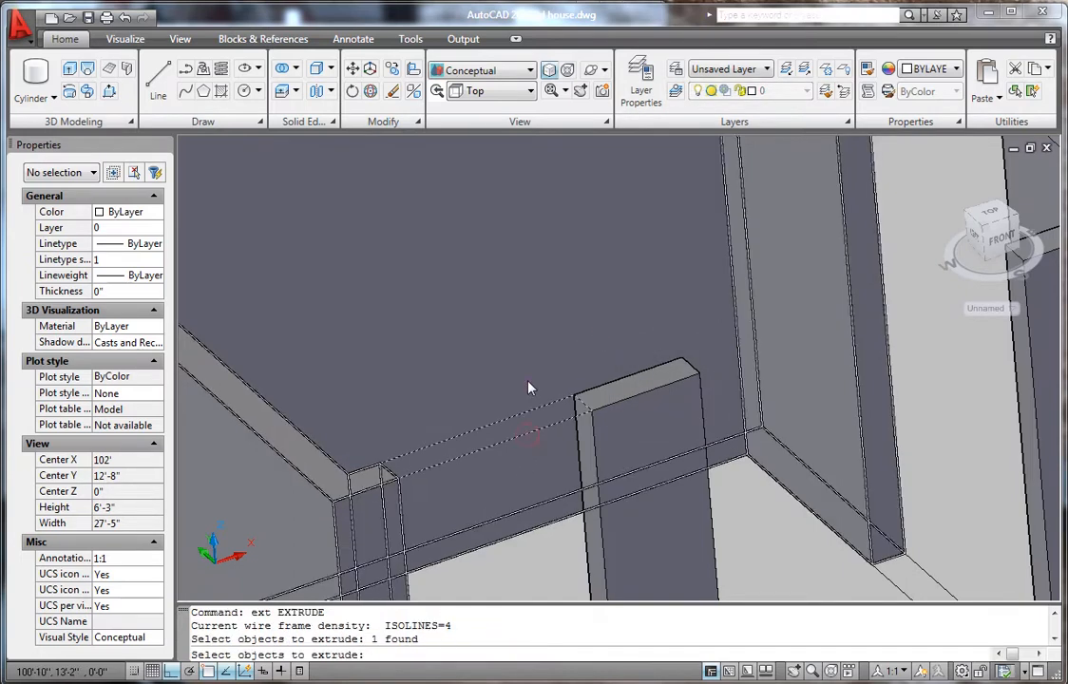
pyautogui.press('Return')
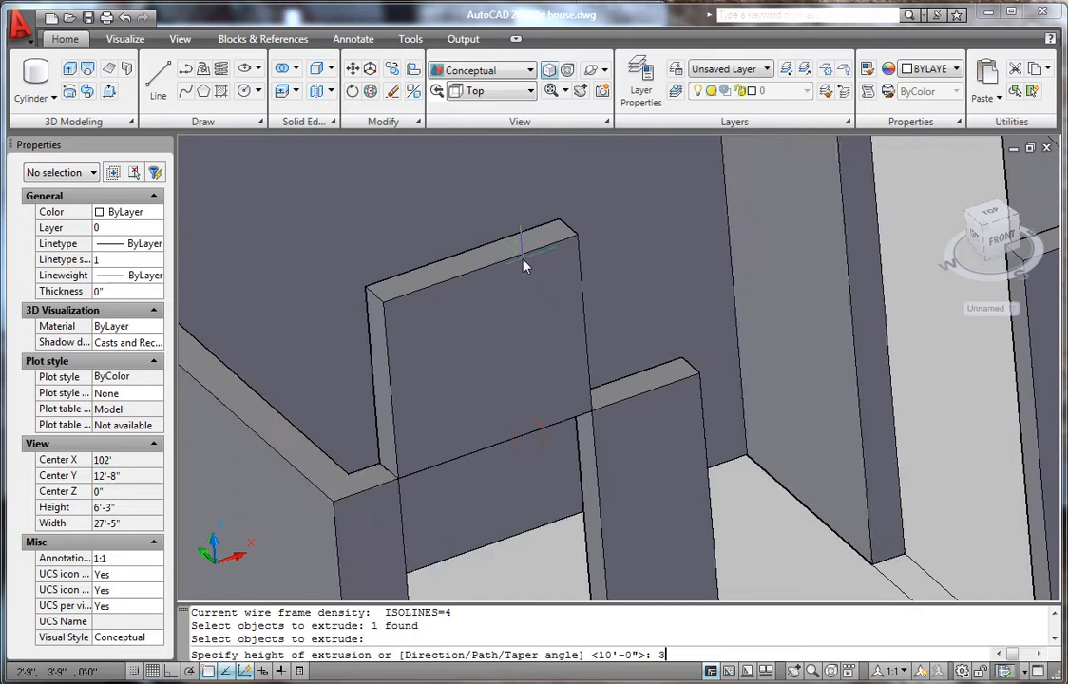
pyautogui.write("3'")
pyautogui.press('Return')
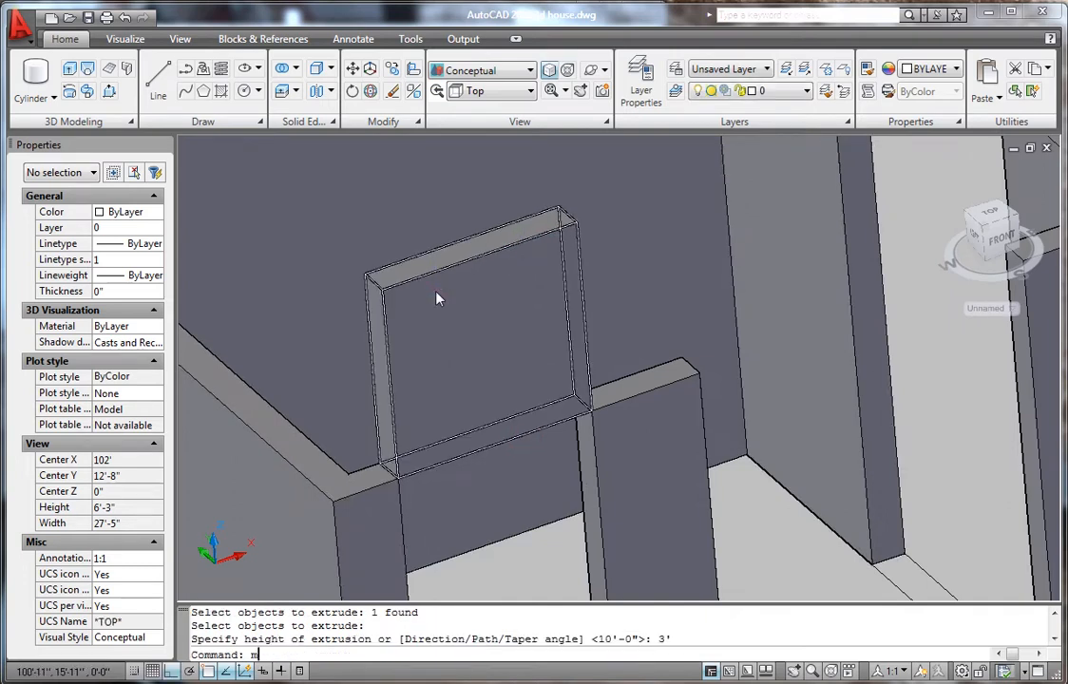
# - Move the 3' block down so it bridges the top of the doorway
pyautogui.write('m')
pyautogui.press('Return')
pyautogui.click(436, 298)
pyautogui.press('Return')
pyautogui.click(378, 283)
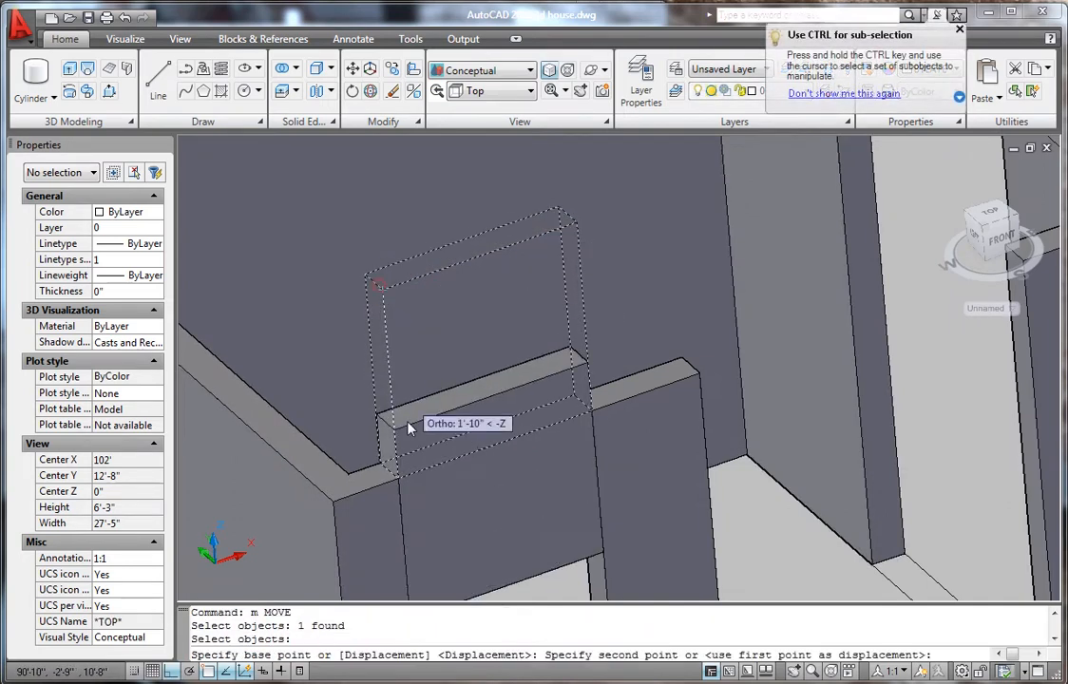
pyautogui.click(406, 489)
pyautogui.scroll(-5, 528, 390)
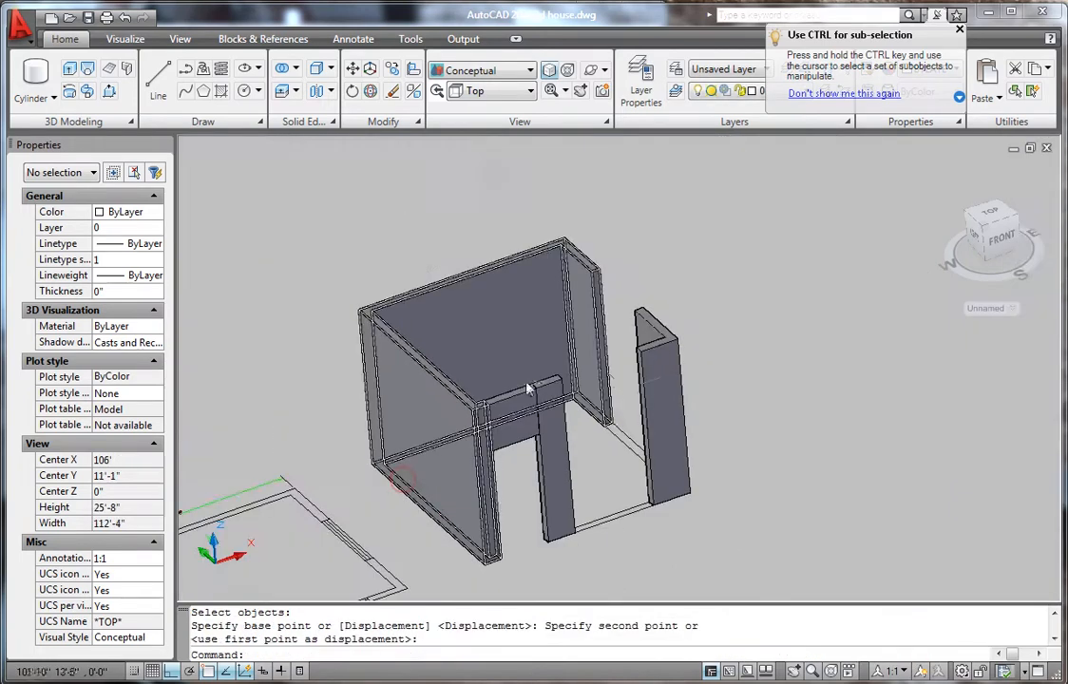
pyautogui.scroll(6, 608, 513)
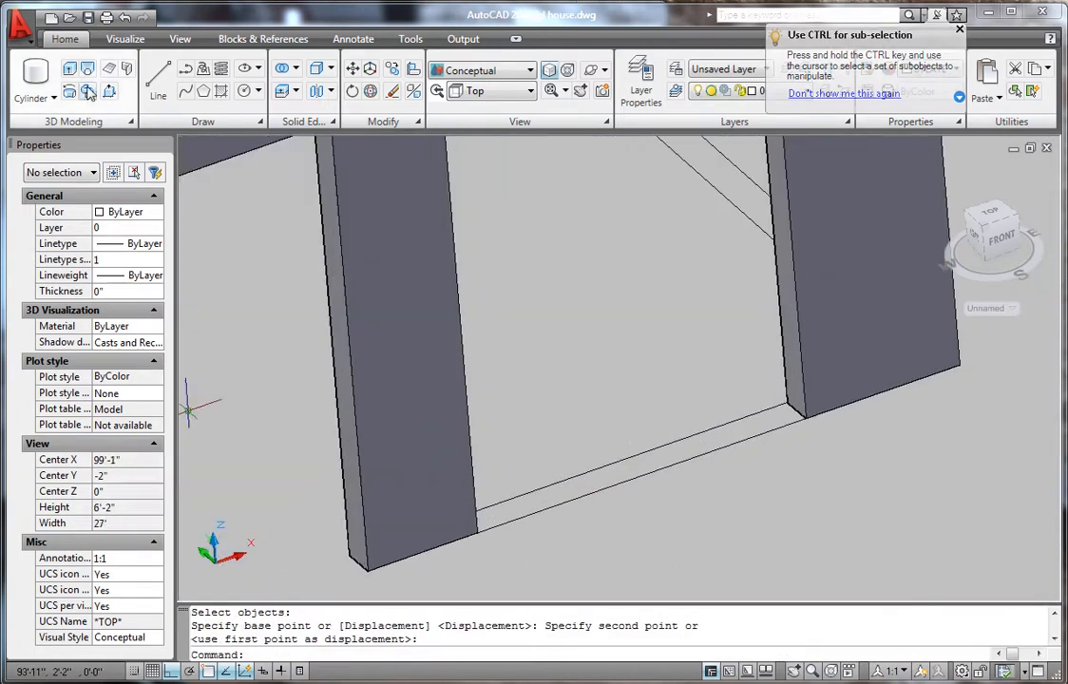
# - Presspull the floor strip in the front opening up 2' into a low wall
pyautogui.click(87, 90)
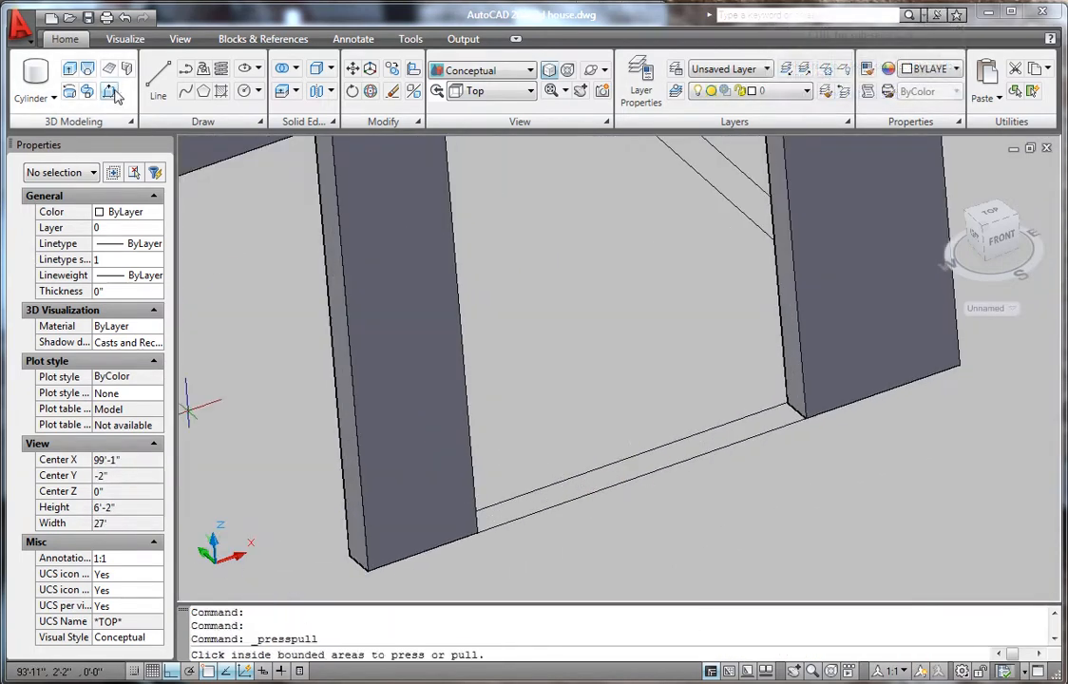
pyautogui.click(655, 466)
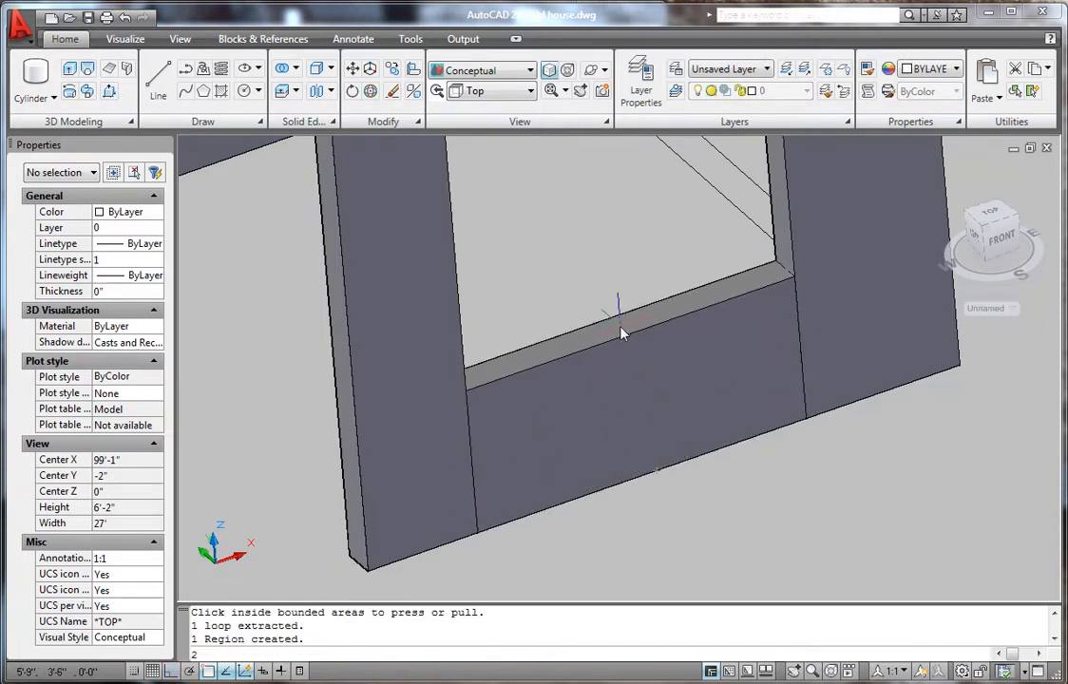
pyautogui.press('Return')
pyautogui.scroll(-6, 506, 388)
pyautogui.scroll(5, 376, 382)
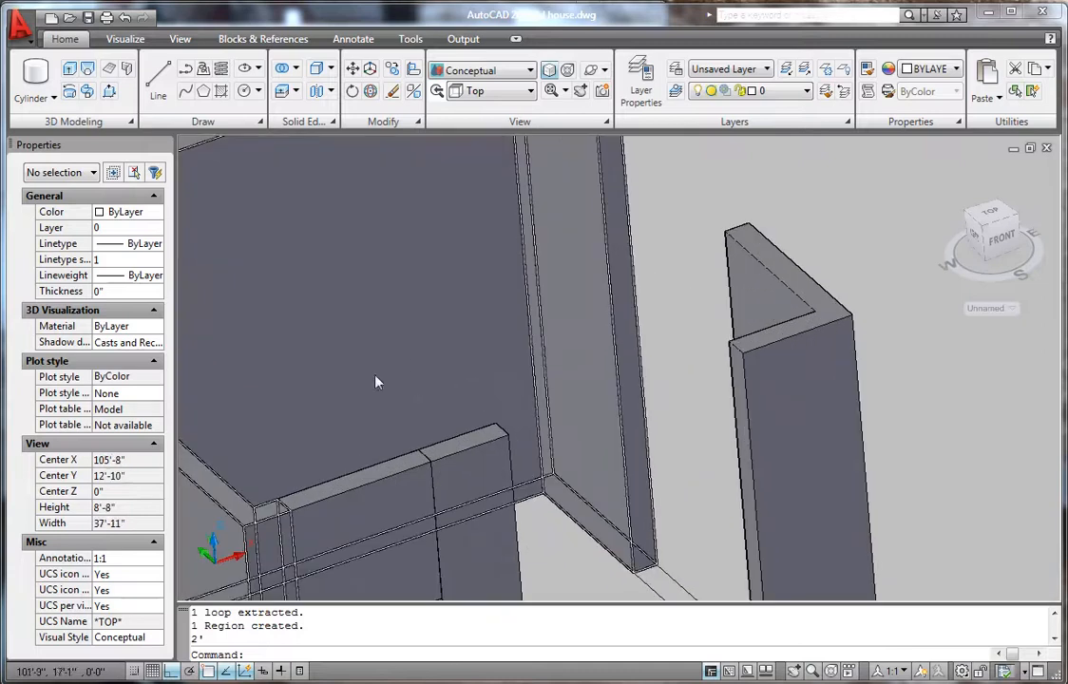
# - Draw a rectangle from the strip corner across the wall top
pyautogui.write('rec')
pyautogui.press('Return')
pyautogui.scroll(3, 374, 353)
pyautogui.scroll(3, 601, 489)
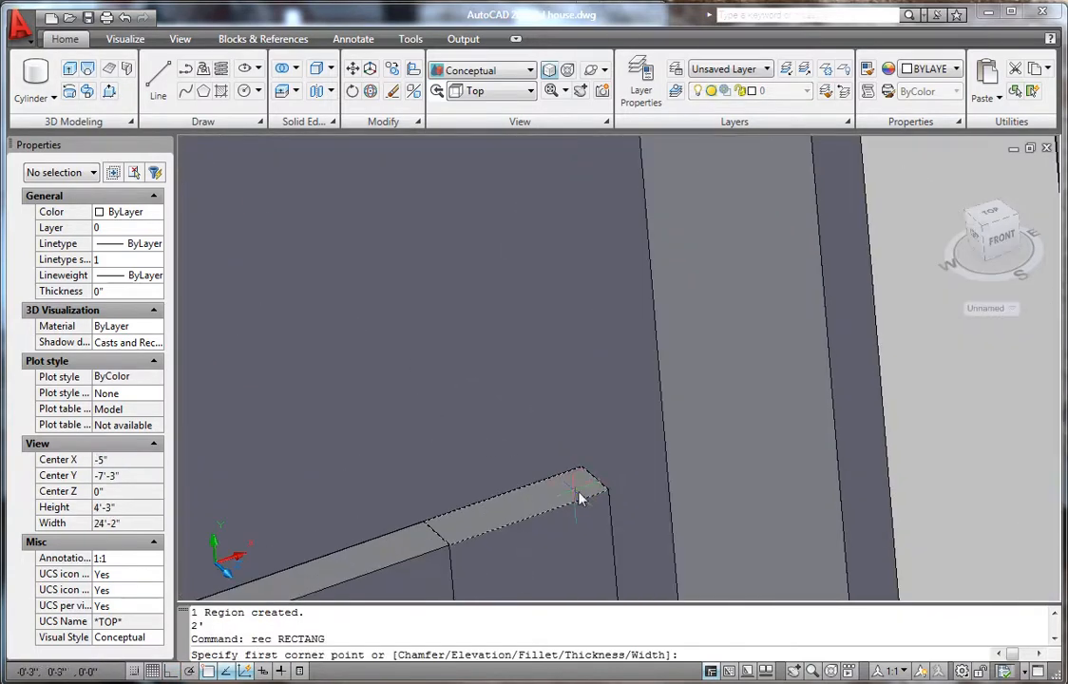
pyautogui.scroll(3, 587, 494)
pyautogui.click(627, 485)
pyautogui.scroll(-3, 580, 465)
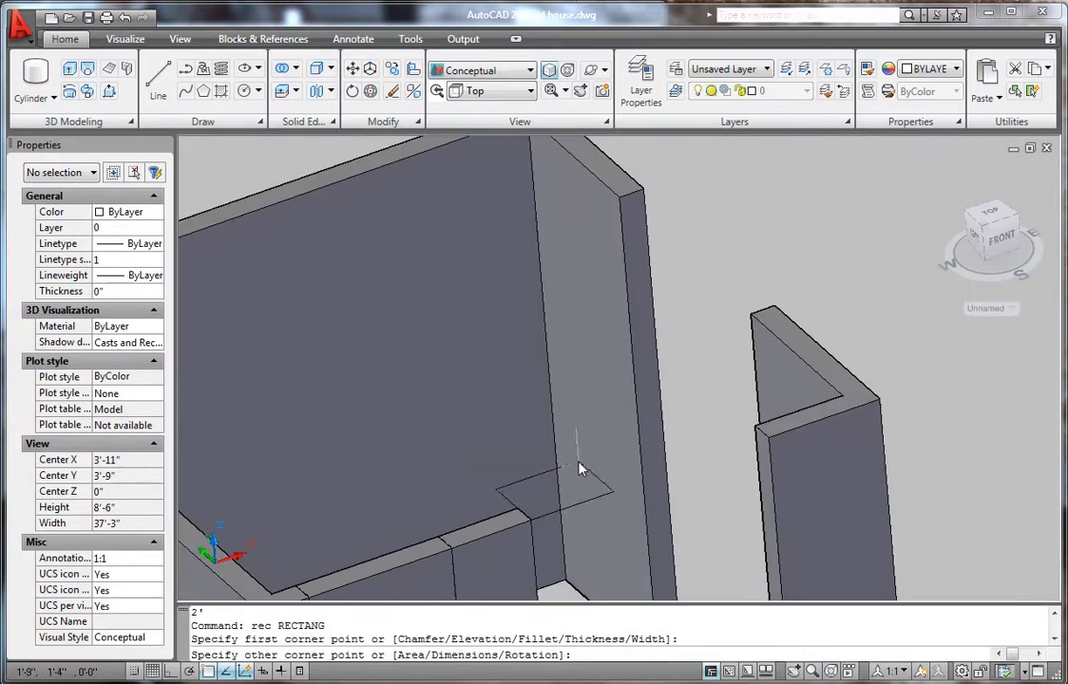
pyautogui.scroll(5, 725, 446)
pyautogui.click(703, 418)
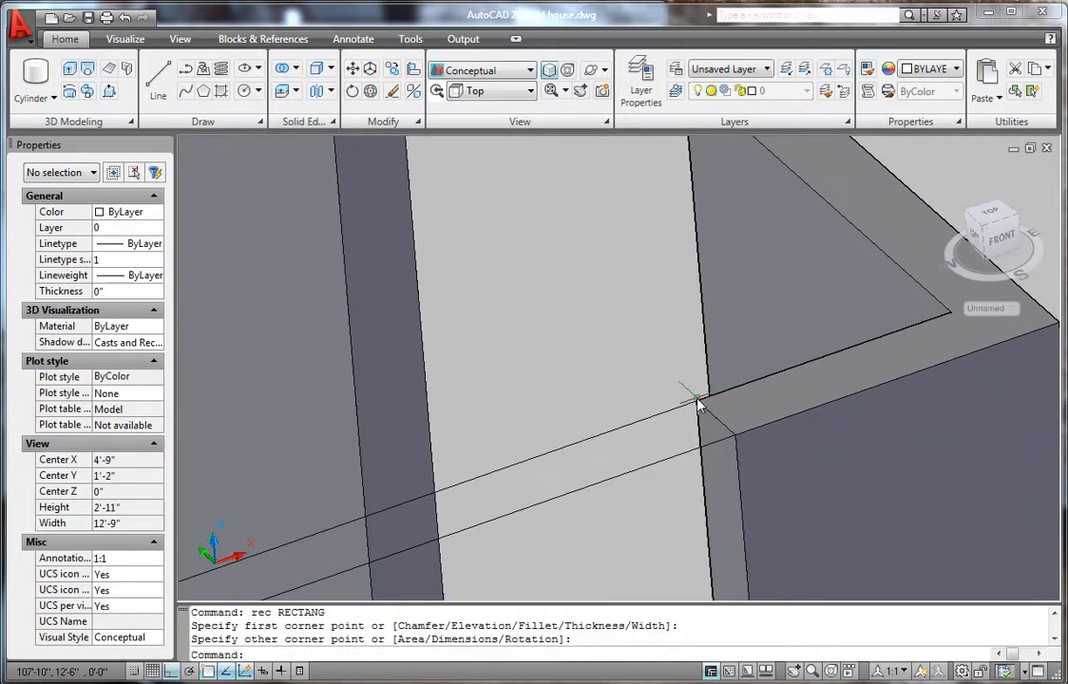
pyautogui.scroll(-6, 589, 437)
# - Extrude the new rectangle 3' high into a panel
pyautogui.write('ex')
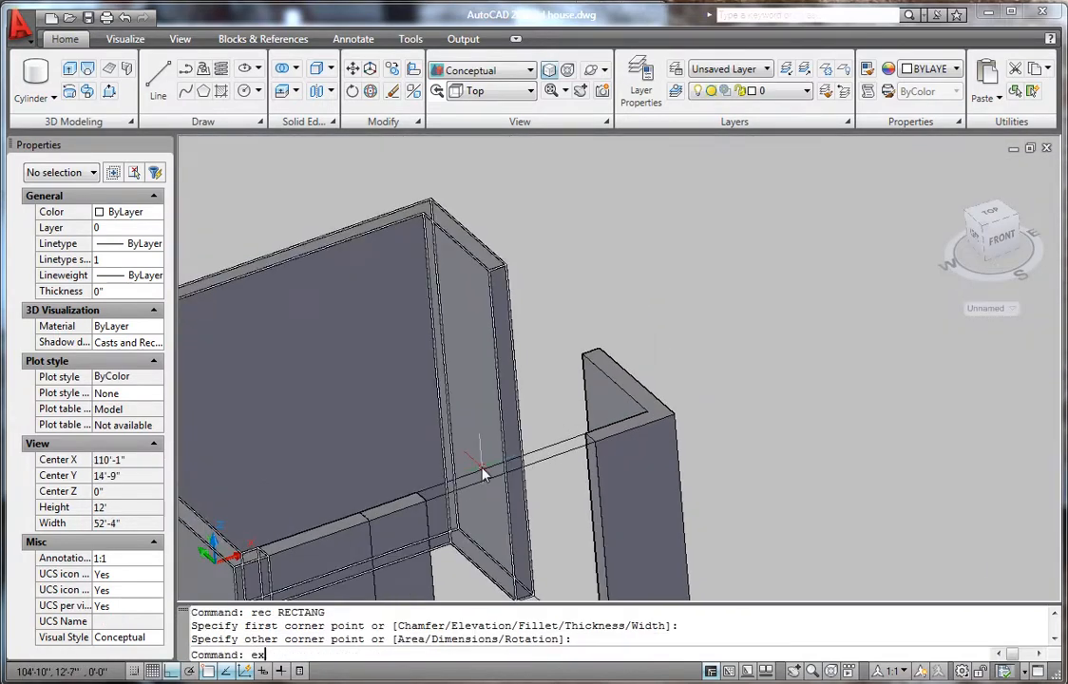
pyautogui.write('t')
pyautogui.press('Return')
pyautogui.click(468, 489)
pyautogui.press('Return')
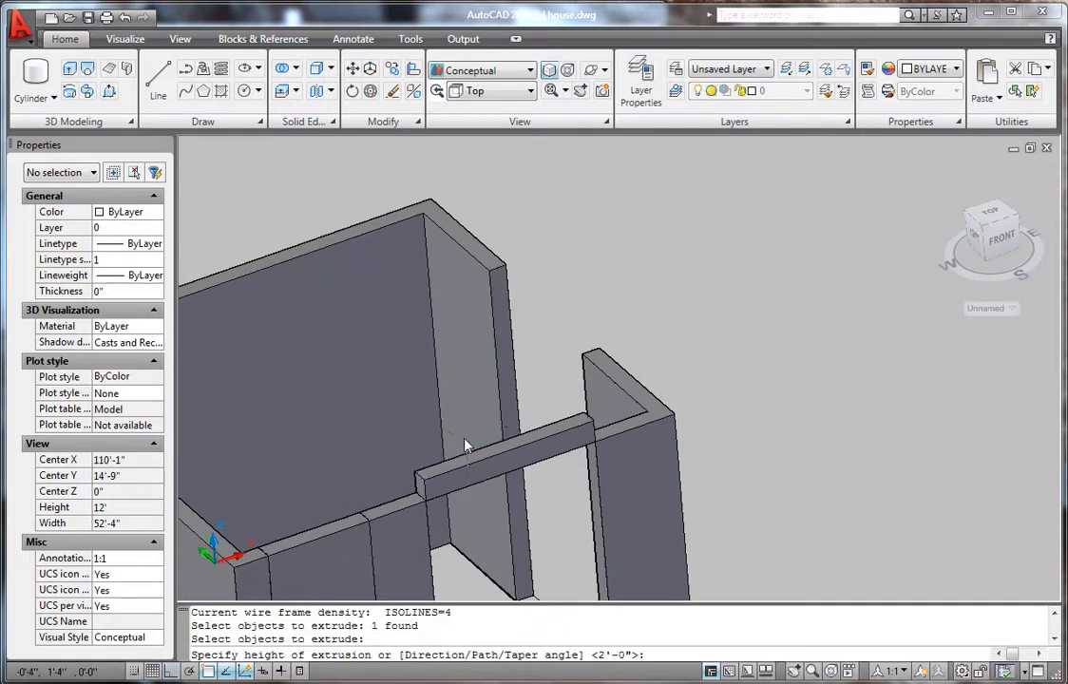
pyautogui.write("3'")
pyautogui.press('Return')
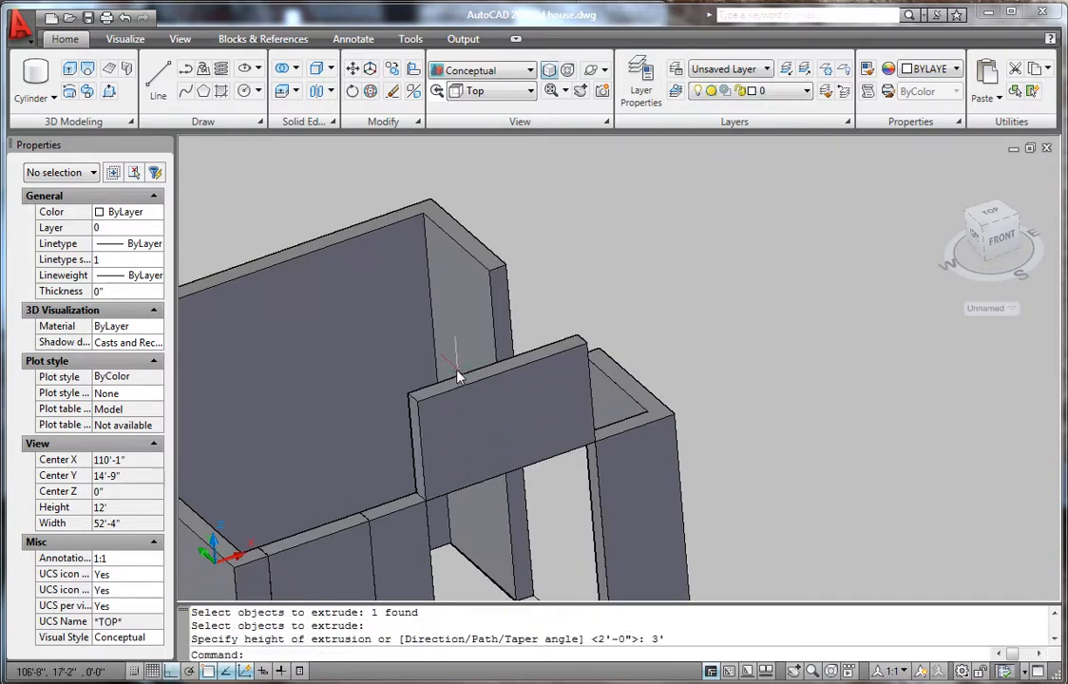
# - Move the 3' panel into place above the window opening
pyautogui.write('m')
pyautogui.press('Return')
pyautogui.click(437, 435)
pyautogui.press('Return')
pyautogui.scroll(2, 400, 464)
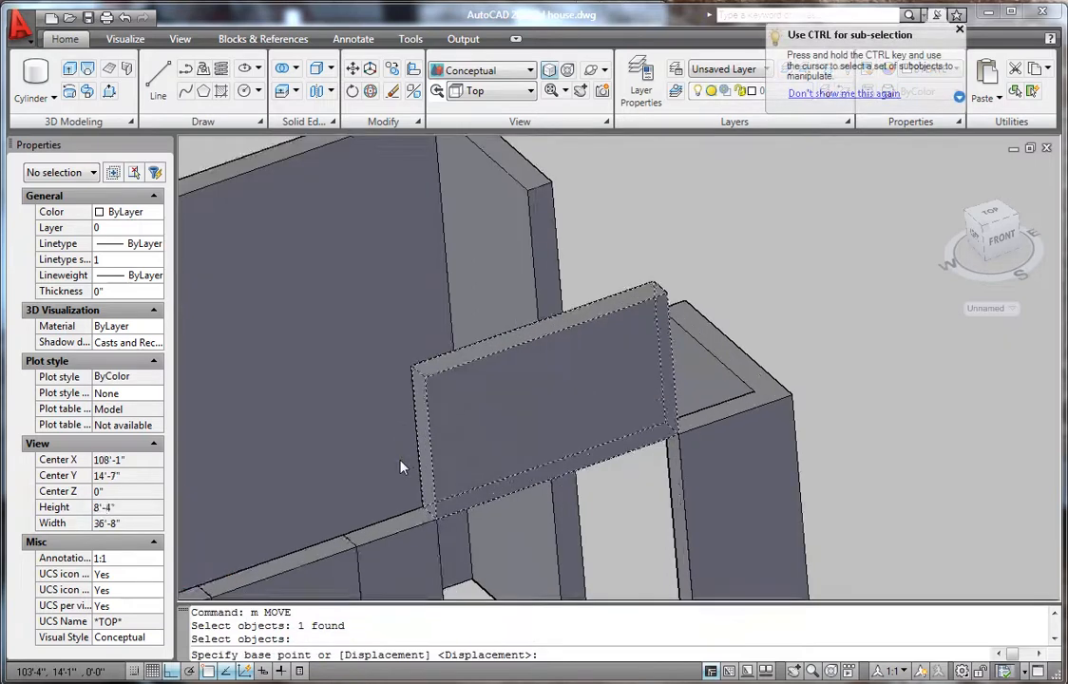
pyautogui.scroll(2, 400, 466)
pyautogui.click(434, 348)
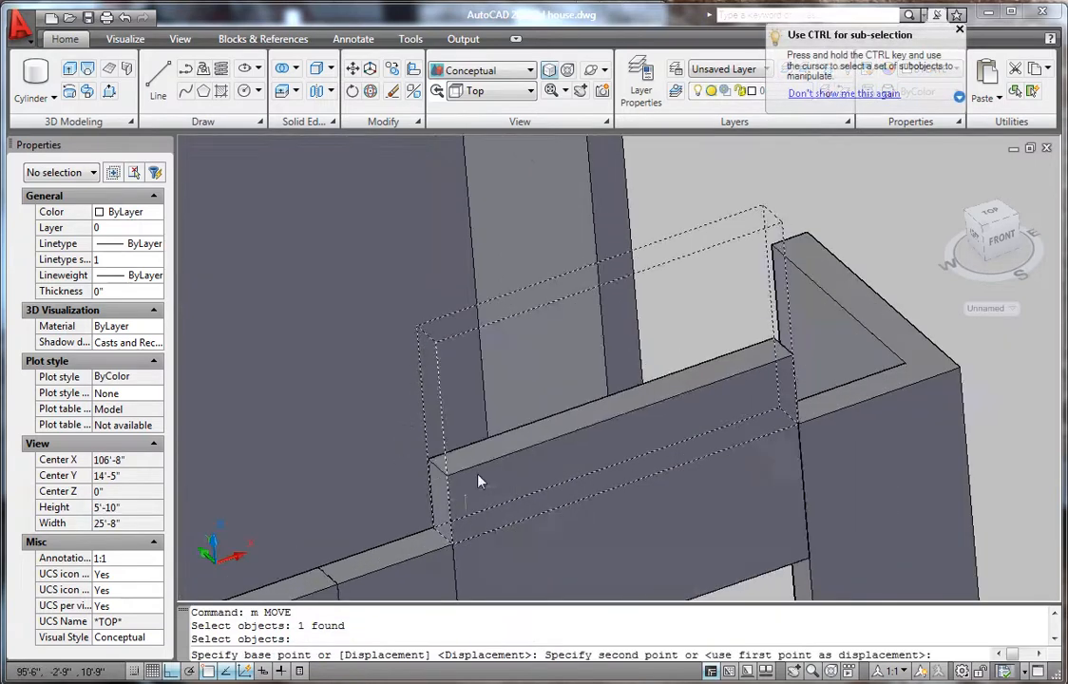
pyautogui.click(451, 554)
pyautogui.scroll(-10, 560, 482)
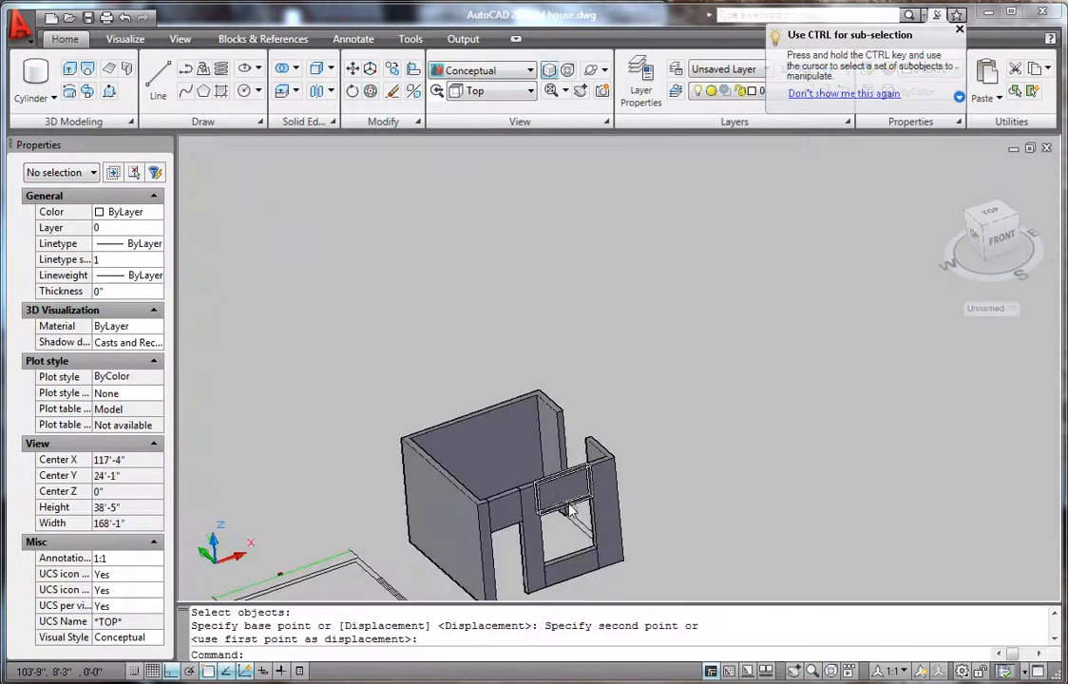
pyautogui.scroll(2, 584, 526)
pyautogui.click(590, 72)
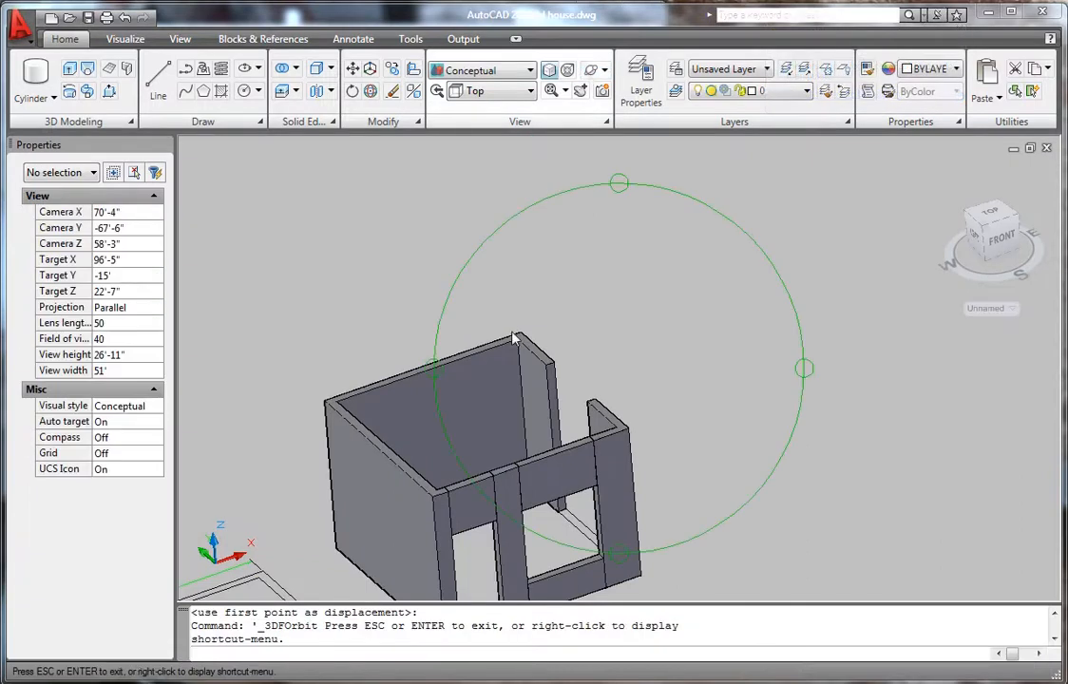
# - Orbit the house round to a front-right view and zoom in
pyautogui.moveTo(662, 425); pyautogui.dragTo(571, 542)
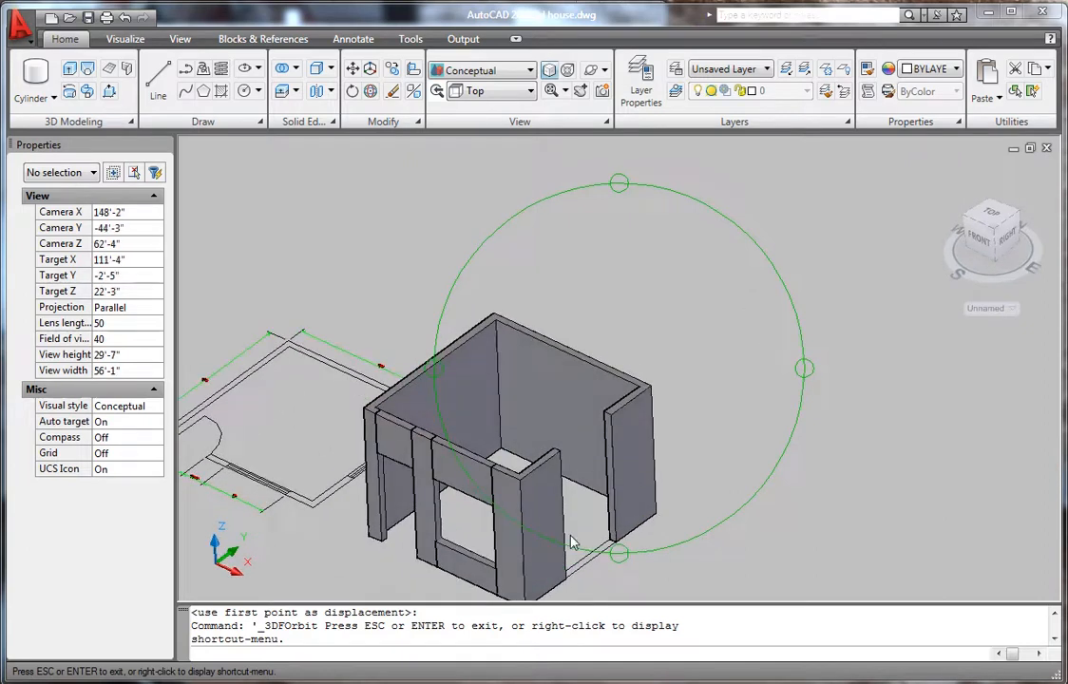
pyautogui.scroll(5, 606, 589)
pyautogui.scroll(-5, 658, 361)
pyautogui.scroll(7, 628, 482)
pyautogui.press('Escape')
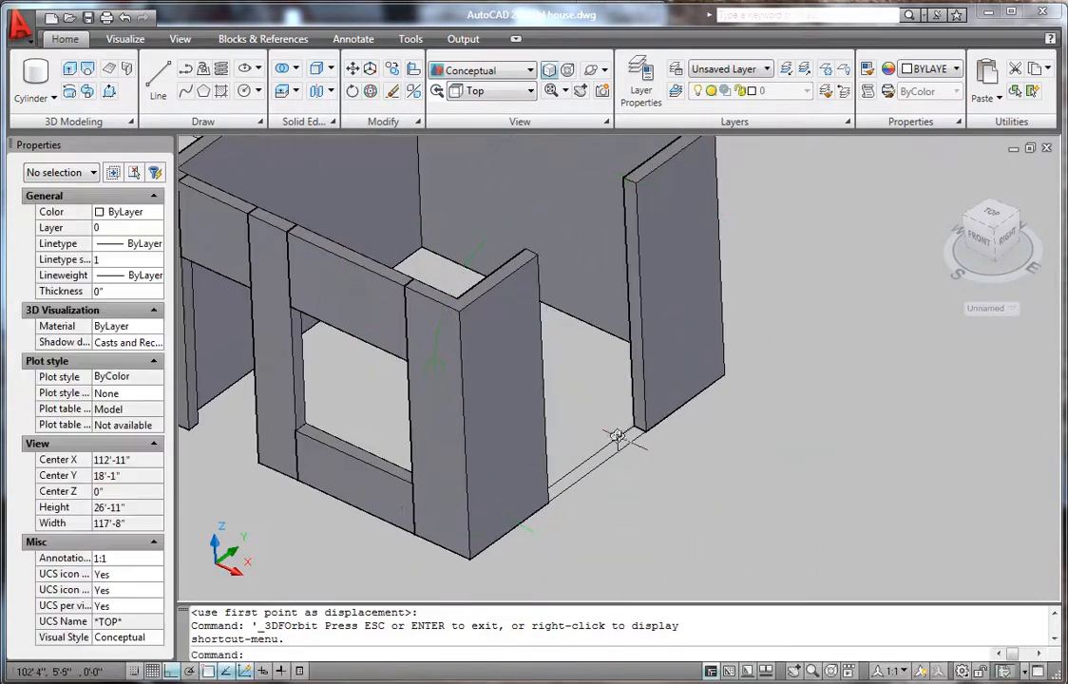
pyautogui.scroll(5, 617, 436)
pyautogui.scroll(-3, 585, 460)
pyautogui.scroll(4, 570, 494)
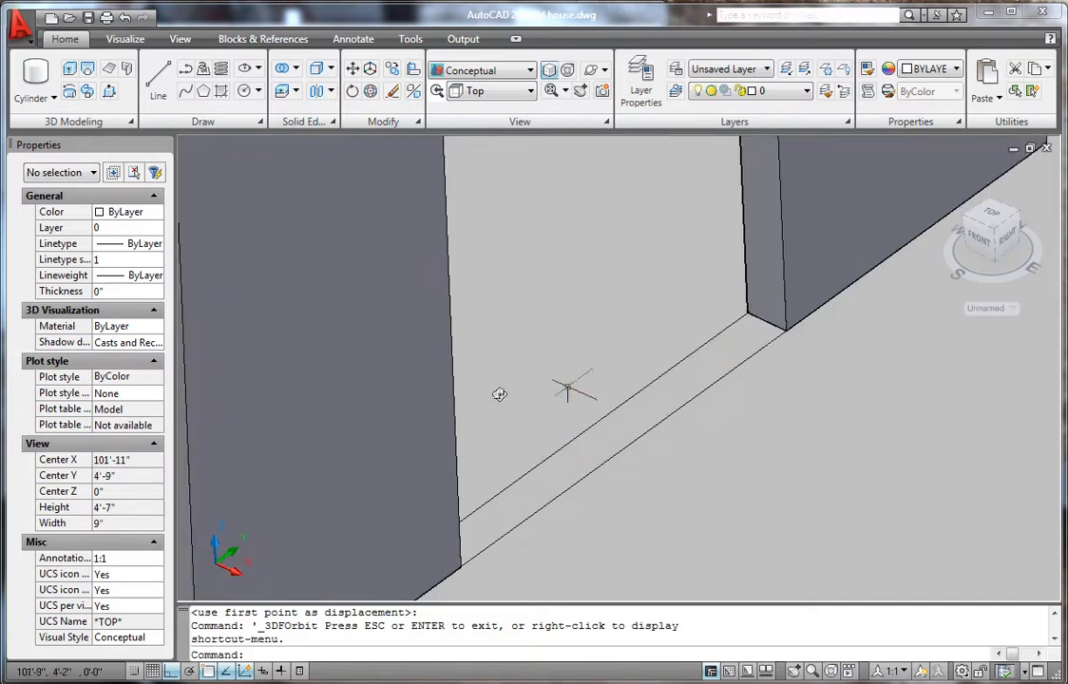
# - Presspull the strip in the second opening up 2' as a sill wall
pyautogui.click(109, 90)
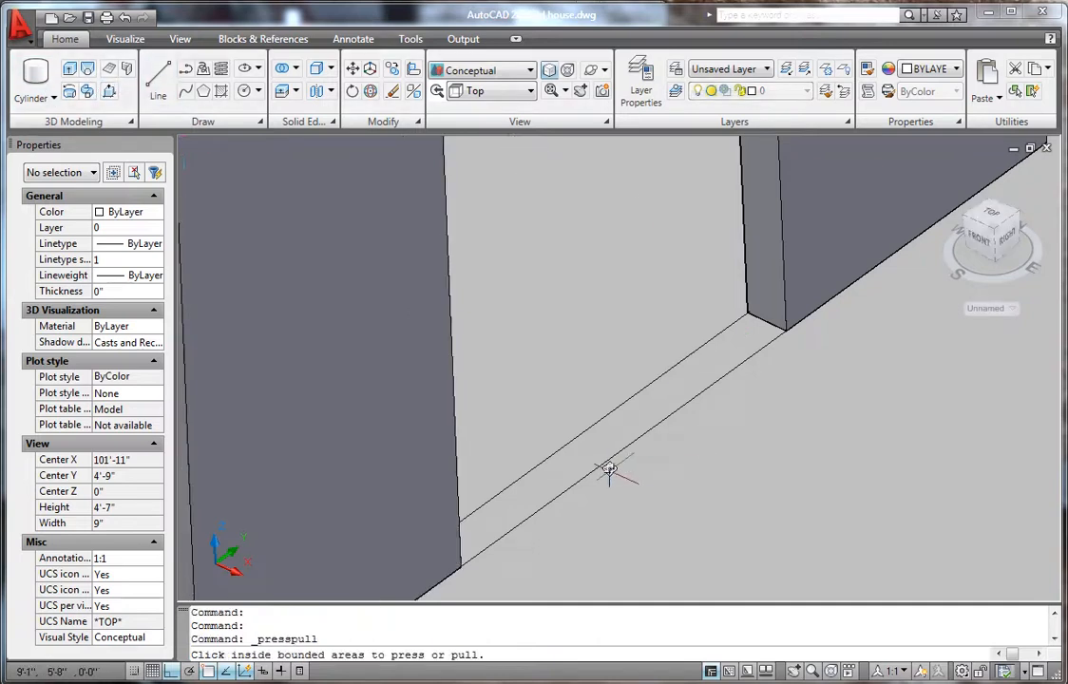
pyautogui.click(608, 422)
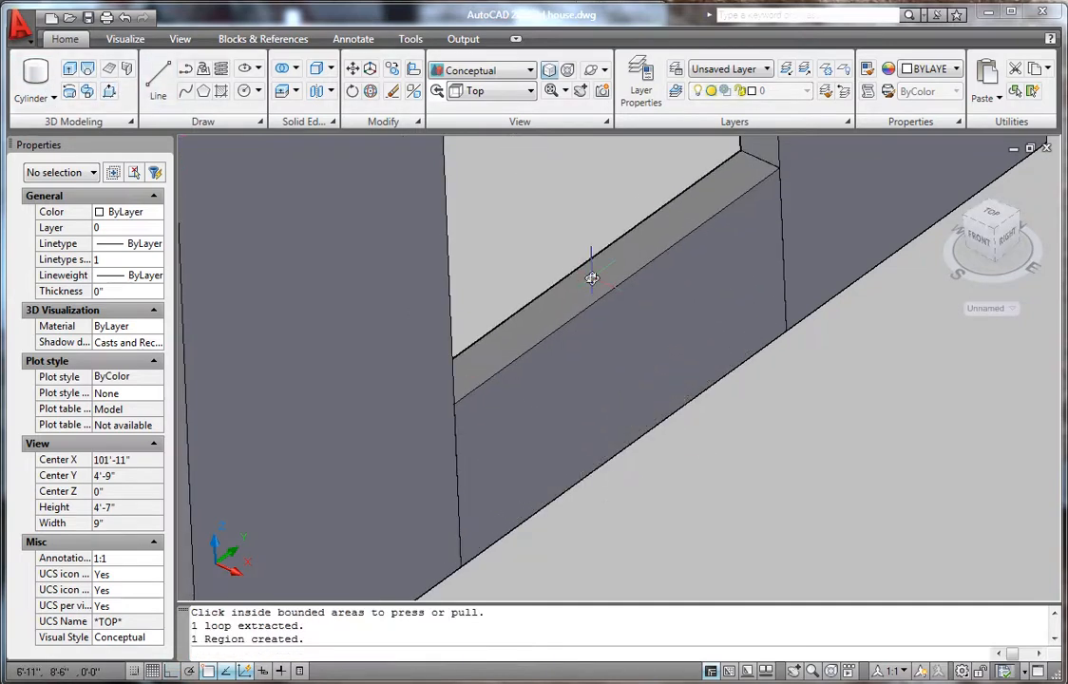
pyautogui.write("2'")
pyautogui.press('Return')
pyautogui.scroll(-5, 616, 298)
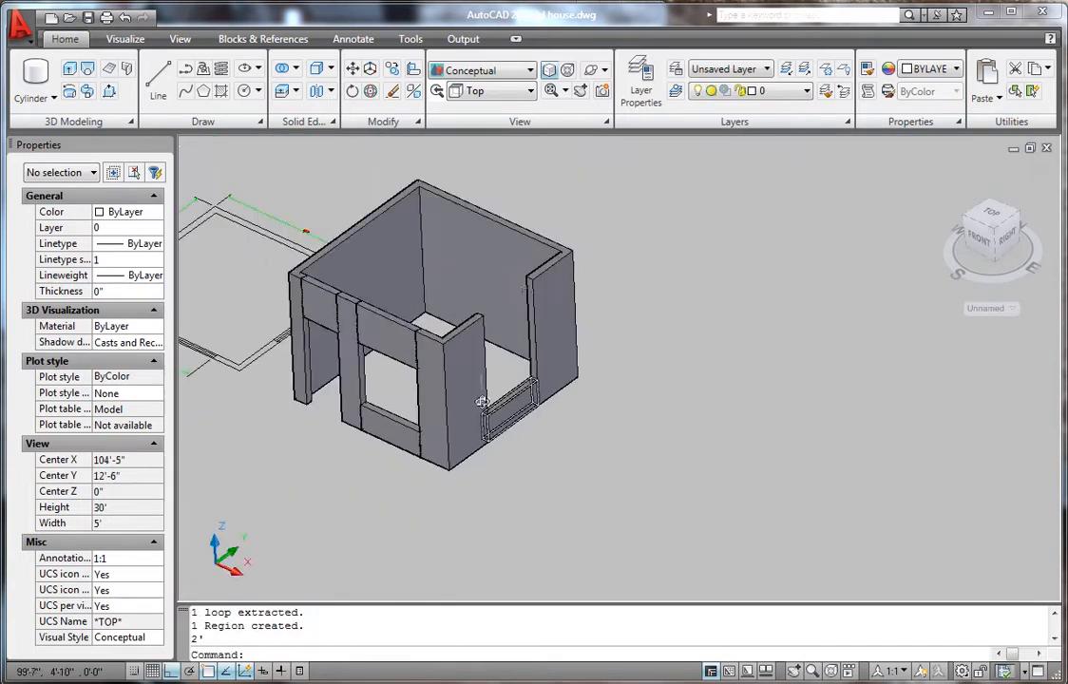
pyautogui.scroll(6, 493, 274)
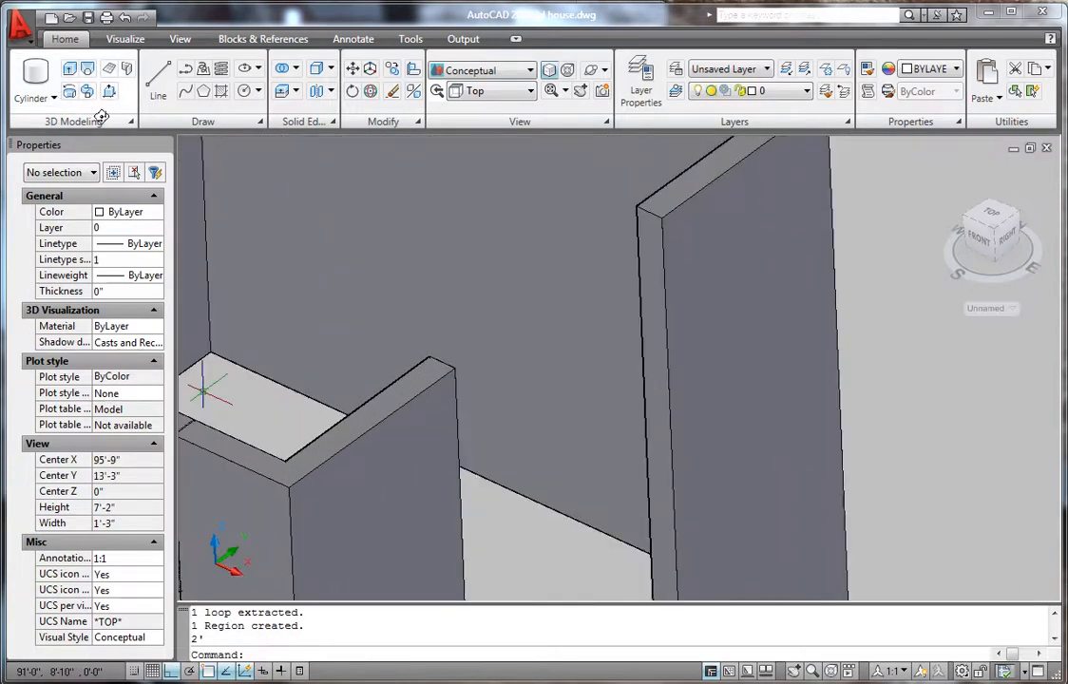
# - Draw a rectangle along the wall top from the wall-top corner
pyautogui.write('rec')
pyautogui.press('Return')
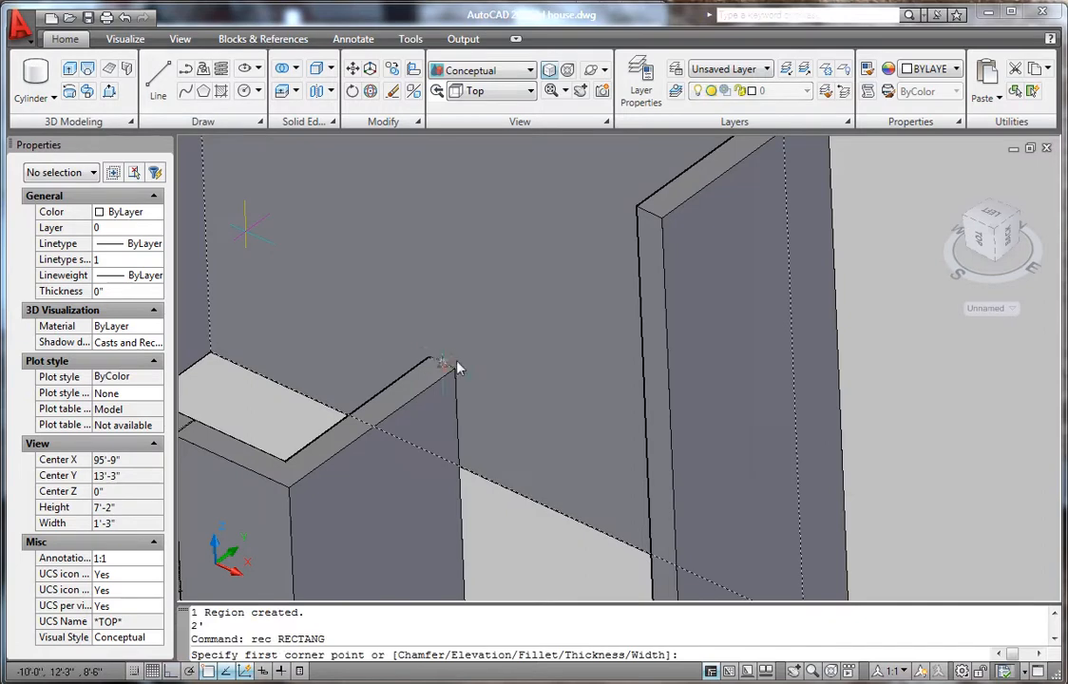
pyautogui.scroll(5, 451, 364)
pyautogui.click(484, 398)
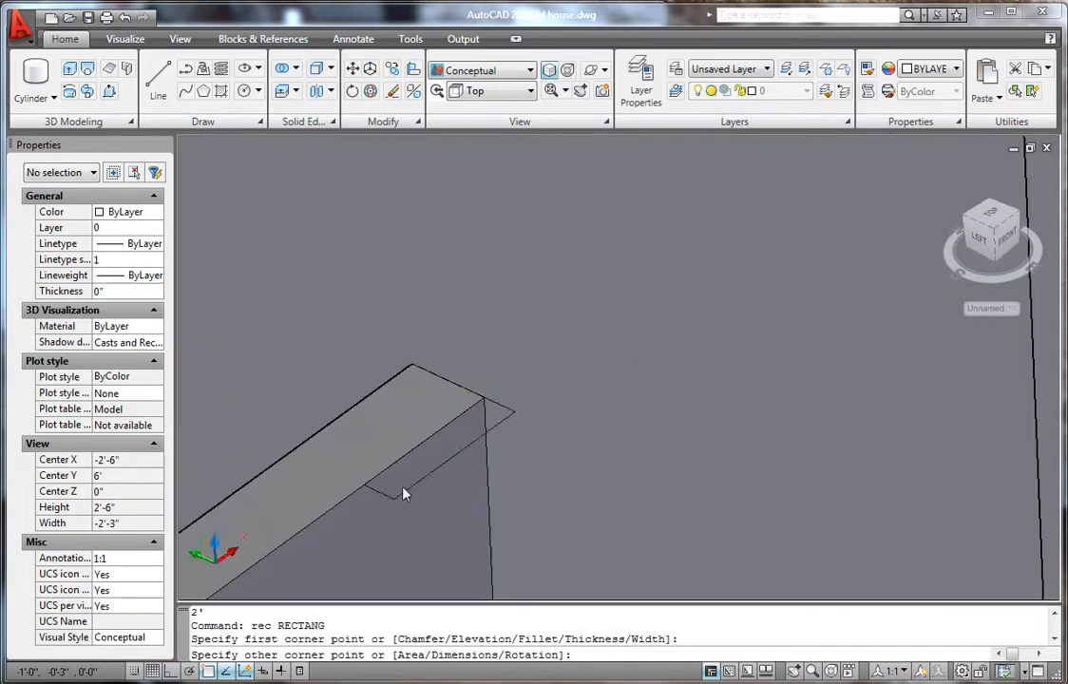
pyautogui.scroll(-5, 648, 318)
pyautogui.scroll(4, 655, 278)
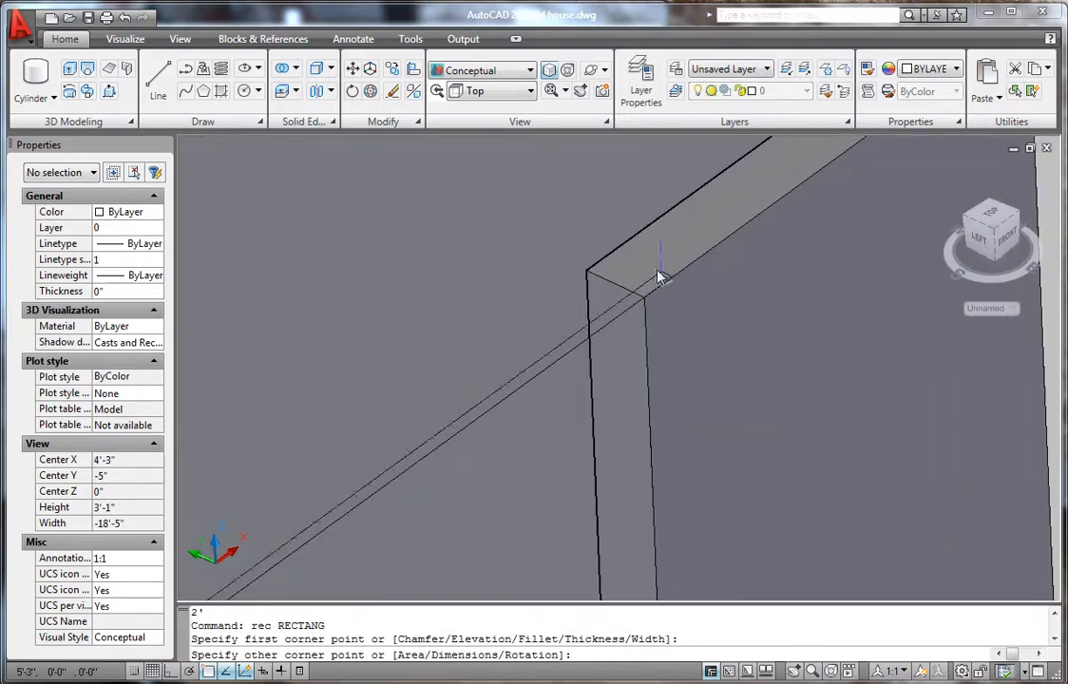
pyautogui.click(588, 272)
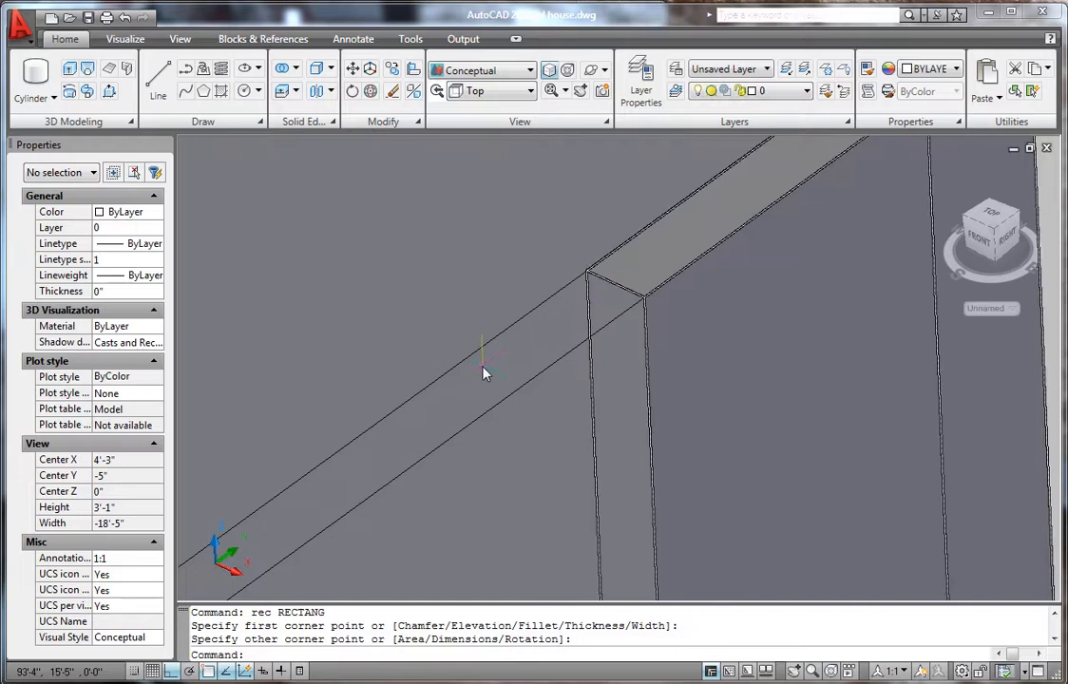
# - Extrude the new rectangle 3' high
pyautogui.write('ext')
pyautogui.press('Return')
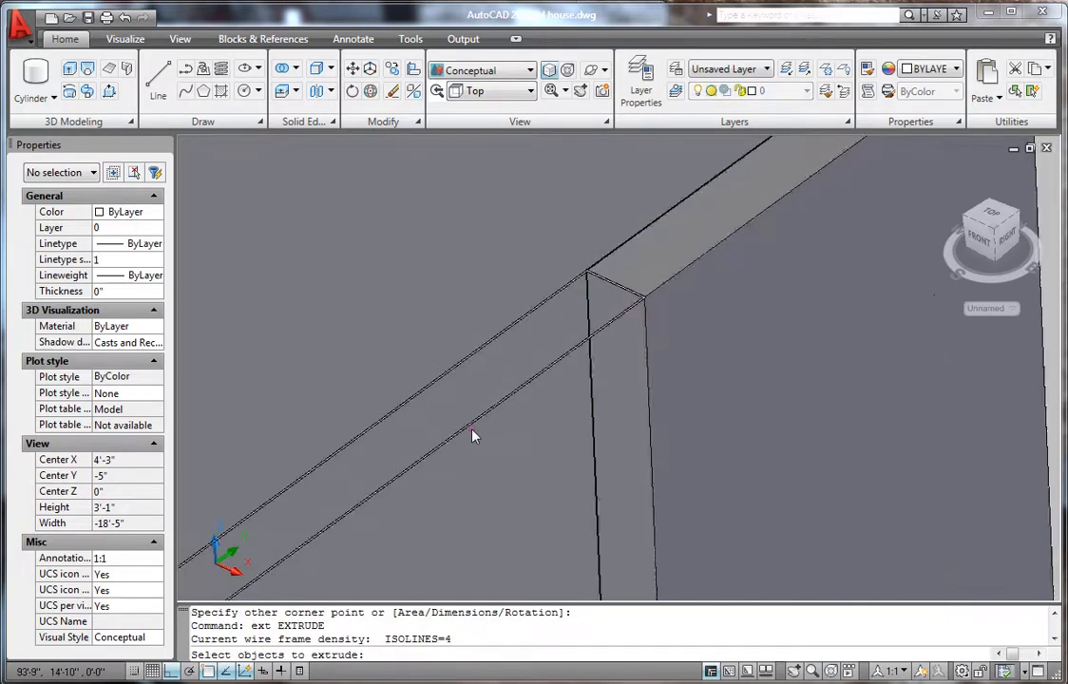
pyautogui.click(477, 430)
pyautogui.press('Return')
pyautogui.scroll(-5, 507, 375)
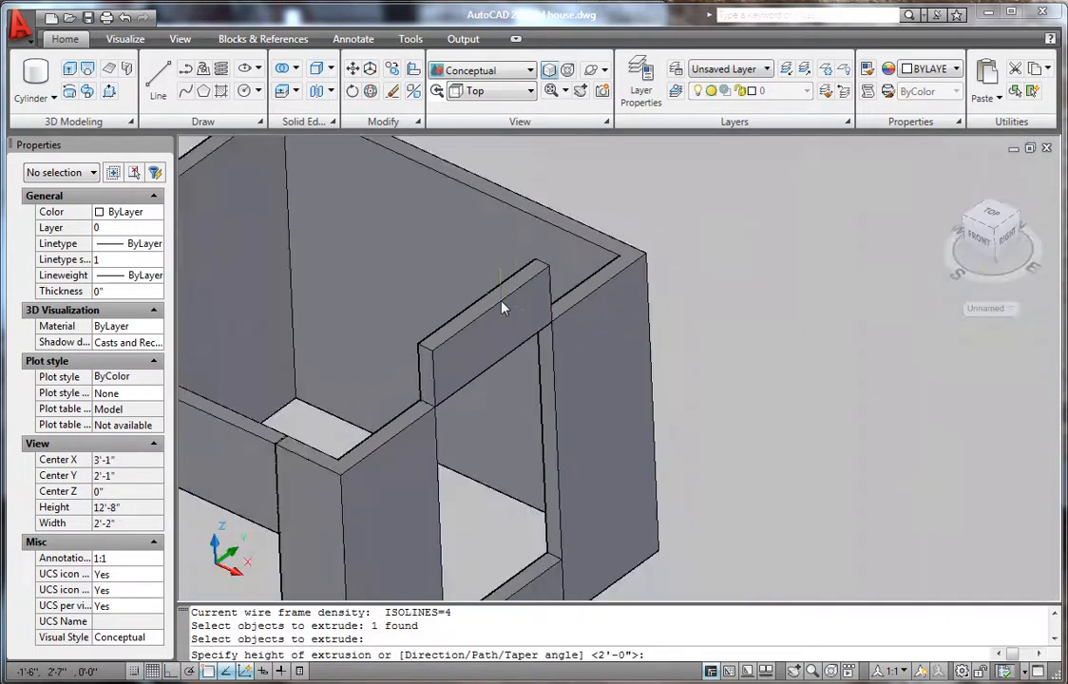
pyautogui.write('3')
pyautogui.write("'")
pyautogui.press('Return')
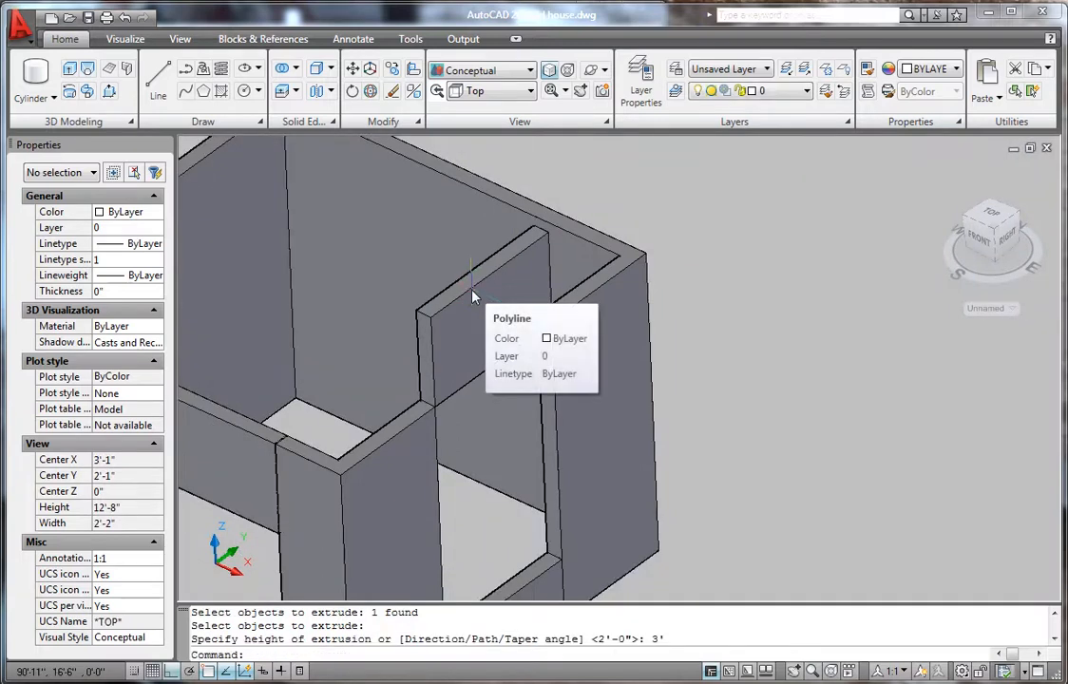
# - Move the 3' solid up to cap the second window opening
pyautogui.click(464, 341)
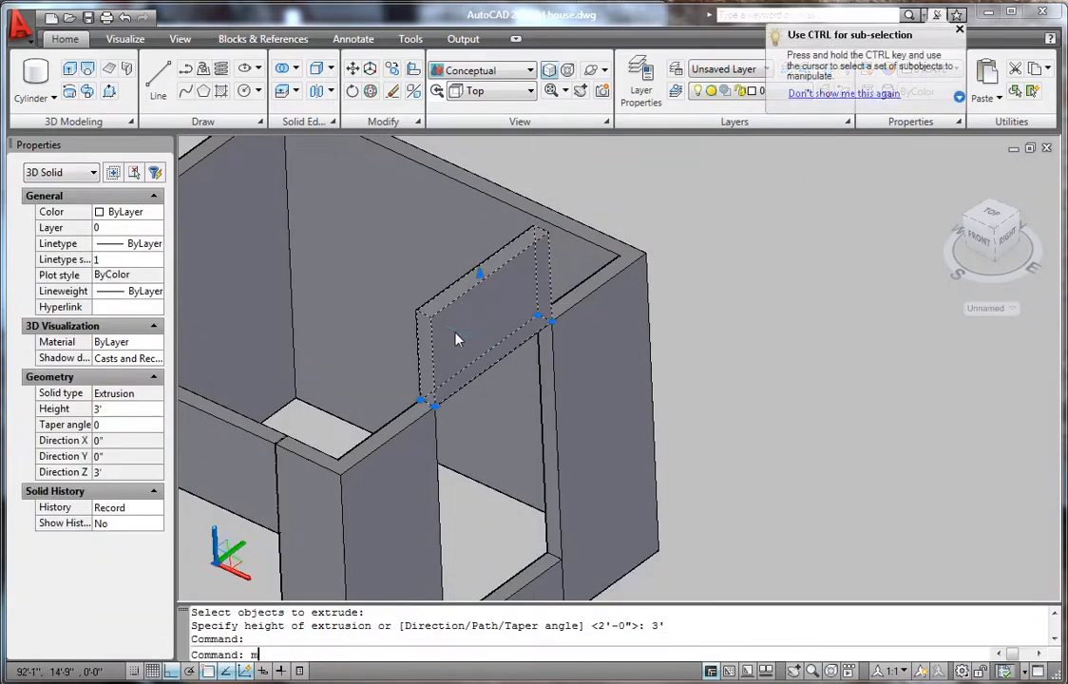
pyautogui.write('m')
pyautogui.press('Return')
pyautogui.scroll(3, 399, 291)
pyautogui.click(415, 316)
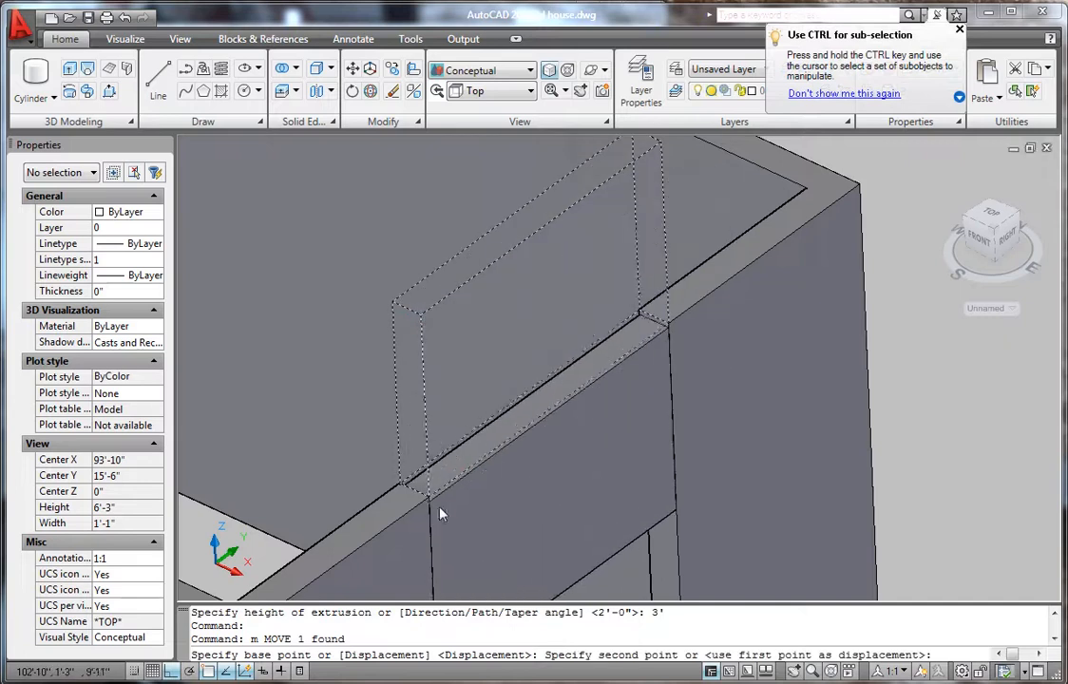
pyautogui.click(428, 504)
pyautogui.scroll(-6, 427, 503)
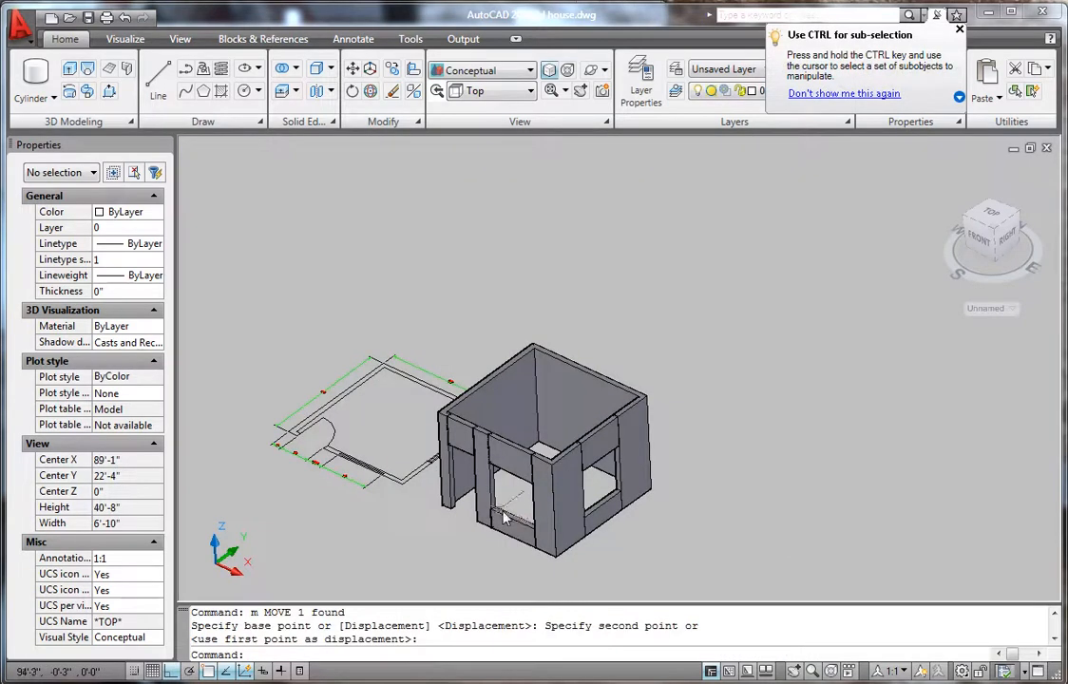
pyautogui.scroll(3, 504, 475)
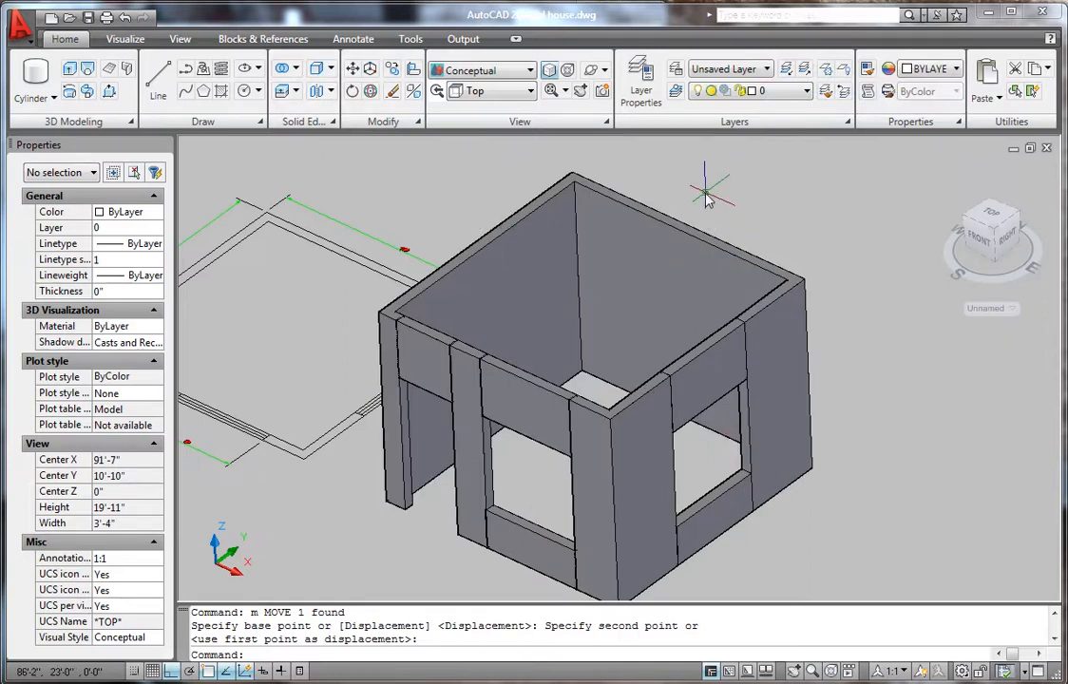
pyautogui.press('Return')
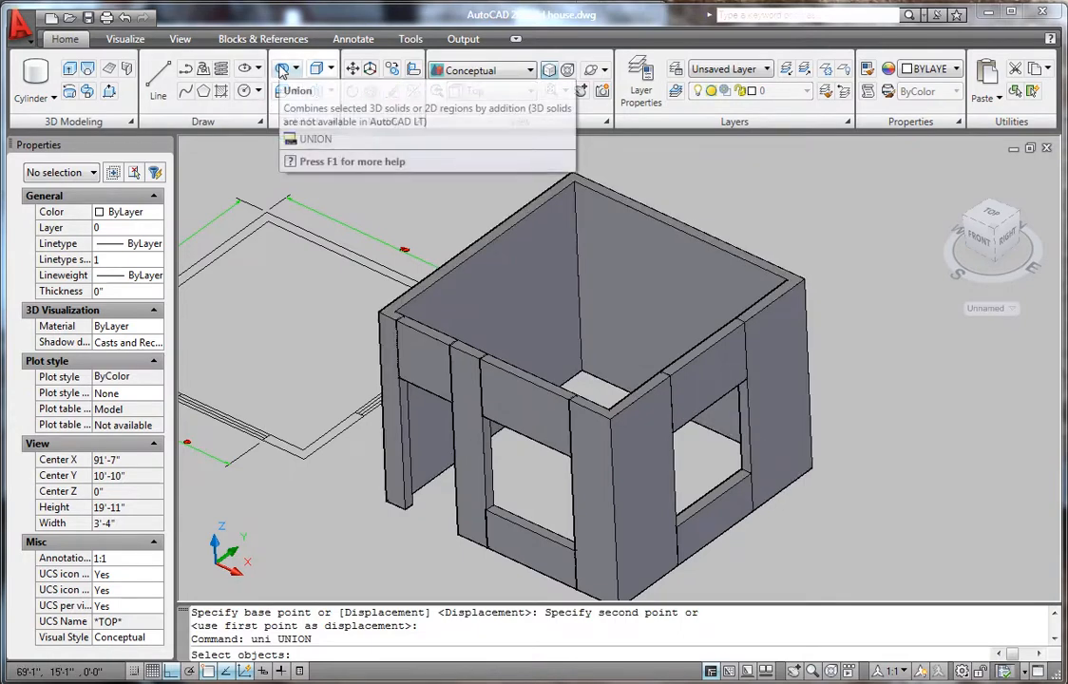
# - Union the walls, door-frame pieces, corner column, sill and header into one solid
pyautogui.click(520, 286)
pyautogui.click(466, 366)
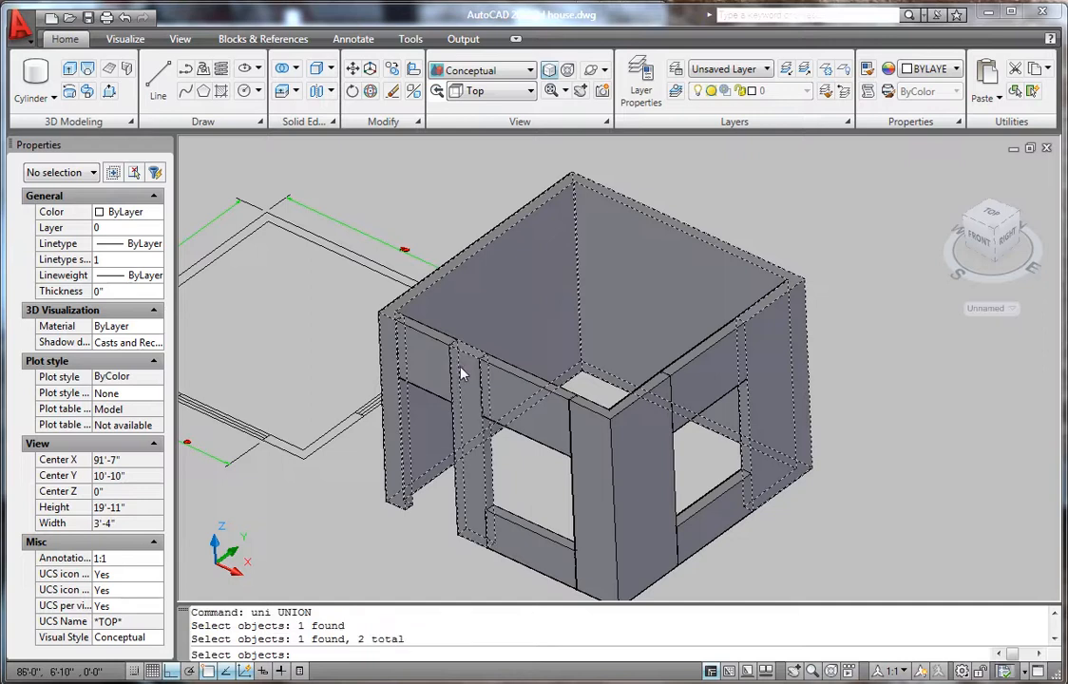
pyautogui.click(444, 355)
pyautogui.click(517, 394)
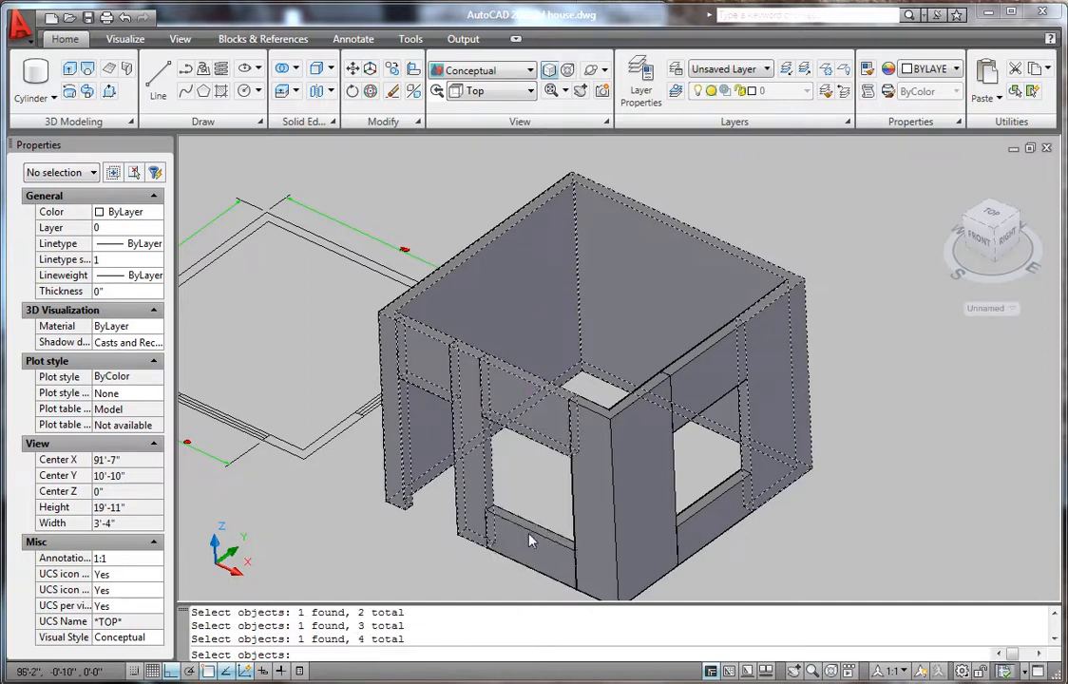
pyautogui.click(529, 535)
pyautogui.click(624, 503)
pyautogui.click(687, 414)
pyautogui.click(712, 509)
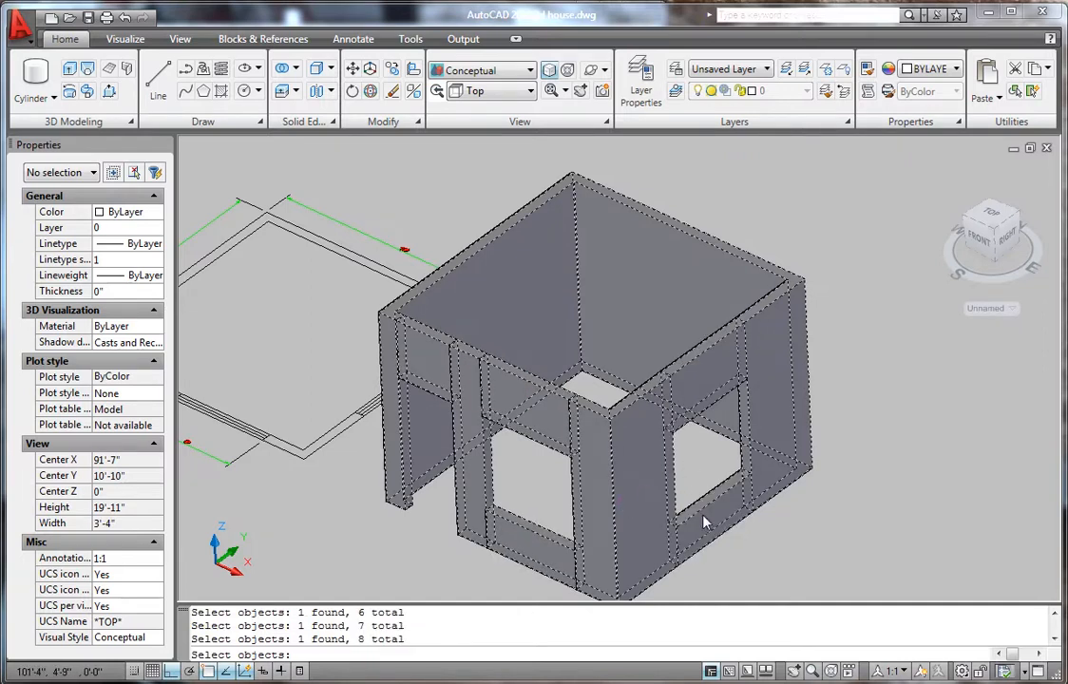
pyautogui.press('Return')
# - Orbit and zoom around the merged house to check the result
pyautogui.scroll(-4, 627, 404)
pyautogui.scroll(4, 582, 395)
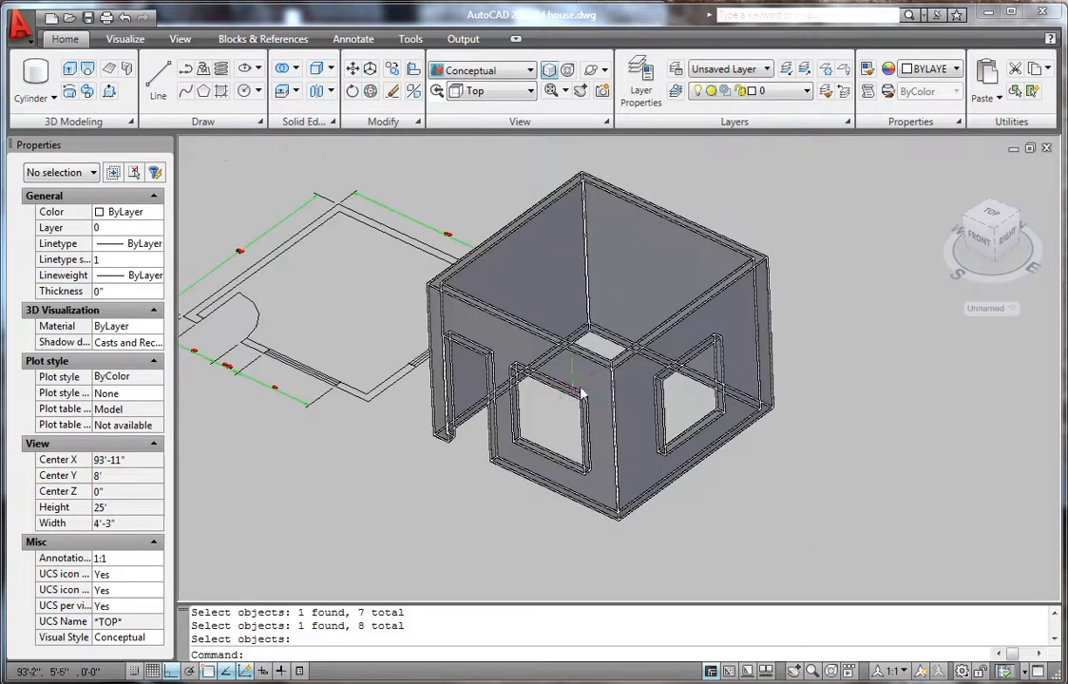
pyautogui.scroll(-8, 583, 390)
pyautogui.scroll(2, 585, 385)
pyautogui.keyDown('shift'); pyautogui.moveTo(637, 425); pyautogui.dragTo(769, 384, button='middle'); pyautogui.keyUp('shift')
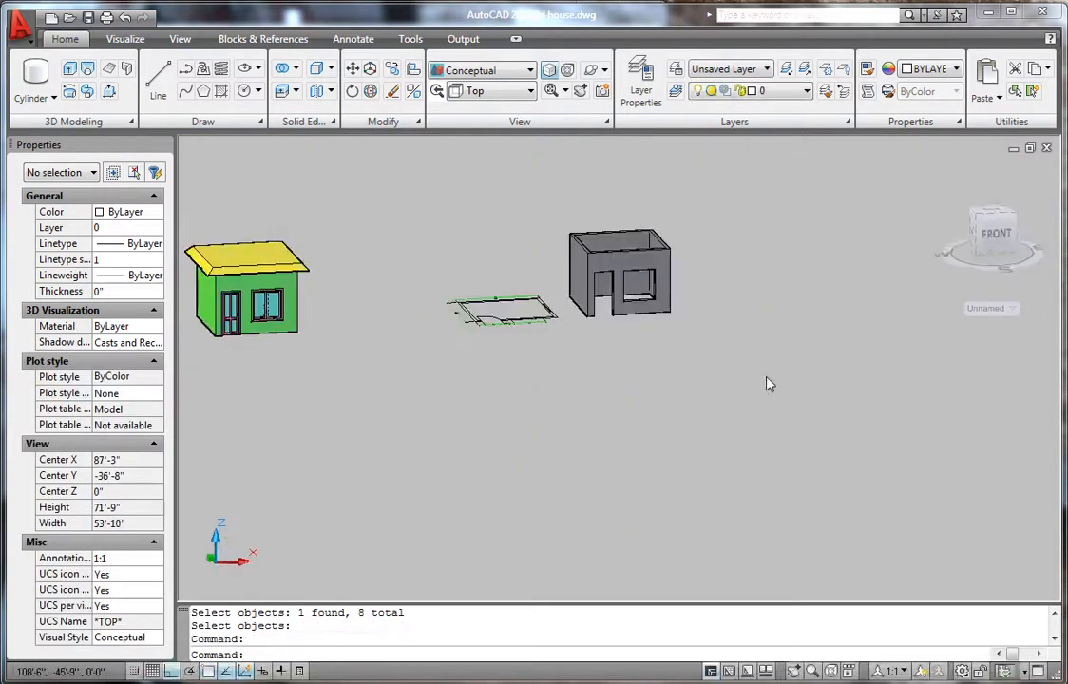
pyautogui.keyDown('shift'); pyautogui.moveTo(594, 353); pyautogui.dragTo(632, 425, button='middle'); pyautogui.keyUp('shift')
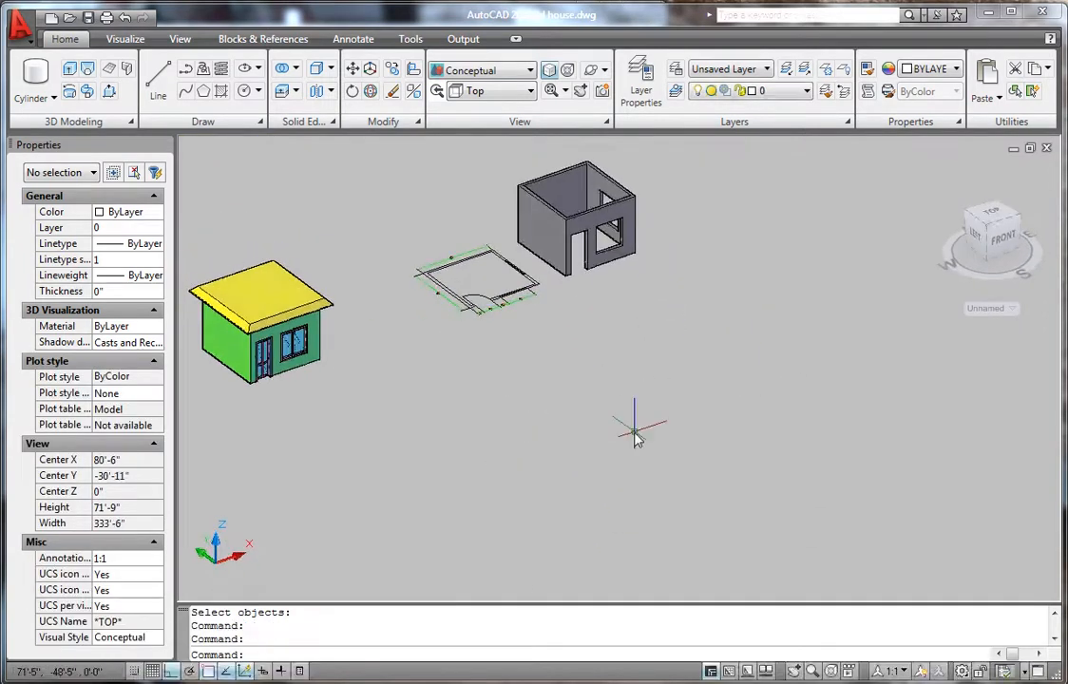
pyautogui.scroll(-4, 639, 430)
pyautogui.scroll(6, 644, 436)
pyautogui.scroll(-3, 618, 365)
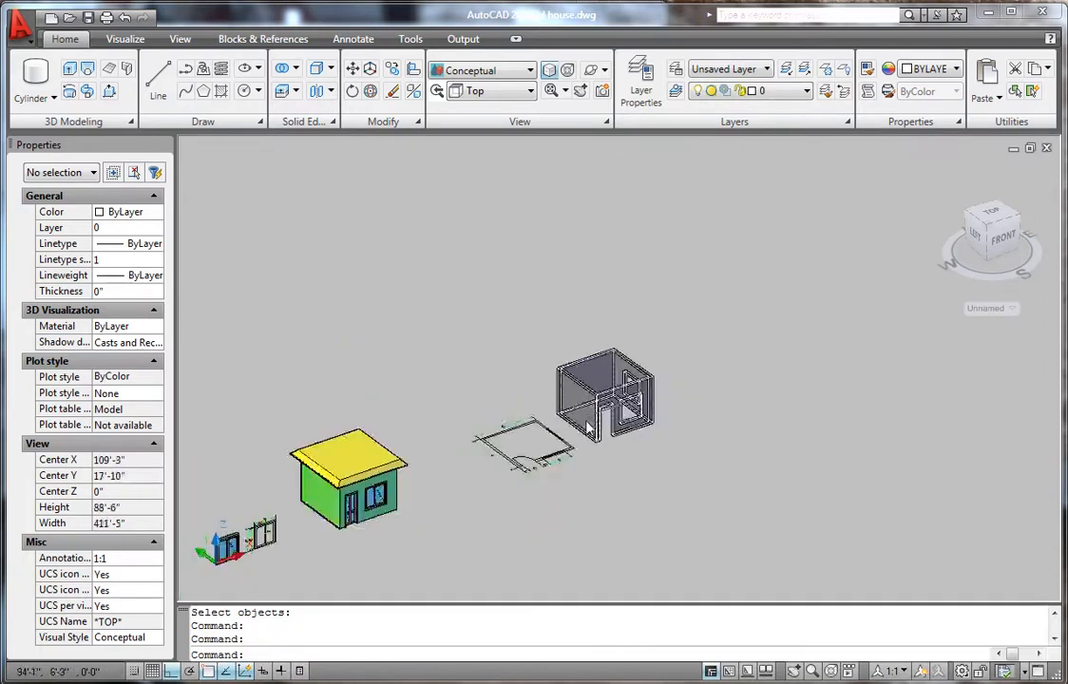
pyautogui.scroll(3, 609, 395)
pyautogui.scroll(-4, 609, 395)
pyautogui.scroll(3, 708, 297)
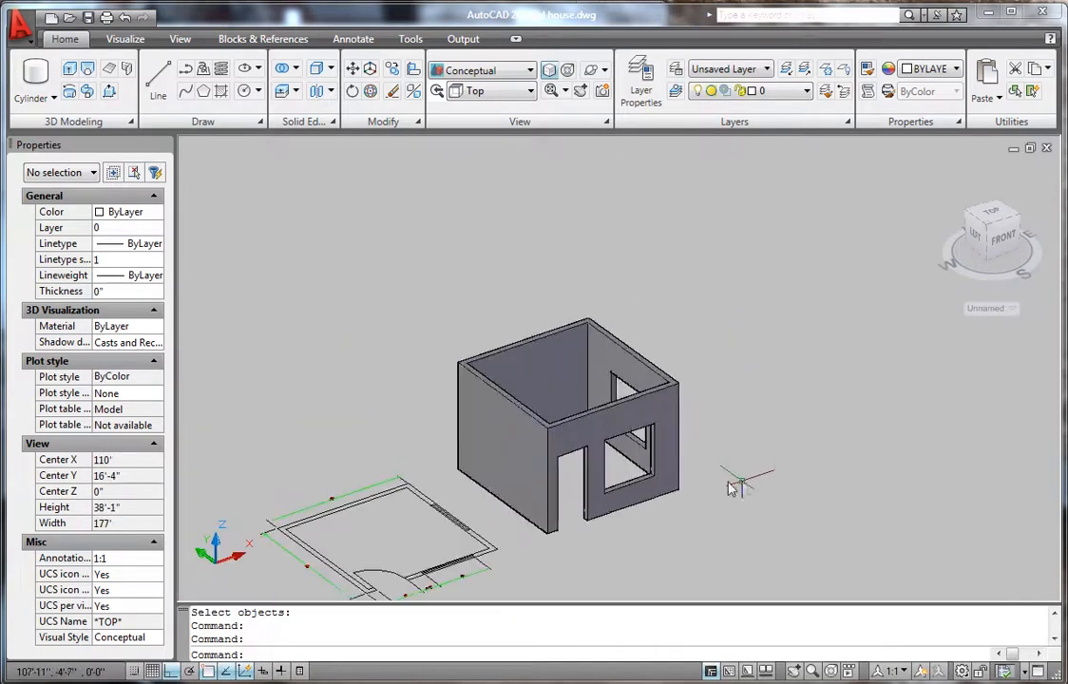
pyautogui.scroll(3, 591, 421)
pyautogui.scroll(-5, 678, 387)
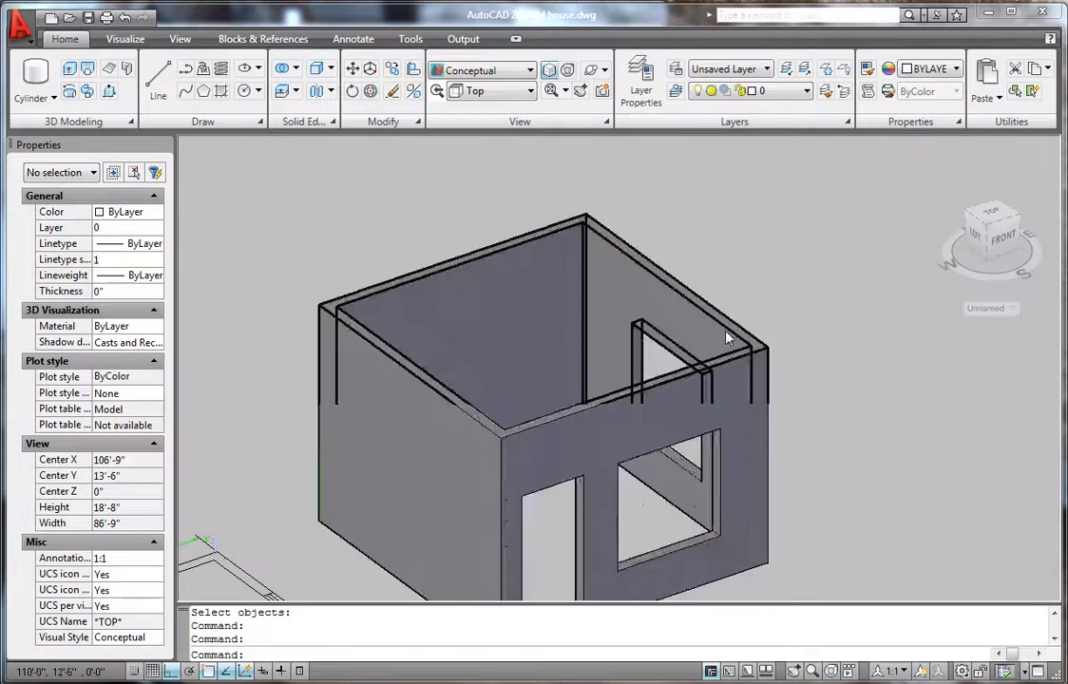
pyautogui.scroll(3, 658, 394)
pyautogui.scroll(-3, 722, 363)
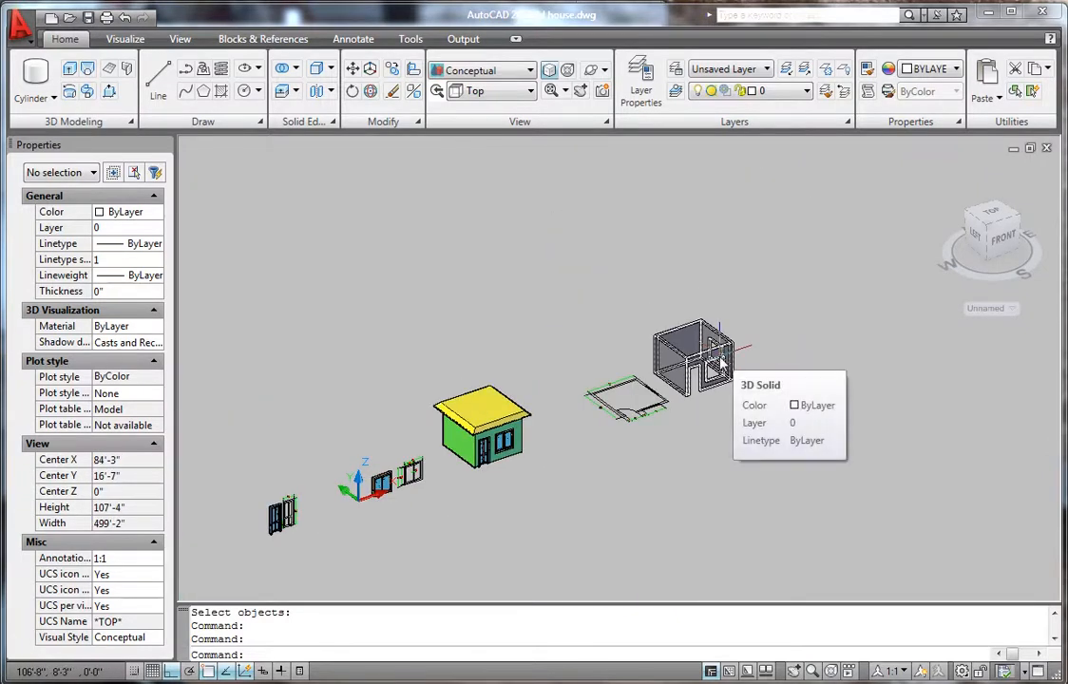
# - Zoom and orbit to a straight front view of the blue and pink doors
pyautogui.scroll(5, 264, 518)
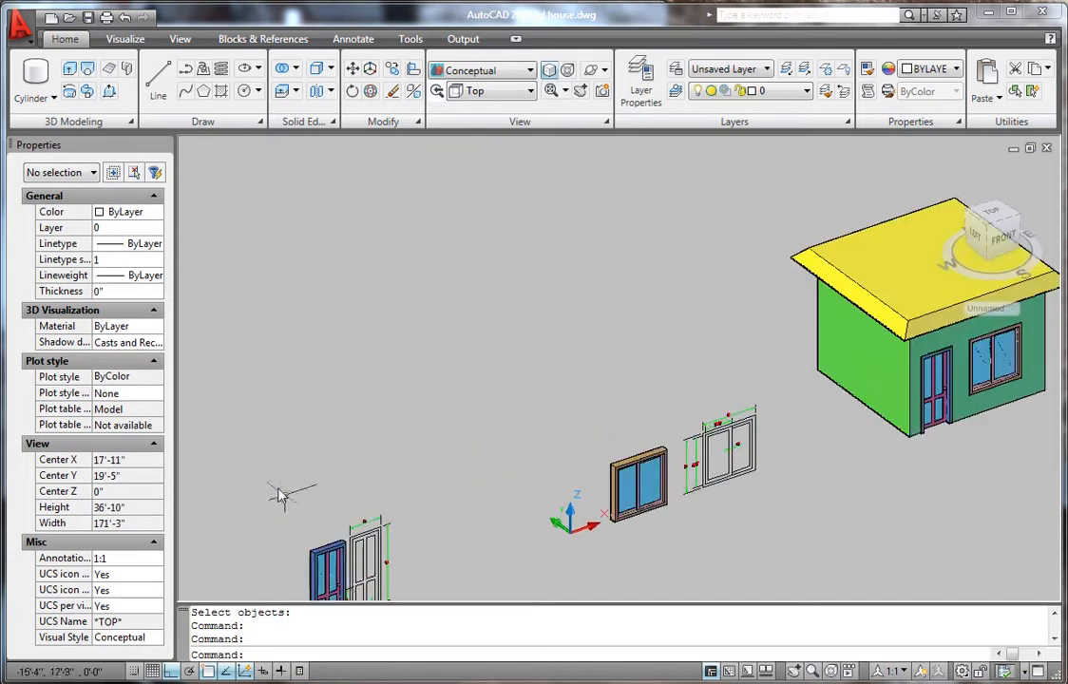
pyautogui.scroll(2, 281, 494)
pyautogui.scroll(-6, 375, 447)
pyautogui.scroll(3, 442, 472)
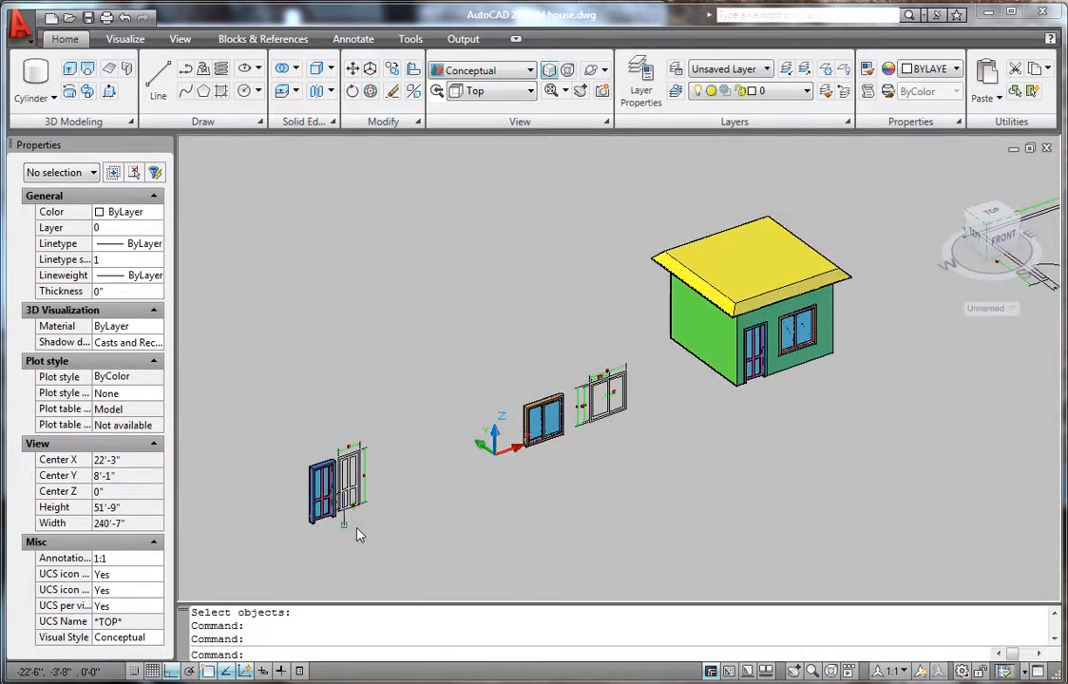
pyautogui.scroll(-4, 358, 535)
pyautogui.scroll(3, 372, 505)
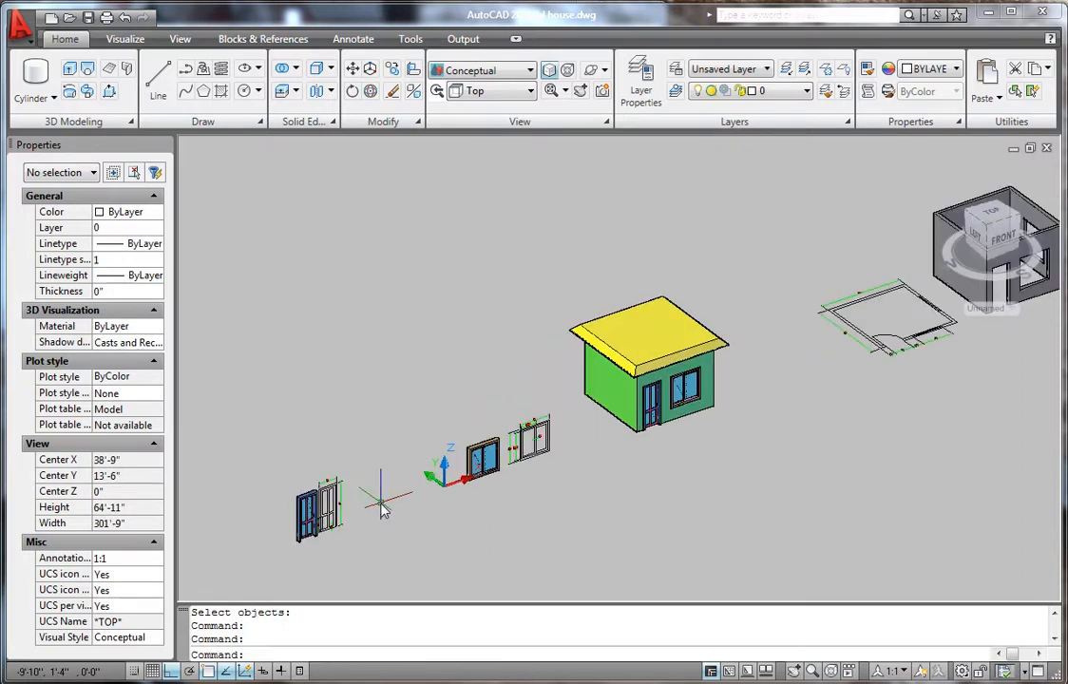
pyautogui.scroll(-2, 369, 508)
pyautogui.scroll(8, 381, 523)
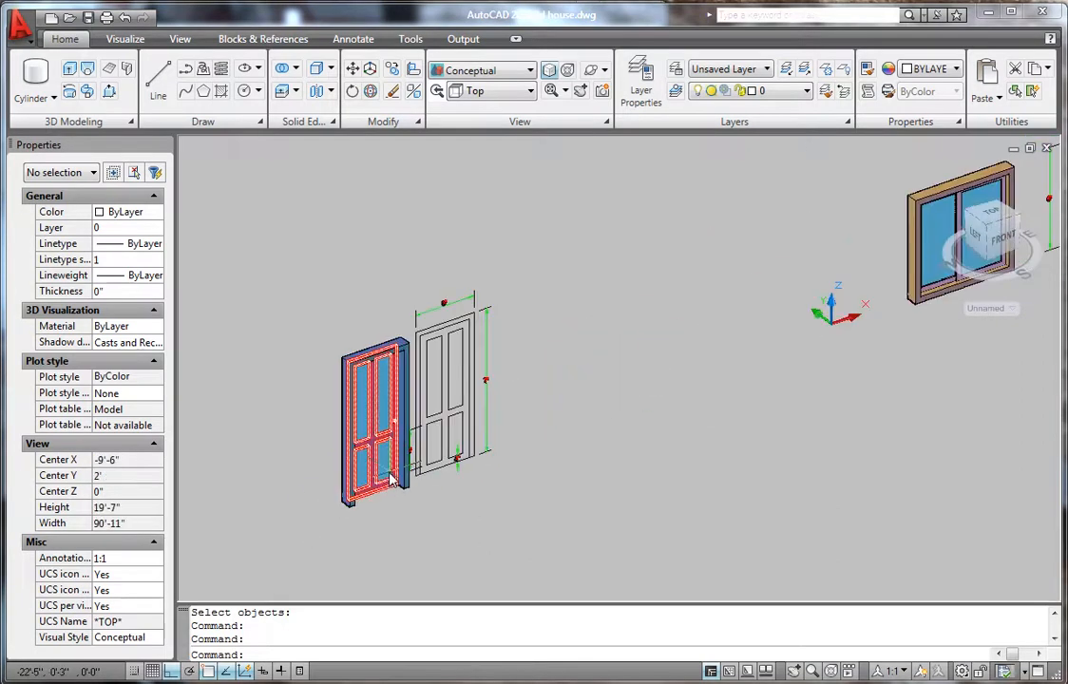
pyautogui.scroll(-2, 373, 477)
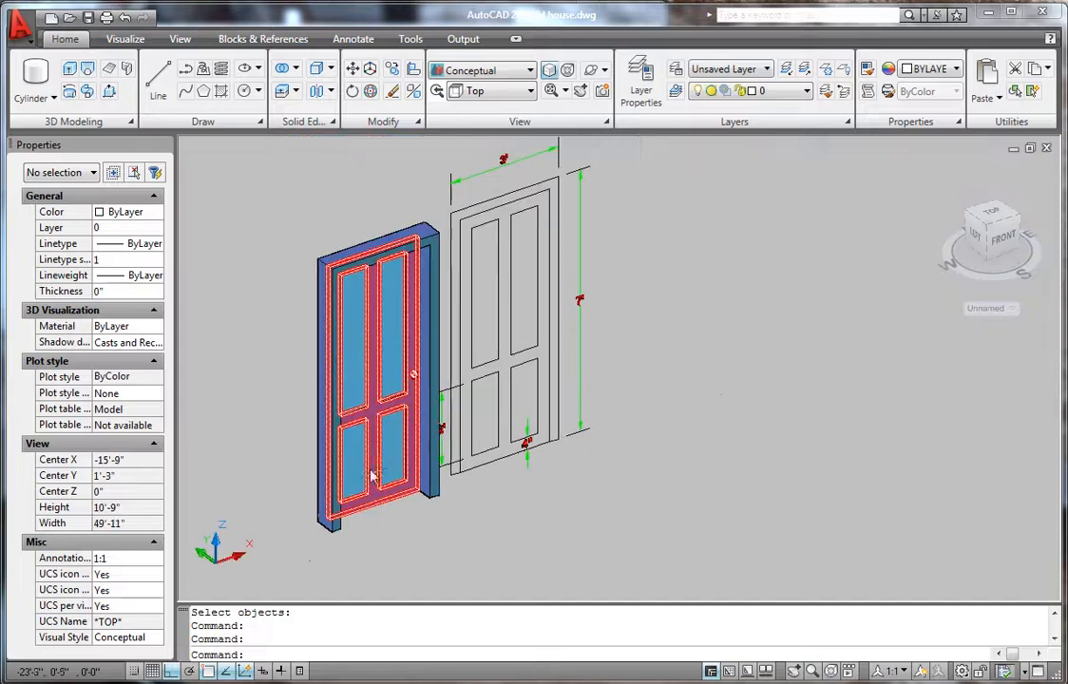
pyautogui.scroll(-2, 489, 447)
pyautogui.keyDown('shift'); pyautogui.moveTo(475, 460); pyautogui.dragTo(529, 431, button='middle'); pyautogui.keyUp('shift')
# - Select the blue door body, its four panels and the right jamb
pyautogui.scroll(2, 435, 425)
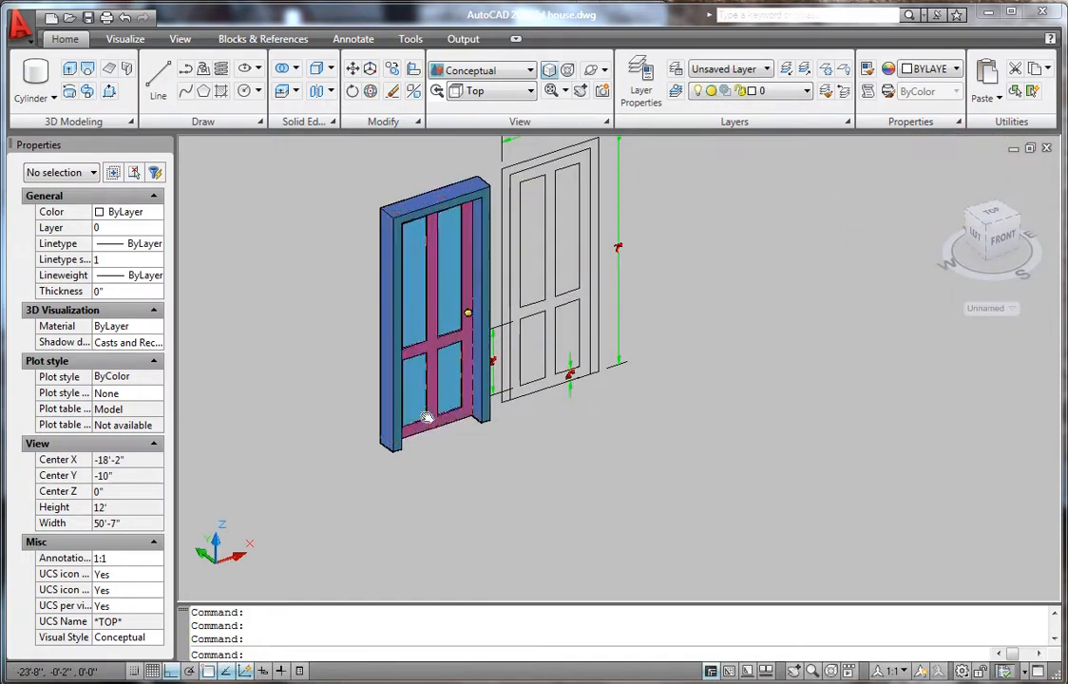
pyautogui.click(429, 408)
pyautogui.scroll(2, 453, 362)
pyautogui.click(377, 389)
pyautogui.click(377, 389)
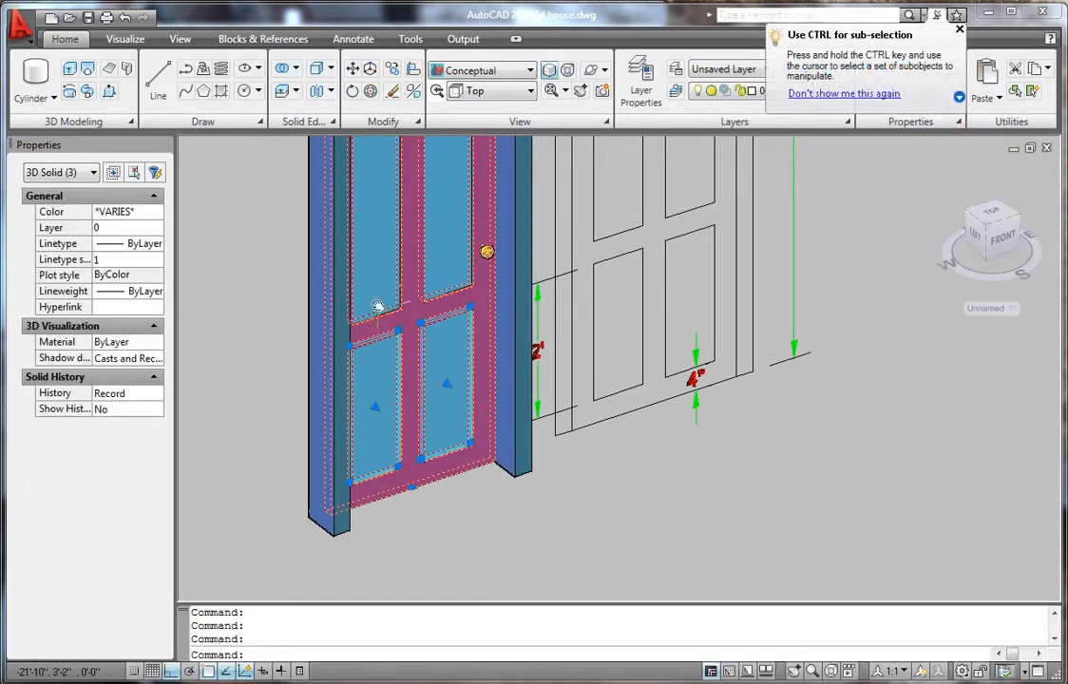
pyautogui.click(381, 272)
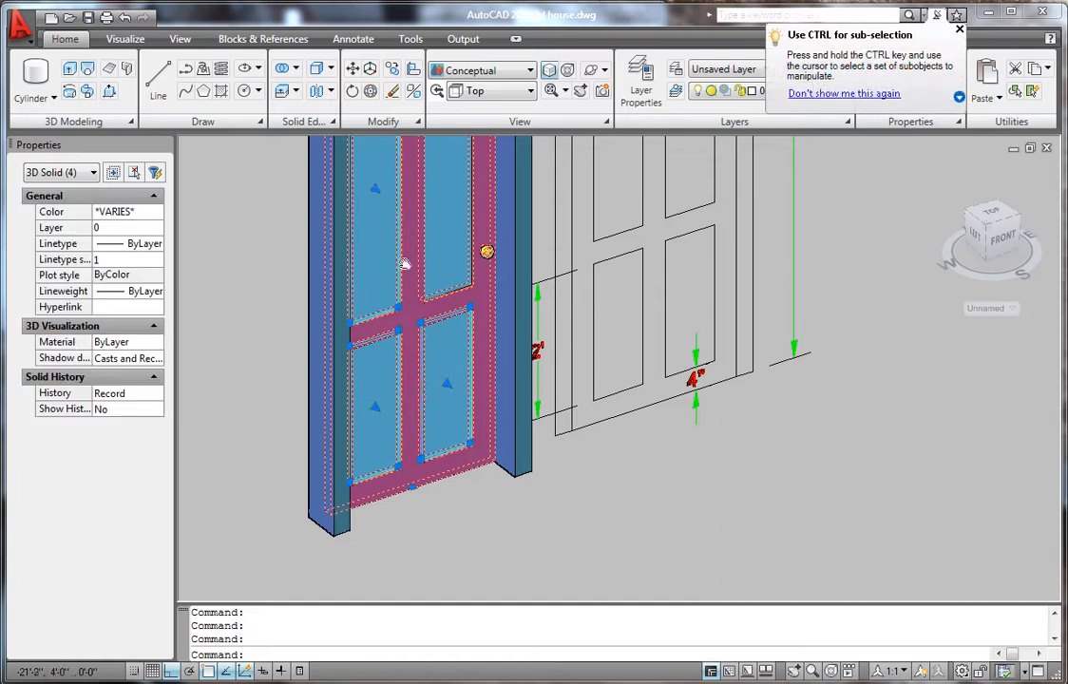
pyautogui.click(513, 262)
pyautogui.scroll(-4, 299, 419)
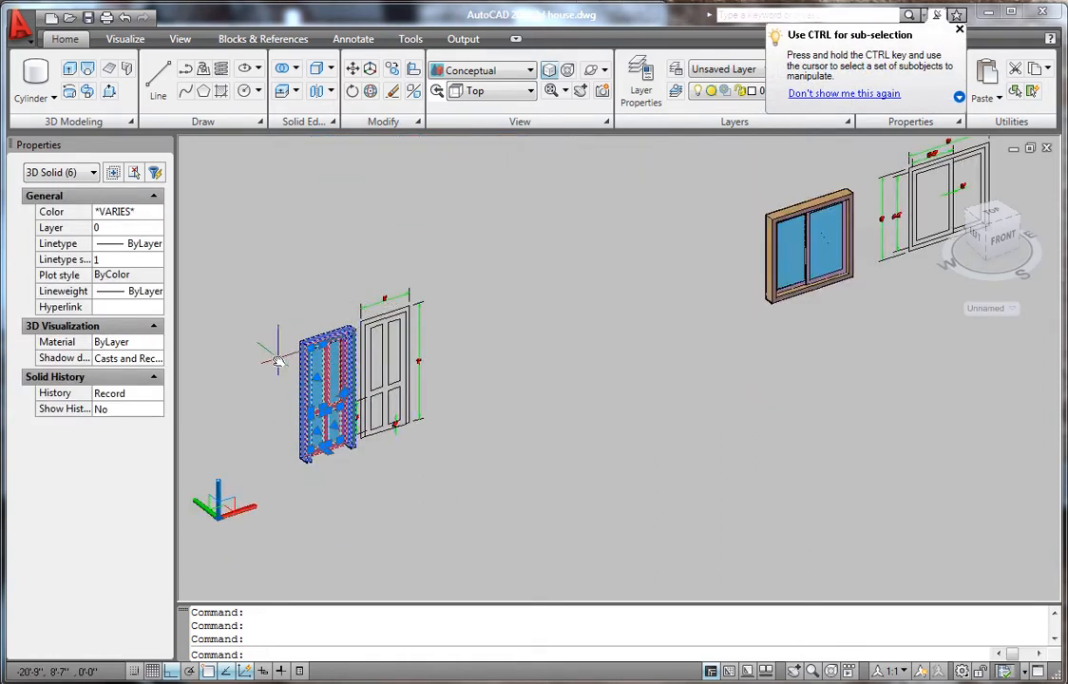
pyautogui.scroll(4, 276, 361)
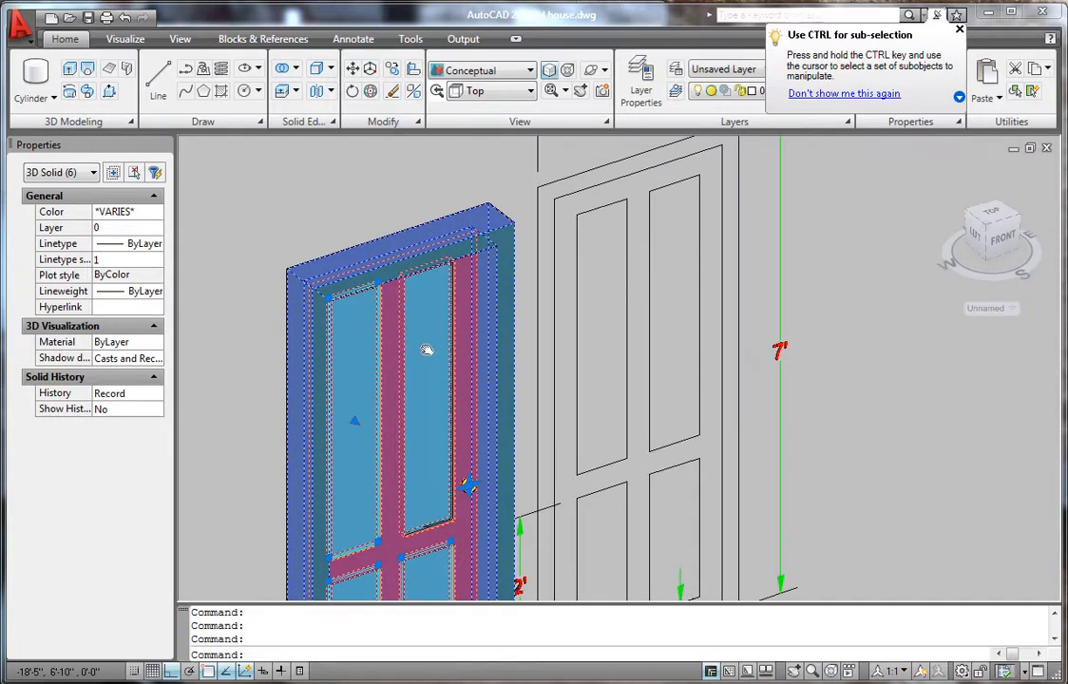
pyautogui.click(428, 353)
pyautogui.scroll(-6, 430, 365)
pyautogui.scroll(7, 404, 568)
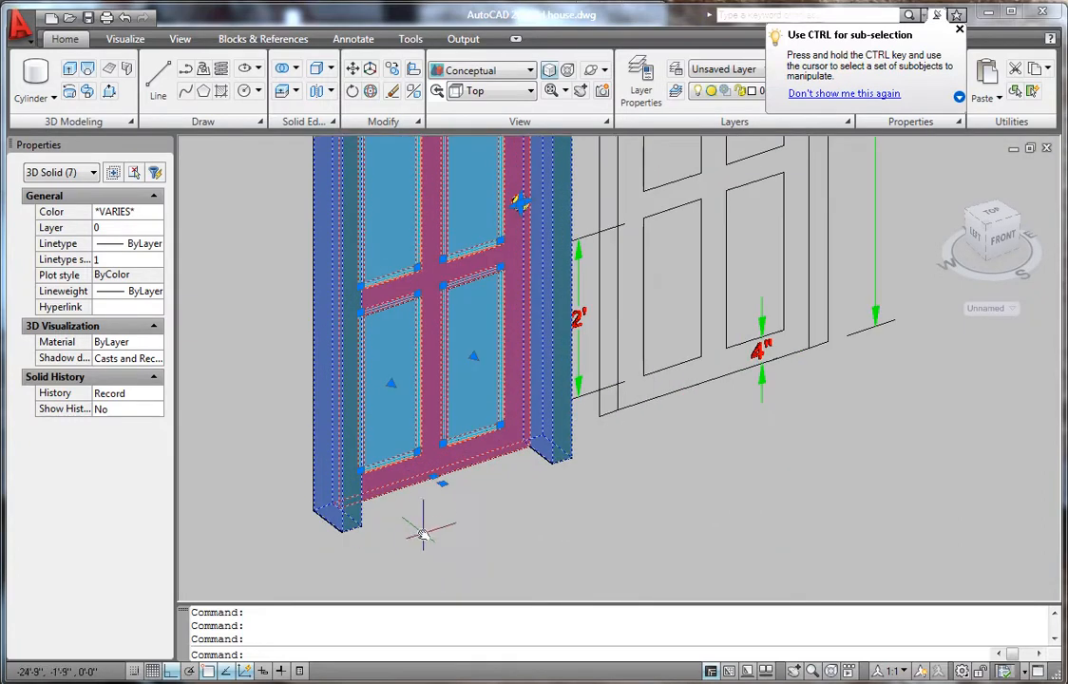
pyautogui.scroll(2, 441, 500)
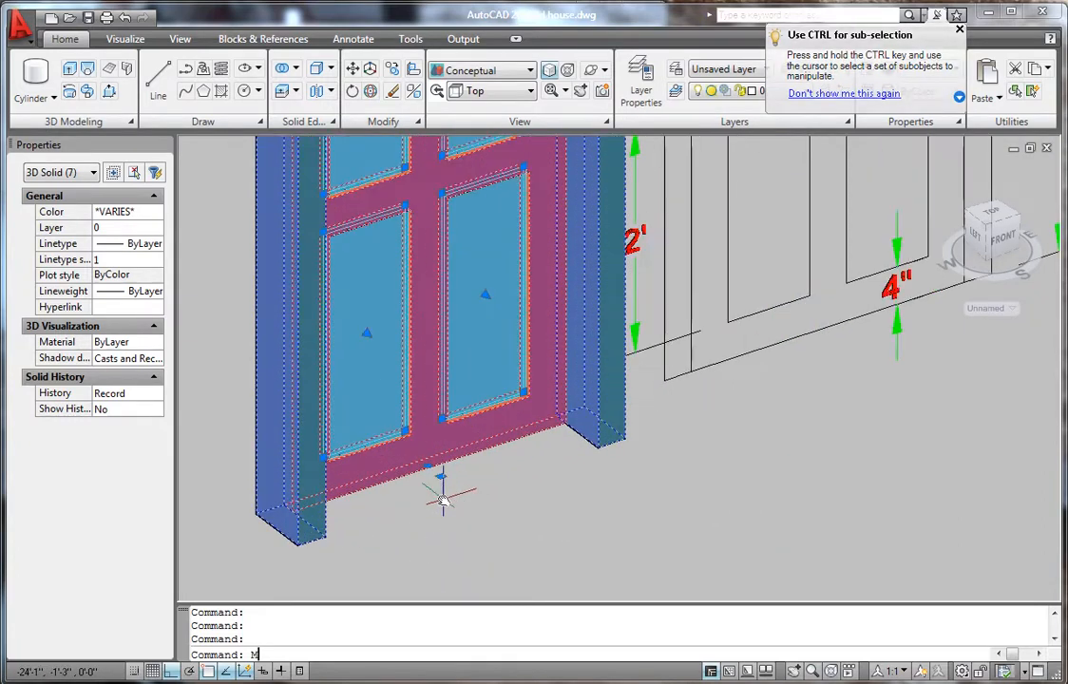
# - Move the seven-piece door from its bottom corner to the doorway's wall corner
pyautogui.press('Return')
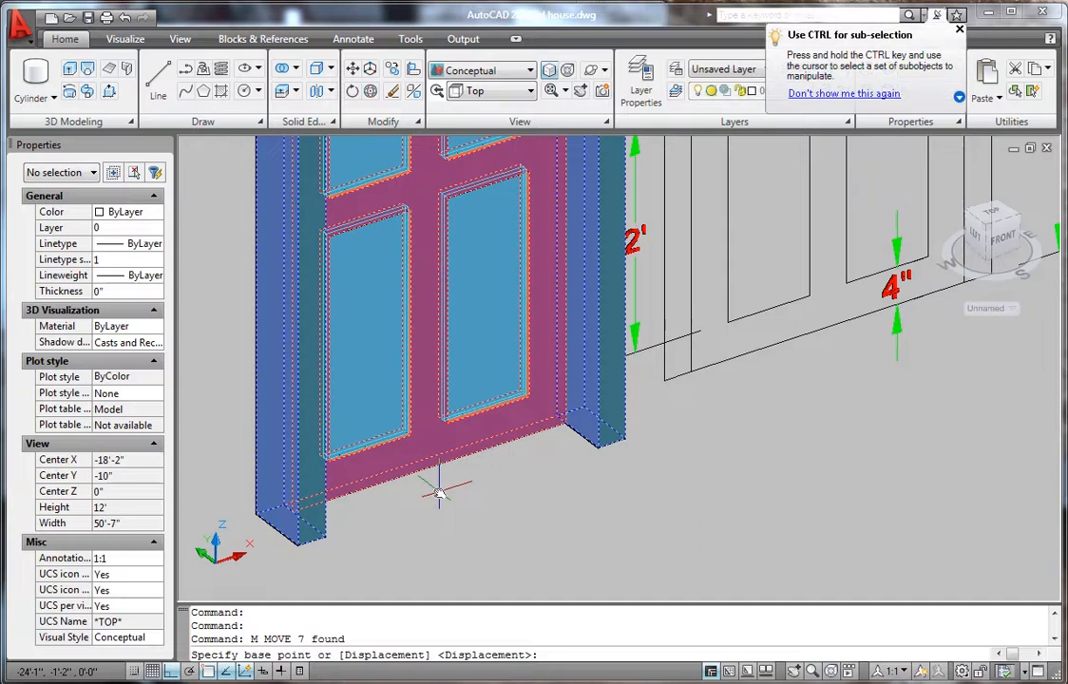
pyautogui.scroll(-3, 447, 480)
pyautogui.scroll(5, 369, 494)
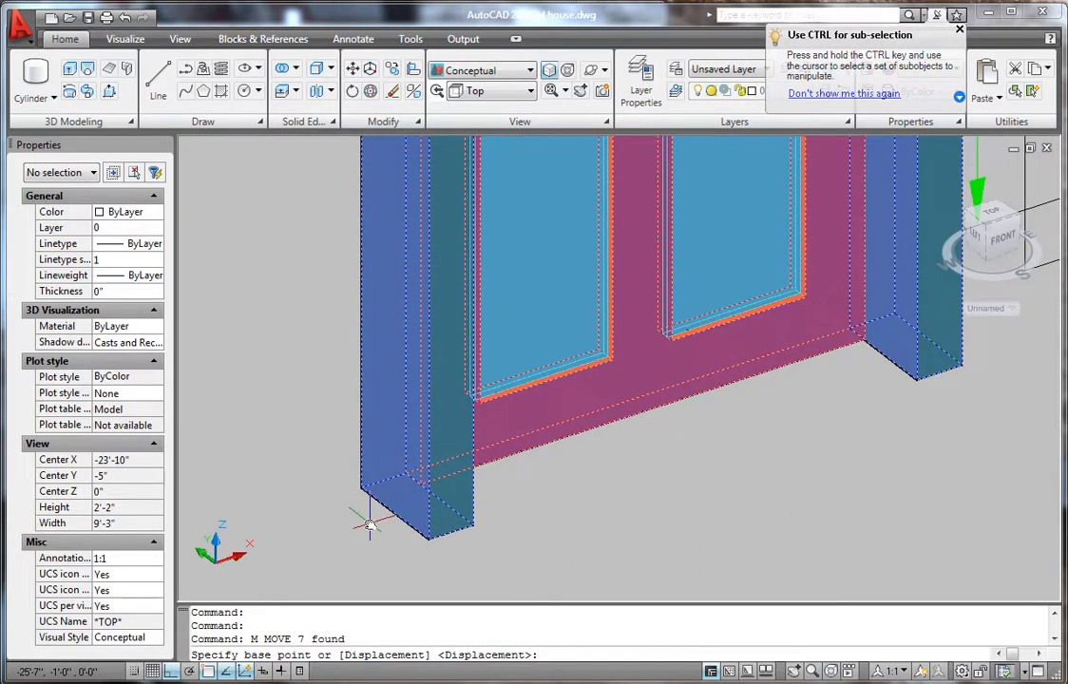
pyautogui.scroll(2, 363, 515)
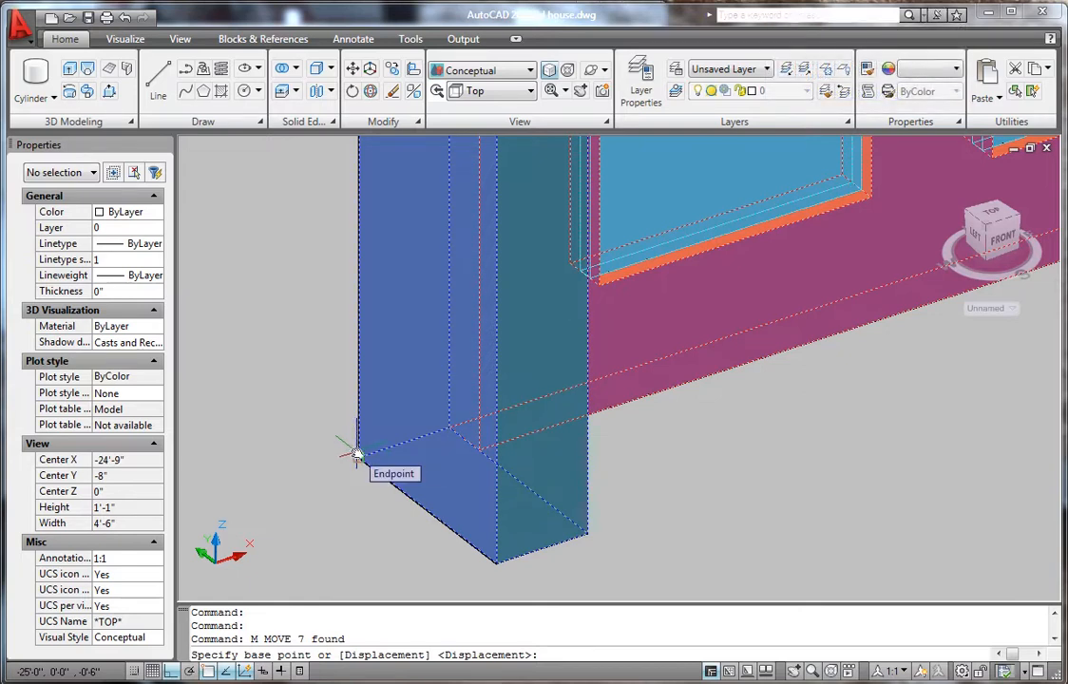
pyautogui.click(356, 454)
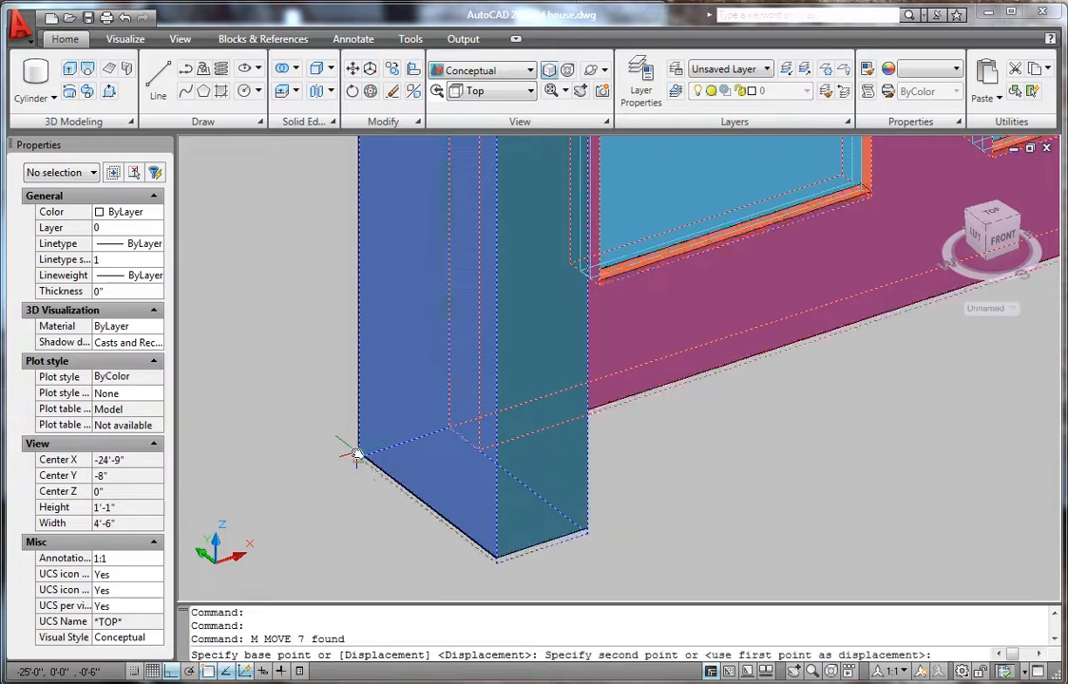
pyautogui.scroll(-15, 356, 455)
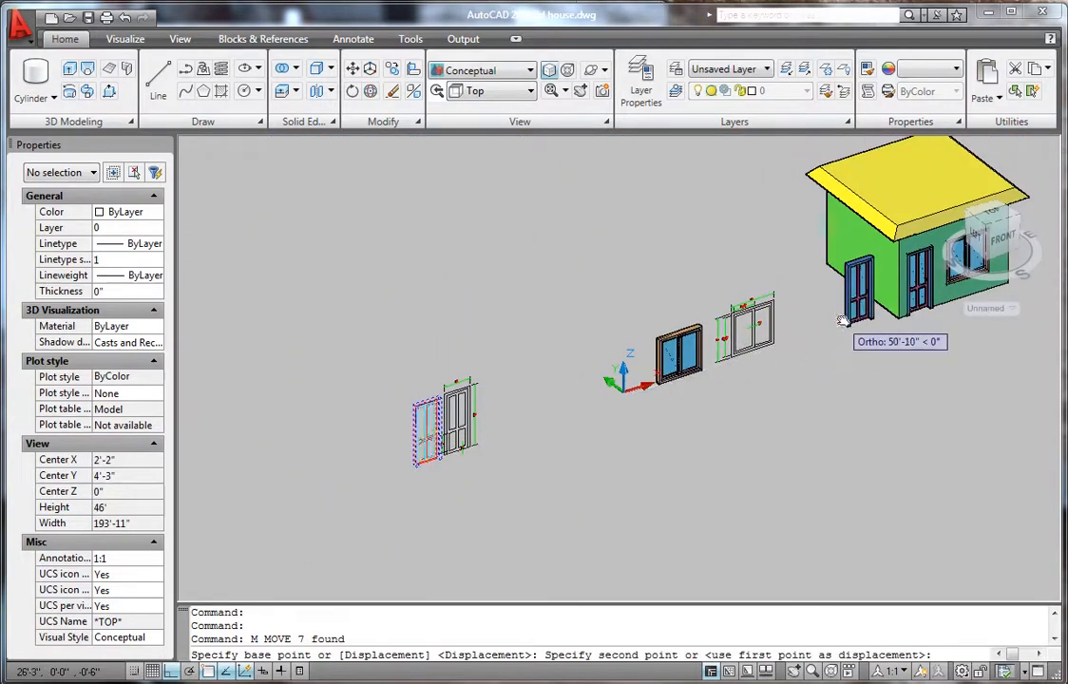
pyautogui.scroll(-5, 667, 400)
pyautogui.scroll(9, 728, 397)
pyautogui.scroll(-6, 665, 409)
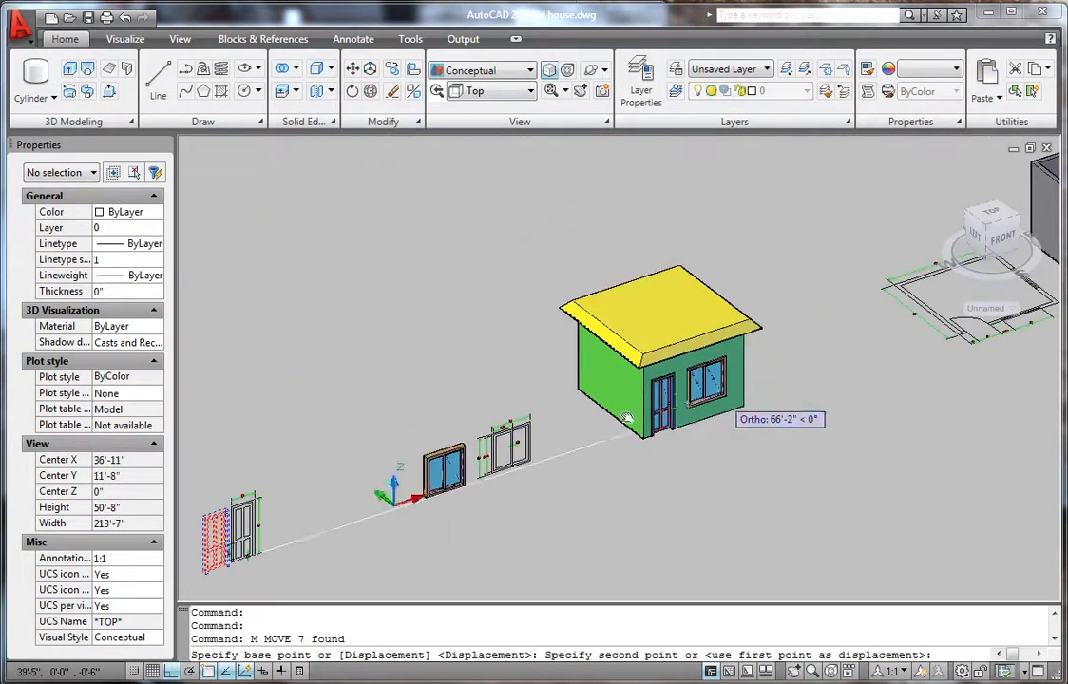
pyautogui.scroll(8, 805, 358)
pyautogui.scroll(4, 805, 358)
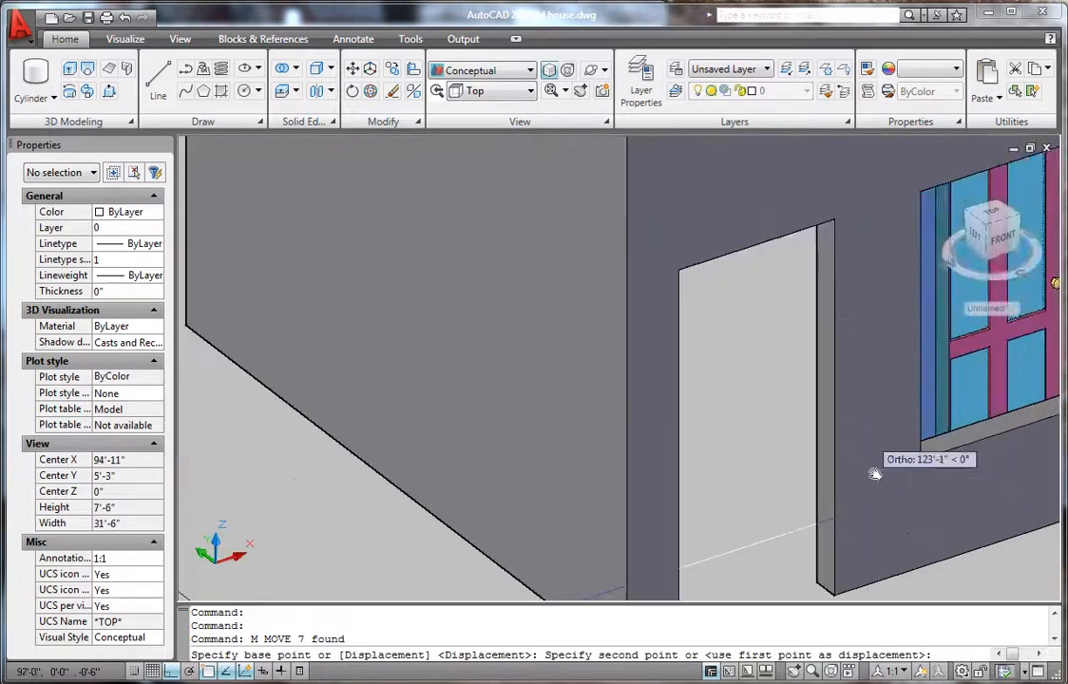
pyautogui.scroll(-6, 760, 492)
pyautogui.scroll(10, 811, 565)
pyautogui.scroll(2, 796, 529)
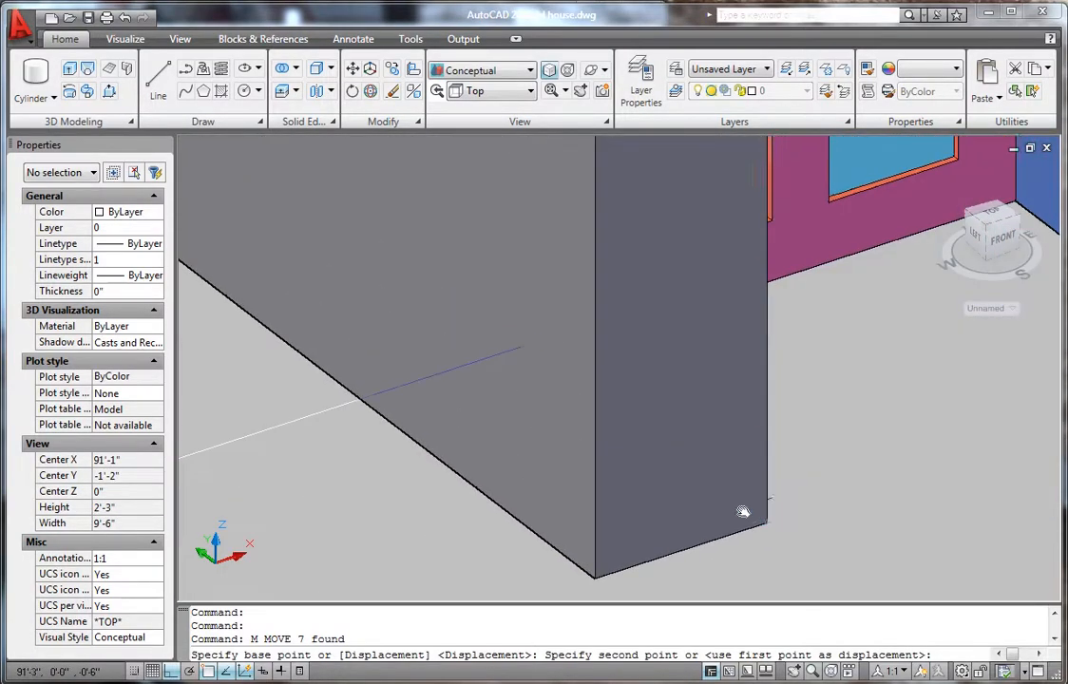
pyautogui.scroll(2, 711, 475)
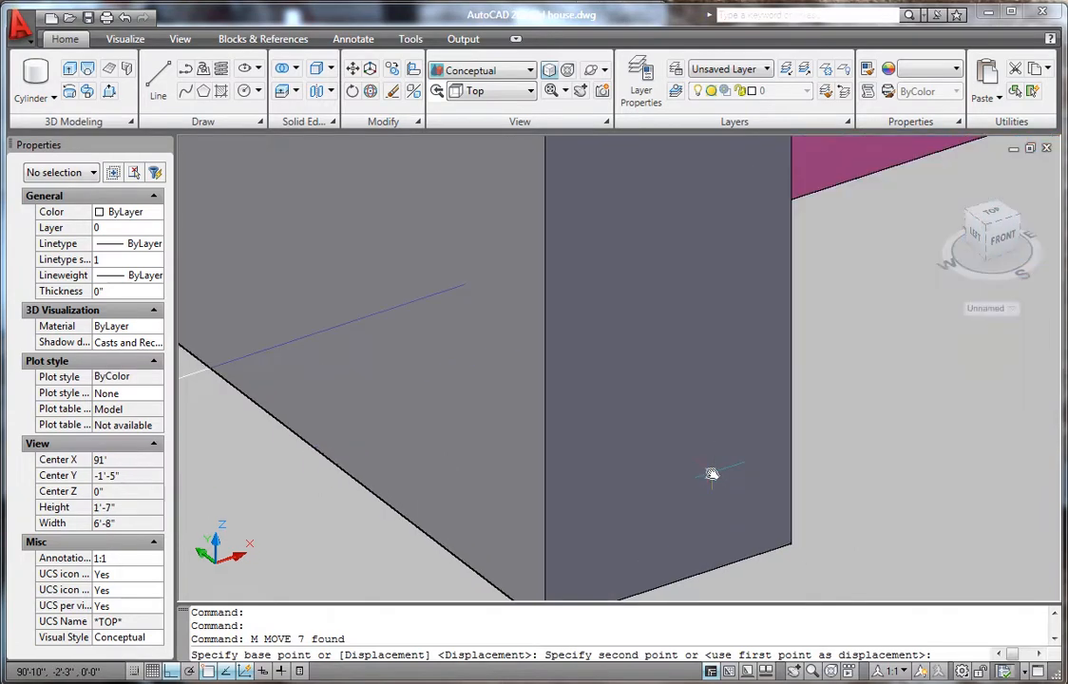
pyautogui.click(713, 480)
pyautogui.scroll(-15, 713, 480)
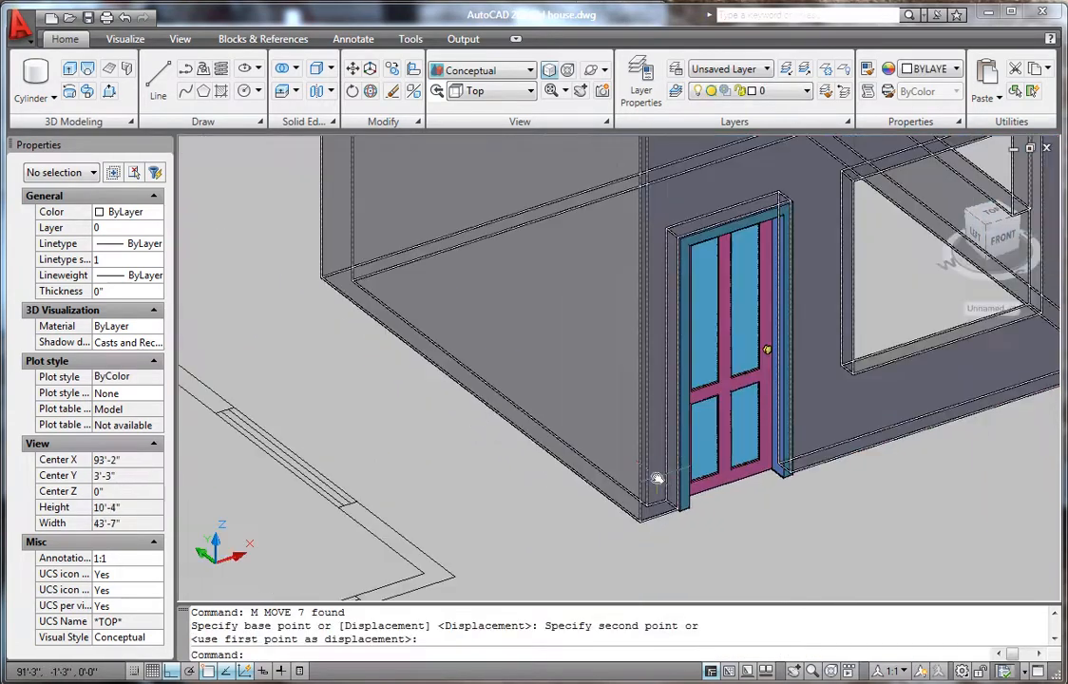
pyautogui.scroll(4, 699, 475)
pyautogui.scroll(-10, 577, 485)
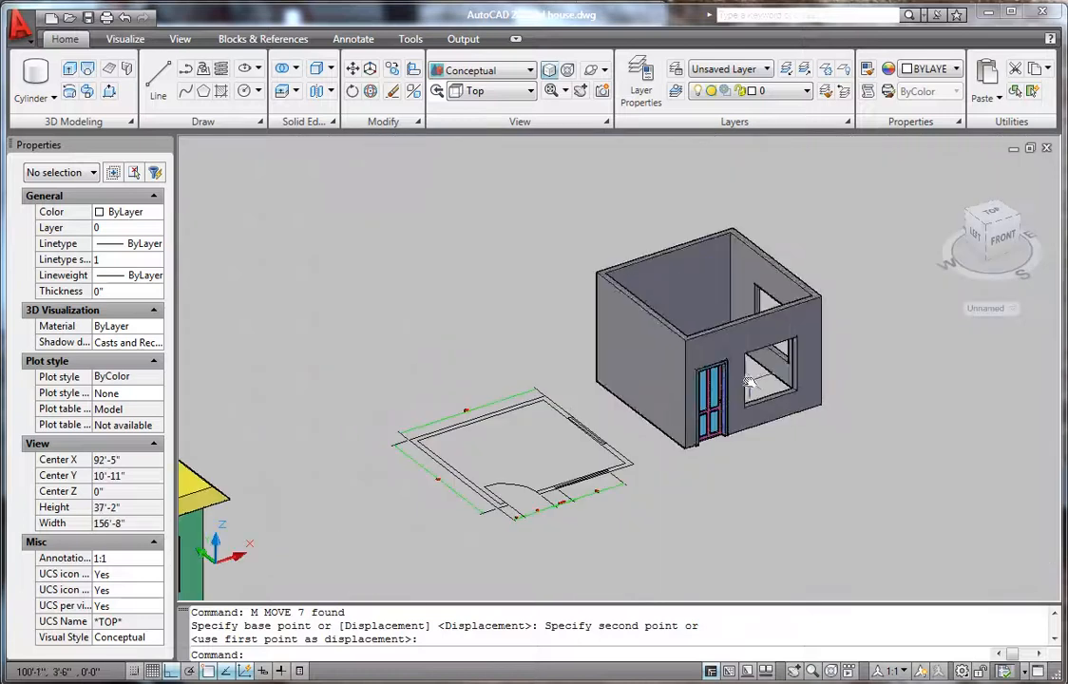
# - Start a copy and window-select the sliding window's five parts
pyautogui.scroll(-2, 577, 485)
pyautogui.scroll(8, 584, 456)
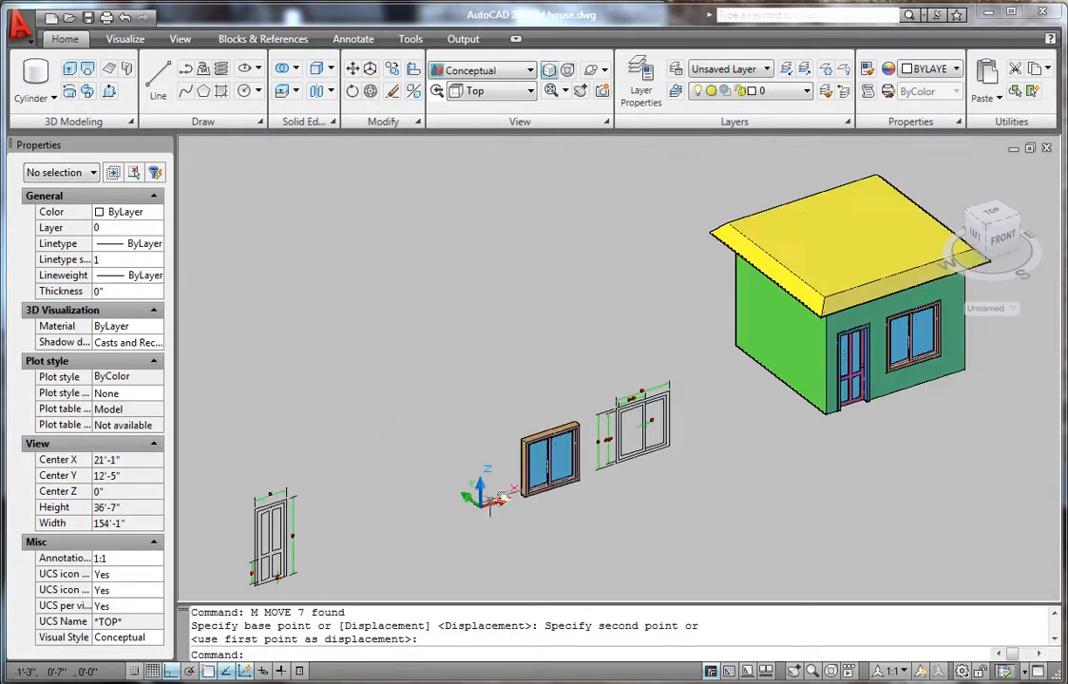
pyautogui.scroll(3, 591, 424)
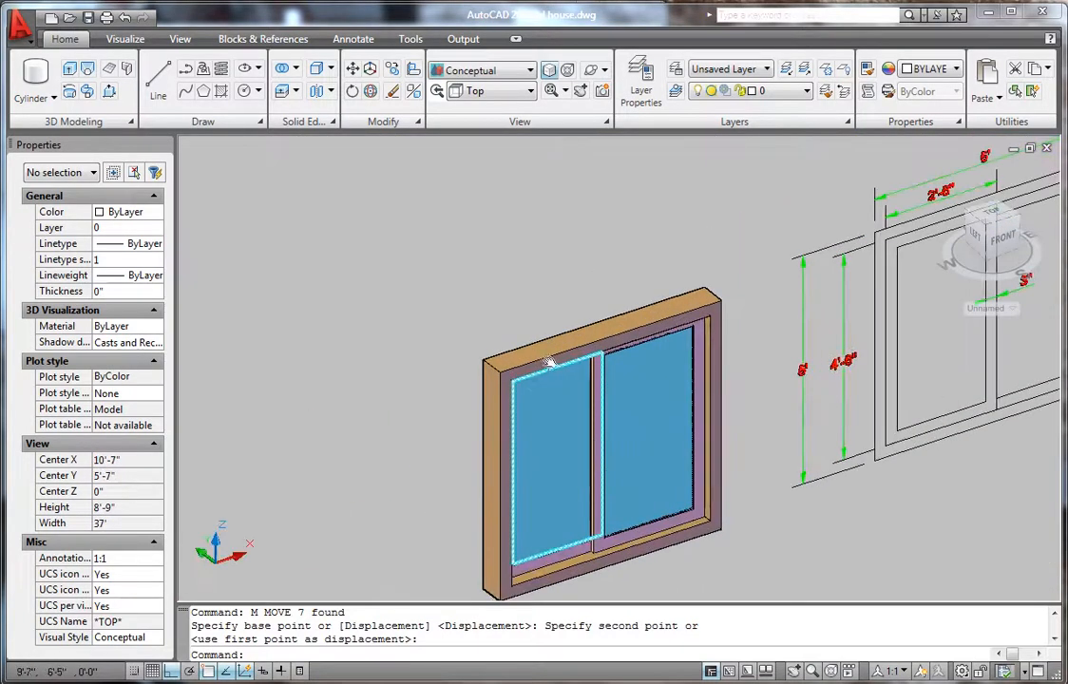
pyautogui.scroll(-4, 553, 415)
pyautogui.scroll(3, 543, 441)
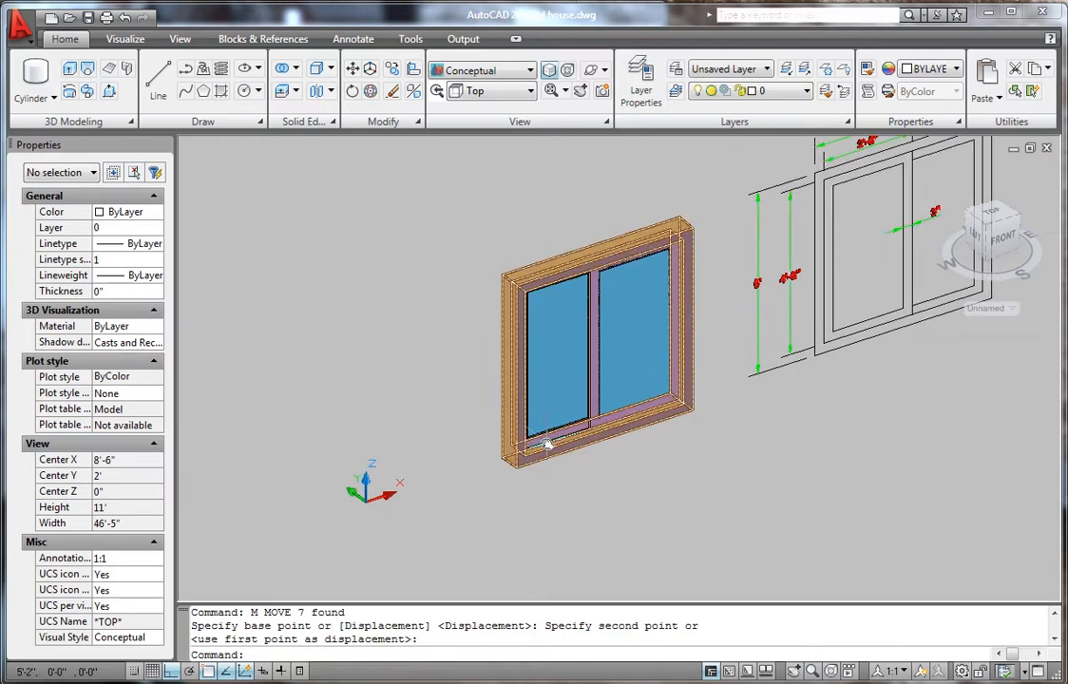
pyautogui.press('Return')
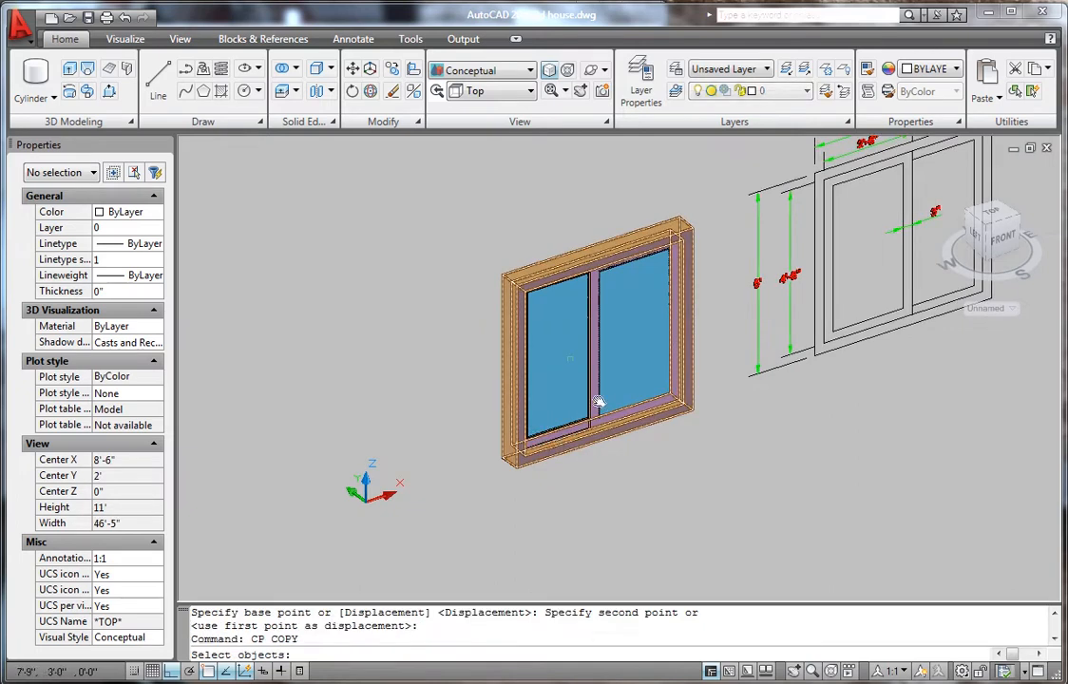
pyautogui.click(428, 180)
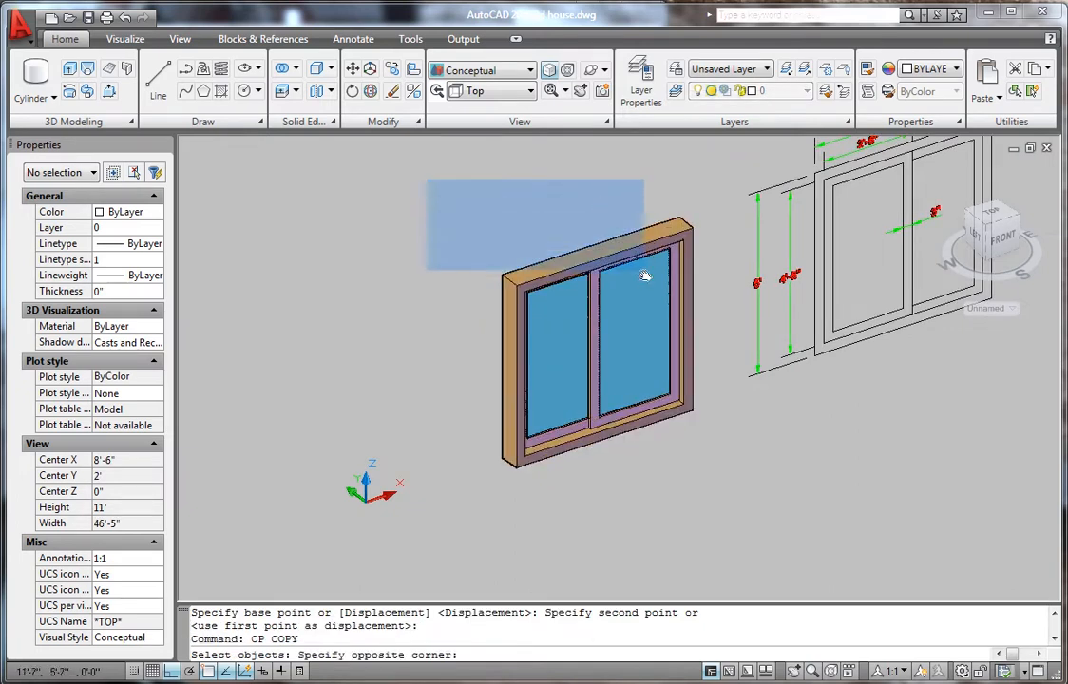
pyautogui.click(692, 467)
pyautogui.press('Return')
# - Copy the window from its bottom corner into the front wall opening and beside the house
pyautogui.scroll(4, 511, 449)
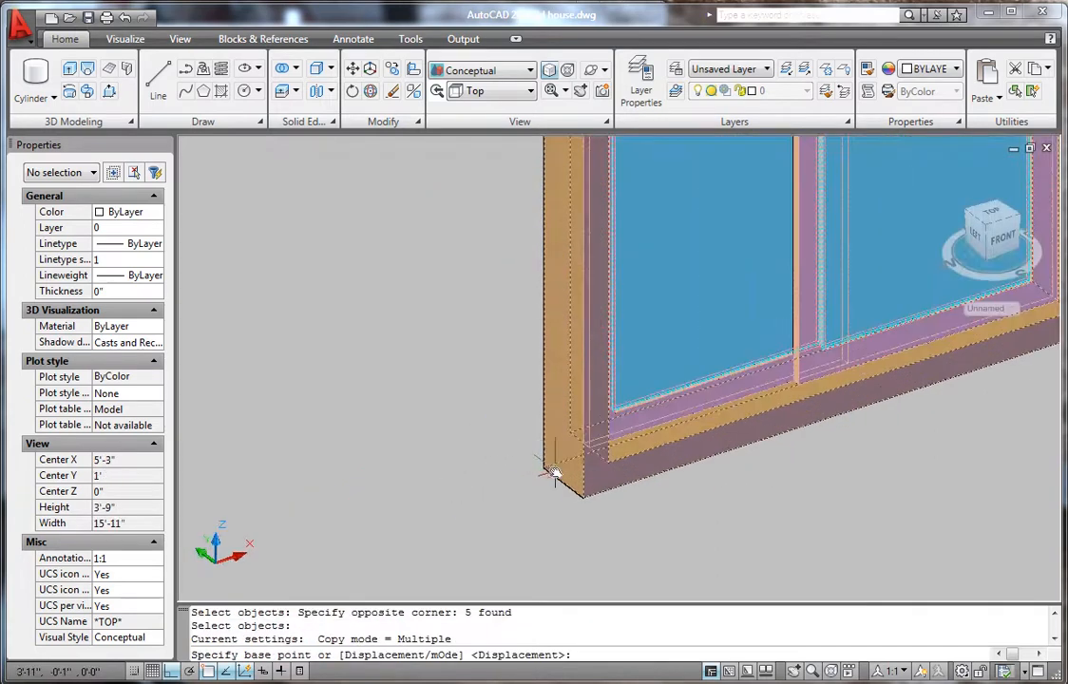
pyautogui.click(544, 468)
pyautogui.scroll(-6, 456, 456)
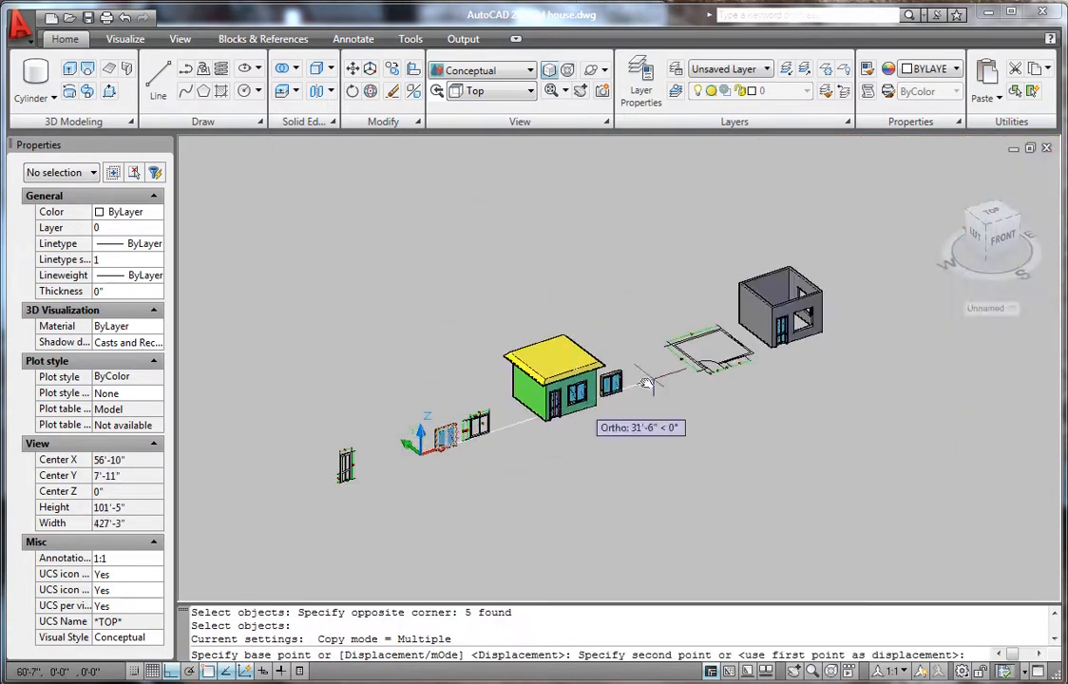
pyautogui.scroll(3, 732, 304)
pyautogui.scroll(3, 804, 310)
pyautogui.scroll(-2, 846, 532)
pyautogui.scroll(4, 727, 465)
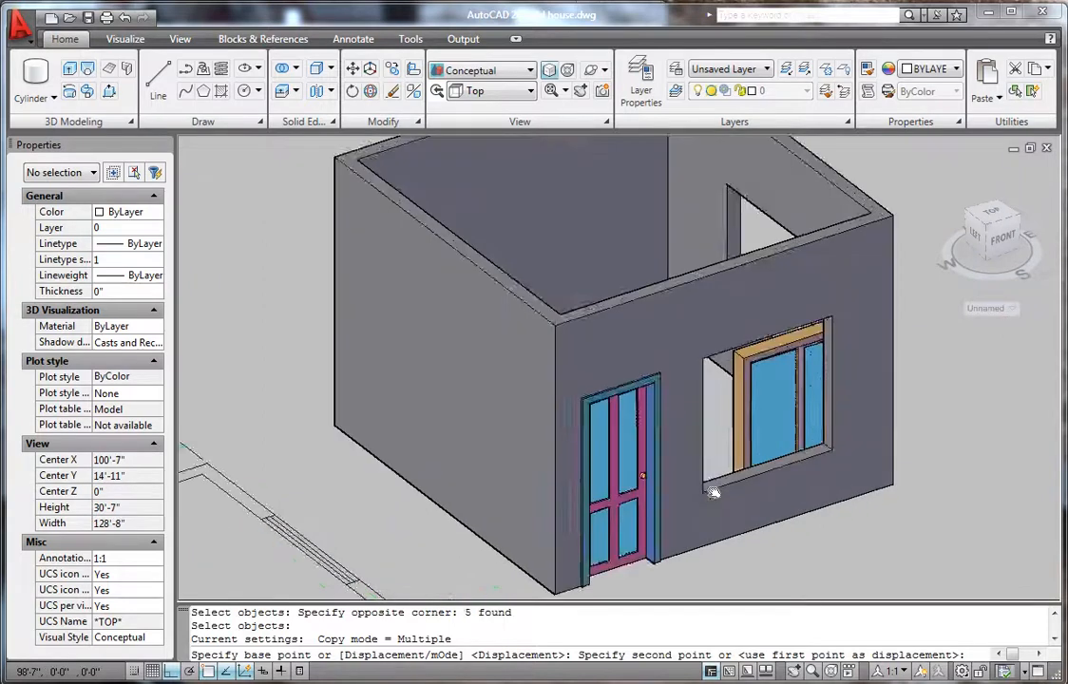
pyautogui.scroll(-1, 675, 537)
pyautogui.scroll(2, 618, 428)
pyautogui.scroll(-4, 692, 507)
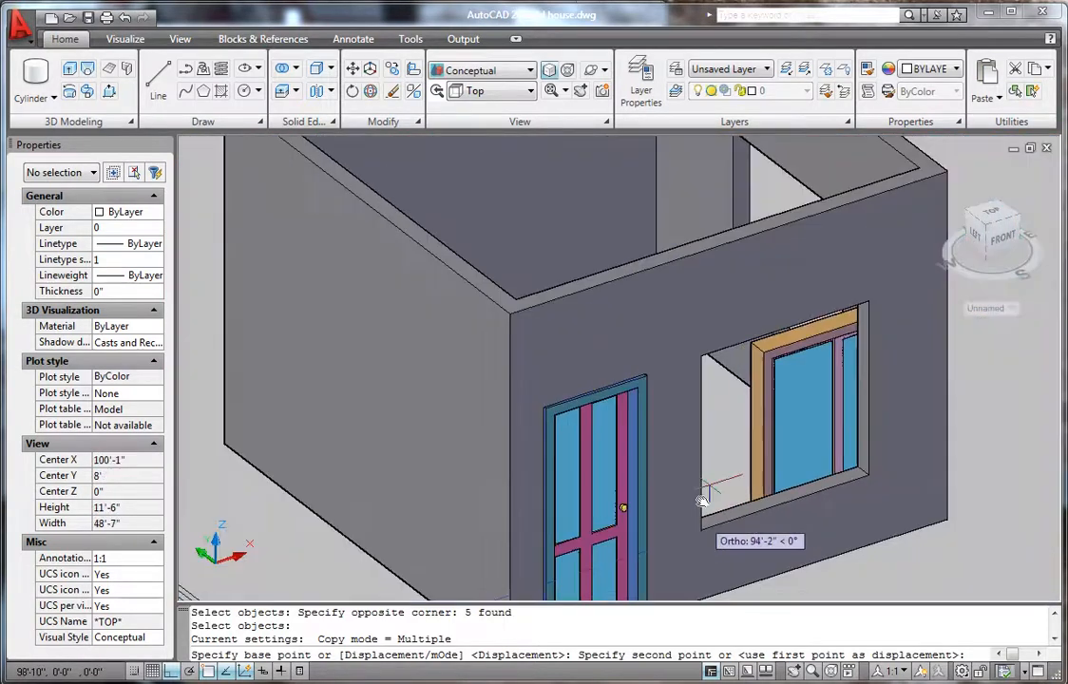
pyautogui.scroll(3, 684, 582)
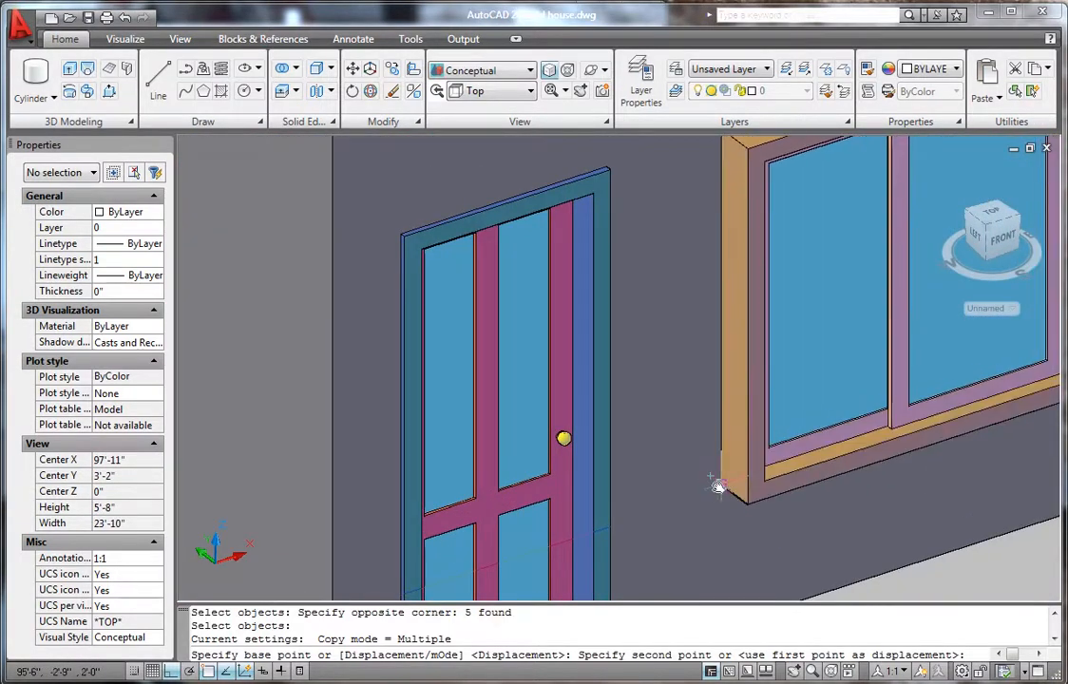
pyautogui.scroll(4, 719, 486)
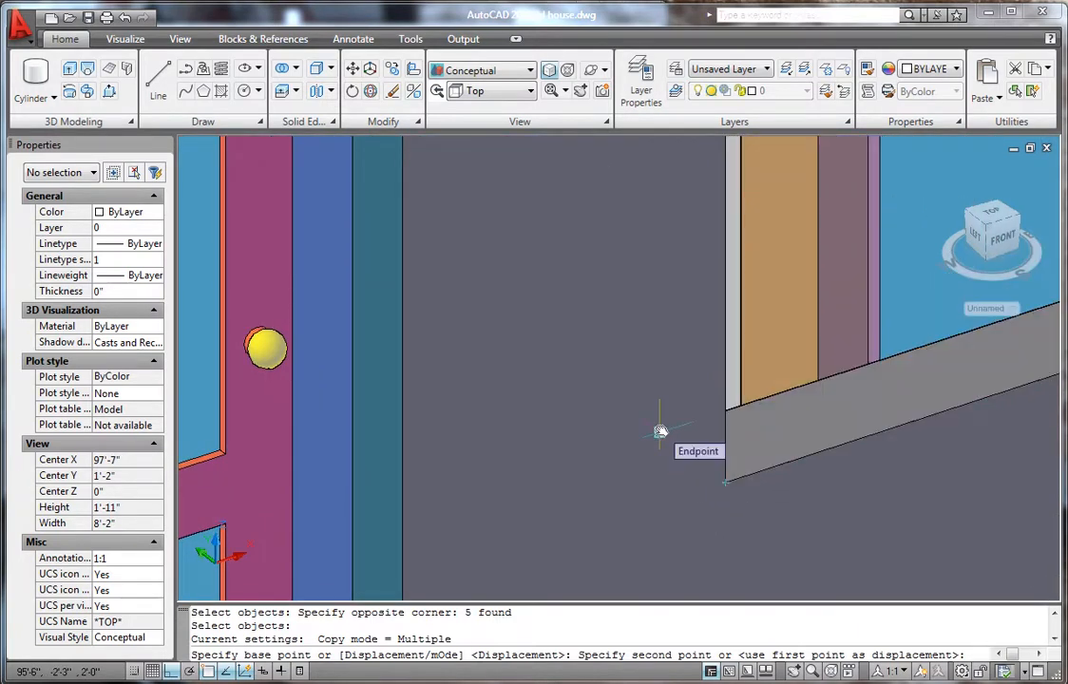
pyautogui.scroll(-10, 661, 430)
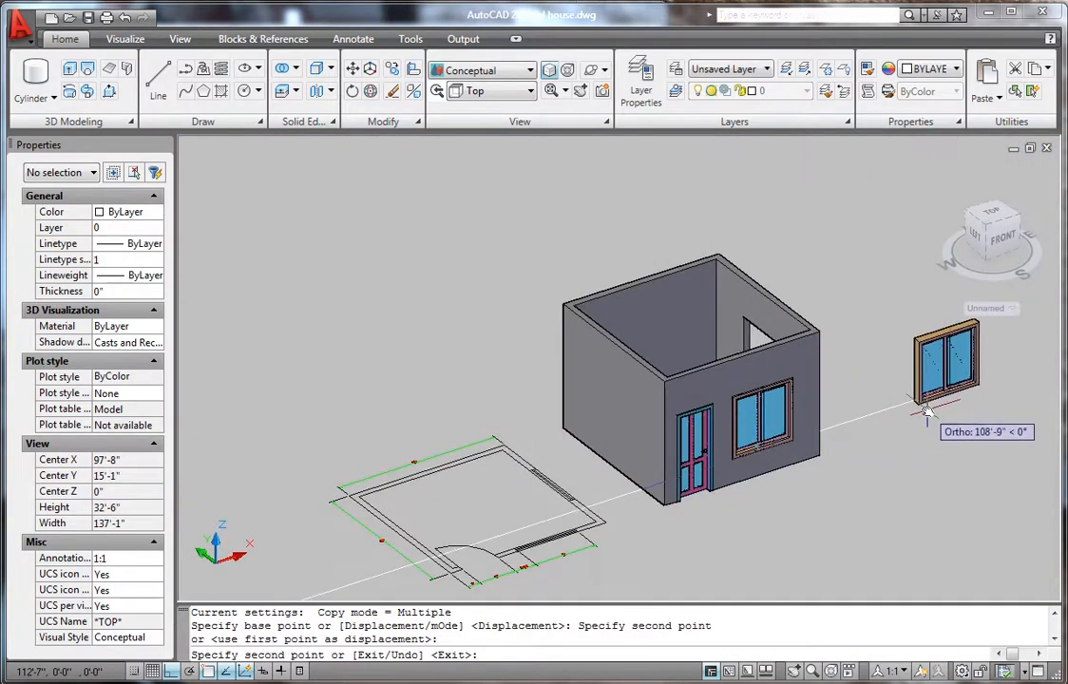
pyautogui.scroll(-4, 927, 418)
pyautogui.press('Escape')
pyautogui.scroll(-4, 772, 443)
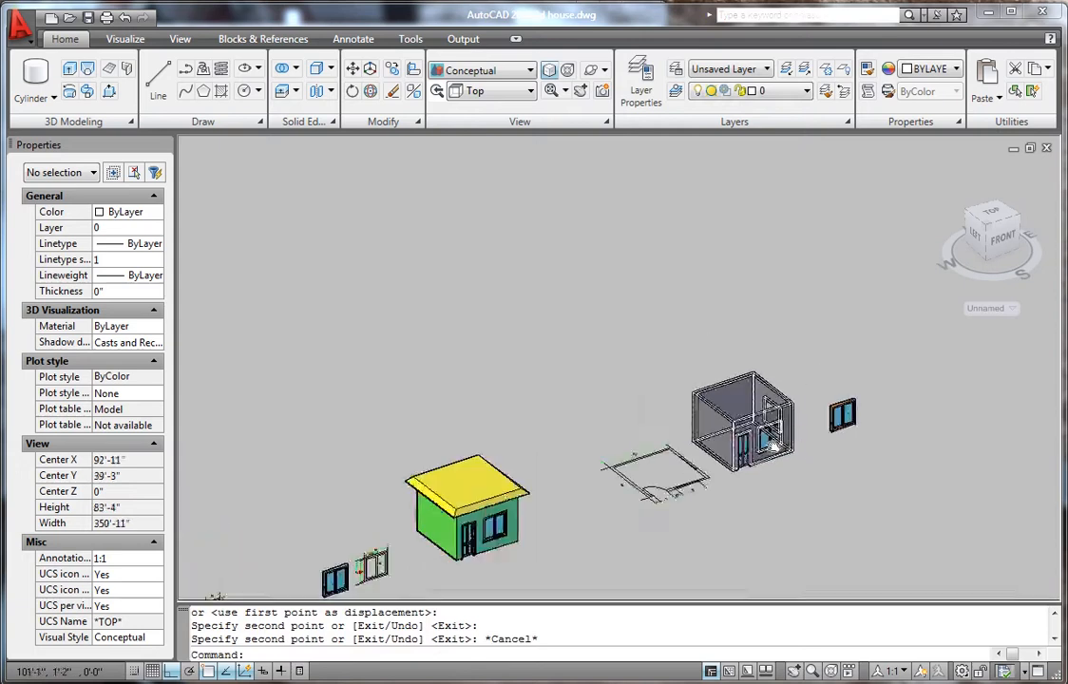
pyautogui.scroll(-1, 771, 442)
# - Orbit the view to the front-right and zoom in on the loose window beside the house
pyautogui.click(591, 70)
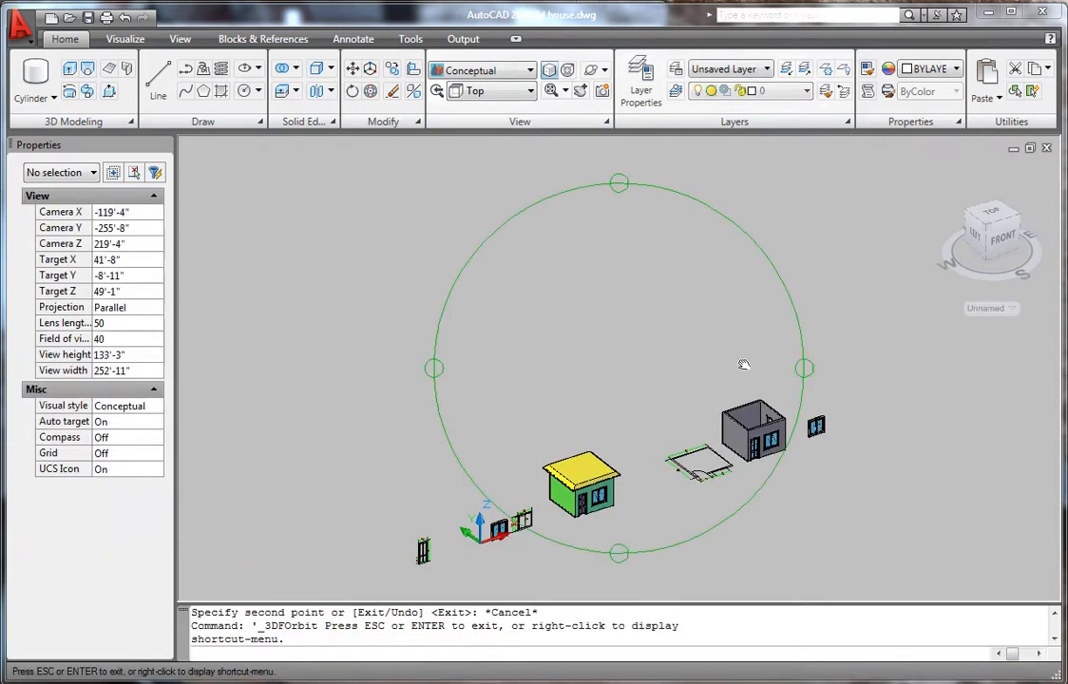
pyautogui.moveTo(744, 365); pyautogui.dragTo(668, 352)
pyautogui.scroll(-1, 568, 472)
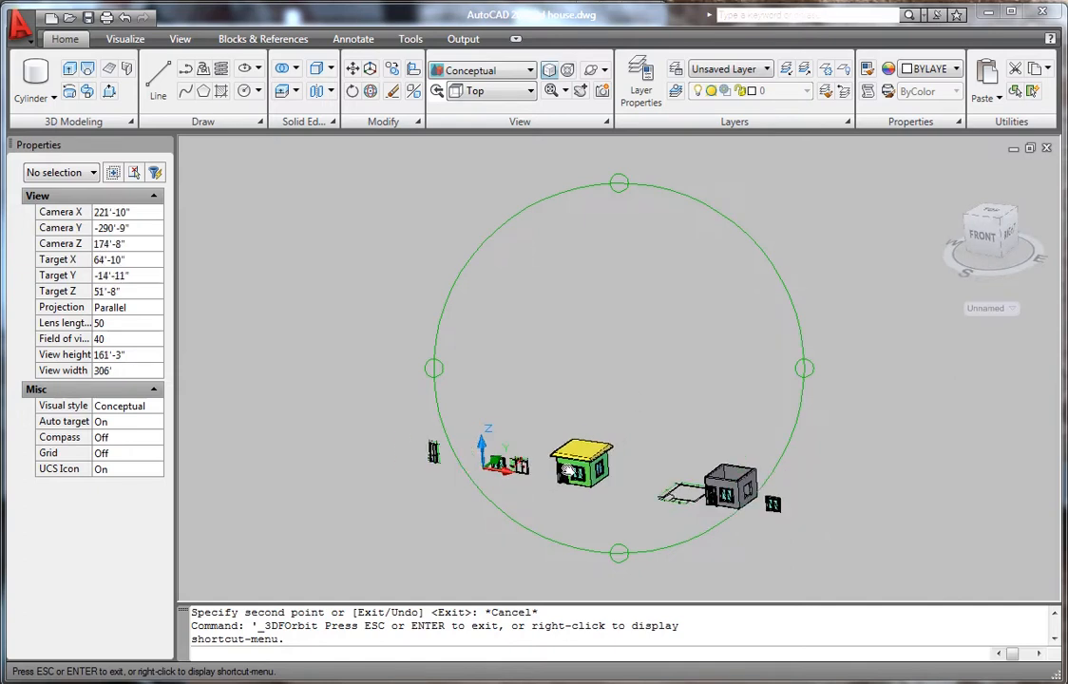
pyautogui.scroll(10, 814, 510)
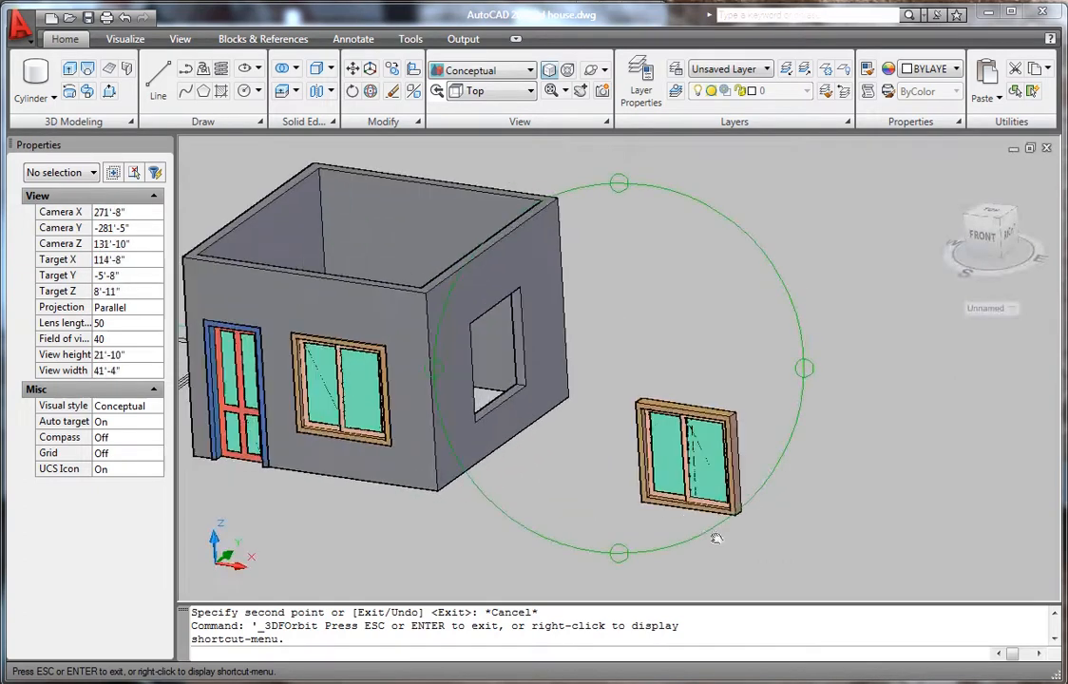
pyautogui.scroll(1, 793, 377)
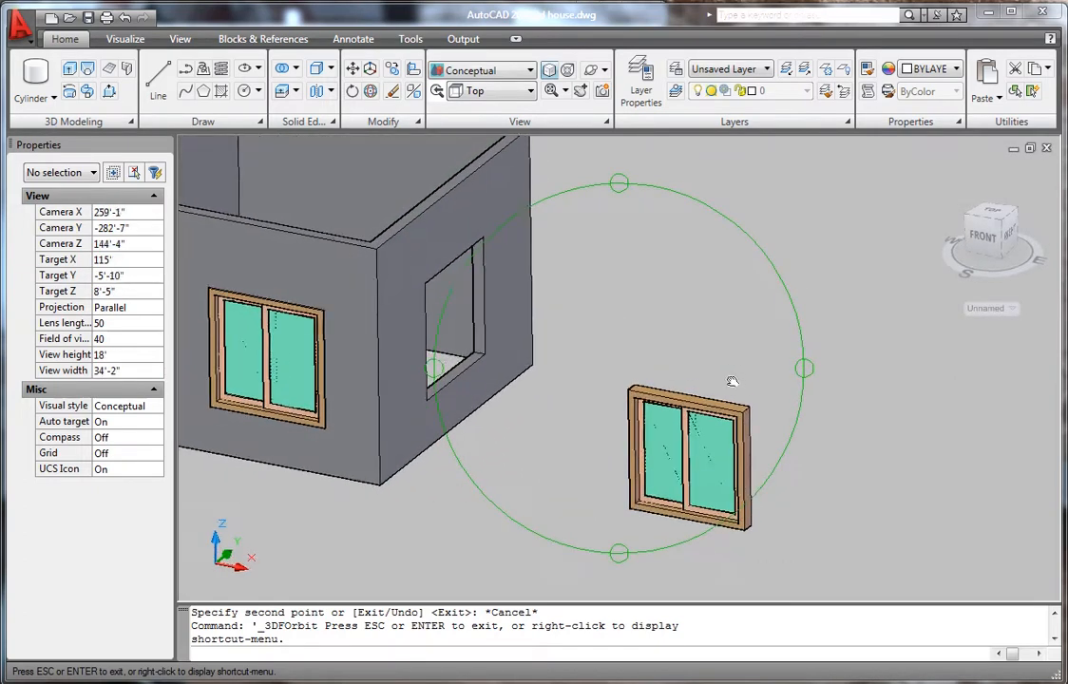
pyautogui.press('Escape')
pyautogui.scroll(3, 746, 546)
pyautogui.scroll(-4, 699, 480)
pyautogui.scroll(3, 665, 373)
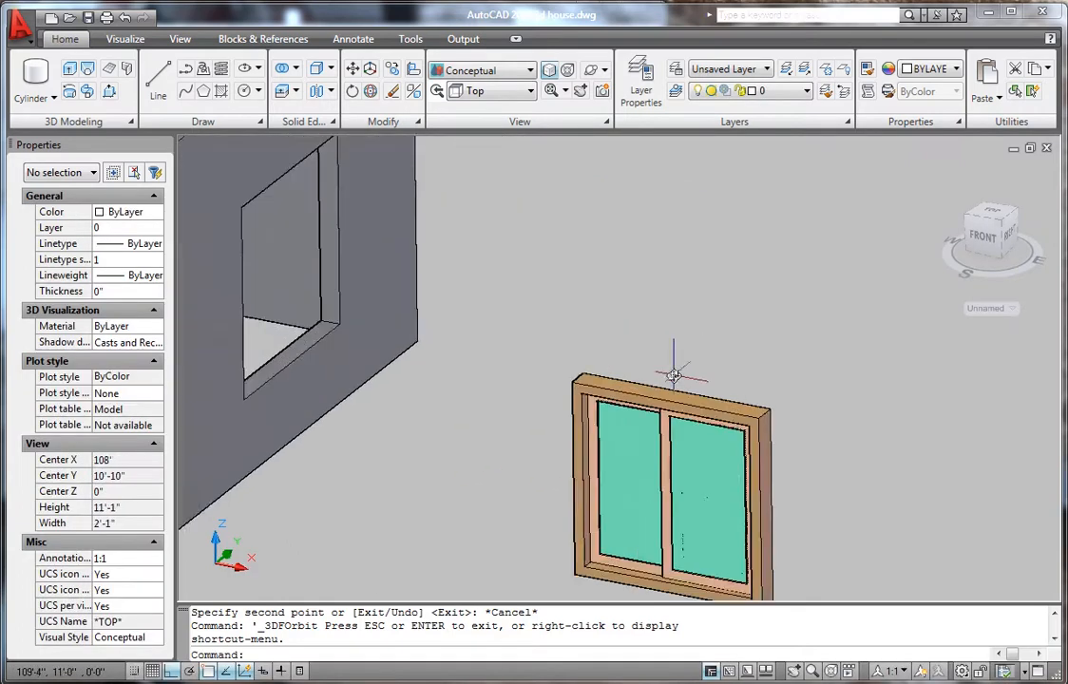
pyautogui.scroll(-4, 630, 344)
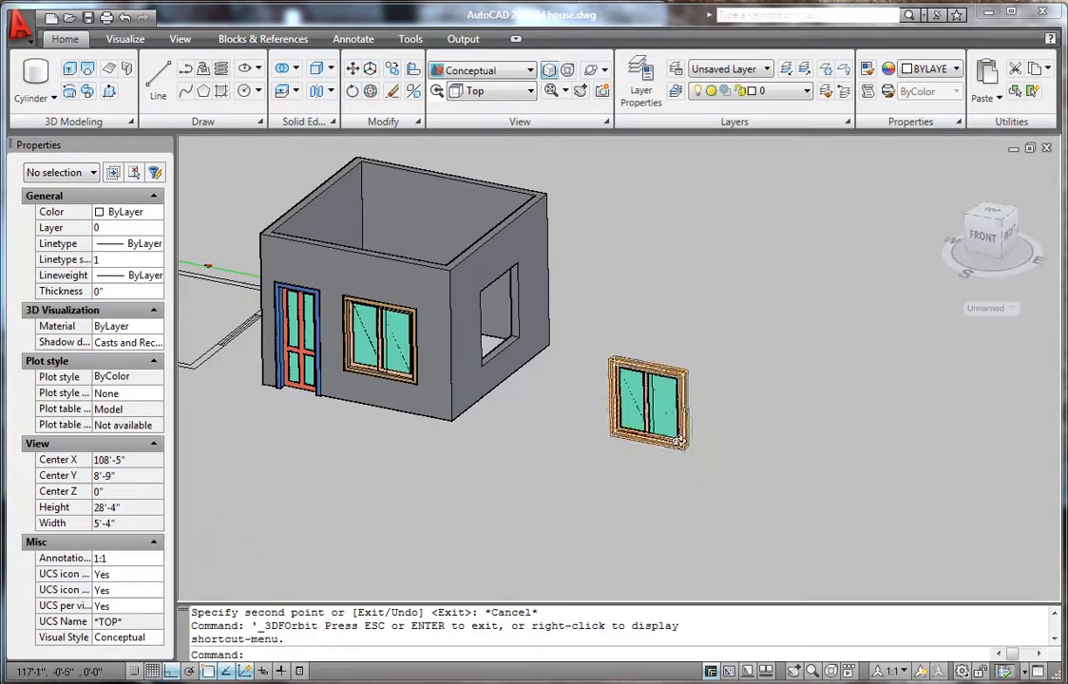
pyautogui.scroll(3, 618, 371)
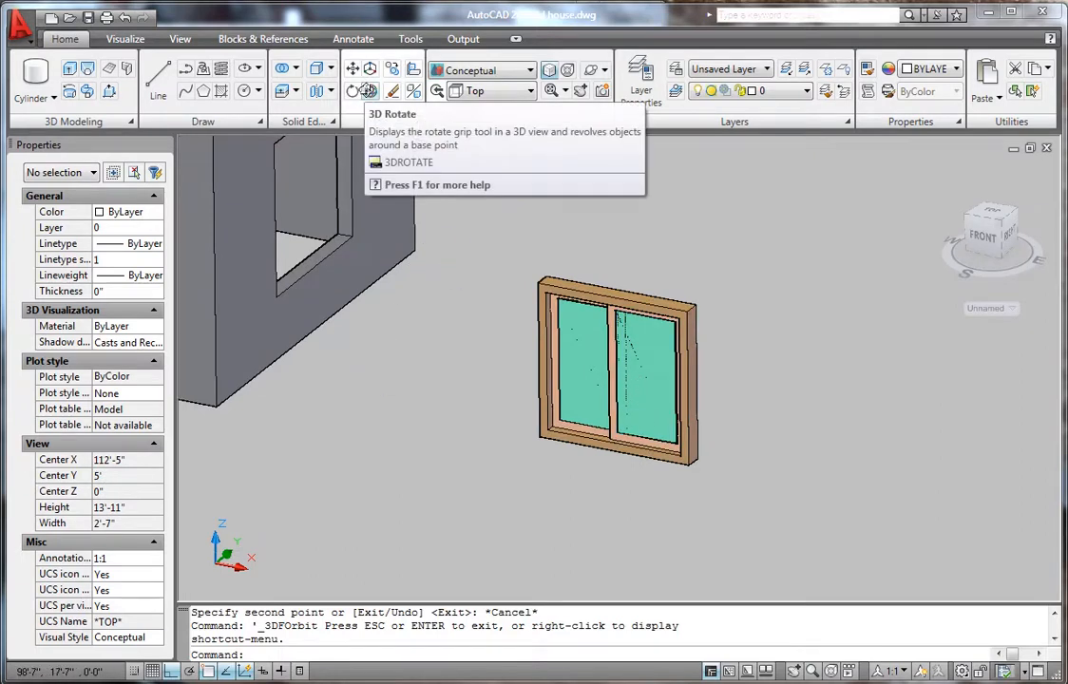
# - Rotate the loose window 90° about its vertical axis with 3DROTATE, then select all its parts
pyautogui.click(370, 90)
pyautogui.click(720, 501)
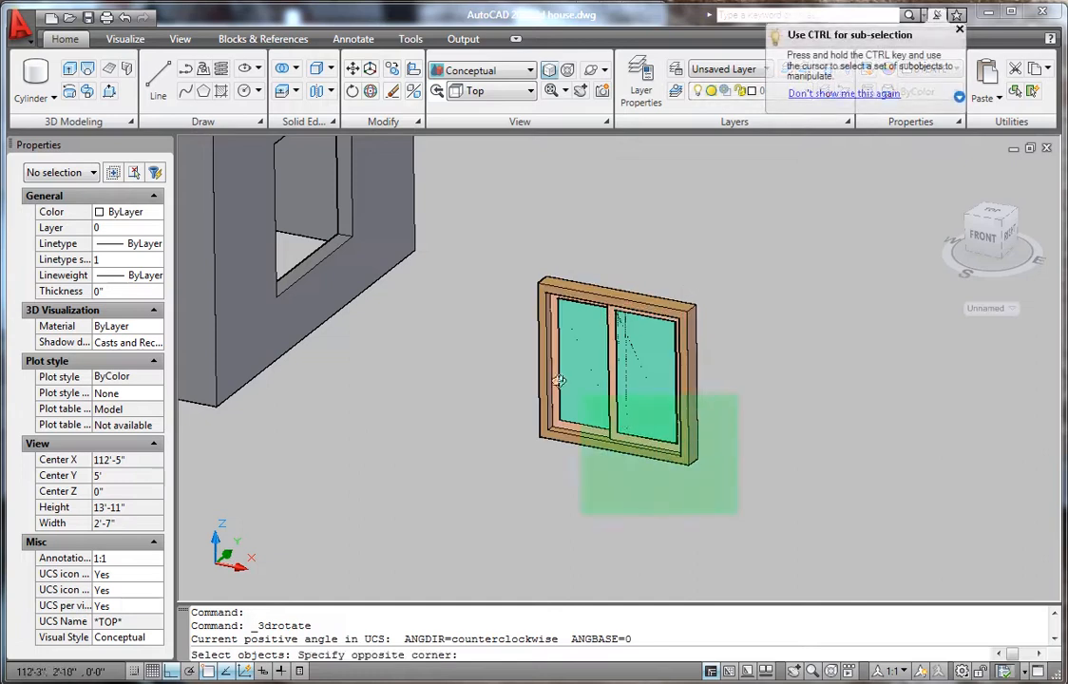
pyautogui.click(494, 279)
pyautogui.press('Return')
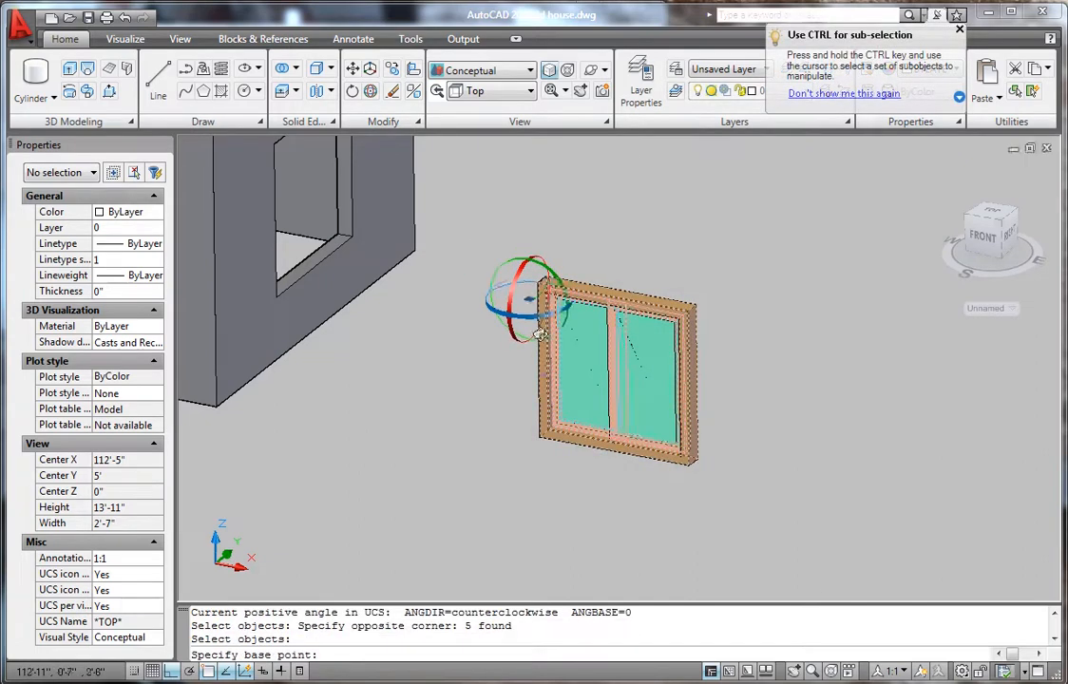
pyautogui.scroll(3, 513, 445)
pyautogui.click(557, 428)
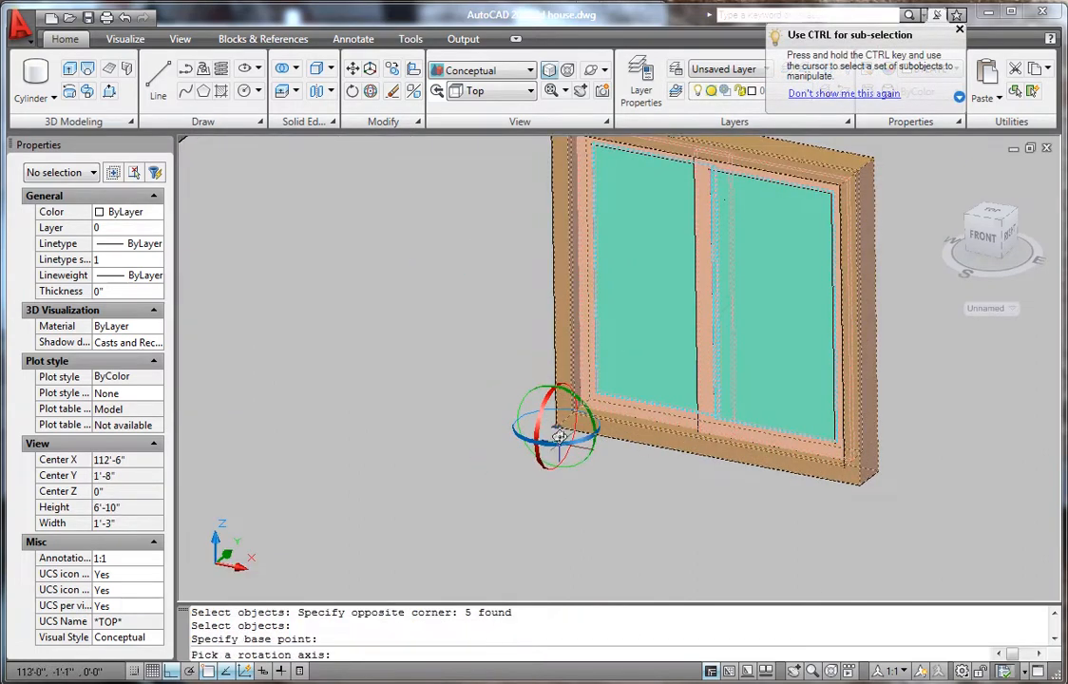
pyautogui.click(554, 443)
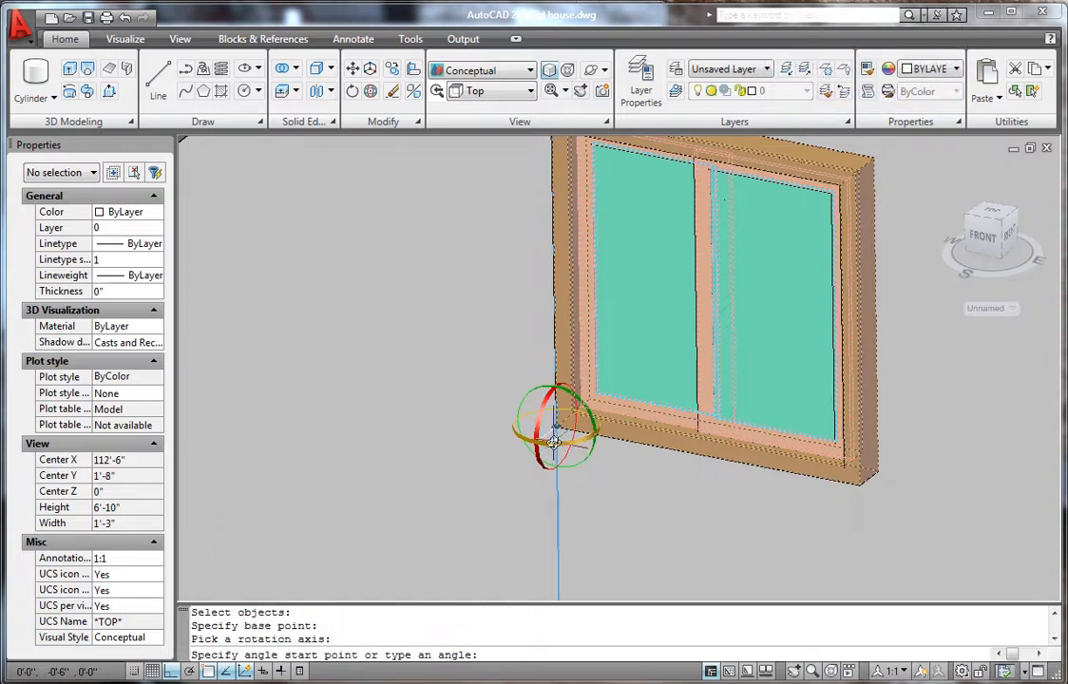
pyautogui.write('9')
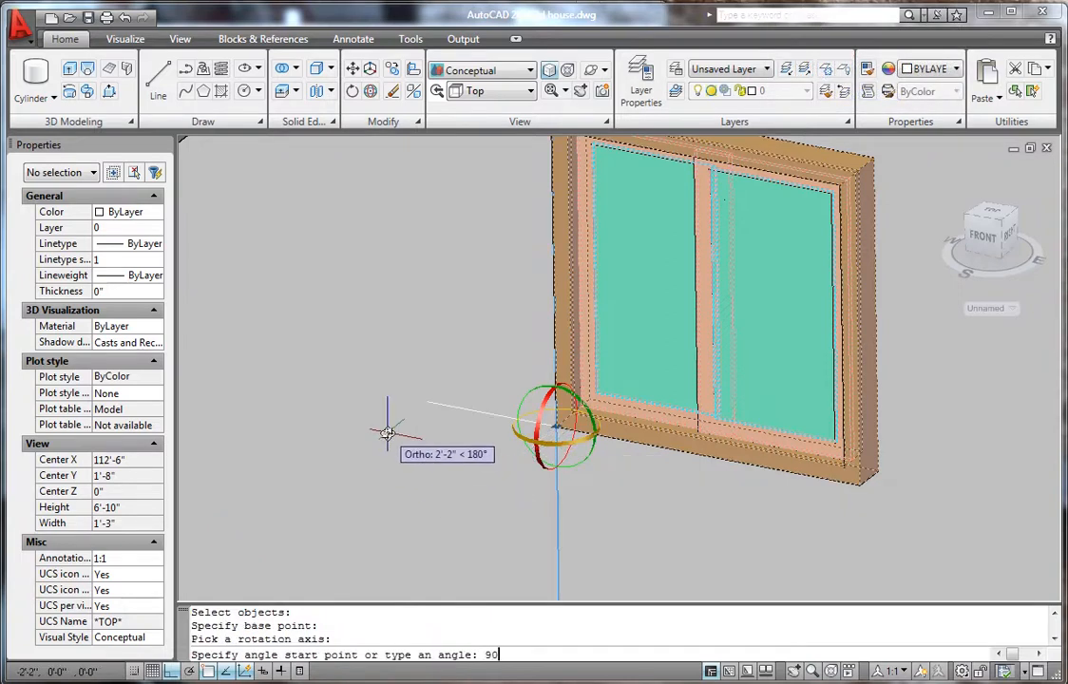
pyautogui.write('0')
pyautogui.press('Return')
pyautogui.scroll(-6, 610, 419)
pyautogui.scroll(3, 711, 325)
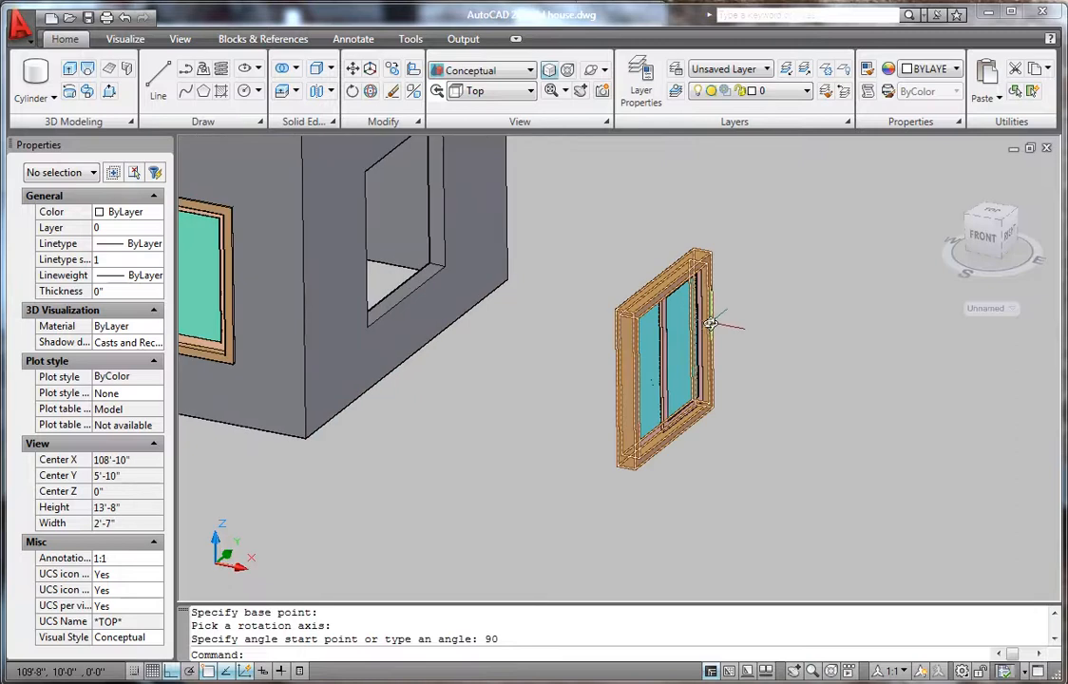
pyautogui.click(593, 196)
pyautogui.click(759, 499)
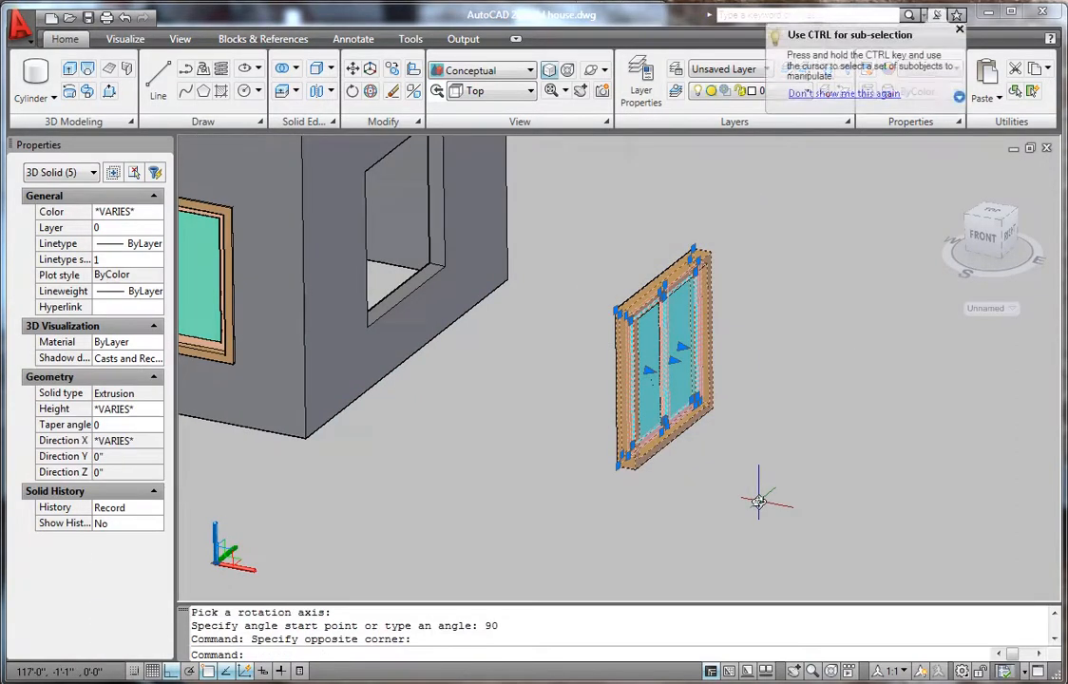
# - Move the rotated window by its bottom corner into the side-wall opening
pyautogui.write('m')
pyautogui.press('Return')
pyautogui.scroll(5, 651, 490)
pyautogui.click(546, 412)
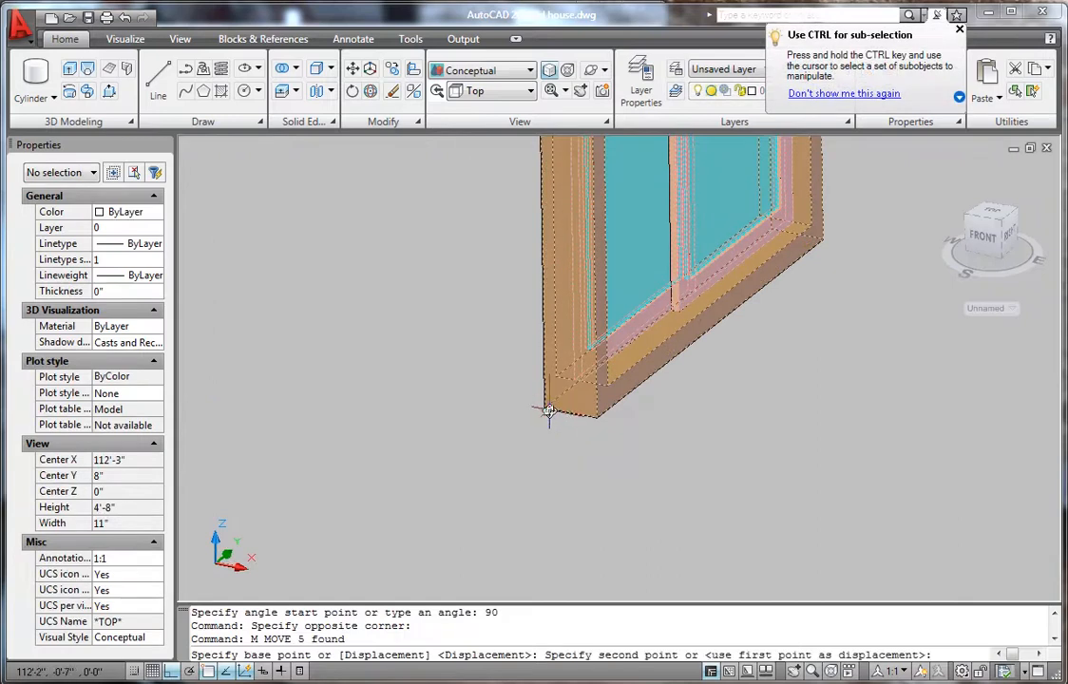
pyautogui.scroll(-6, 546, 413)
pyautogui.scroll(-3, 686, 423)
pyautogui.scroll(6, 525, 306)
pyautogui.scroll(2, 644, 512)
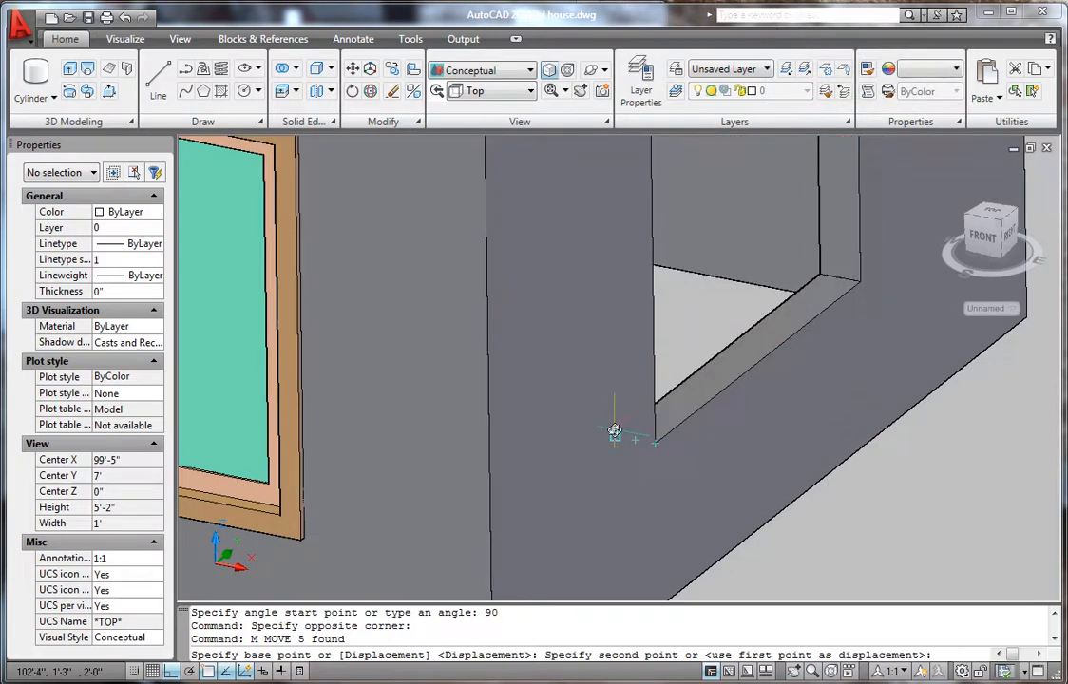
pyautogui.click(613, 435)
pyautogui.scroll(-6, 595, 488)
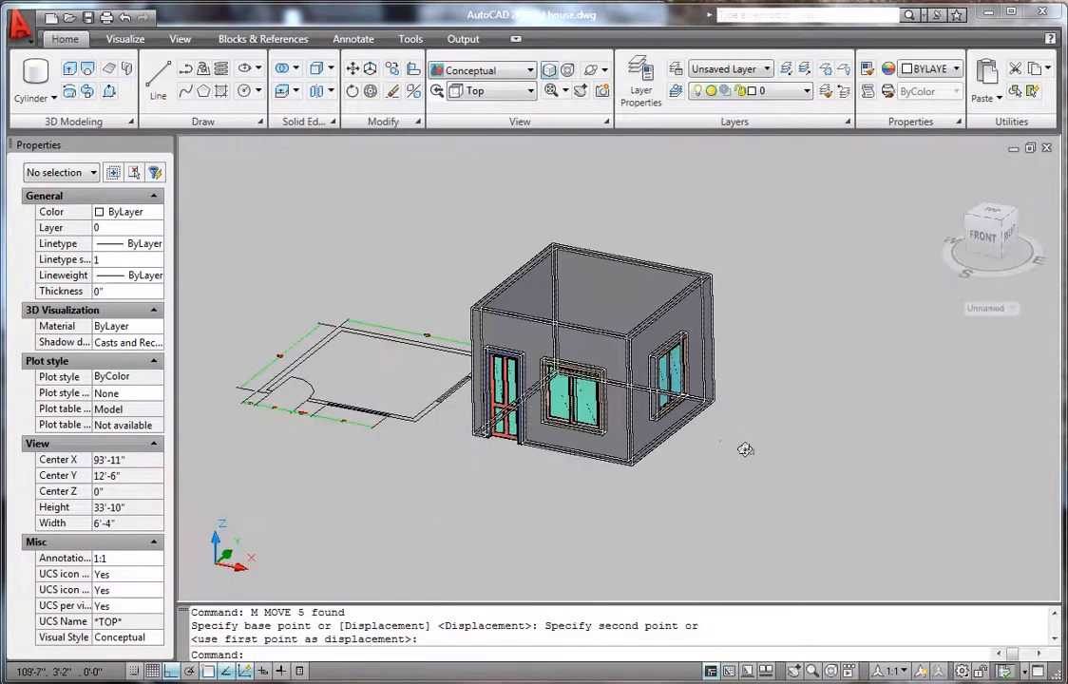
pyautogui.scroll(2, 745, 326)
pyautogui.scroll(-8, 751, 327)
pyautogui.scroll(6, 635, 365)
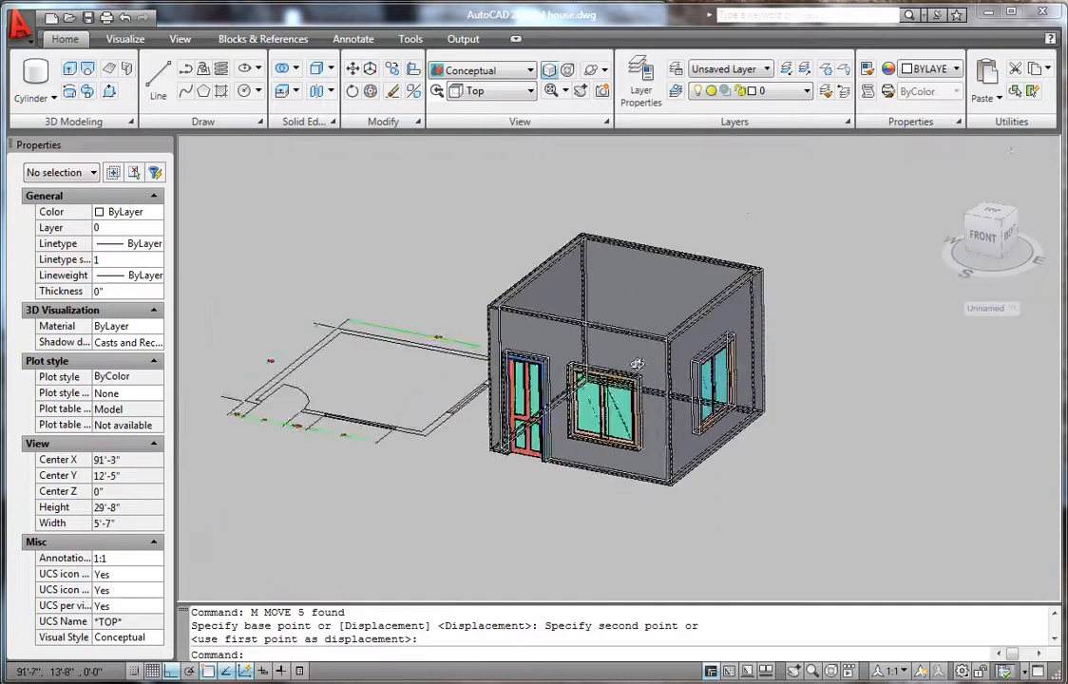
pyautogui.scroll(-4, 639, 366)
pyautogui.scroll(2, 670, 380)
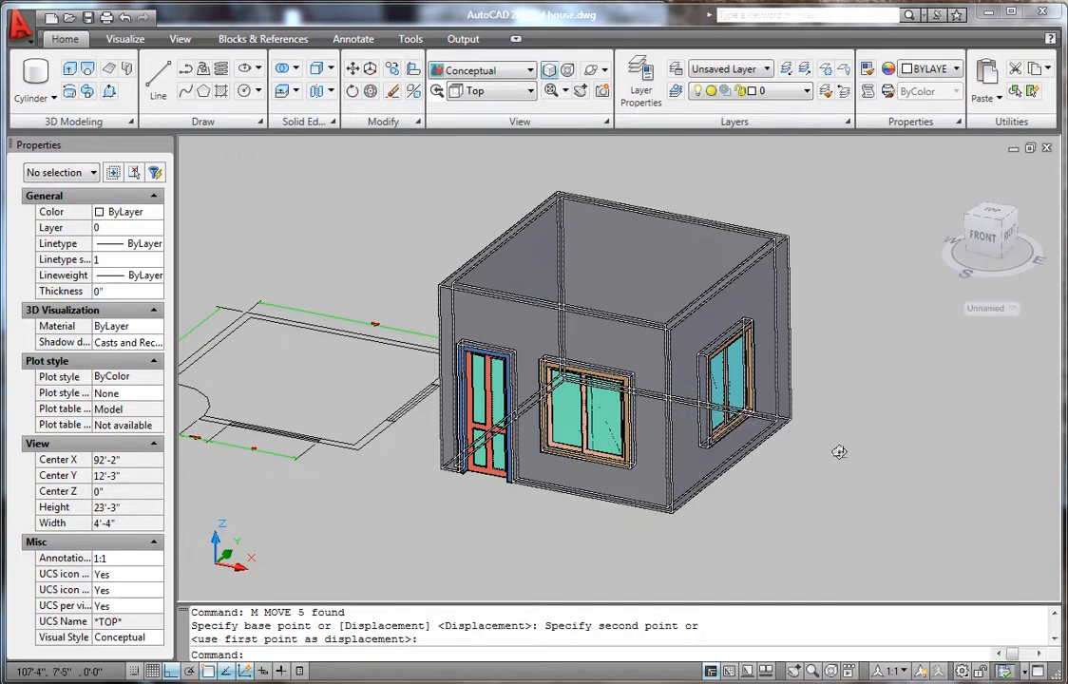
pyautogui.scroll(-3, 833, 507)
# - Set the house walls' colour to Green in the Properties palette
pyautogui.click(836, 514)
pyautogui.click(776, 556)
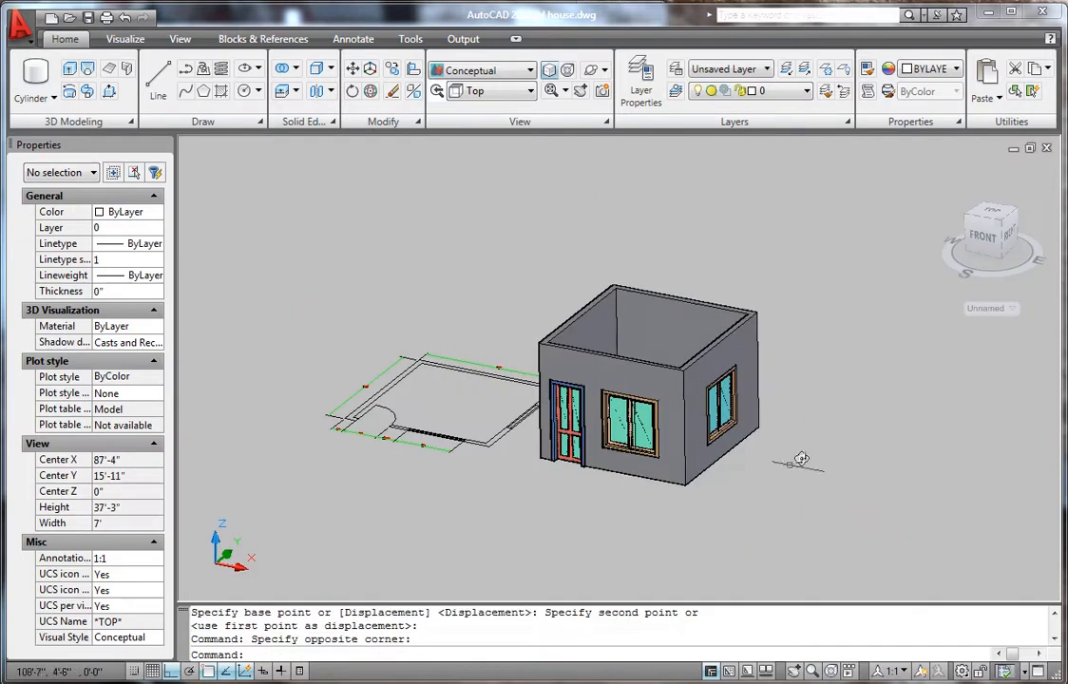
pyautogui.scroll(2, 813, 449)
pyautogui.click(720, 291)
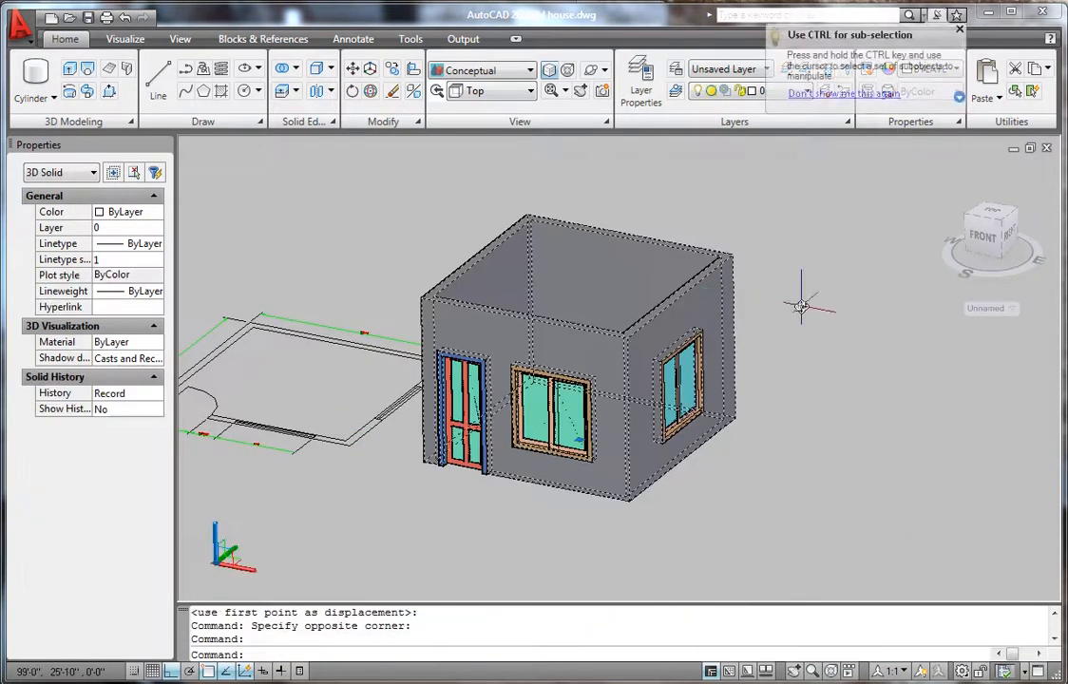
pyautogui.click(130, 211)
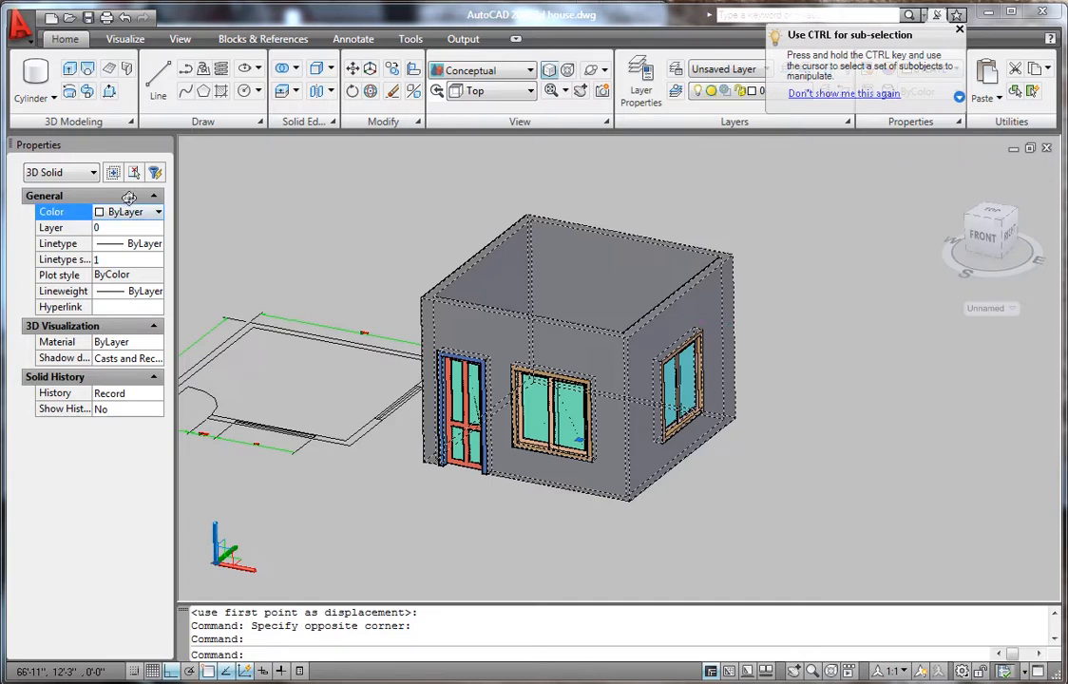
pyautogui.click(128, 211)
pyautogui.click(122, 276)
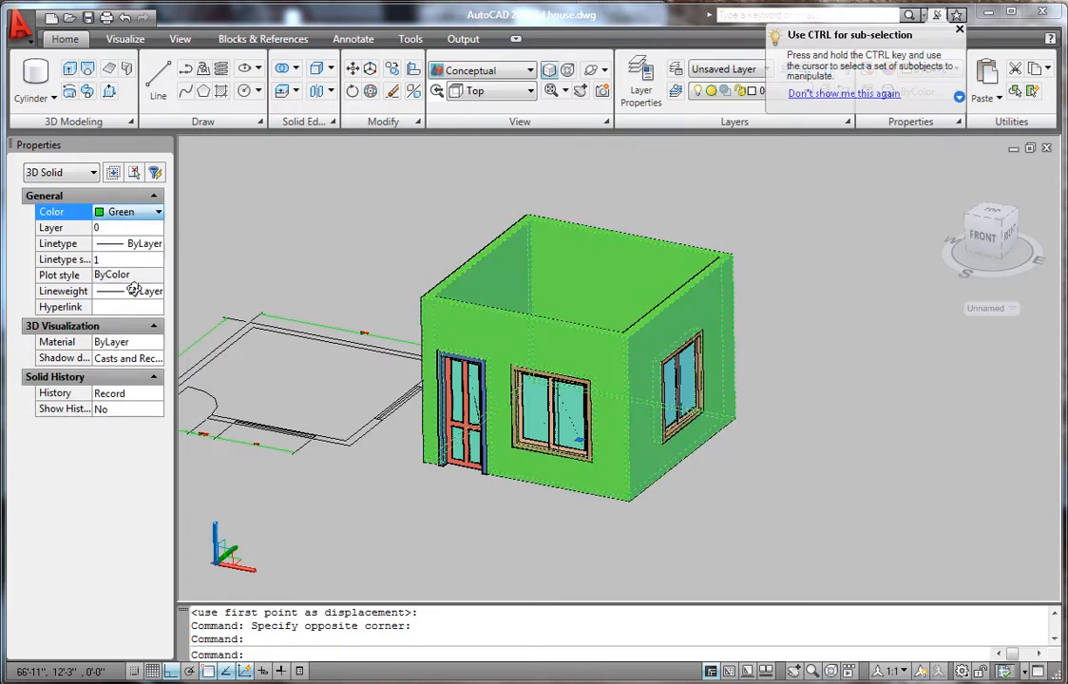
pyautogui.press('Escape')
pyautogui.press('Escape')
pyautogui.press('Escape')
# - Review the command history with F2 and redo the last property change
pyautogui.scroll(-2, 781, 421)
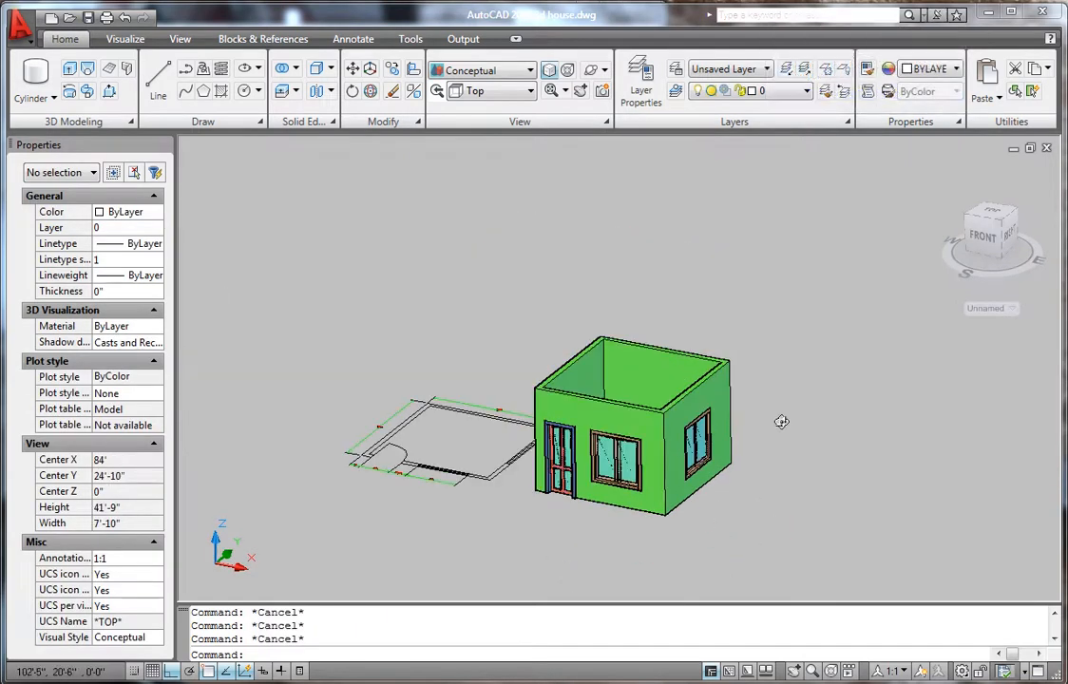
pyautogui.scroll(3, 793, 424)
pyautogui.scroll(-2, 789, 475)
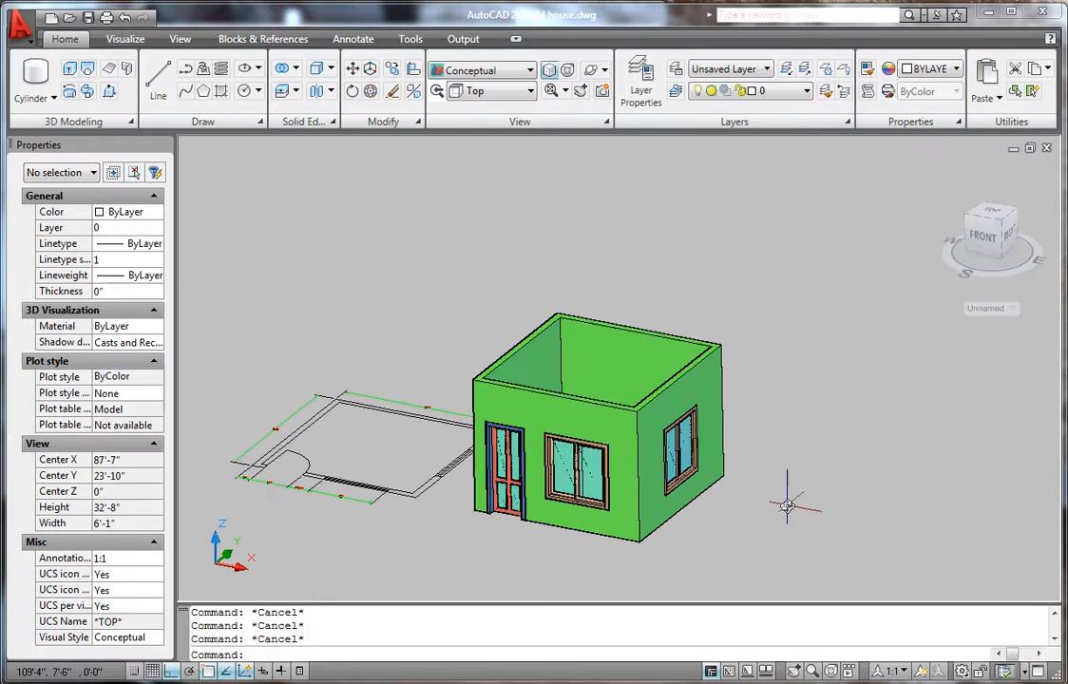
pyautogui.press('F2')
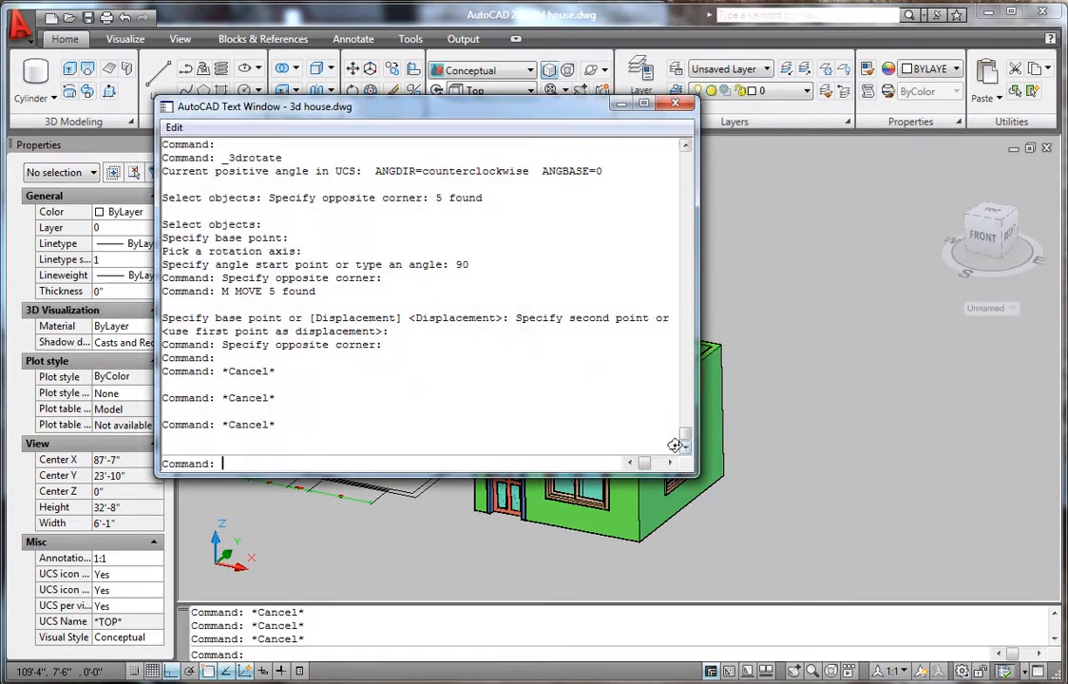
pyautogui.press('F2')
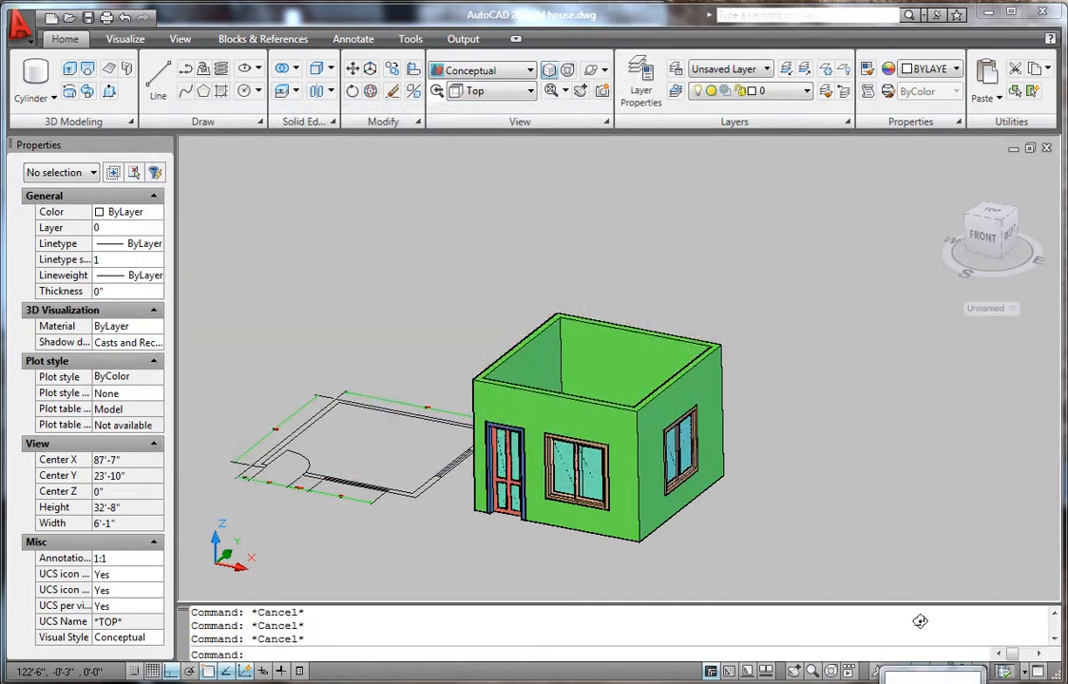
pyautogui.hotkey('ctrl', 'y')
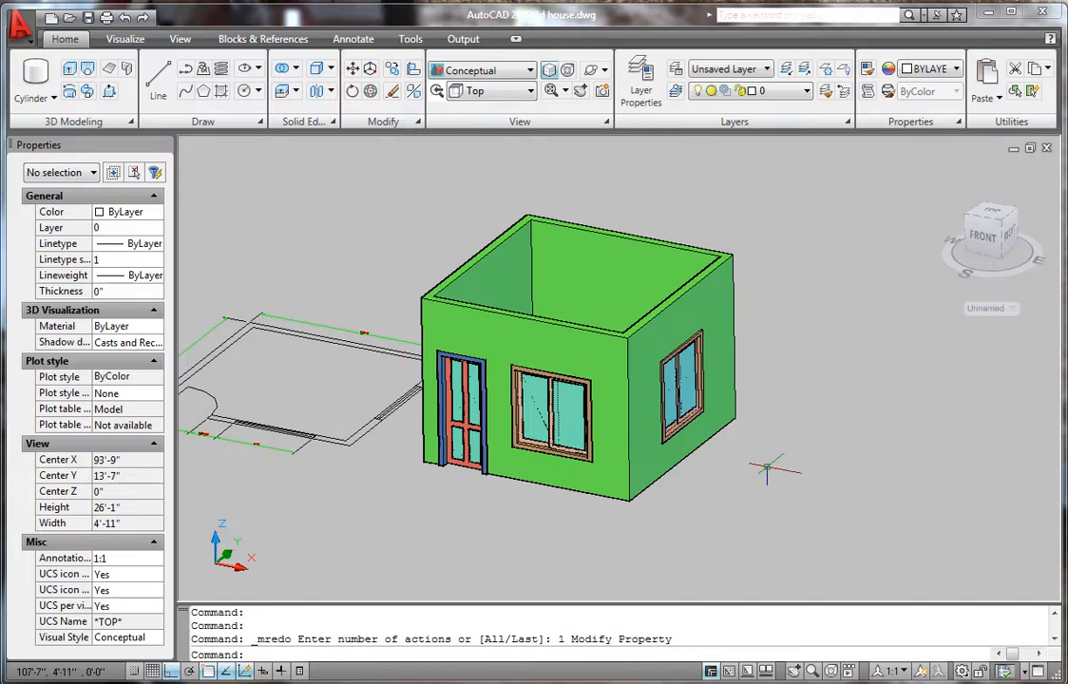
# - Switch to the Top preset view
pyautogui.click(492, 90)
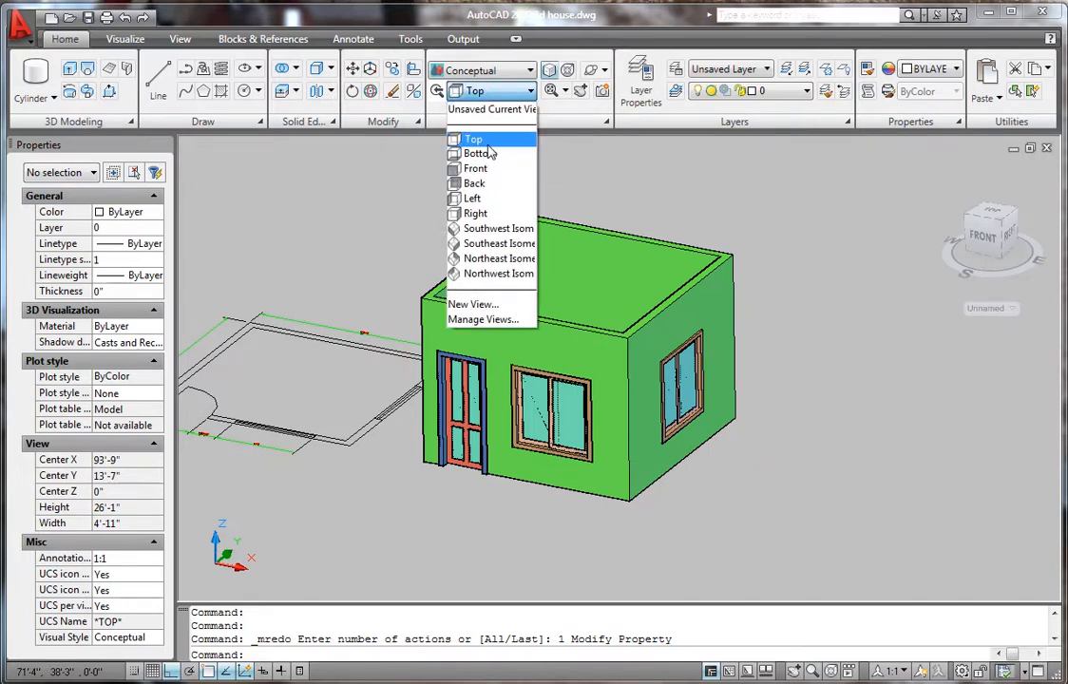
pyautogui.click(475, 140)
pyautogui.scroll(-2, 489, 389)
pyautogui.scroll(3, 819, 406)
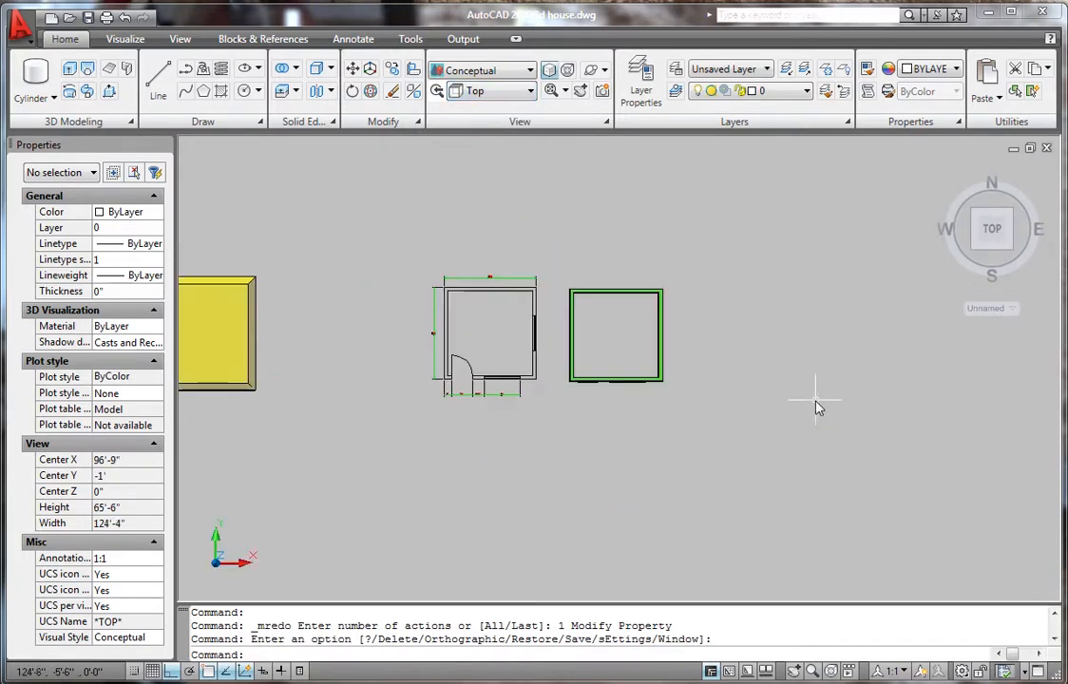
# - Draw a 16' by 16' square rectangle to the right of the house
pyautogui.press('Return')
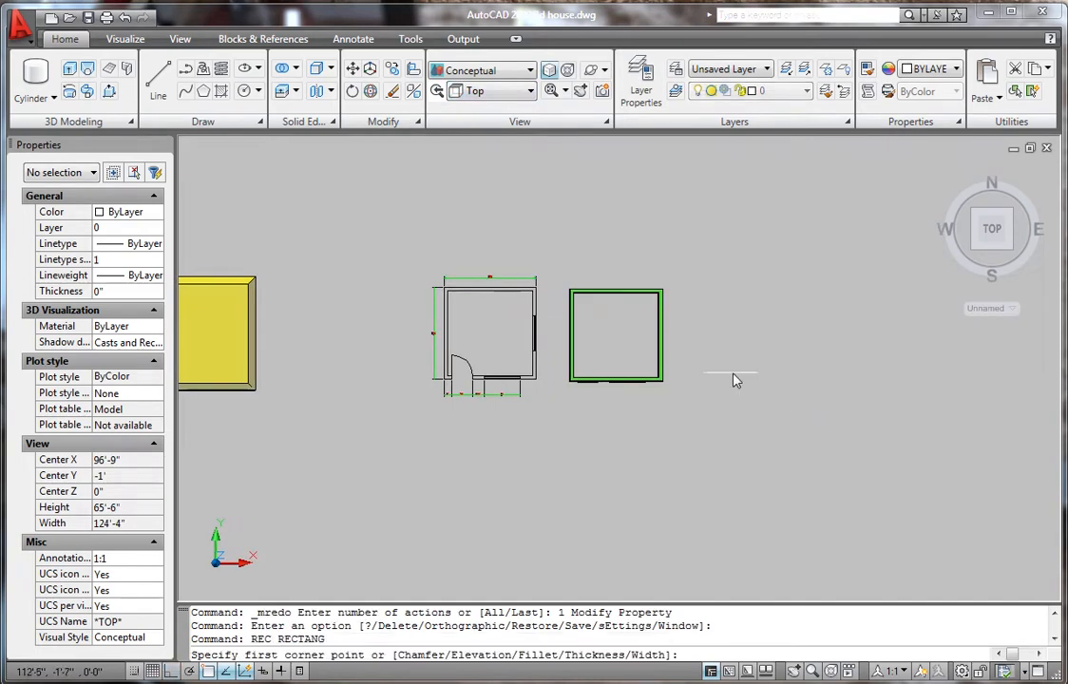
pyautogui.click(725, 381)
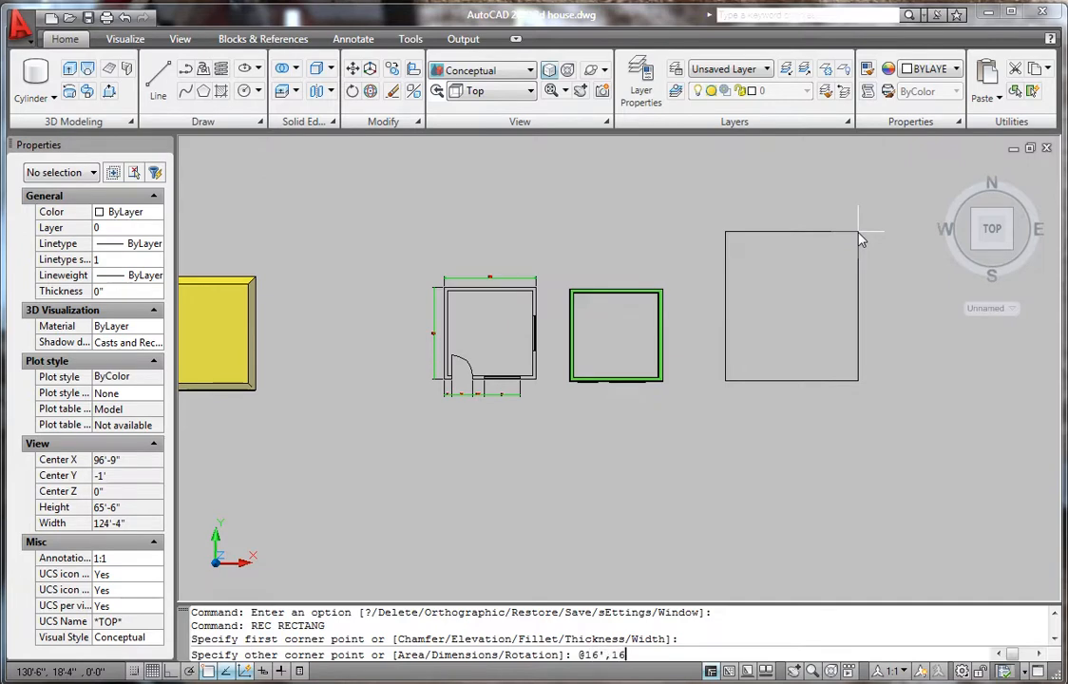
pyautogui.press('Return')
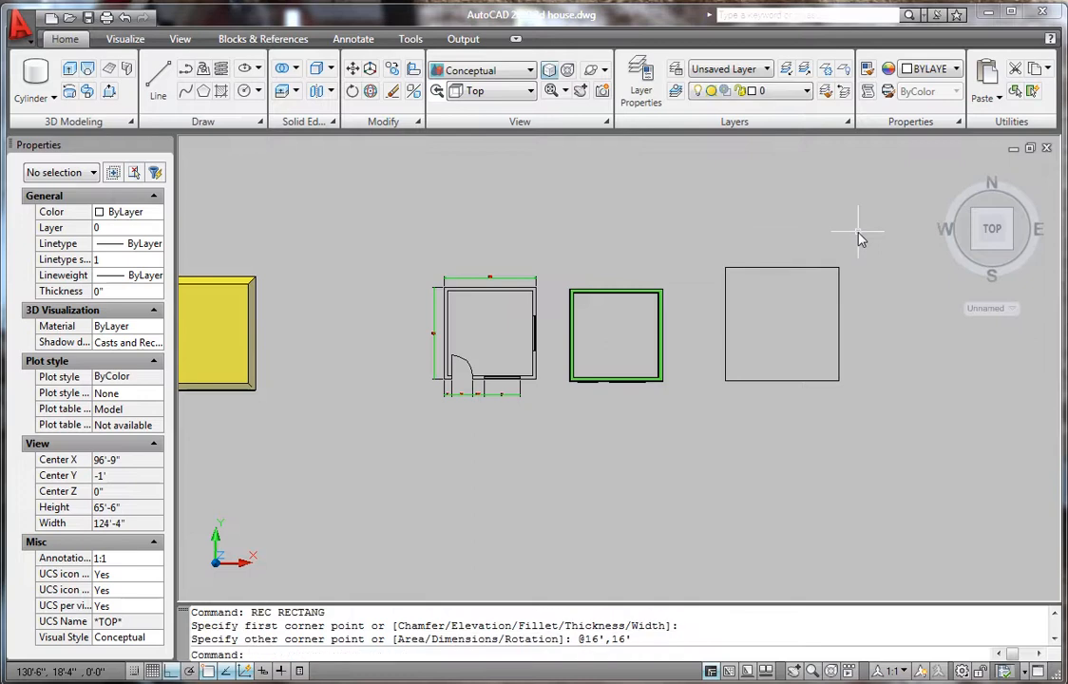
pyautogui.scroll(3, 803, 328)
pyautogui.scroll(-2, 725, 333)
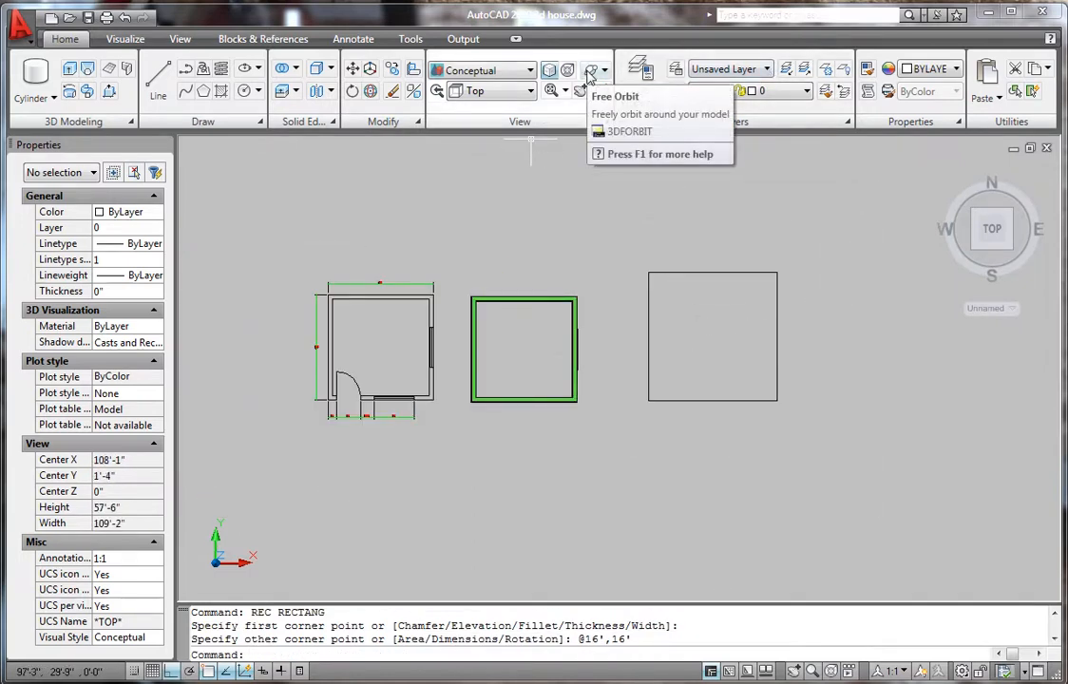
pyautogui.scroll(2, 787, 319)
pyautogui.scroll(2, 785, 318)
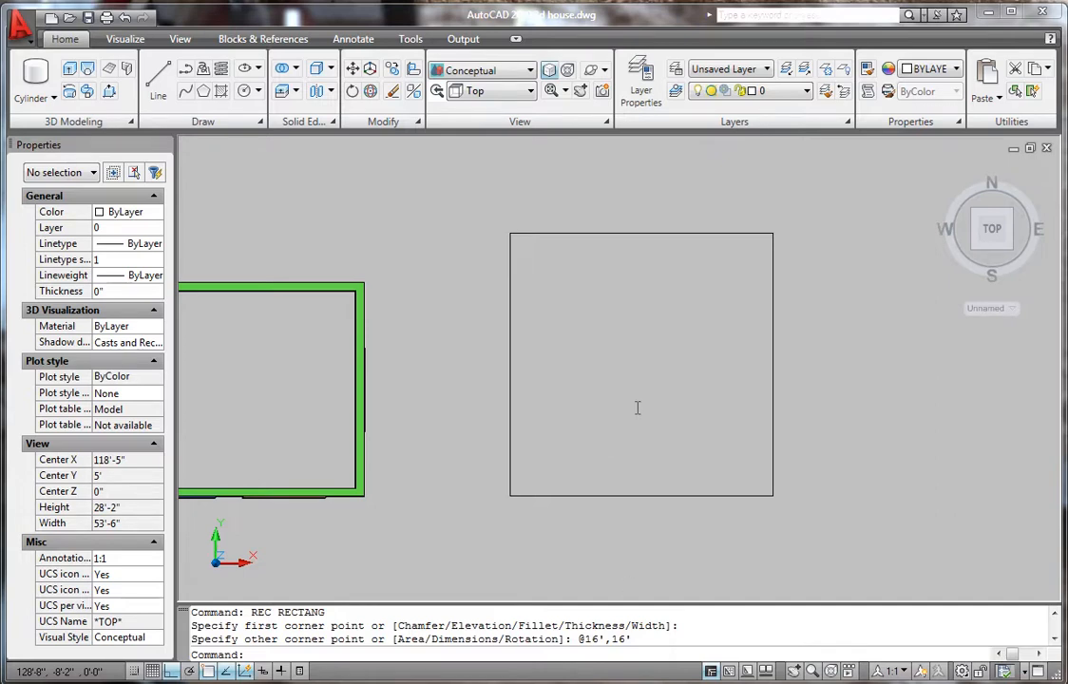
pyautogui.scroll(-3, 599, 423)
pyautogui.scroll(2, 609, 409)
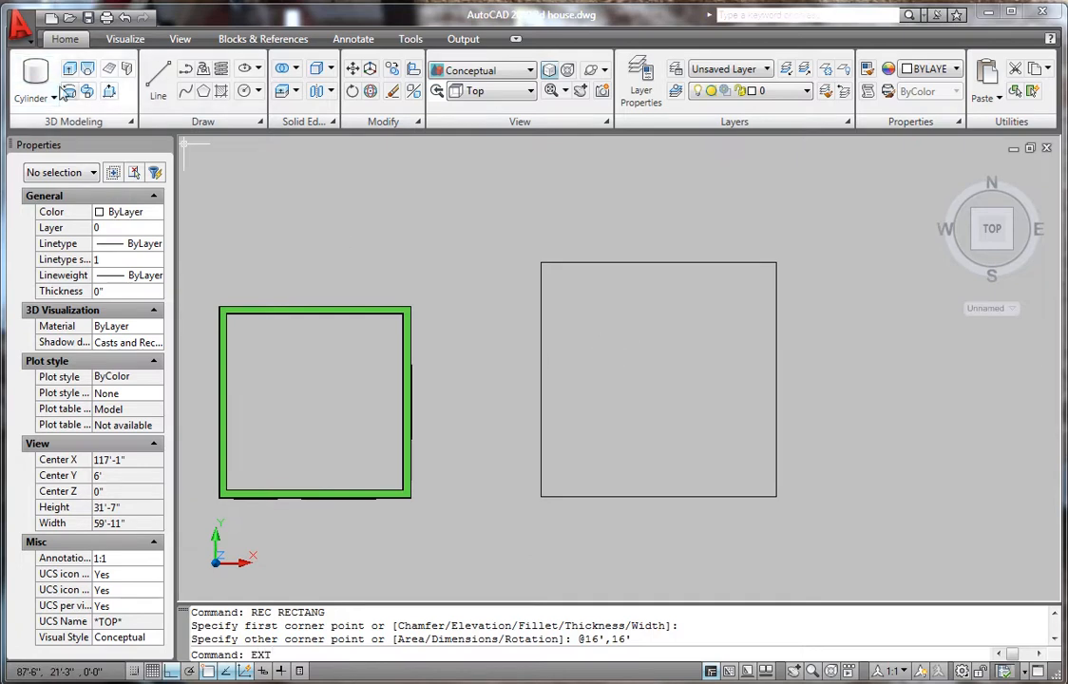
# - Start EXTRUDE and select the new 16' square as the shape to extrude
pyautogui.press('Return')
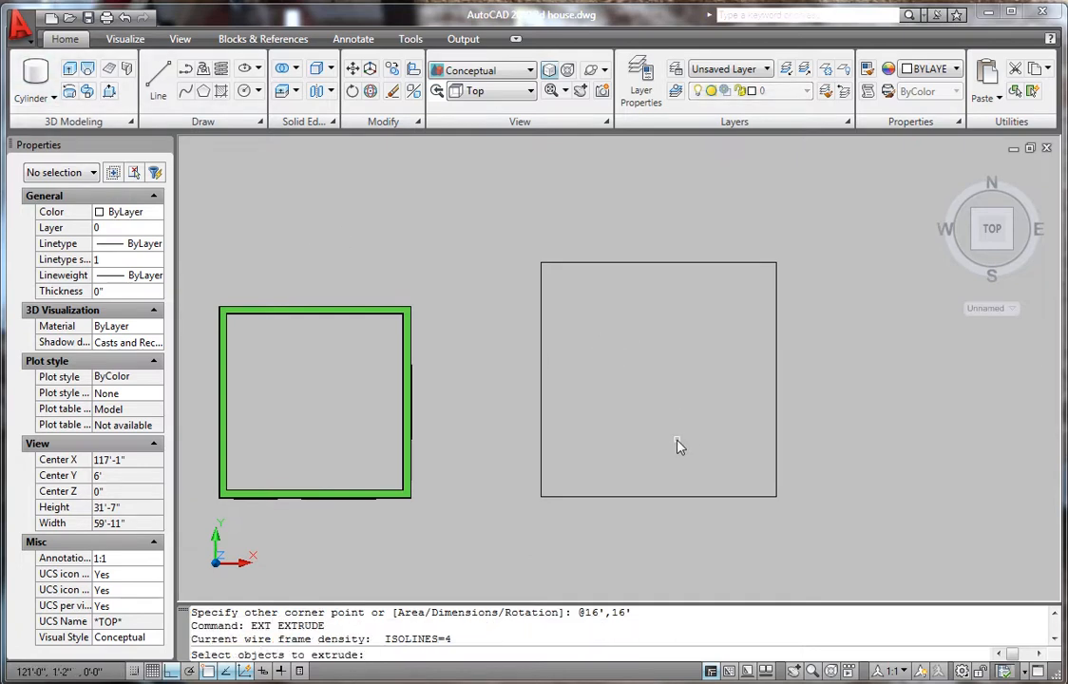
pyautogui.click(657, 496)
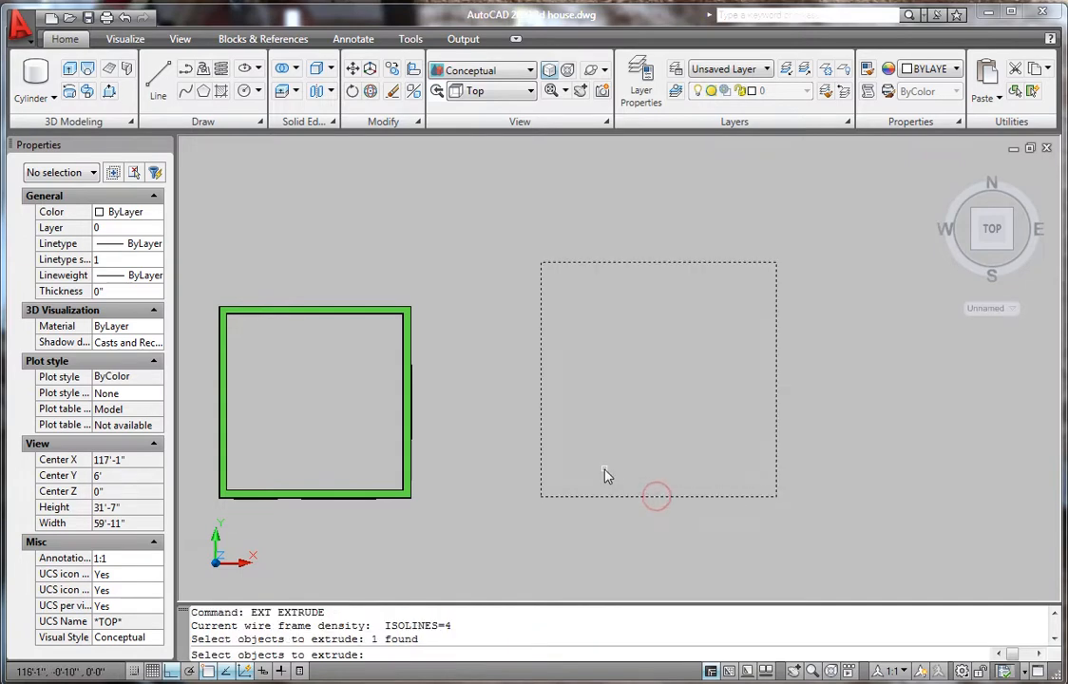
pyautogui.press('Return')
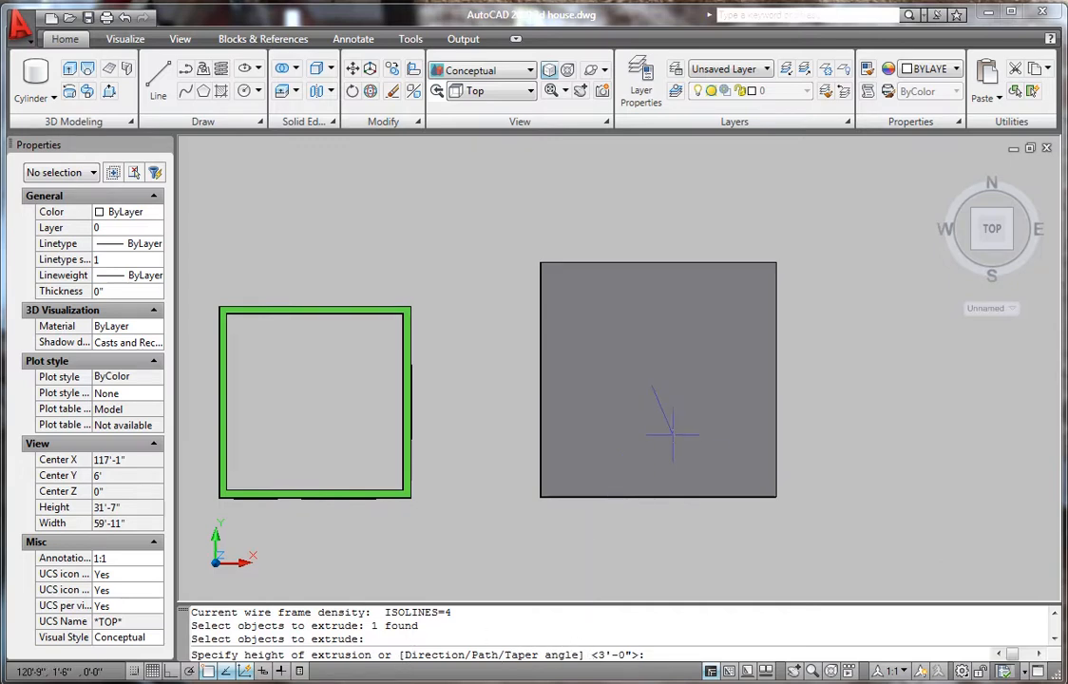
# - Extrude the square 1' high with a 45° taper, then orbit into a 3D view
pyautogui.press('Return')
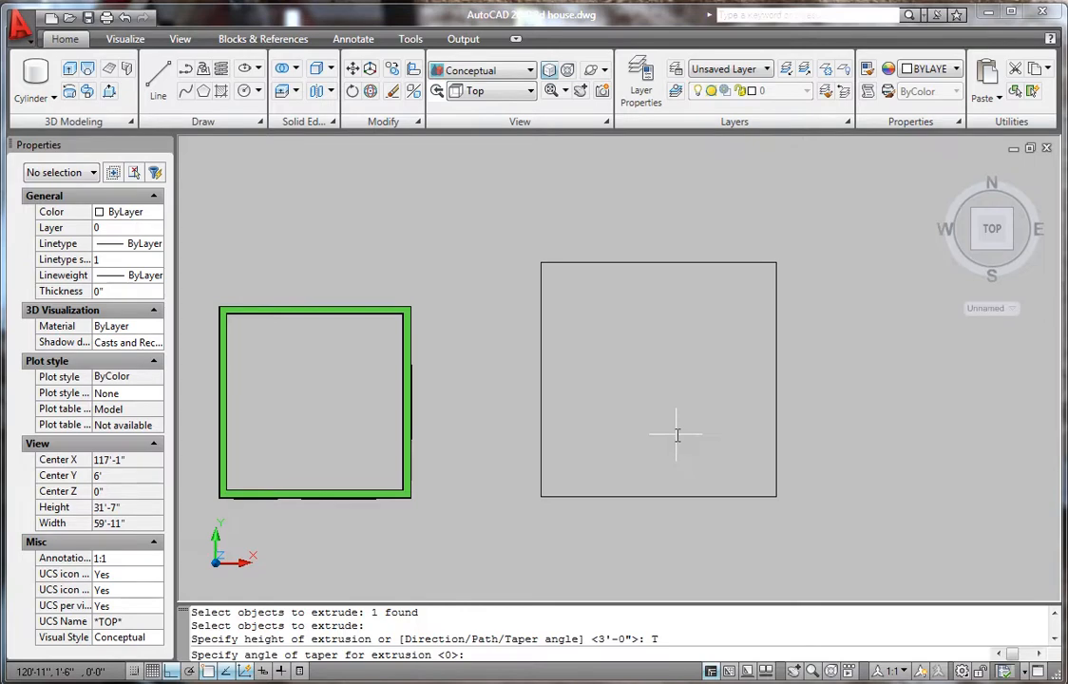
pyautogui.press('Return')
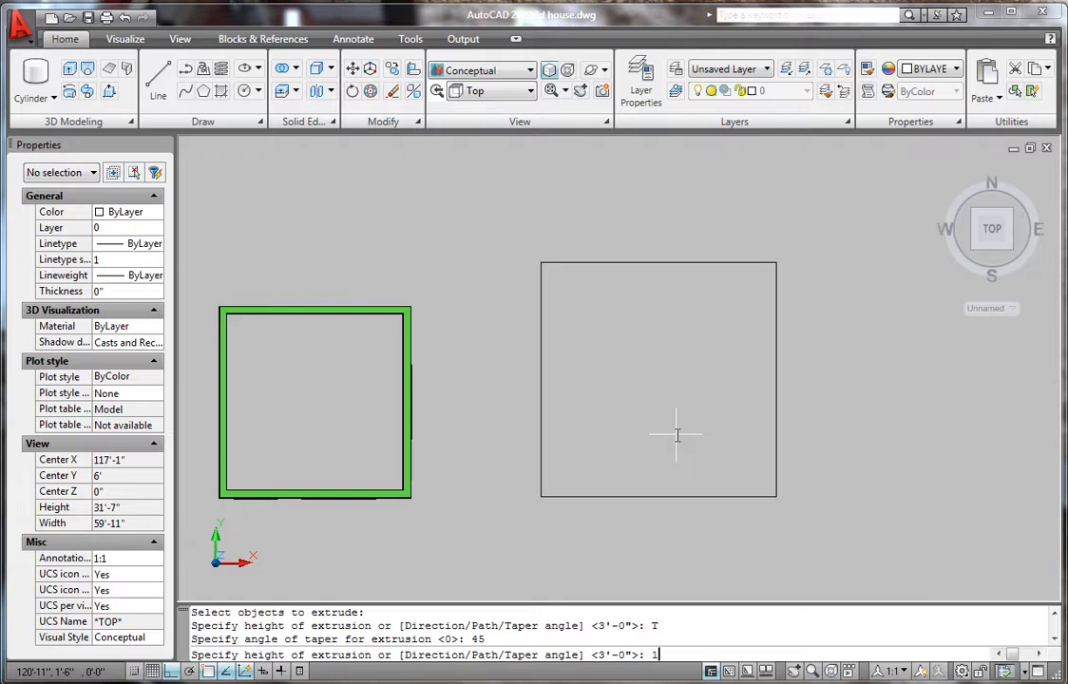
pyautogui.press('Return')
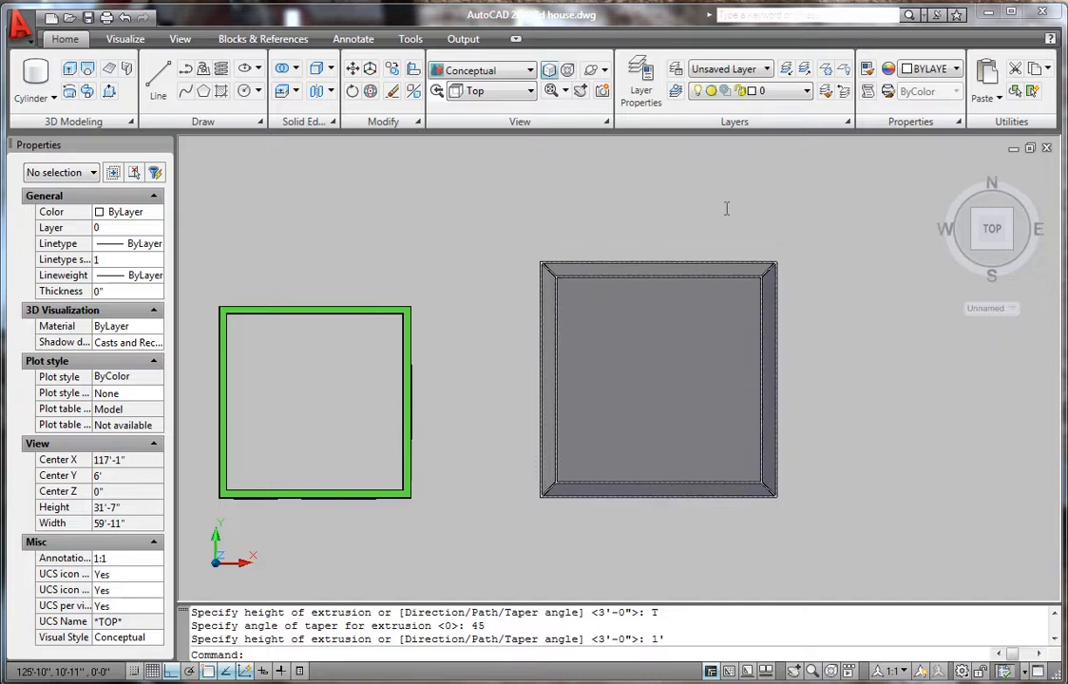
pyautogui.click(590, 73)
pyautogui.moveTo(644, 417); pyautogui.dragTo(575, 419)
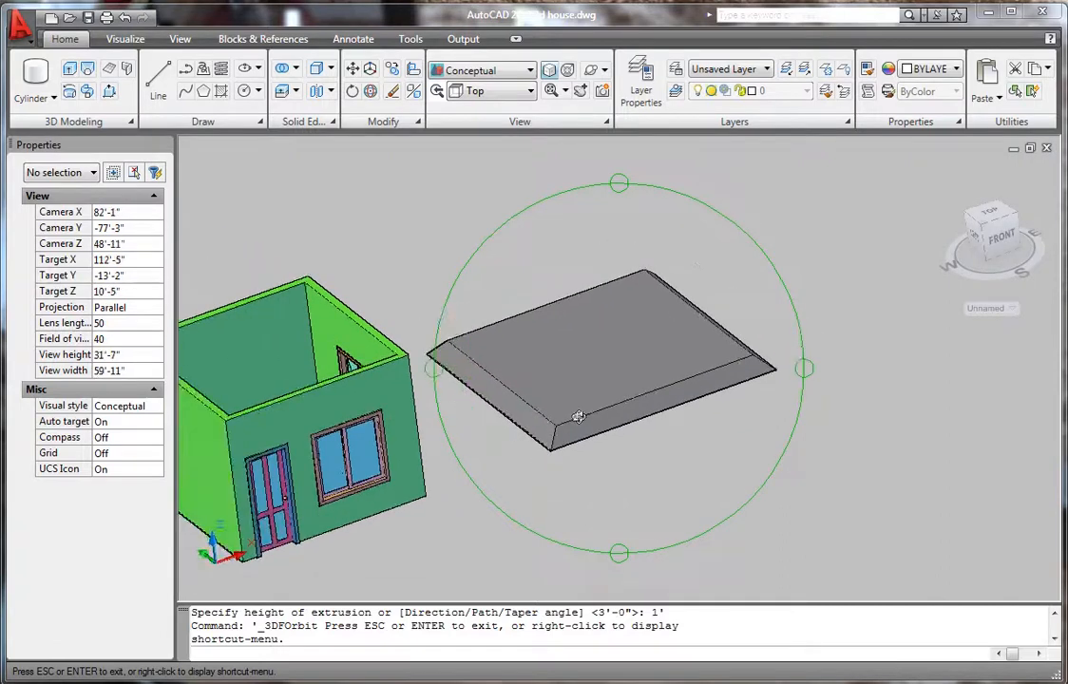
# - Set the tapered slab's colour to Yellow in the Properties palette
pyautogui.press('Escape')
pyautogui.click(601, 352)
pyautogui.rightClick(593, 340)
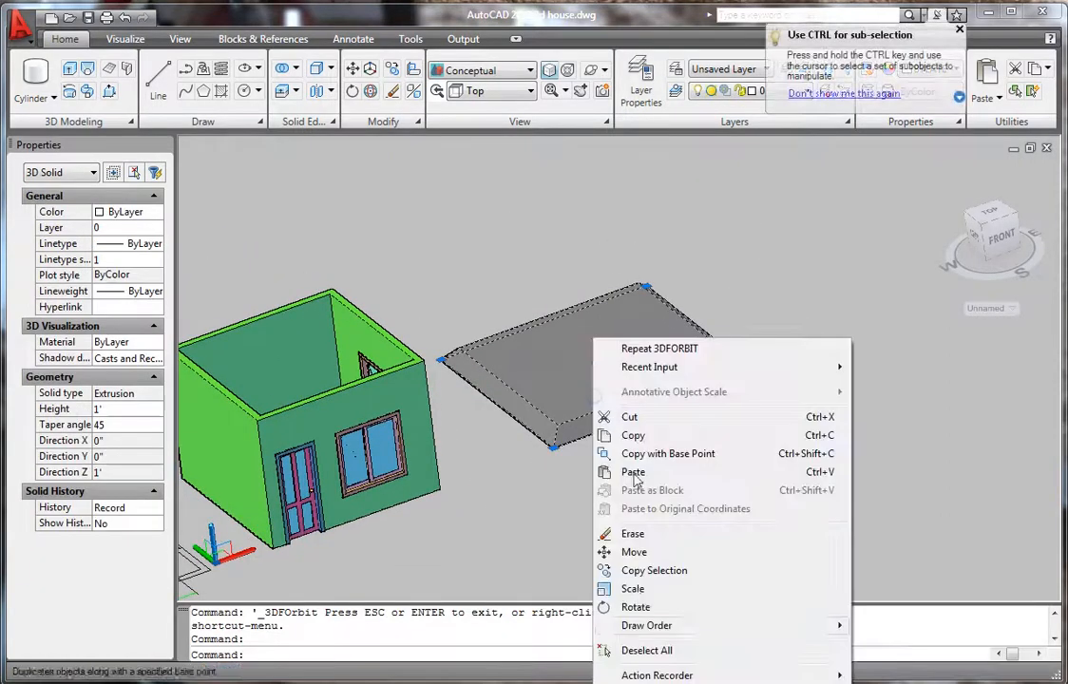
pyautogui.click(649, 680)
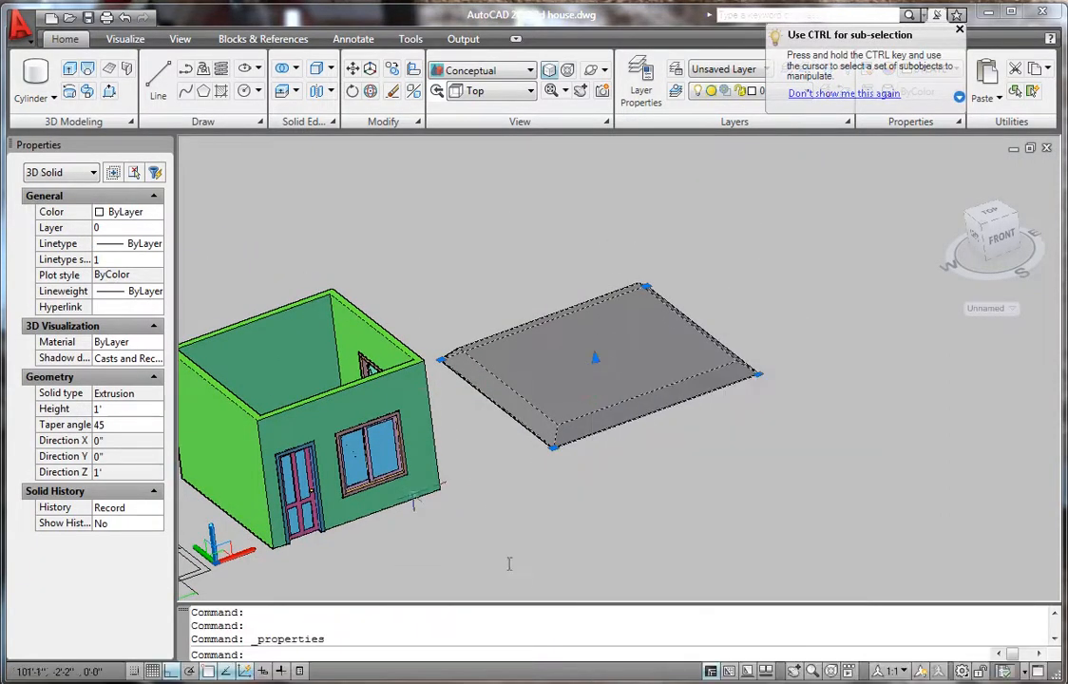
pyautogui.click(133, 211)
pyautogui.click(132, 209)
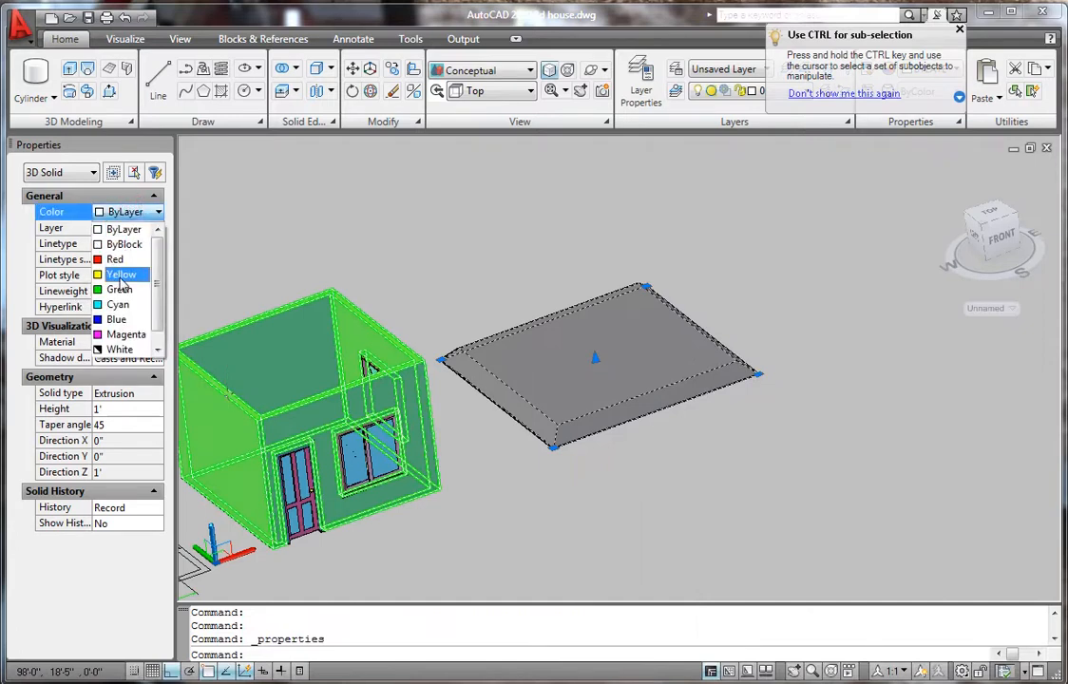
pyautogui.click(121, 274)
pyautogui.press('Escape')
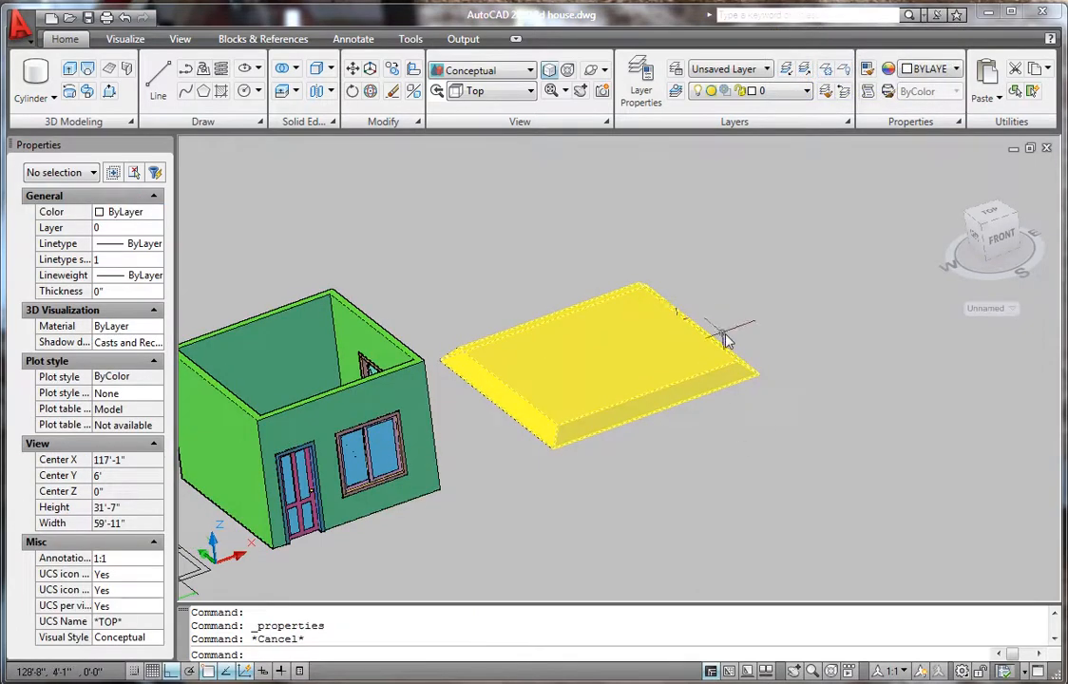
# - Zoom in and out to inspect the yellow slab, then open the visual styles list
pyautogui.scroll(-4, 722, 328)
pyautogui.scroll(4, 537, 353)
pyautogui.scroll(-2, 623, 382)
pyautogui.scroll(-4, 623, 382)
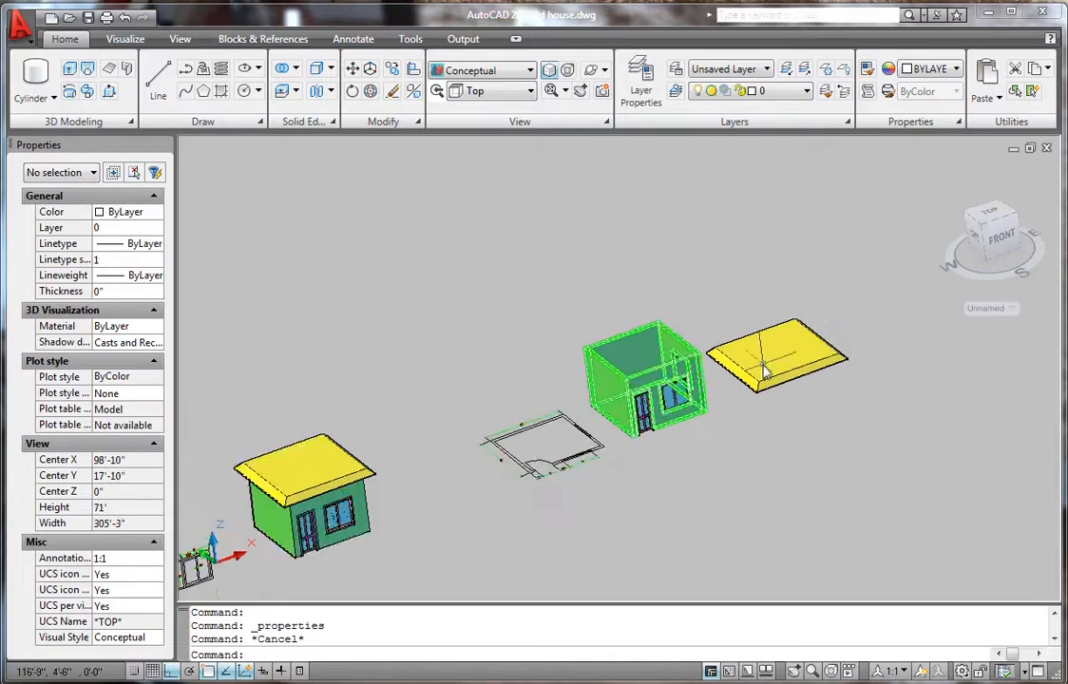
pyautogui.scroll(3, 751, 357)
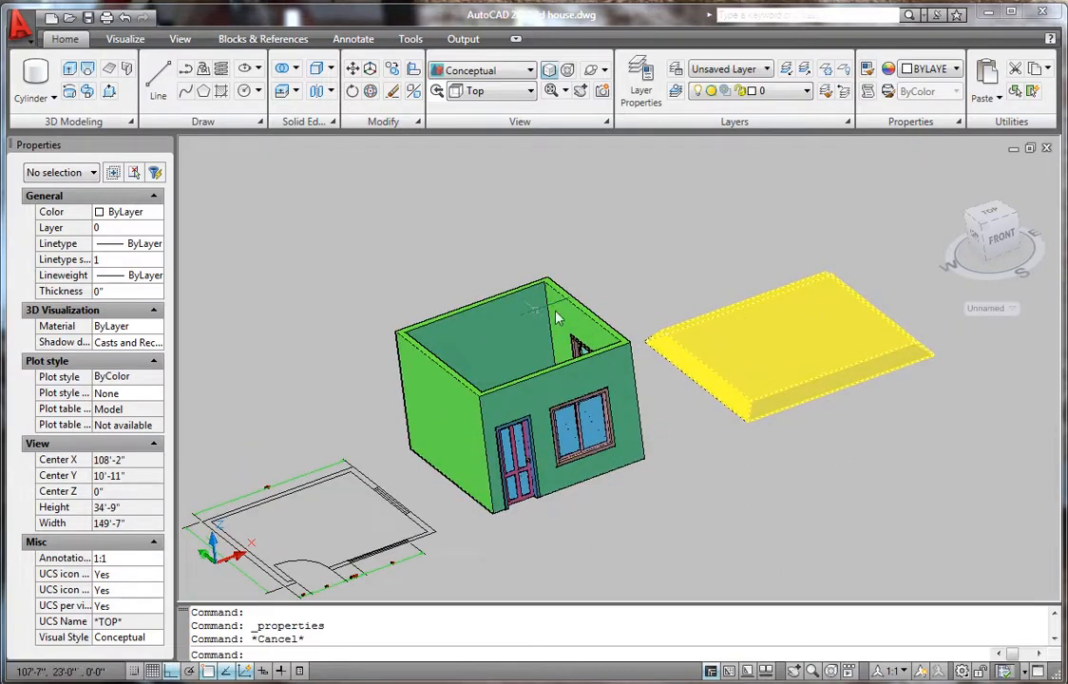
pyautogui.scroll(3, 506, 328)
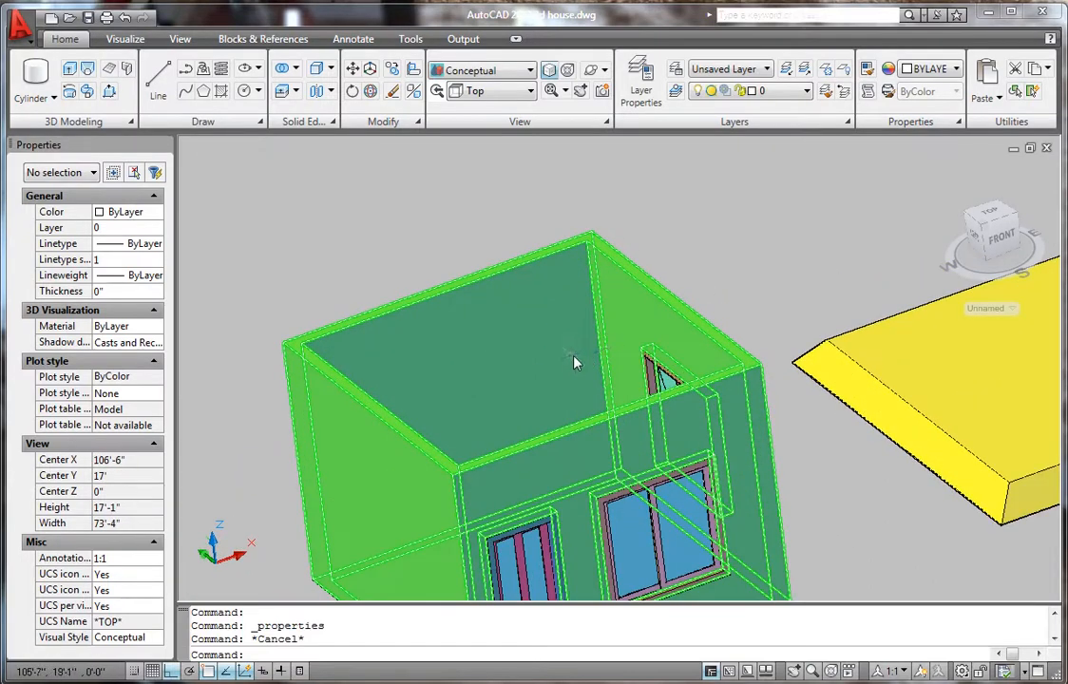
pyautogui.scroll(-4, 574, 360)
pyautogui.scroll(1, 775, 400)
pyautogui.scroll(1, 741, 385)
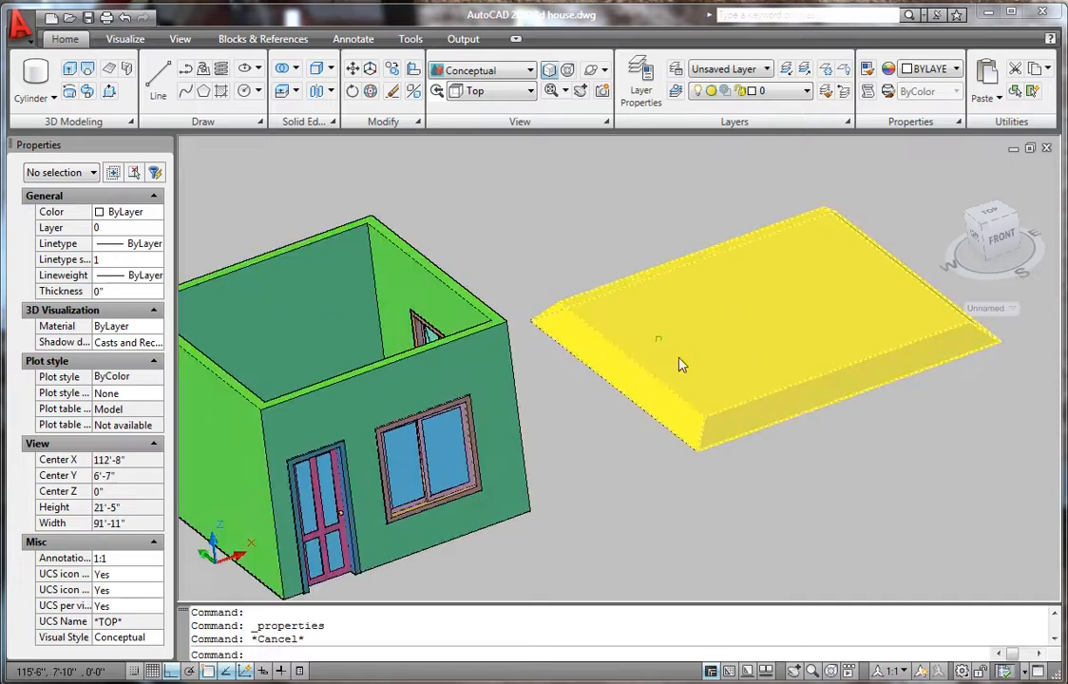
pyautogui.scroll(-2, 608, 248)
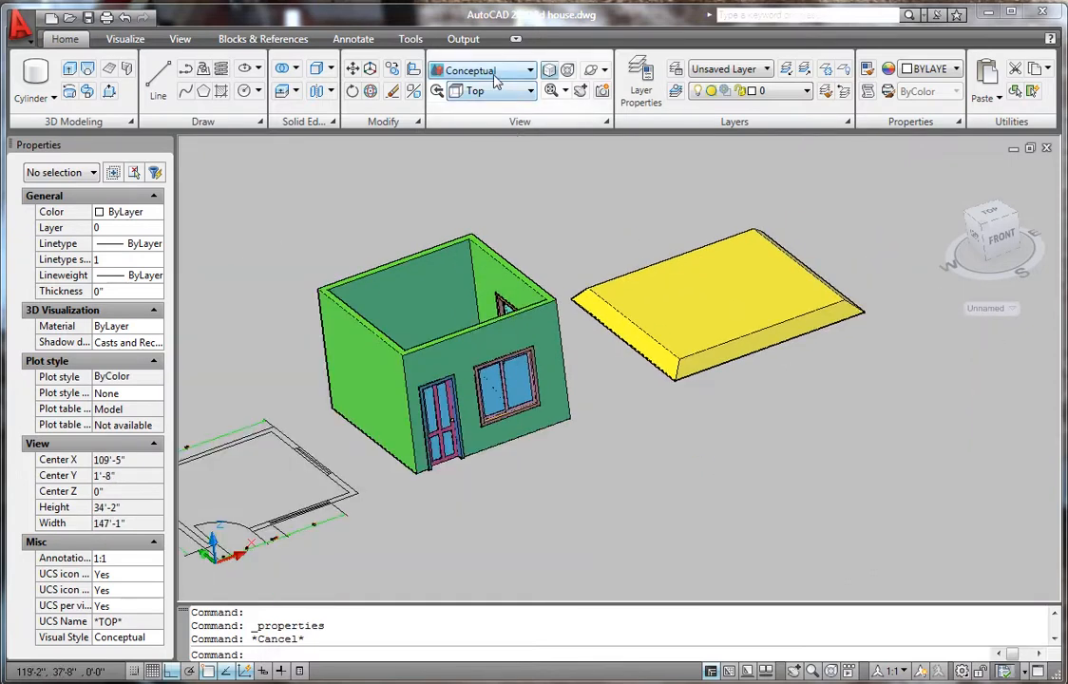
pyautogui.click(504, 70)
# - Switch to 2D Wireframe and draw a line from the slab's corner to its right edge
pyautogui.click(454, 107)
pyautogui.scroll(3, 589, 285)
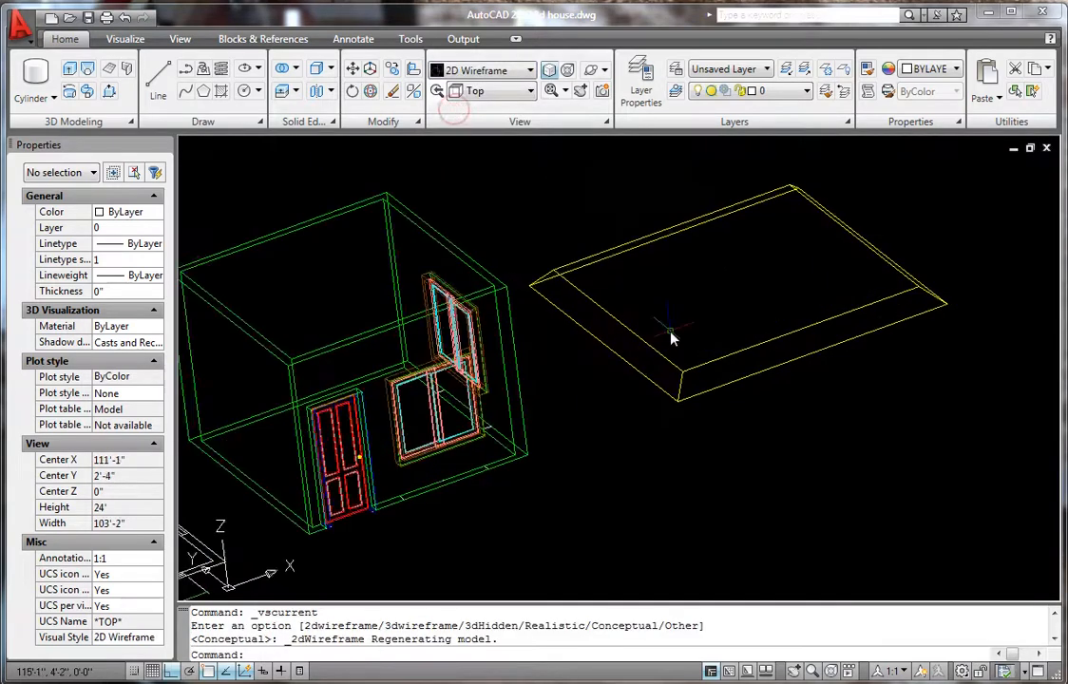
pyautogui.write('L')
pyautogui.press('Return')
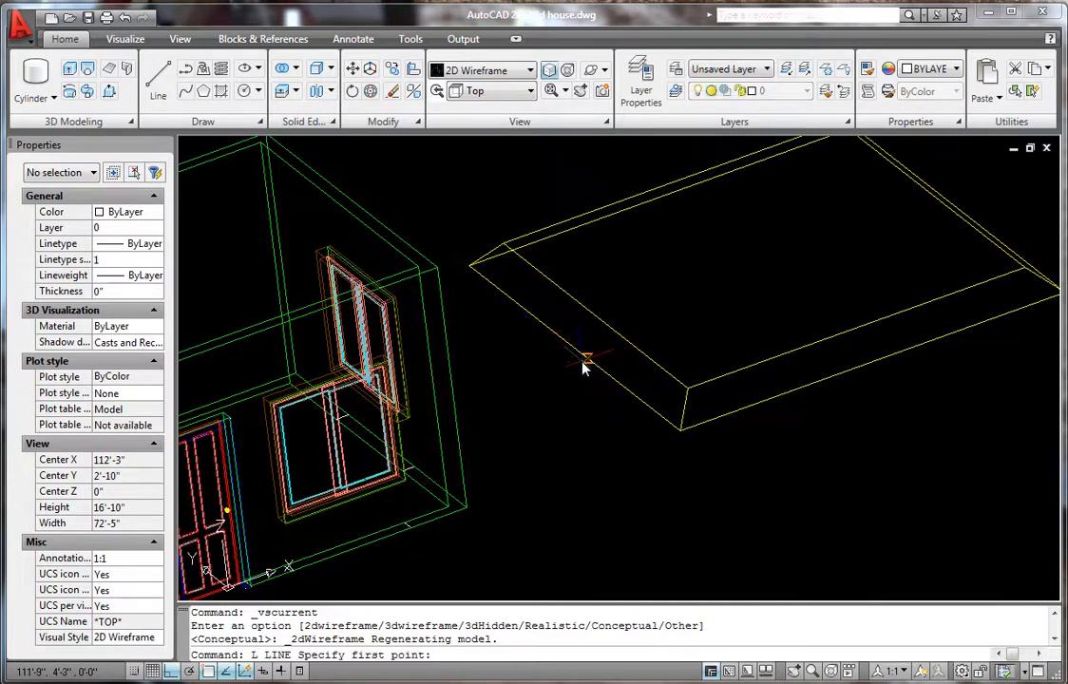
pyautogui.click(576, 353)
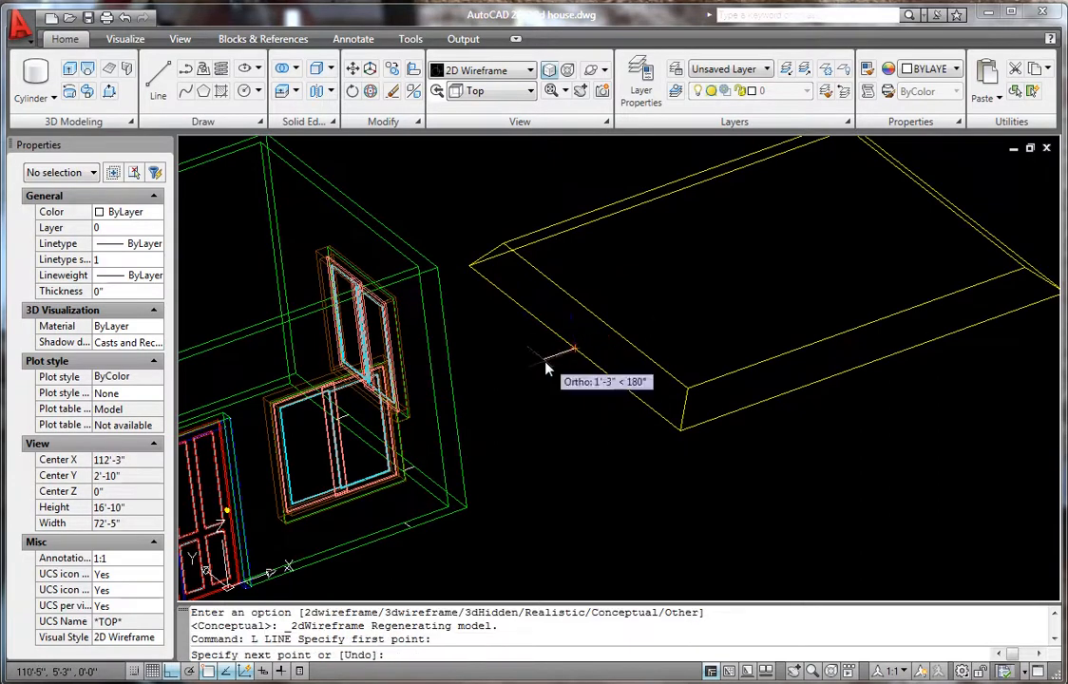
pyautogui.scroll(-3, 541, 347)
pyautogui.scroll(3, 736, 290)
pyautogui.scroll(-4, 698, 314)
pyautogui.keyDown('shift'); pyautogui.moveTo(686, 328); pyautogui.dragTo(621, 349, button='middle'); pyautogui.keyUp('shift')
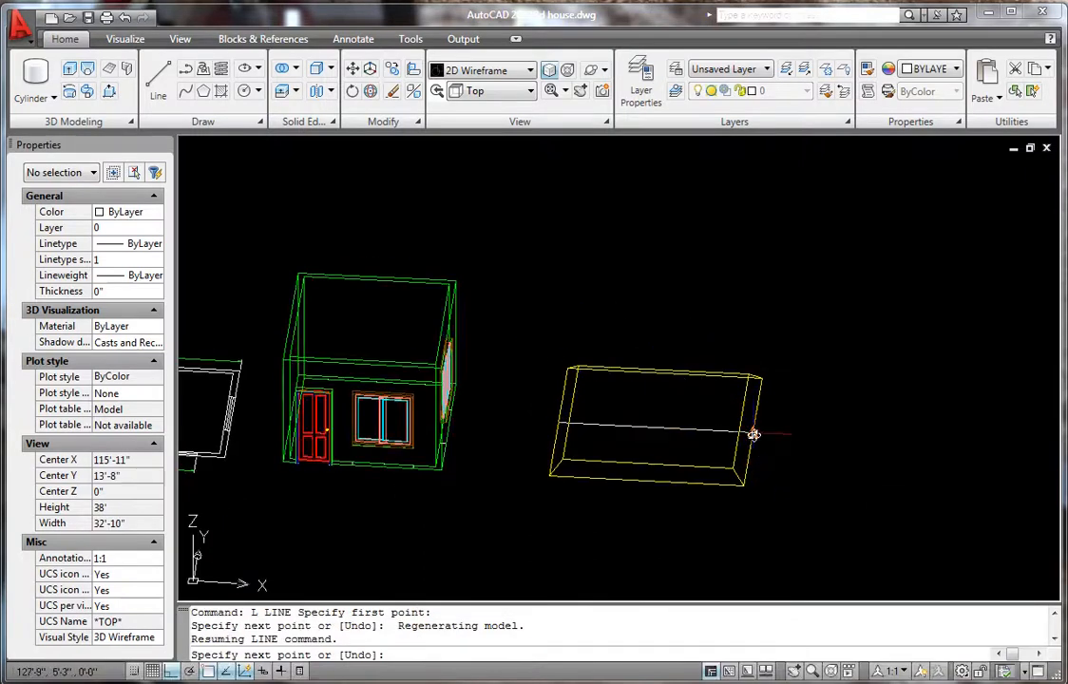
pyautogui.click(753, 433)
pyautogui.press('space')
# - Draw a second line across the top of the house walls to the far wall edge
pyautogui.scroll(-5, 796, 431)
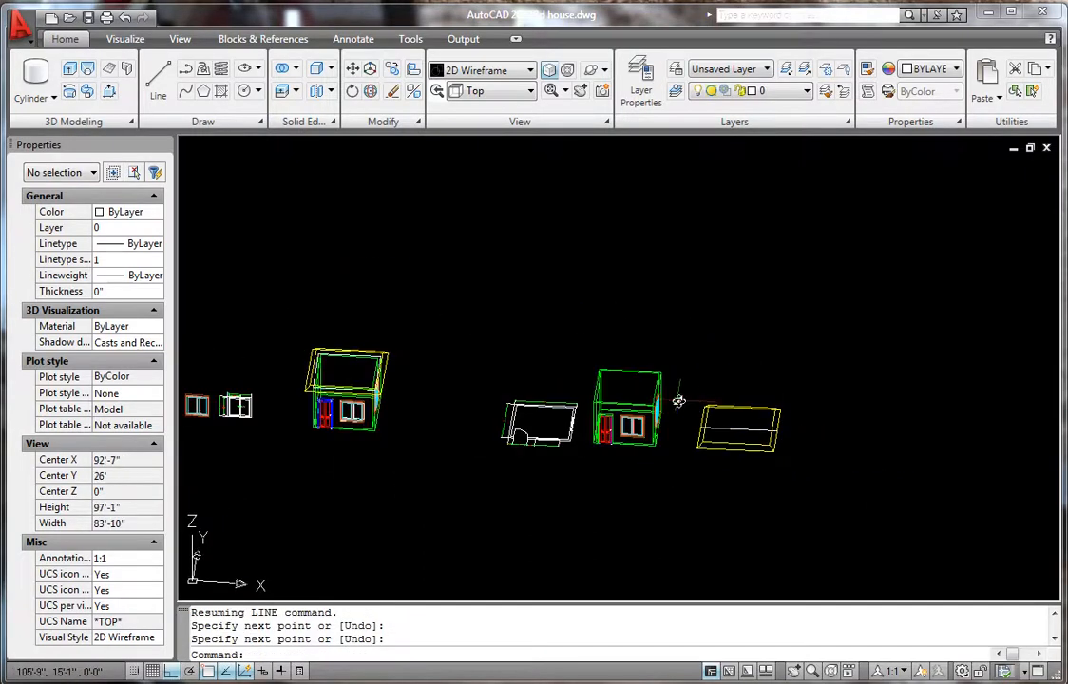
pyautogui.press('space')
pyautogui.scroll(7, 613, 386)
pyautogui.scroll(2, 587, 392)
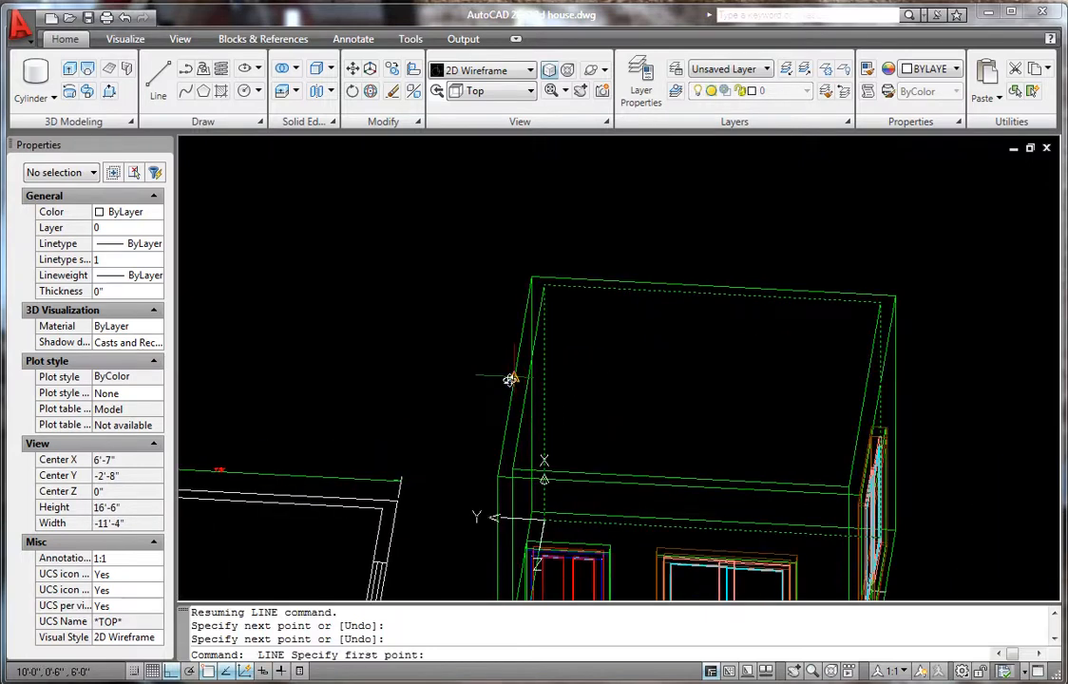
pyautogui.scroll(2, 510, 379)
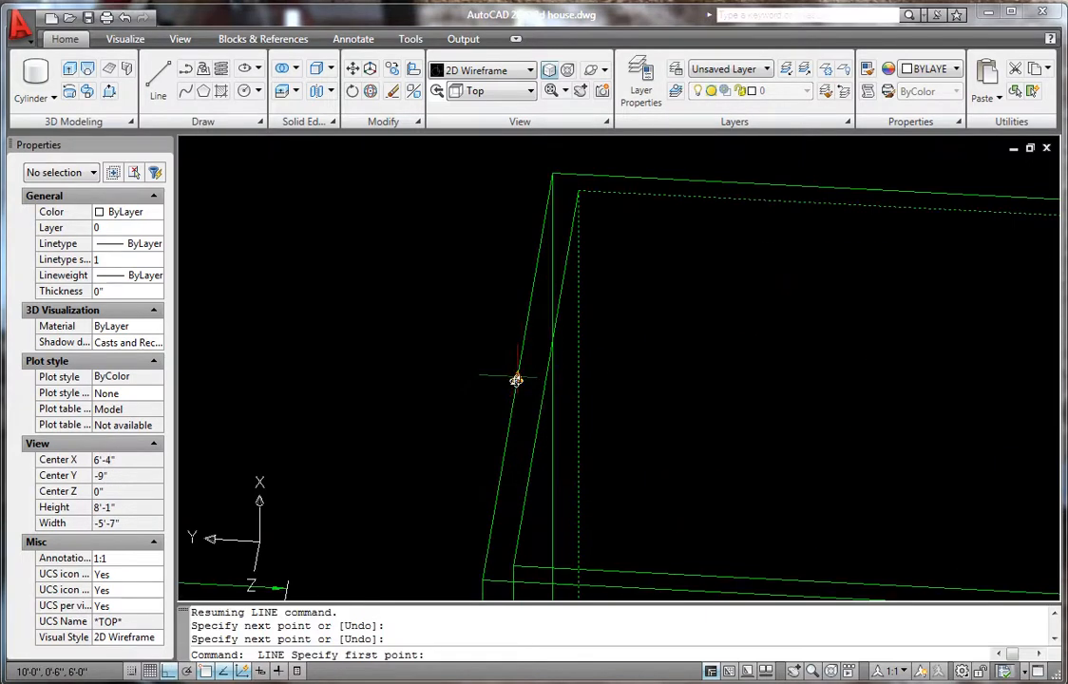
pyautogui.click(515, 380)
pyautogui.scroll(-4, 484, 384)
pyautogui.scroll(1, 746, 406)
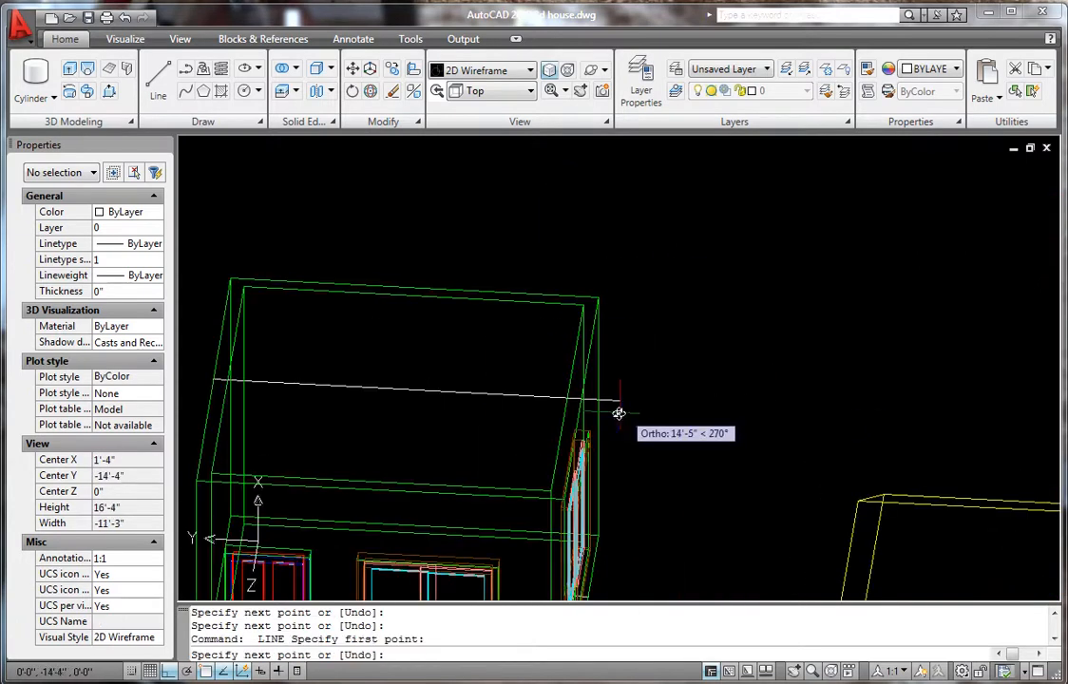
pyautogui.scroll(3, 580, 404)
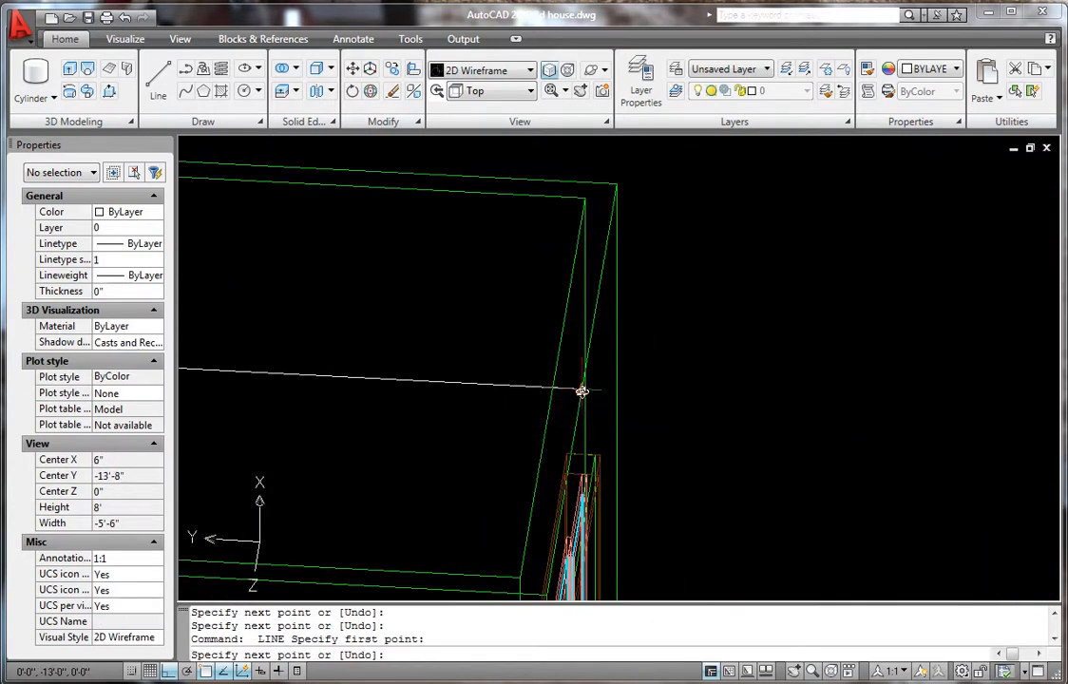
pyautogui.scroll(-4, 582, 391)
pyautogui.keyDown('shift'); pyautogui.moveTo(632, 400); pyautogui.dragTo(576, 420, button='middle'); pyautogui.keyUp('shift')
pyautogui.scroll(3, 575, 423)
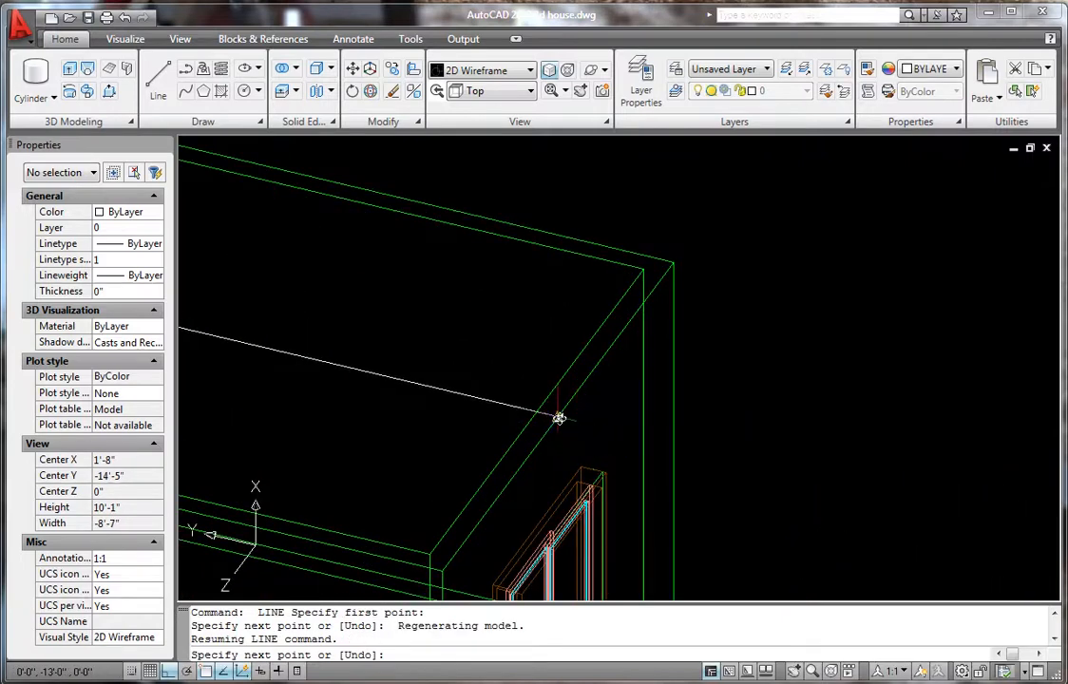
pyautogui.click(558, 419)
pyautogui.press('Return')
pyautogui.scroll(-8, 815, 504)
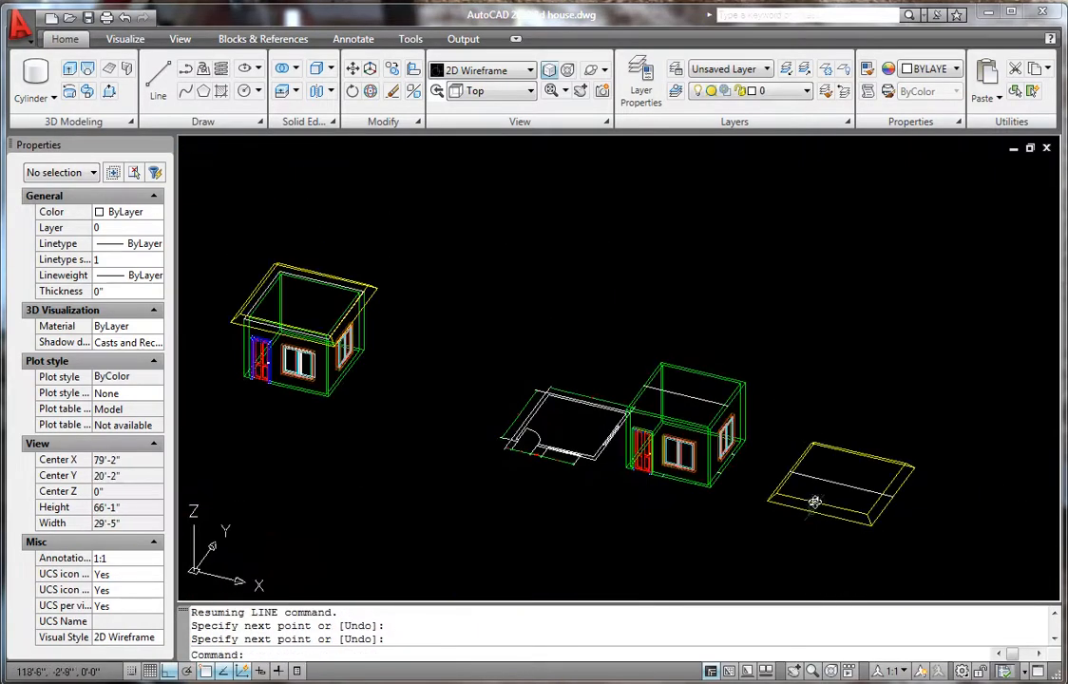
pyautogui.scroll(2, 814, 504)
# - Move the roof slab by its centre line onto the walls' top centre line
pyautogui.write('m')
pyautogui.press('Return')
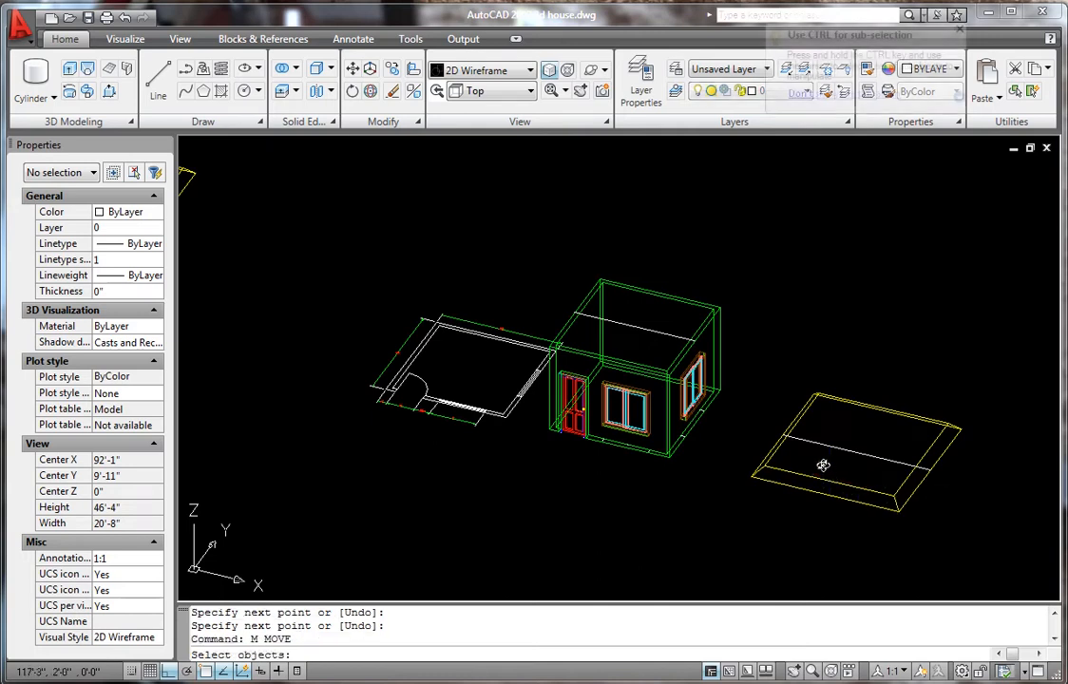
pyautogui.click(794, 481)
pyautogui.click(787, 482)
pyautogui.press('Return')
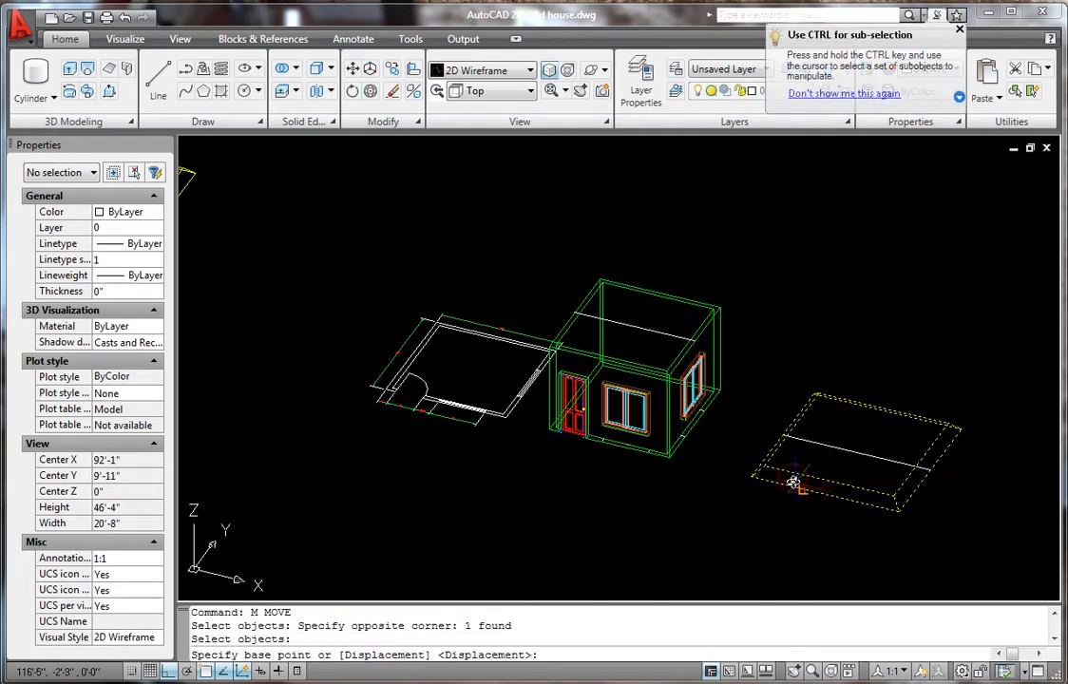
pyautogui.scroll(2, 794, 481)
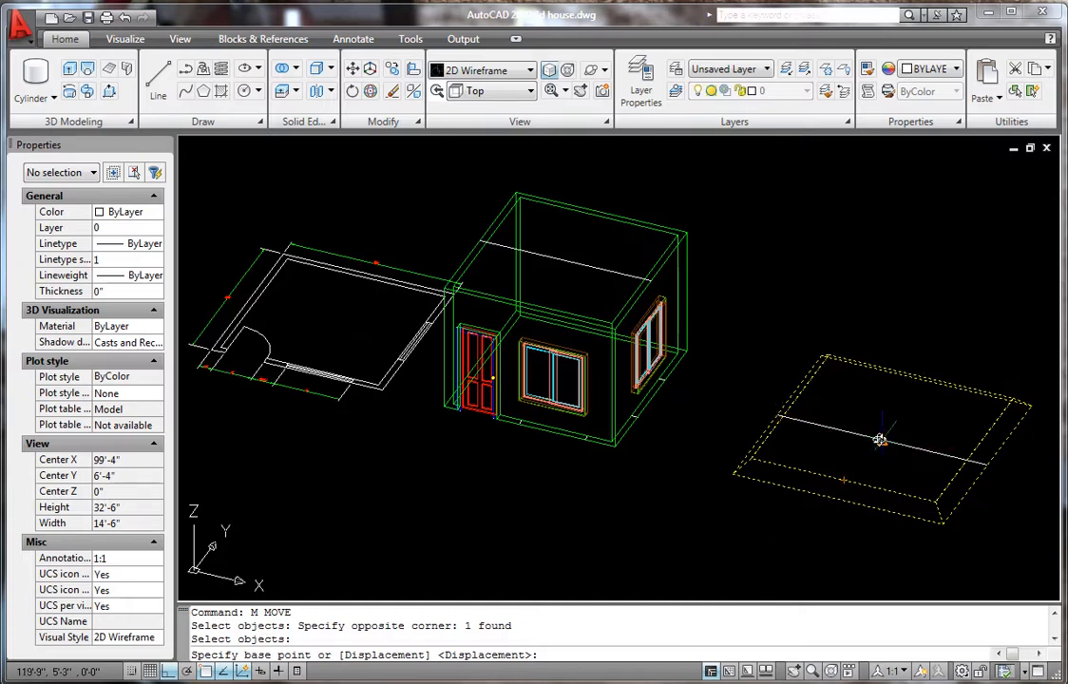
pyautogui.click(880, 440)
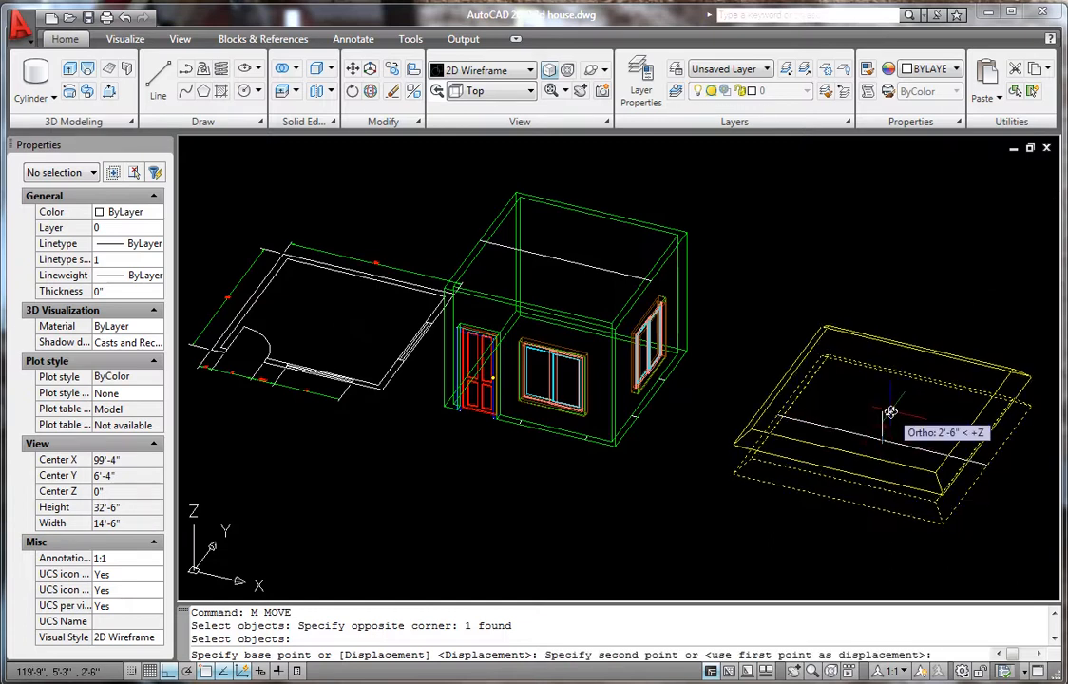
pyautogui.scroll(-2, 884, 422)
pyautogui.scroll(5, 768, 345)
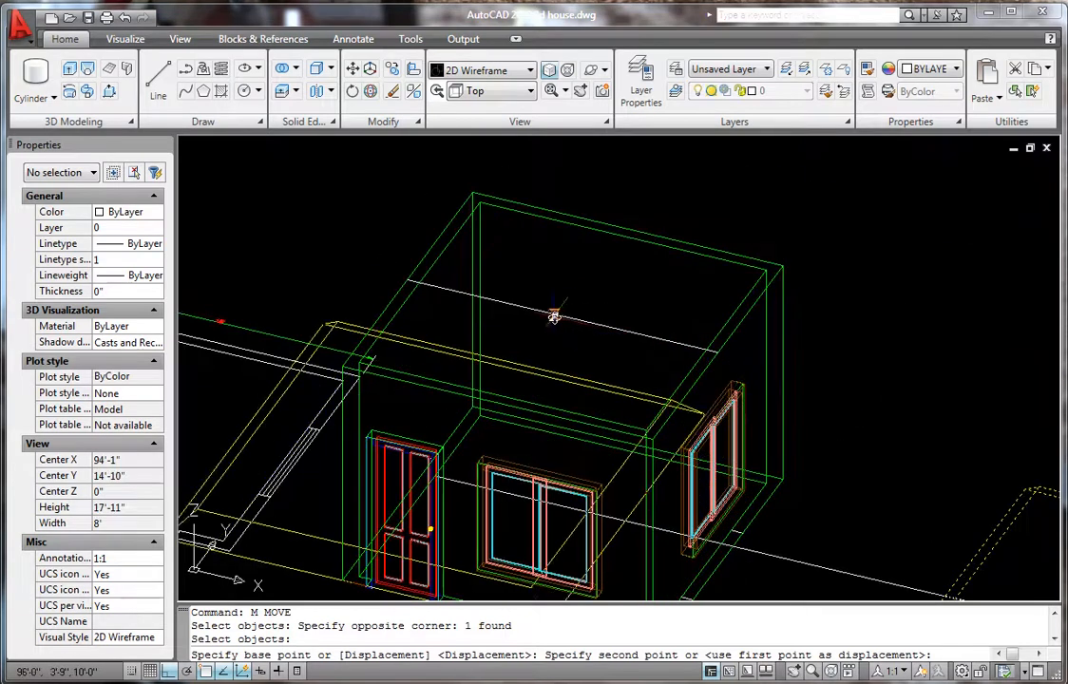
pyautogui.click(561, 314)
pyautogui.scroll(-6, 845, 304)
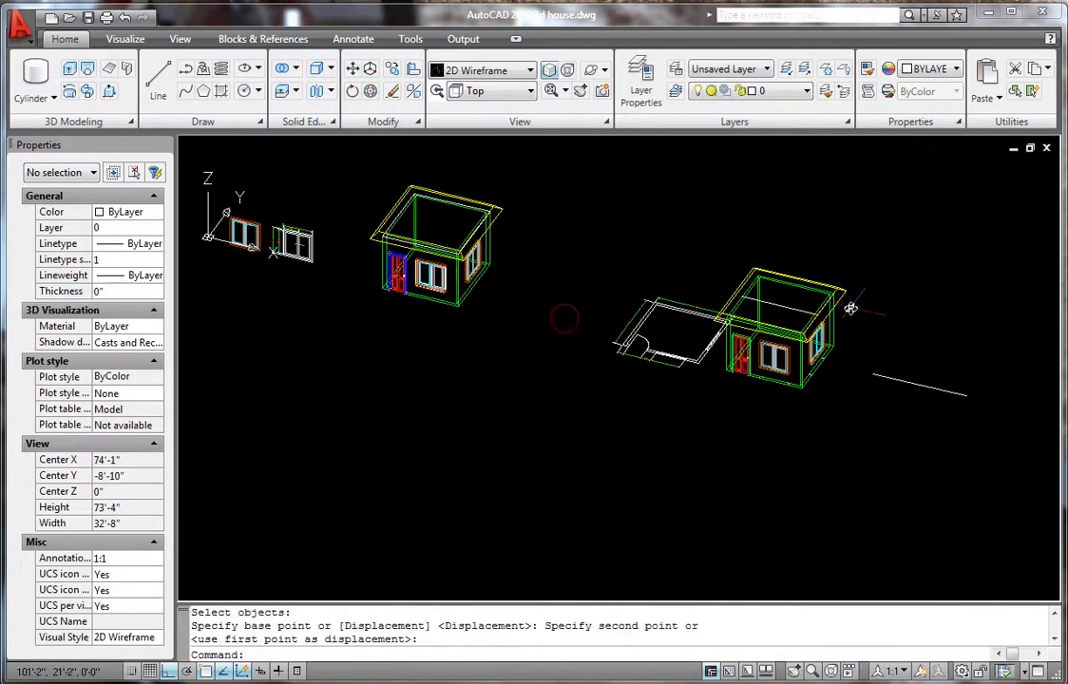
pyautogui.scroll(3, 823, 341)
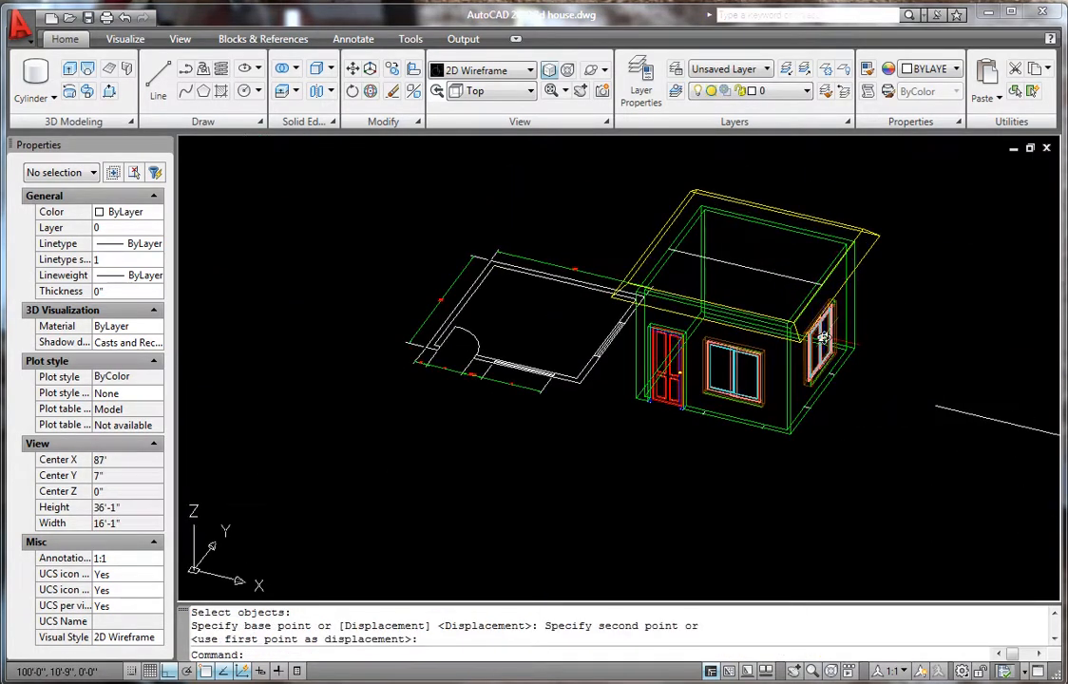
pyautogui.click(492, 92)
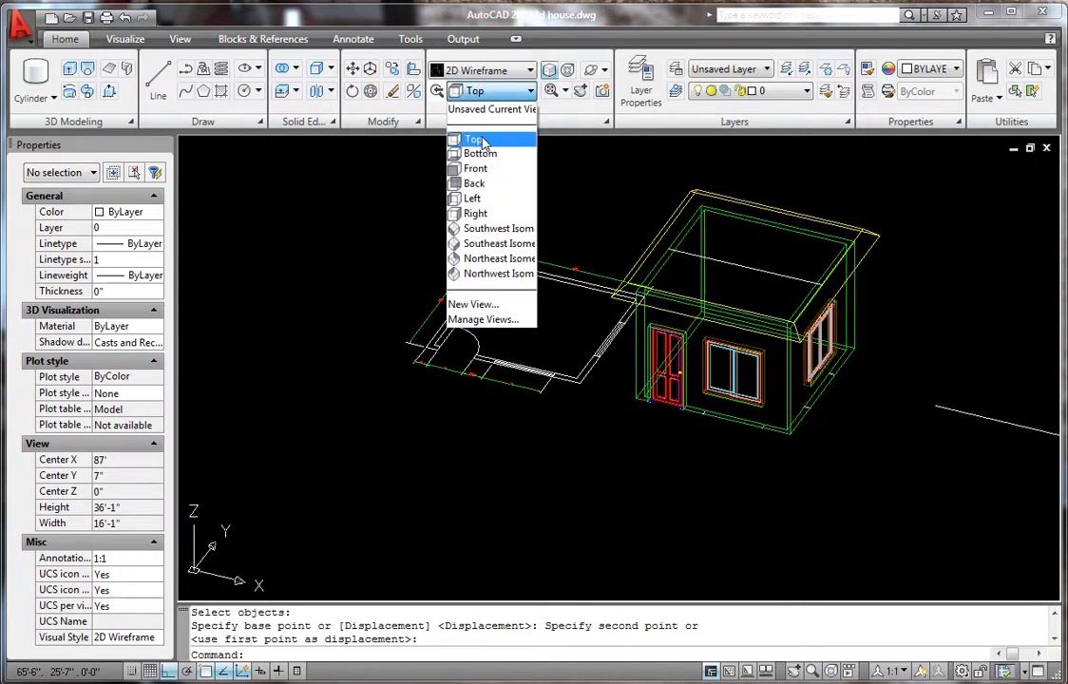
# - Switch the visual style to Conceptual
pyautogui.click(479, 73)
pyautogui.click(482, 71)
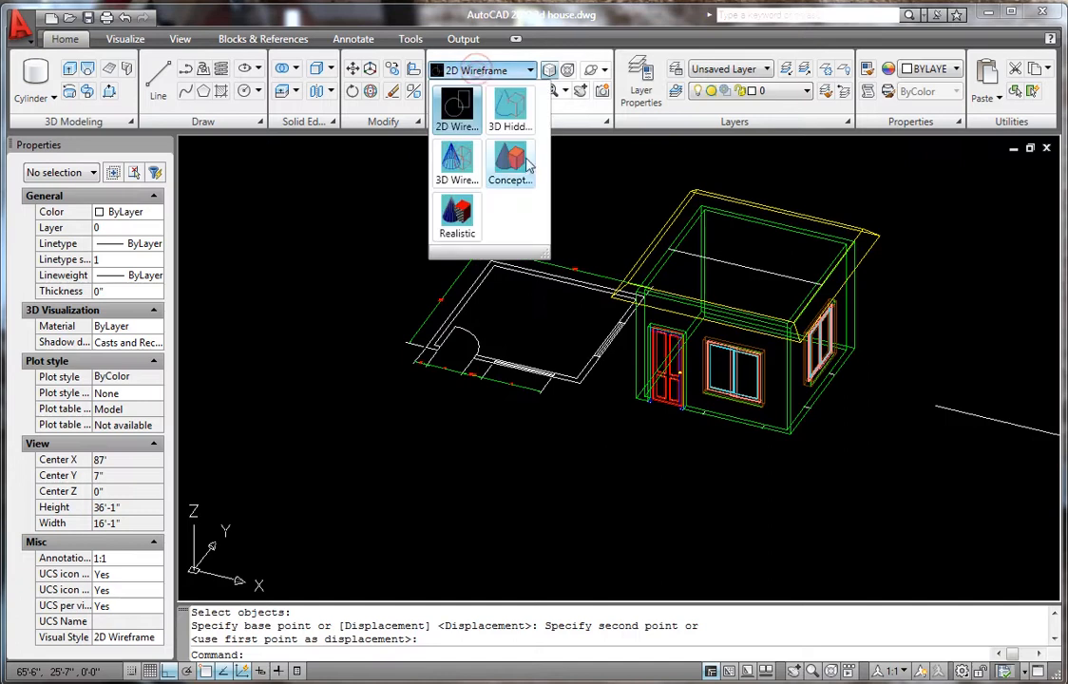
pyautogui.click(514, 161)
# - Orbit and zoom around the shaded house to inspect the yellow roof on the green walls
pyautogui.moveTo(543, 348)
pyautogui.keyDown('shift'); pyautogui.mouseDown(button='middle')
pyautogui.moveTo(623, 331)
pyautogui.moveTo(594, 339)
pyautogui.mouseUp(button='middle'); pyautogui.keyUp('shift')
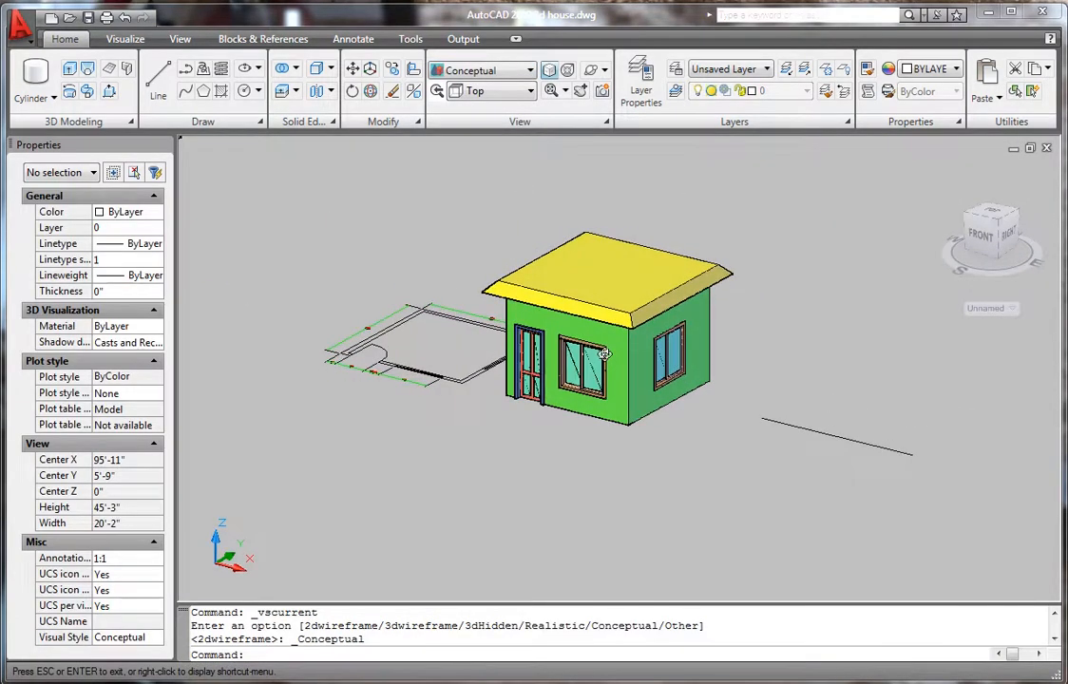
pyautogui.scroll(5, 592, 340)
pyautogui.scroll(-5, 592, 341)
pyautogui.scroll(3, 616, 311)
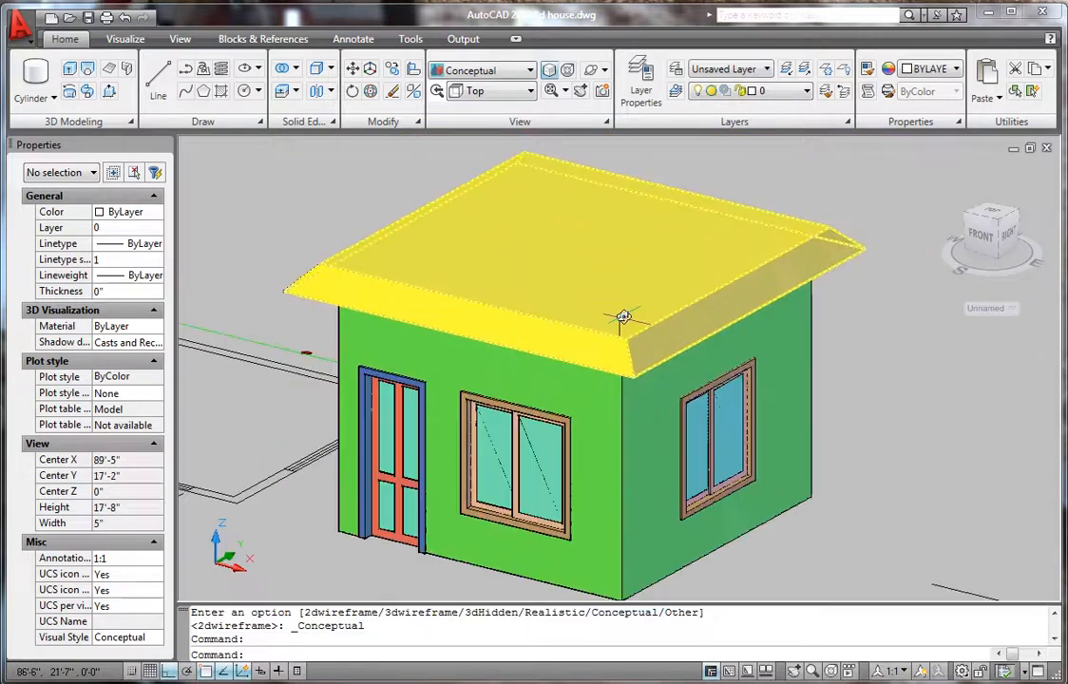
pyautogui.scroll(-2, 616, 312)
pyautogui.moveTo(732, 350)
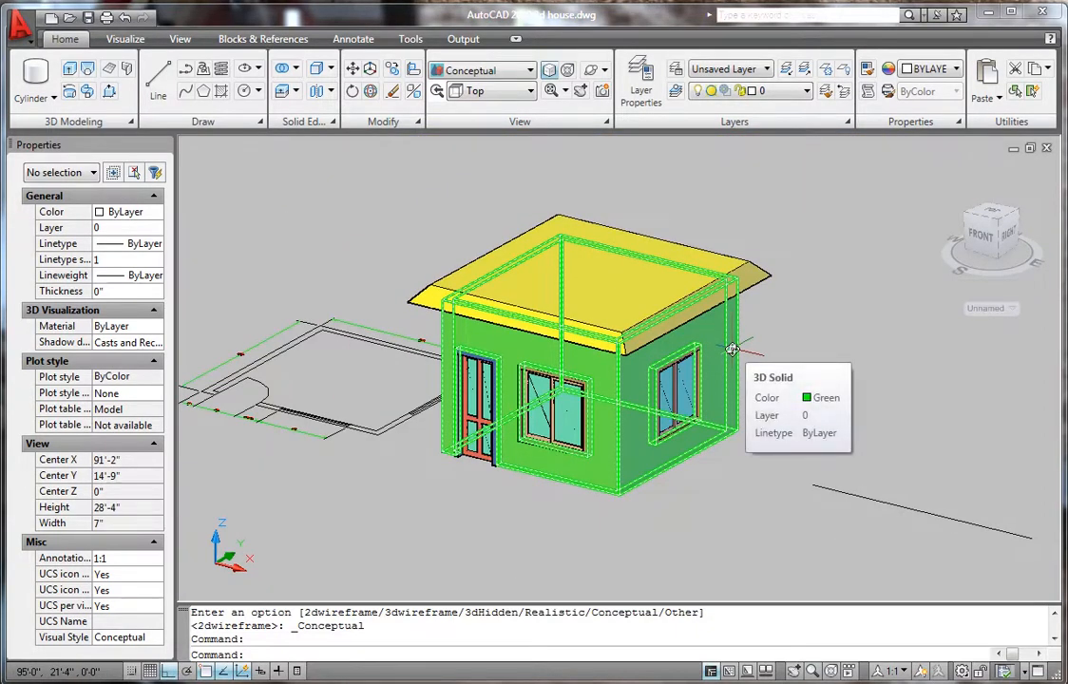
pyautogui.scroll(-4, 732, 350)
pyautogui.scroll(4, 750, 294)
pyautogui.scroll(-2, 755, 312)
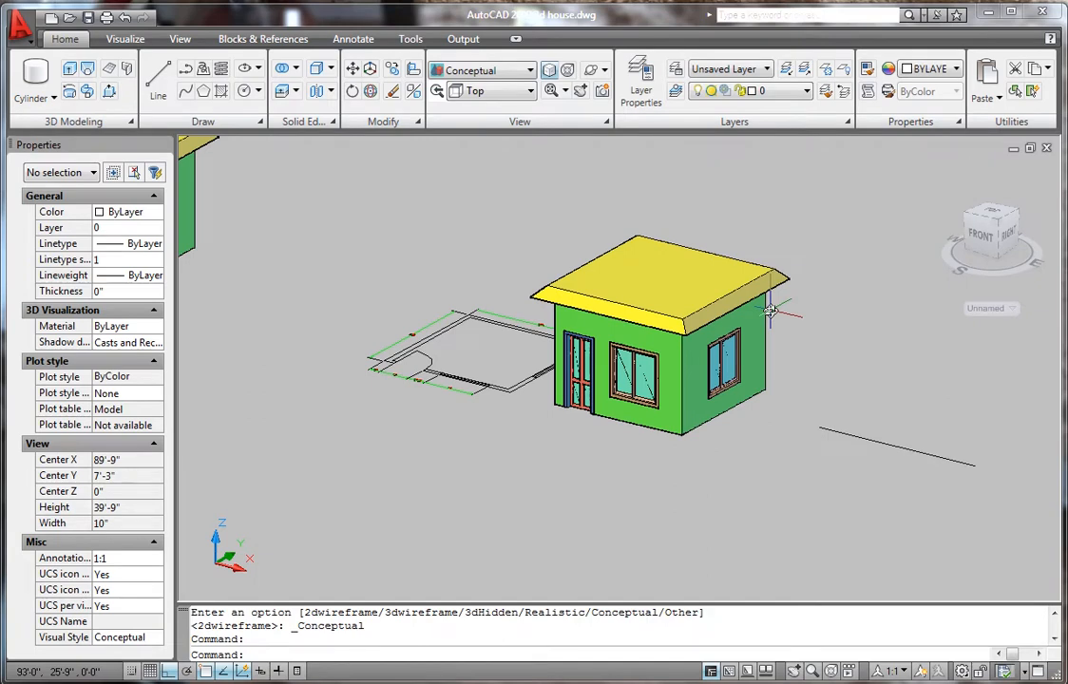
pyautogui.scroll(-3, 543, 467)
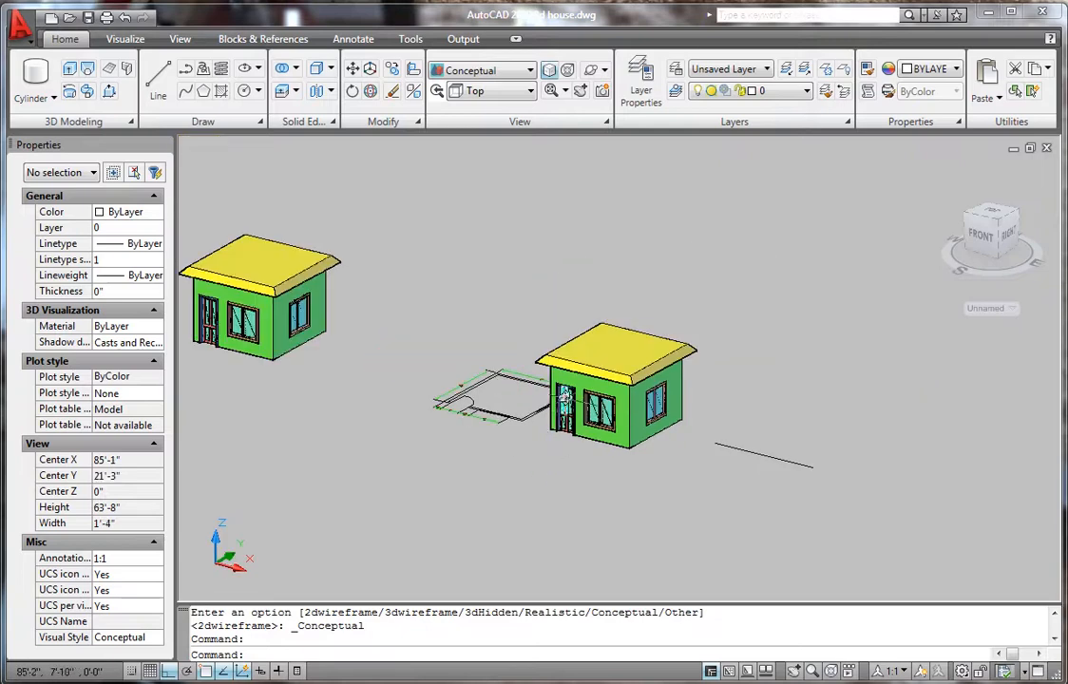
pyautogui.scroll(2, 591, 378)
pyautogui.moveTo(591, 378)
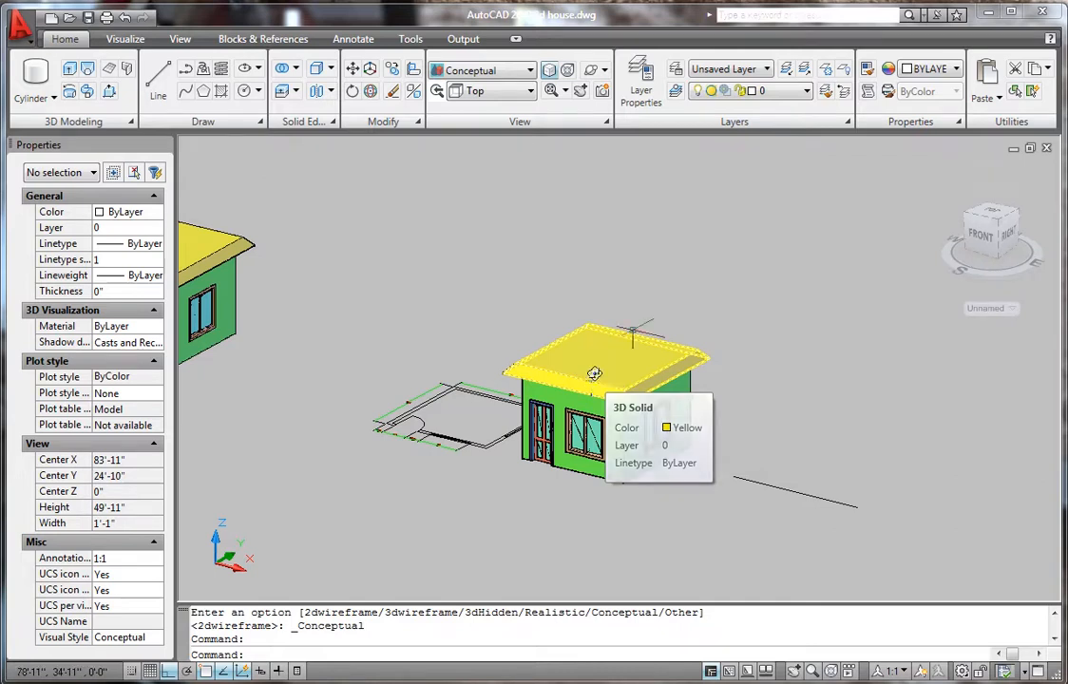
pyautogui.scroll(-2, 711, 422)
pyautogui.scroll(5, 712, 422)
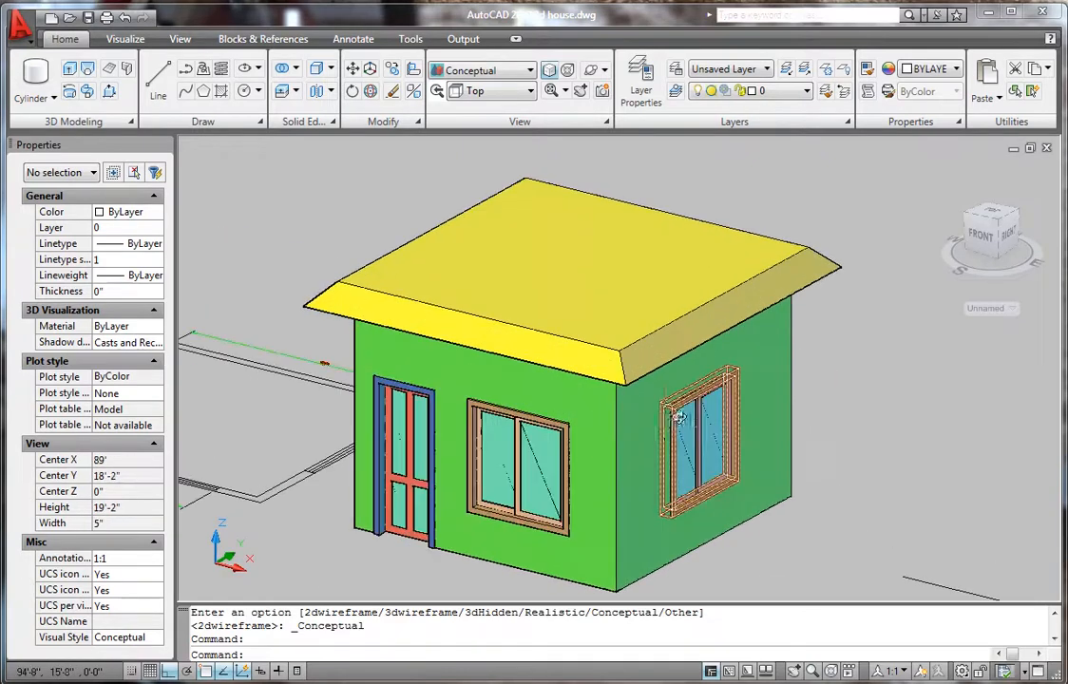
pyautogui.scroll(-4, 750, 446)
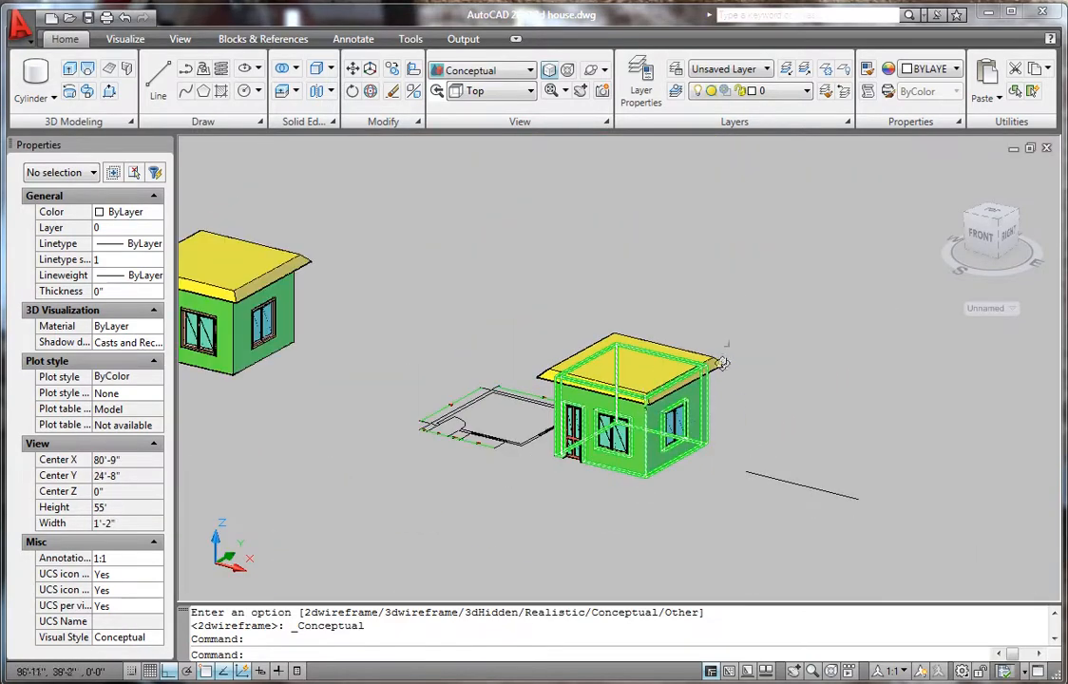